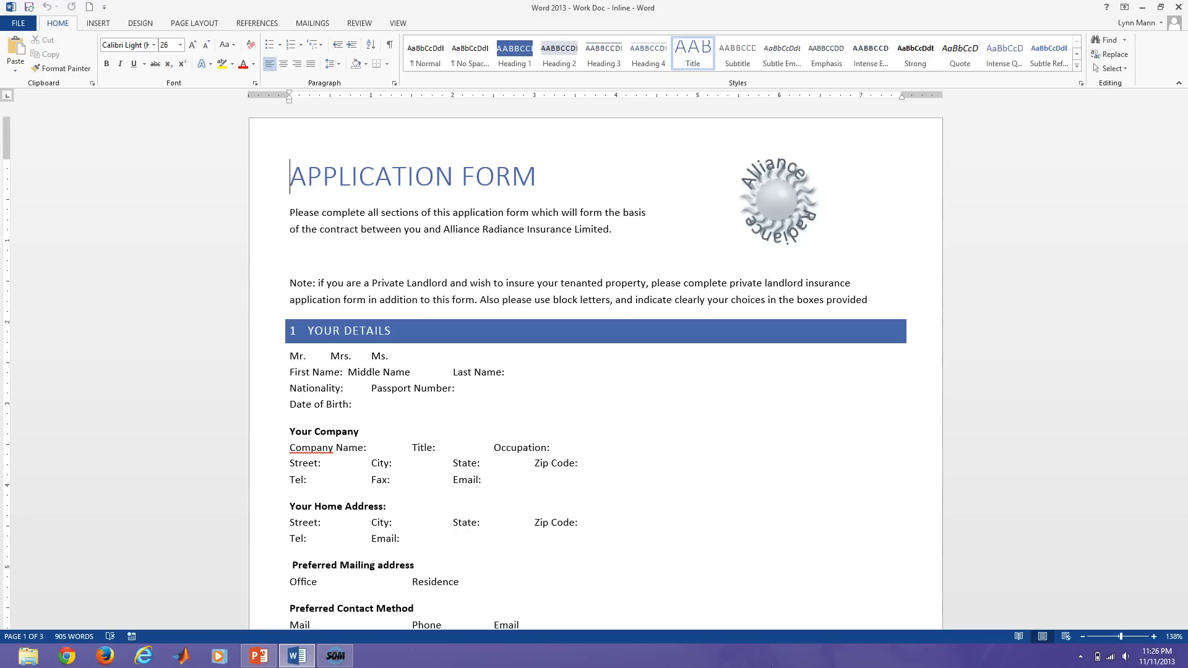
Add underscore fill-in lines after First Name, Middle Name (adding its missing colon) and Last Name.
scroll(822, 544, down, 3)
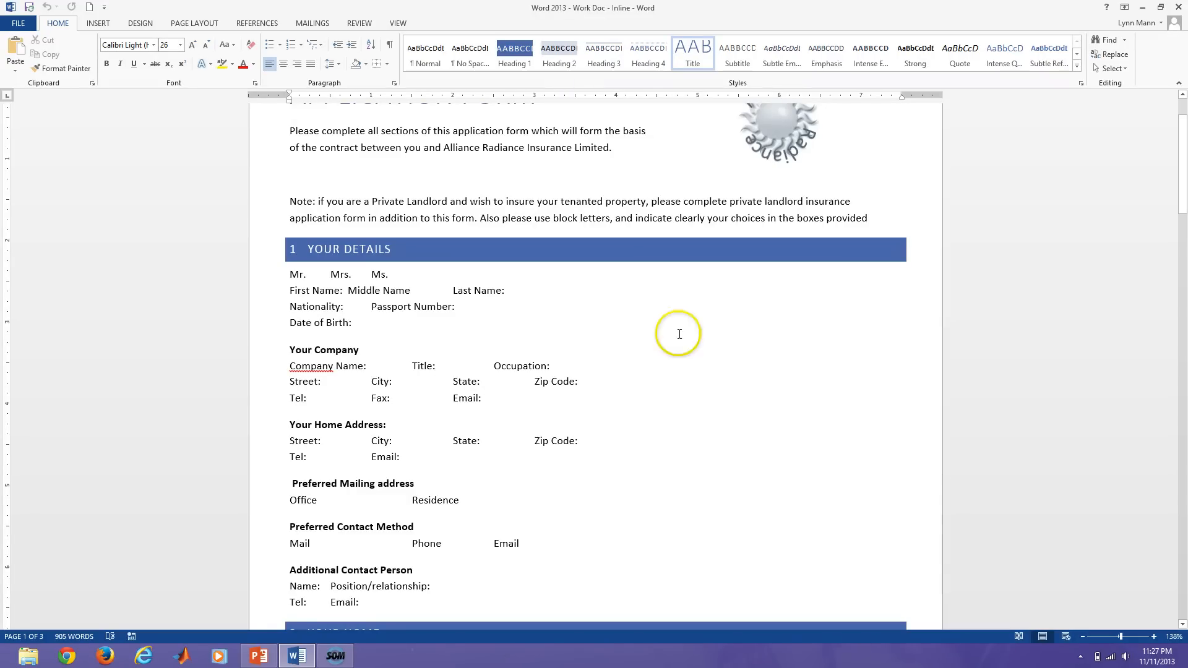
click(345, 291)
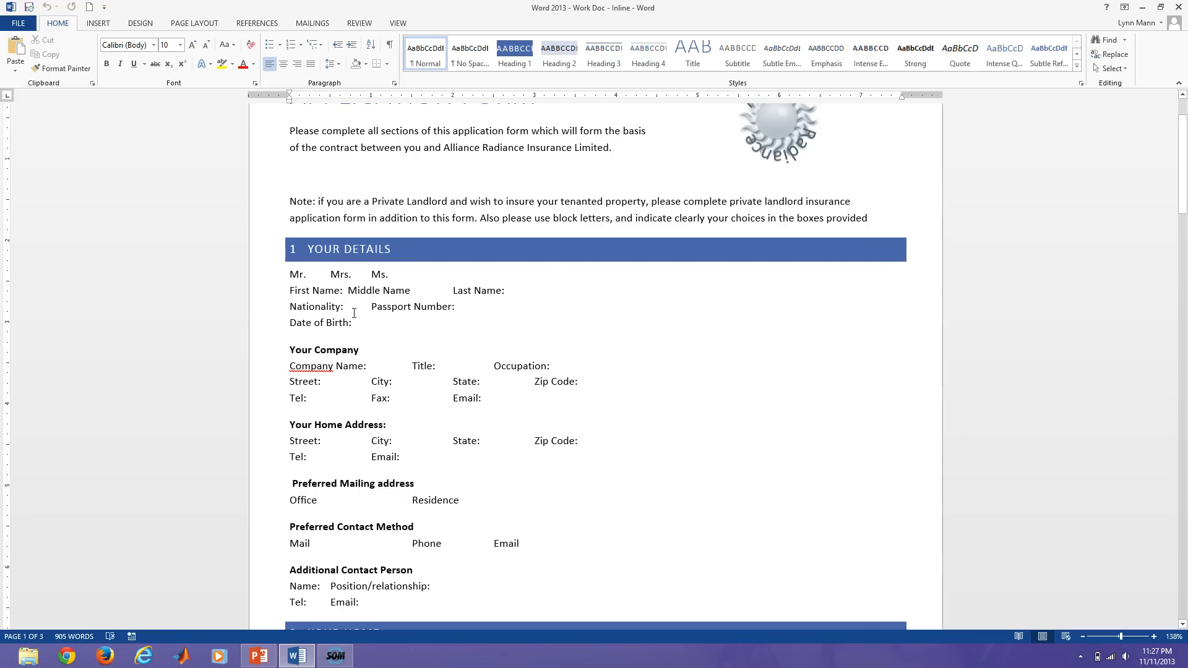
text(_____________________)
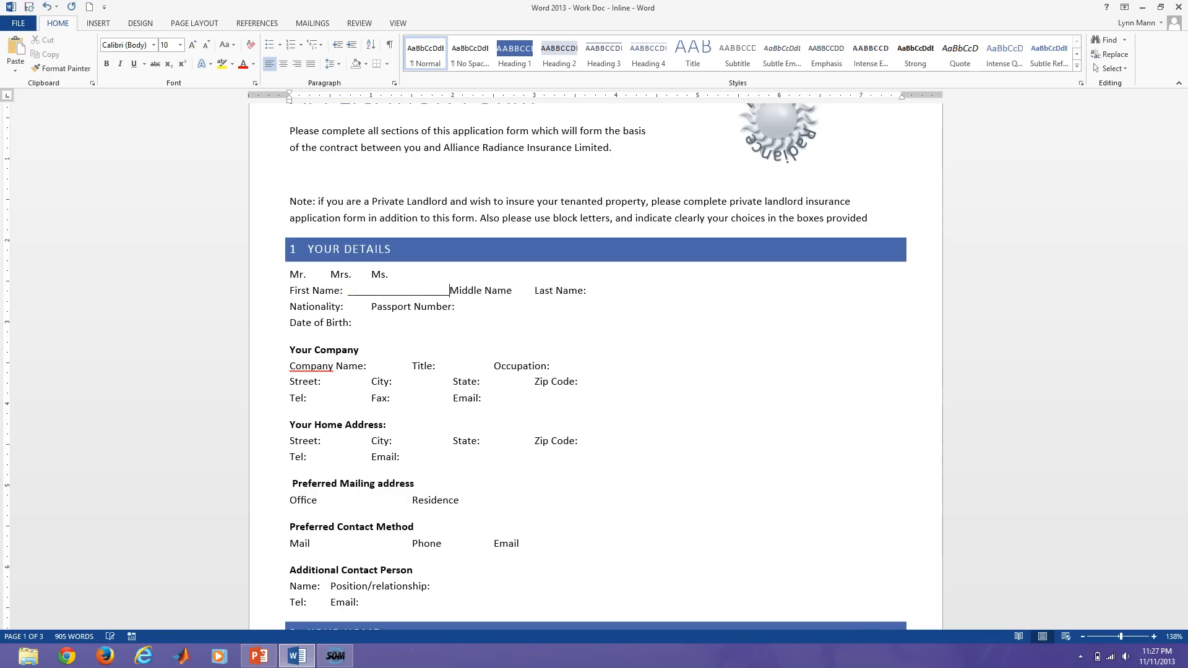
text(_______)
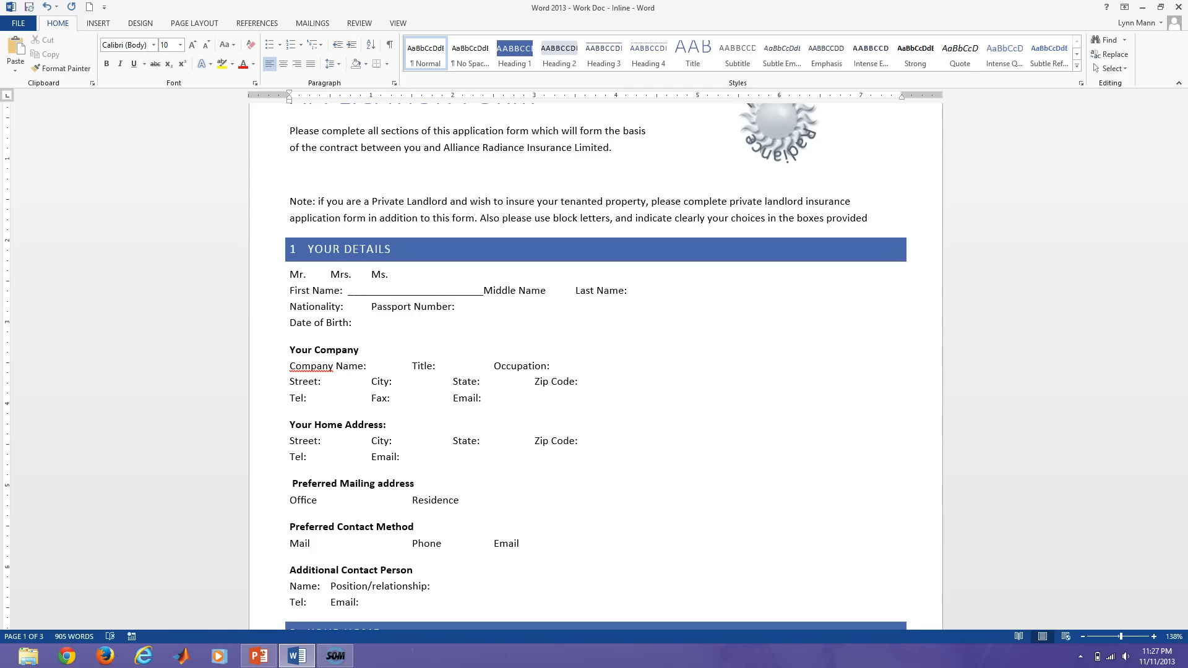
key(Tab)
click(557, 290)
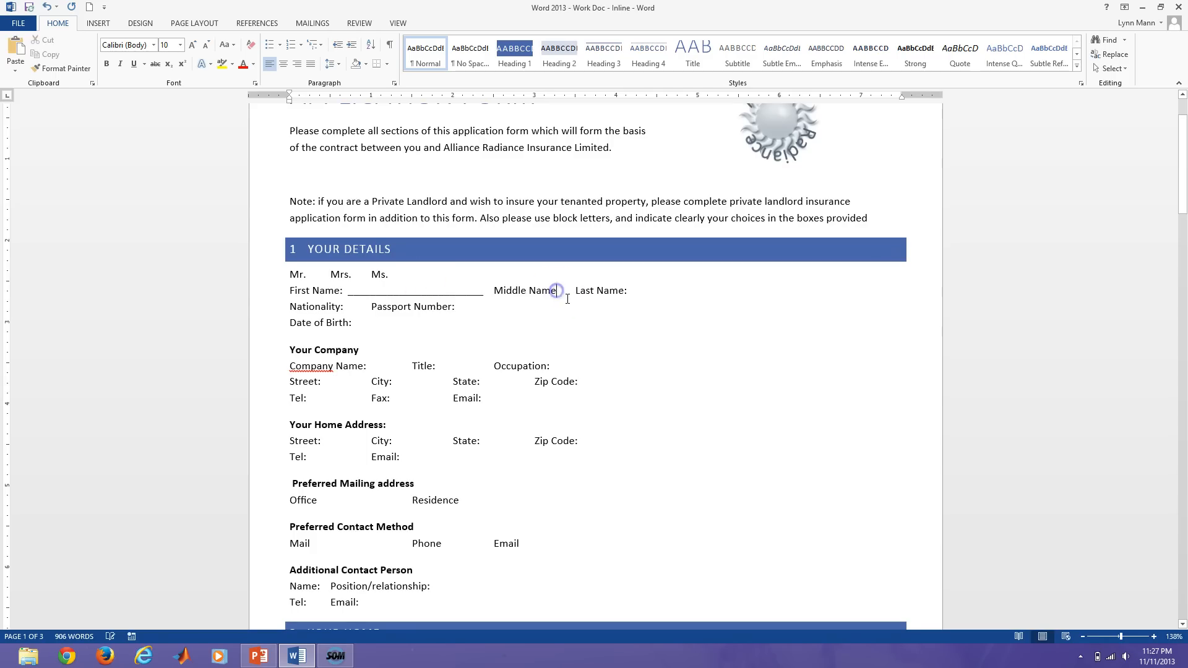
text(: )
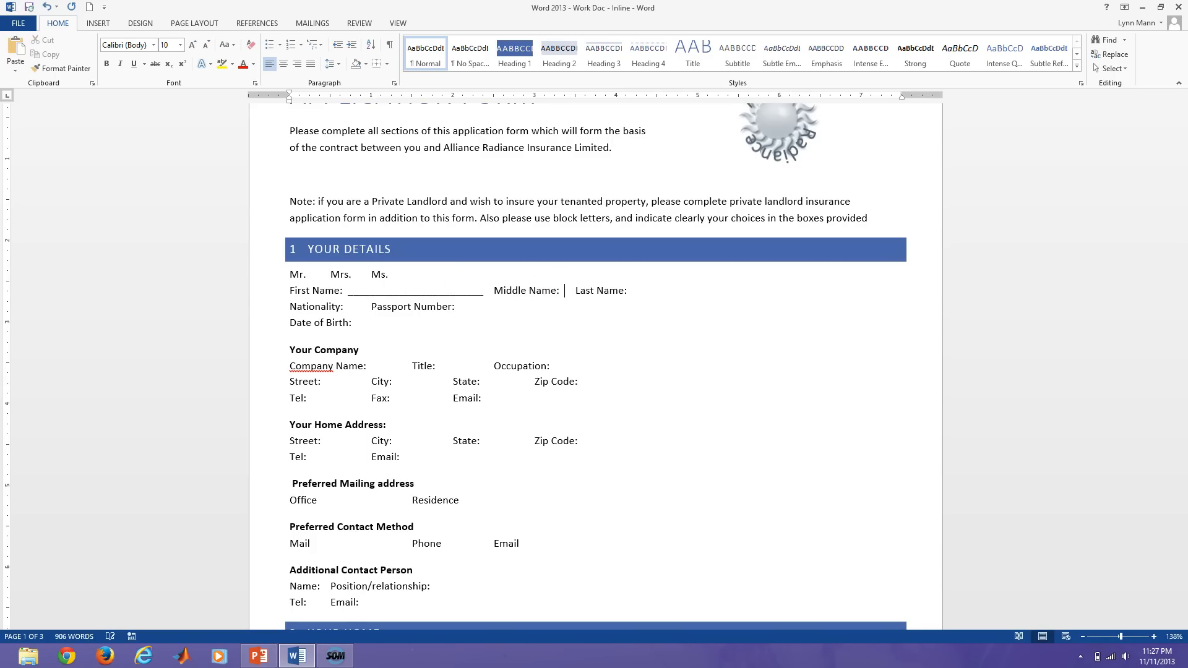
text(_________________ )
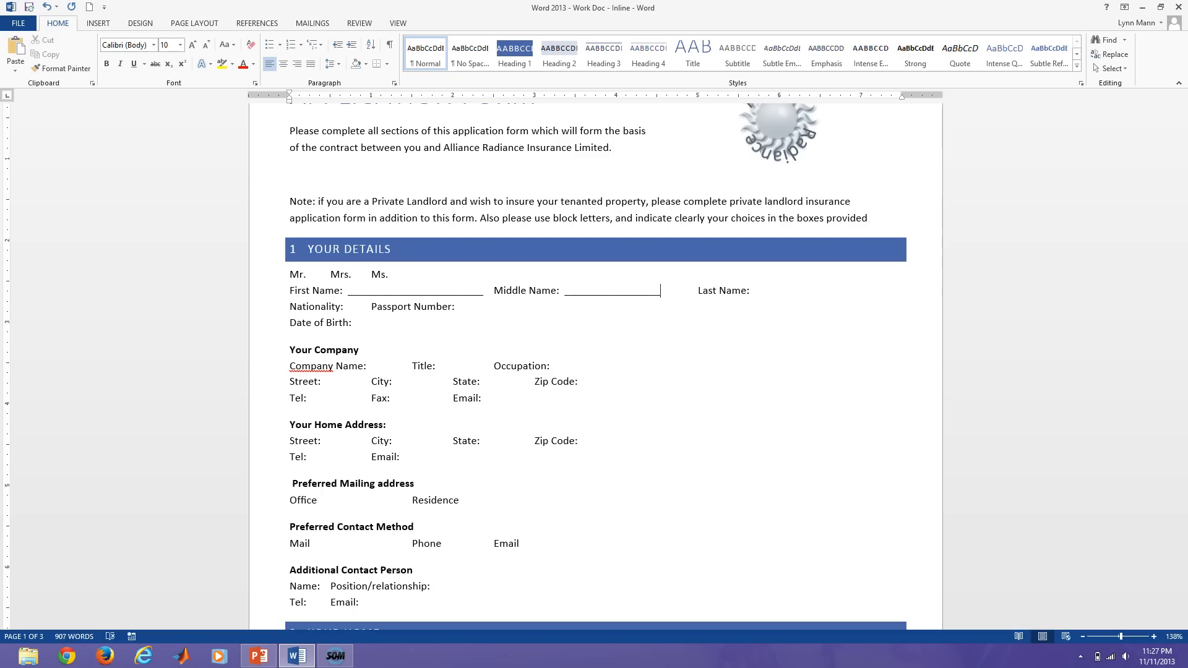
text(___)
click(764, 292)
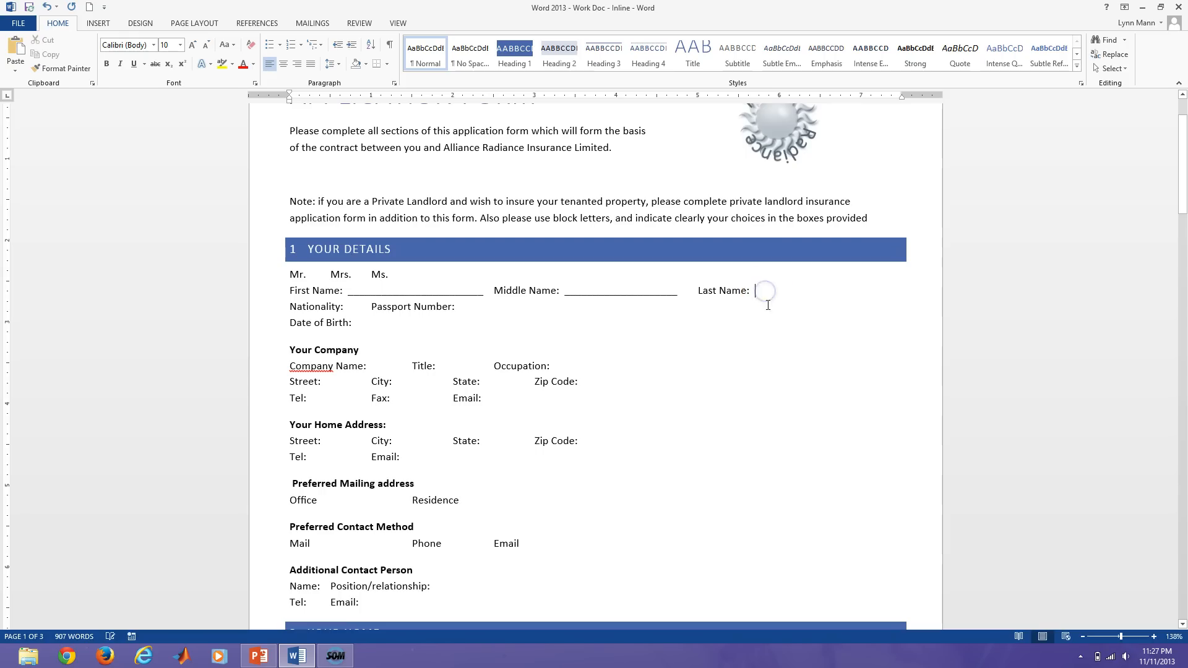
text(________________)
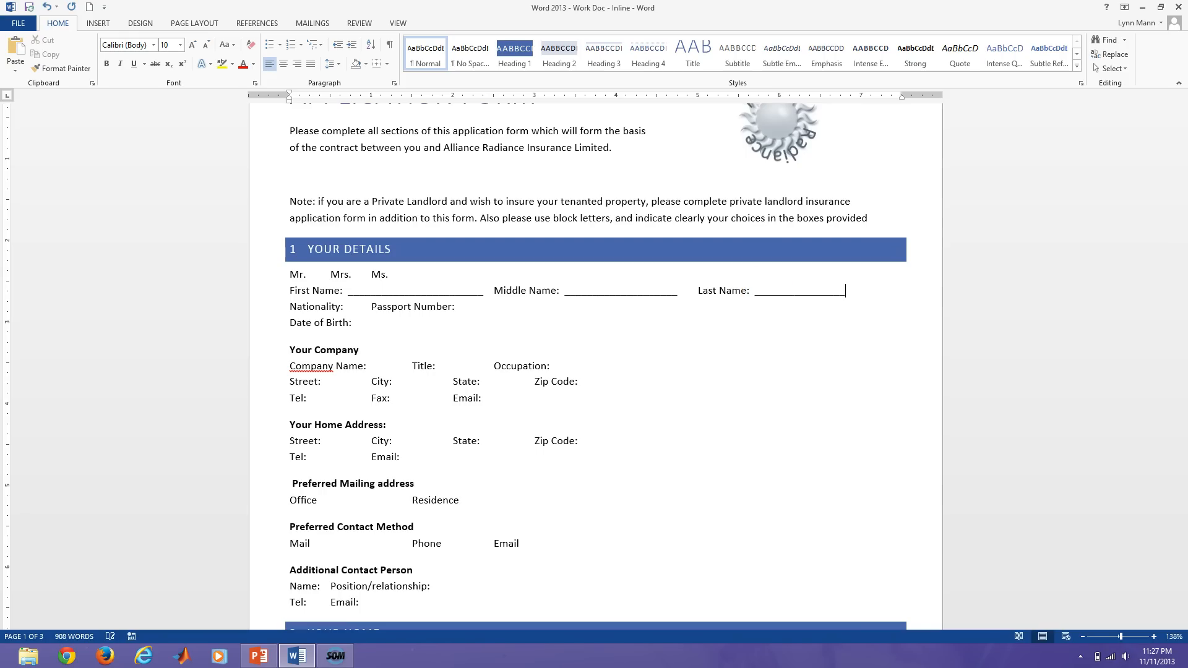
text(________)
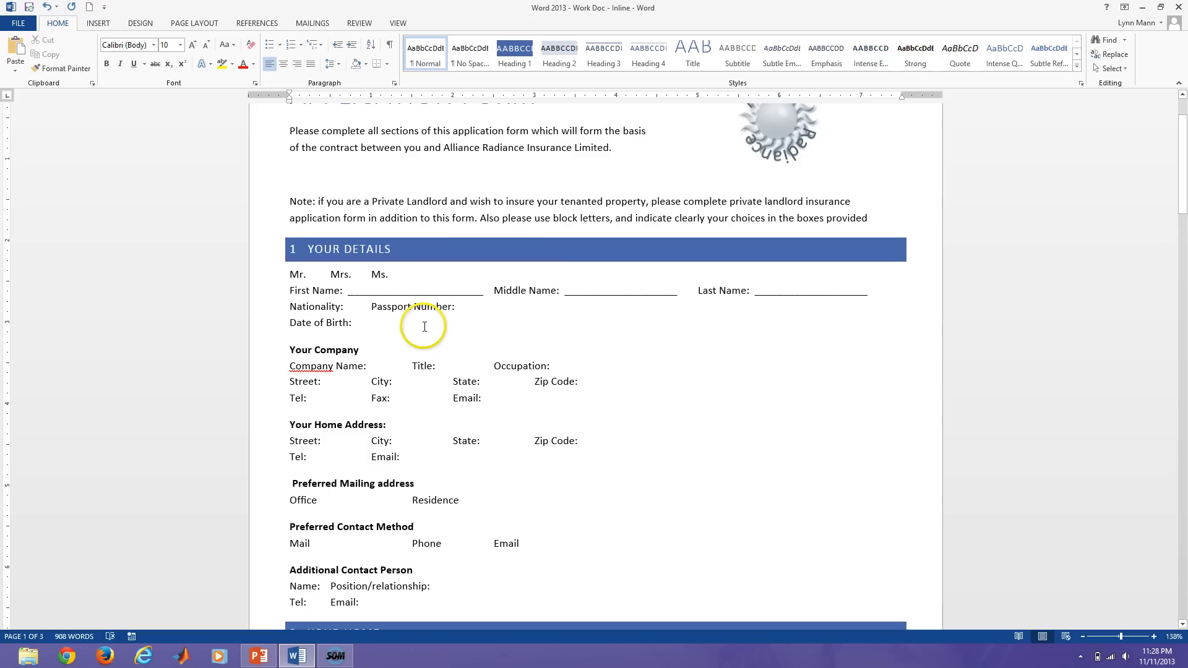
Type sample names 'Jane' and 'Johnson' into the First Name and Middle Name blanks.
click(370, 291)
text(Jane)
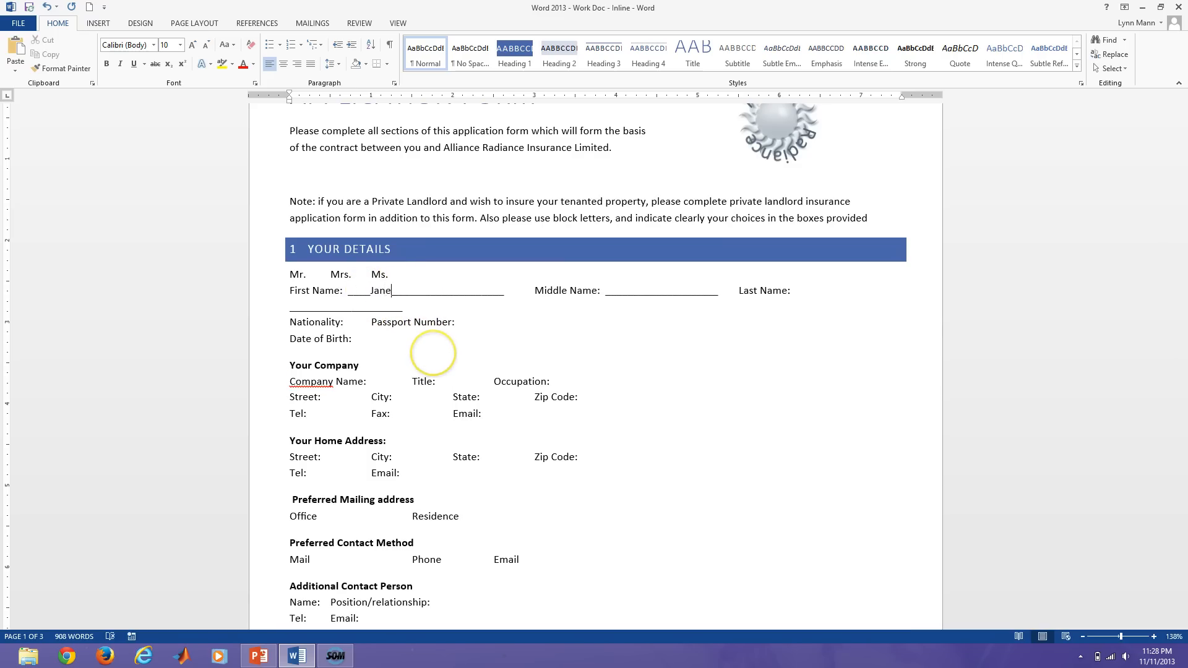
click(626, 292)
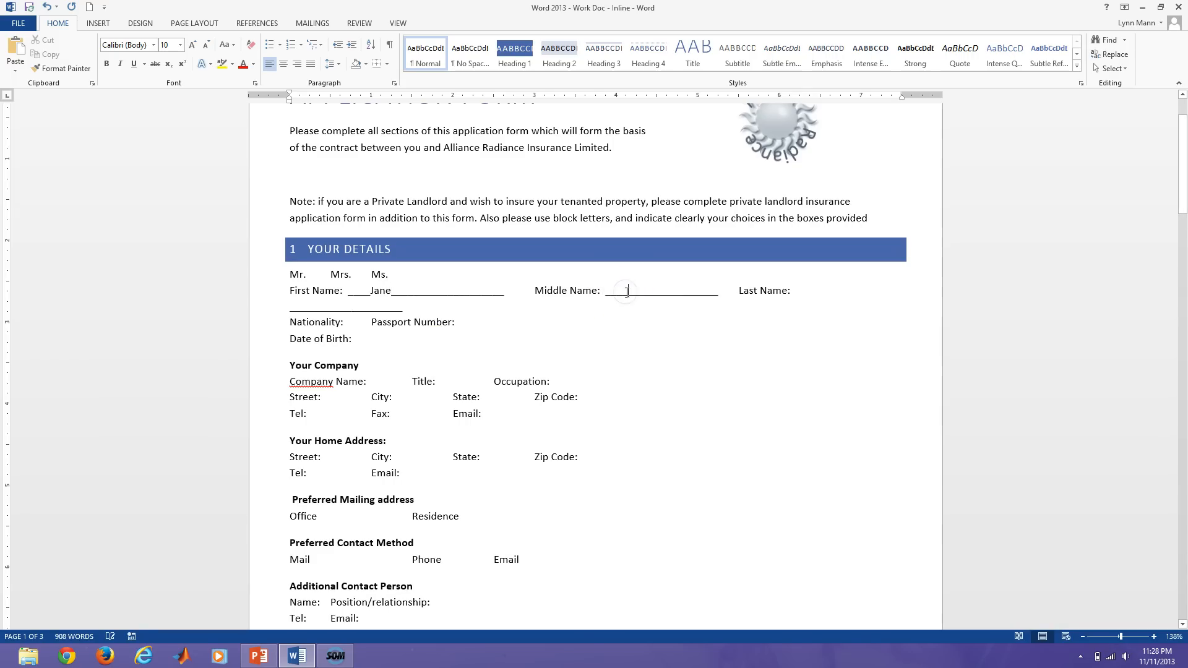
text(Johnson)
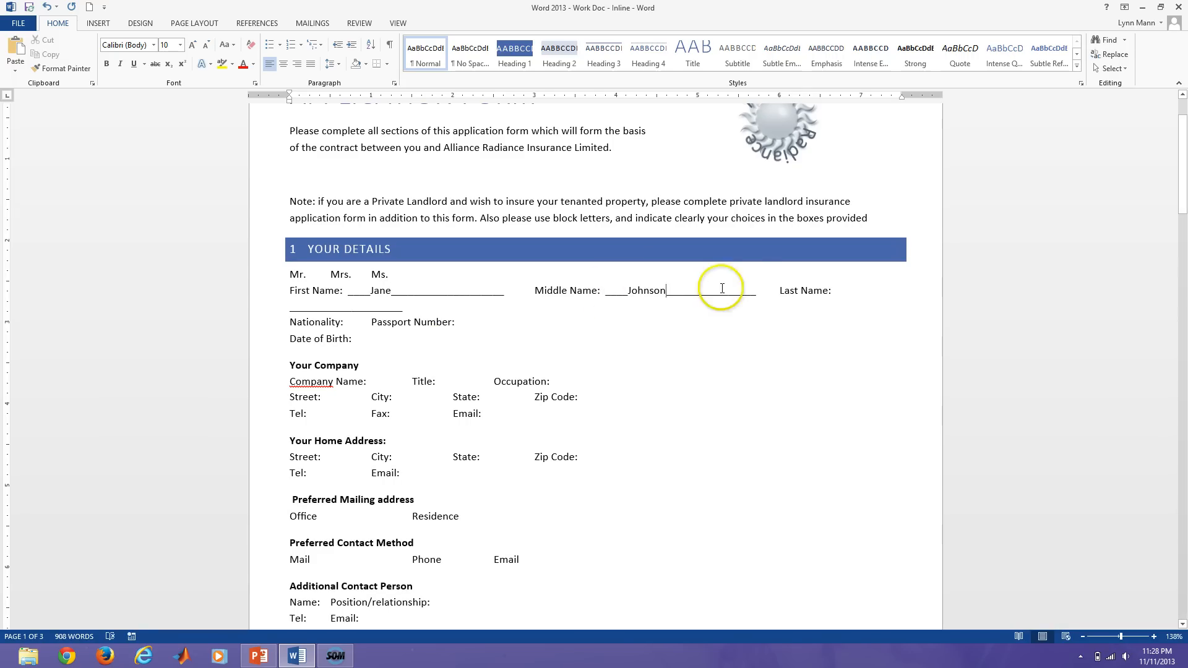
Delete the whole First Name underscore blank together with its sample name.
click(389, 44)
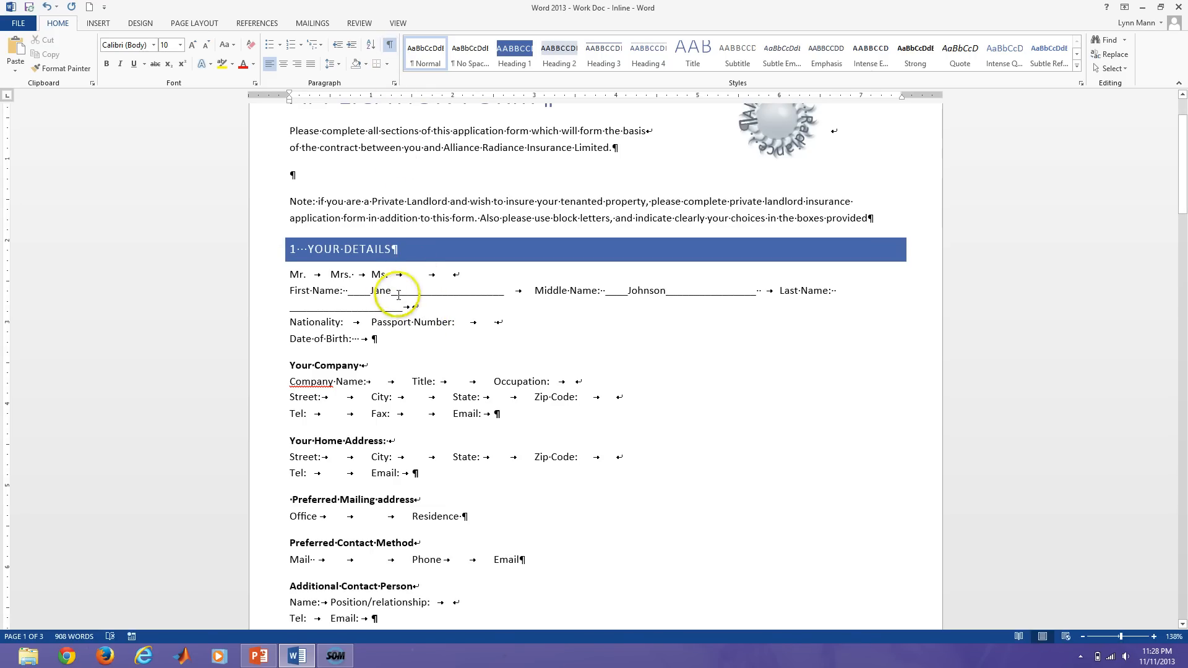
drag(397, 295, 485, 295)
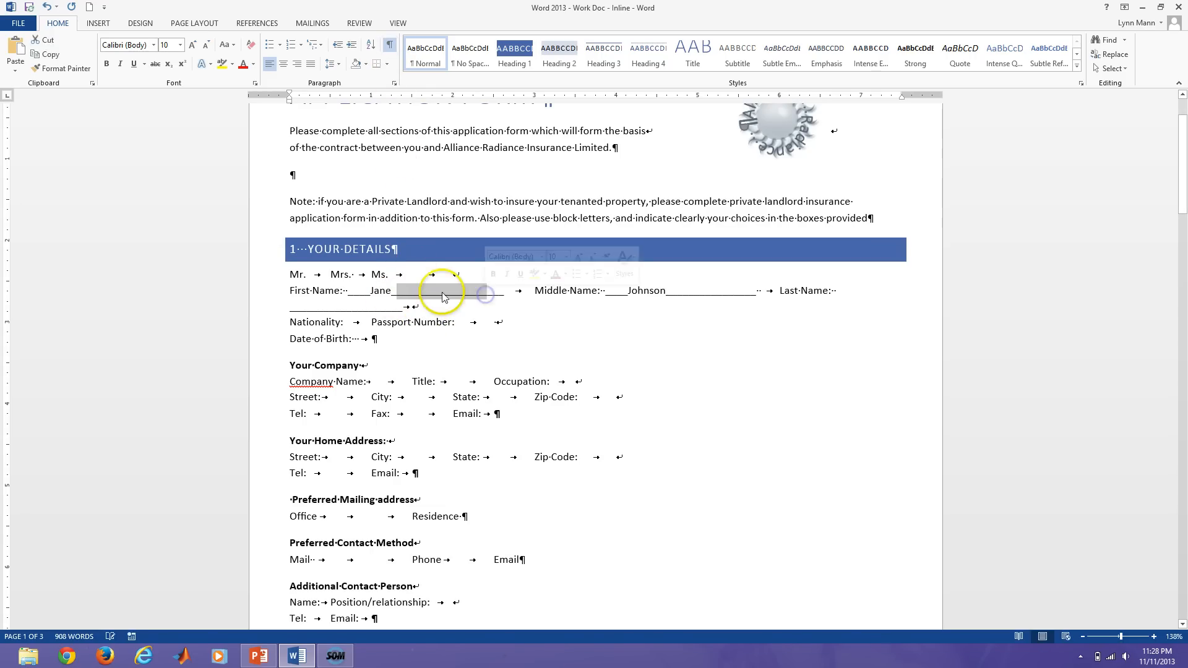
click(390, 45)
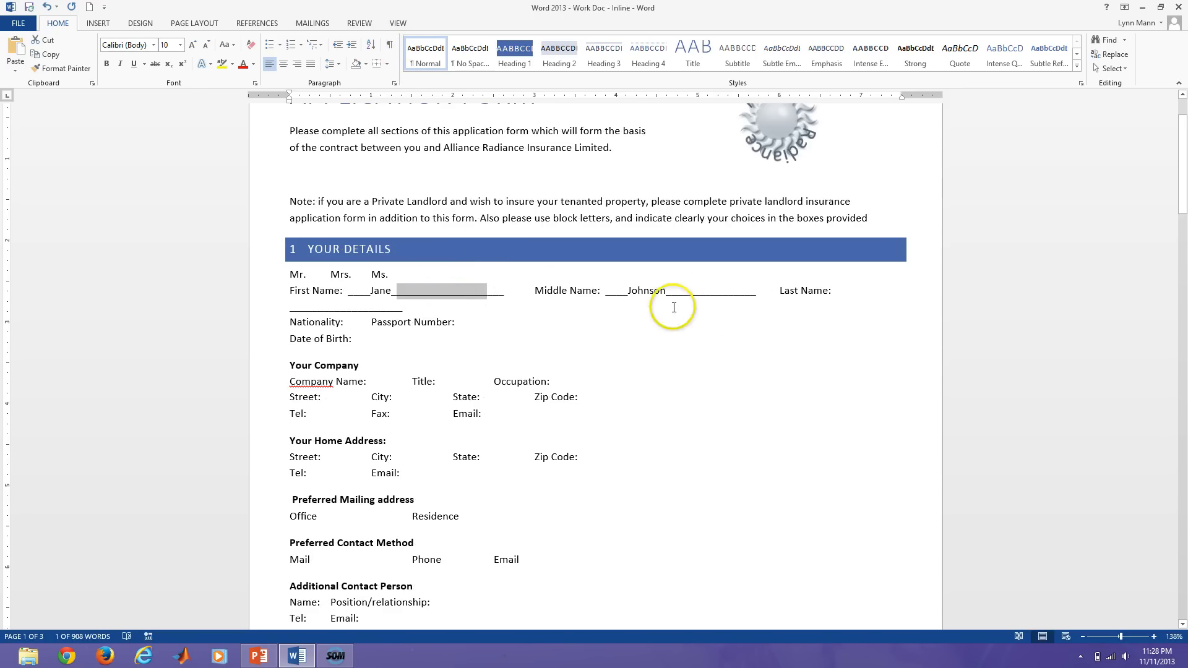
drag(349, 296, 478, 295)
key(Delete)
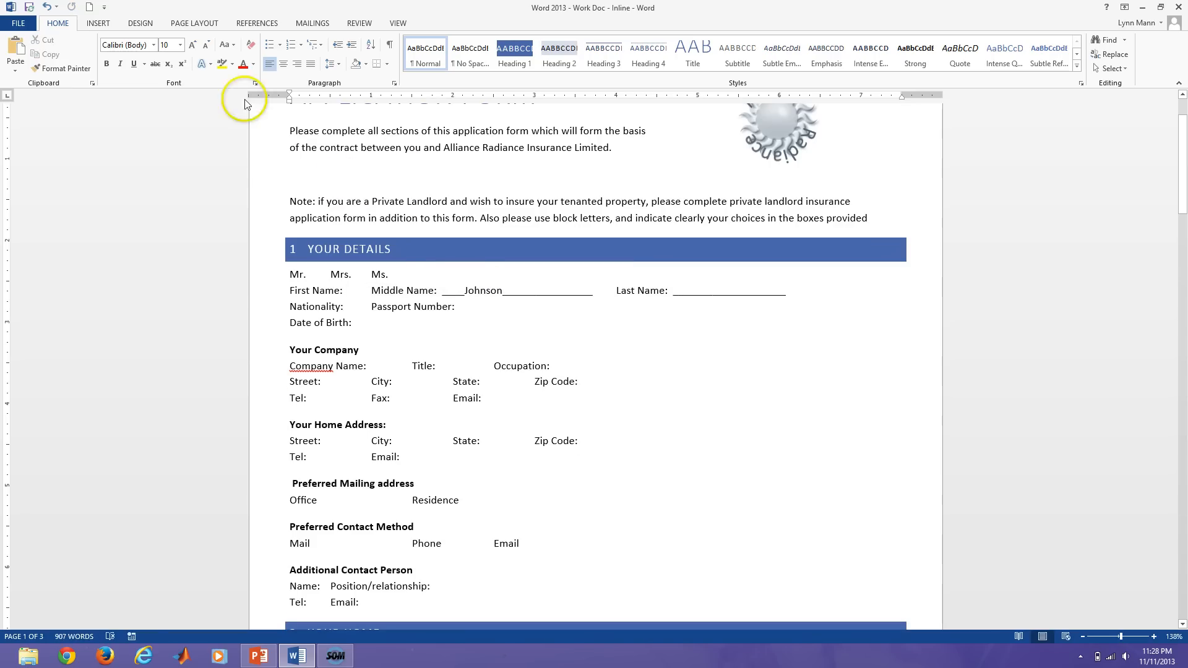
Create an underlined blank after First Name: and test it with the name 'Jane Anne'.
click(137, 64)
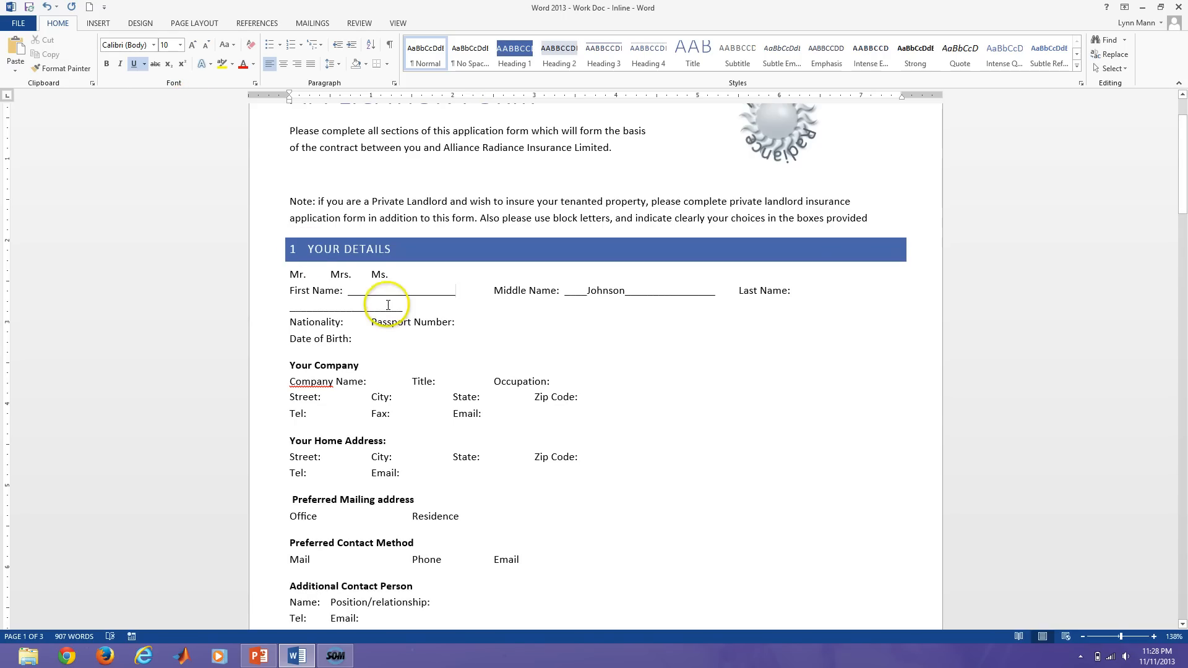
click(390, 49)
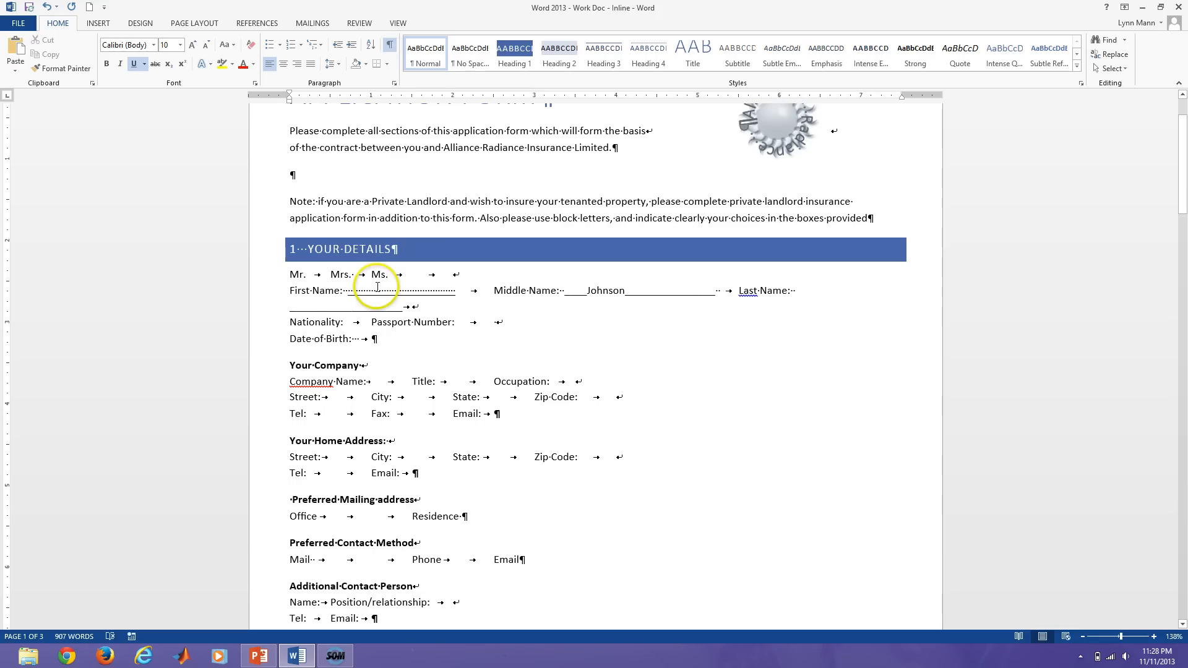
click(416, 300)
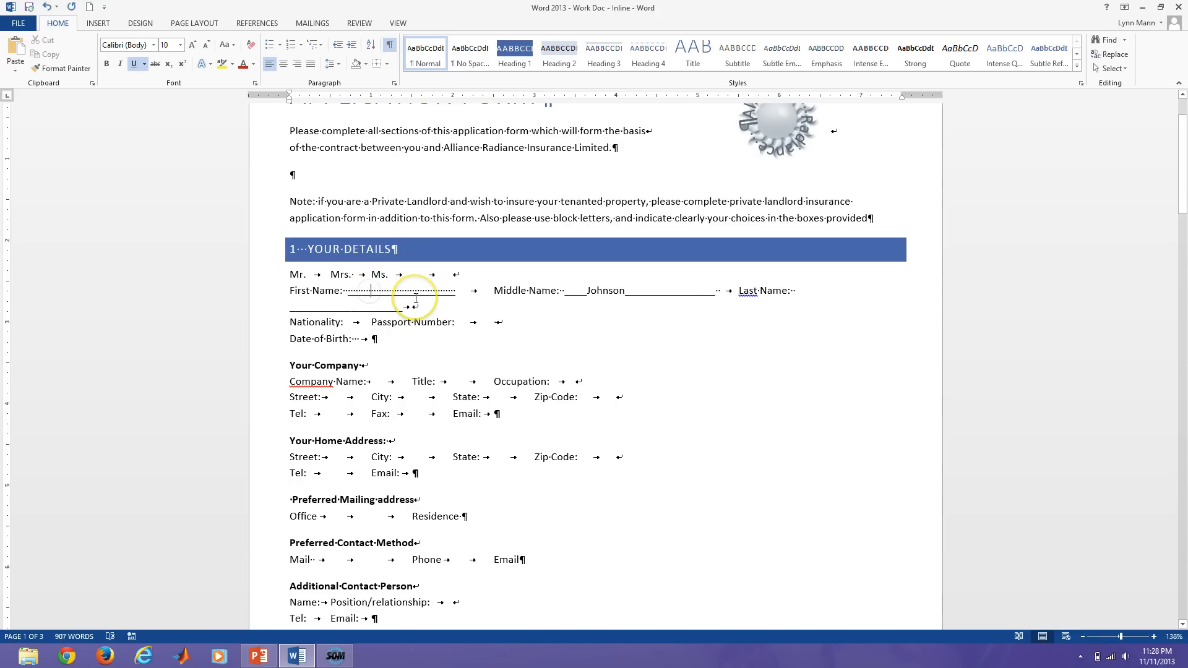
text(Jane)
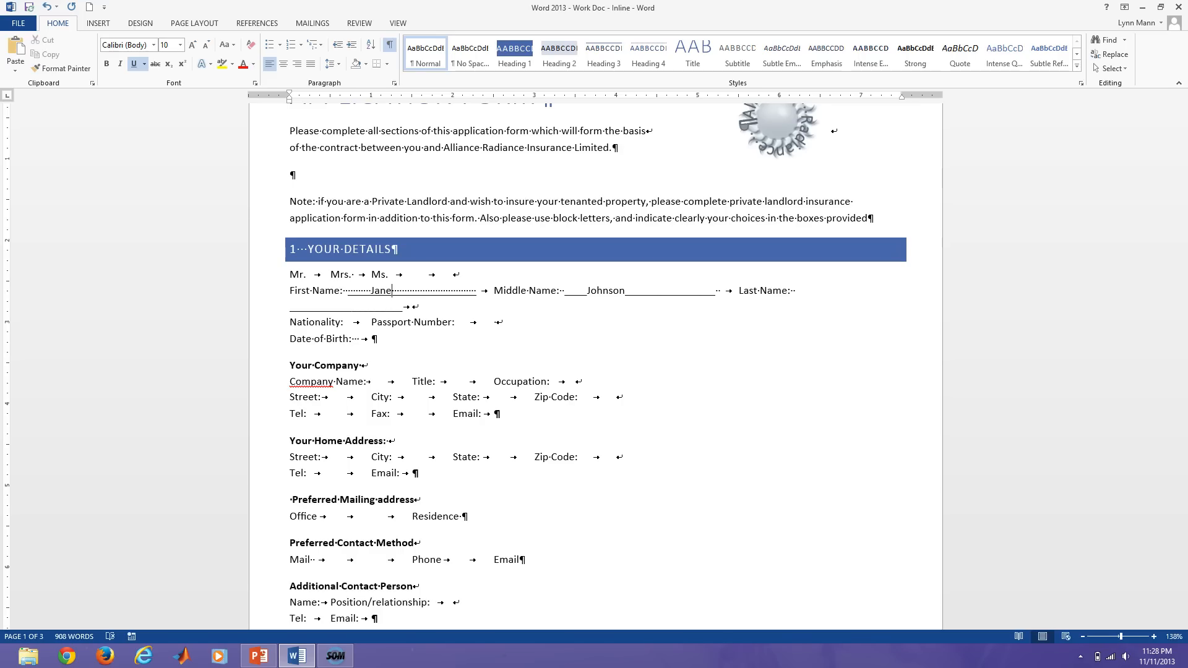
text( Anne)
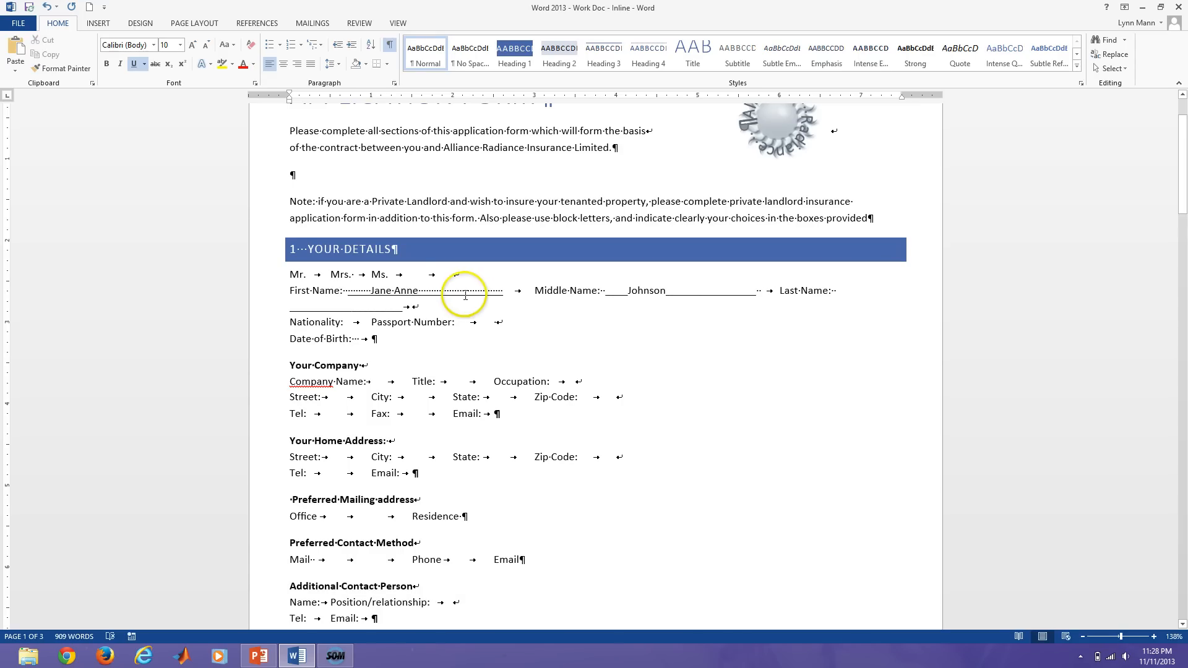
click(391, 55)
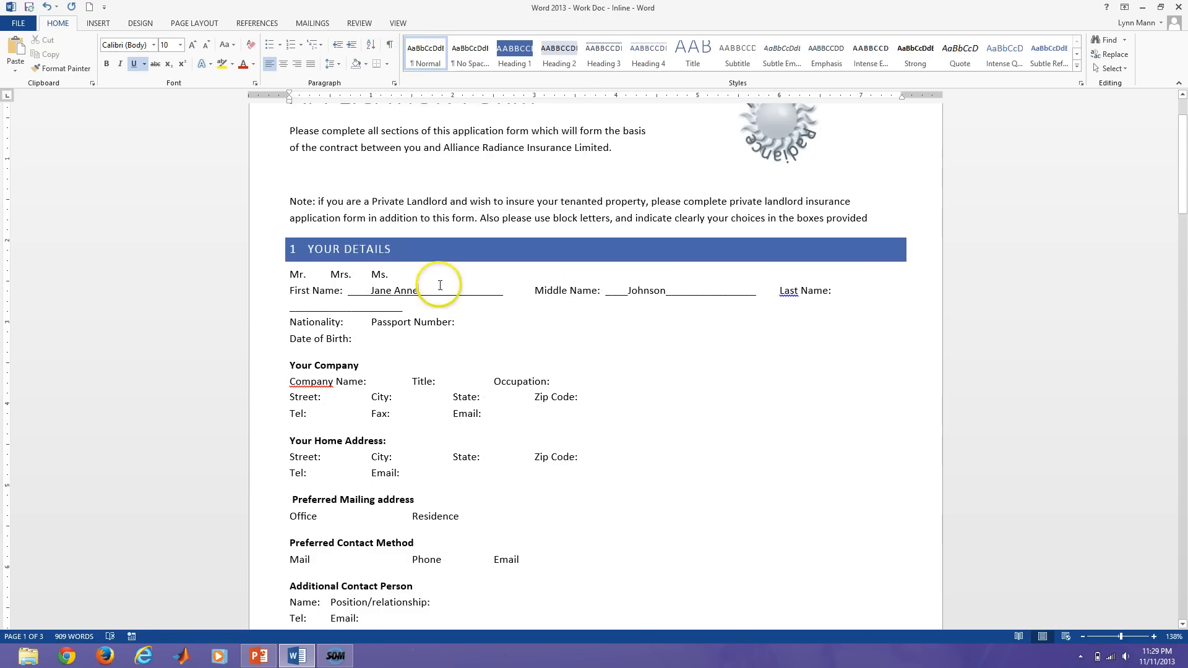
Delete the sample names from the First Name and Middle Name blanks.
click(466, 323)
drag(371, 291, 419, 292)
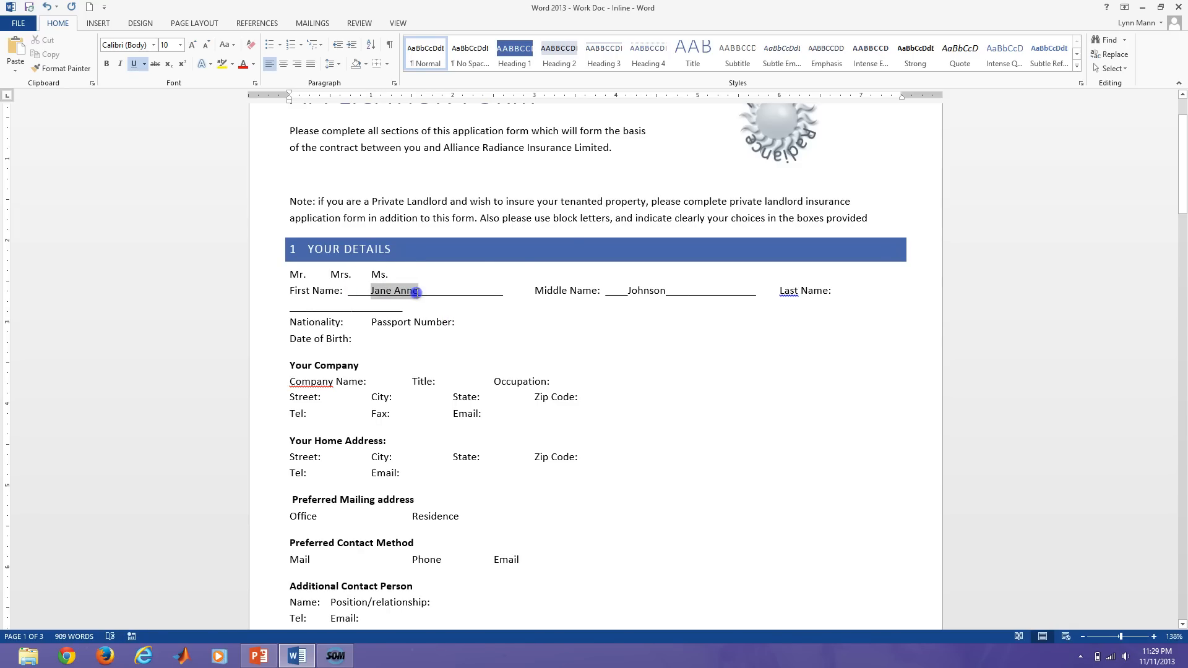
key(Delete)
click(582, 292)
drag(582, 292, 627, 291)
key(Delete)
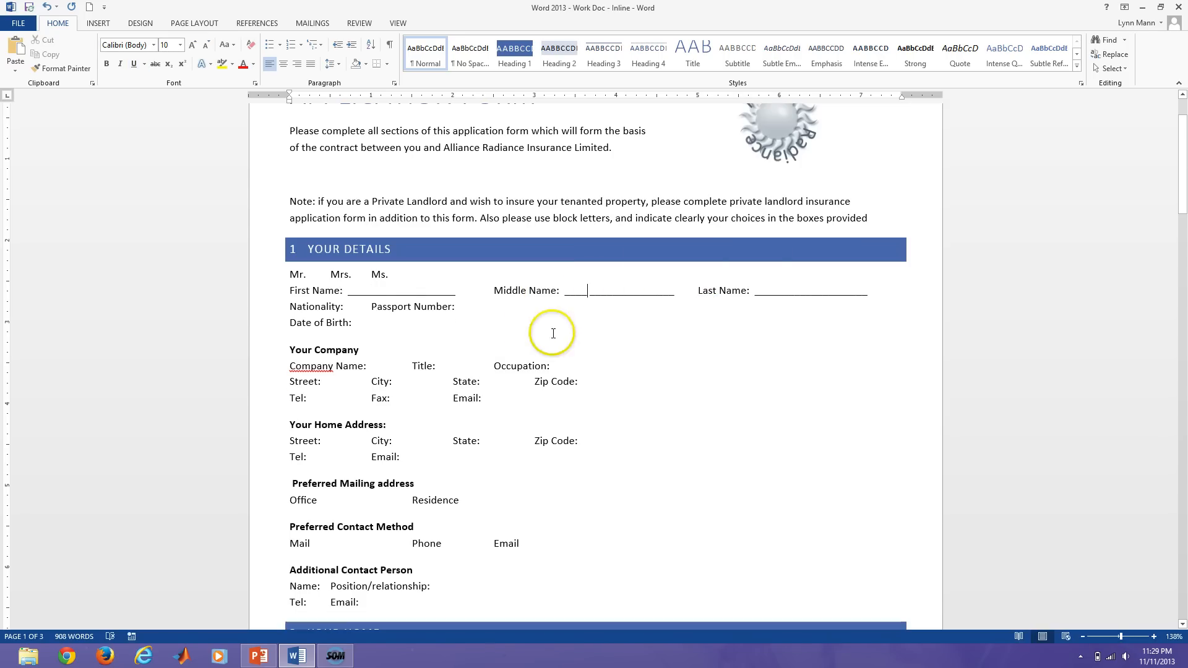
click(351, 308)
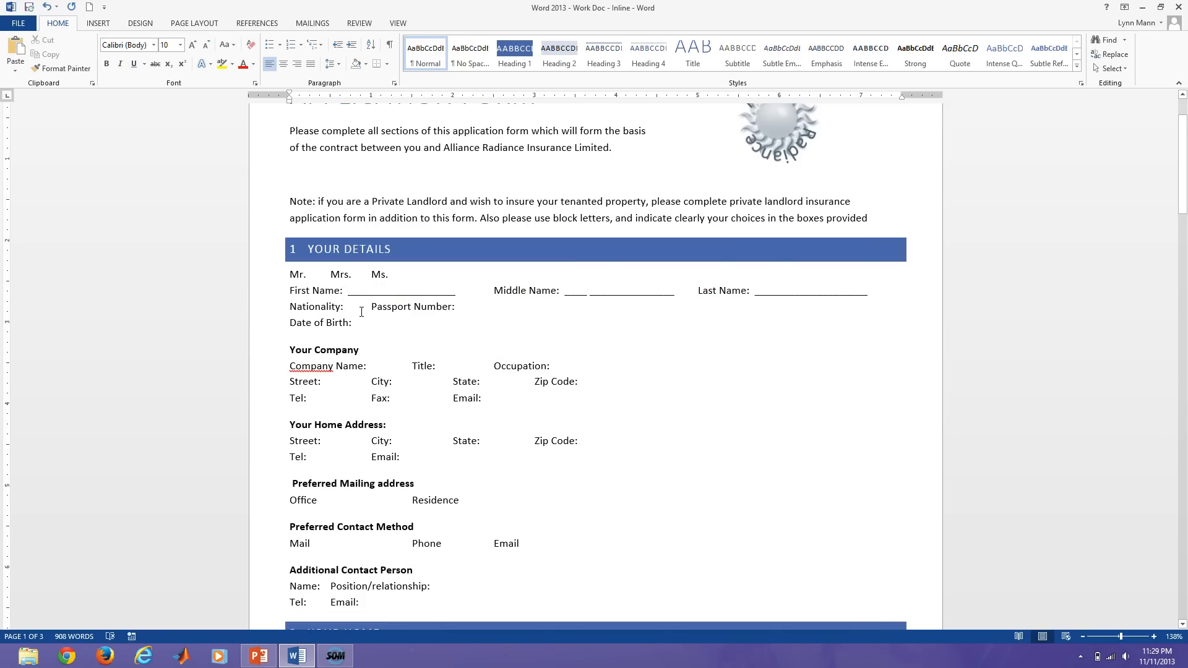
click(364, 312)
click(364, 306)
key(Tab)
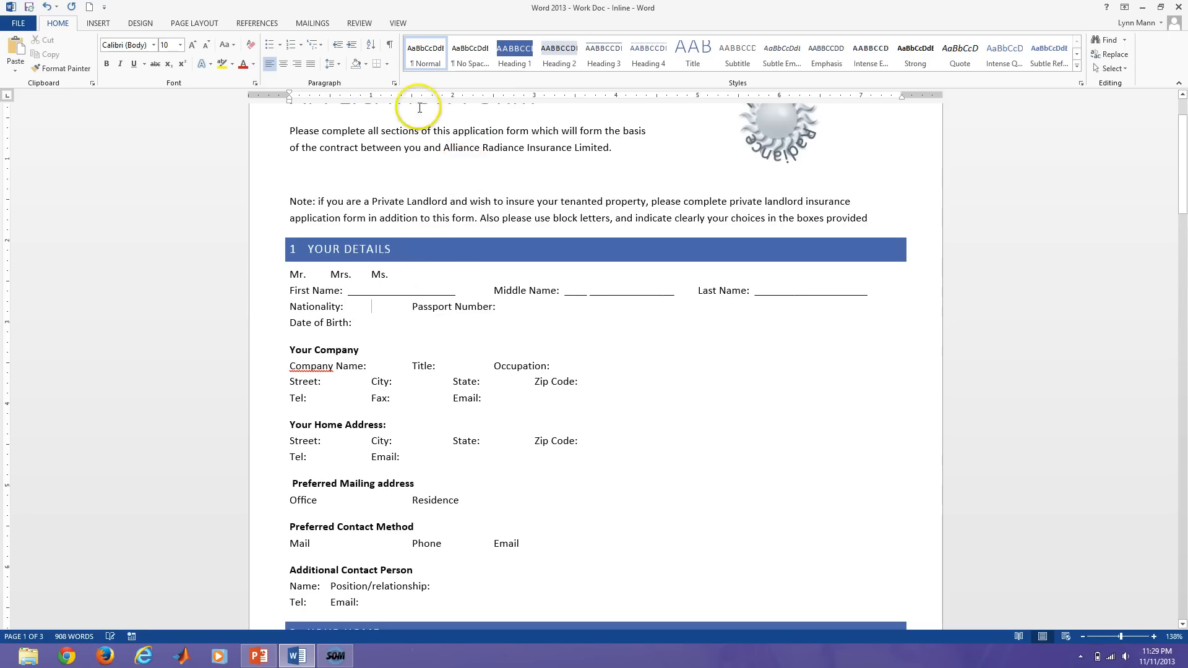
click(390, 44)
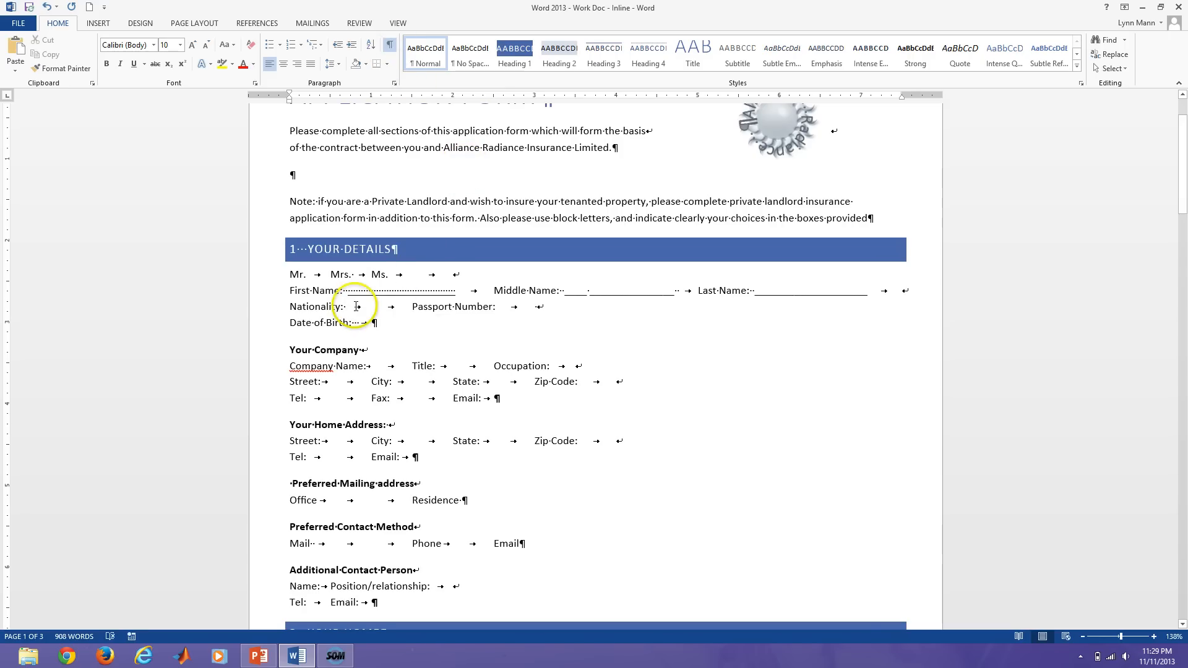
double_click(360, 306)
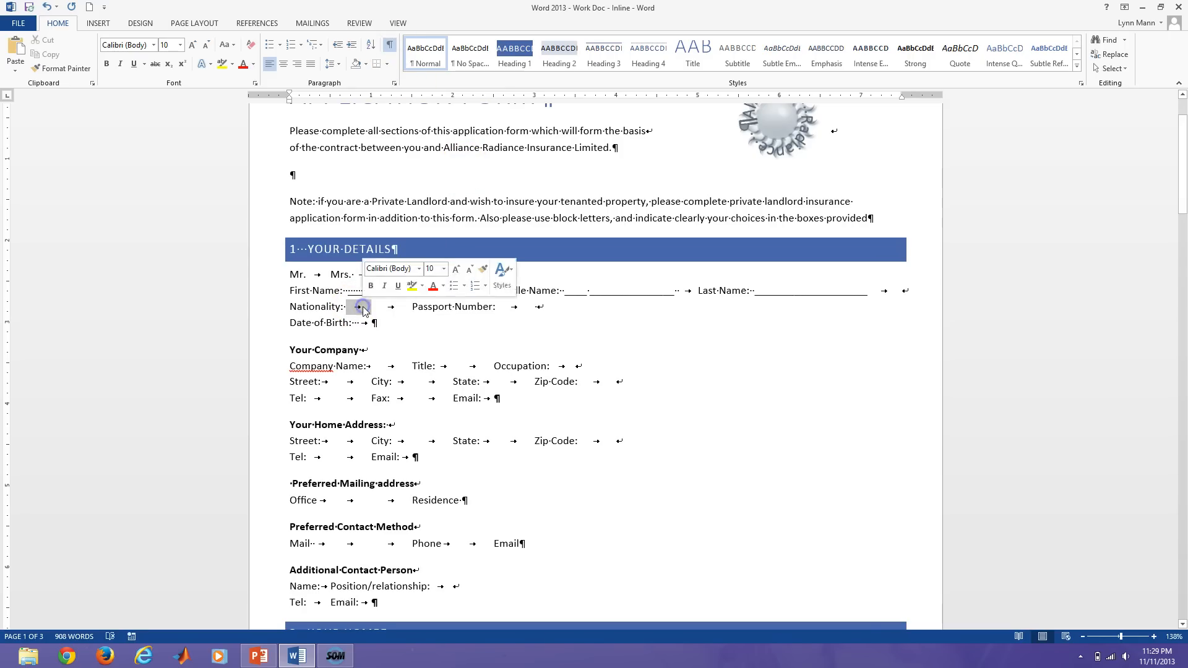
double_click(395, 308)
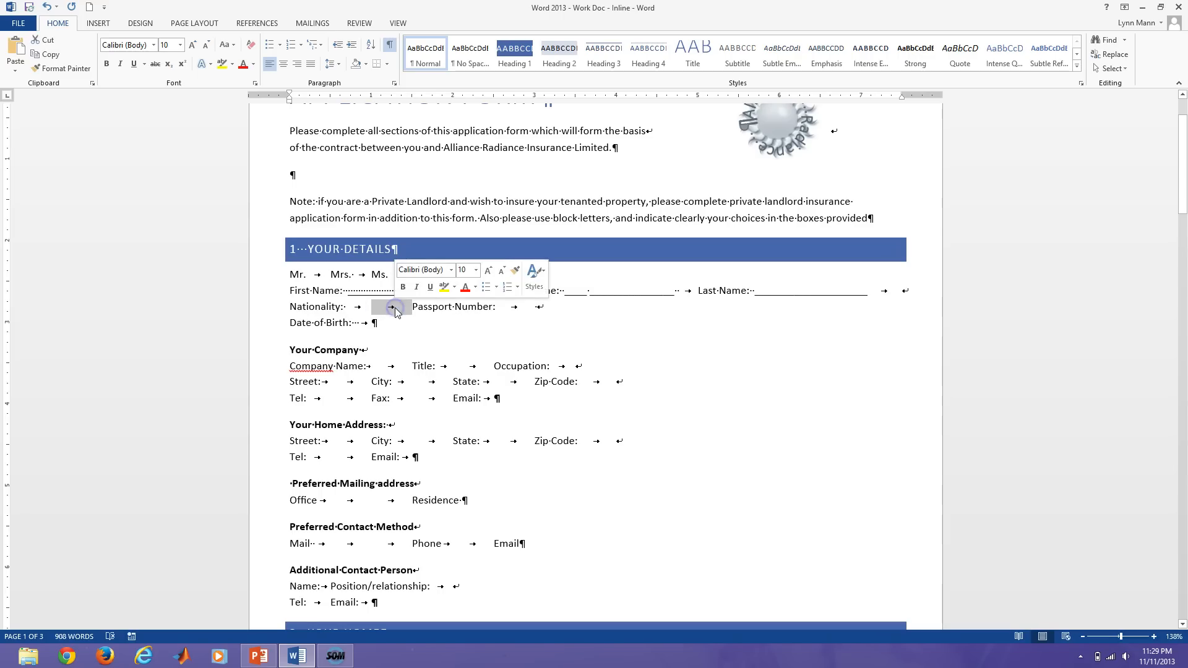
click(358, 306)
double_click(359, 307)
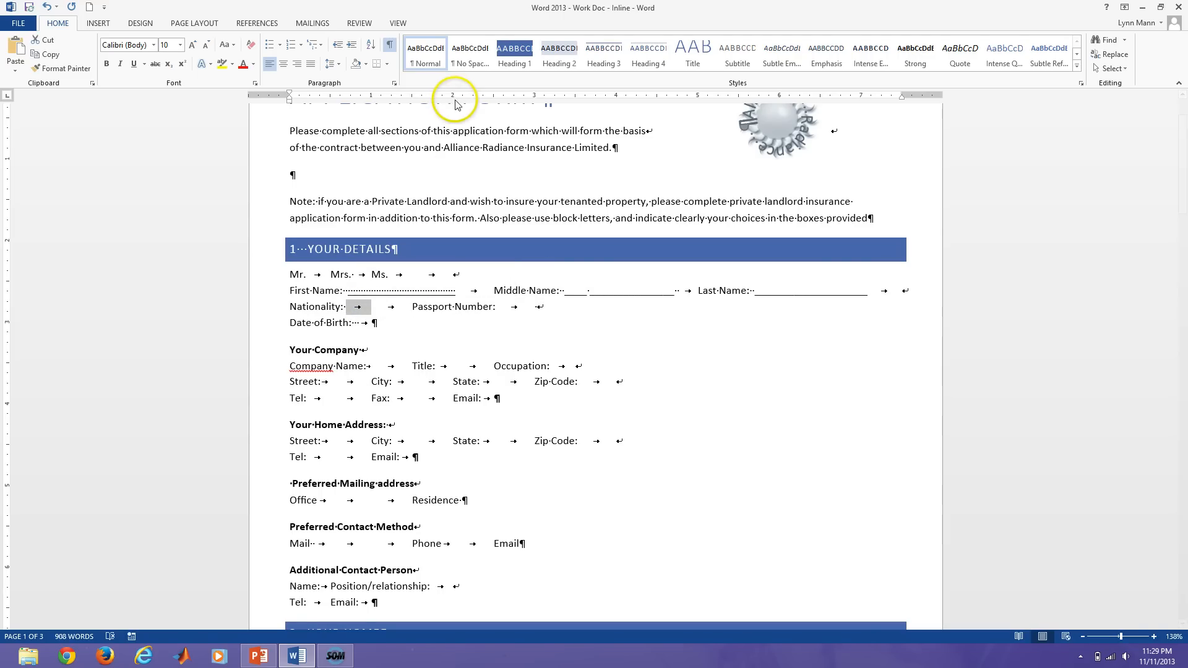
click(535, 94)
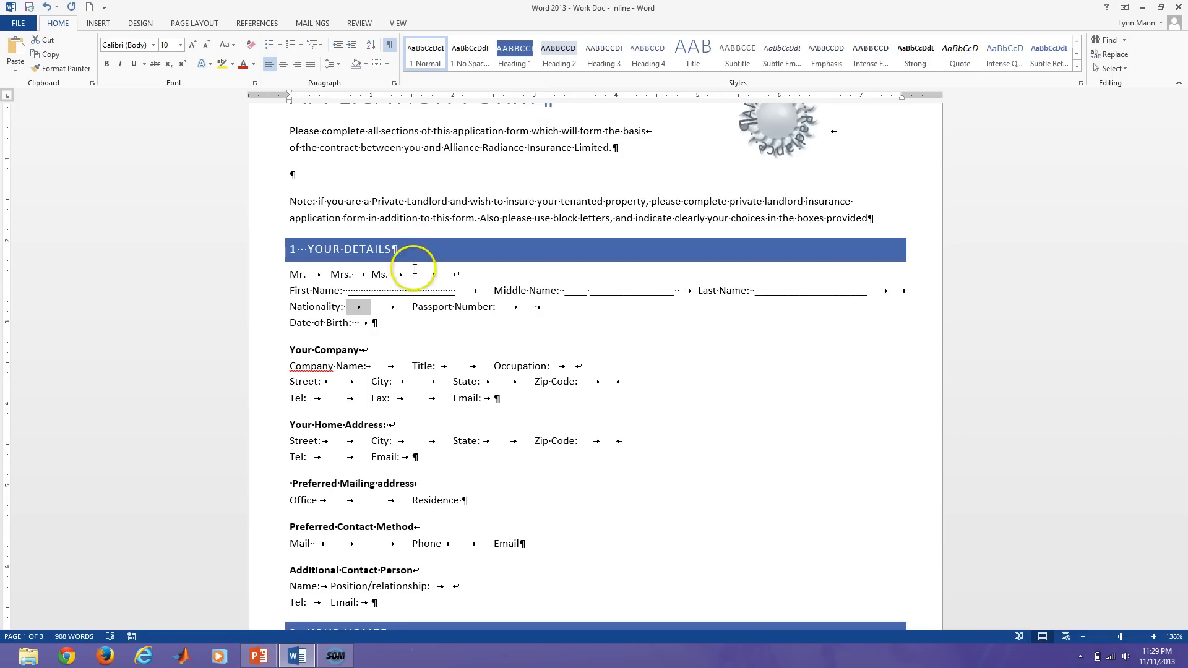
click(356, 311)
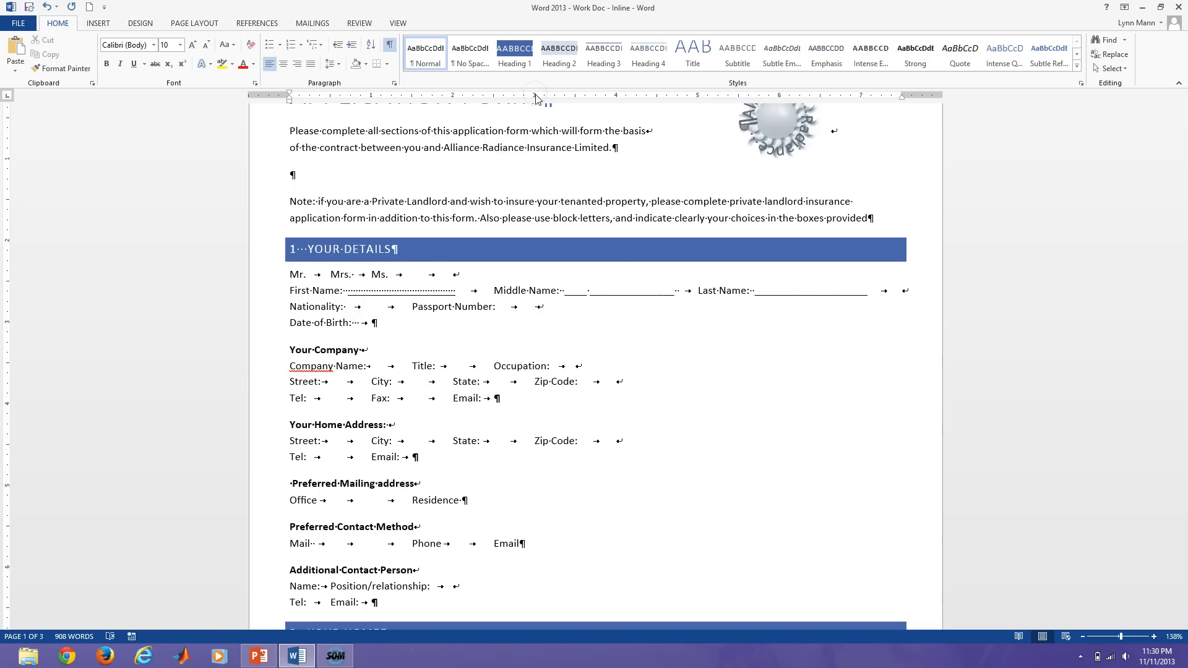
click(363, 307)
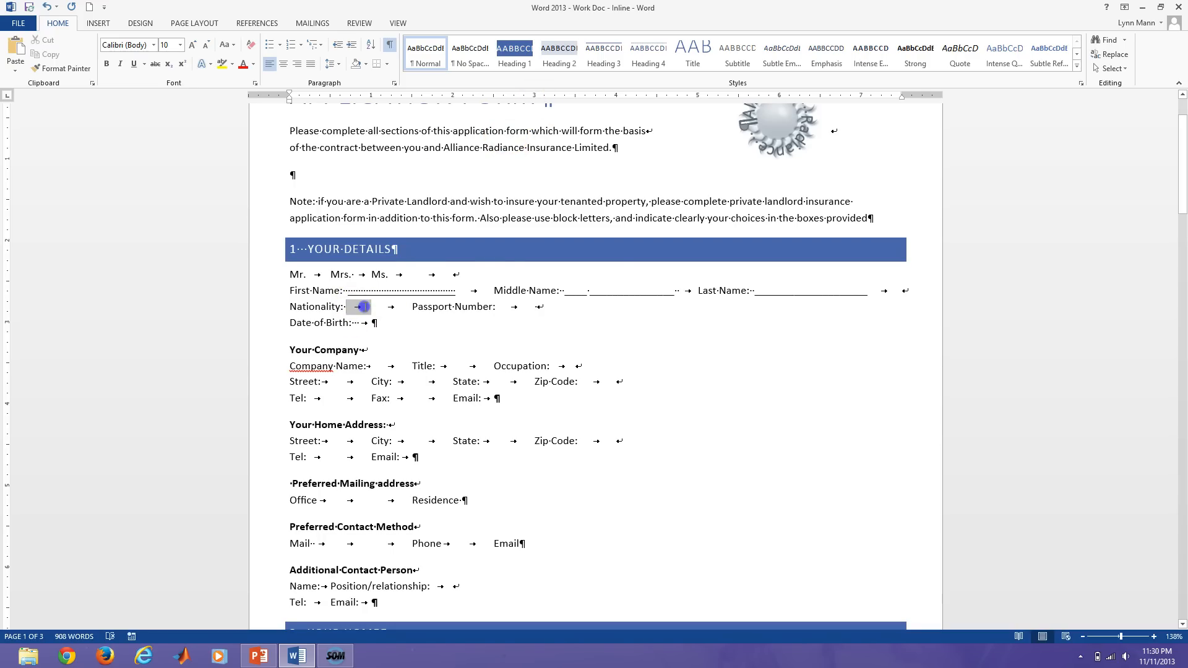
click(493, 94)
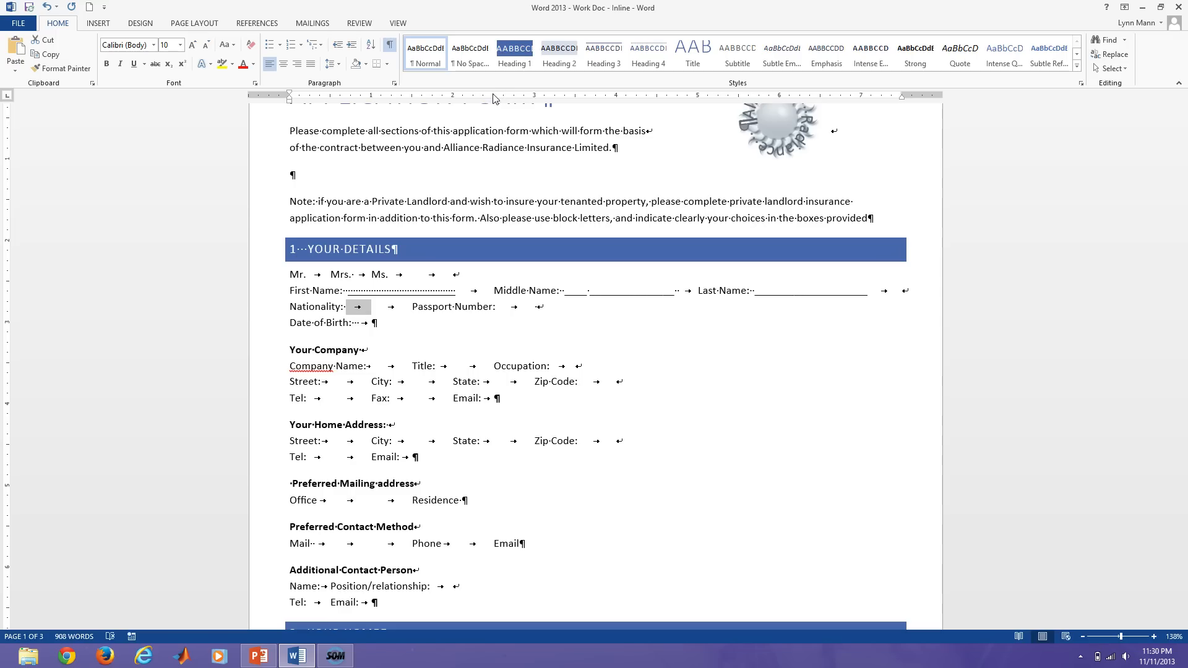
double_click(494, 96)
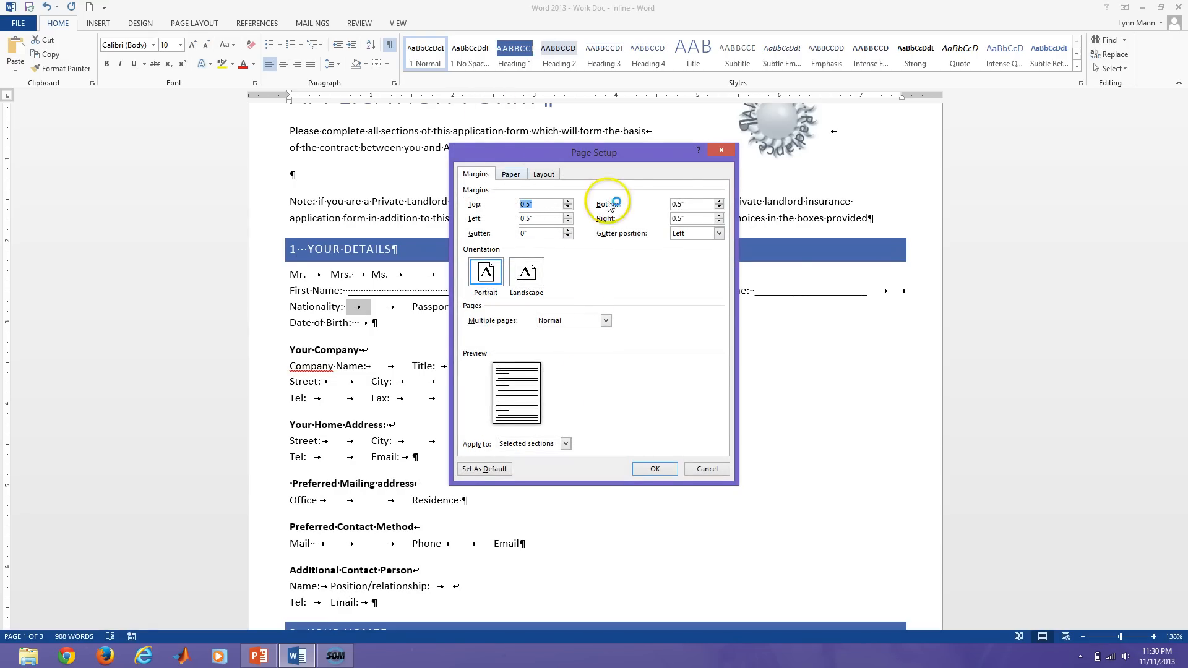
Close Page Setup without changes and show formatting marks on the Nationality line.
click(722, 151)
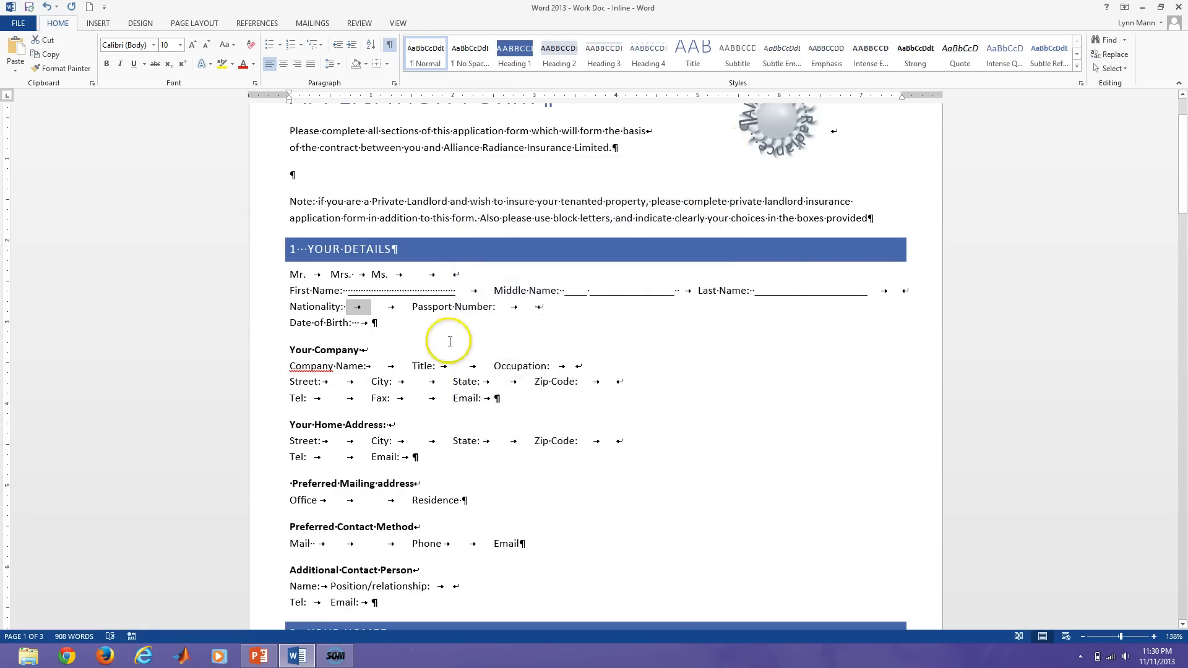
click(371, 313)
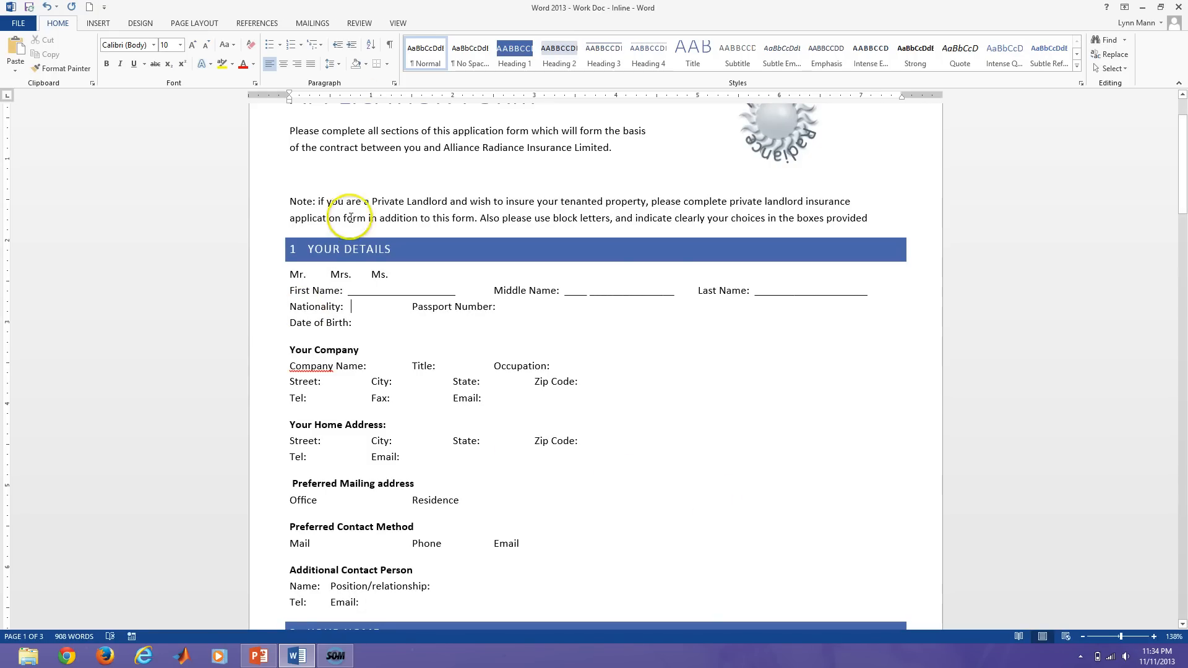
click(390, 46)
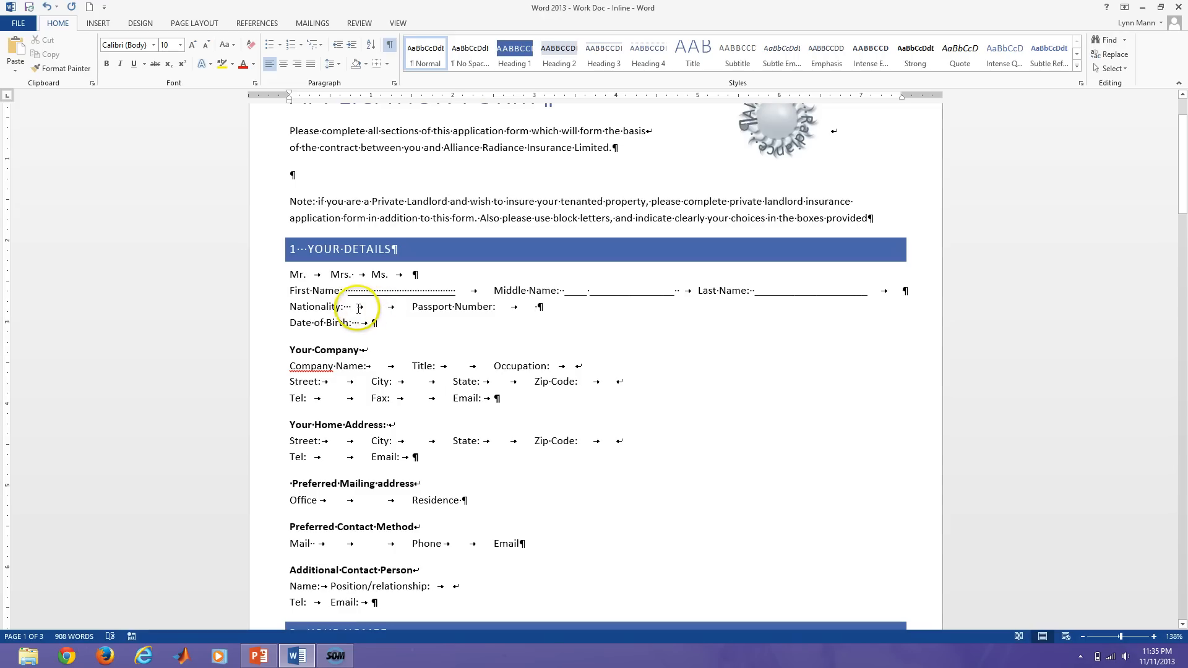
Remove one of the two tabs after Nationality and select the remaining tab.
drag(358, 309, 397, 311)
click(396, 312)
key(BackSpace)
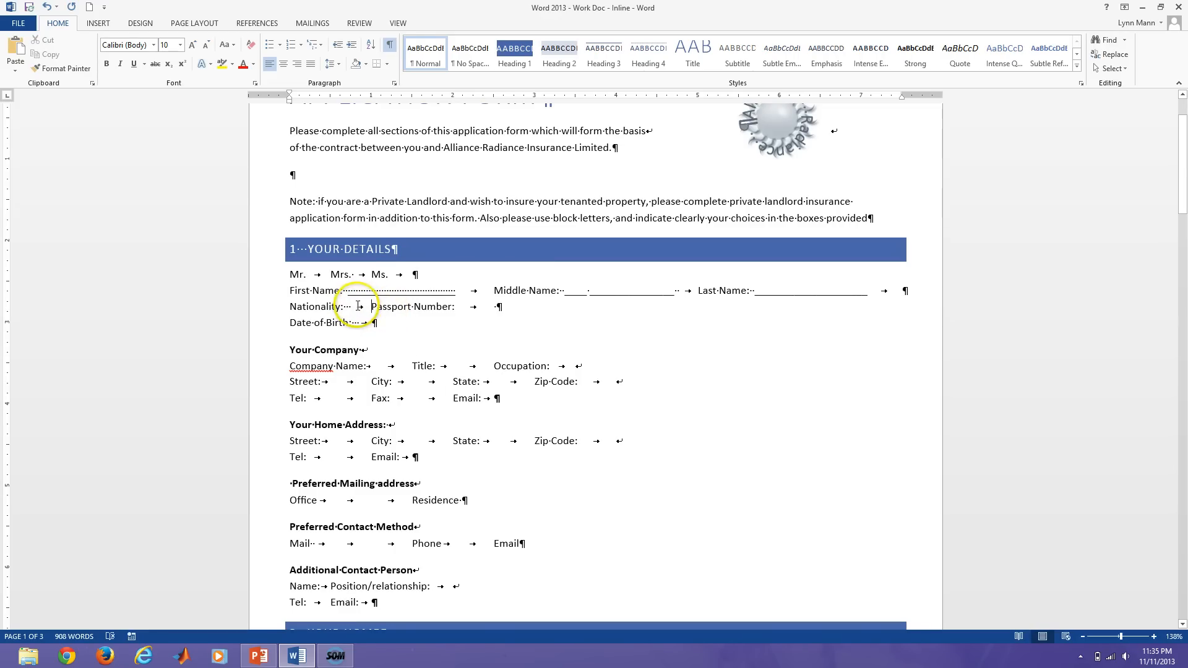
click(354, 306)
drag(362, 306, 370, 307)
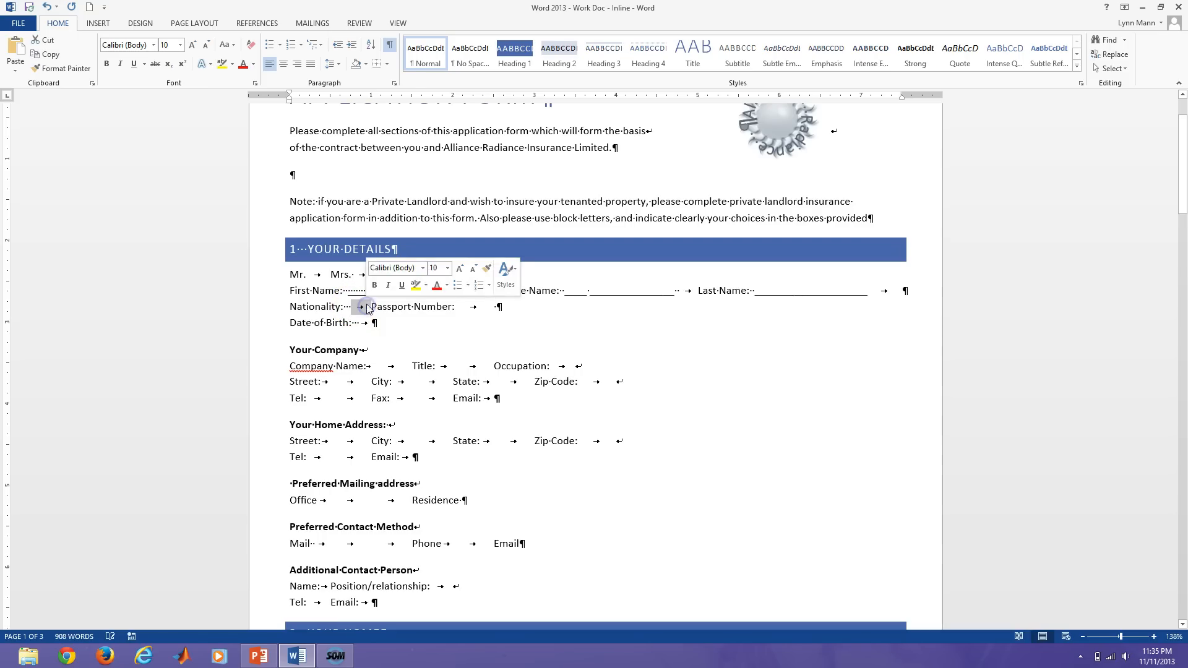
Give the Nationality tab a 2.5-inch tab stop with underline leader 4.
click(395, 85)
click(847, 427)
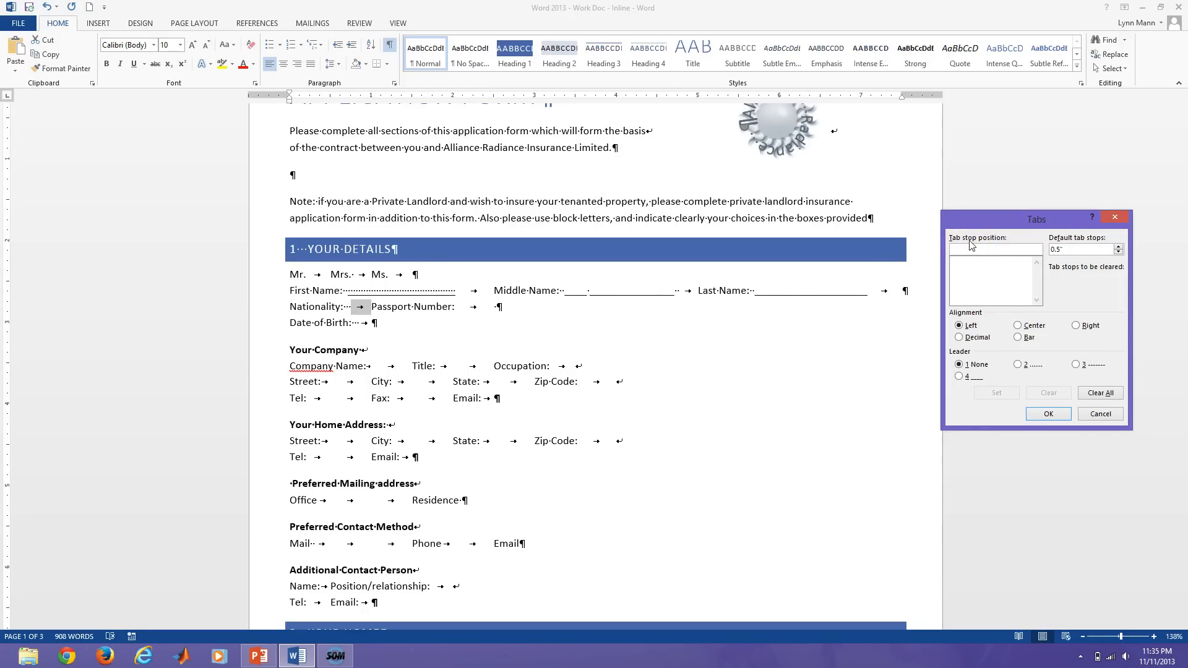
click(971, 246)
text(2.5)
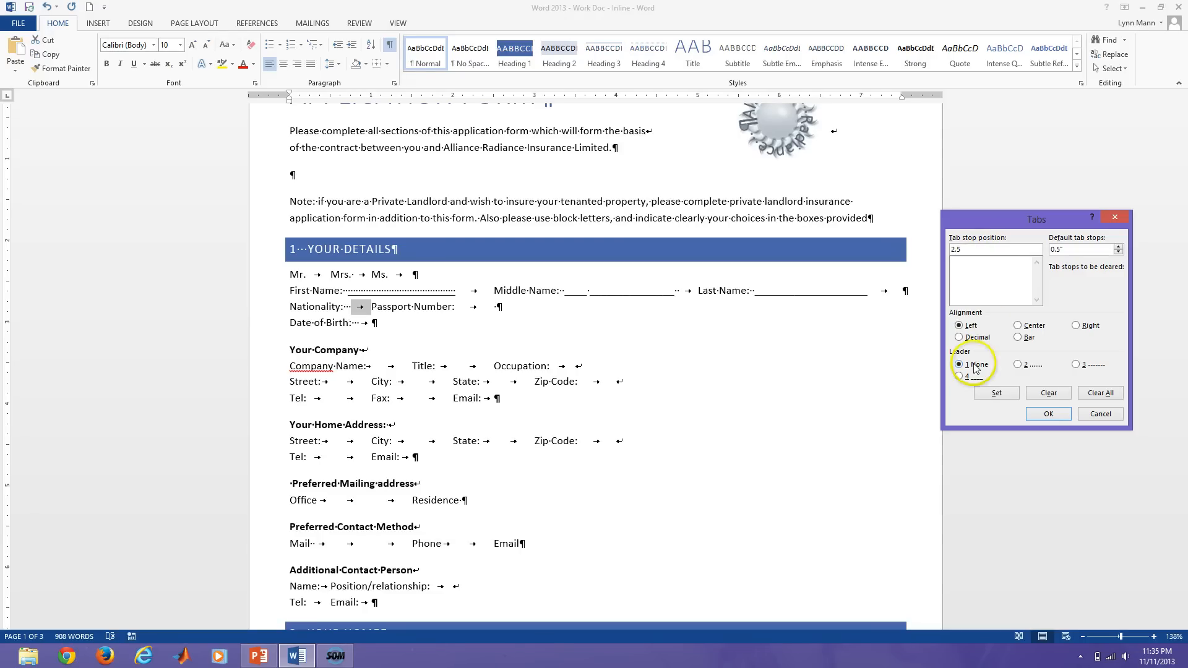
click(959, 377)
click(965, 380)
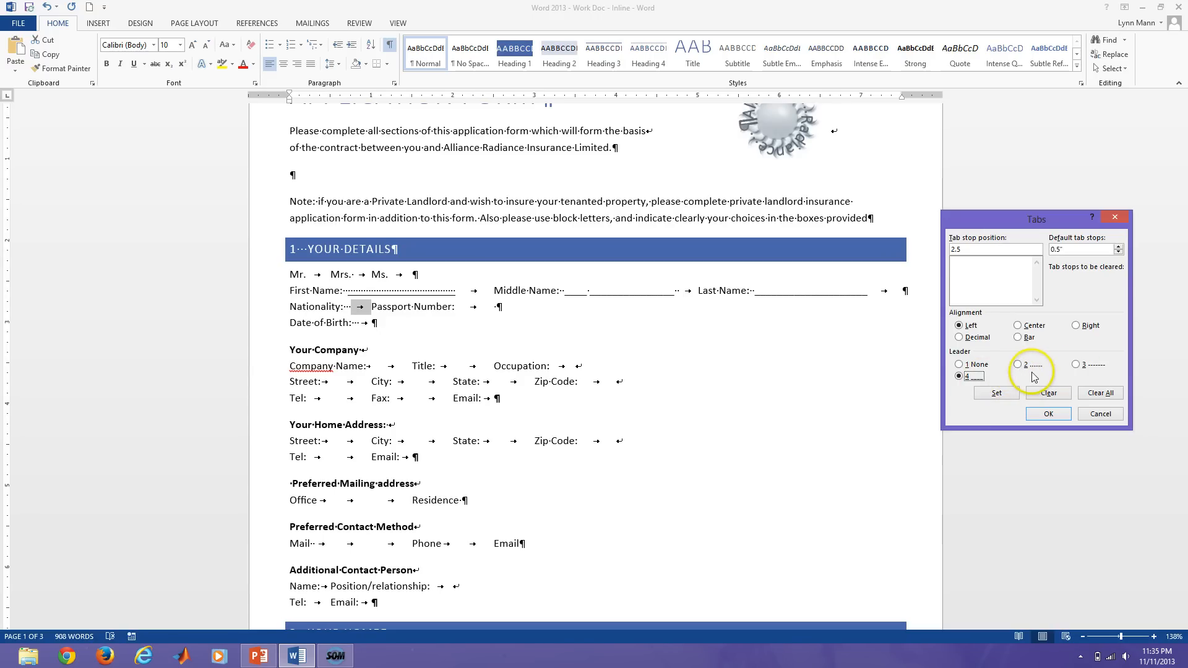
click(991, 394)
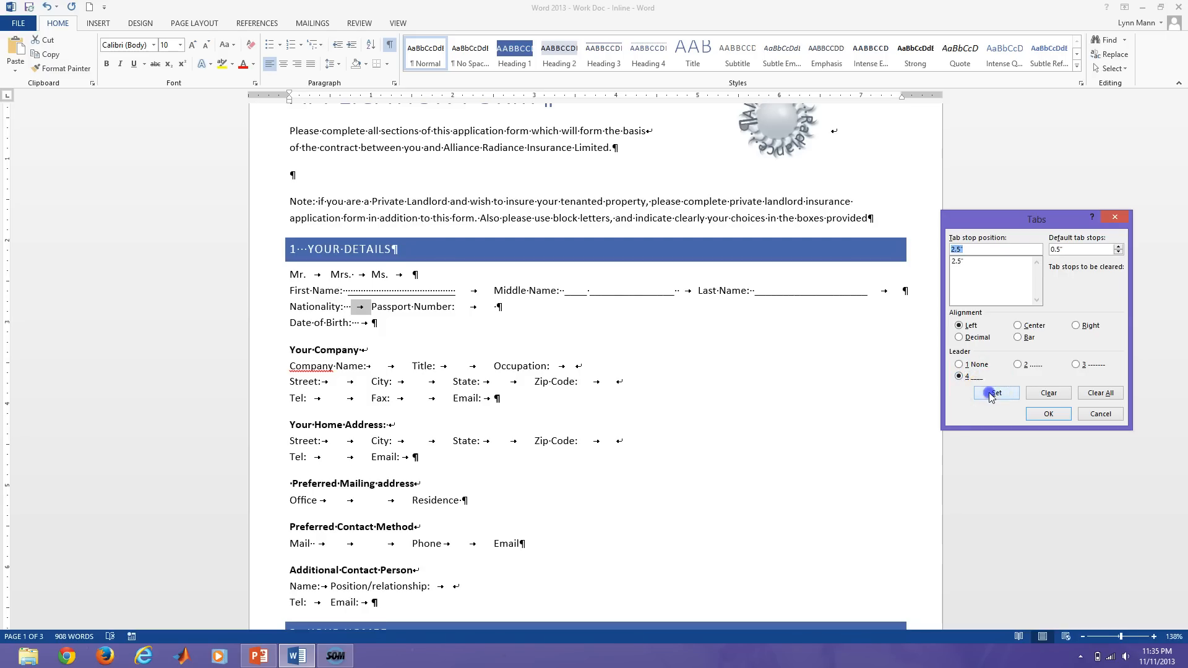
click(1047, 414)
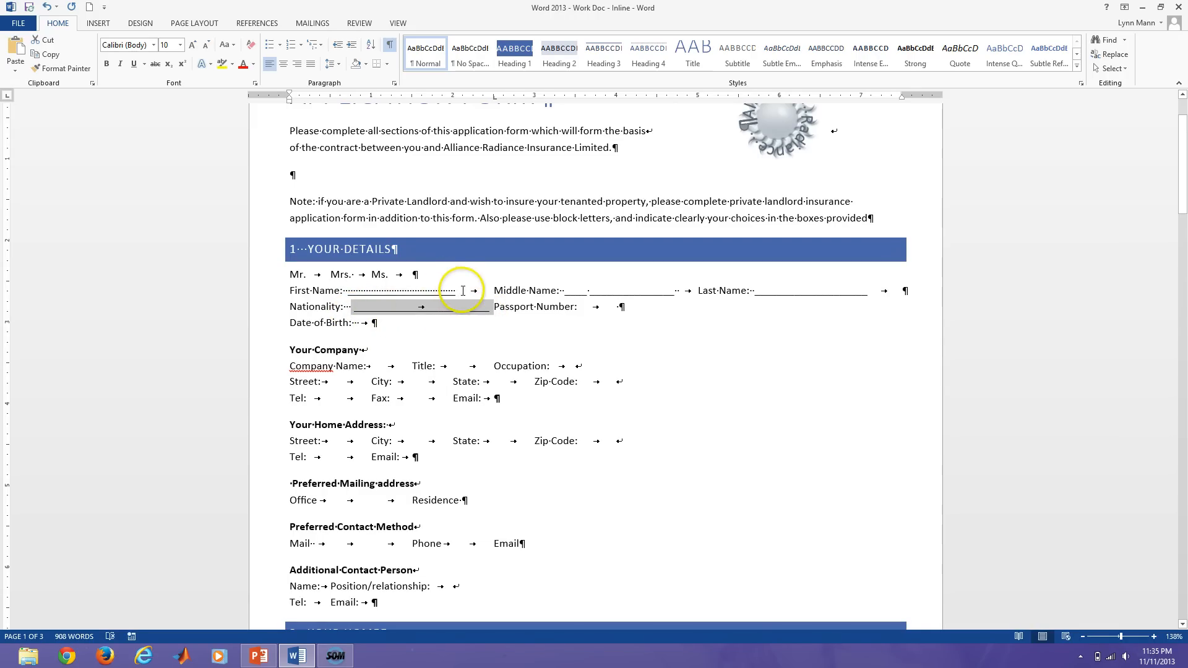
Delete the dotted filler after First Name.
click(430, 291)
drag(430, 291, 343, 291)
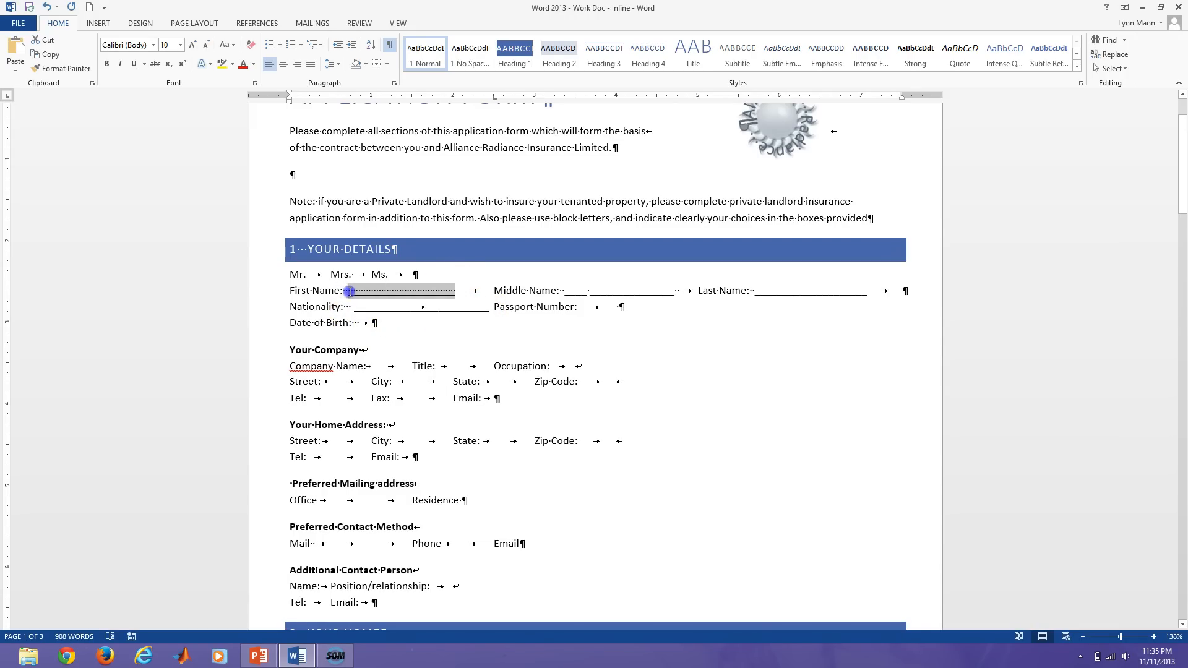
key(Delete)
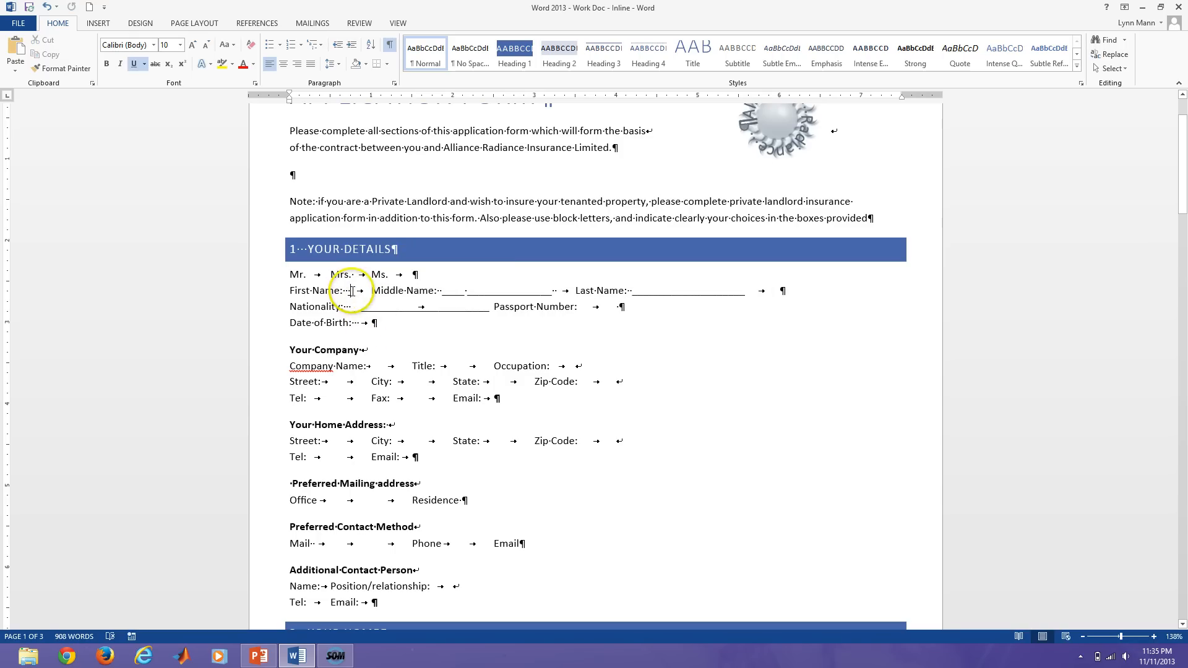
click(353, 291)
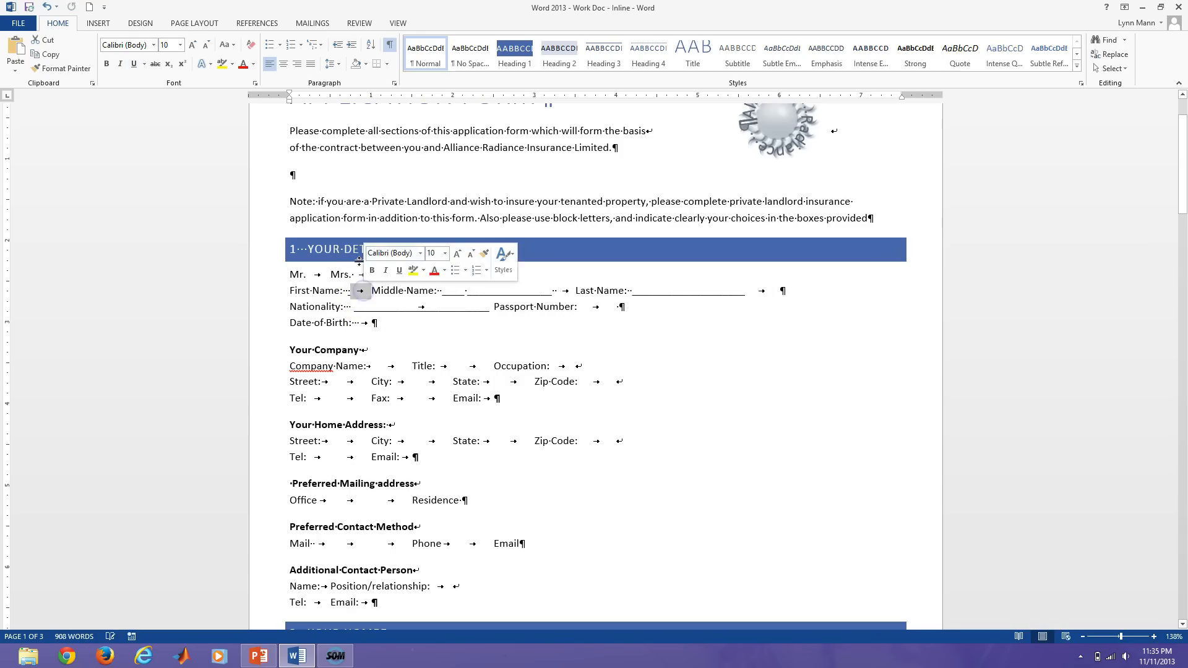
Set a 2.5-inch underline-leader tab stop for the First Name blank.
click(394, 84)
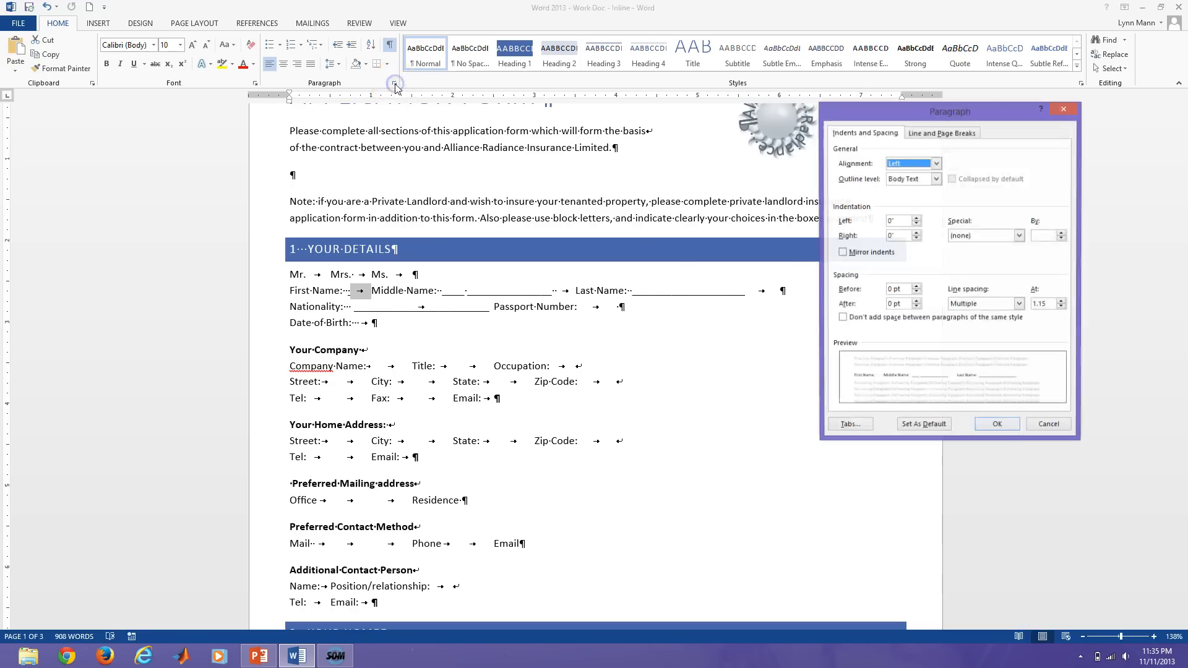
click(849, 427)
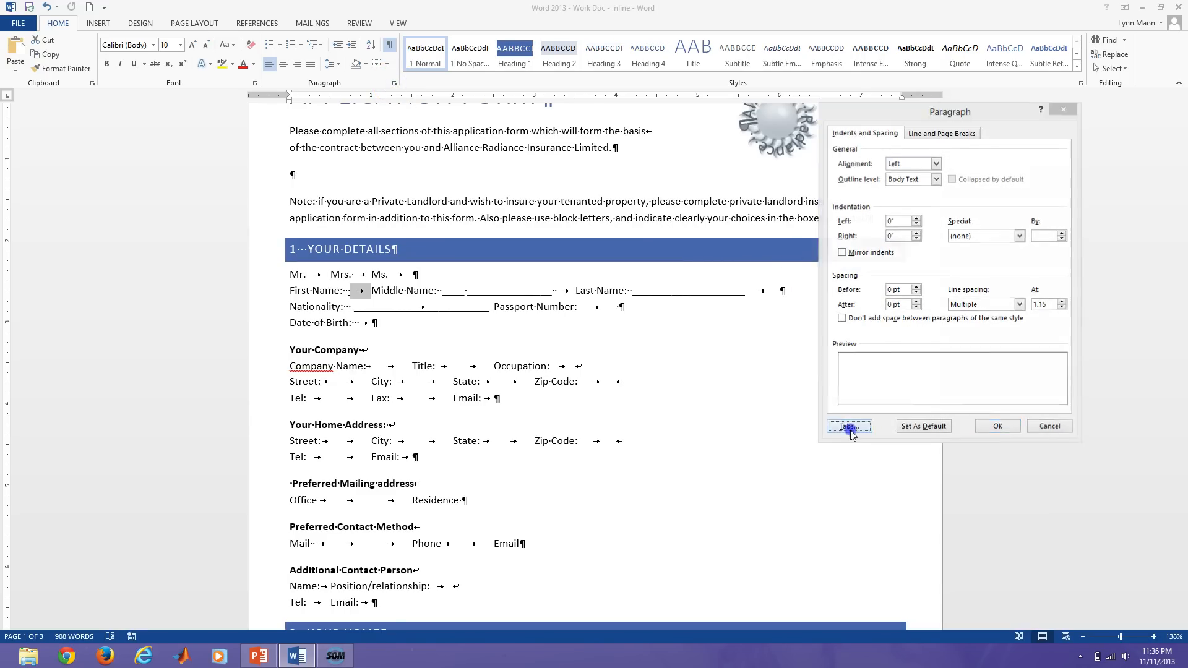
text(2.5)
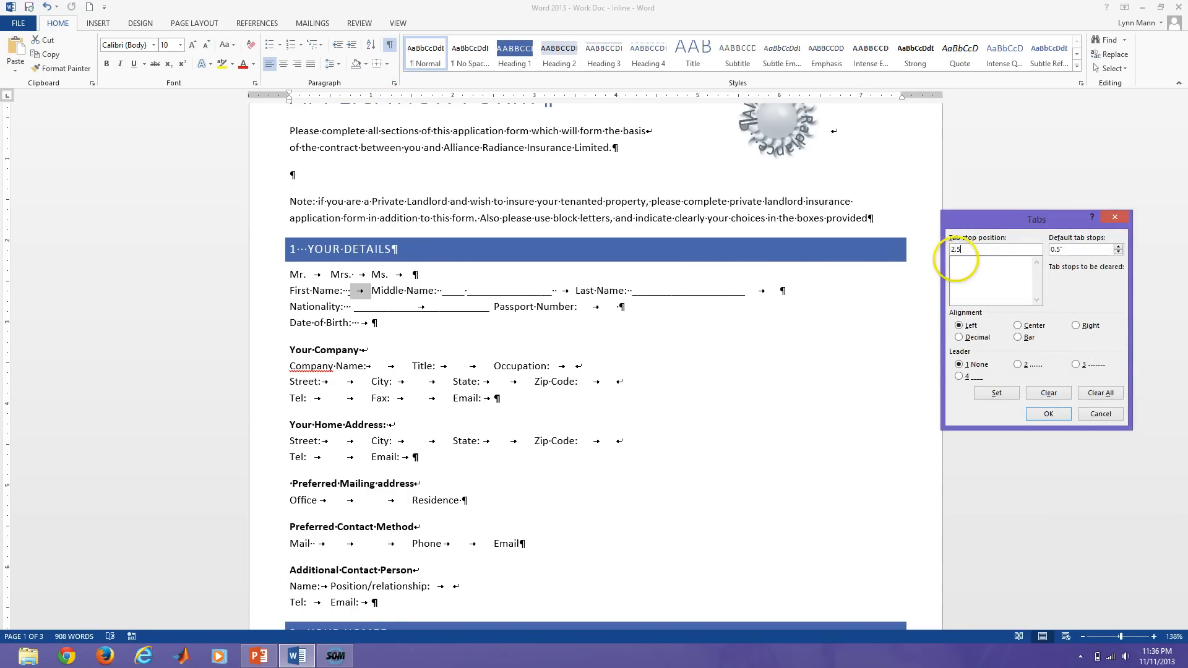
click(961, 376)
click(998, 396)
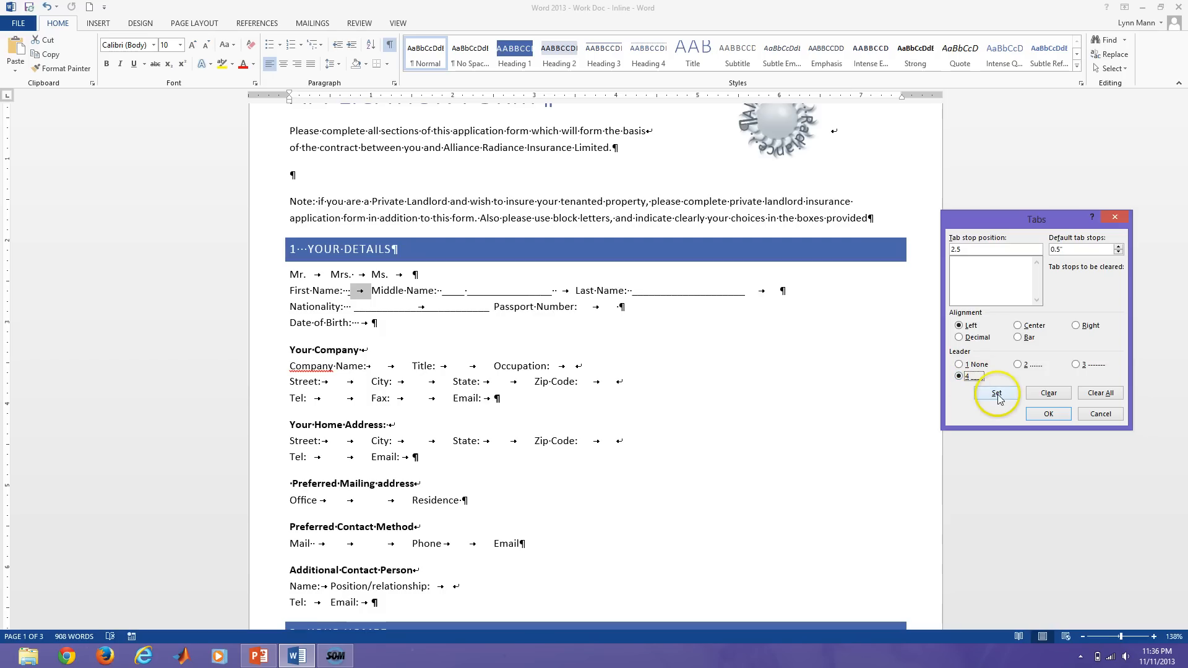
click(1049, 414)
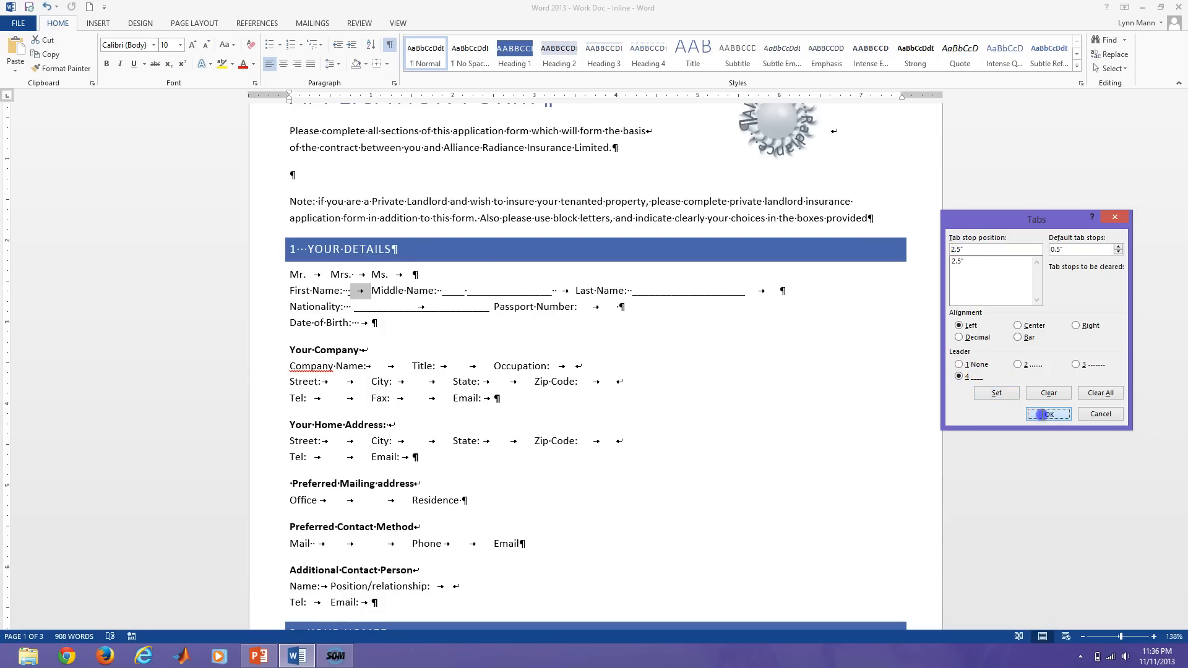
click(429, 260)
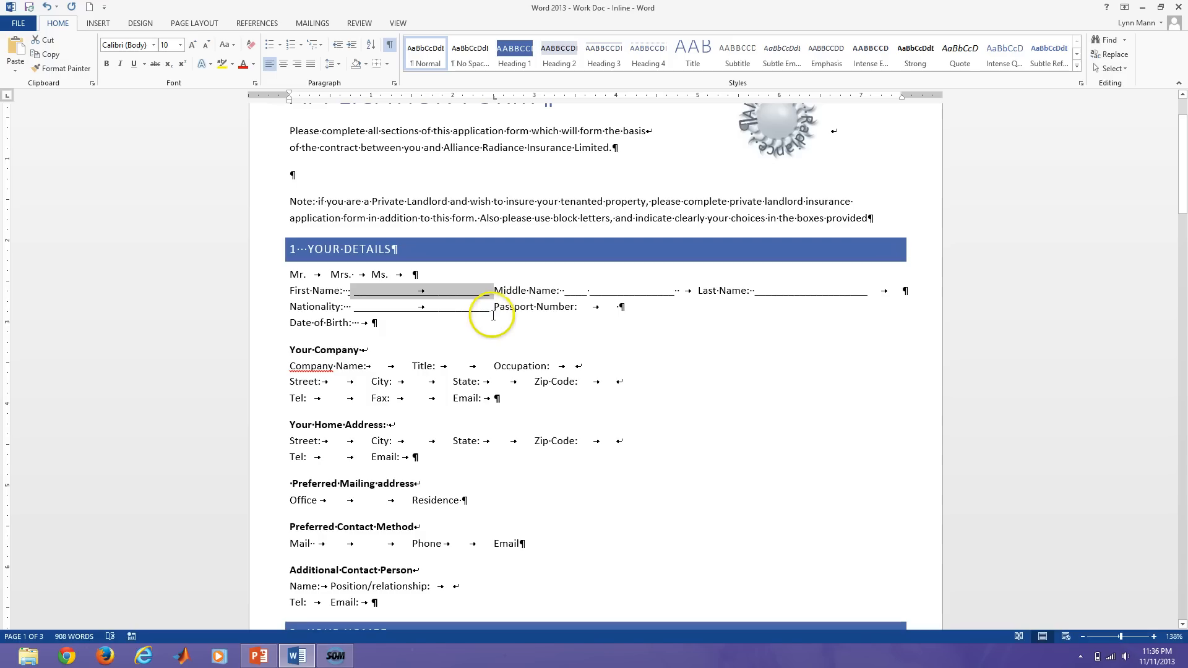
Give Passport Number a 5-inch underline-leader tab stop, then hide formatting marks.
double_click(606, 308)
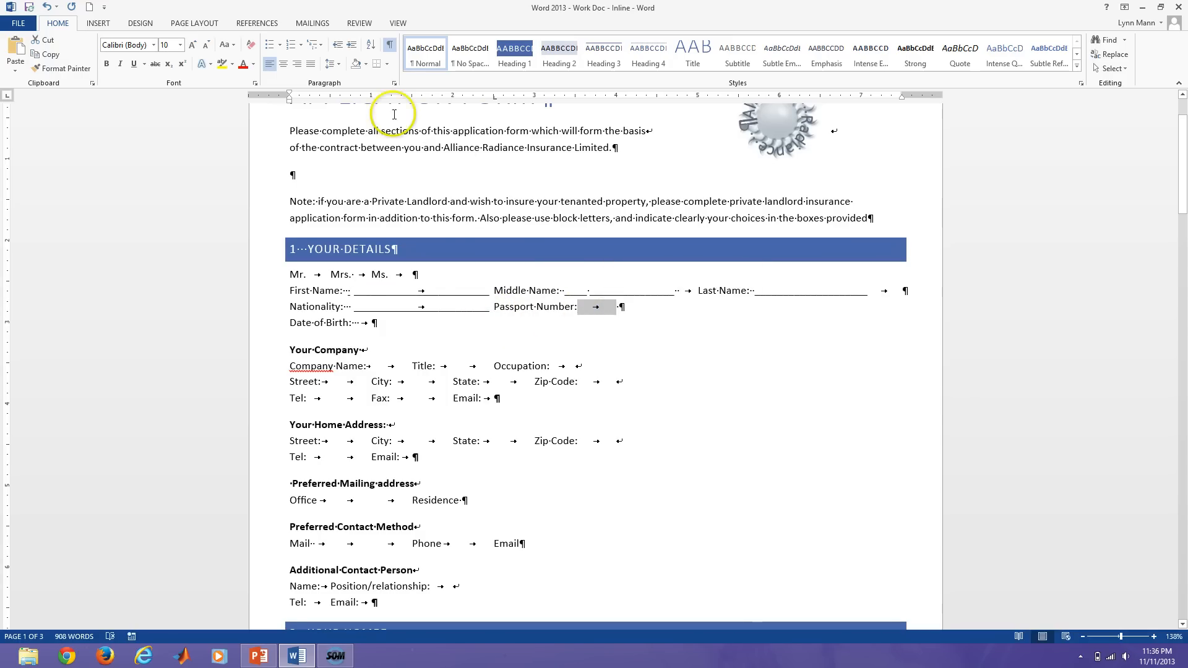
click(395, 83)
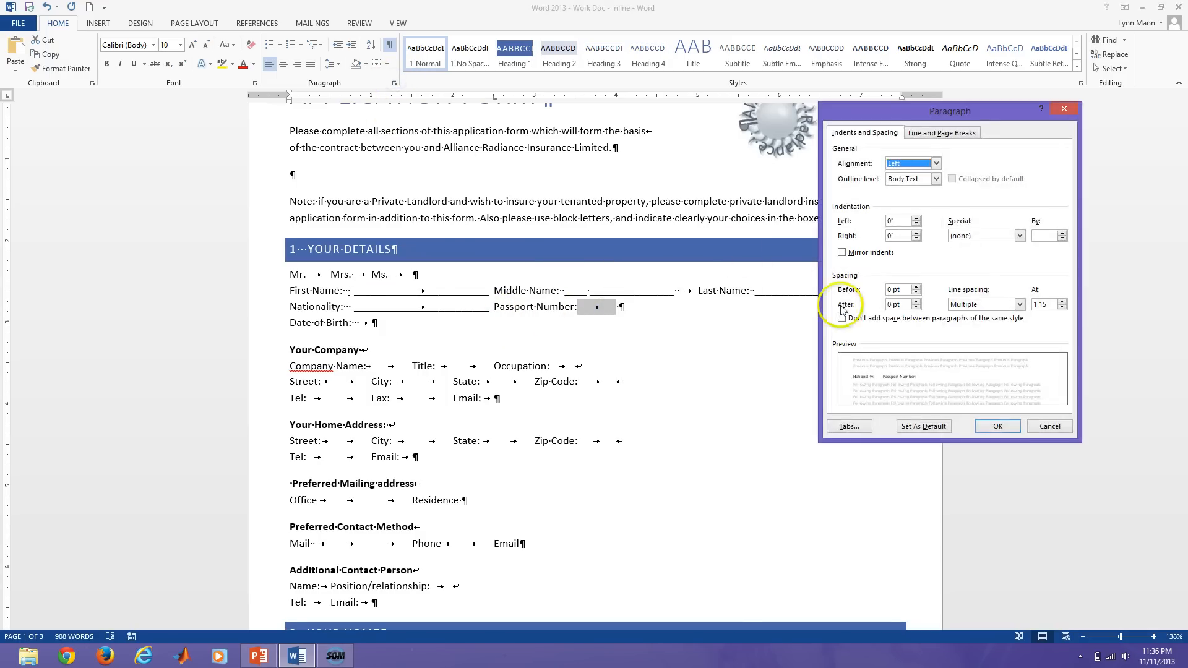
click(857, 427)
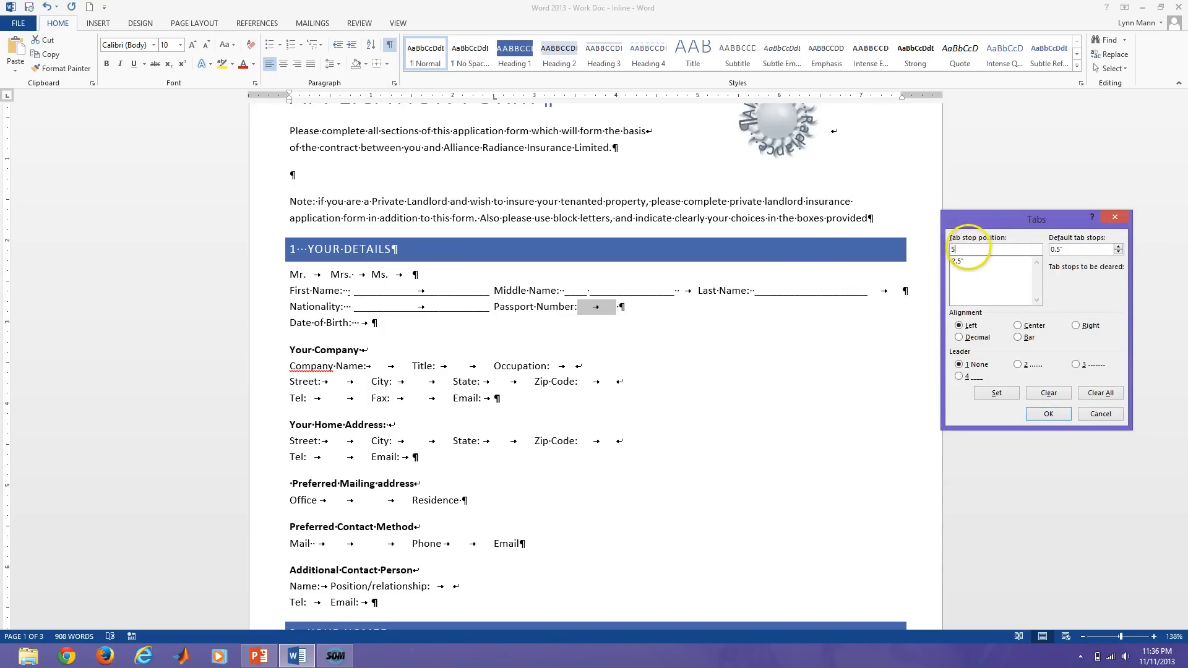
click(959, 376)
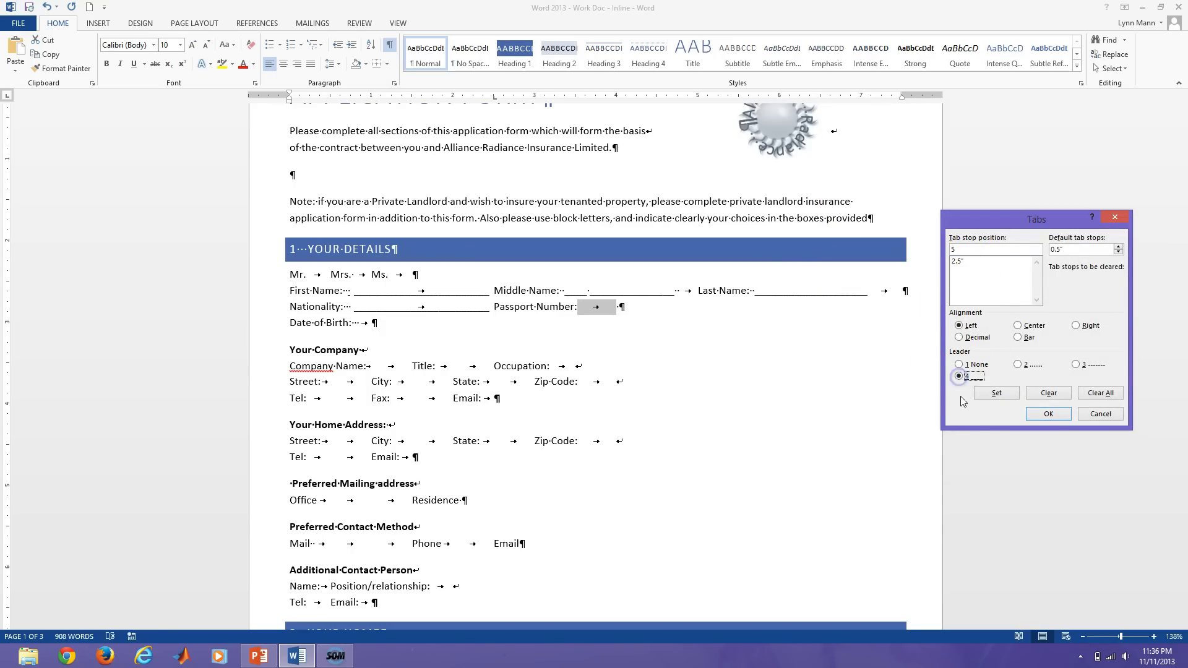
click(996, 393)
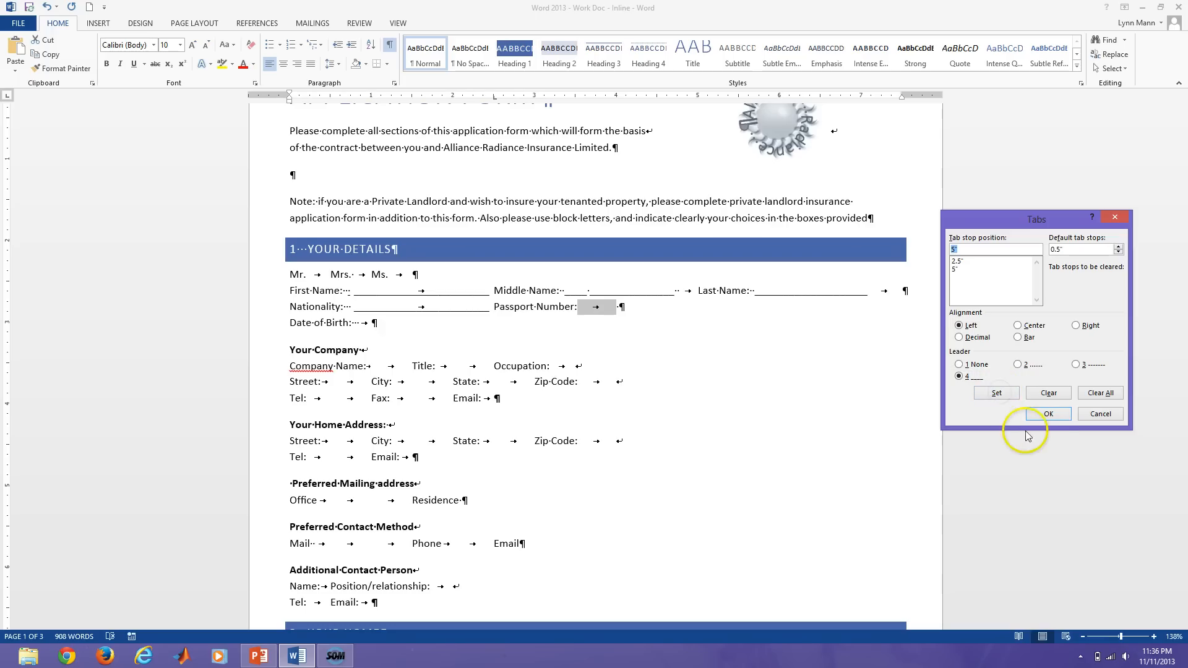
click(1044, 416)
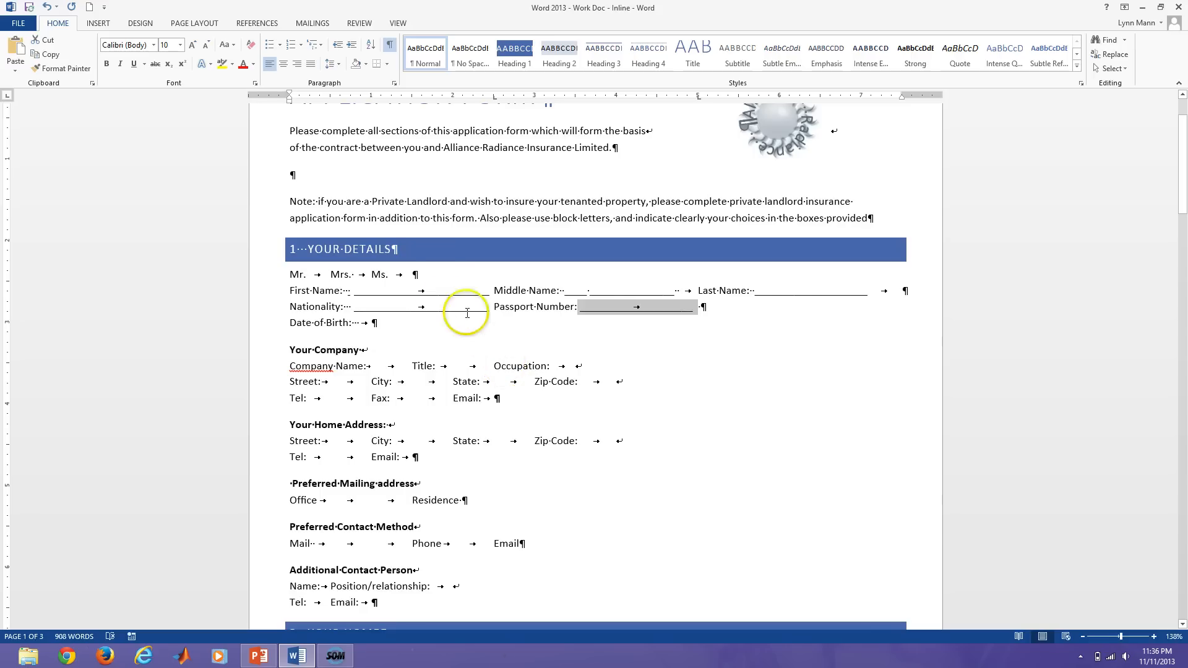
click(390, 44)
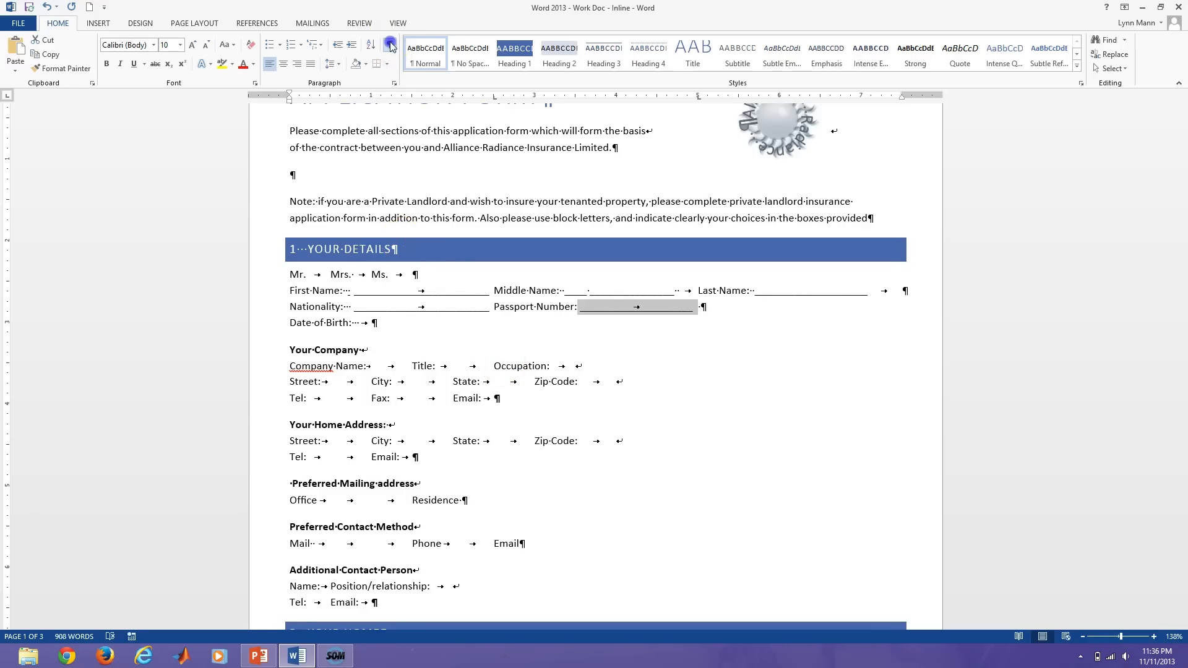
Type ___ underscore blanks after Date of Birth: for the dd/mm/yy date.
click(372, 323)
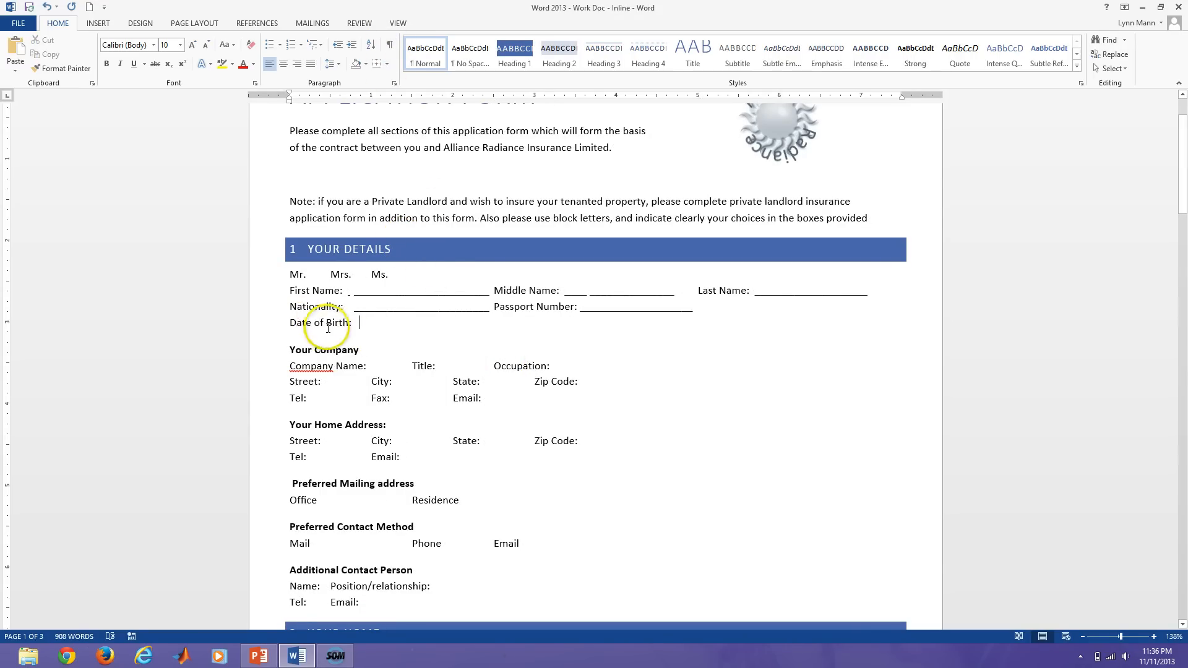
click(365, 334)
click(378, 335)
click(360, 323)
text(___/___/___ (dd/mm/yy)
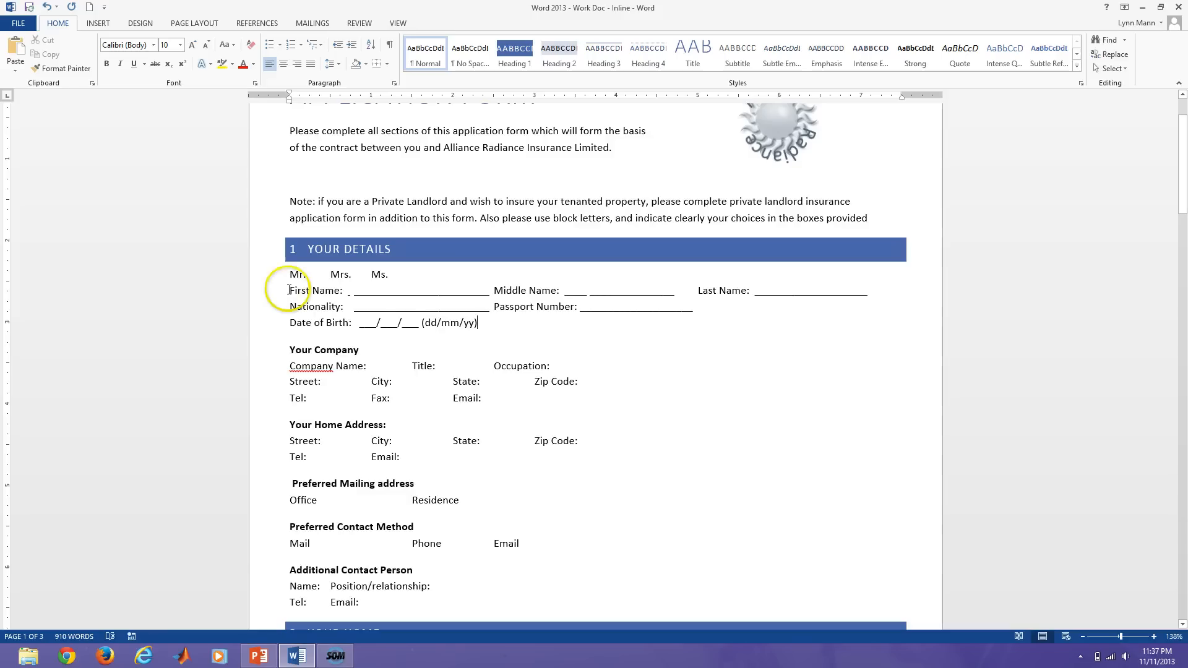
Add spaces before (dd/mm/yy) and start the underscore line after Company Name:.
click(423, 322)
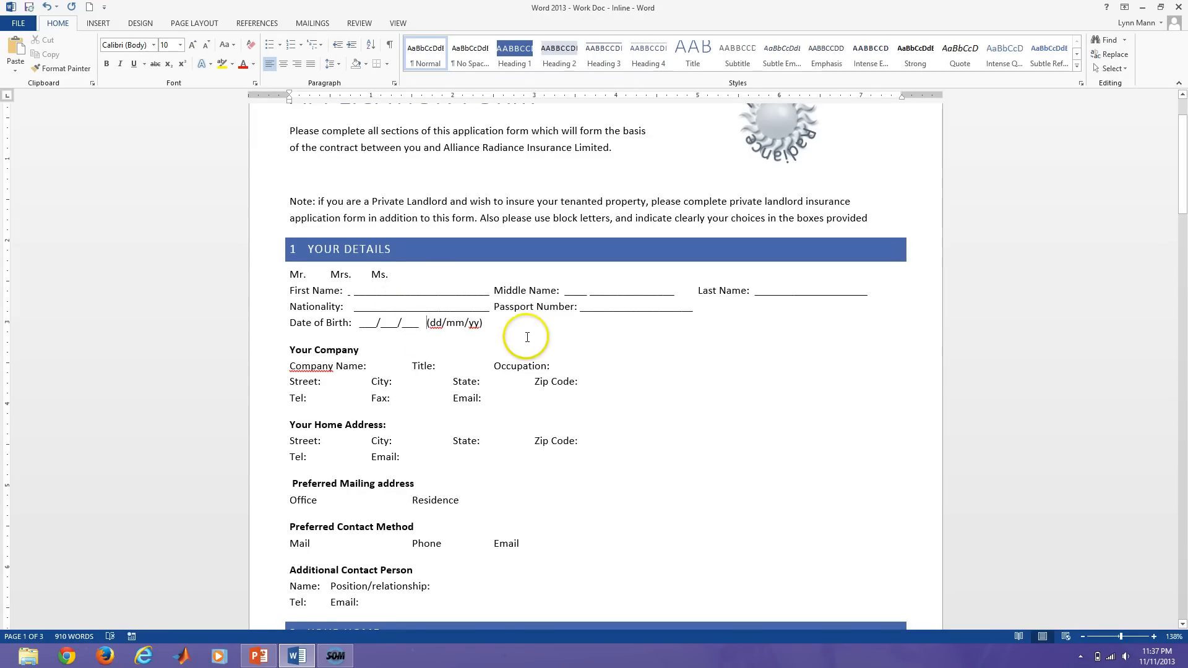
click(377, 366)
double_click(392, 366)
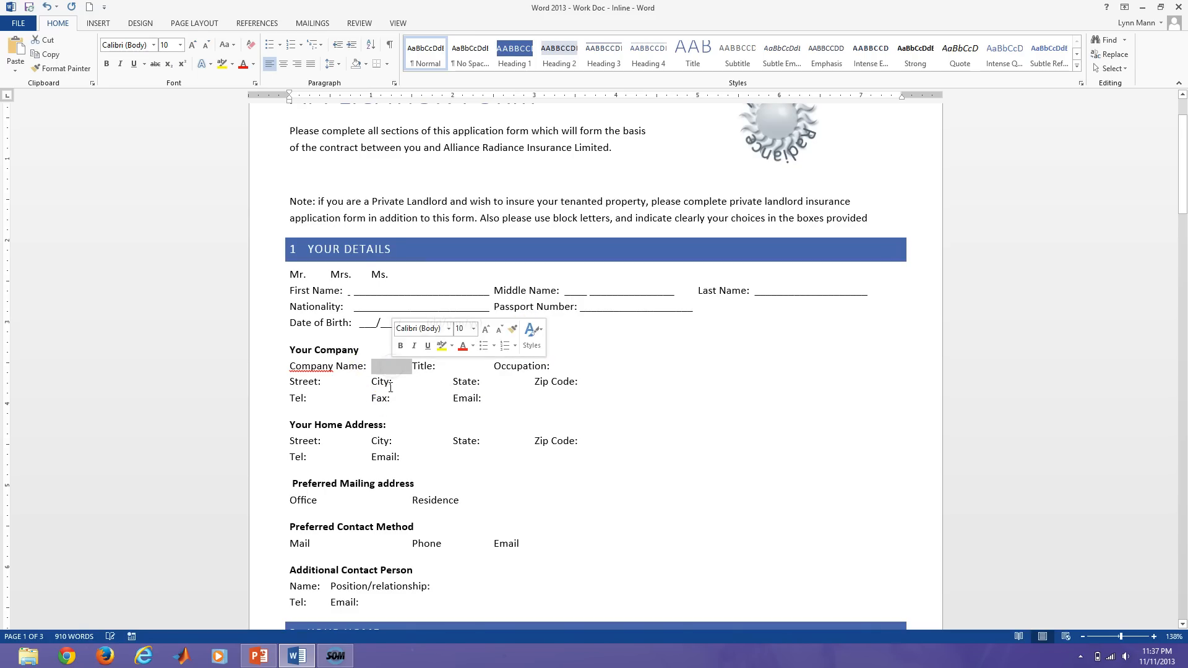
click(354, 378)
click(376, 366)
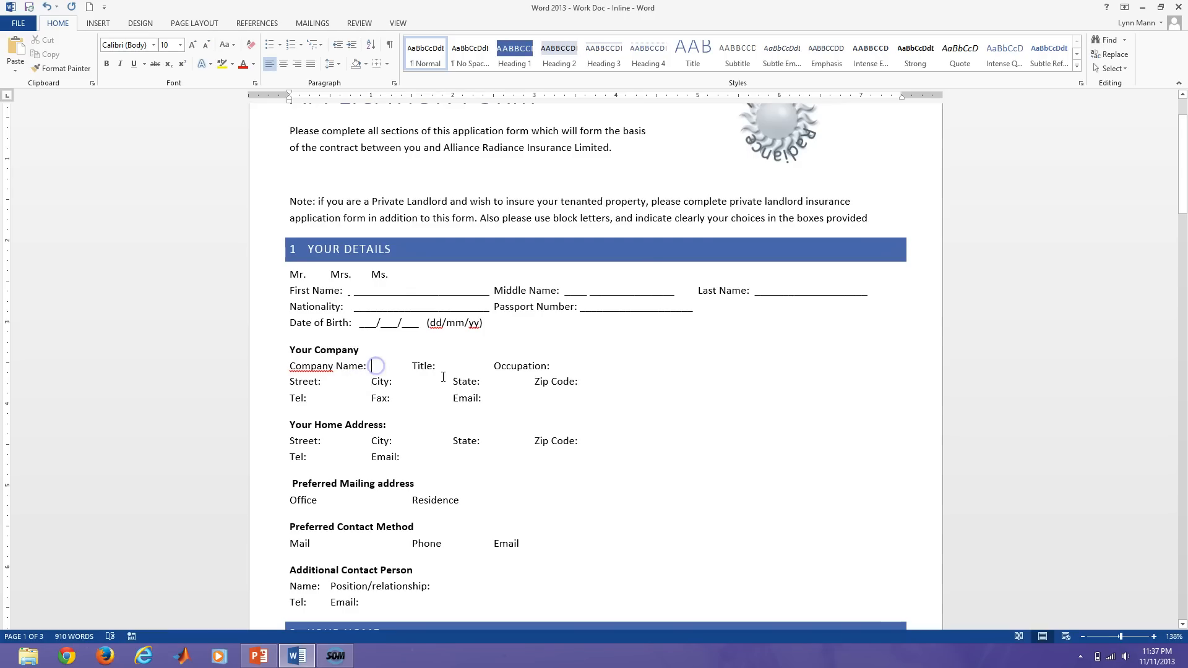
click(451, 367)
click(558, 366)
click(345, 381)
click(403, 382)
click(492, 382)
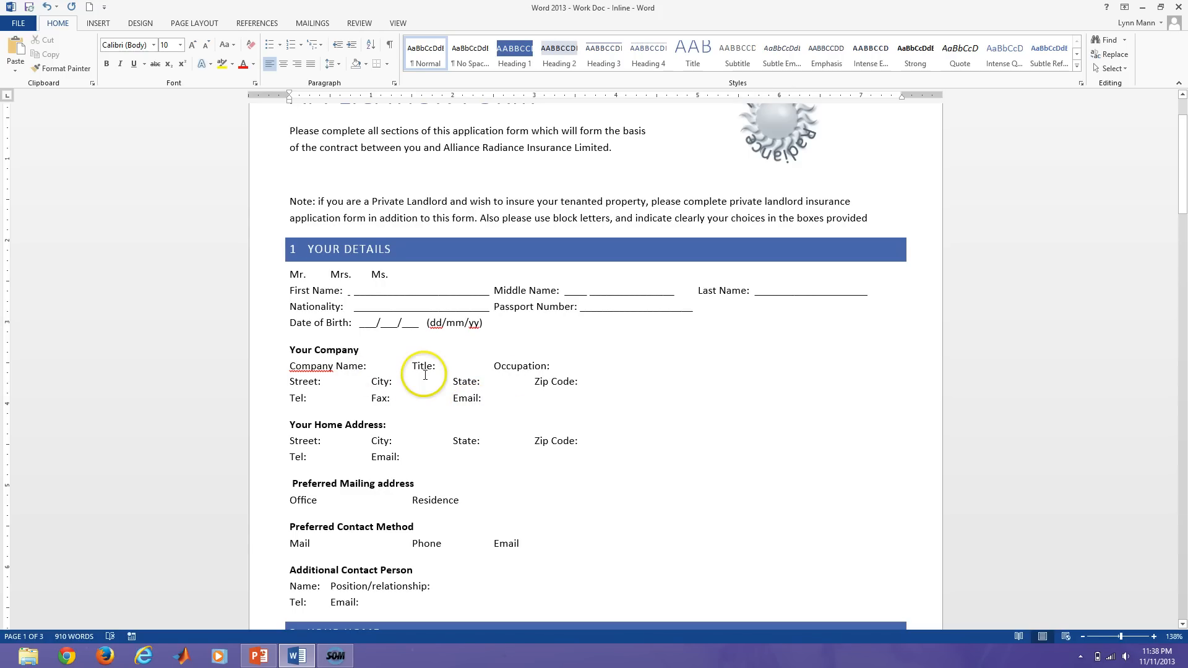
text(____________________)
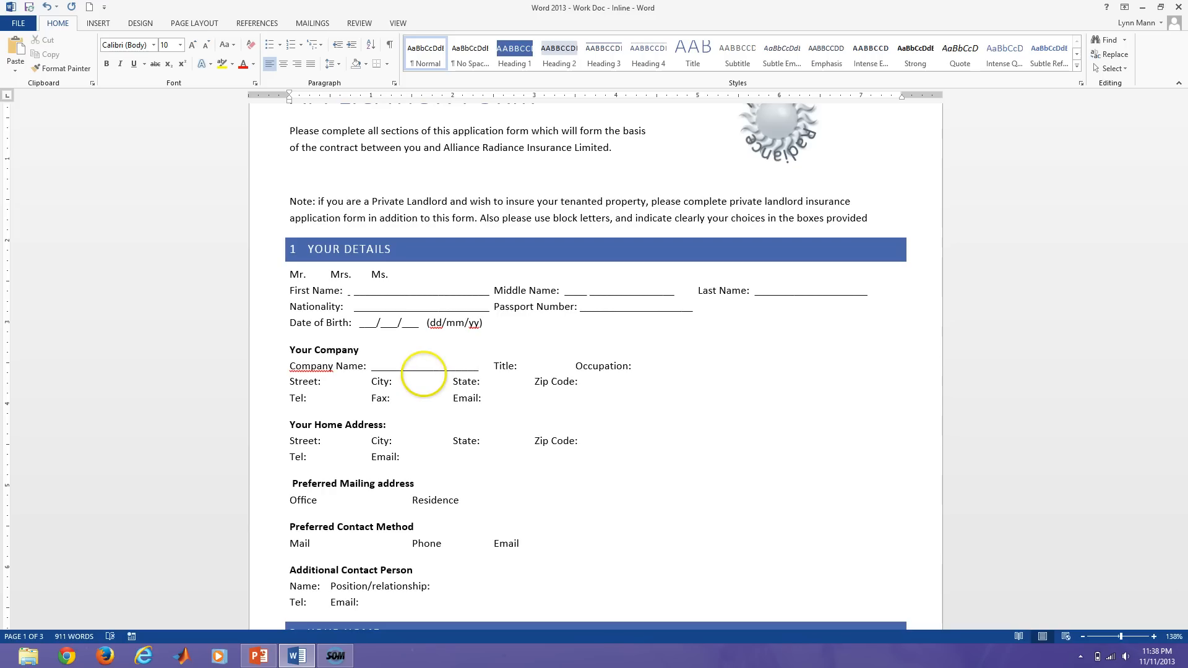
Add underscore fill-in lines after Title: and Occupation:.
click(525, 365)
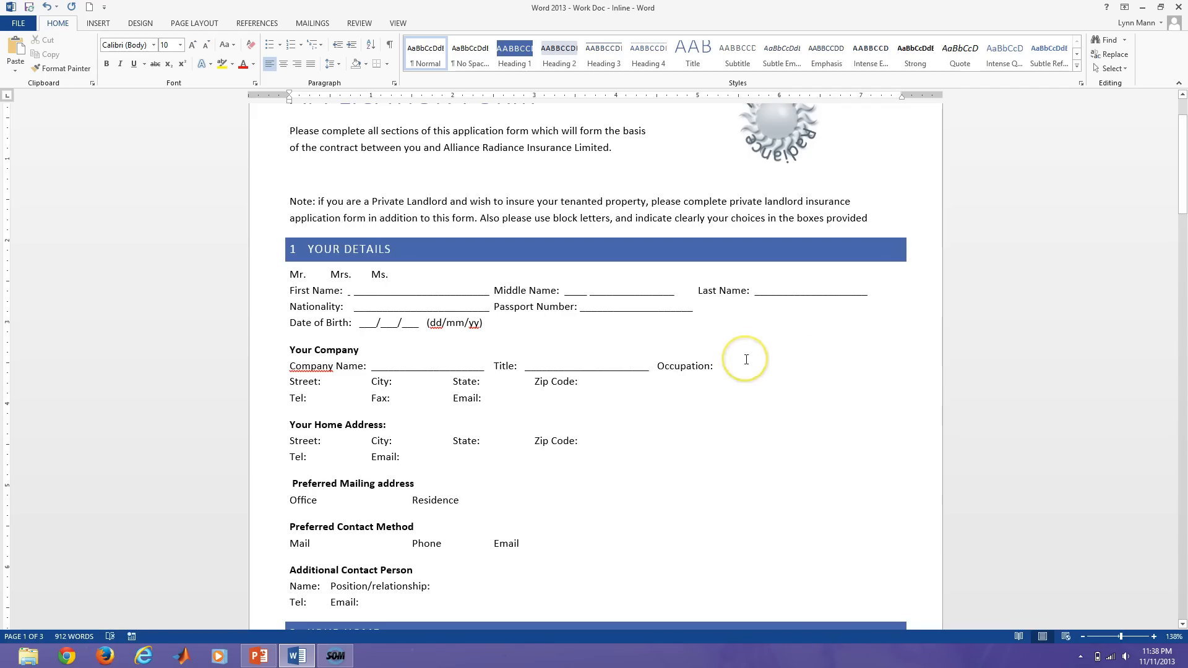
click(719, 367)
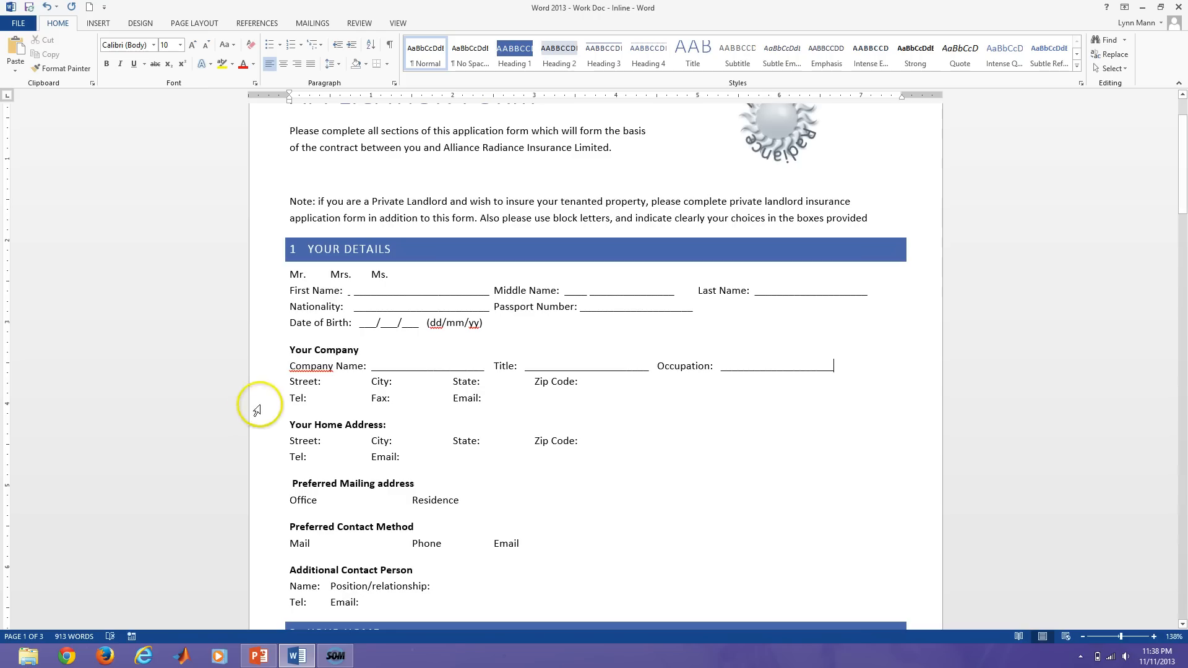
click(342, 385)
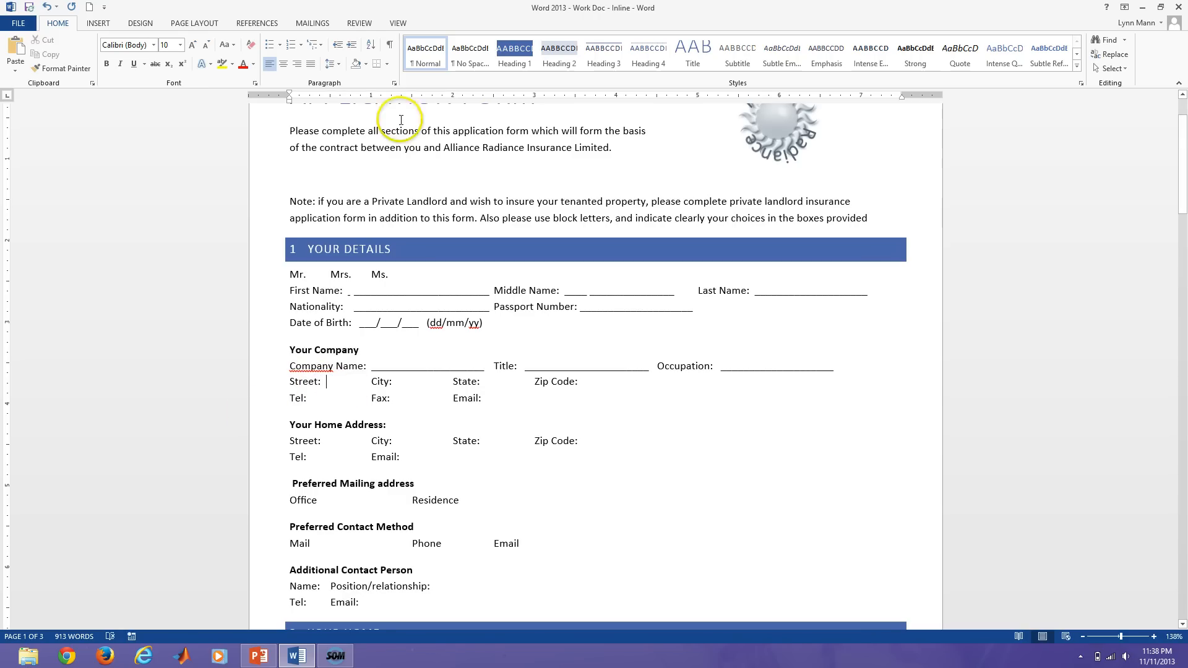
Show formatting marks and delete one tab after Street:, pulling City, State and Zip Code left.
click(388, 46)
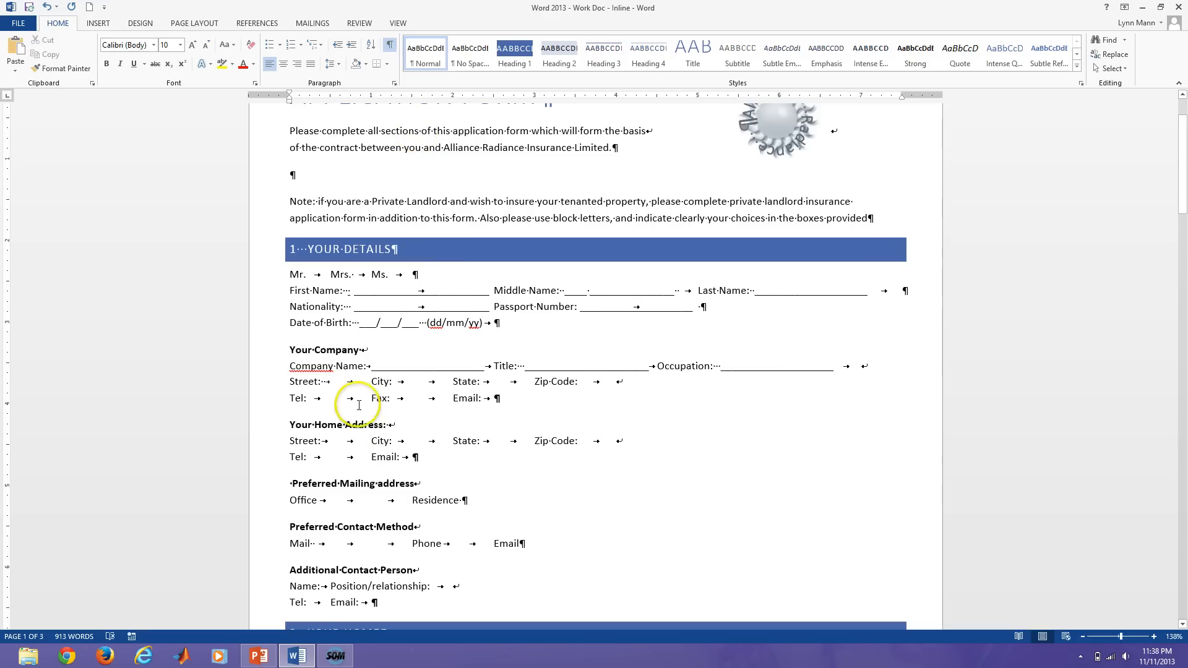
click(326, 382)
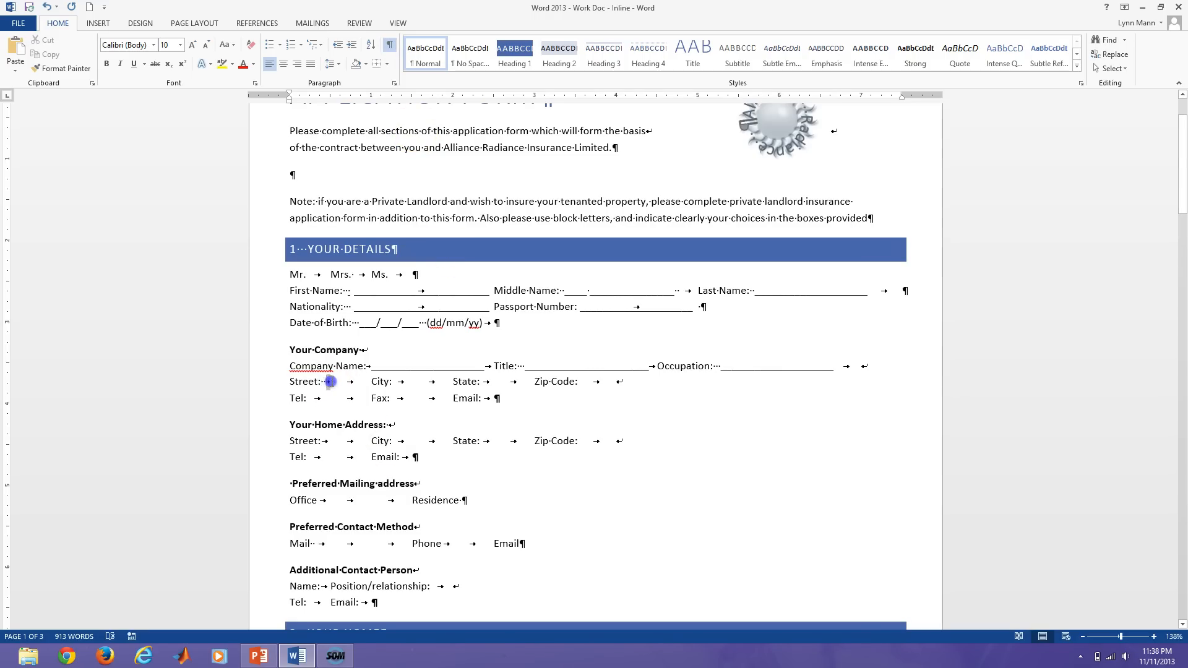
key(Delete)
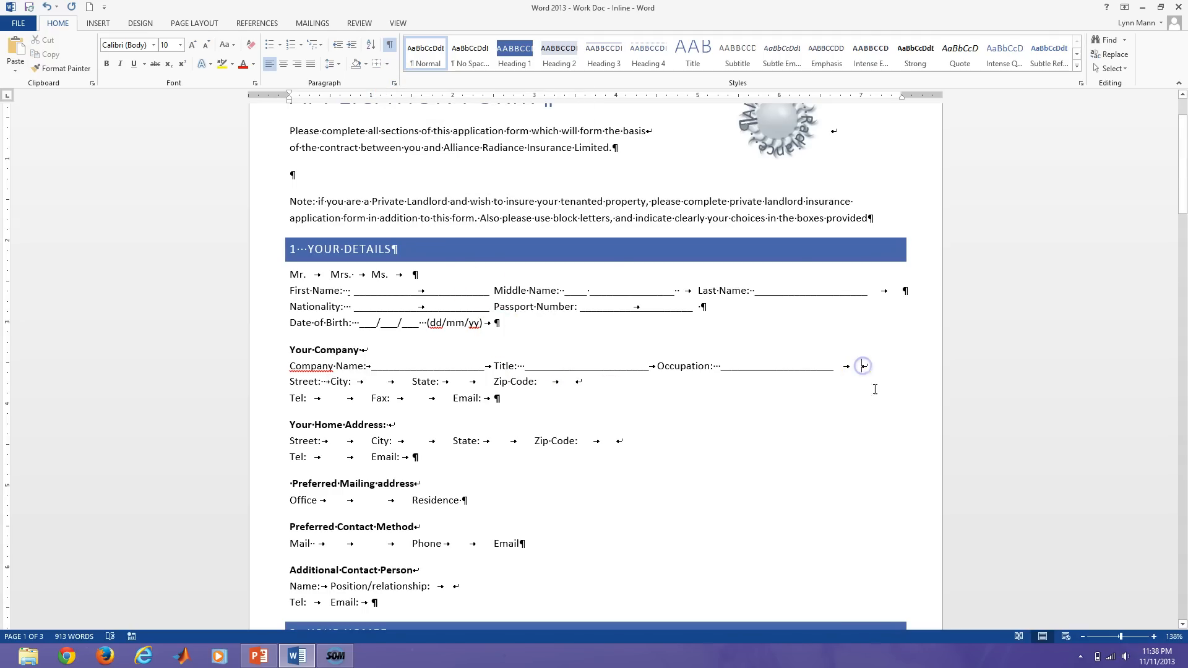
click(864, 366)
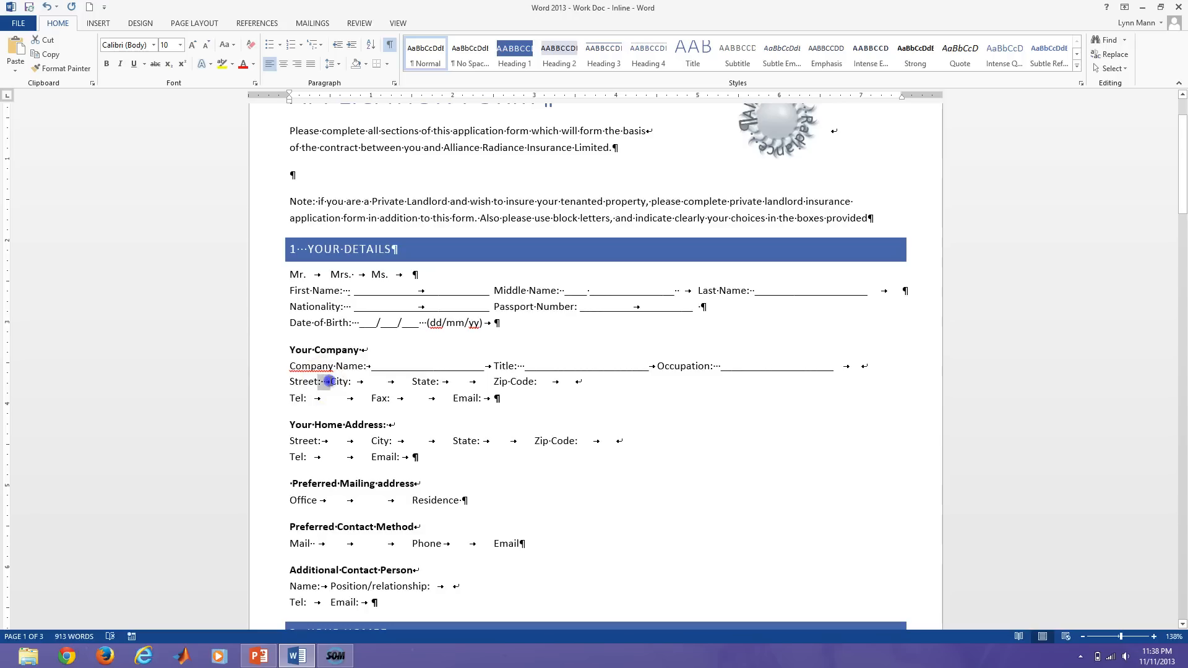
drag(328, 381, 330, 382)
Add a 3-inch left tab stop with an underline leader.
click(395, 83)
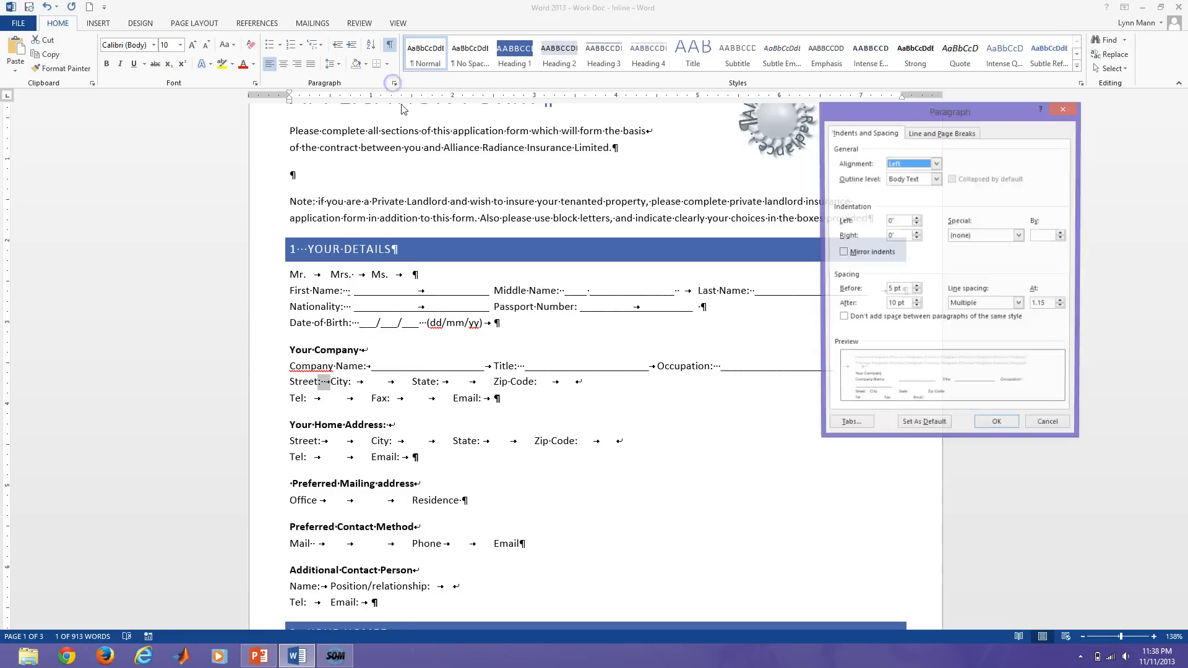
click(849, 426)
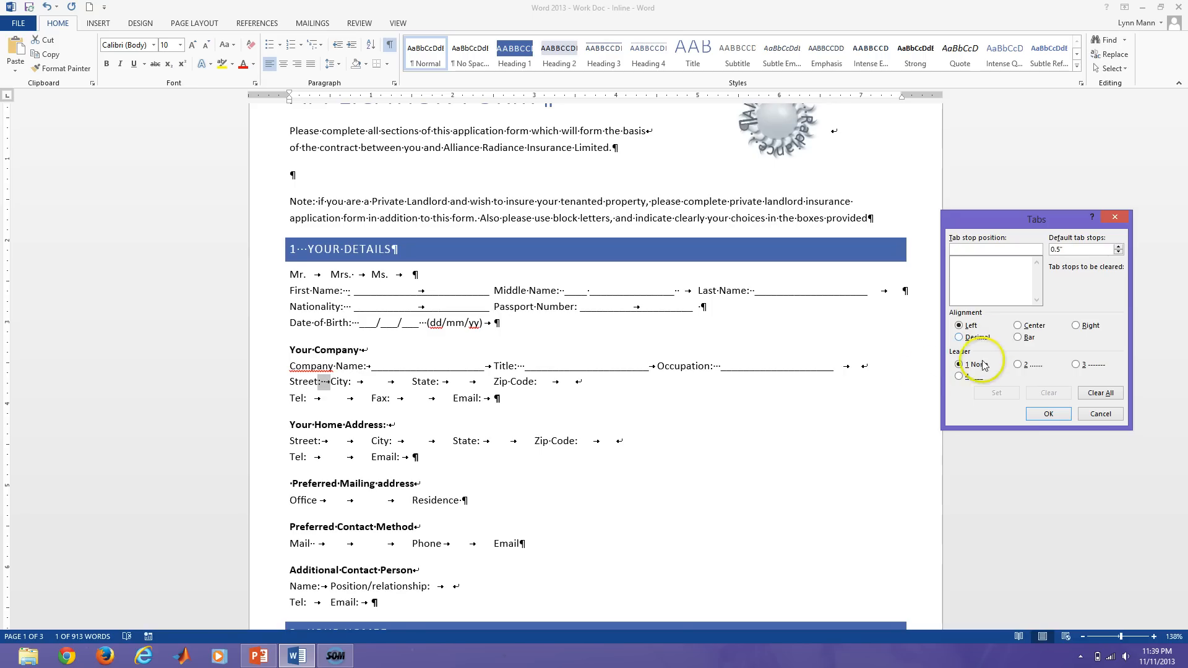
click(960, 376)
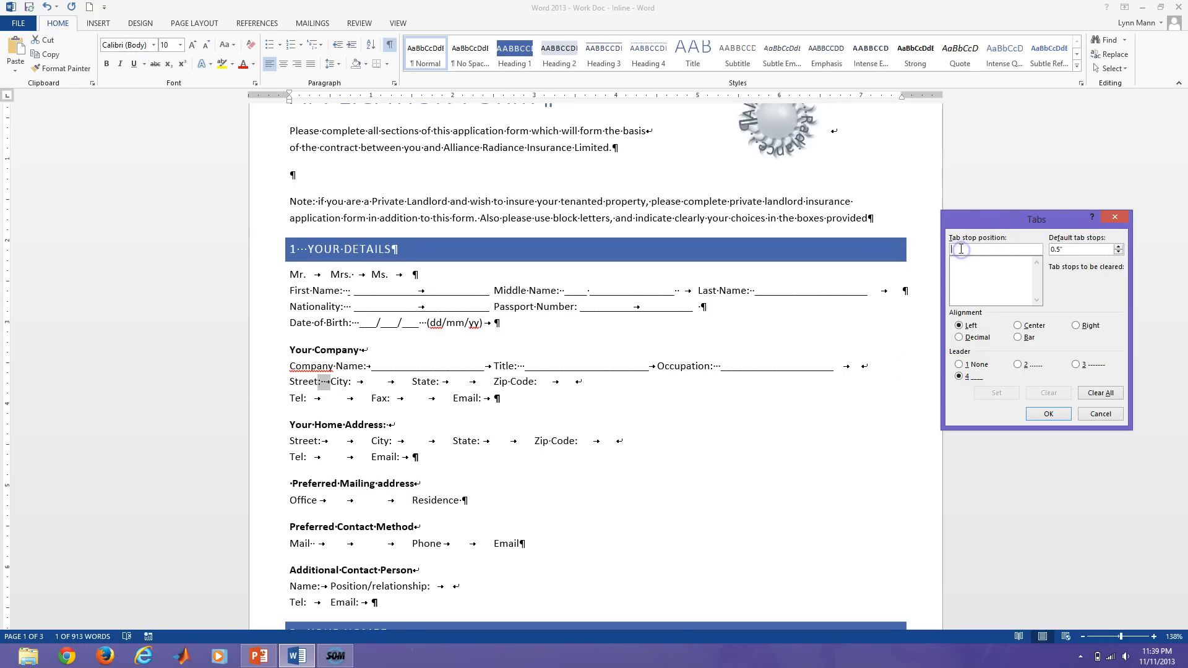
text(3.)
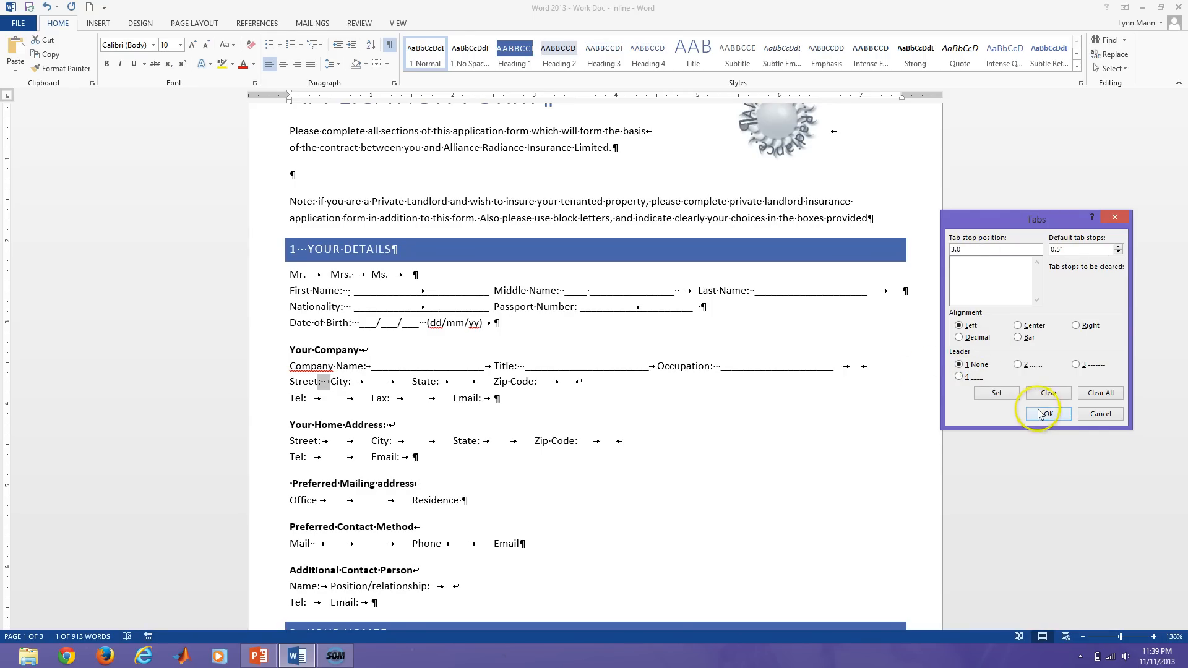
click(1042, 413)
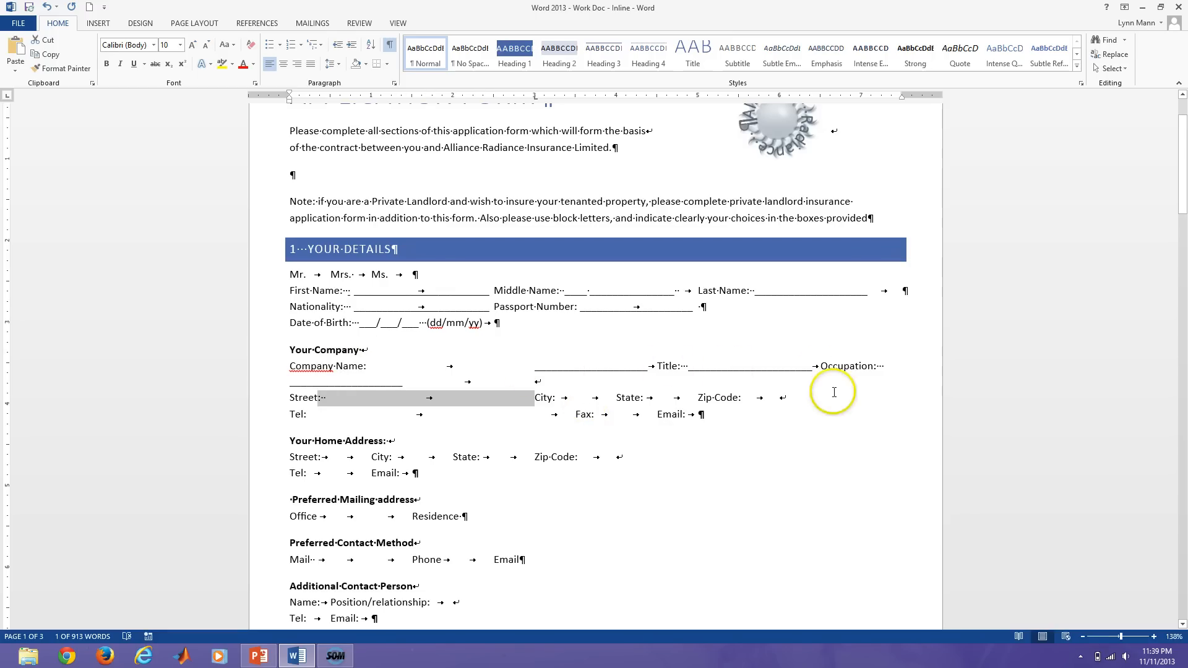
Delete the extra tabs after Company Name: and before Title:.
click(534, 365)
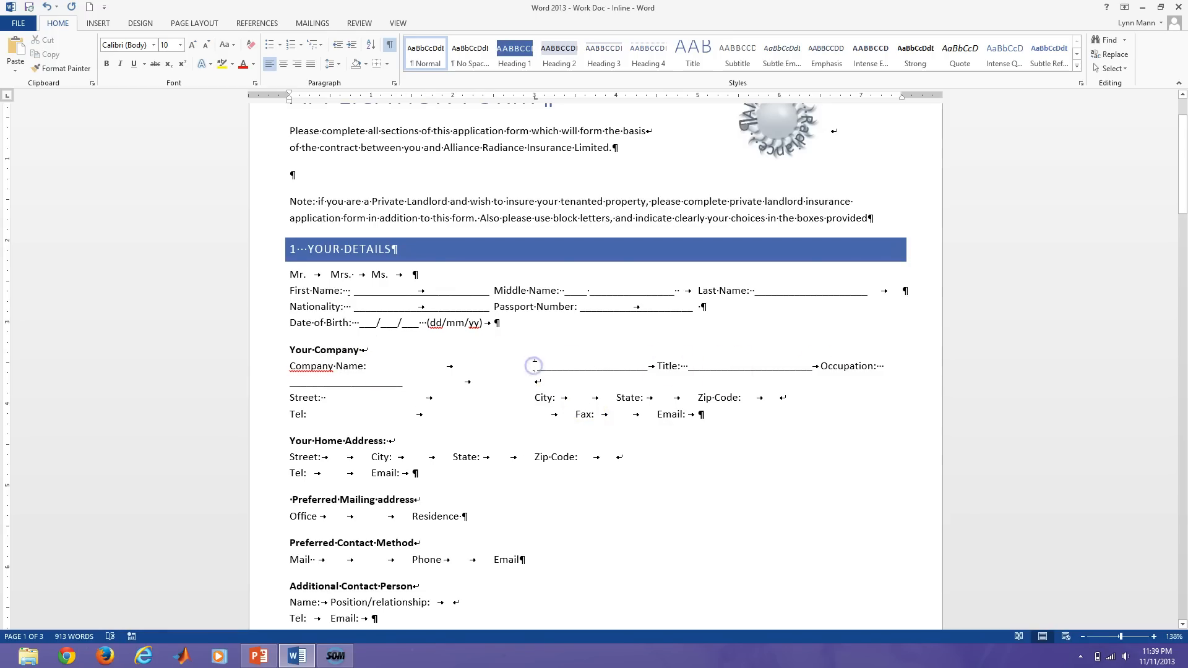
key(BackSpace)
click(901, 366)
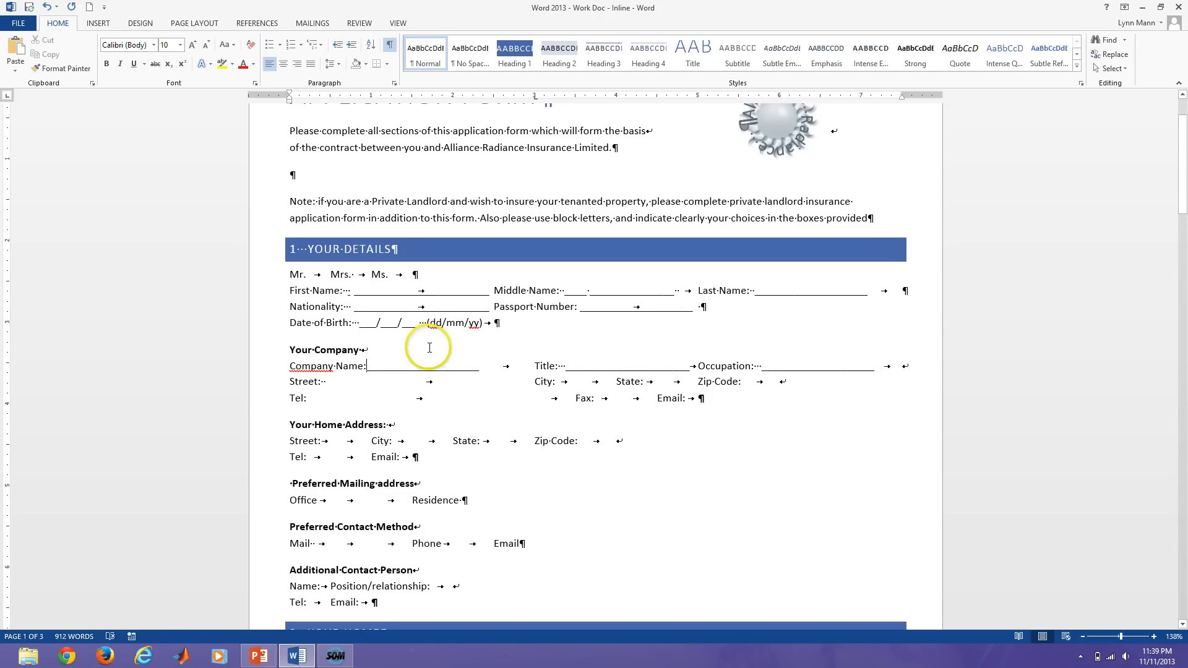
click(506, 368)
key(BackSpace)
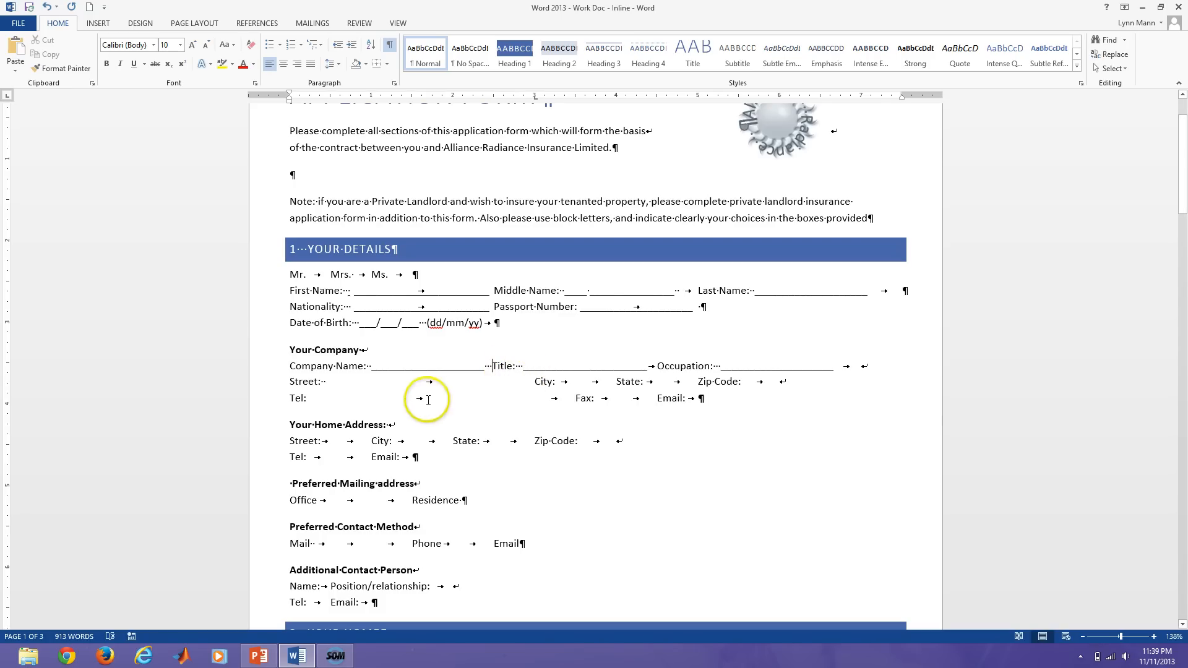
Give the tab after Street: a 3-inch underline-leader tab stop, covering the Street and Tel lines.
double_click(363, 380)
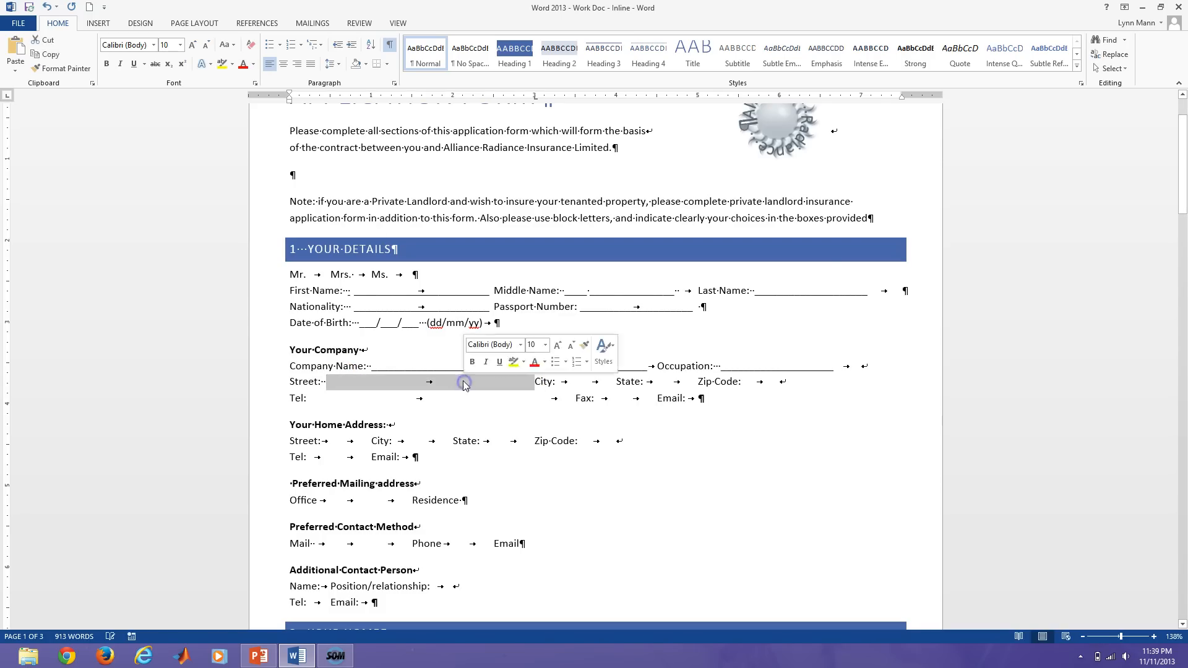
click(395, 82)
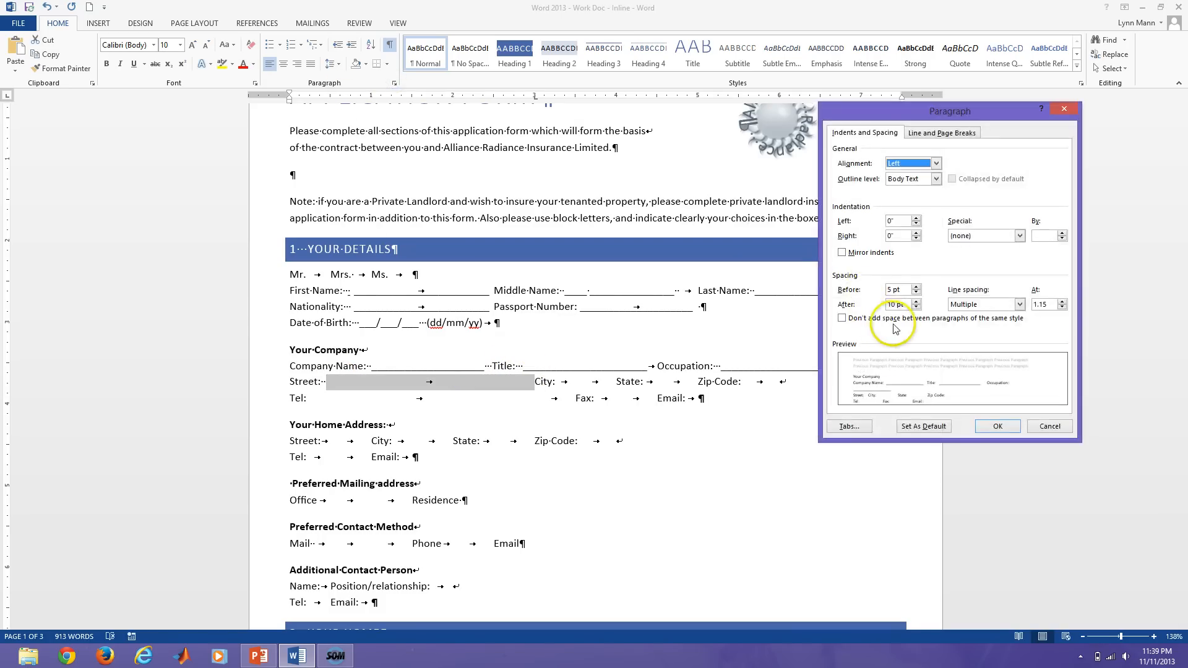
click(852, 427)
click(961, 376)
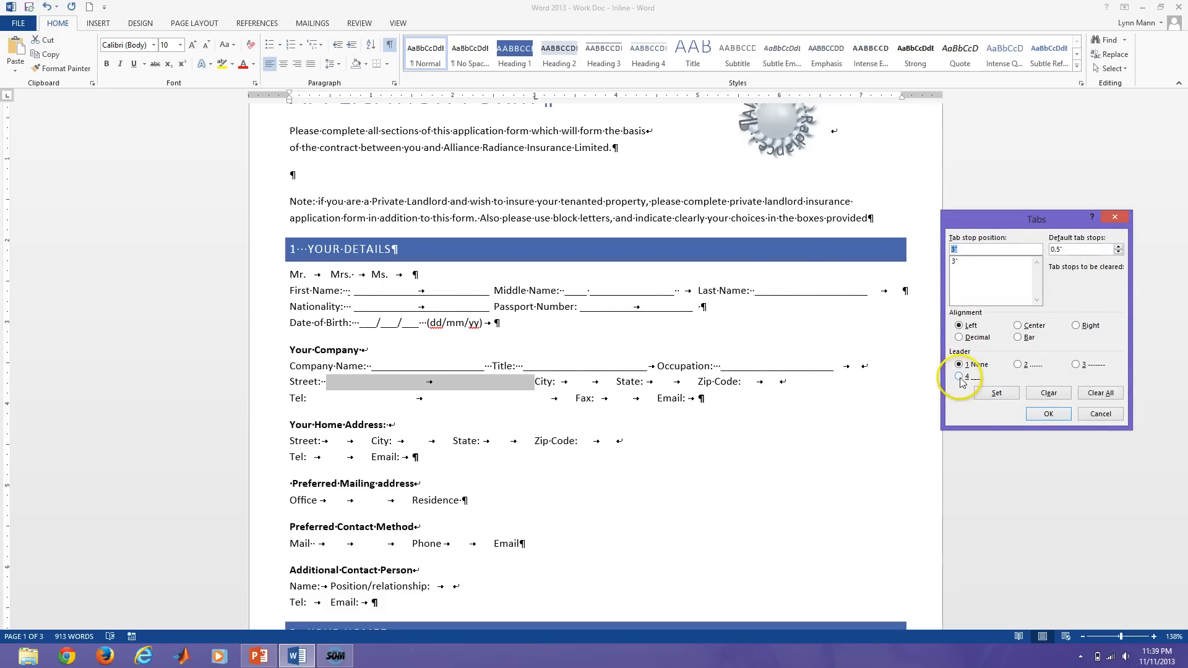
click(979, 384)
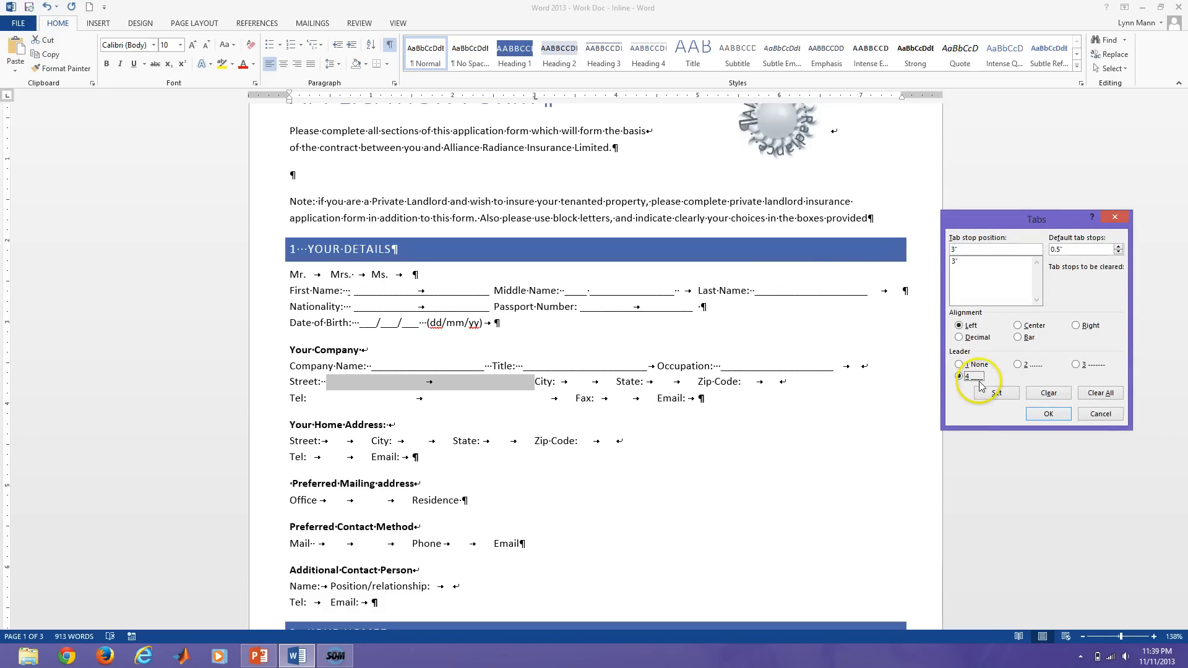
click(994, 395)
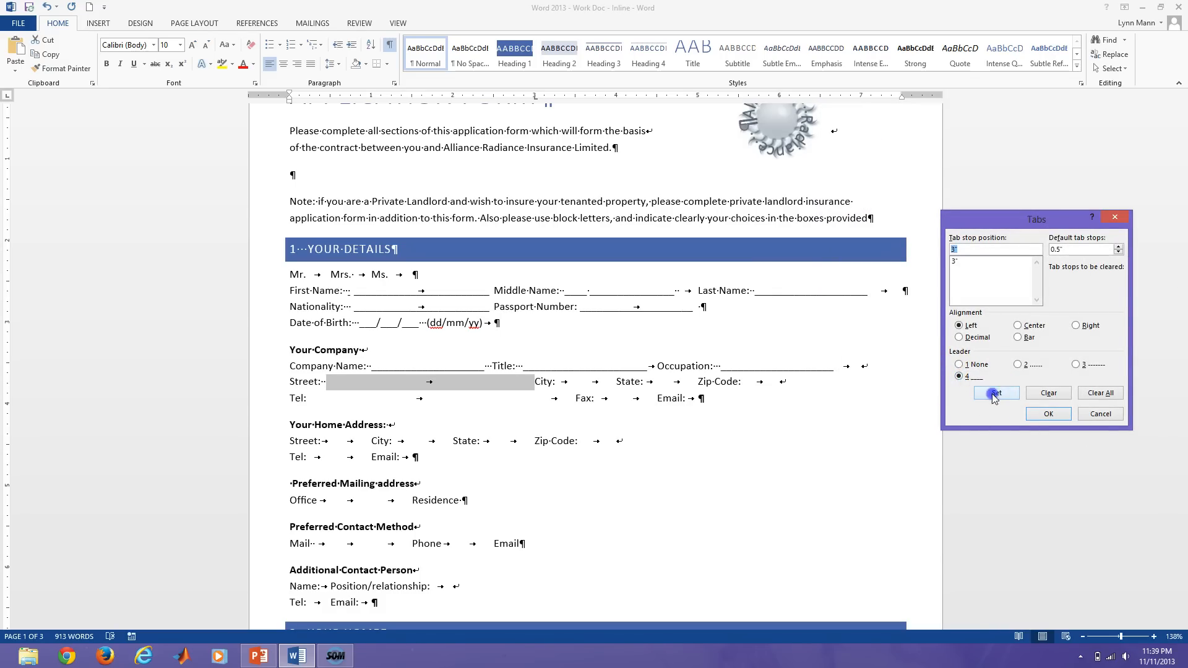
click(1048, 413)
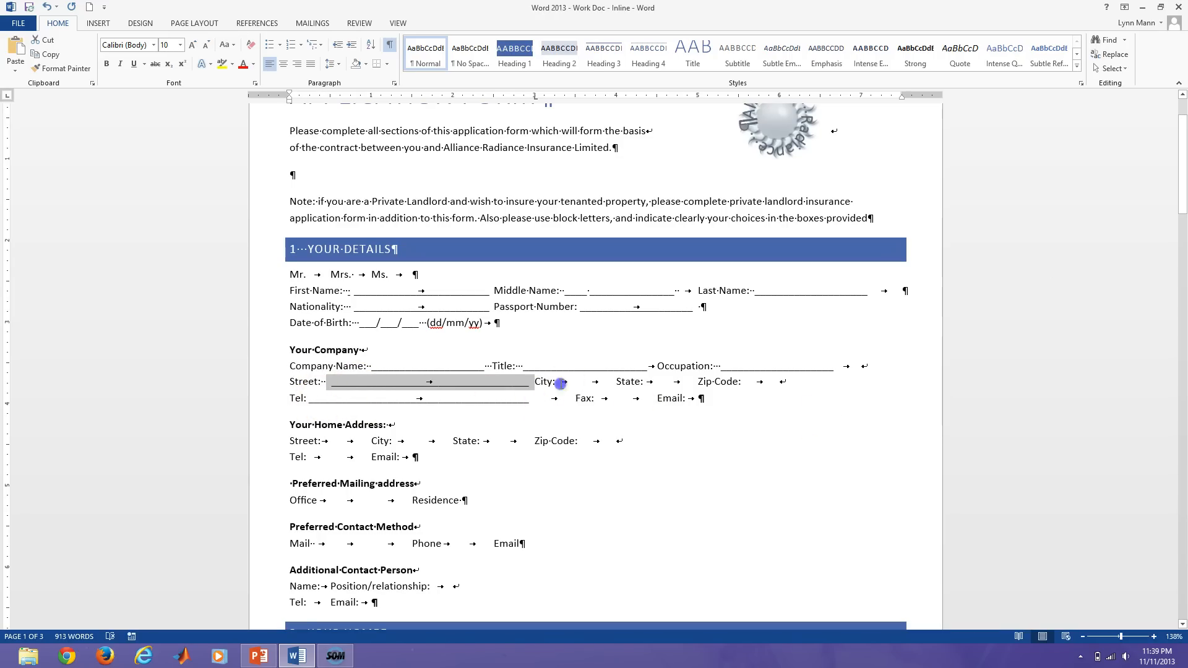
Delete the extra tab after City: and add a 4.25-inch underline-leader tab stop.
drag(560, 384, 577, 384)
key(Delete)
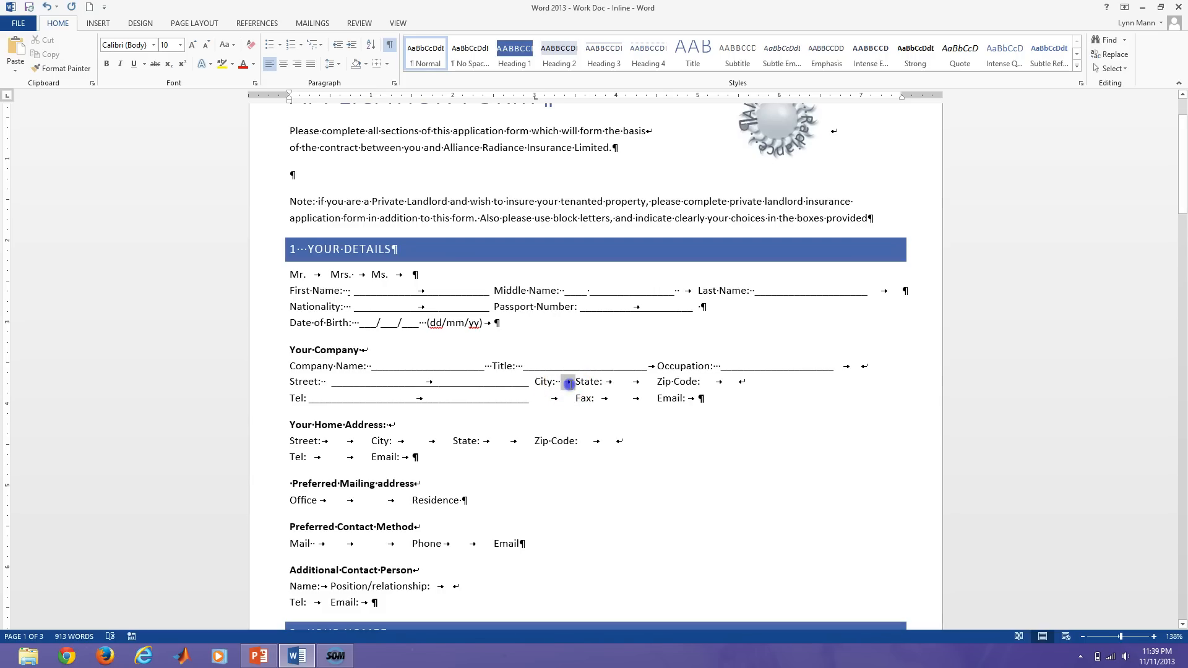
click(394, 83)
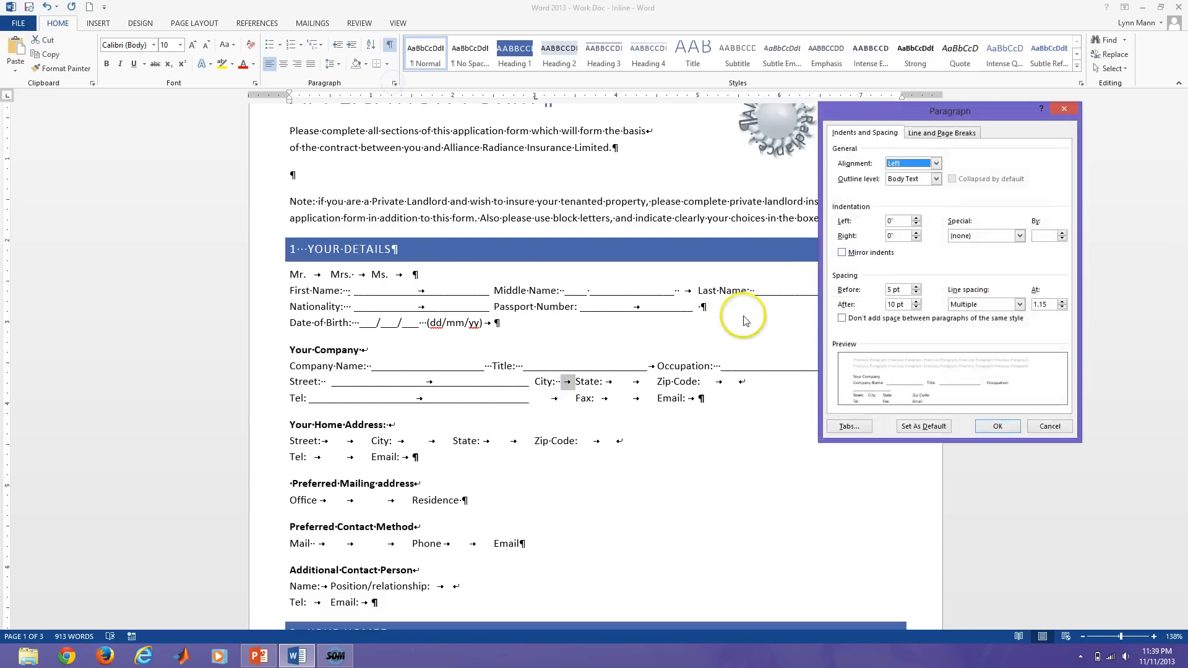
click(850, 427)
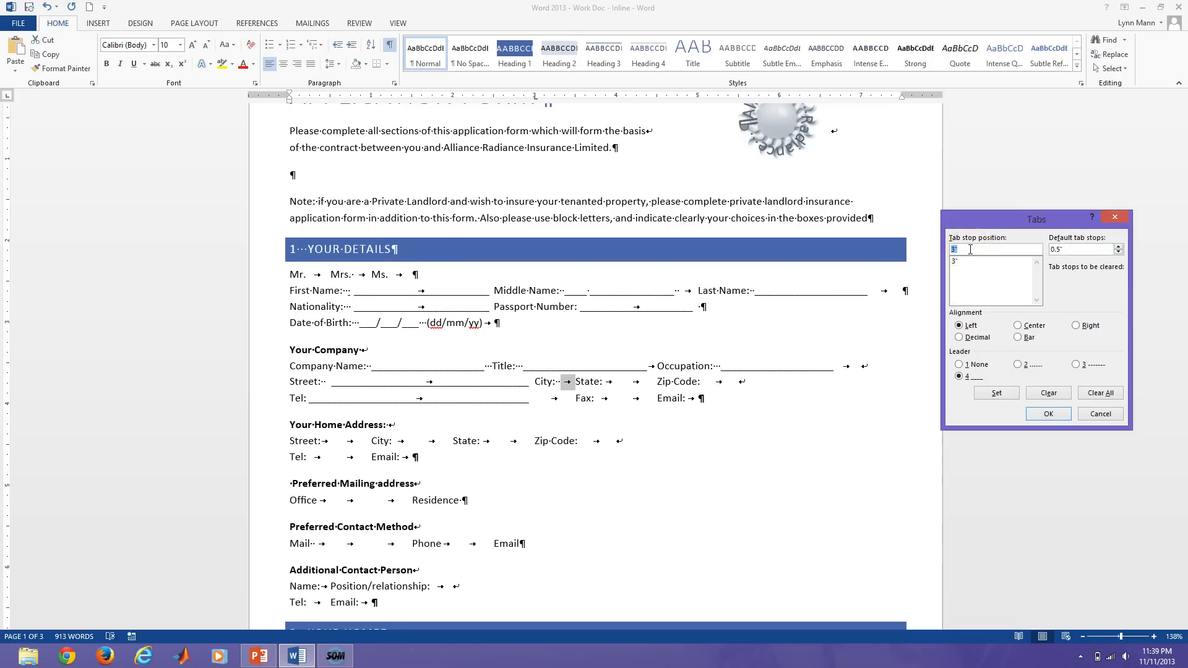
double_click(960, 250)
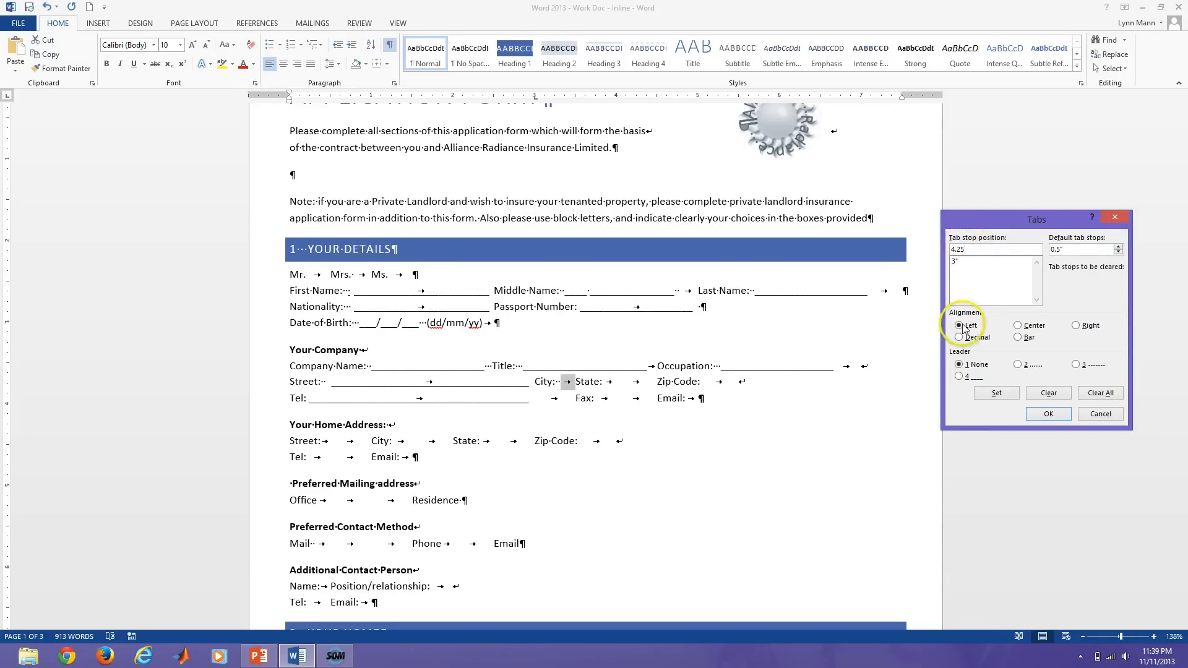
click(959, 376)
click(992, 393)
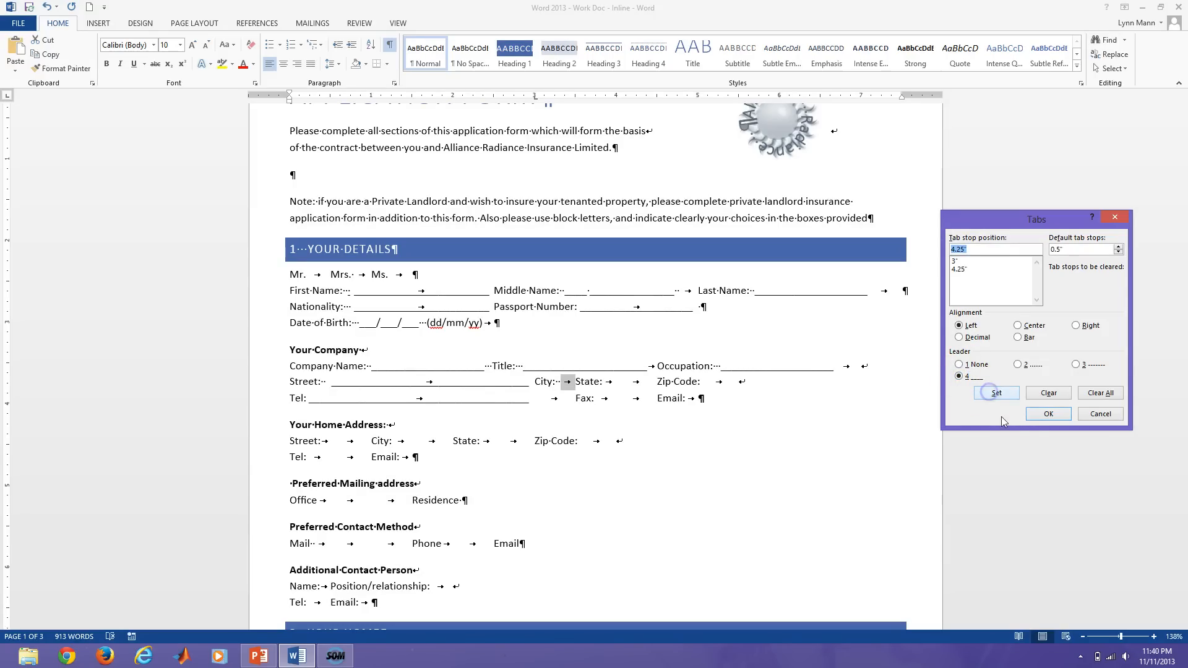
click(1048, 414)
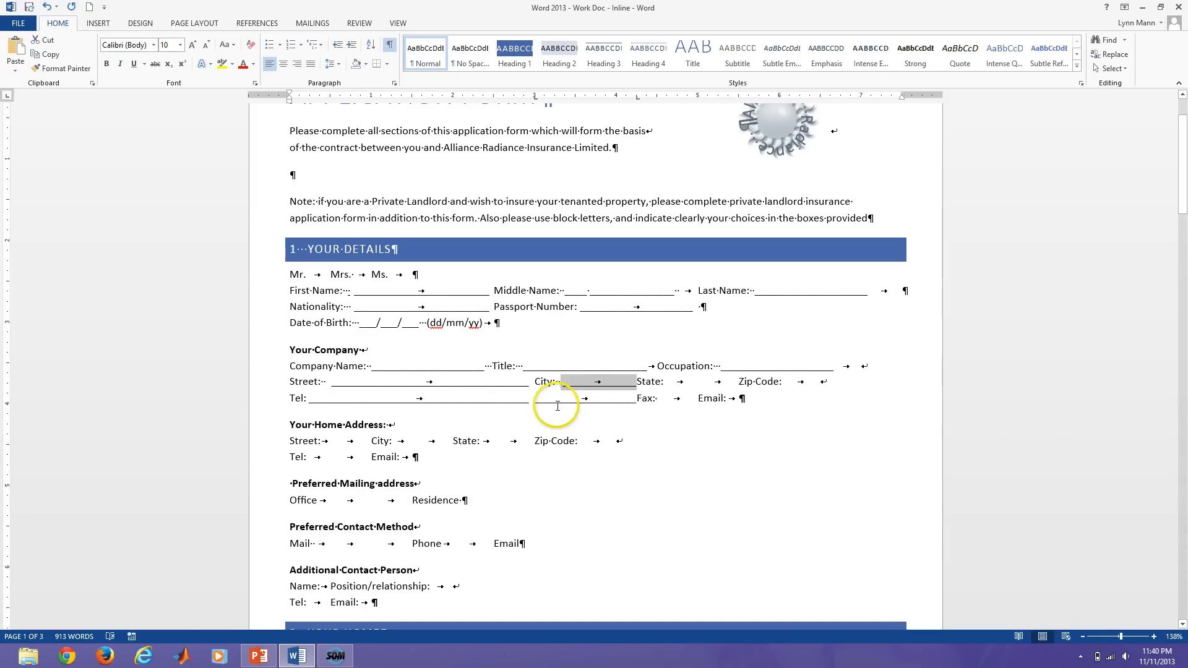
Delete the extra tab after State: and add a 5.5-inch underline-leader tab stop.
click(536, 402)
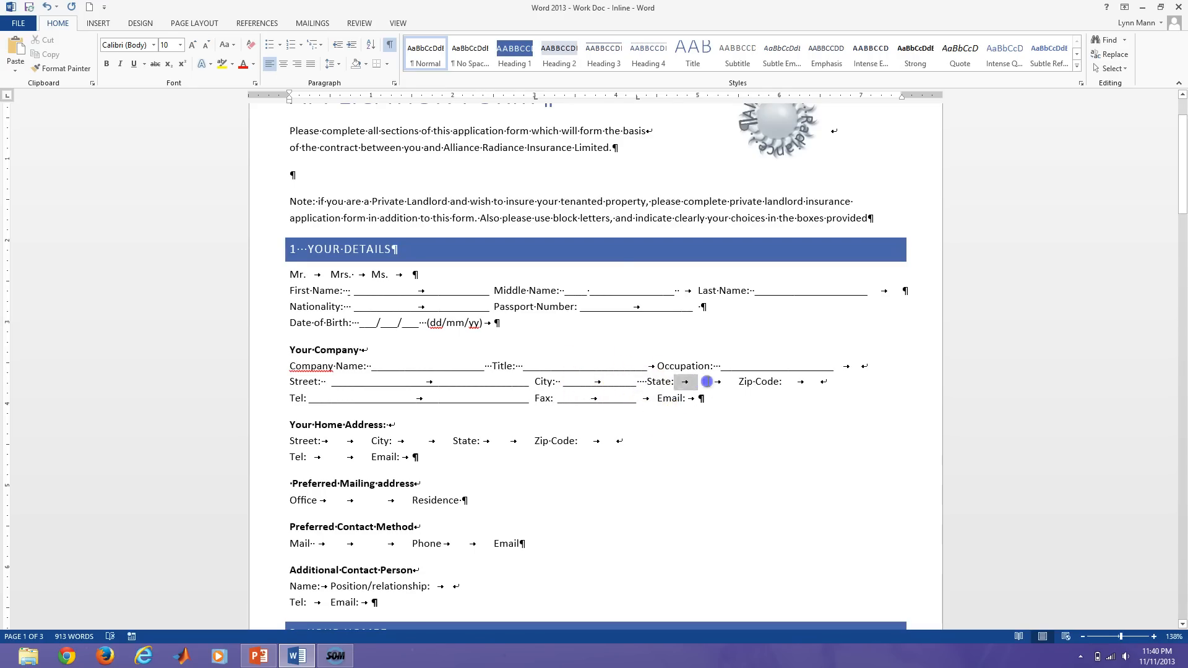
key(Delete)
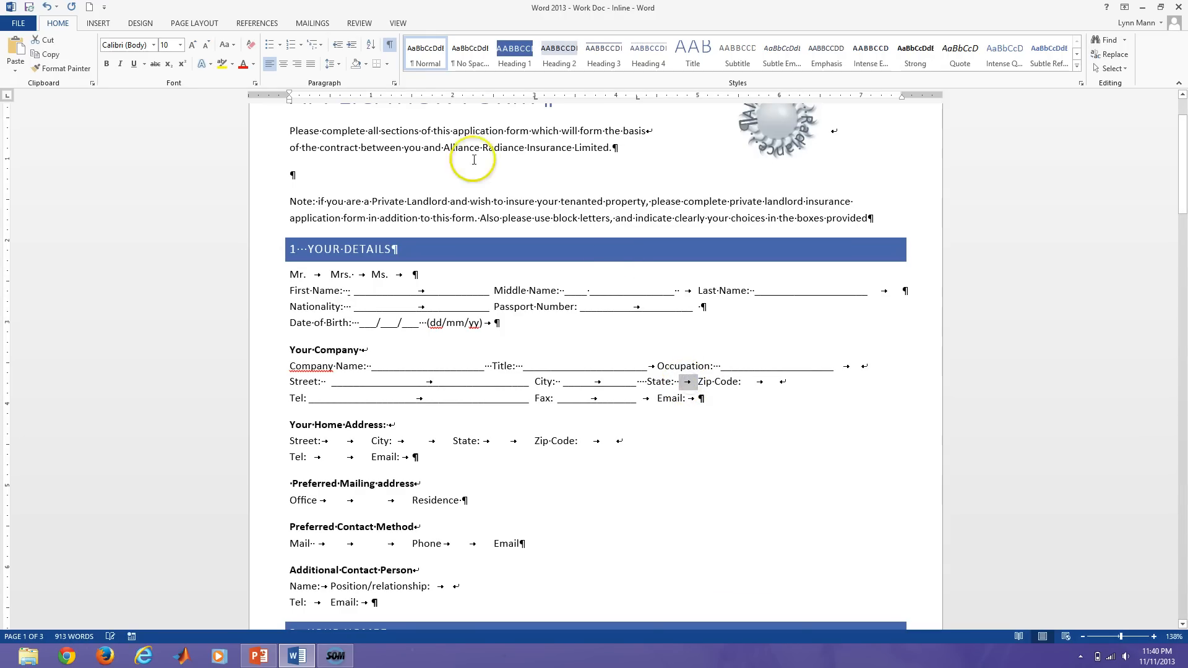
click(394, 84)
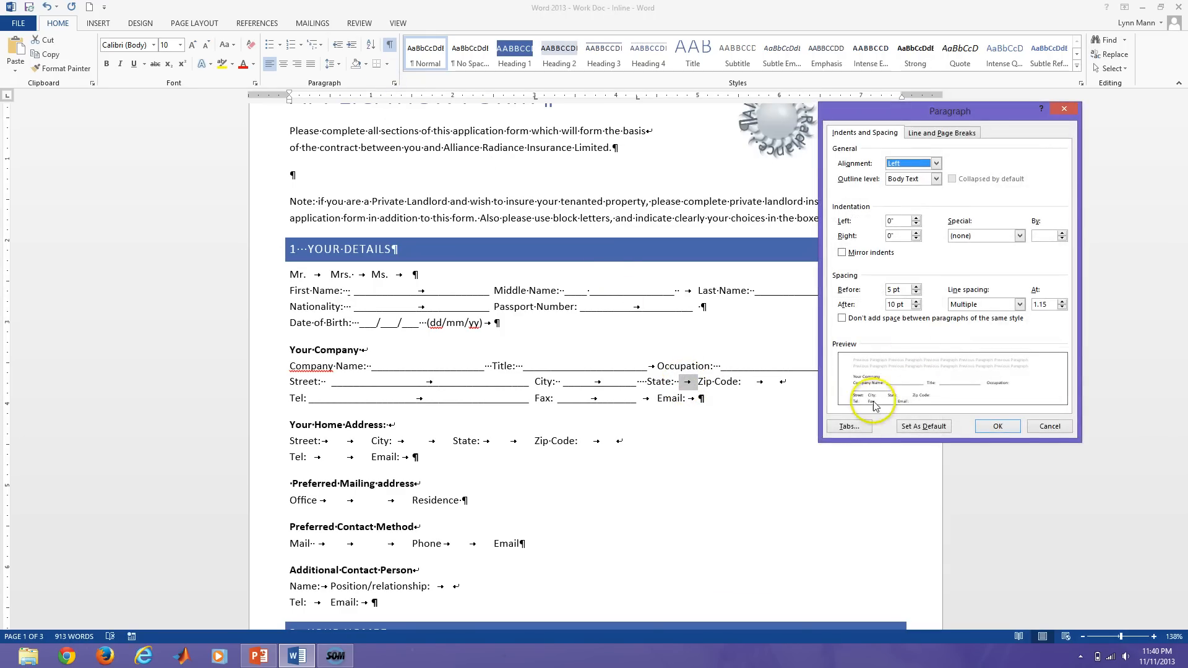
click(849, 427)
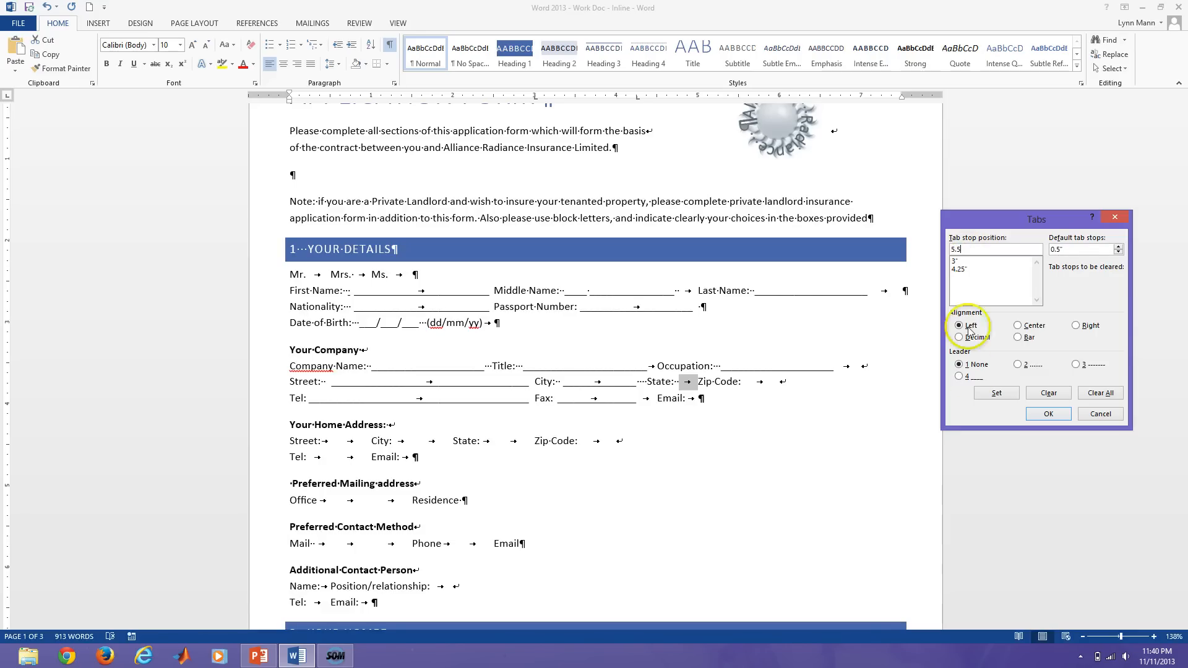
click(959, 376)
click(996, 393)
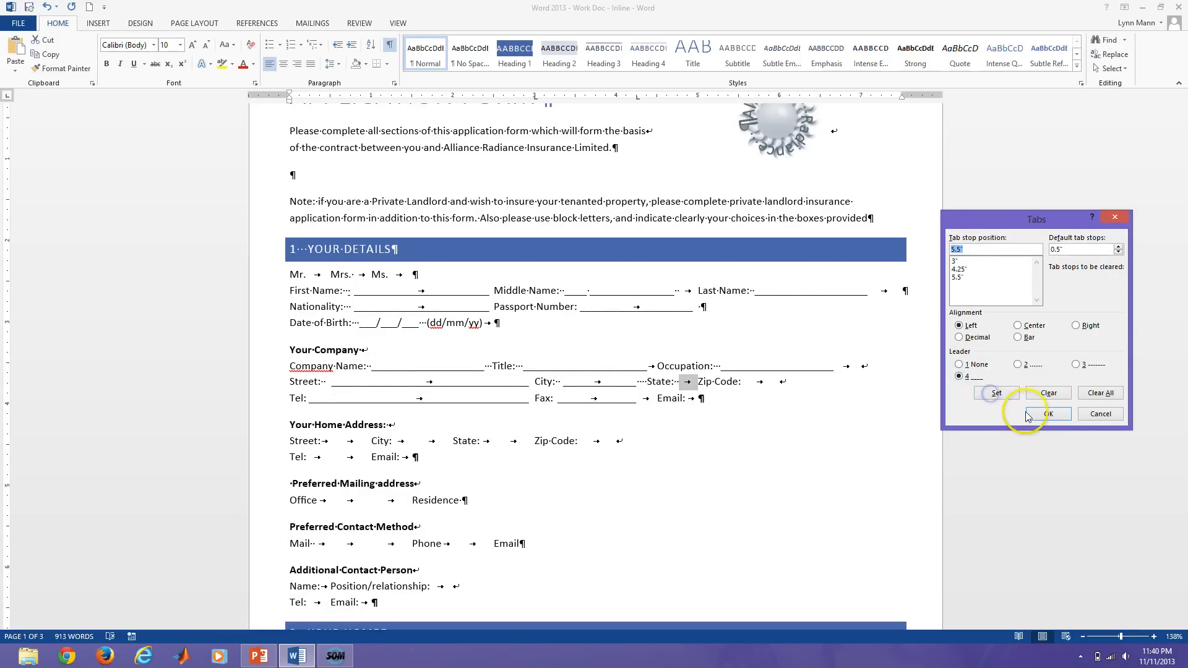
click(1048, 414)
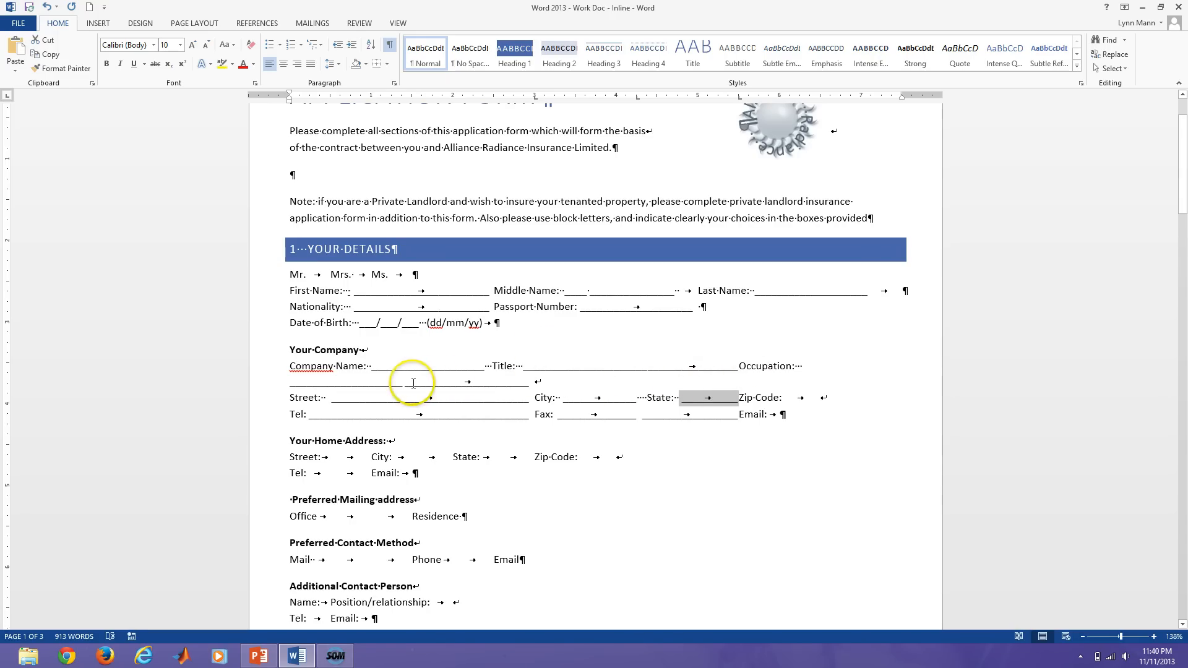
Delete the stray leader on the Company line and add a 6.5-inch underline-leader tab stop.
drag(459, 378, 484, 384)
key(Delete)
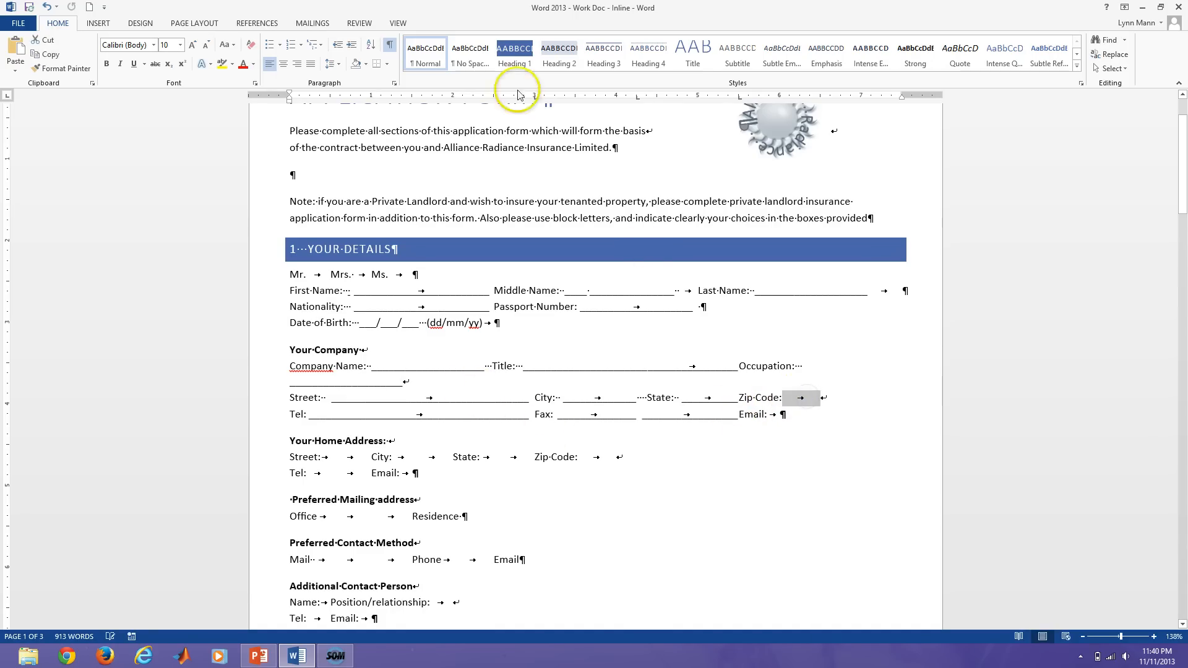
click(394, 83)
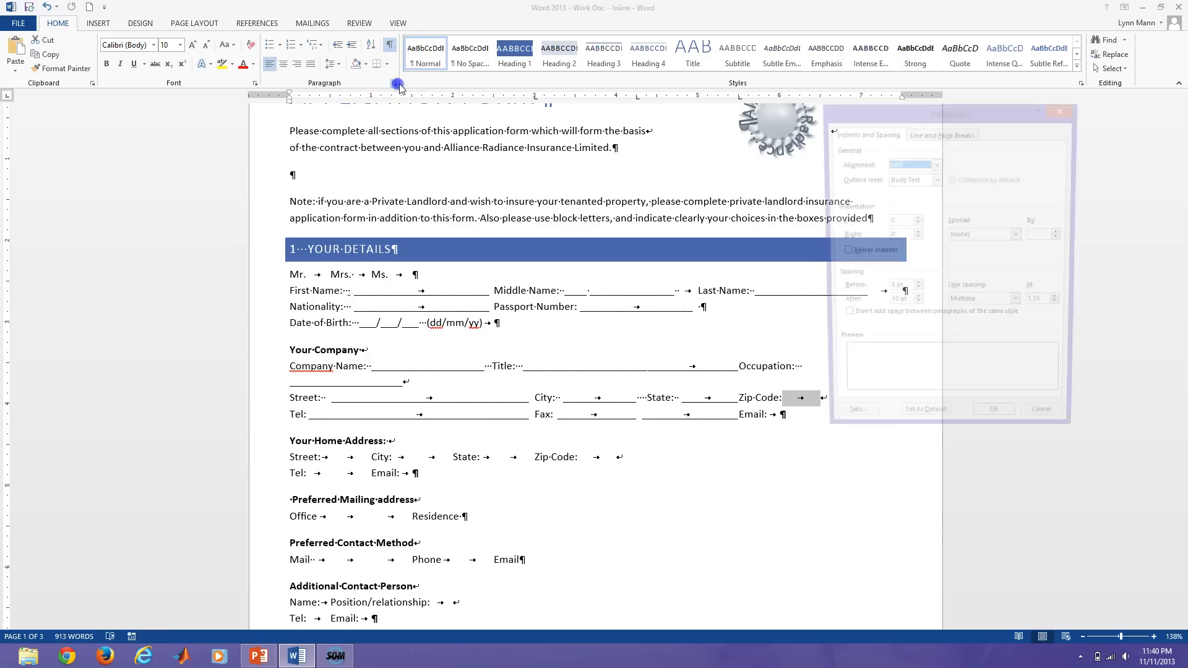
click(848, 427)
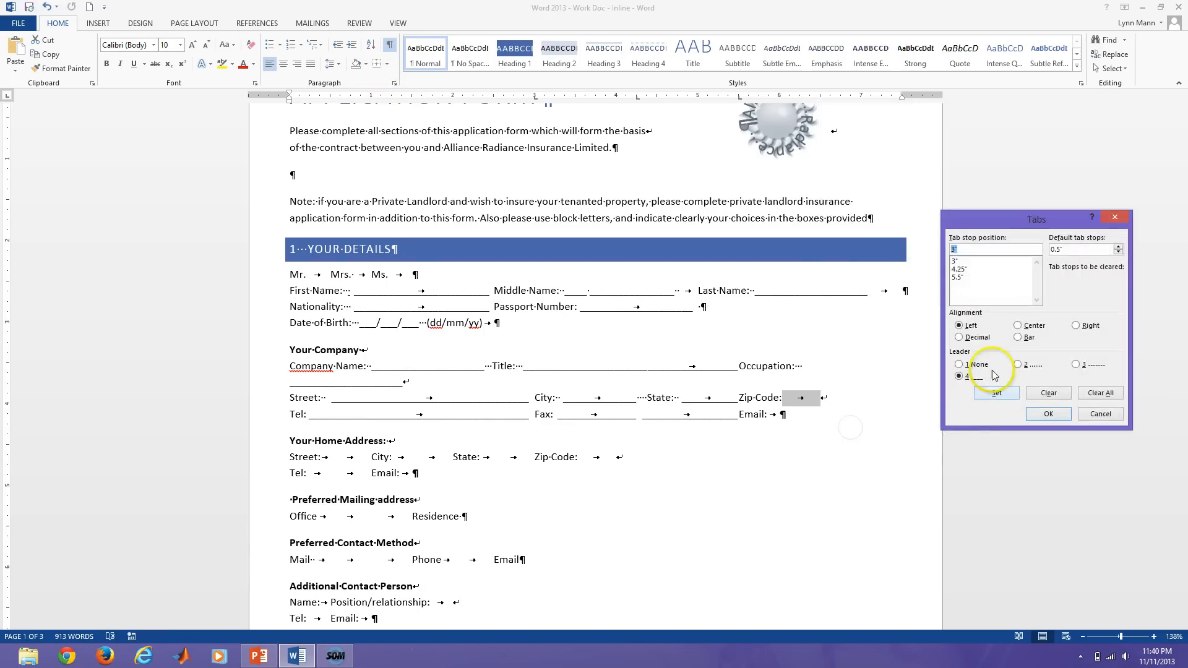
click(954, 248)
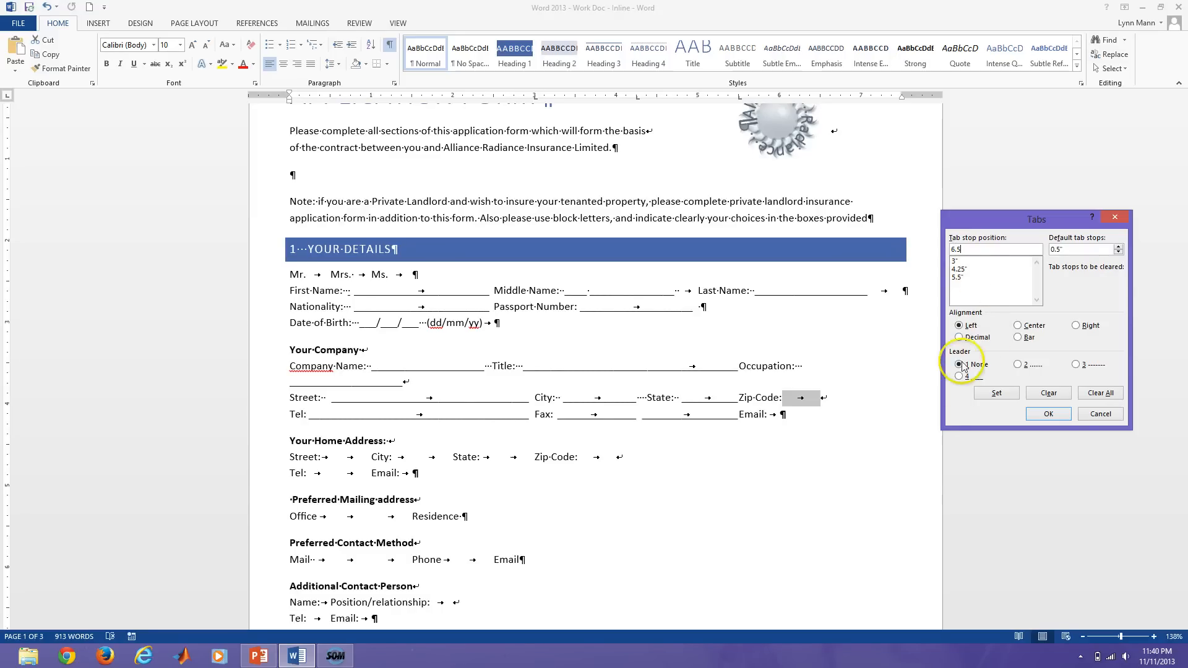
click(996, 393)
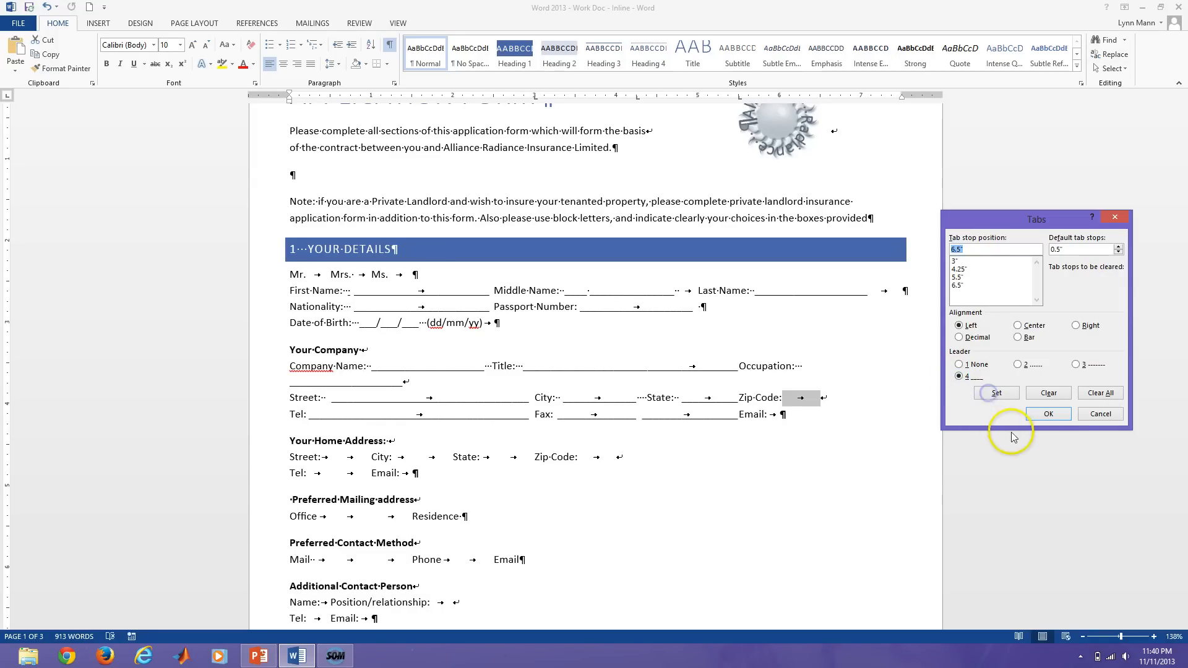
click(1047, 414)
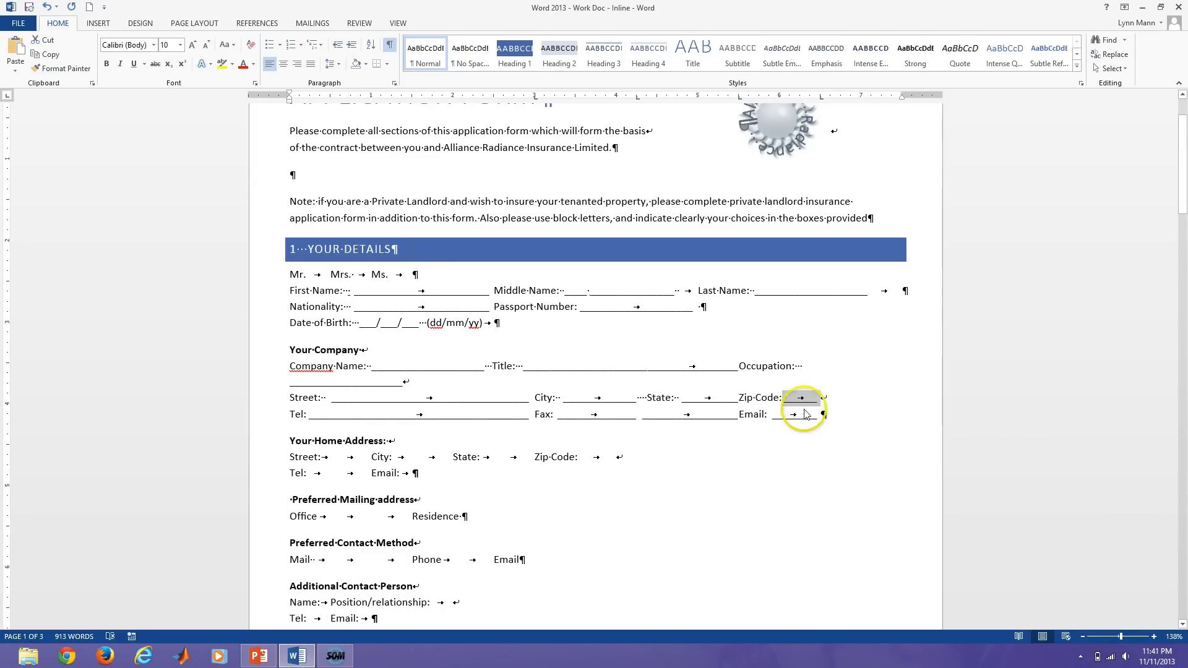
click(643, 418)
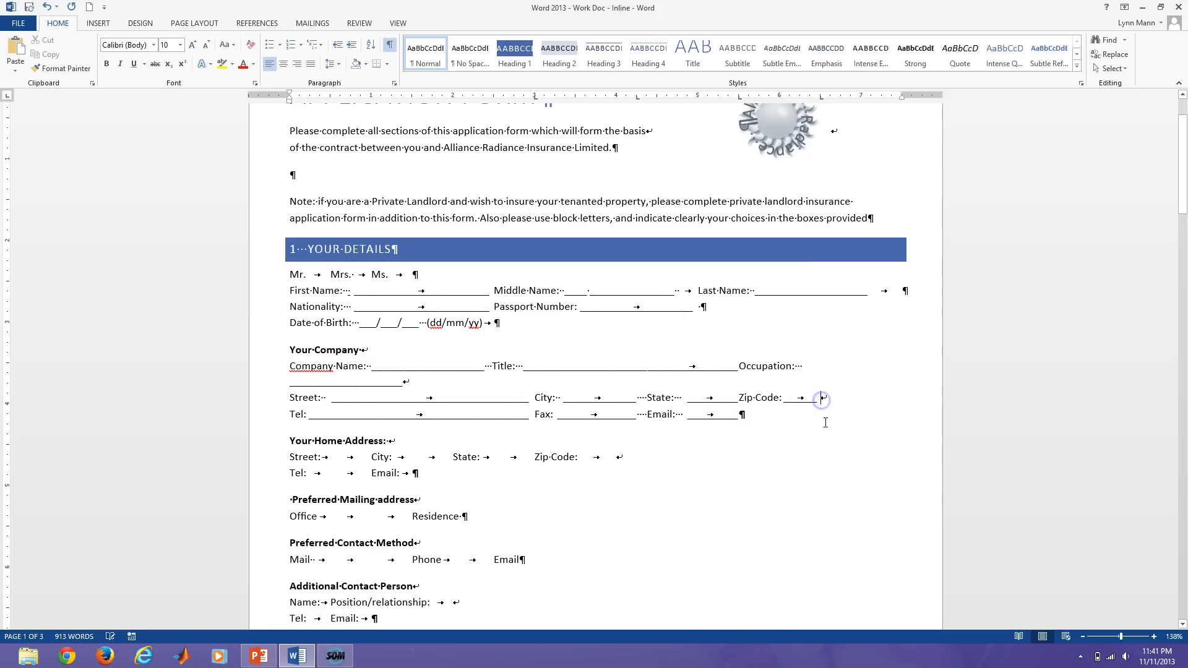
Replace the line breaks after the Street and Company Name lines with paragraph breaks, checking with Show/Hide ¶.
key(Return)
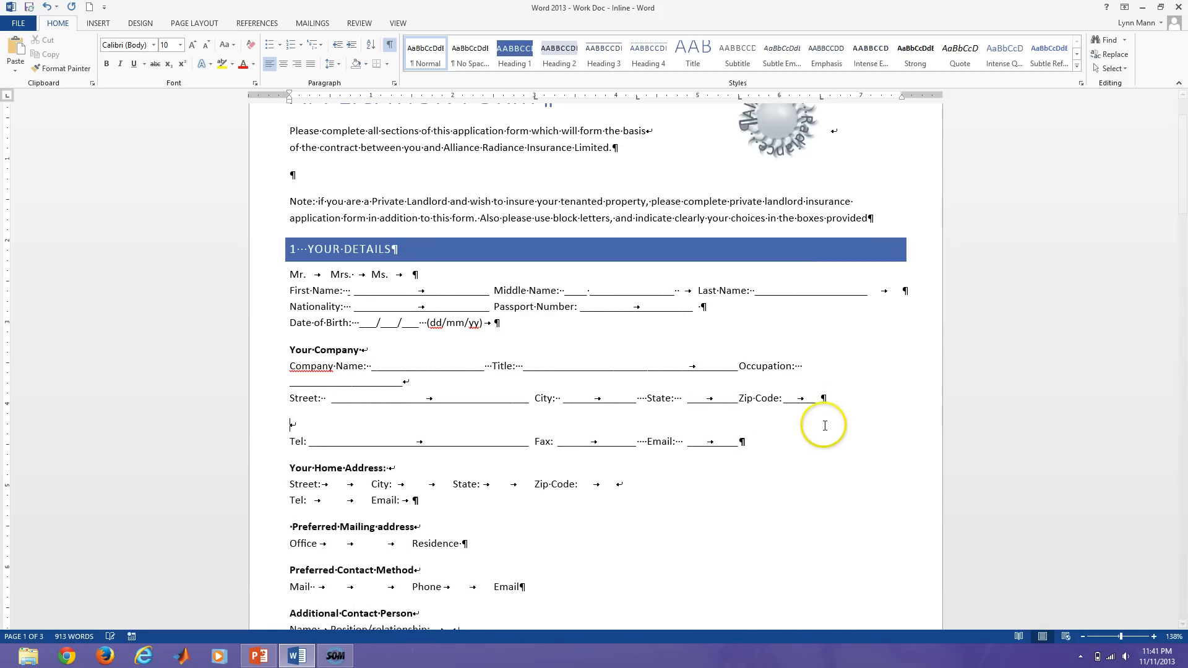
key(Delete)
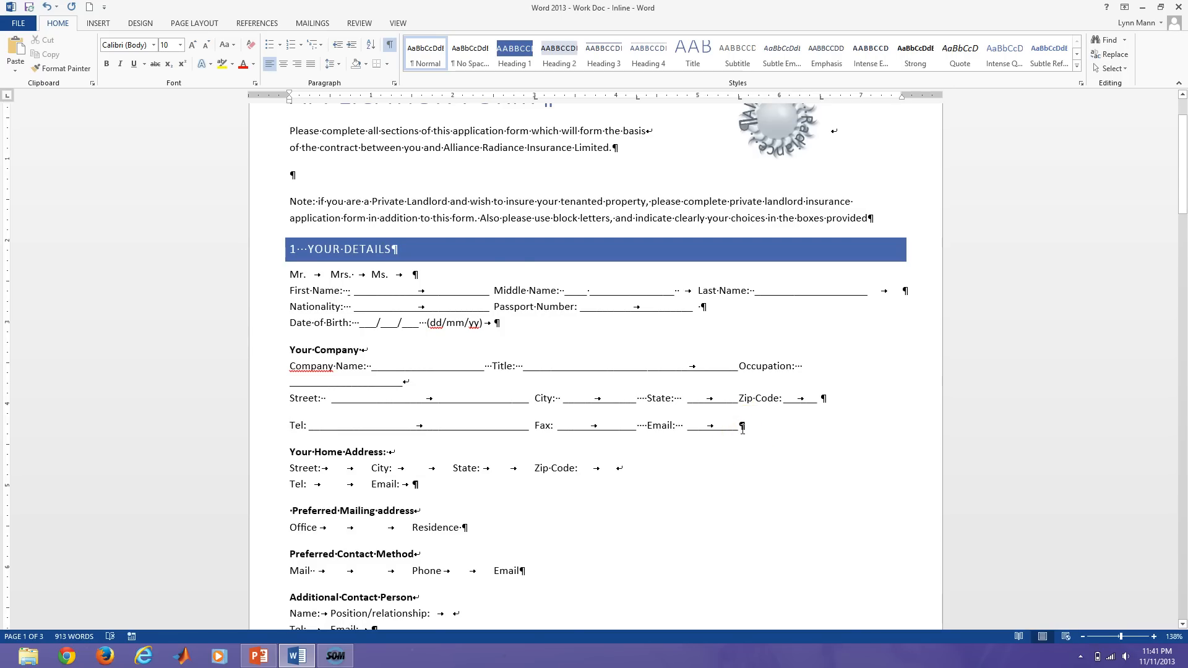
click(389, 44)
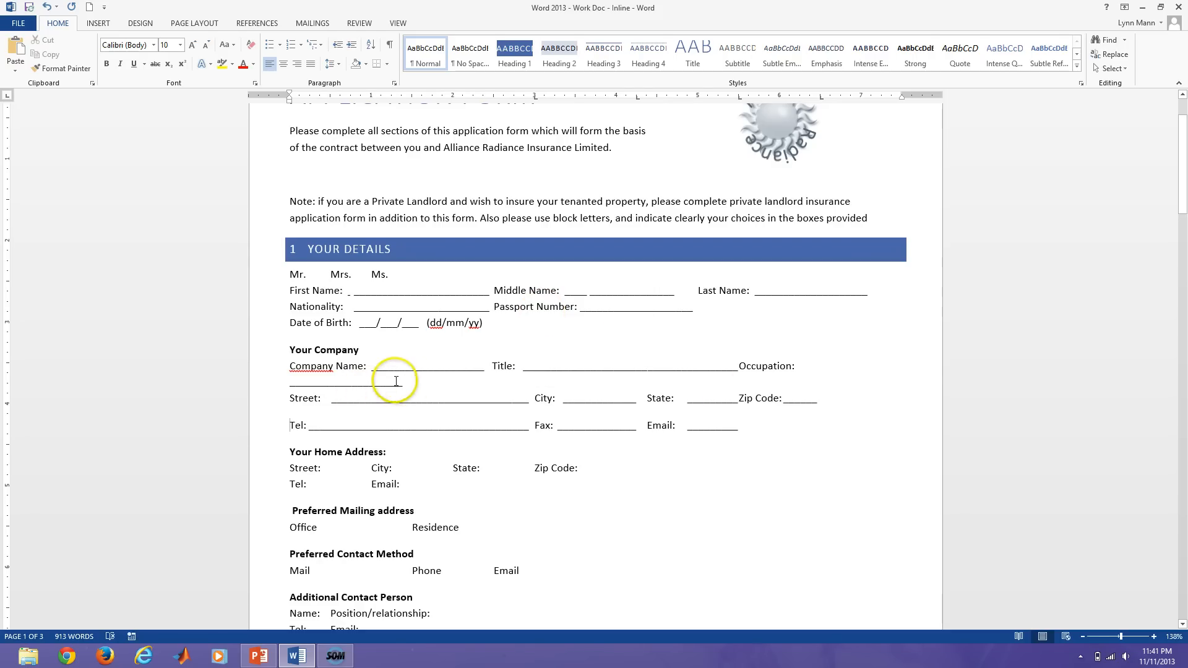
click(389, 44)
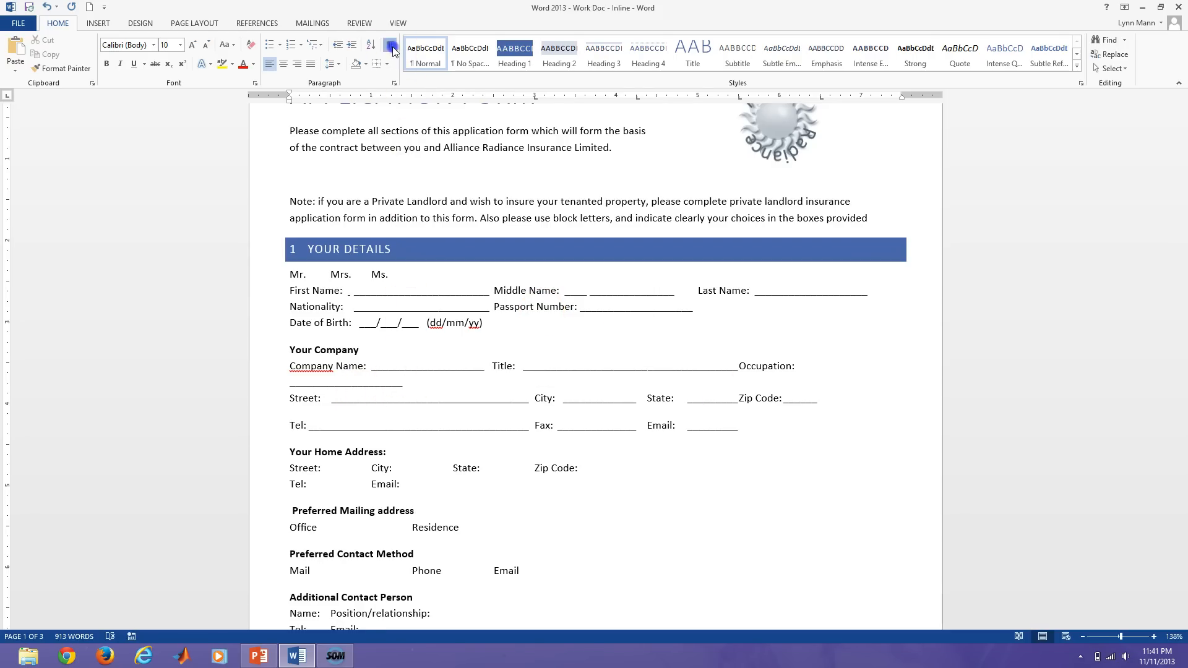
click(408, 382)
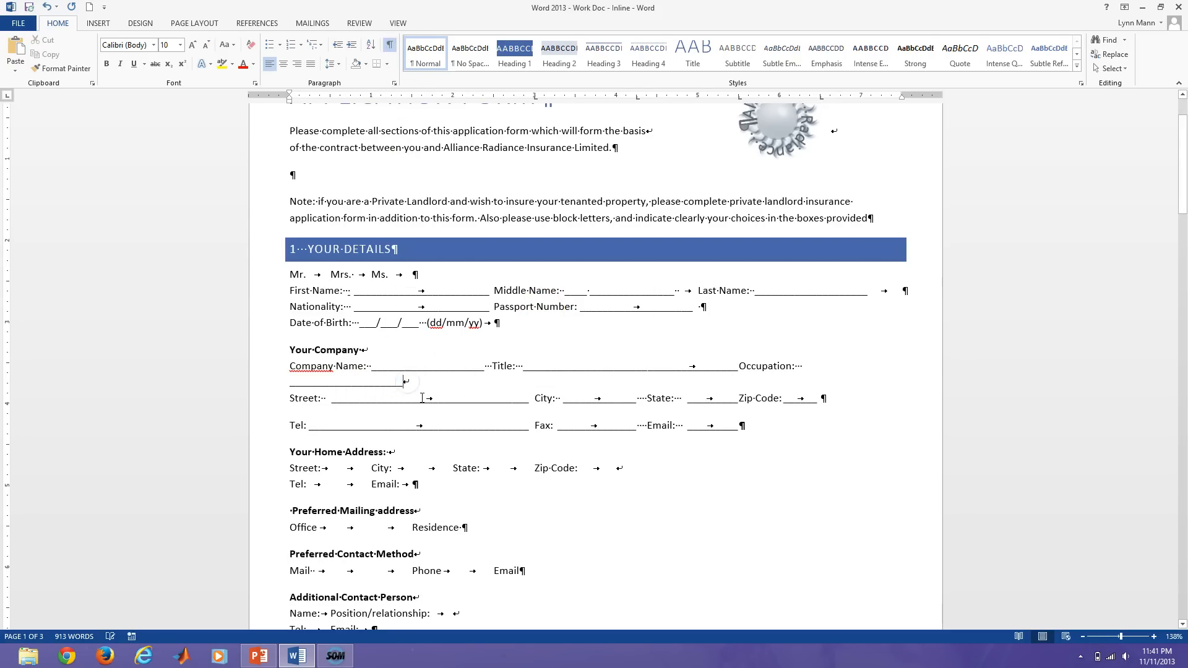
key(Delete)
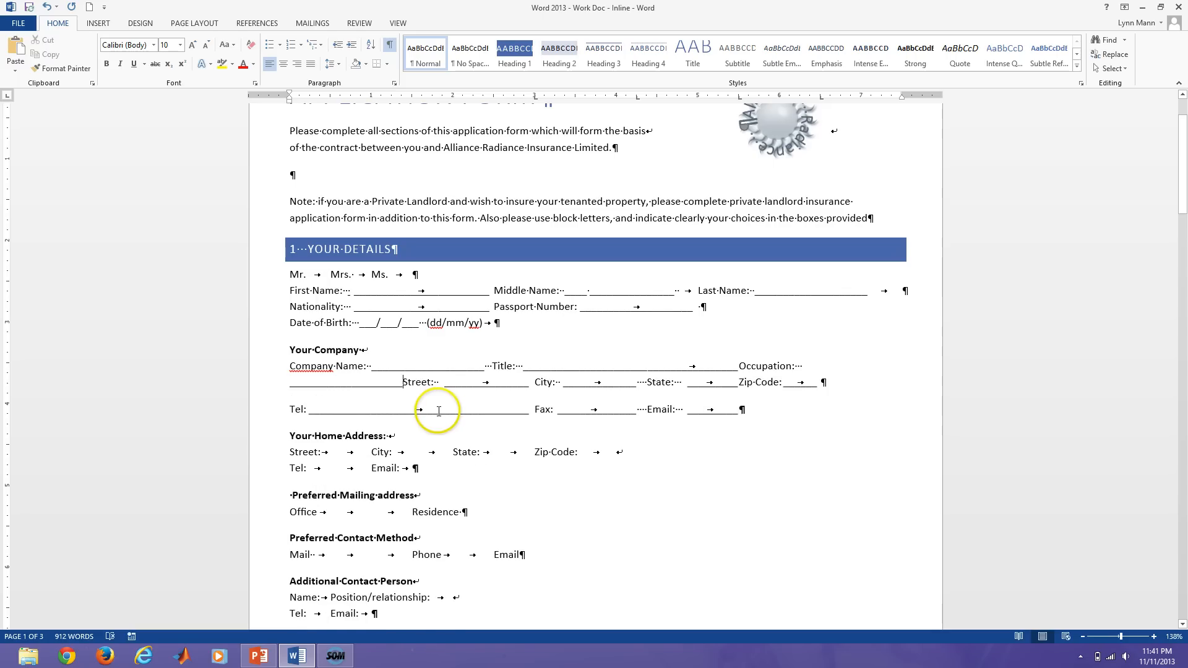
key(Return)
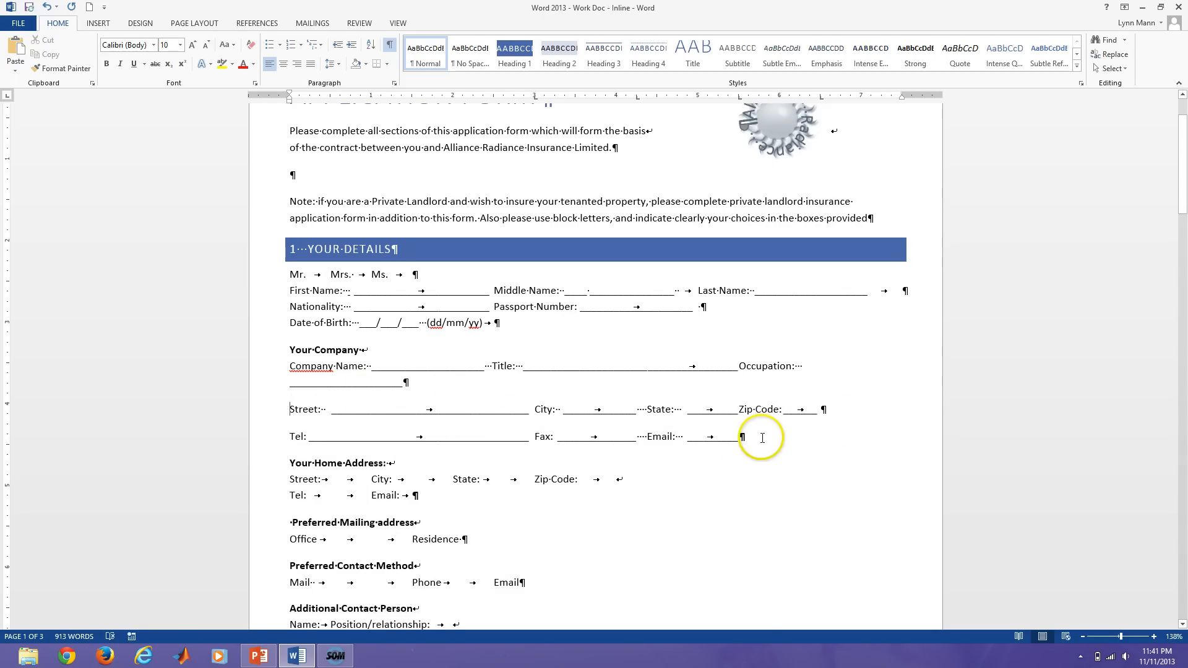
Set 0 pt spacing before and after on the Company Name, Street and Tel lines.
drag(754, 438, 304, 365)
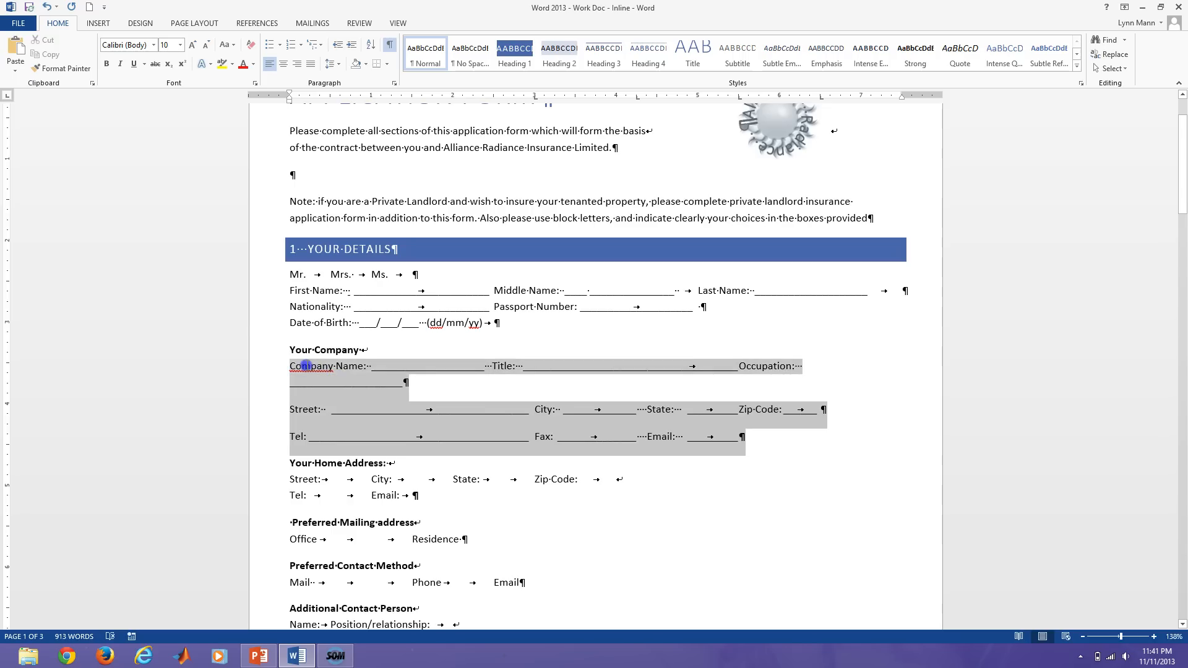
click(394, 83)
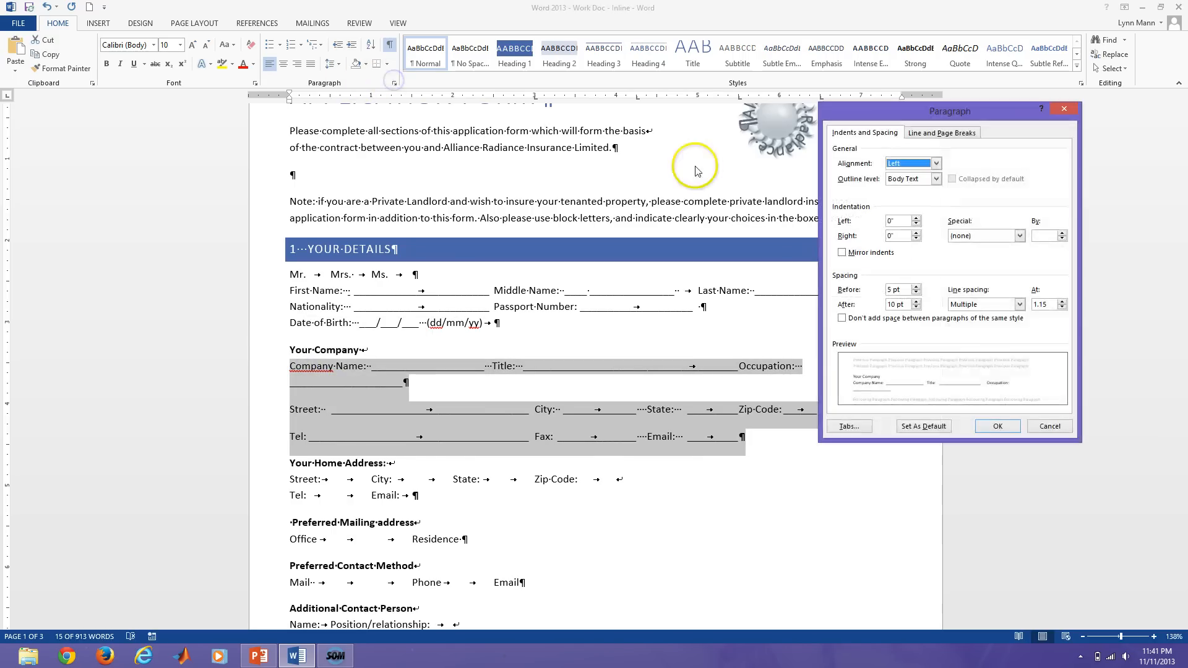
click(916, 308)
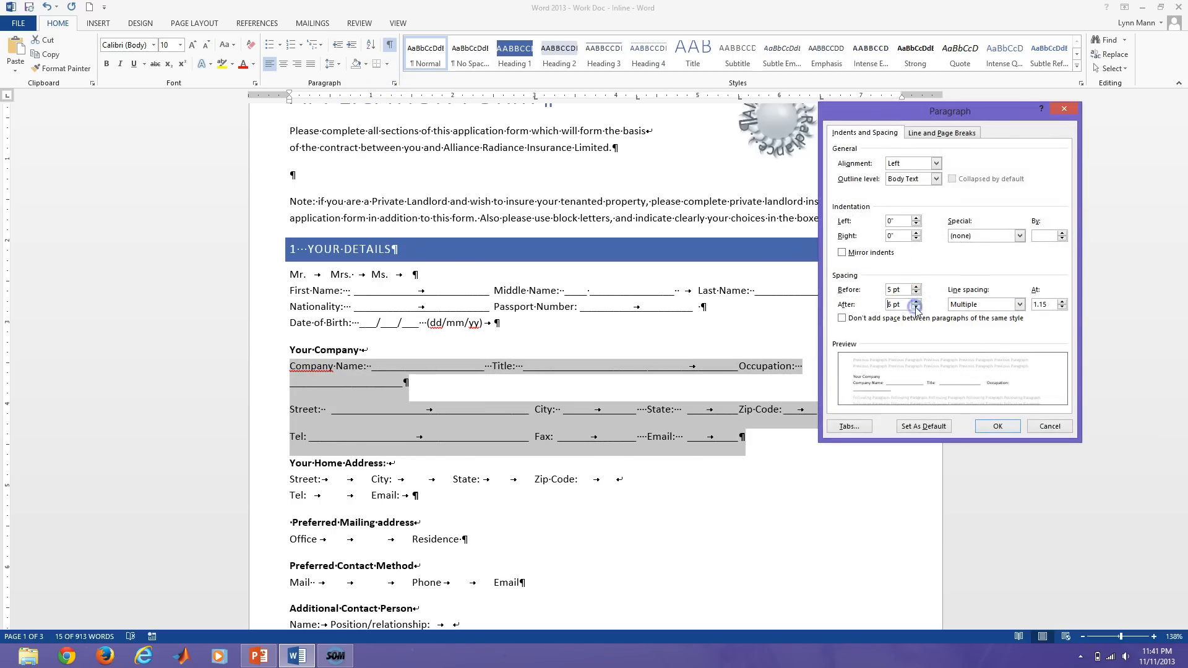
click(917, 292)
click(916, 293)
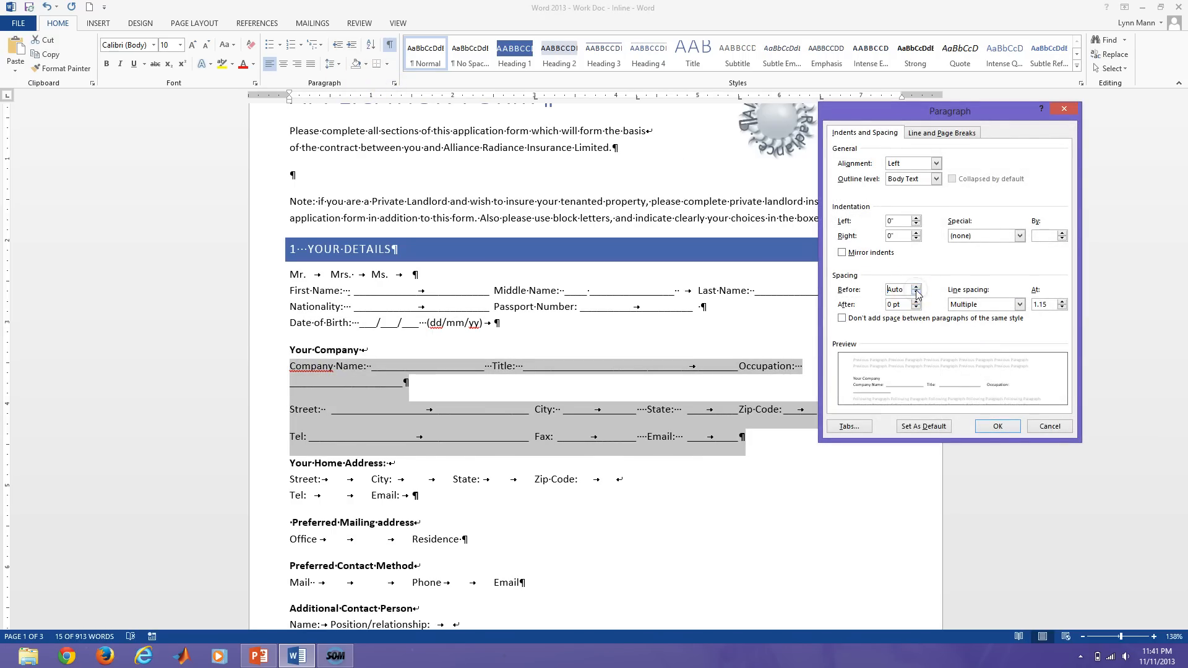
click(998, 426)
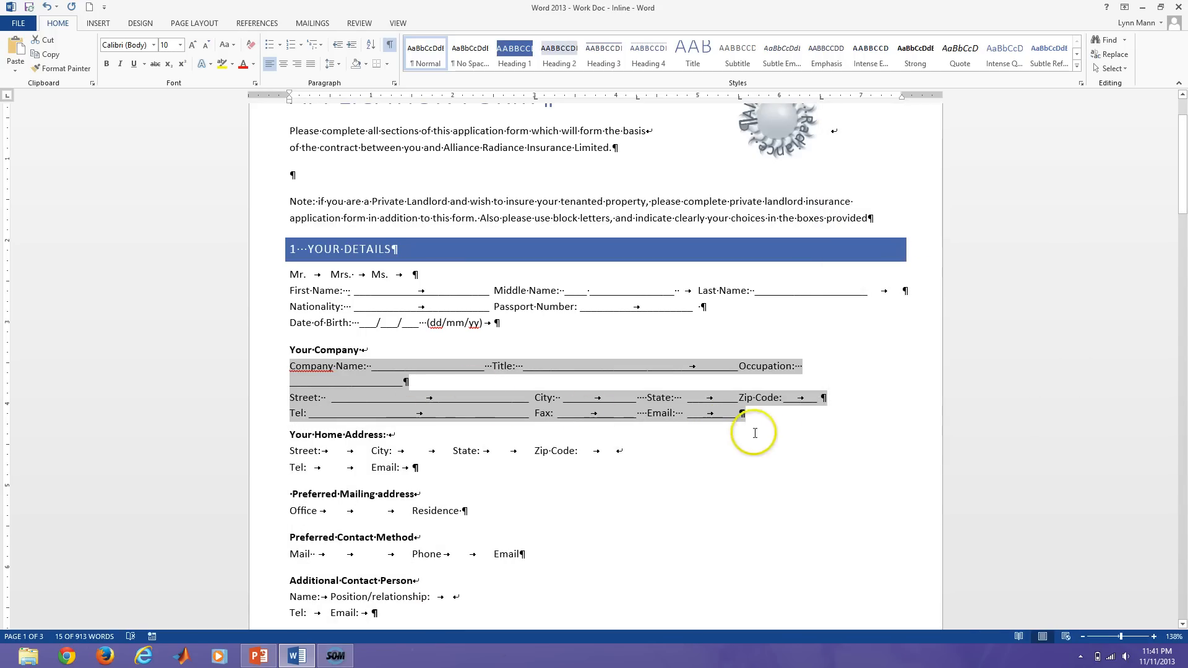
Give the Tel line 10 pt spacing after.
click(741, 413)
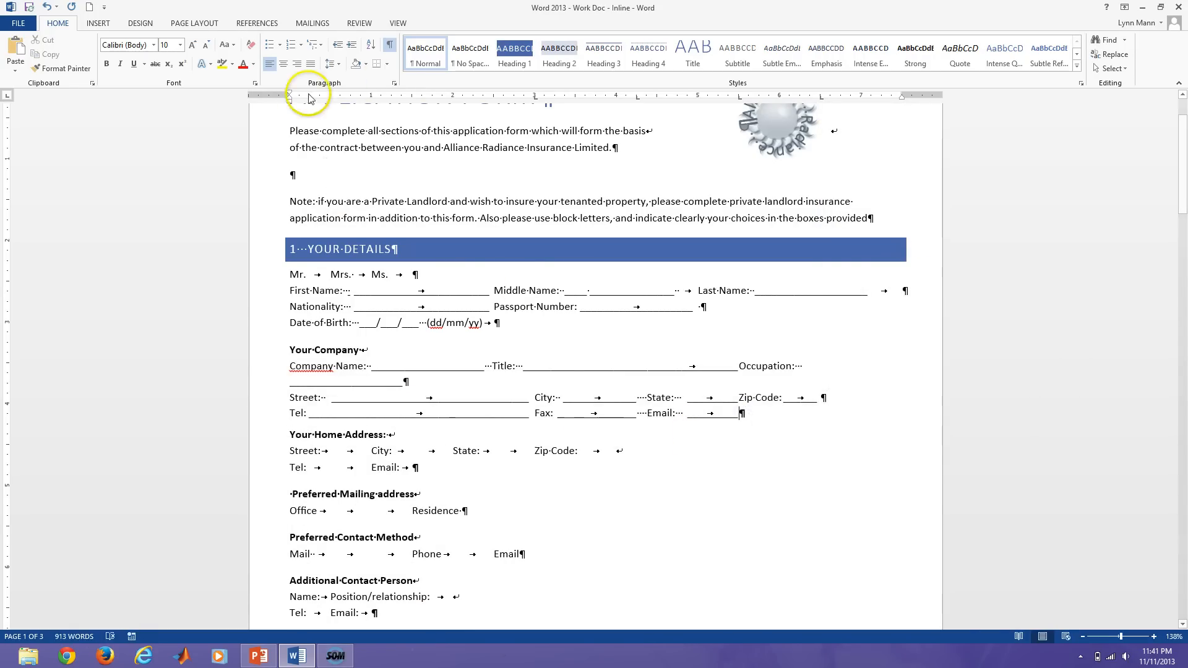
click(394, 82)
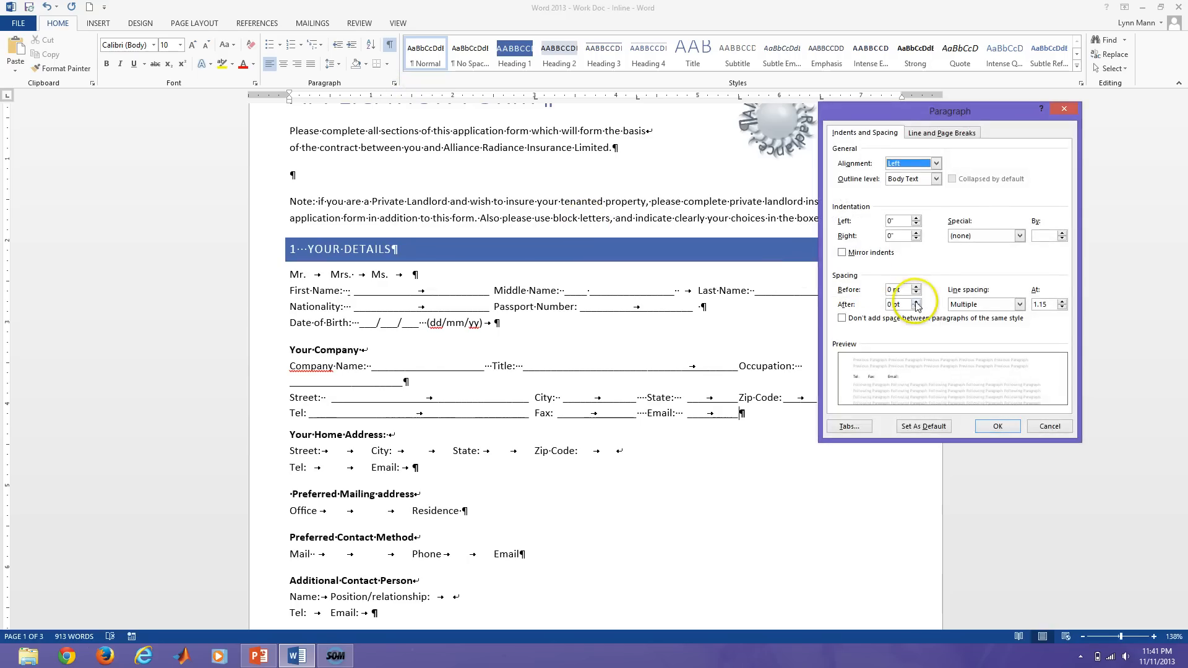
click(889, 304)
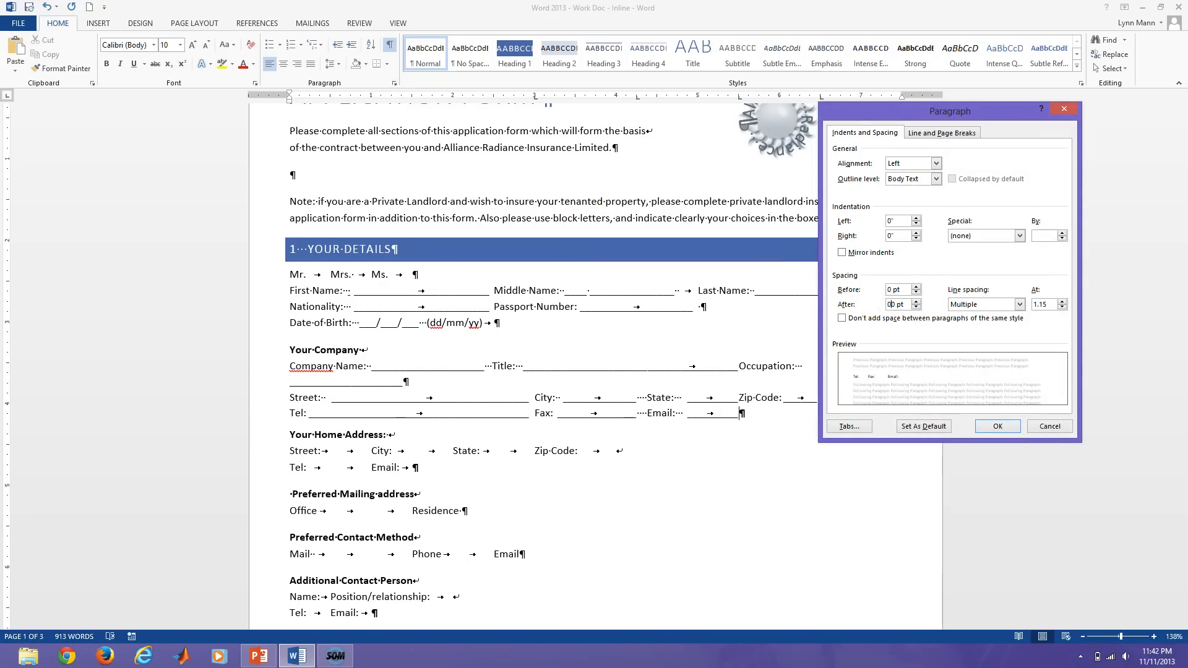
text(1)
click(995, 427)
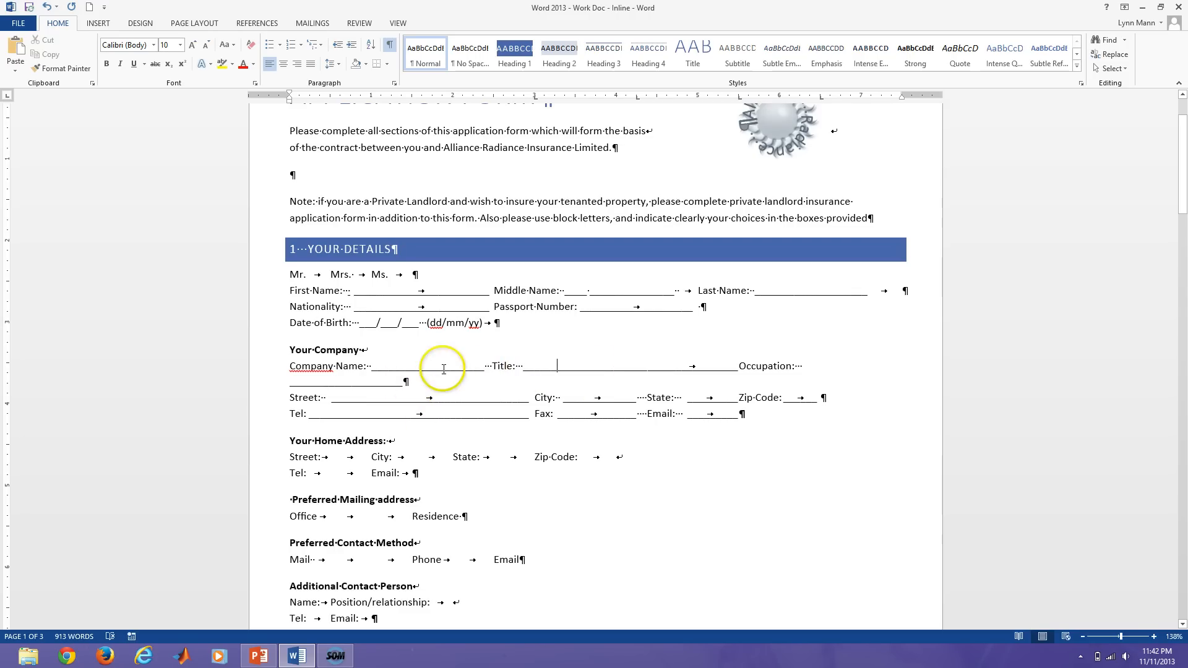
Set a 4.25-inch tab stop for the underlined blank after Company Name.
click(395, 85)
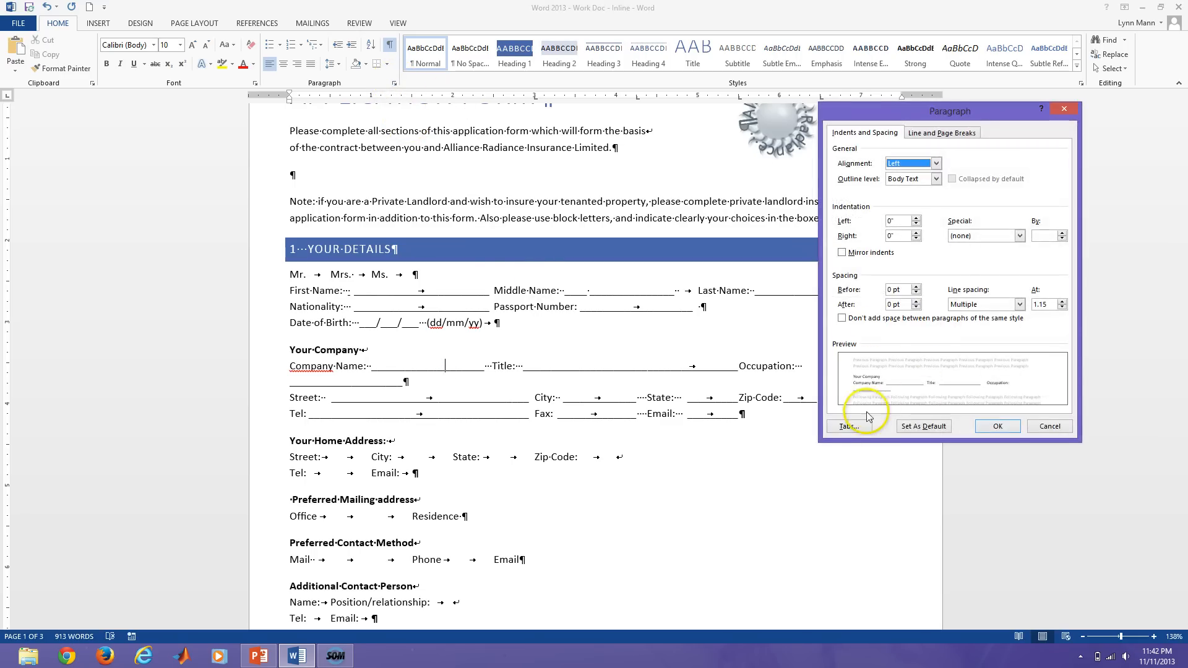
click(847, 426)
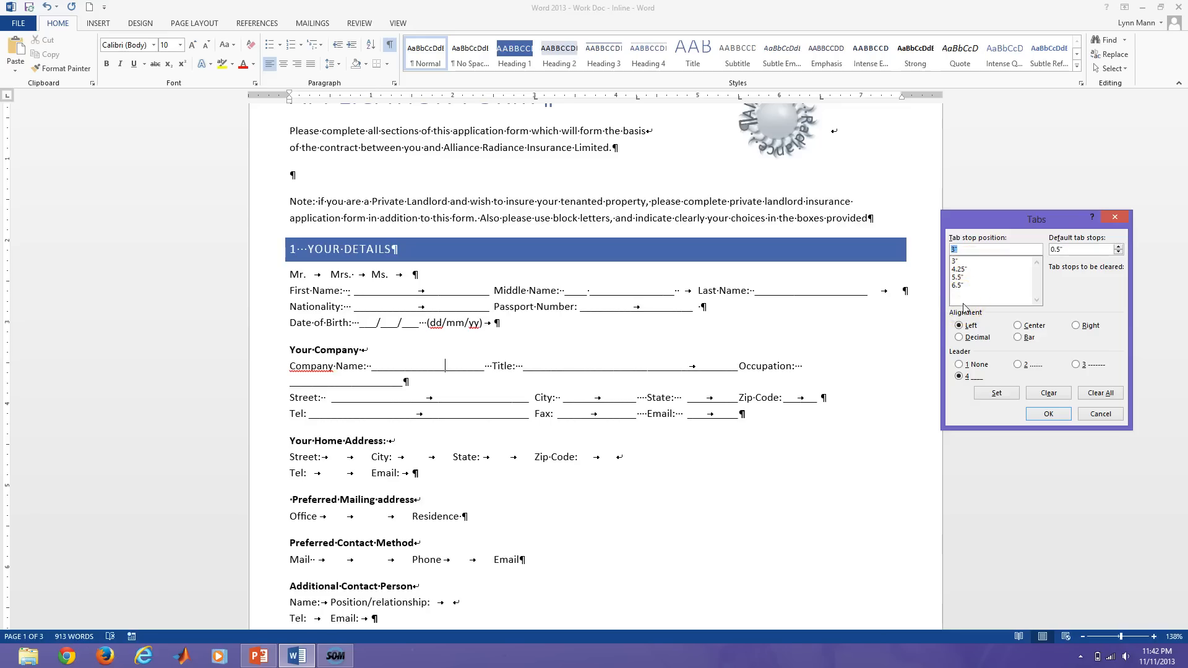
double_click(961, 270)
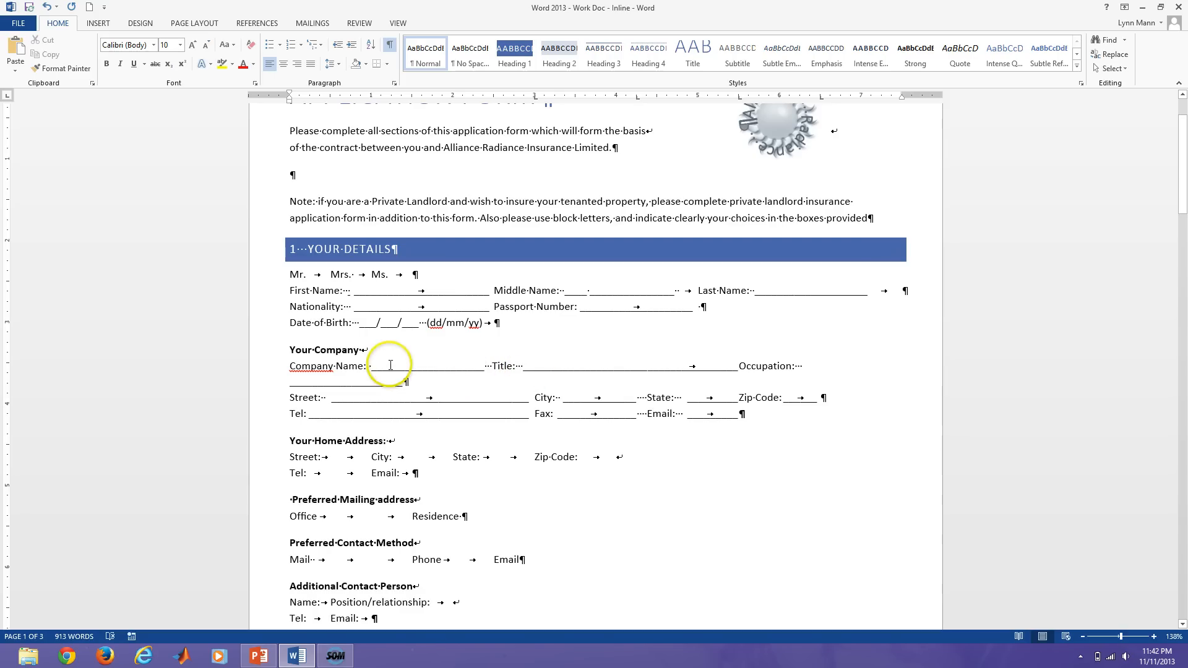
mouse_move(434, 371)
mouse_down()
mouse_move(474, 373)
mouse_move(416, 367)
mouse_up()
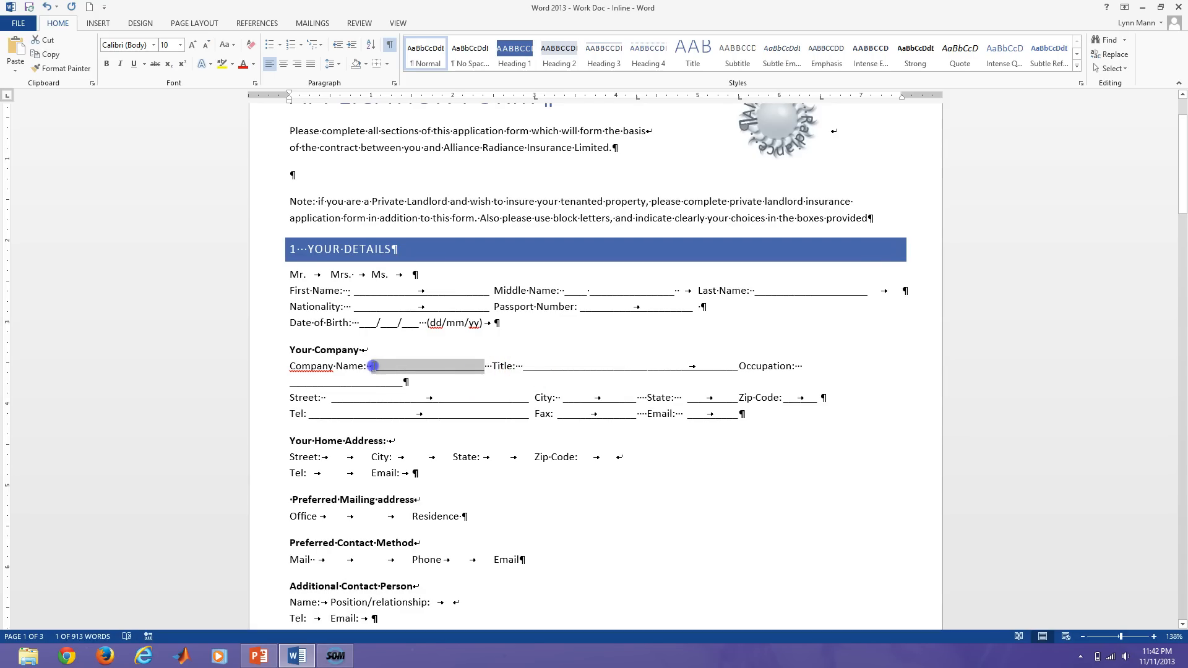
click(395, 83)
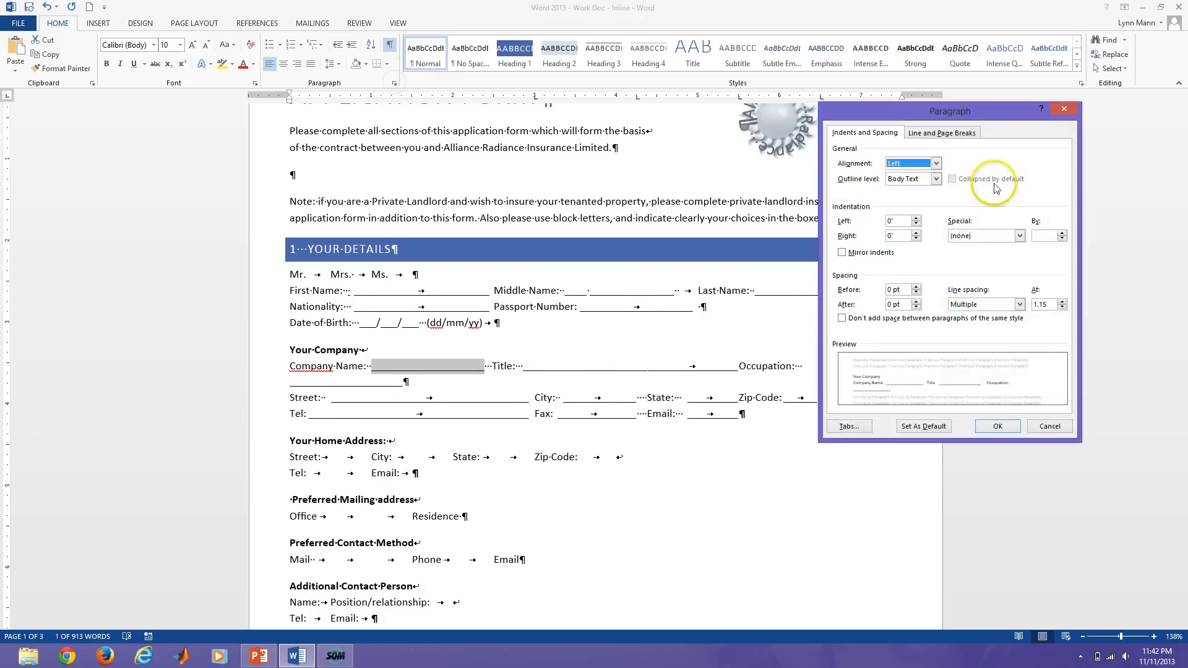
click(847, 426)
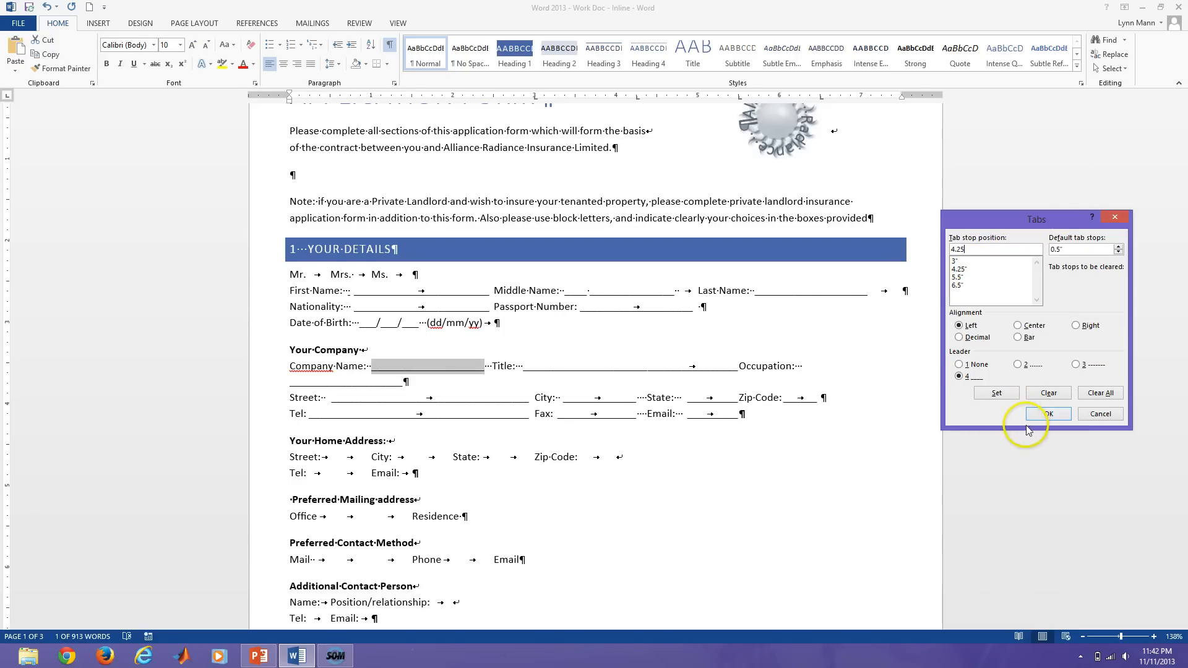
click(996, 393)
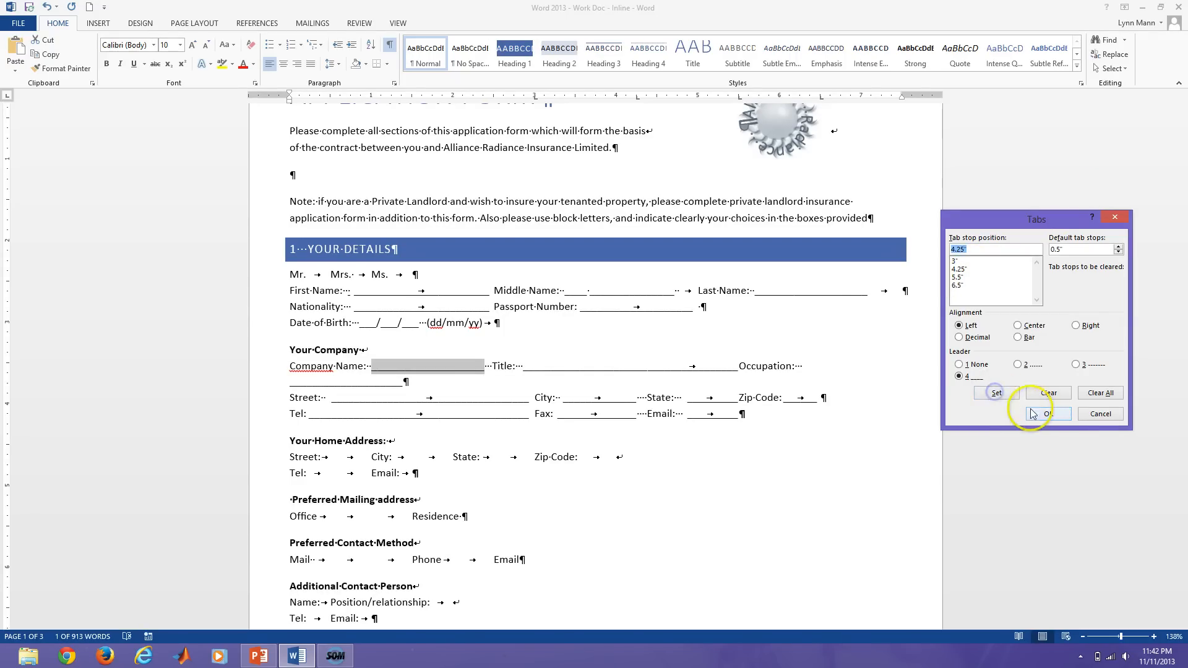
click(1048, 414)
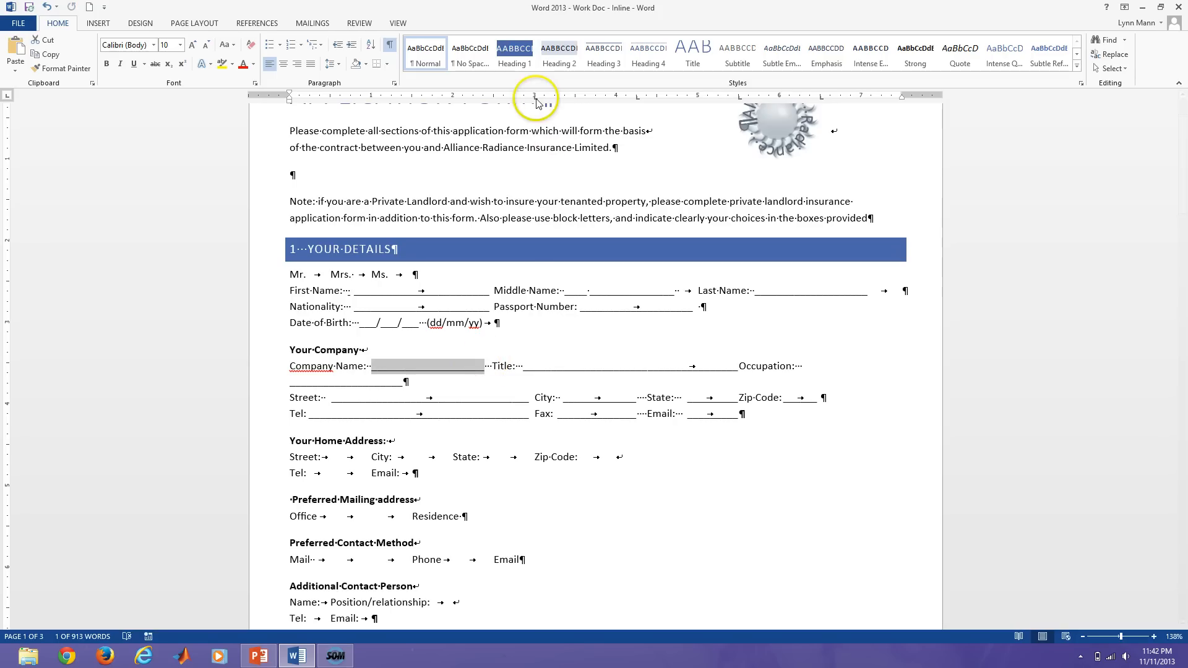
Rework the tabs and underscores in the Company Name blank, undoing the last deletion.
click(467, 368)
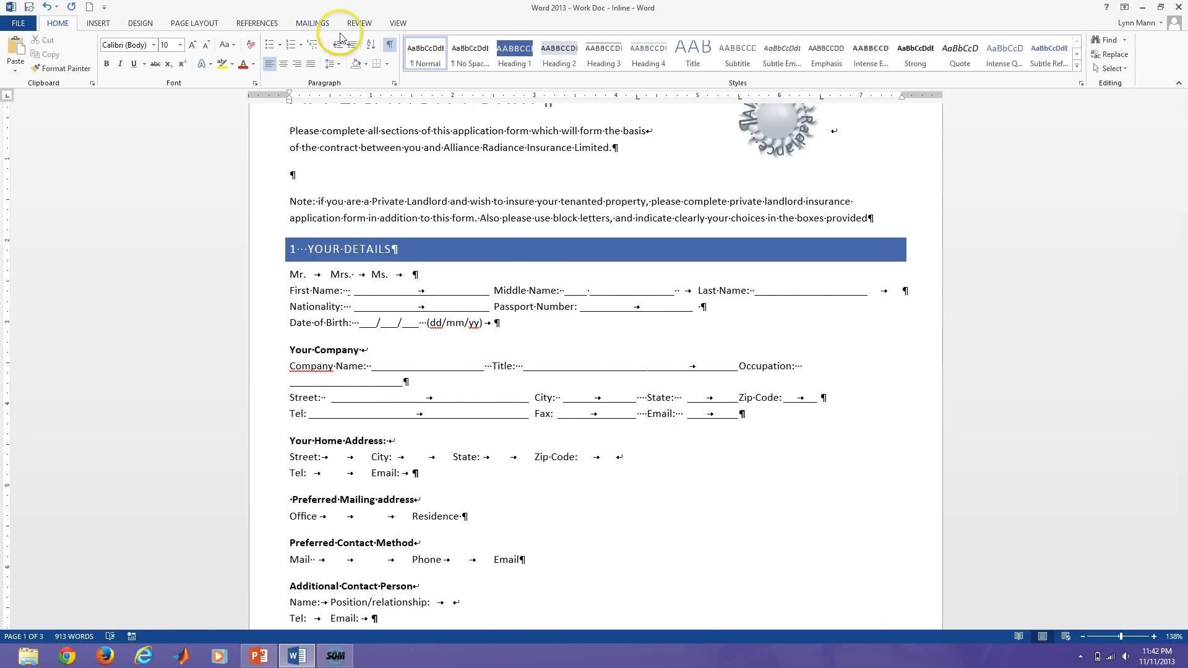
click(389, 43)
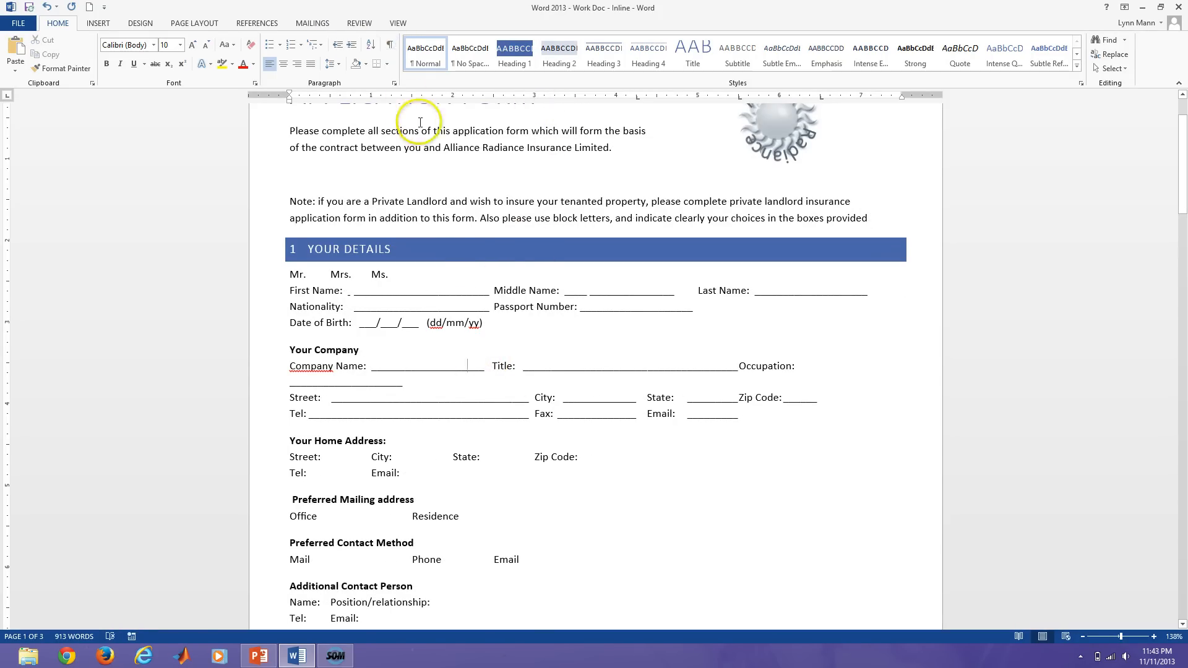
click(390, 43)
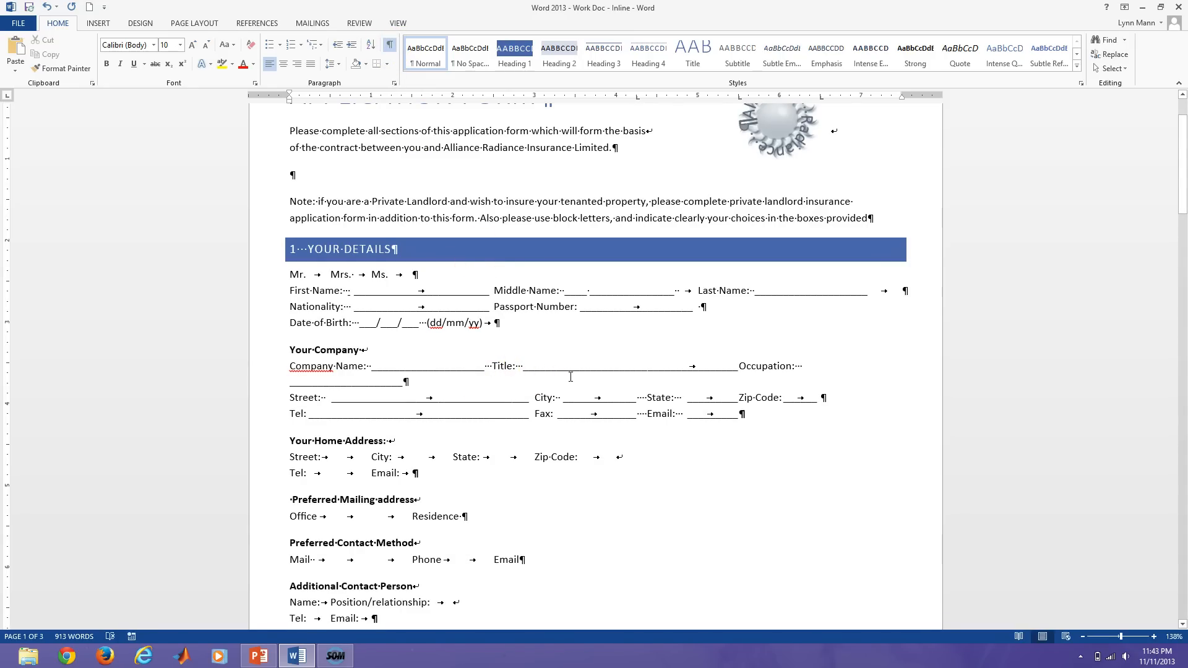
key(Delete)
key(Delete)
key(Delete)
key(Delete)
key(Delete)
key(Delete)
key(Delete)
key(Delete)
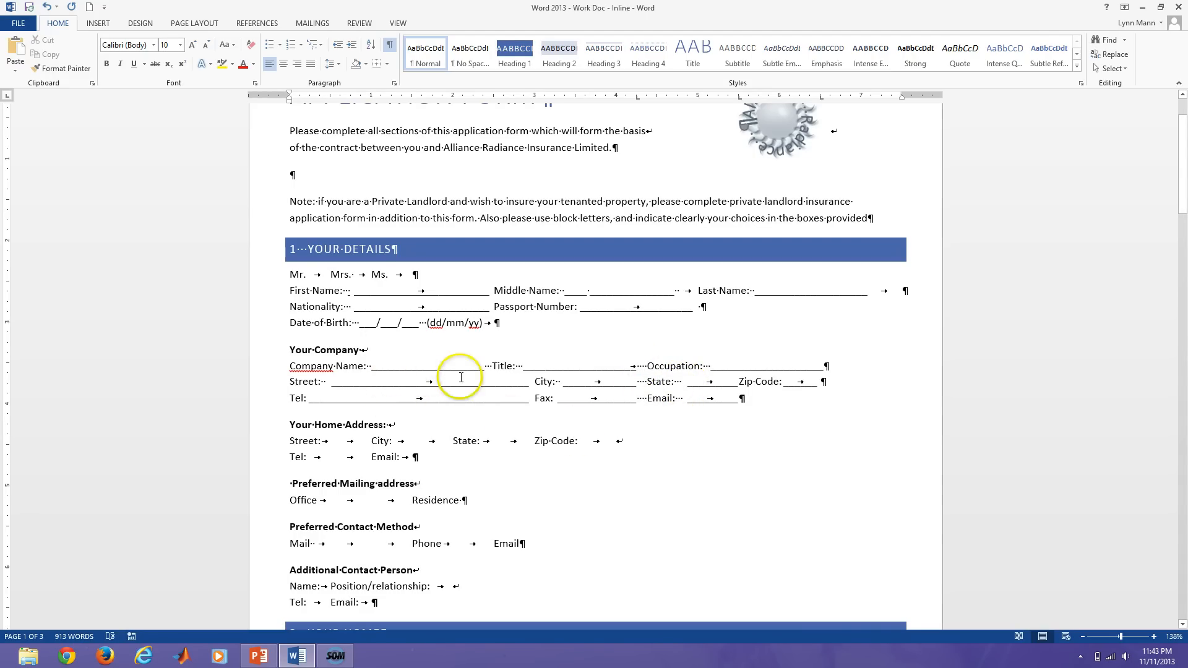
key(Tab)
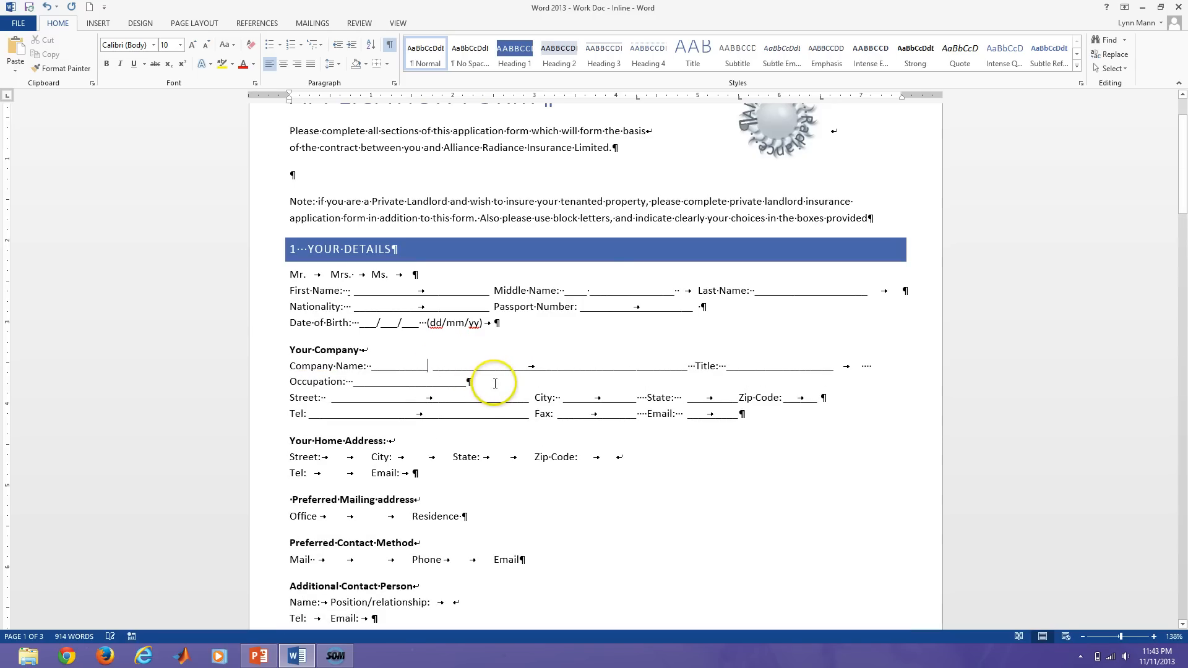
key(BackSpace)
key(BackSpace)
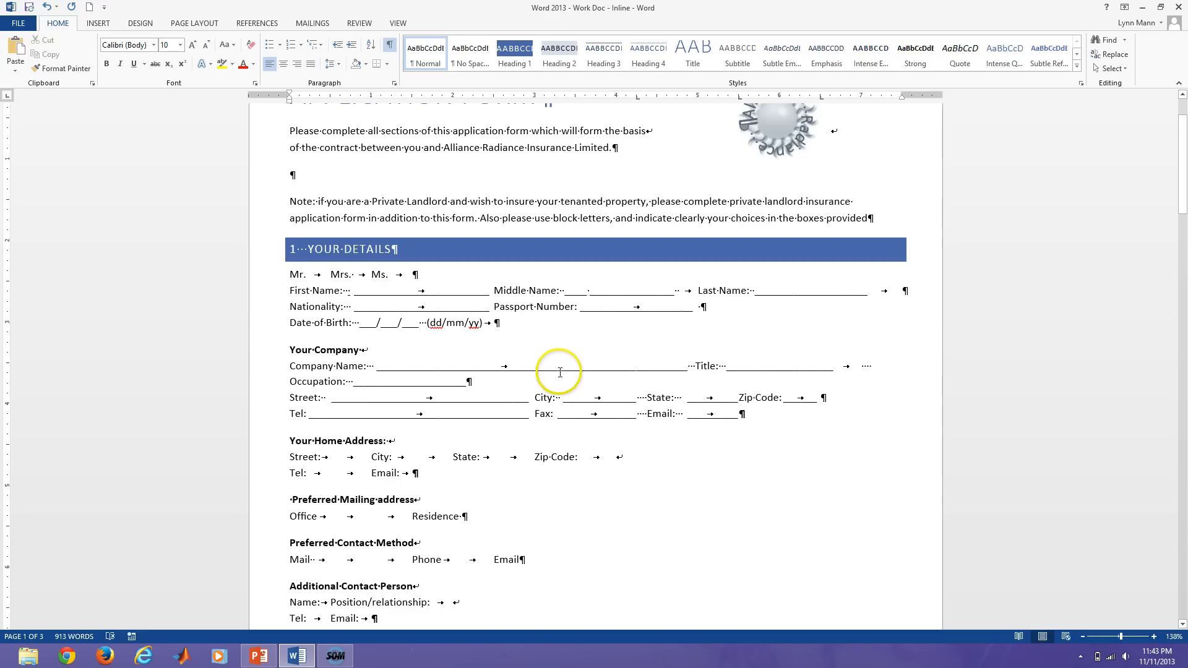
click(510, 370)
key(Delete)
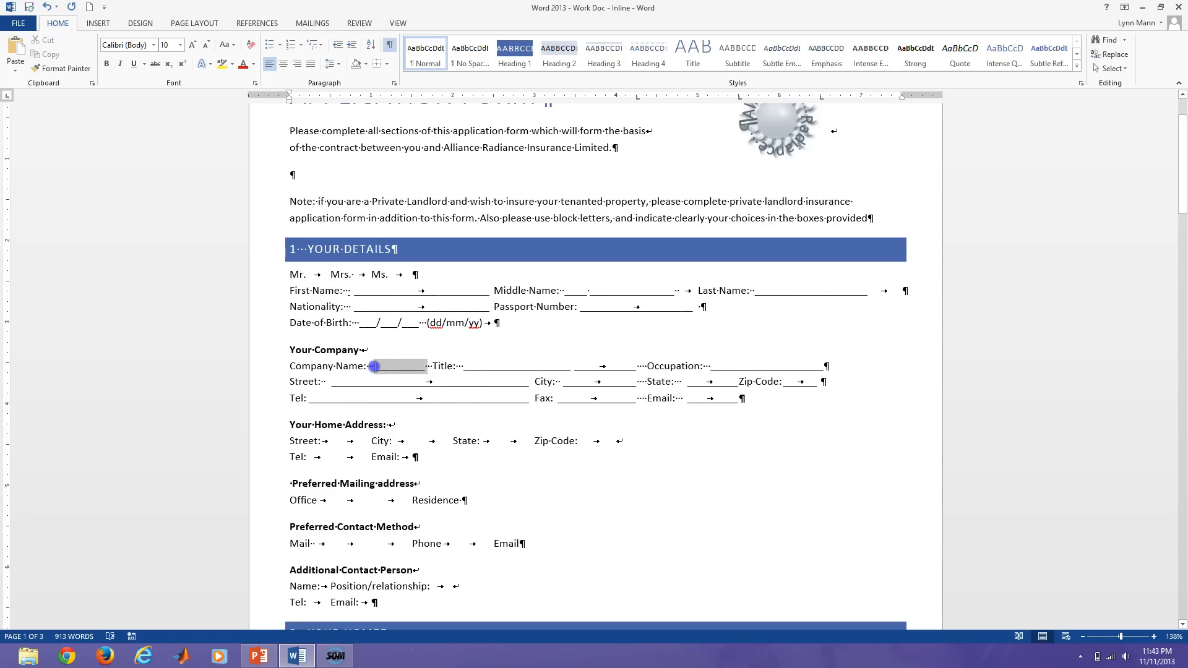
key(Delete)
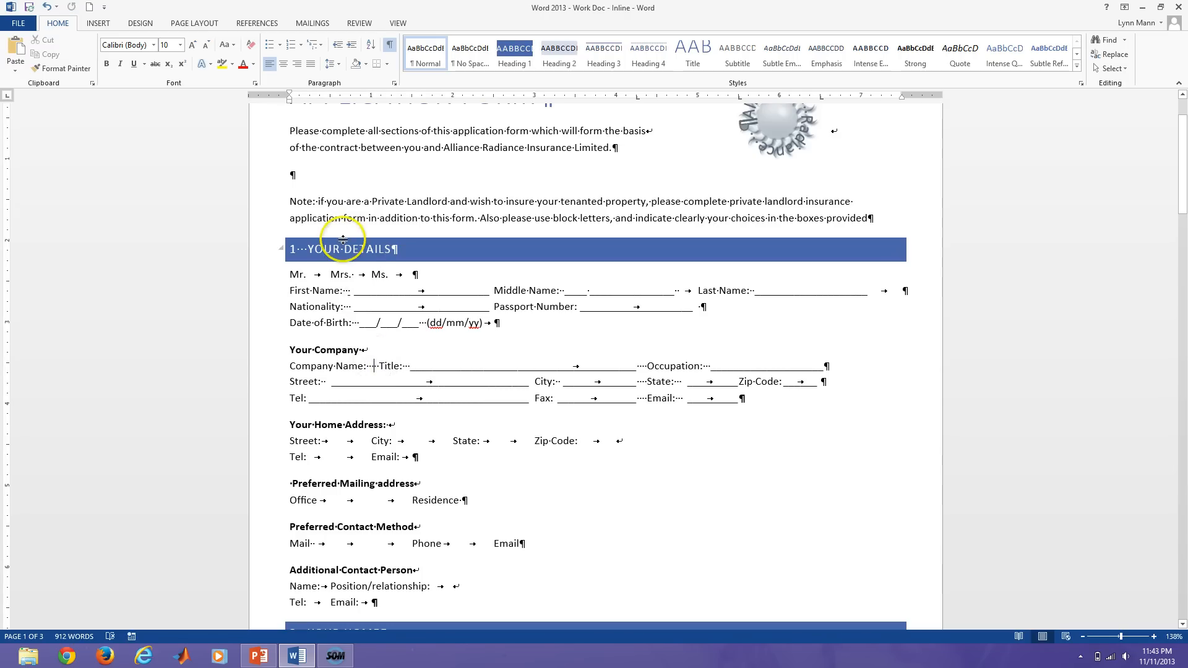
key(ctrl+z)
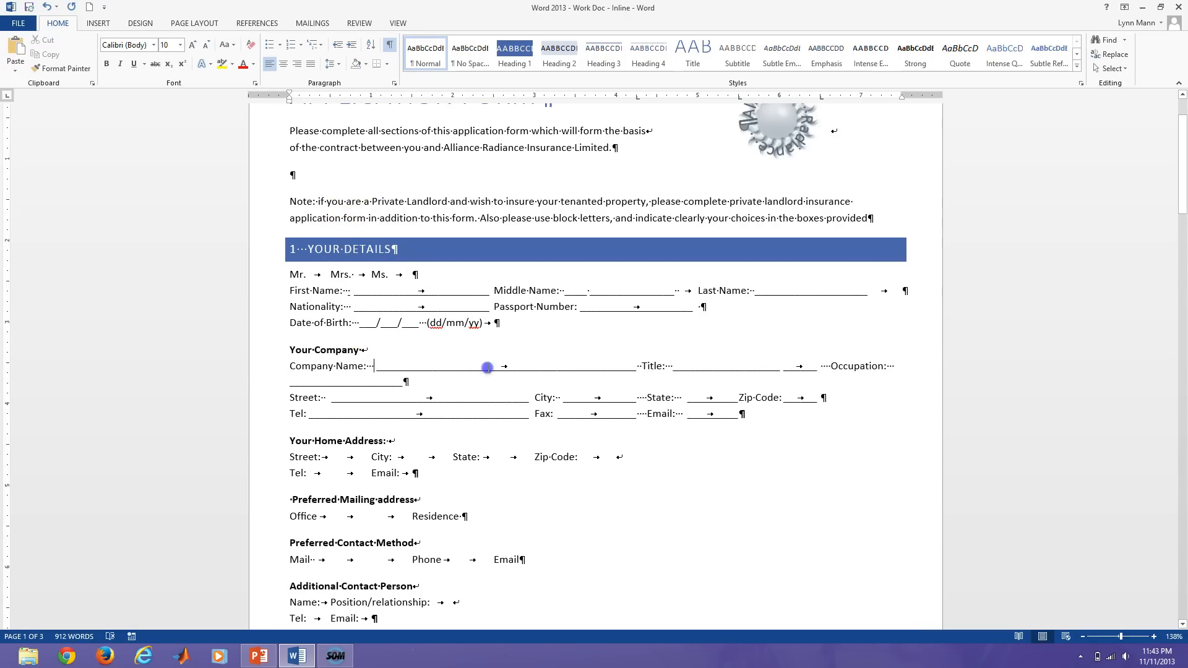
Clear the 4.25, 5.5 and 6.5-inch tab stops from the Company Name blank.
drag(487, 367, 563, 367)
click(392, 85)
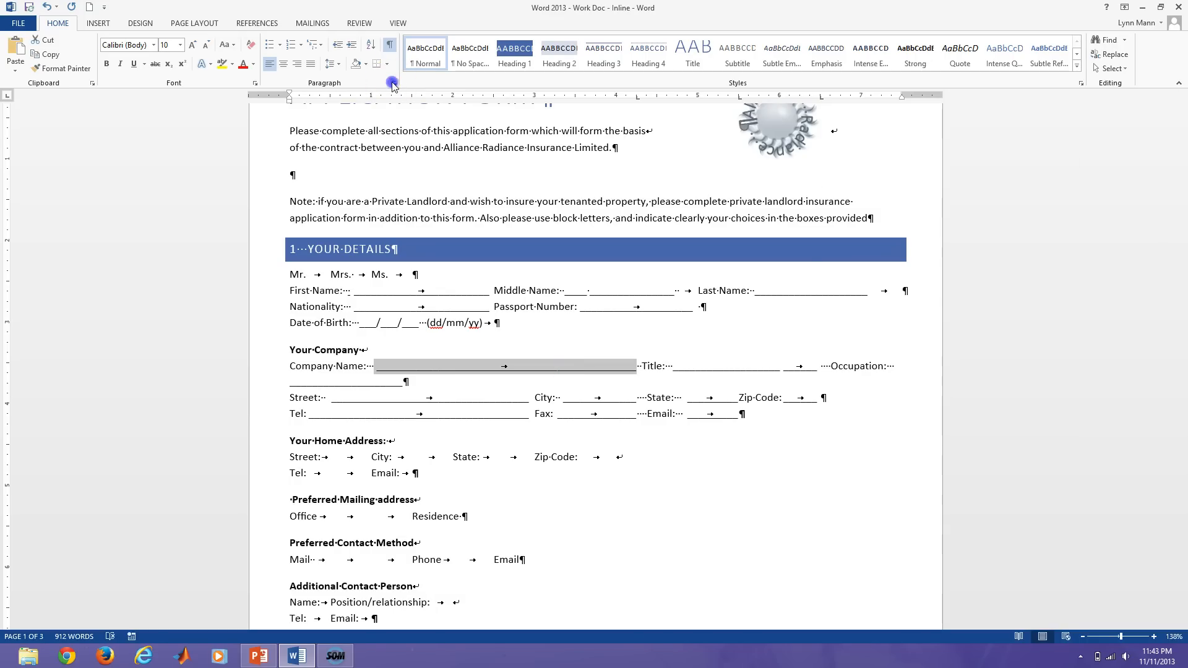
click(854, 427)
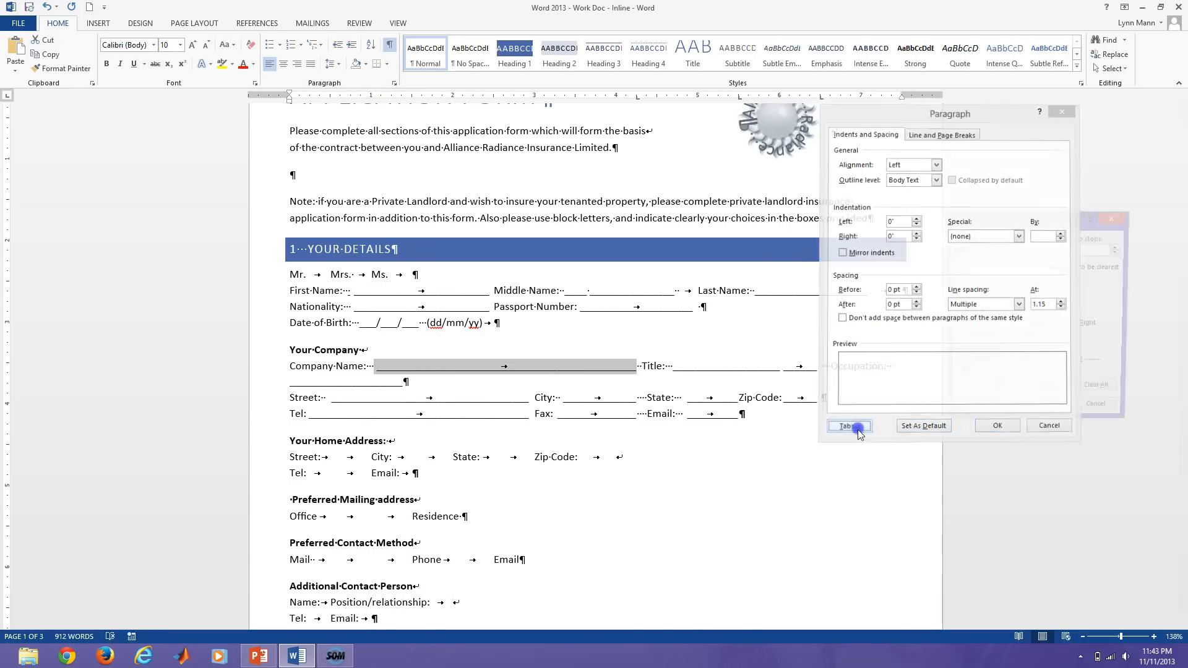
click(1049, 393)
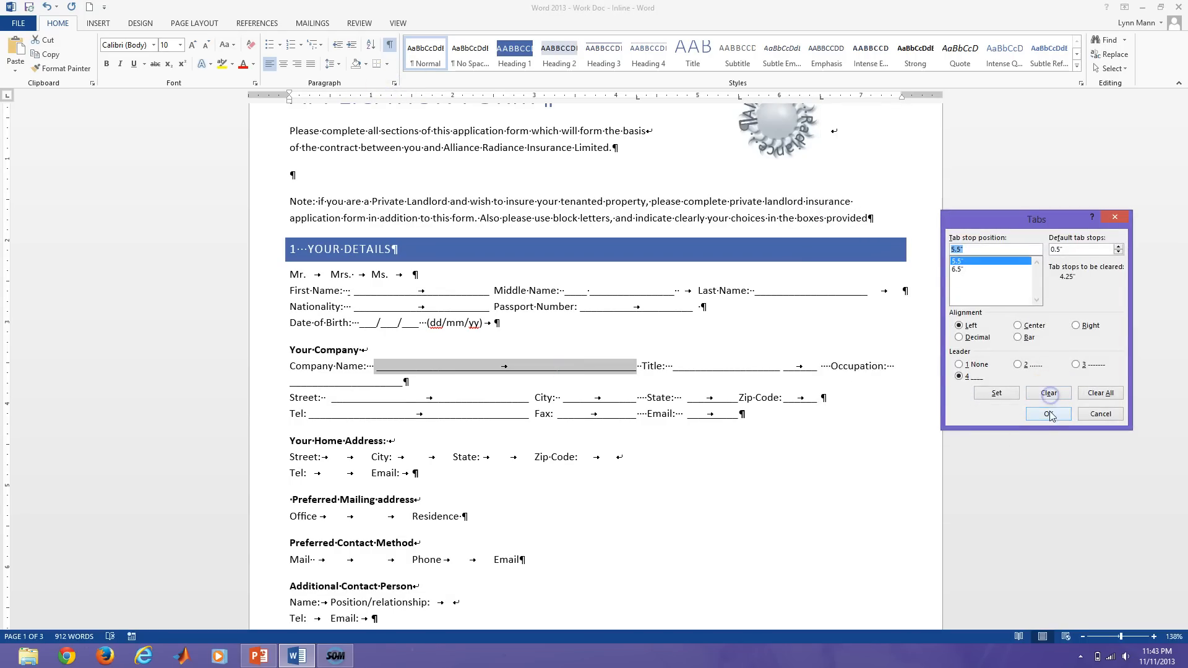
click(1048, 414)
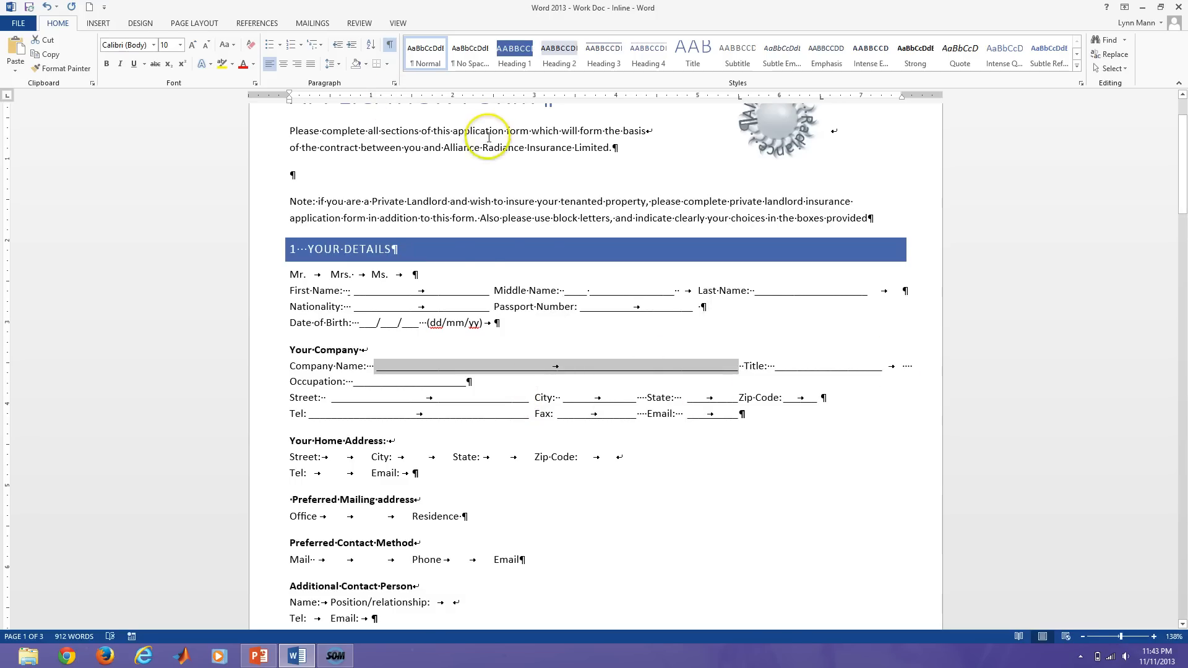
click(395, 83)
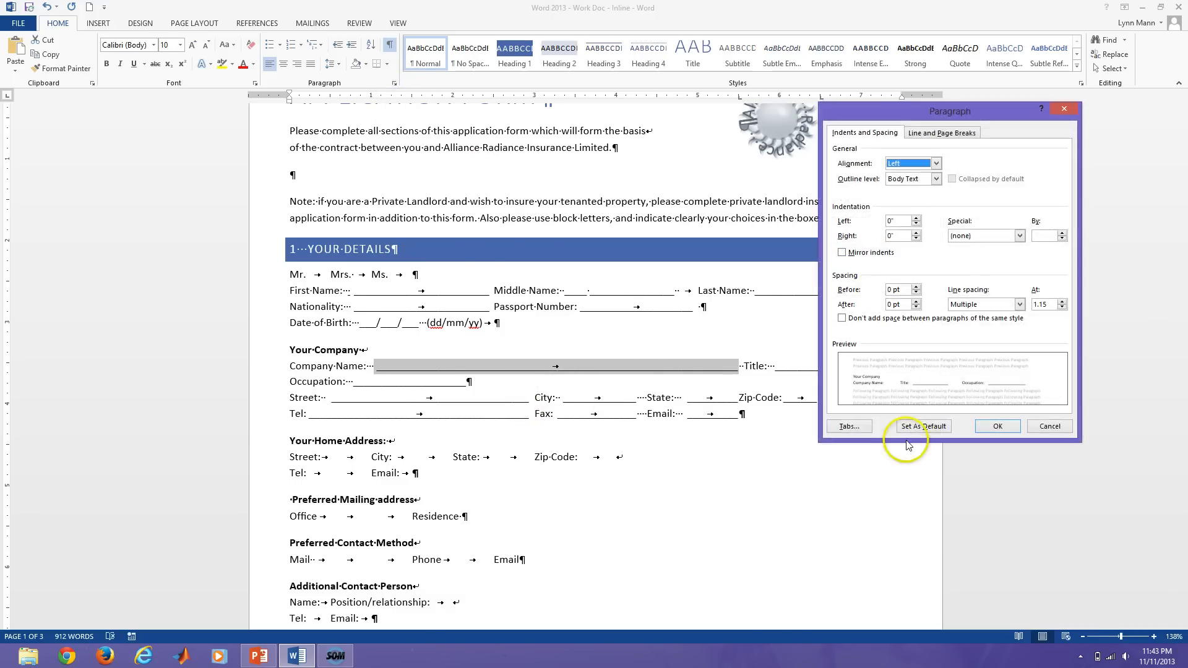
click(860, 425)
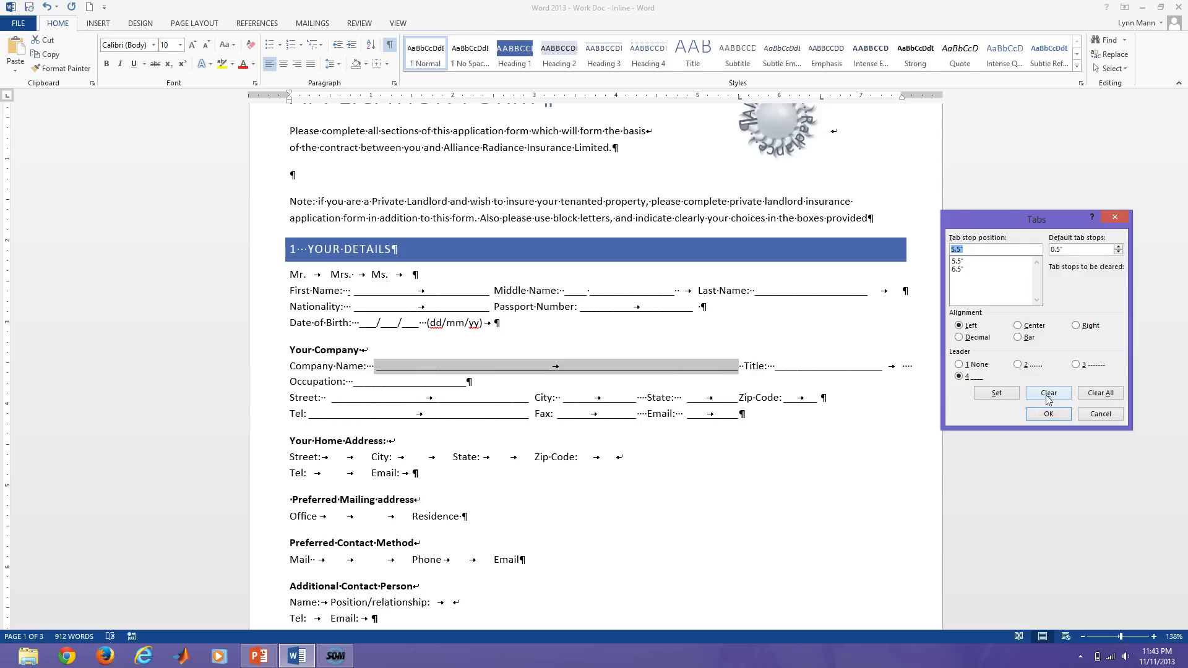
click(1048, 394)
click(1048, 394)
click(1048, 414)
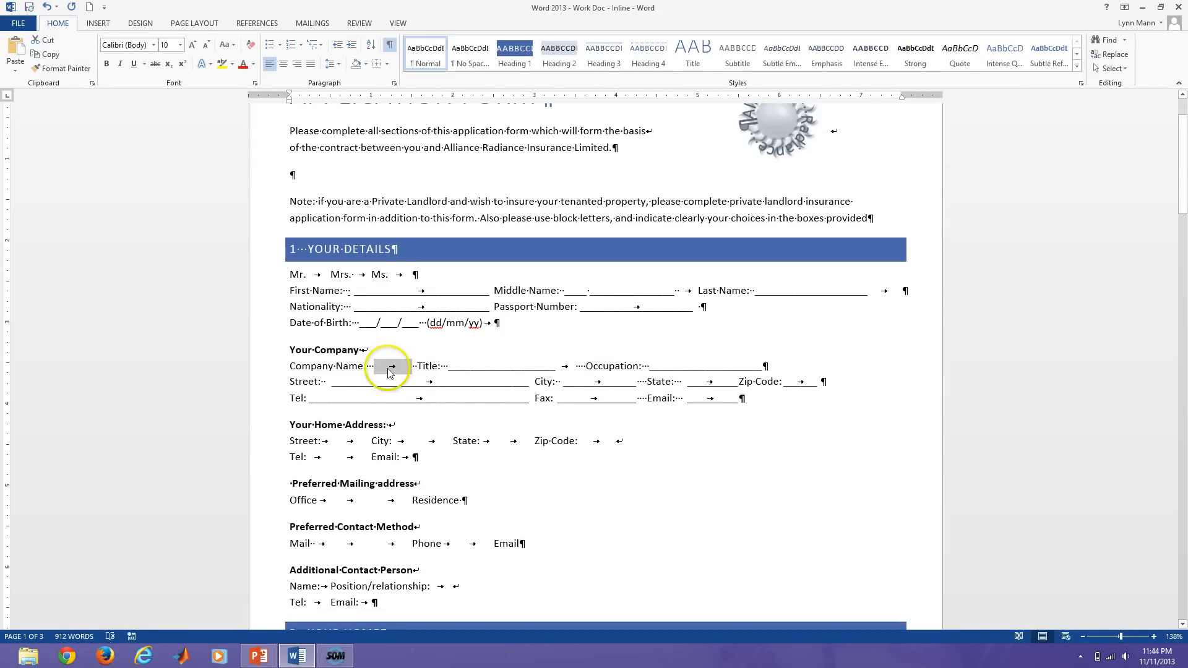
Add a 3-inch underline-leader tab stop to the Company Name blank.
click(394, 83)
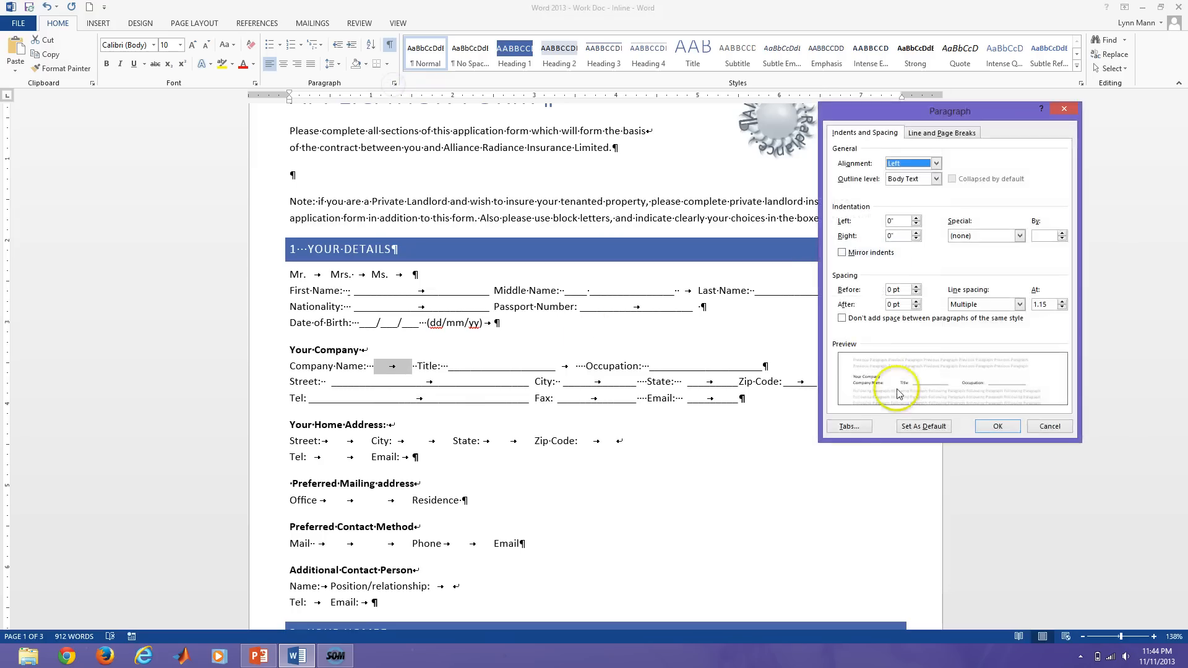
click(854, 425)
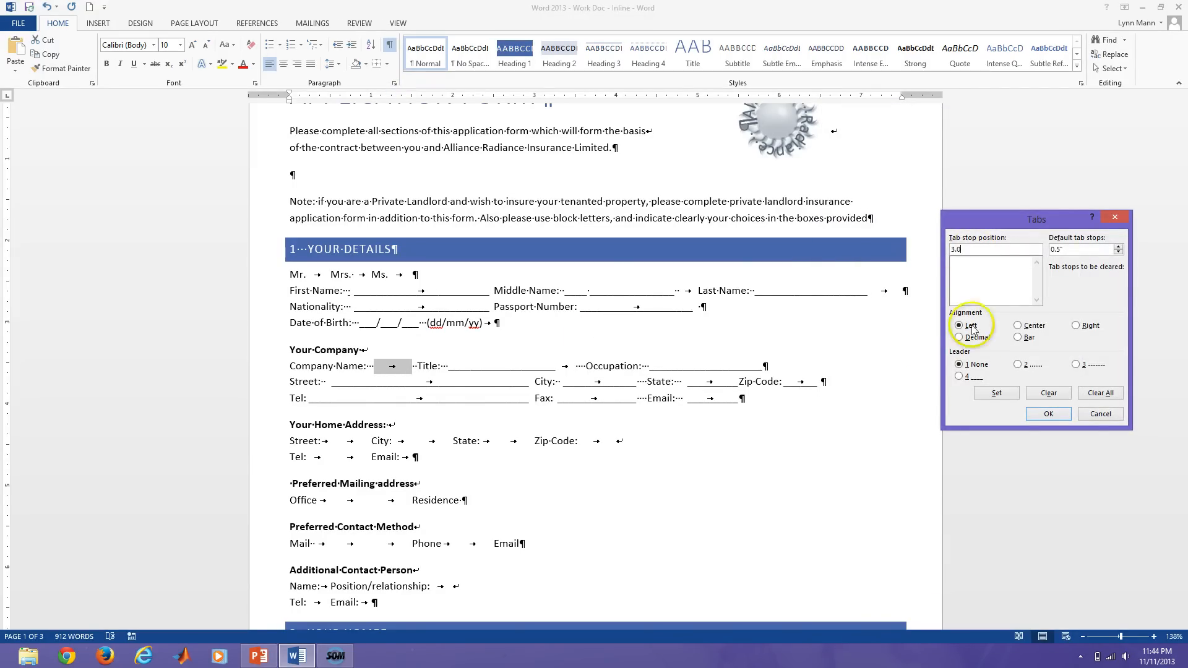
click(958, 377)
click(997, 394)
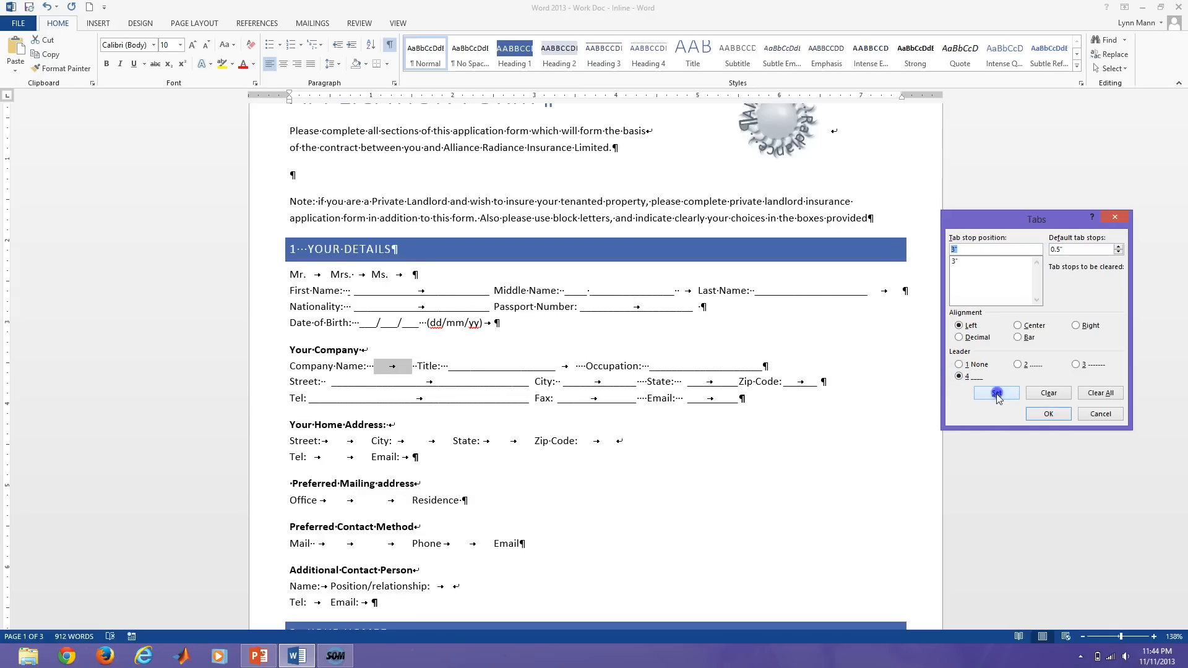
click(1048, 414)
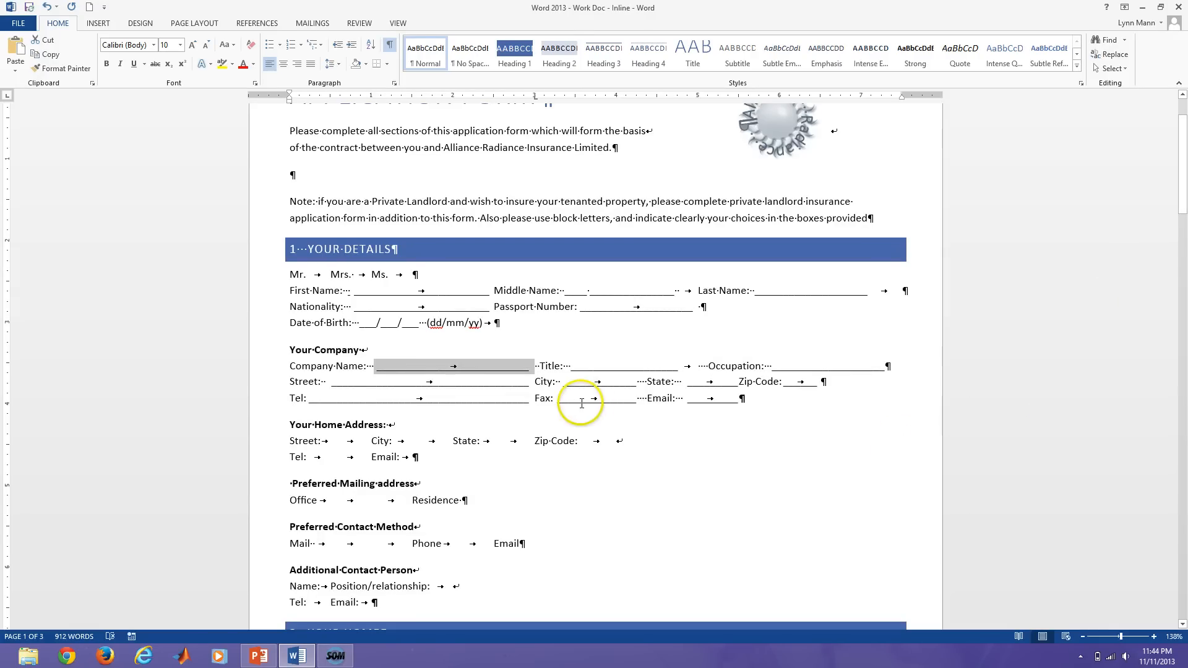
click(519, 421)
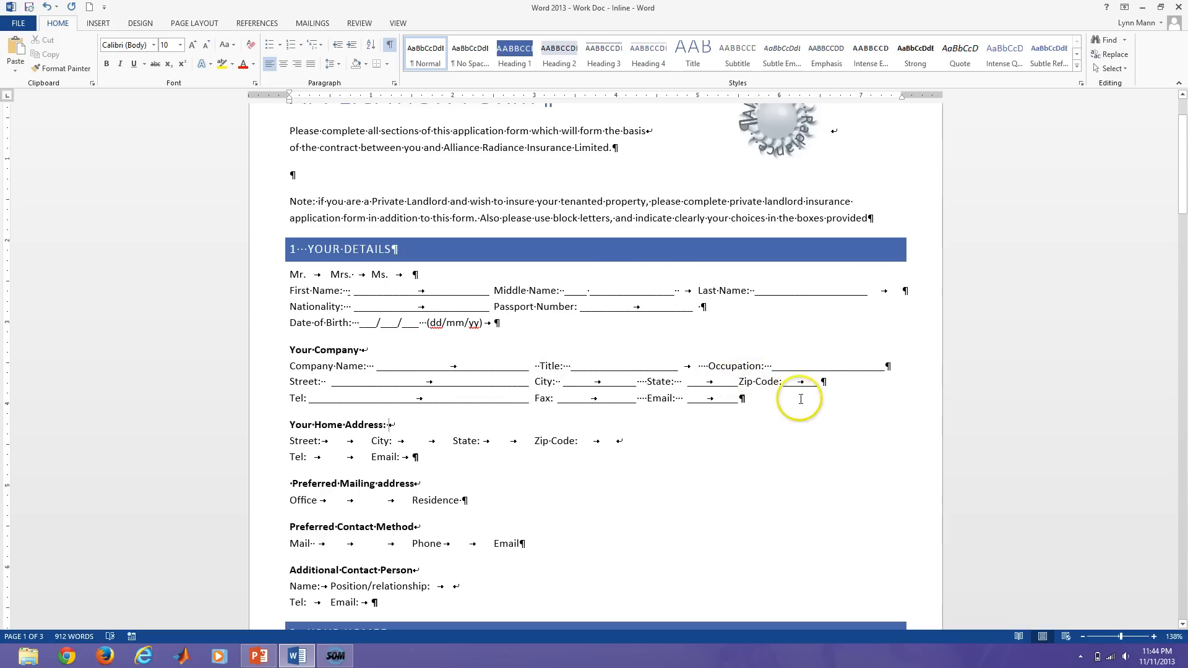
Insert a White Square (25A1) symbol before Office and select it.
key(ctrl+shift+8)
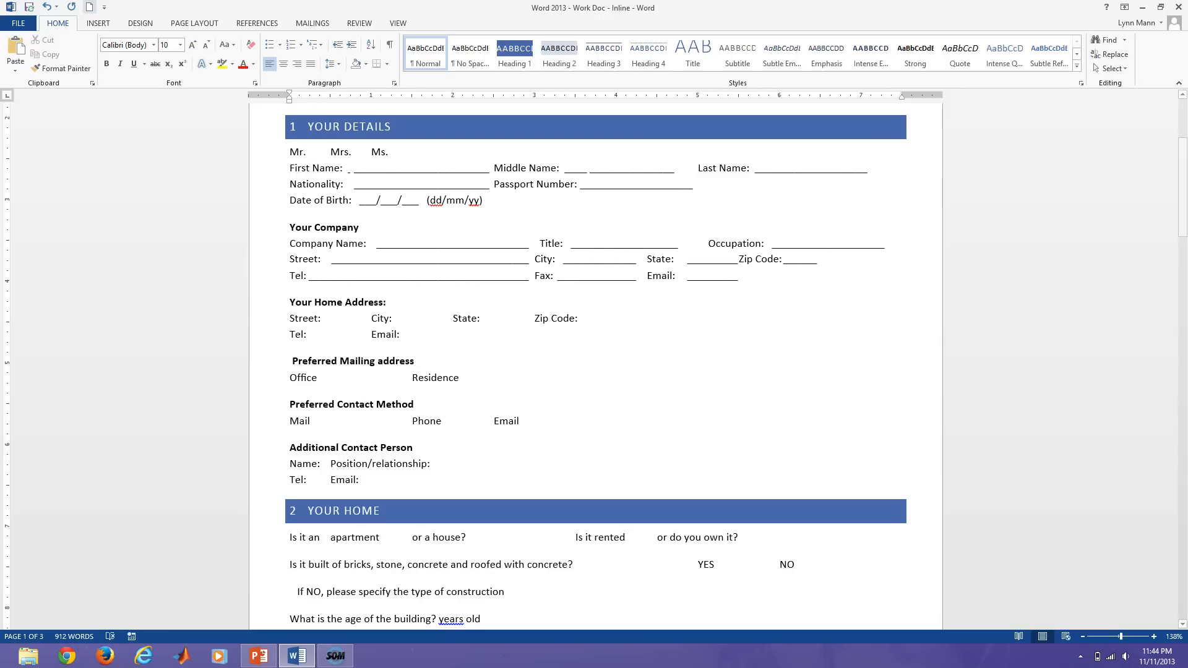
click(99, 25)
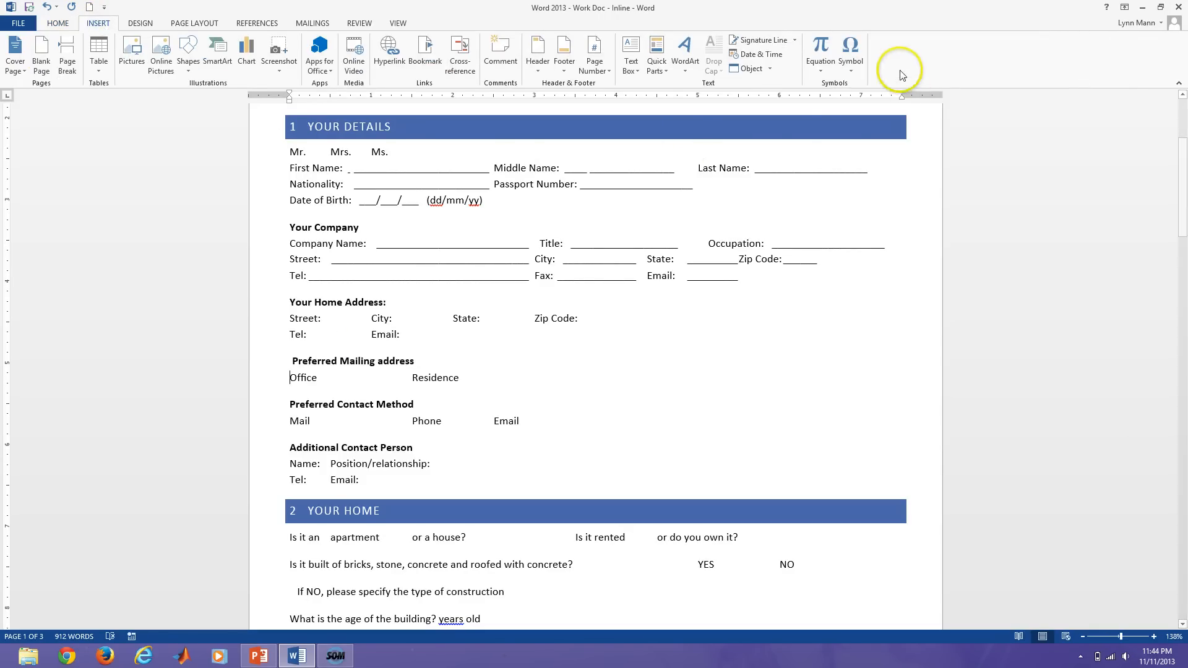
click(851, 67)
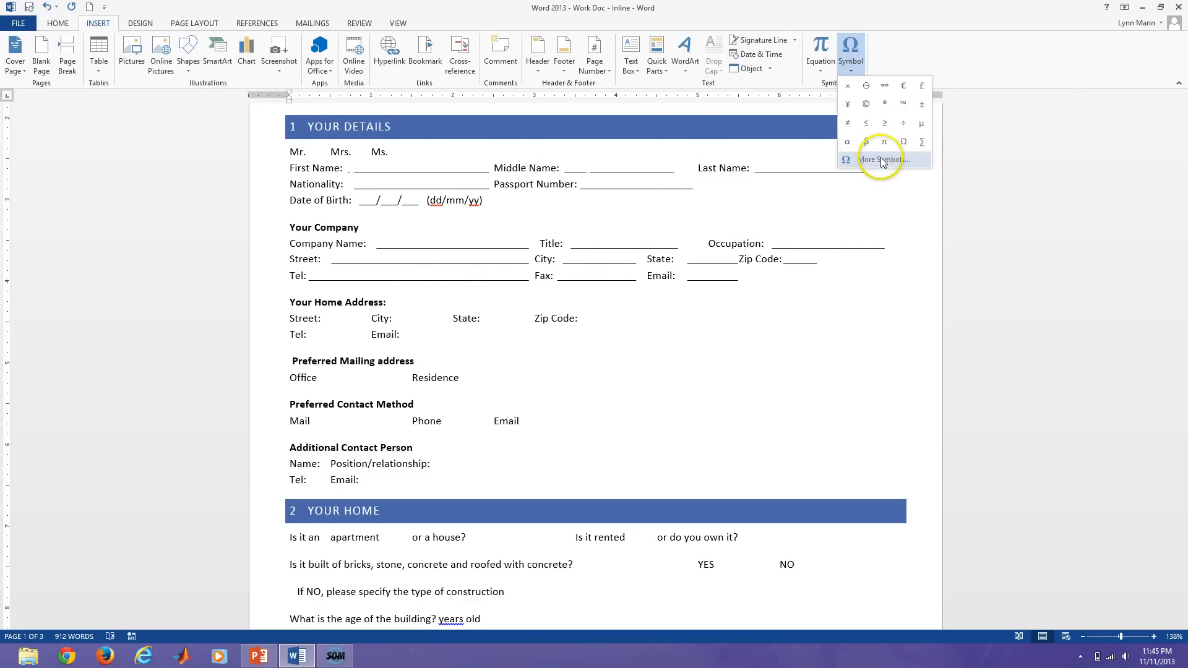
click(879, 159)
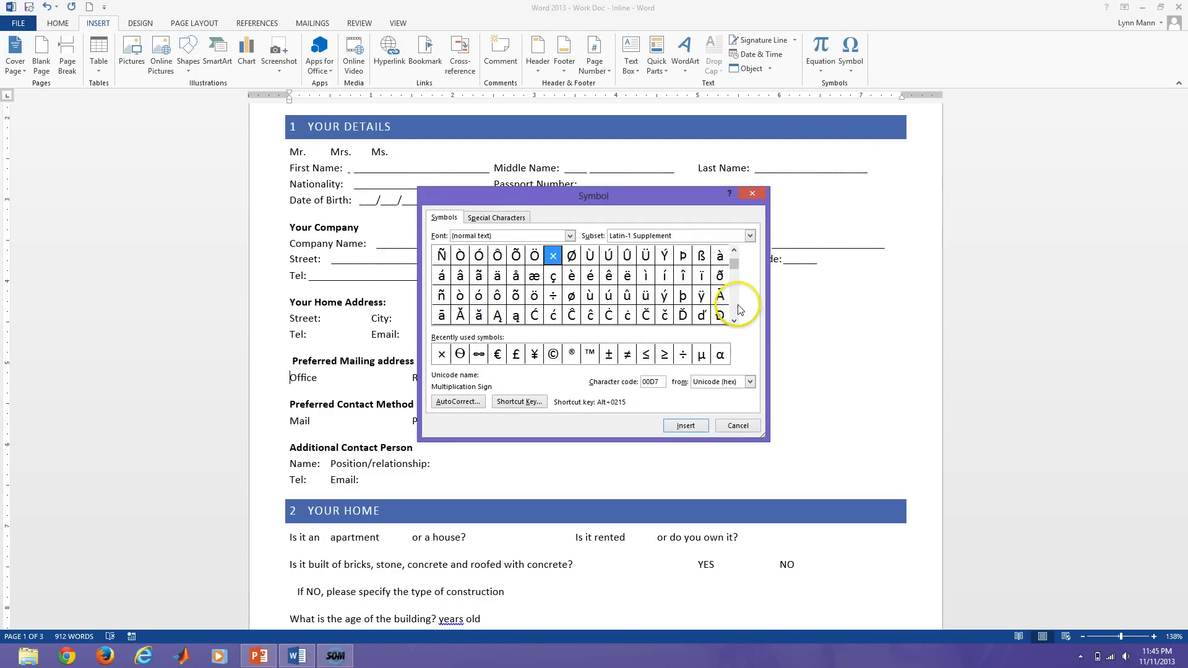
drag(737, 314, 737, 325)
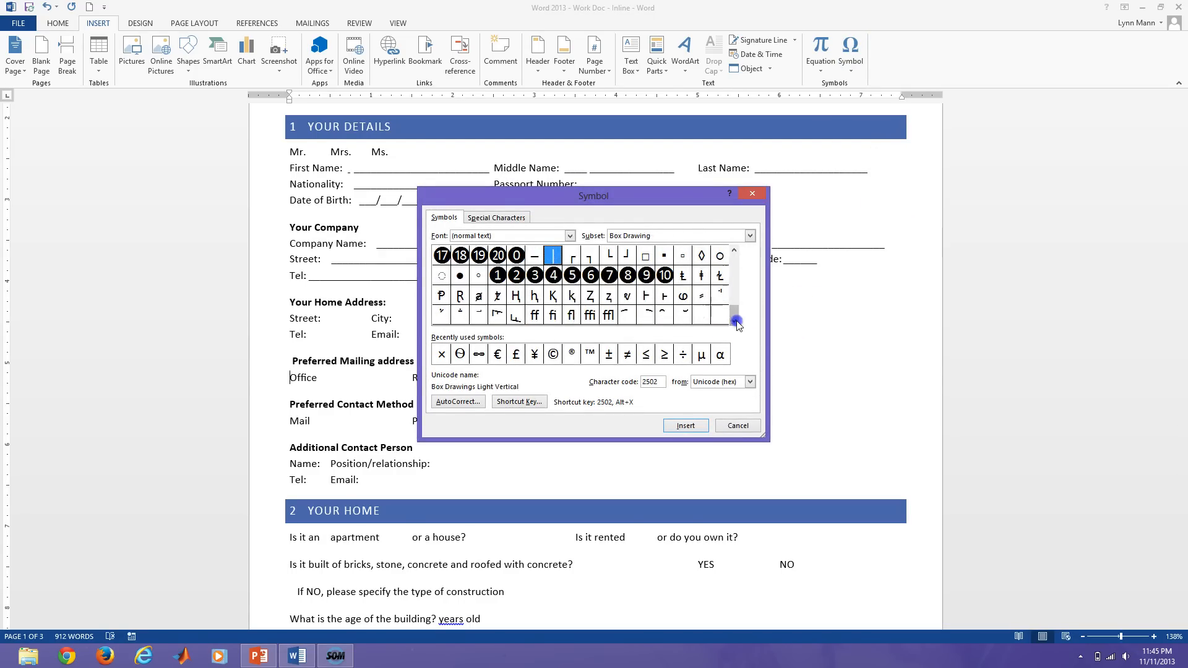
click(646, 257)
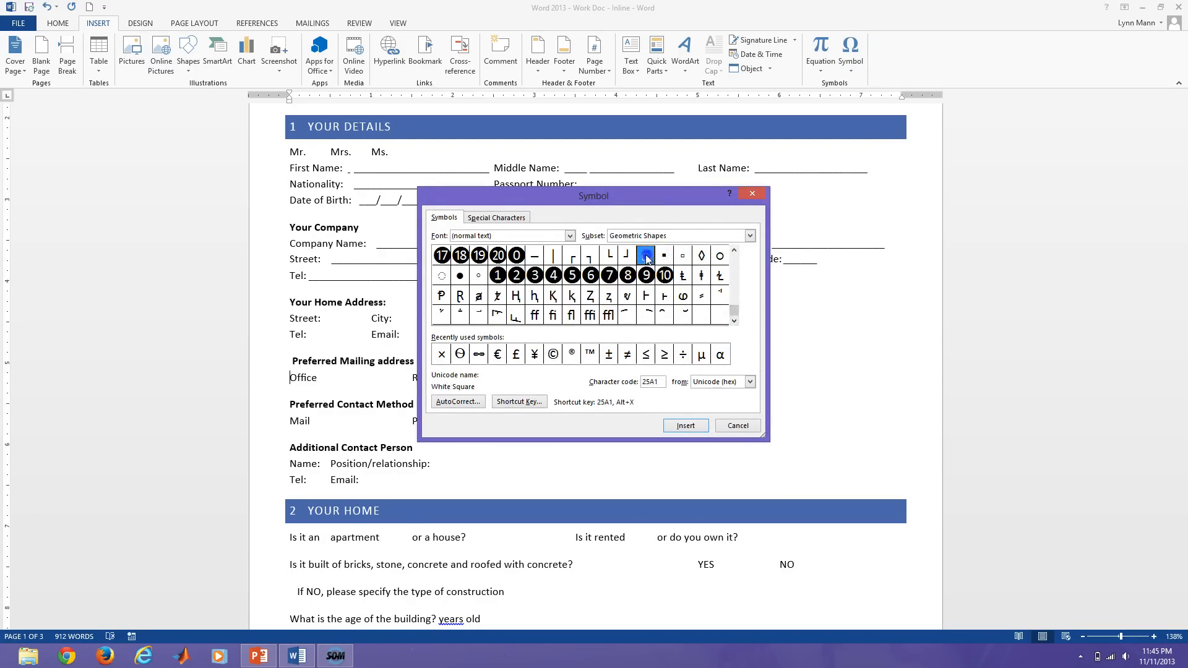
click(685, 424)
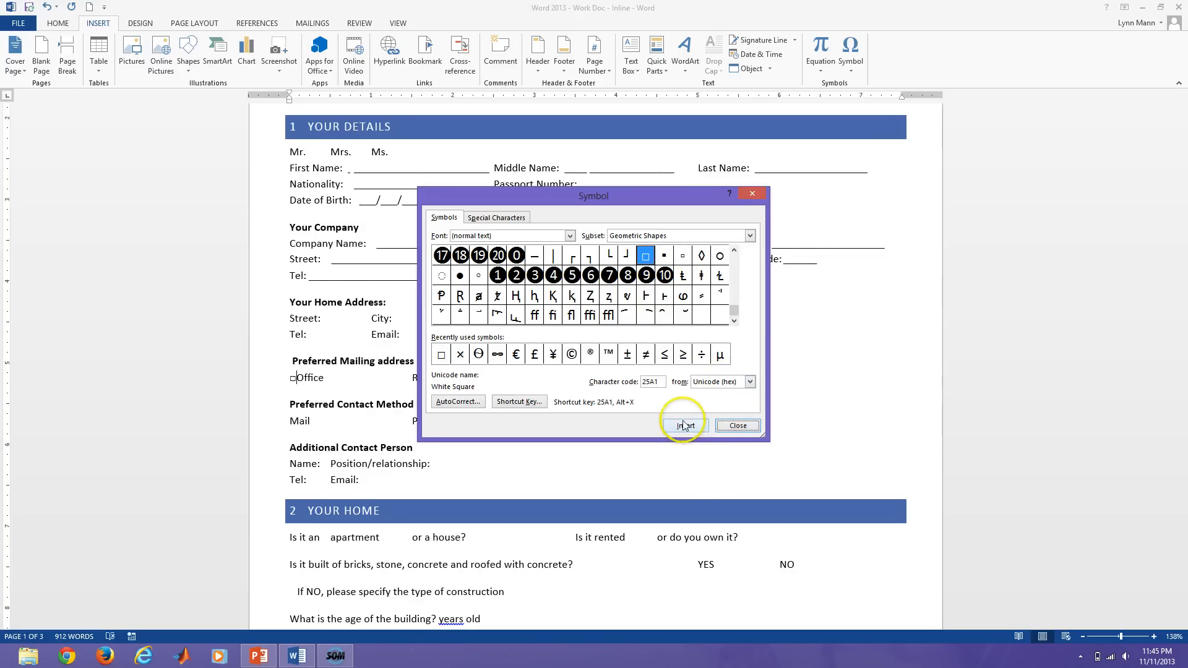
click(737, 426)
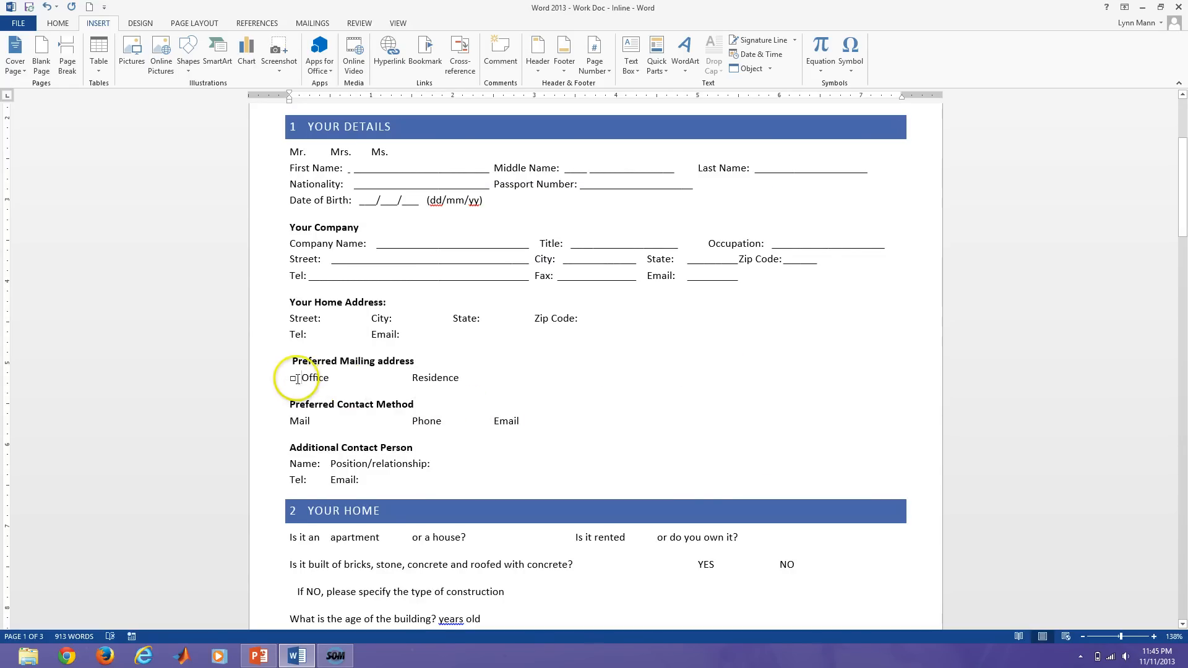
drag(297, 379, 291, 378)
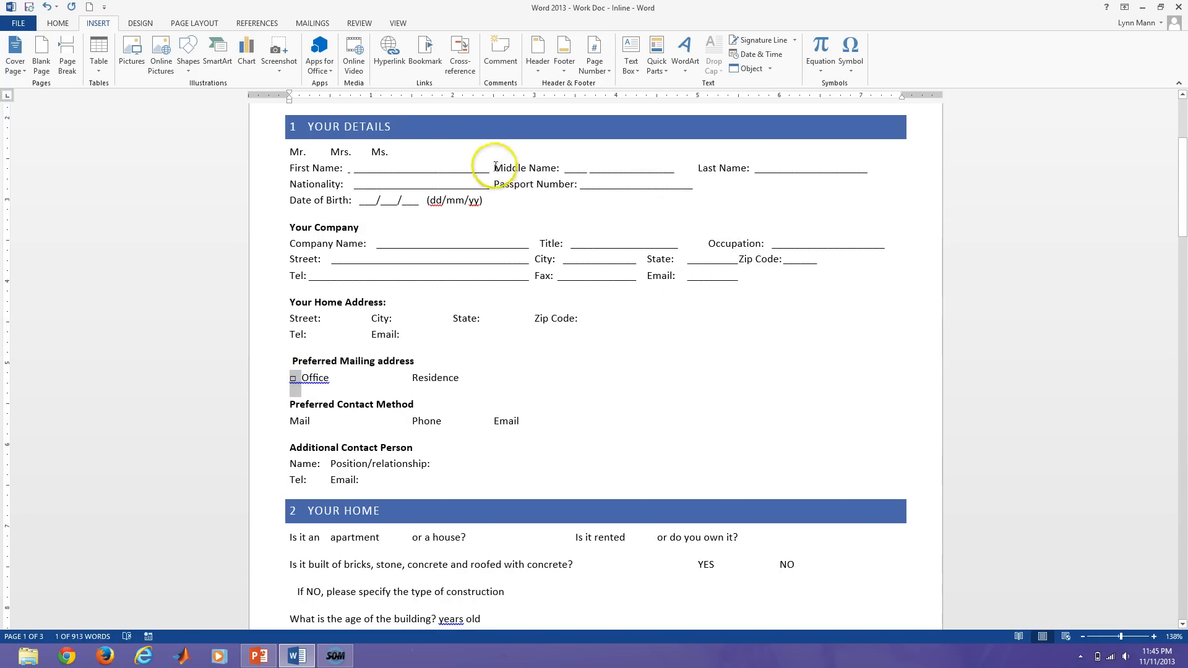
Enlarge the checkbox to 16 pt and paste copies before Residence, Mail, Phone and Email.
click(57, 22)
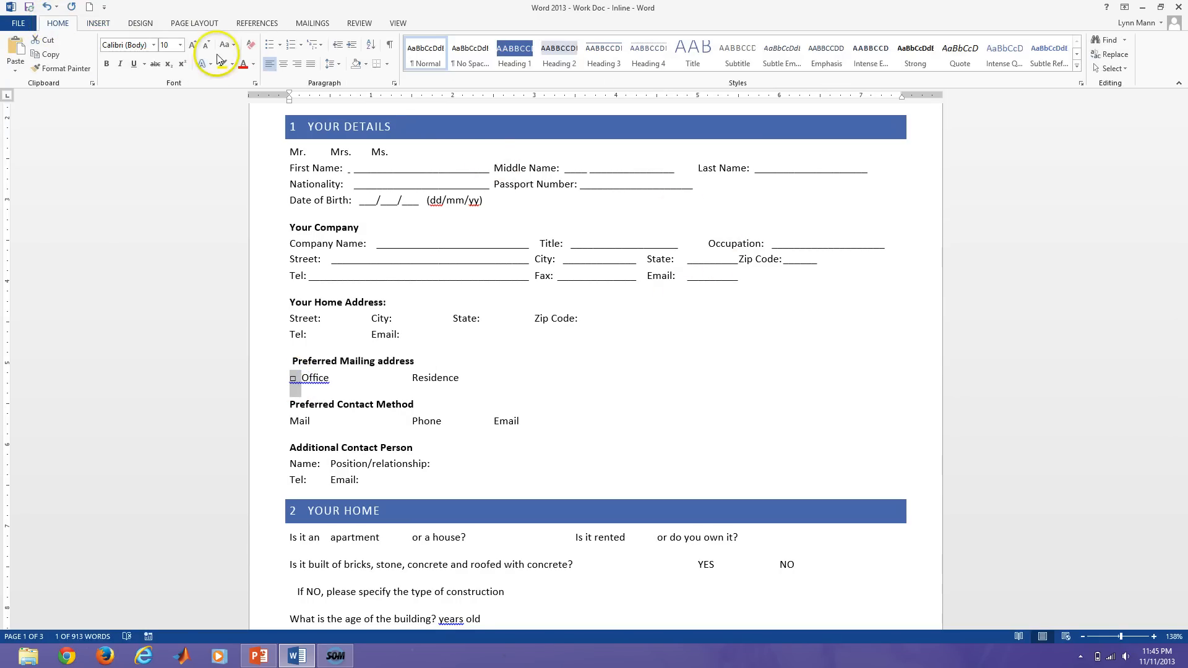
click(192, 45)
click(192, 46)
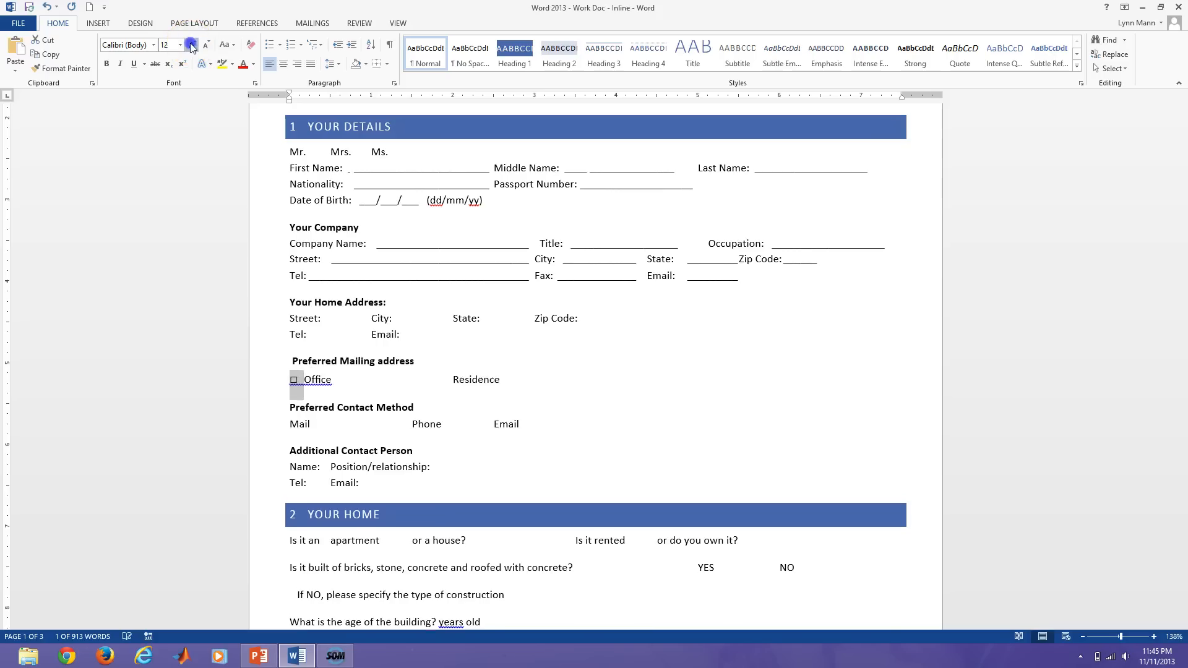
click(192, 46)
click(192, 46)
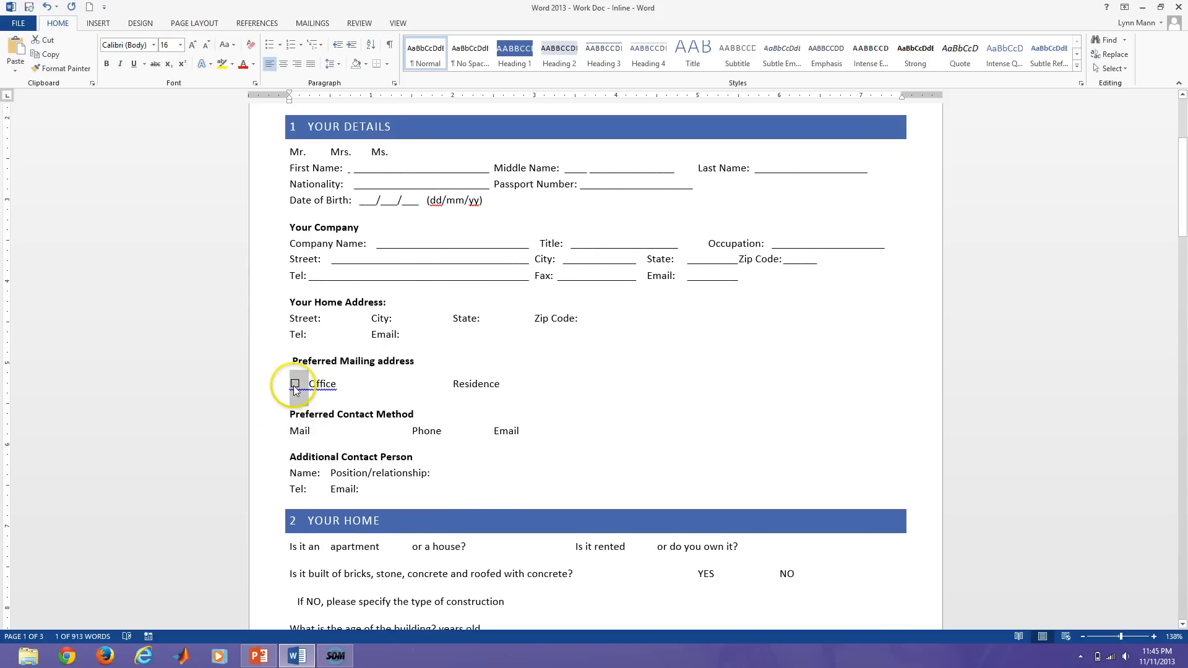
click(452, 383)
text(☐)
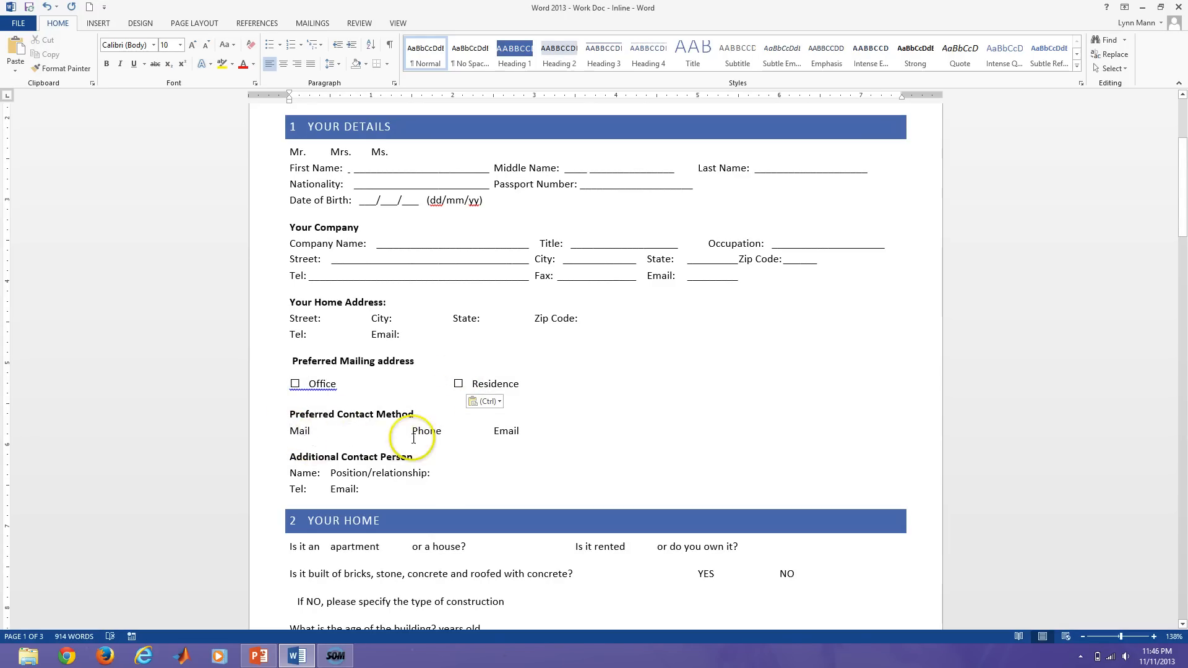
text(☐)
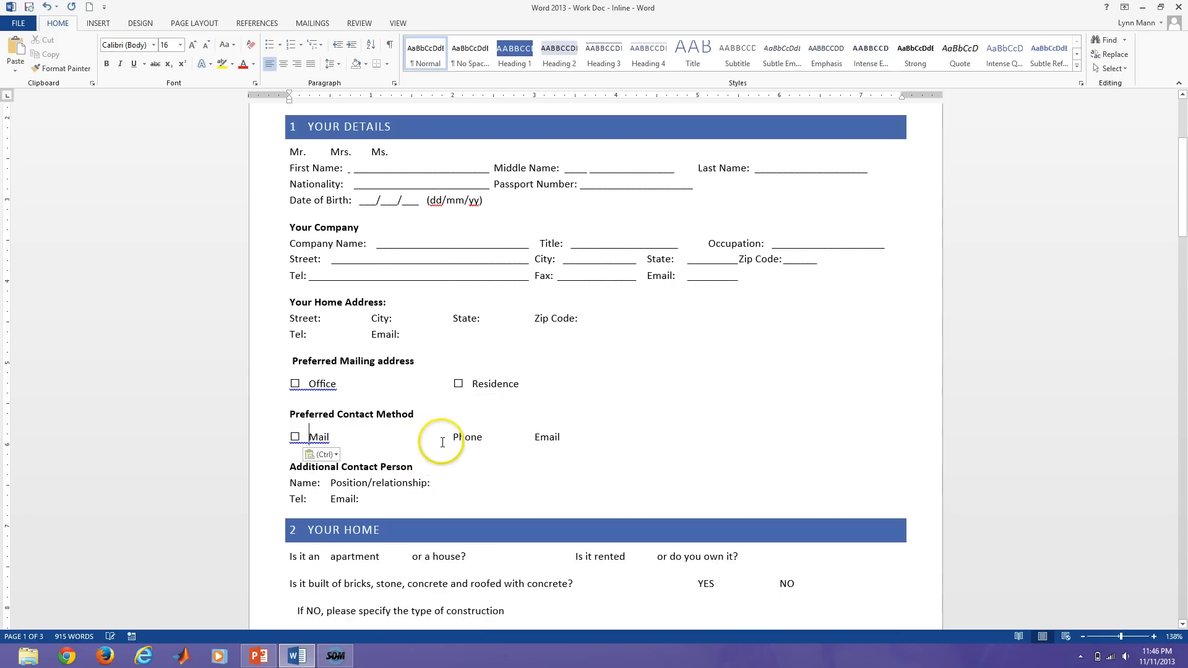
key(ctrl+v)
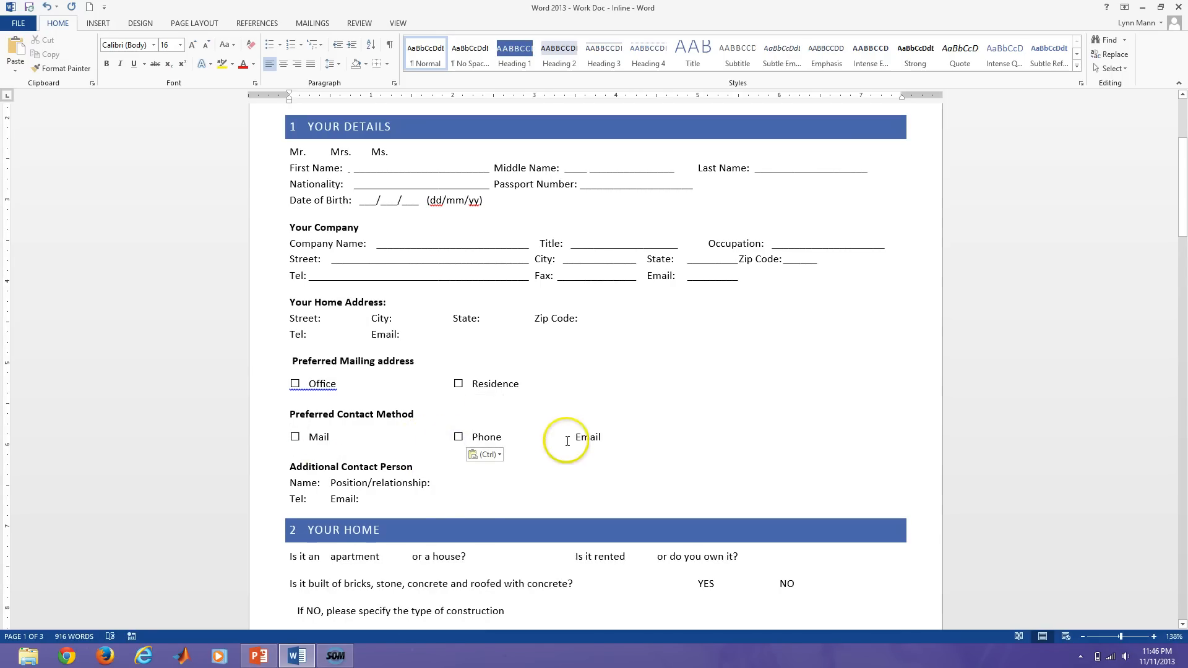
click(575, 438)
key(ctrl+v)
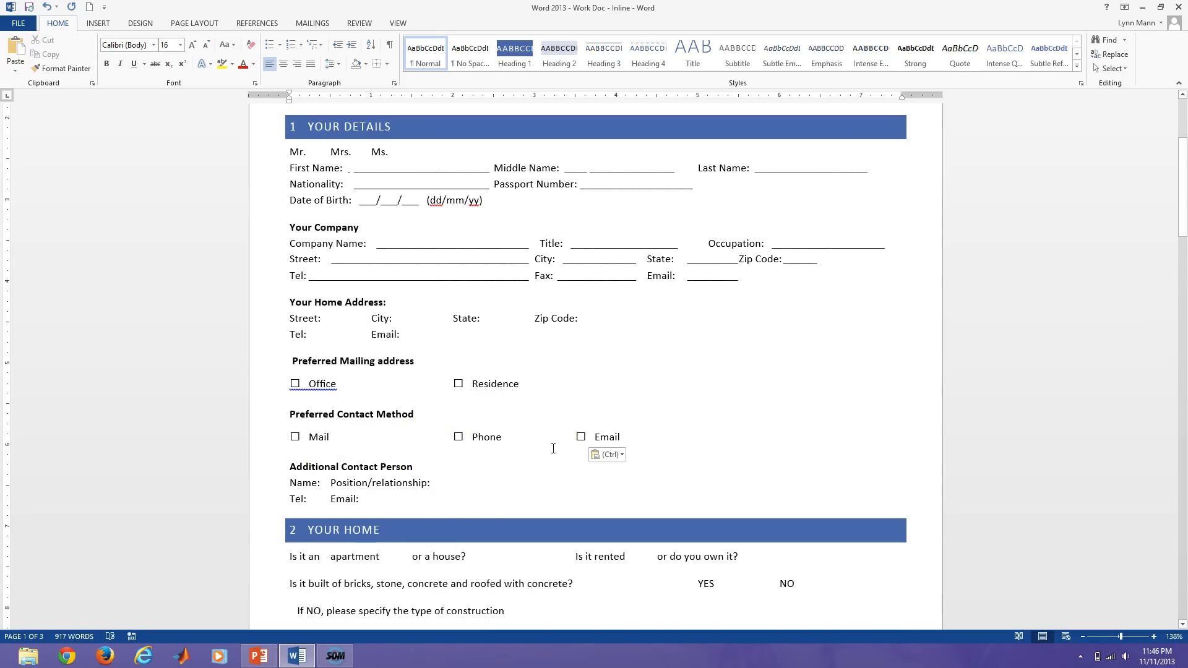
Paste checkboxes before YES, NO, apartment, or a house?, Is it rented and or do you own it?
scroll(555, 455, down, 3)
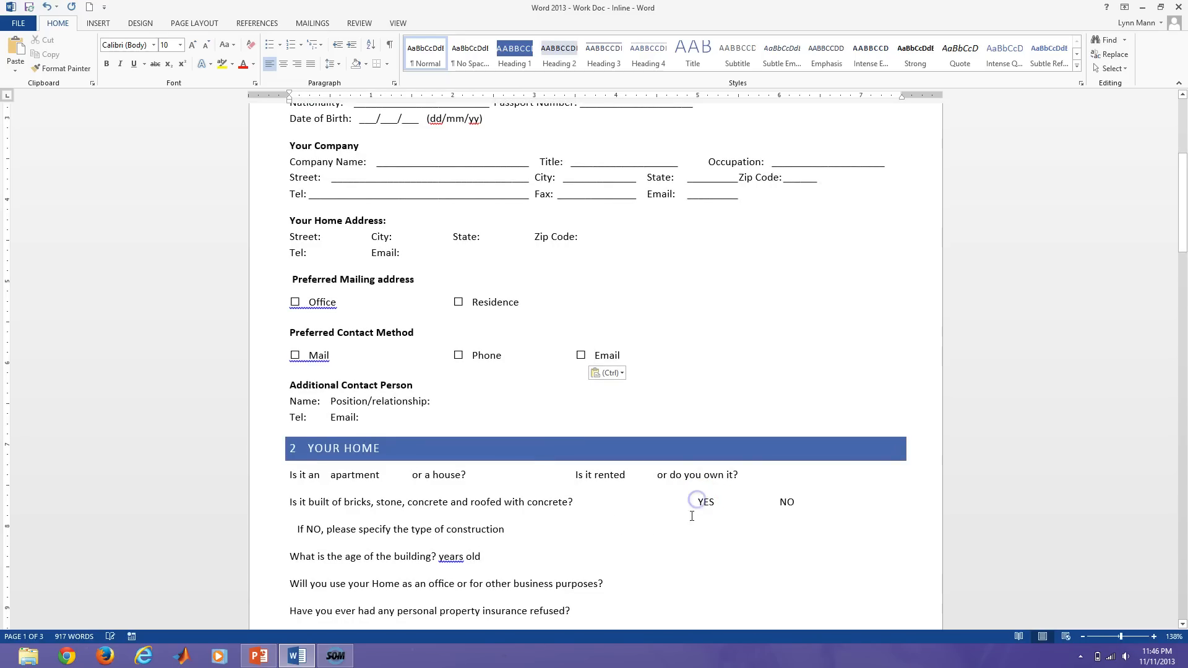
text(☐)
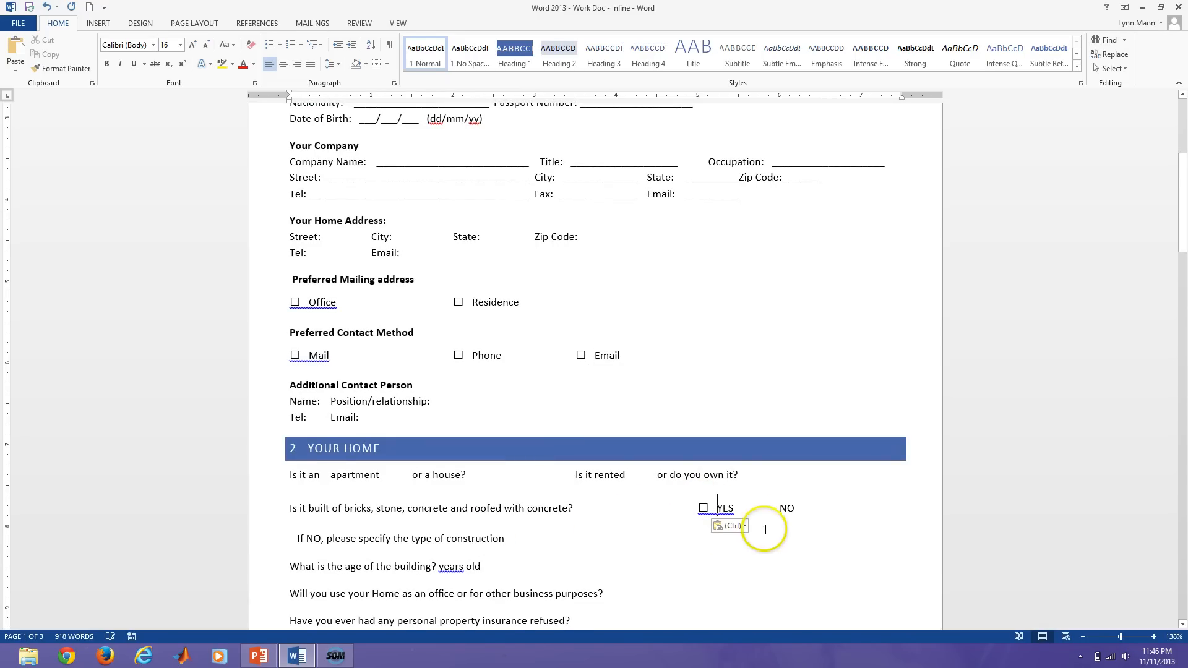
key(ctrl+v)
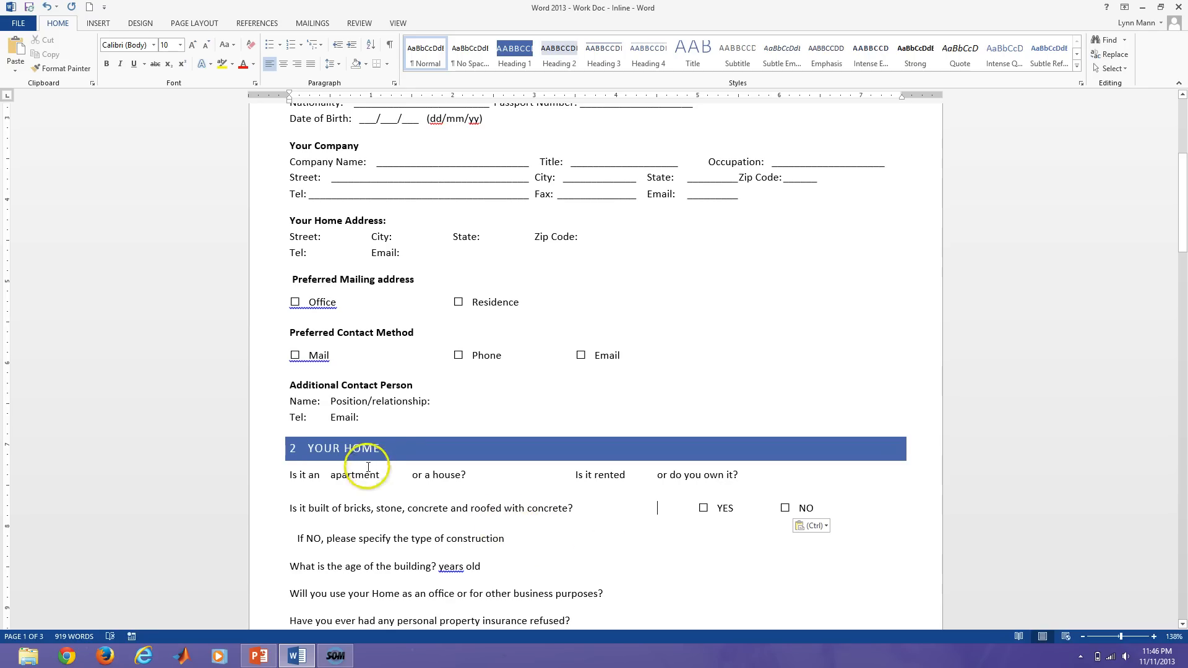
click(331, 476)
key(ctrl+v)
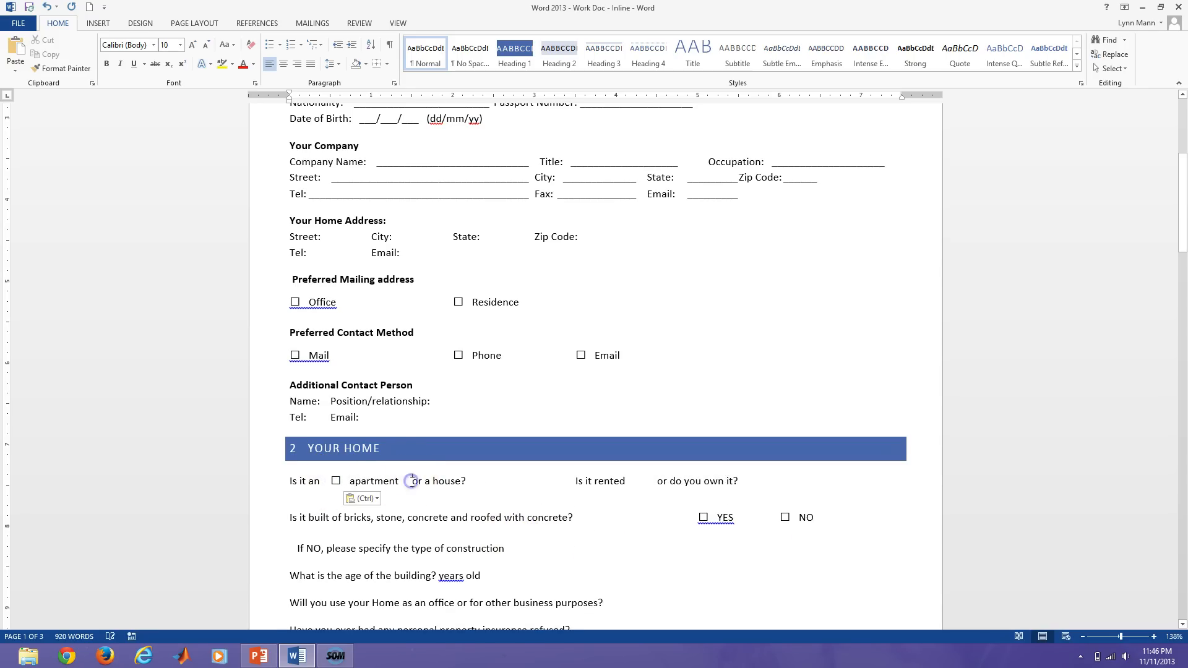
text(☐)
click(577, 481)
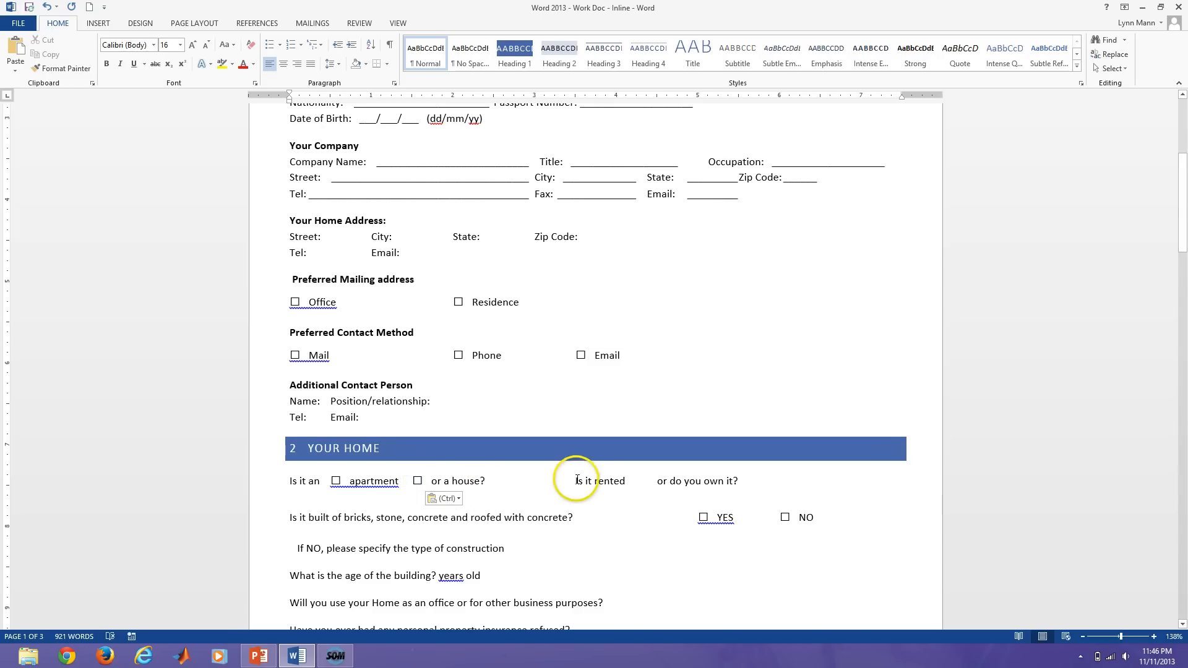
key(ctrl+v)
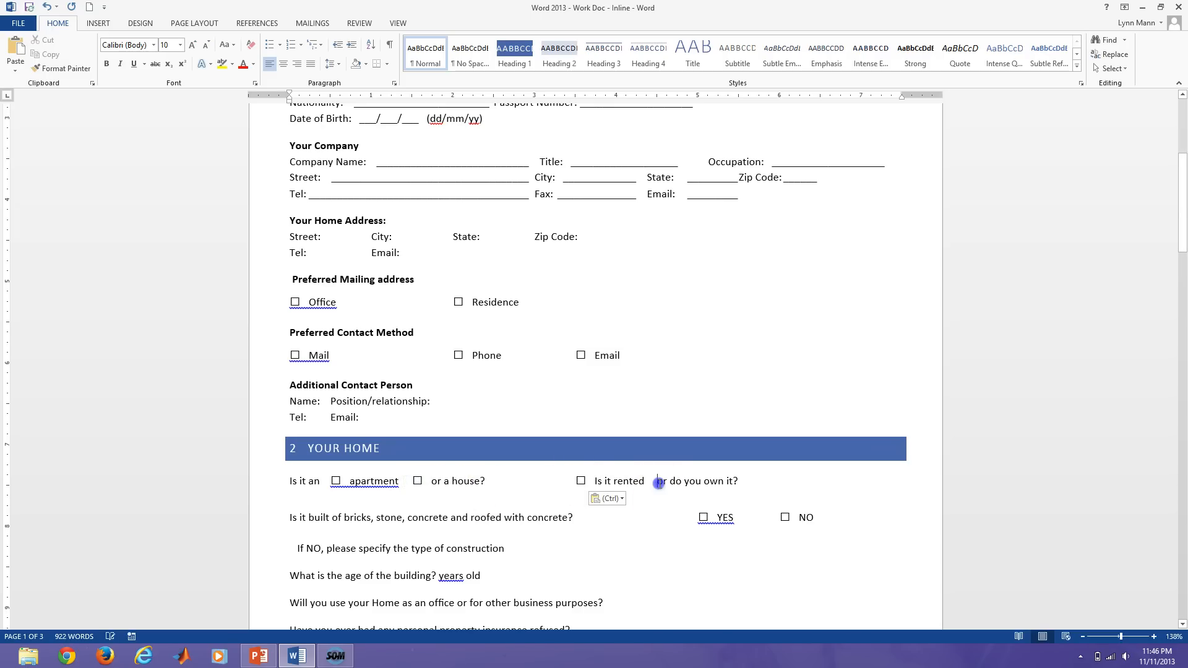
click(659, 482)
key(ctrl+v)
Paste the YES/NO checkbox pair after the purposes?, refused? and months? questions.
scroll(662, 520, down, 2)
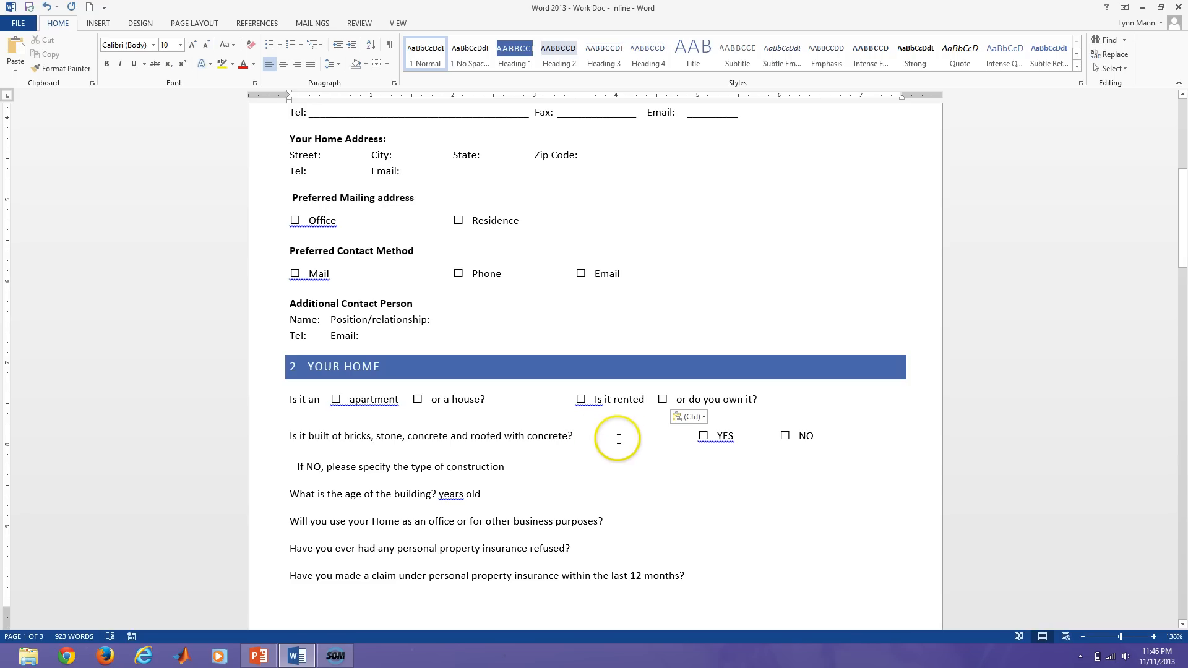
click(685, 440)
drag(684, 440, 815, 440)
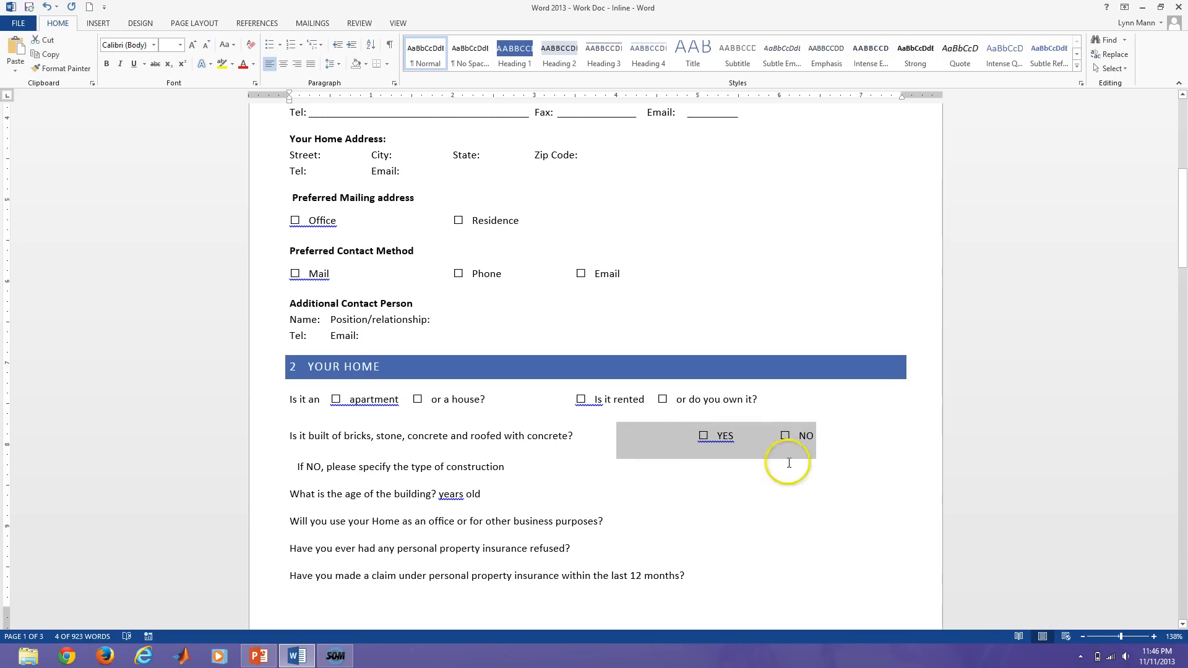
click(626, 516)
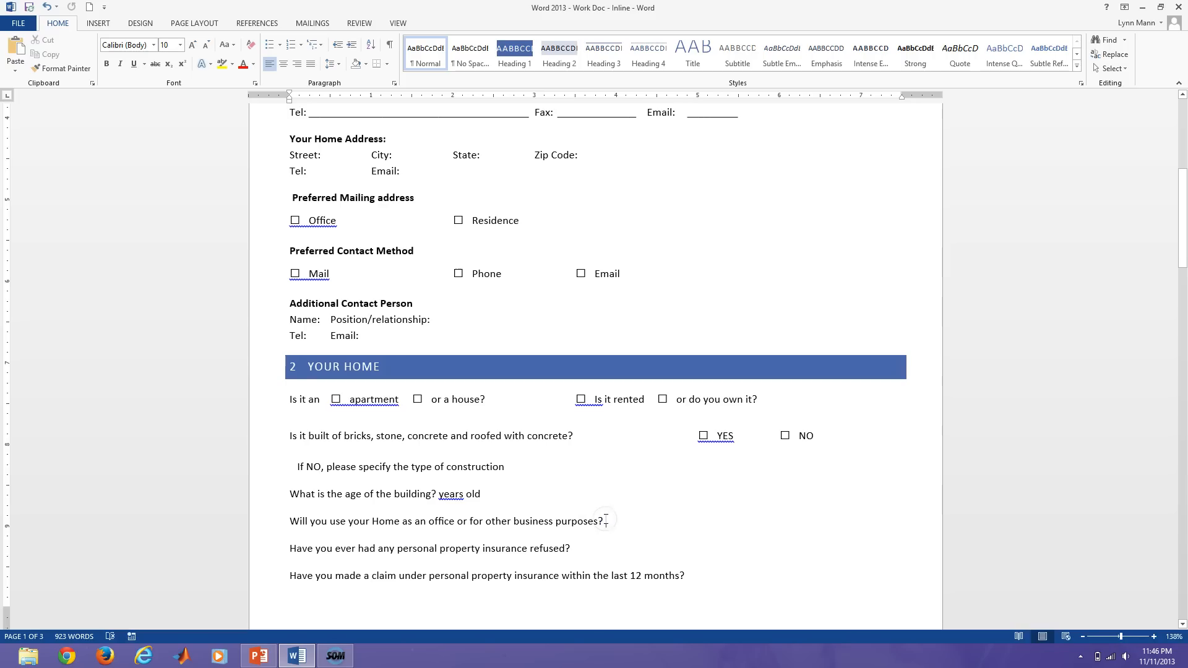
text(☐ YES	☐ NO)
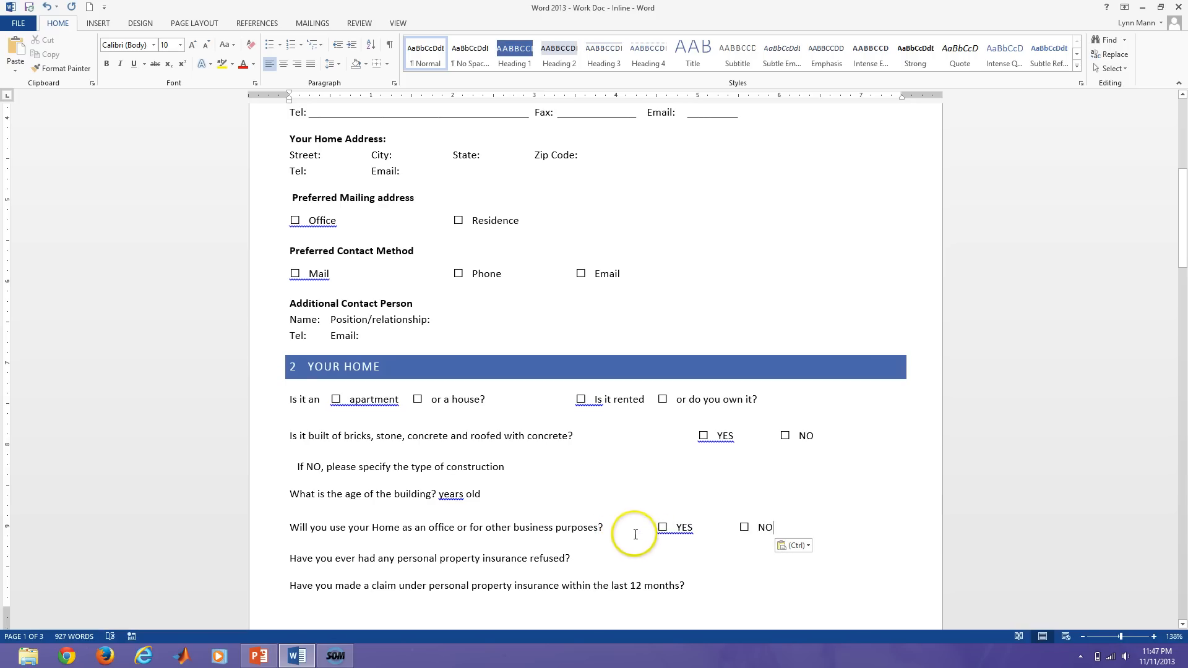
text(☐ YES ☐ NO)
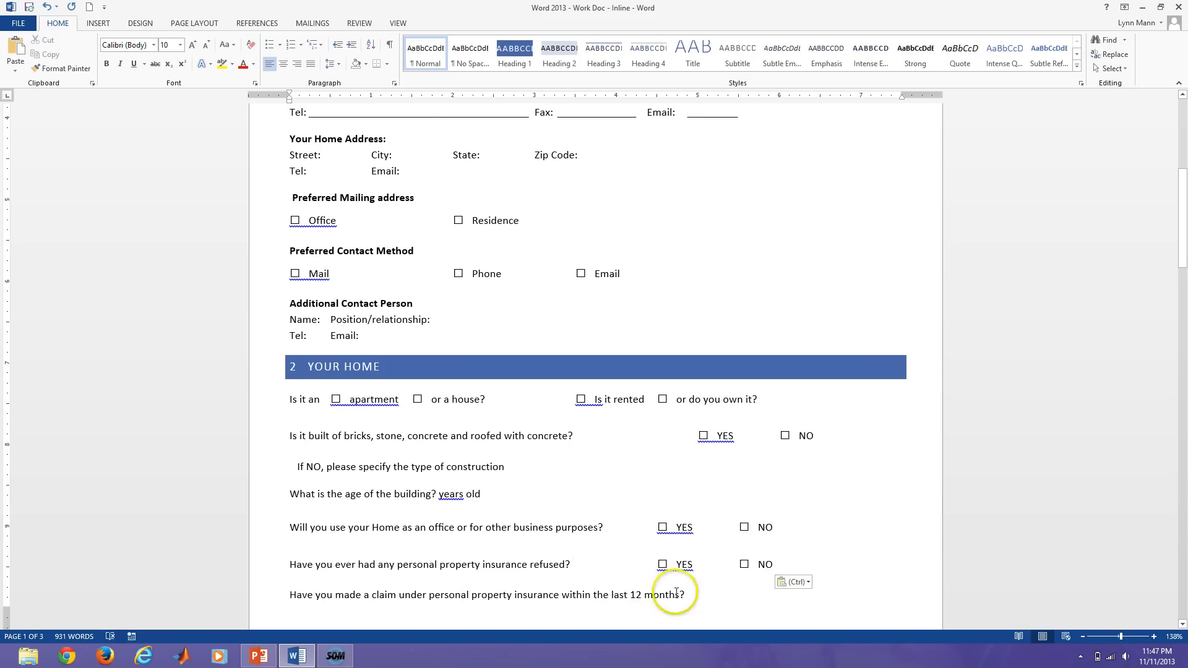
click(697, 588)
text(☐ YES ☐ NO)
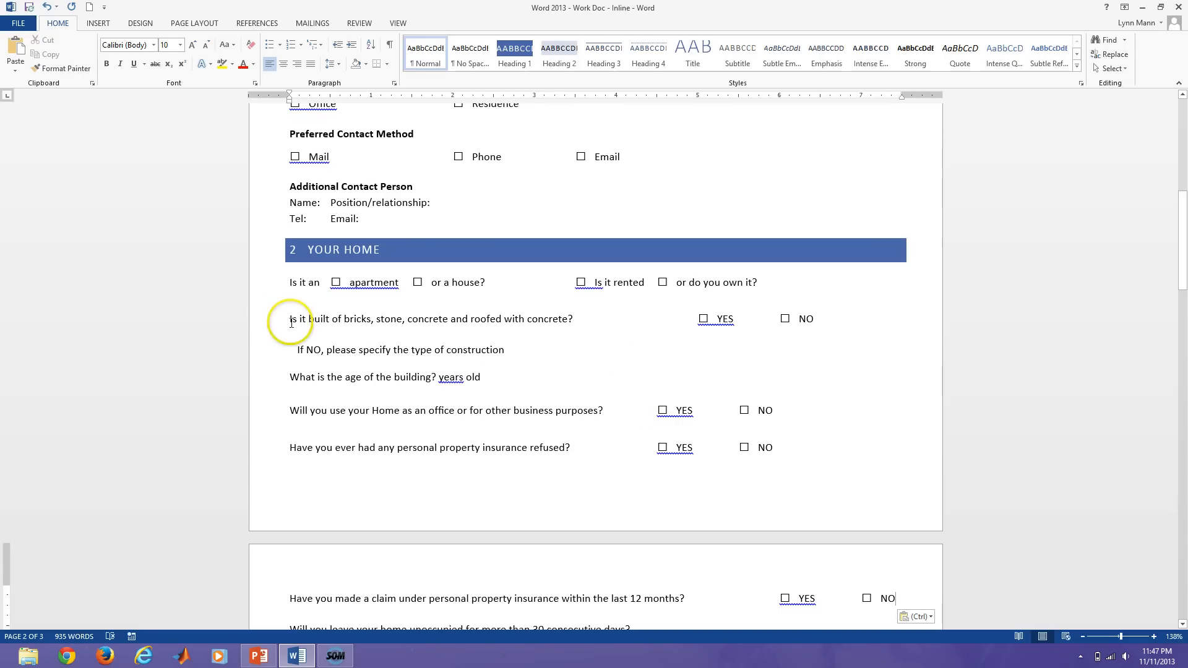
Tab-align the new YES/NO pairs and add another after the consecutive days? question.
click(658, 411)
key(Tab)
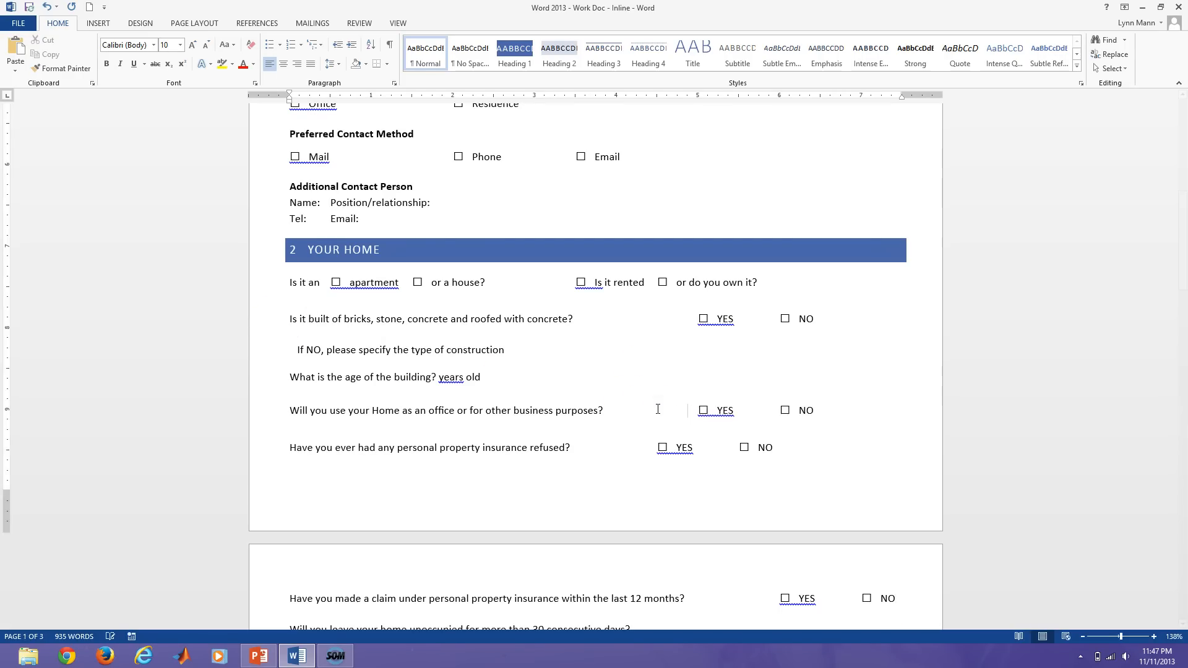
click(659, 446)
key(Tab)
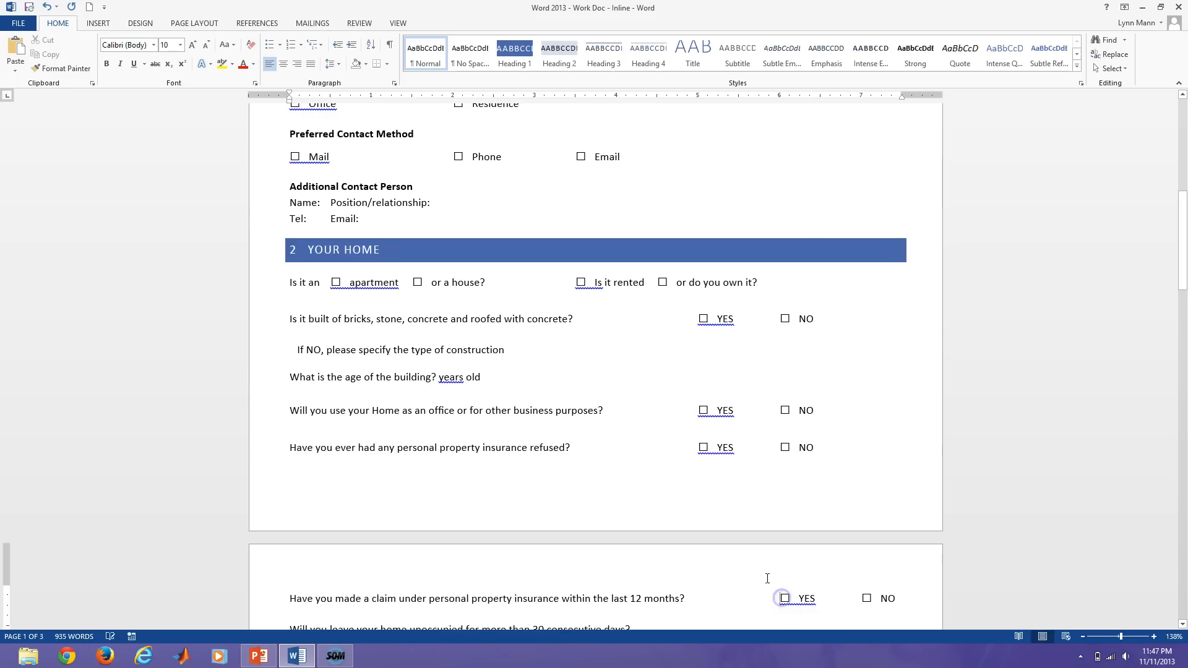
scroll(743, 545, down, 3)
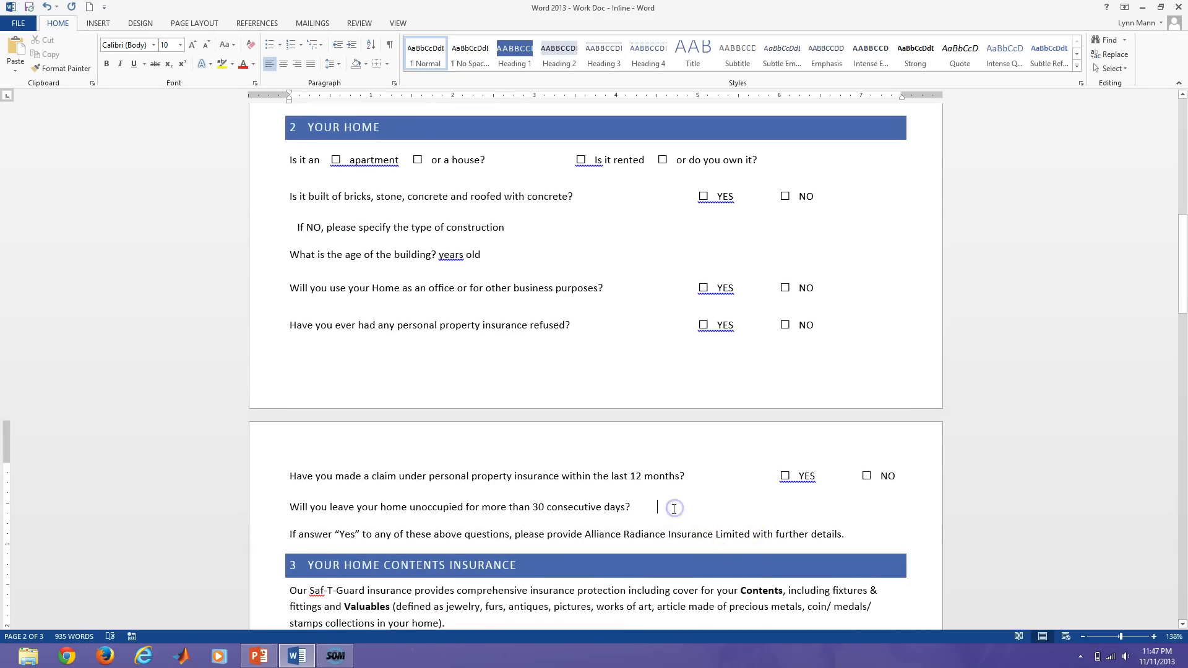
text(☐ YES	☐ NO)
click(738, 513)
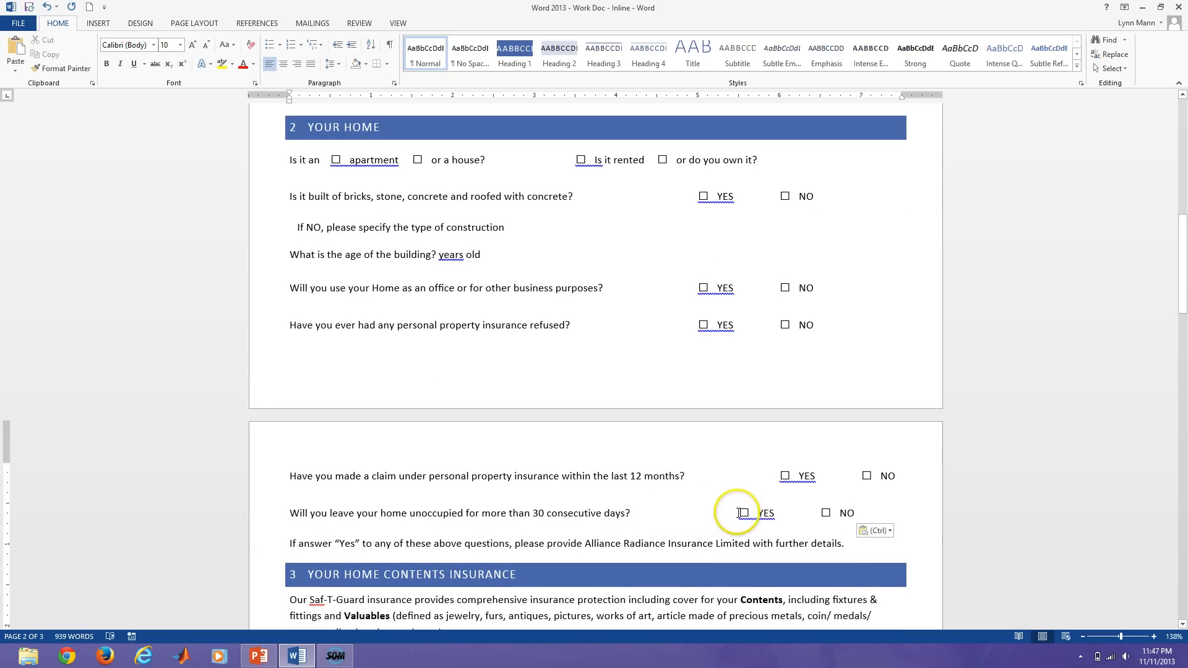
key(Tab)
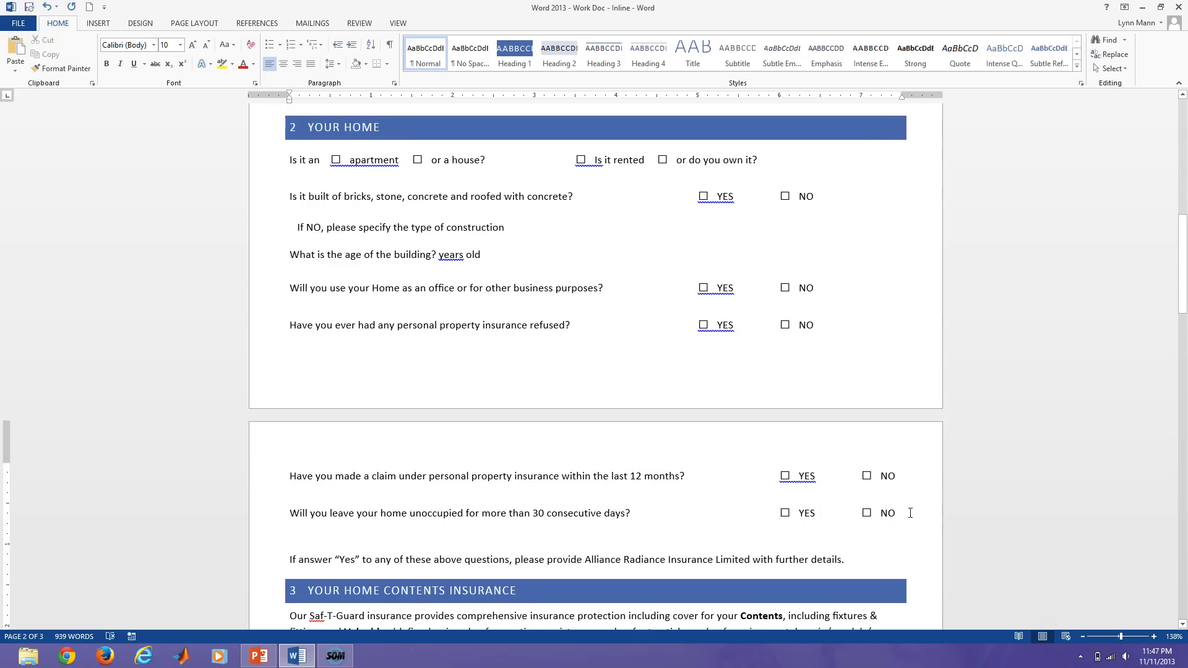
Give the Your Home question rows, bricks through unoccupied, Auto spacing before and reduced spacing after.
drag(895, 513, 300, 203)
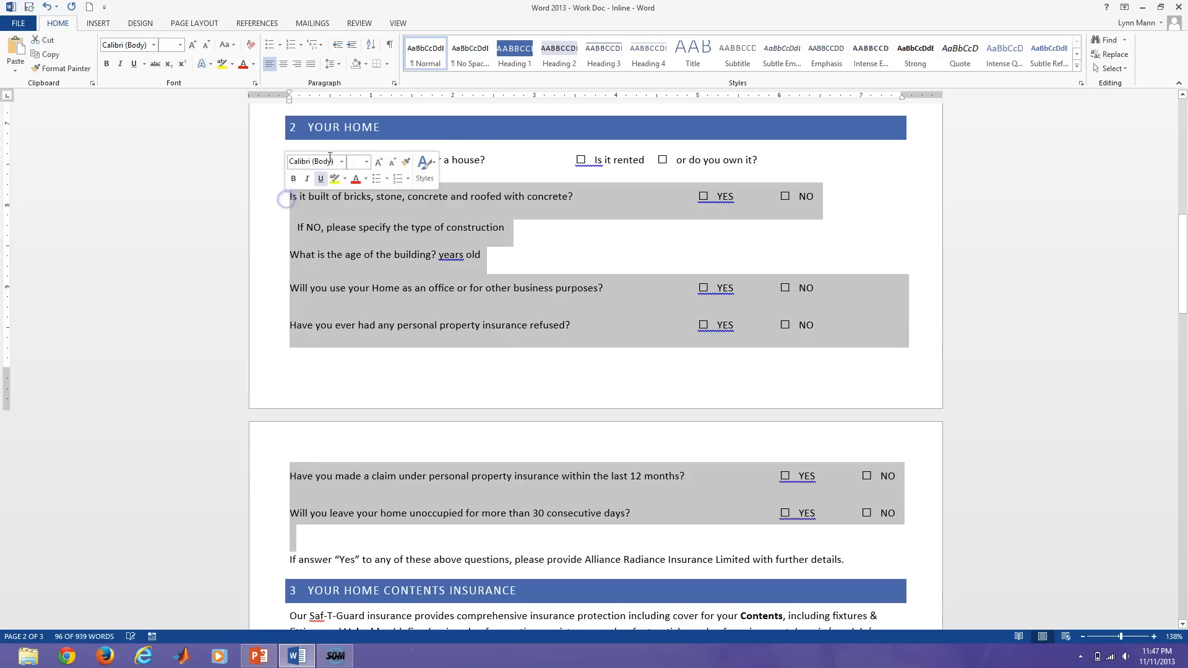
click(394, 83)
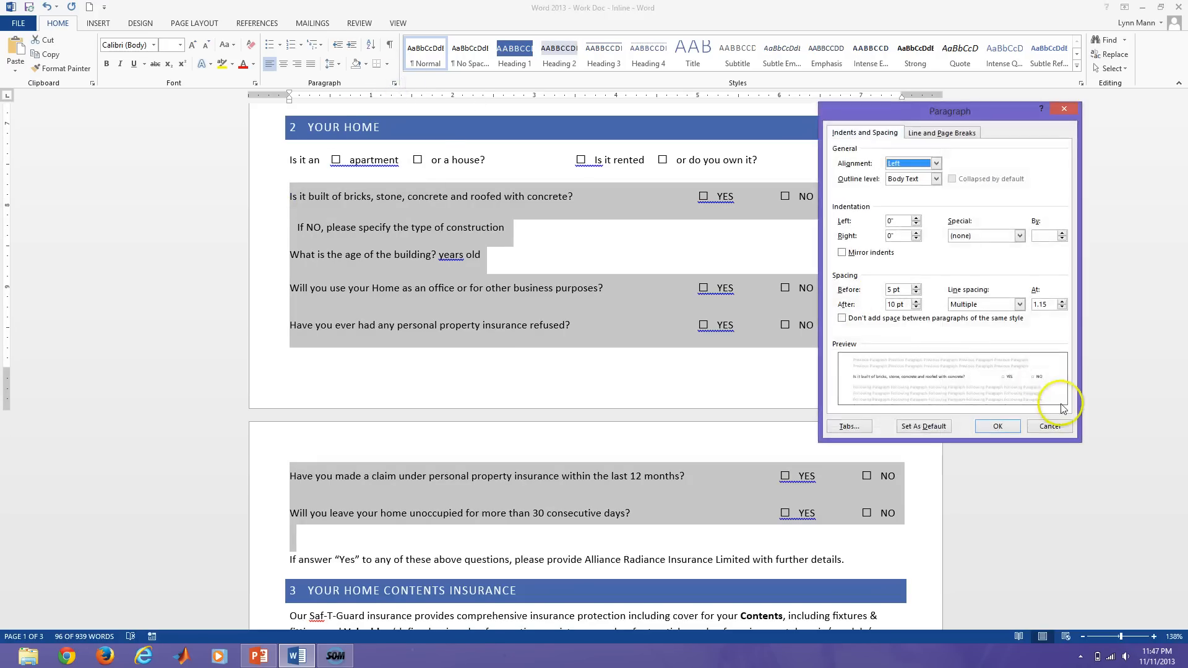
click(917, 293)
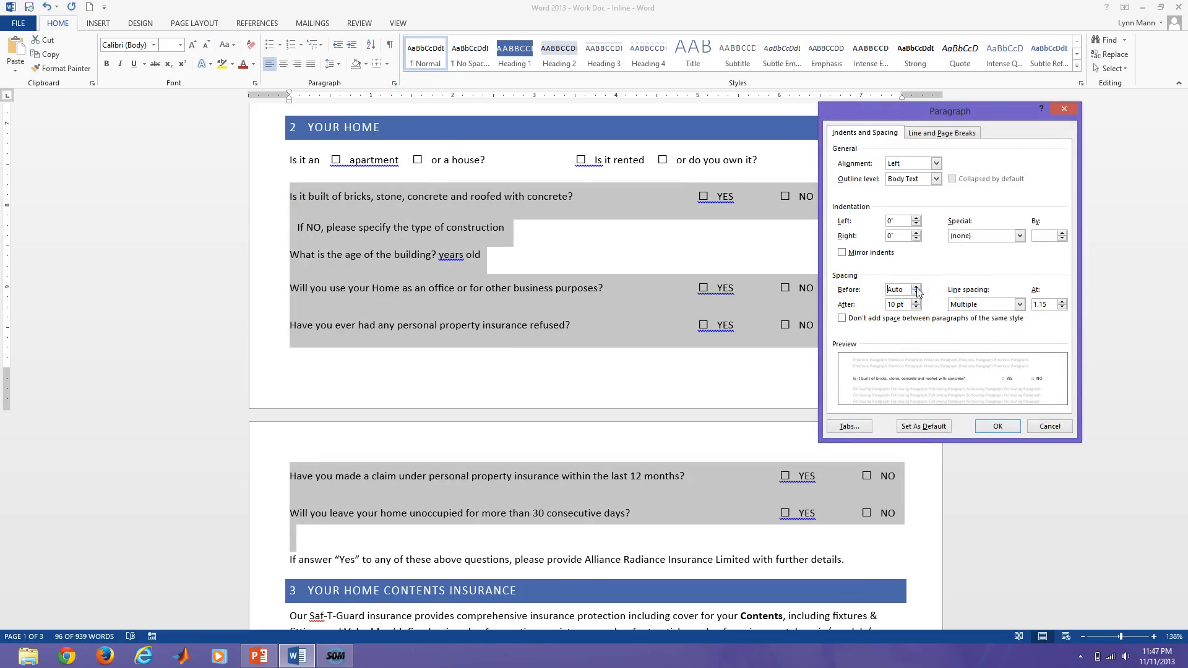
click(995, 427)
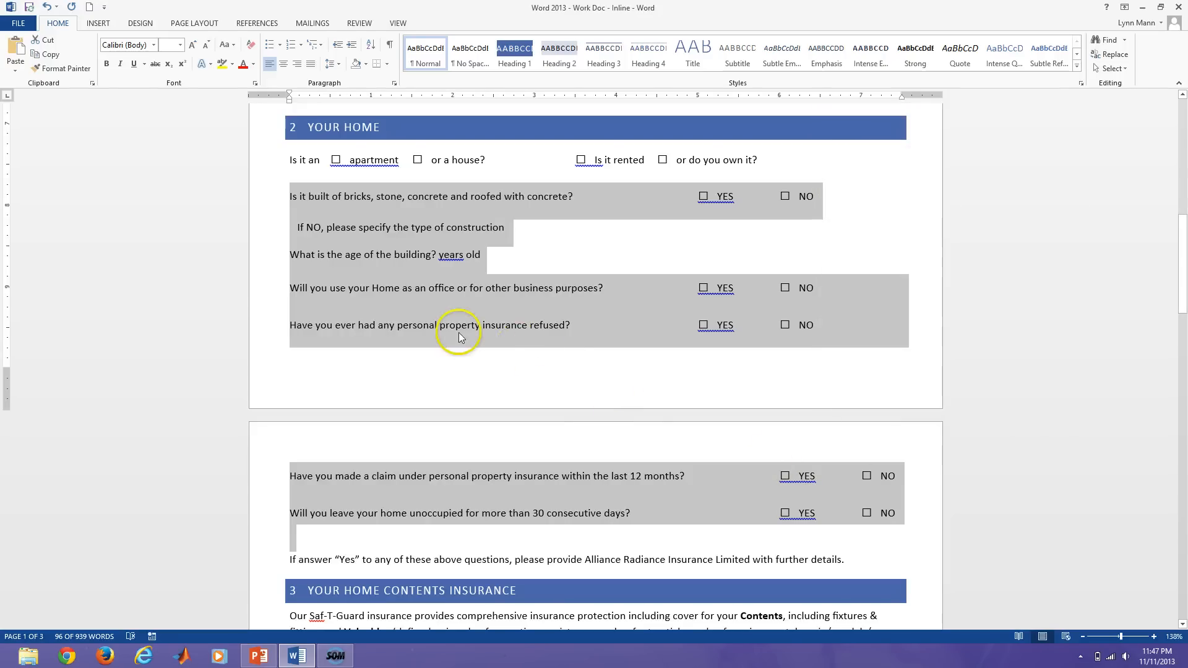
click(394, 83)
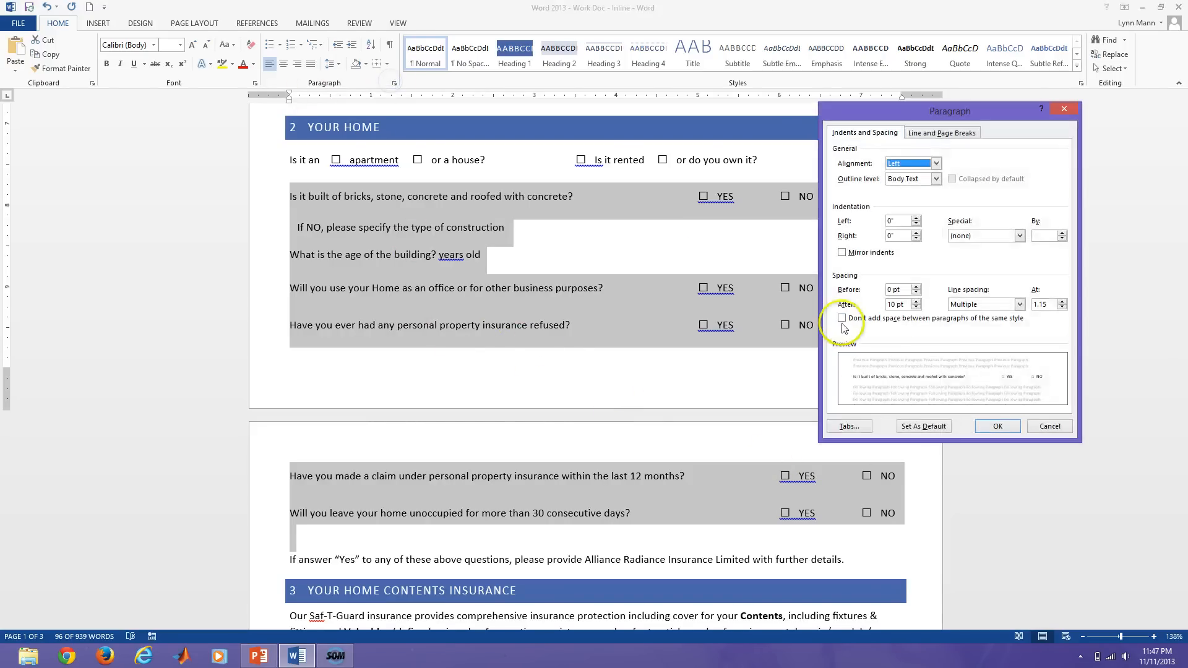
click(916, 307)
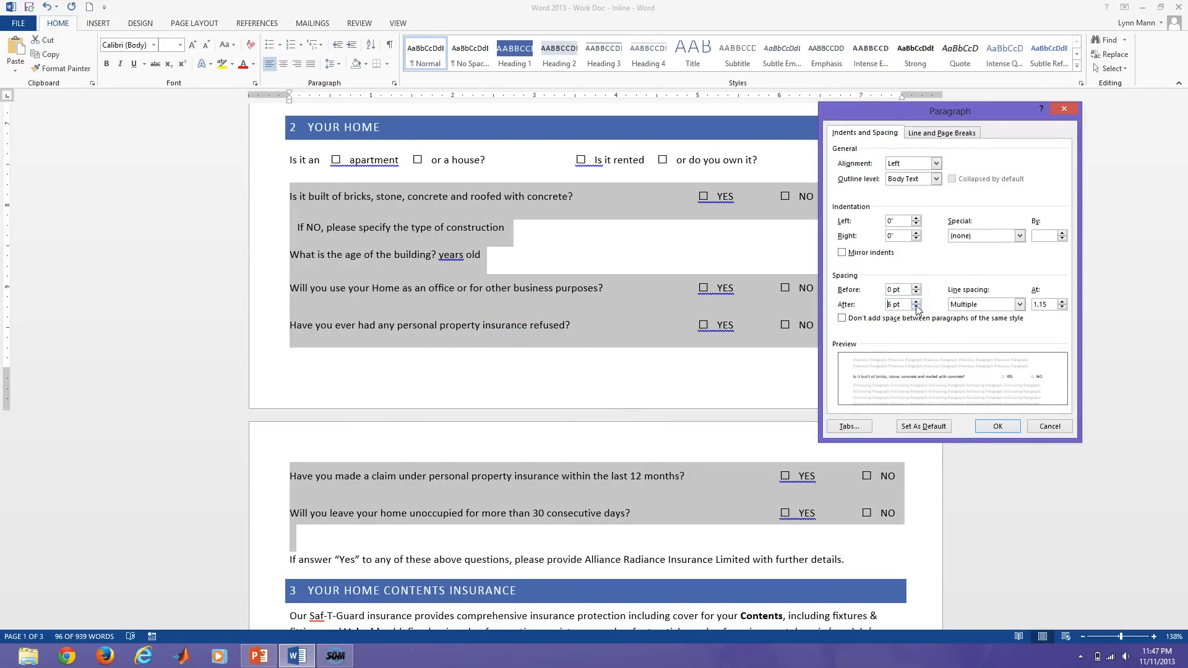
click(981, 432)
click(733, 357)
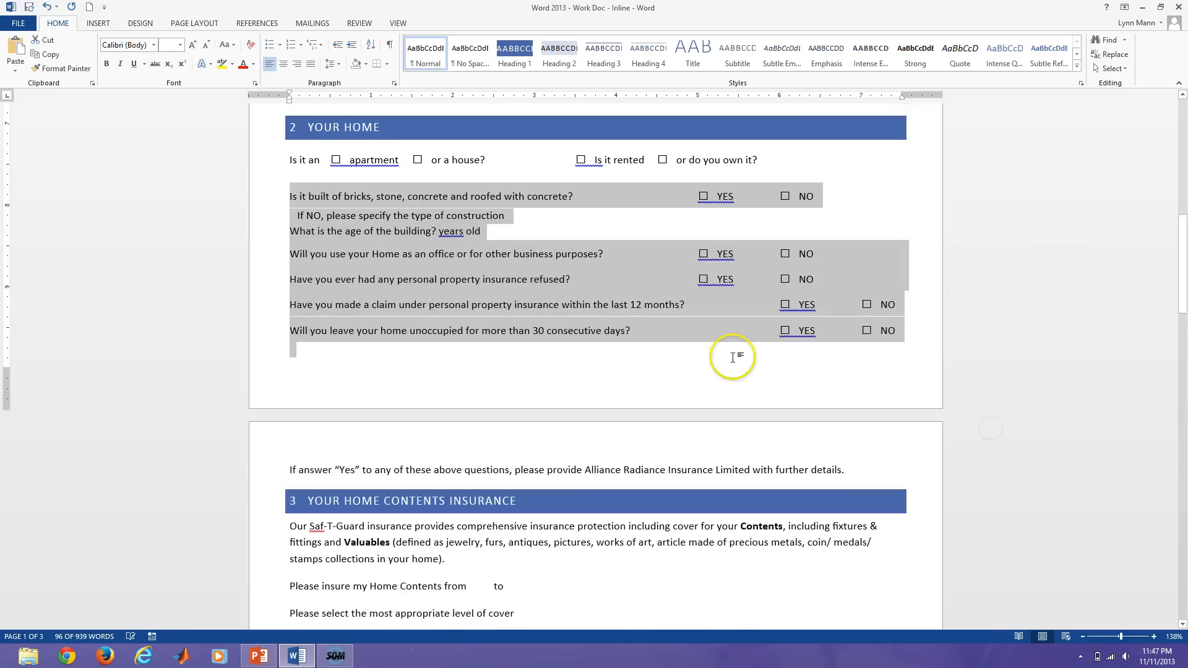
click(750, 301)
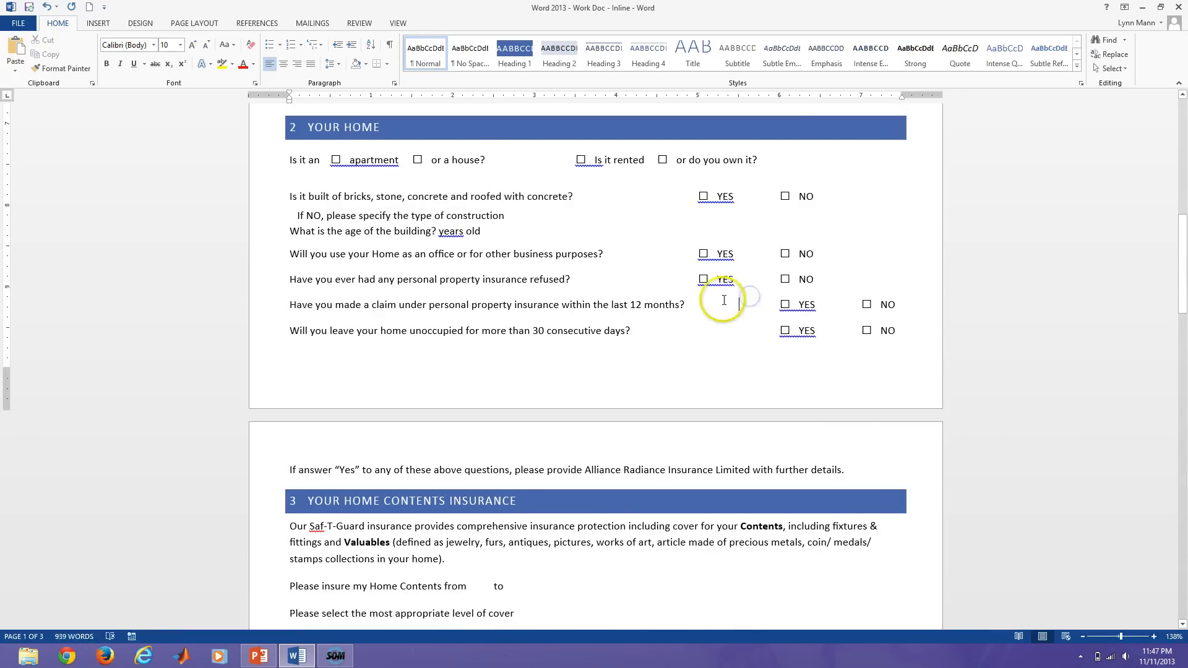
Add a tab before YES in the insurance-refused, home-office and bricks/concrete rows.
click(697, 279)
key(Tab)
click(697, 253)
key(Tab)
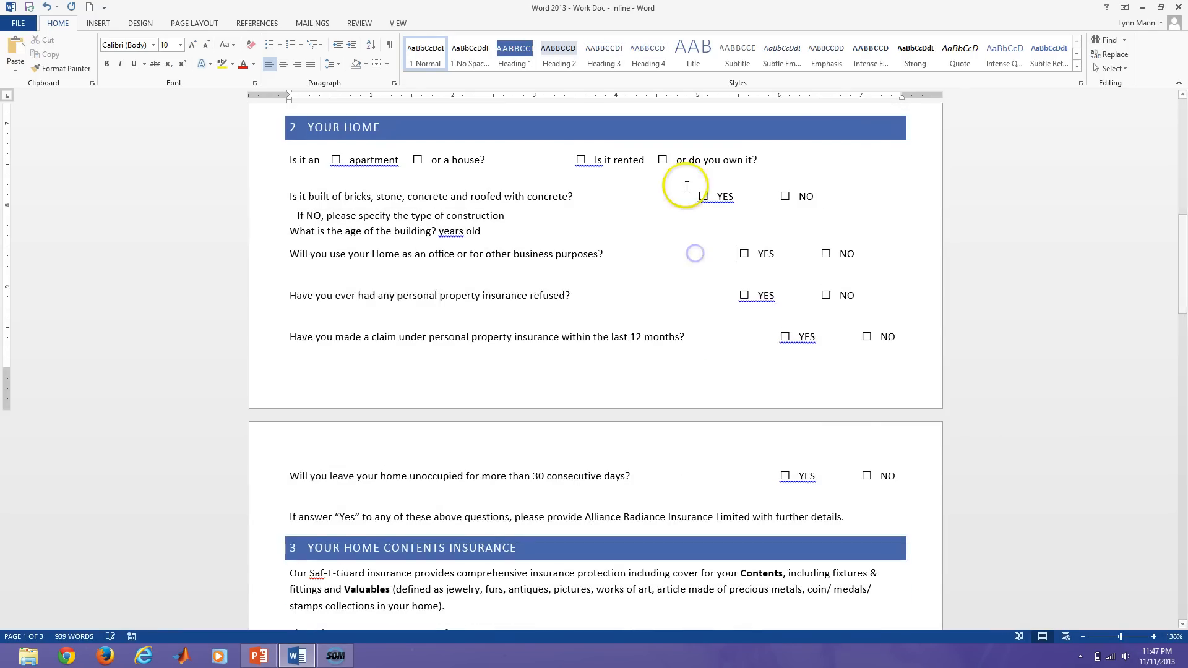
click(696, 196)
key(Tab)
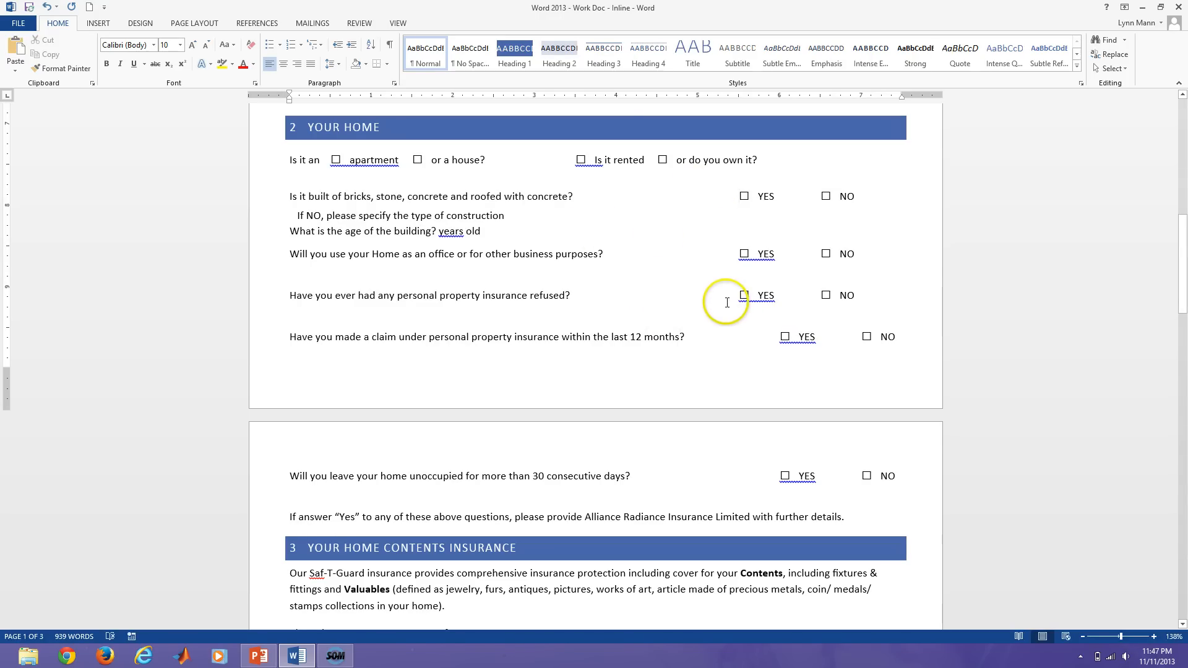
With formatting marks shown, delete the extra tab after NO in the home-office and insurance-refused rows.
click(389, 45)
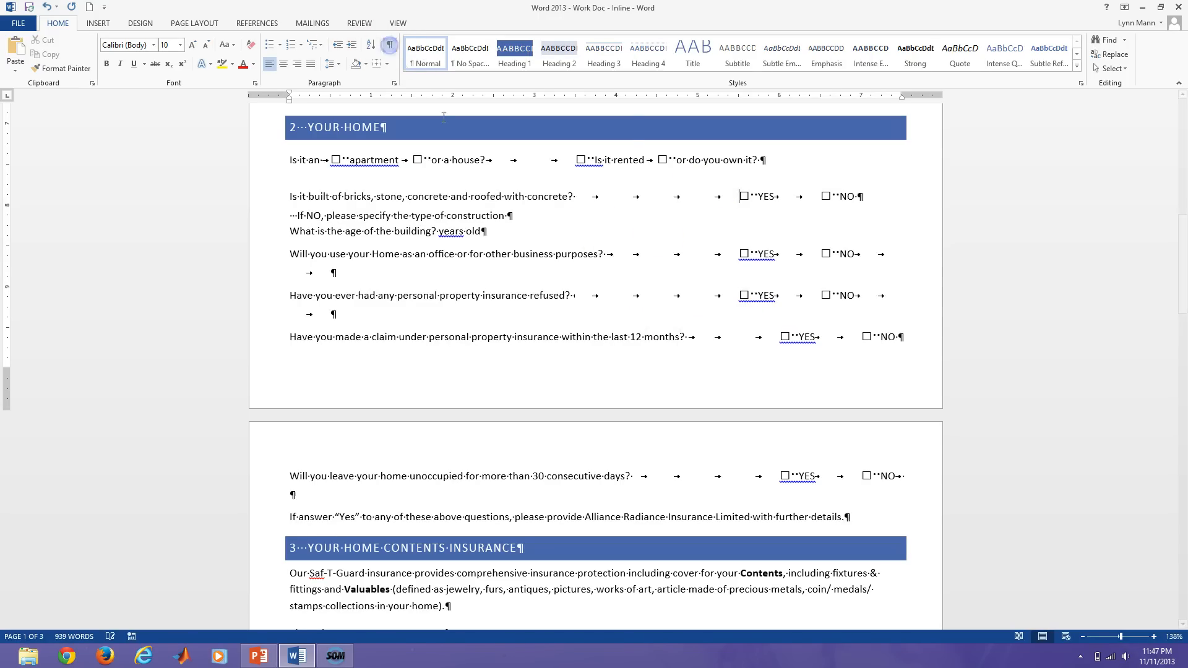
click(857, 254)
key(Delete)
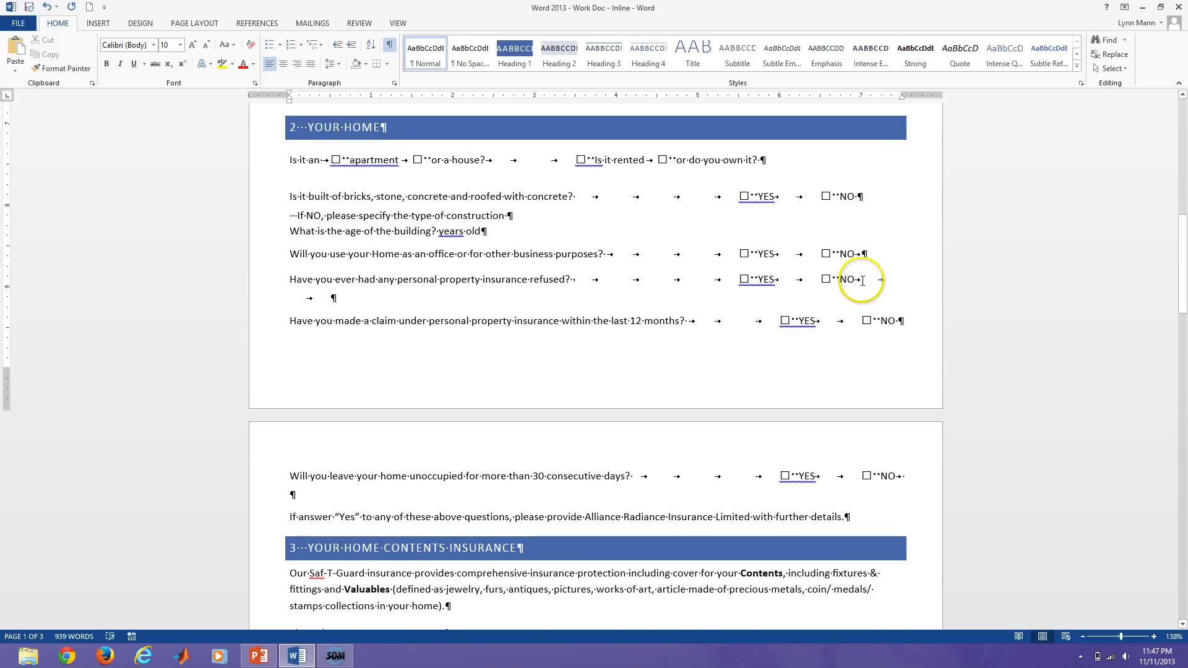
click(862, 280)
key(Delete)
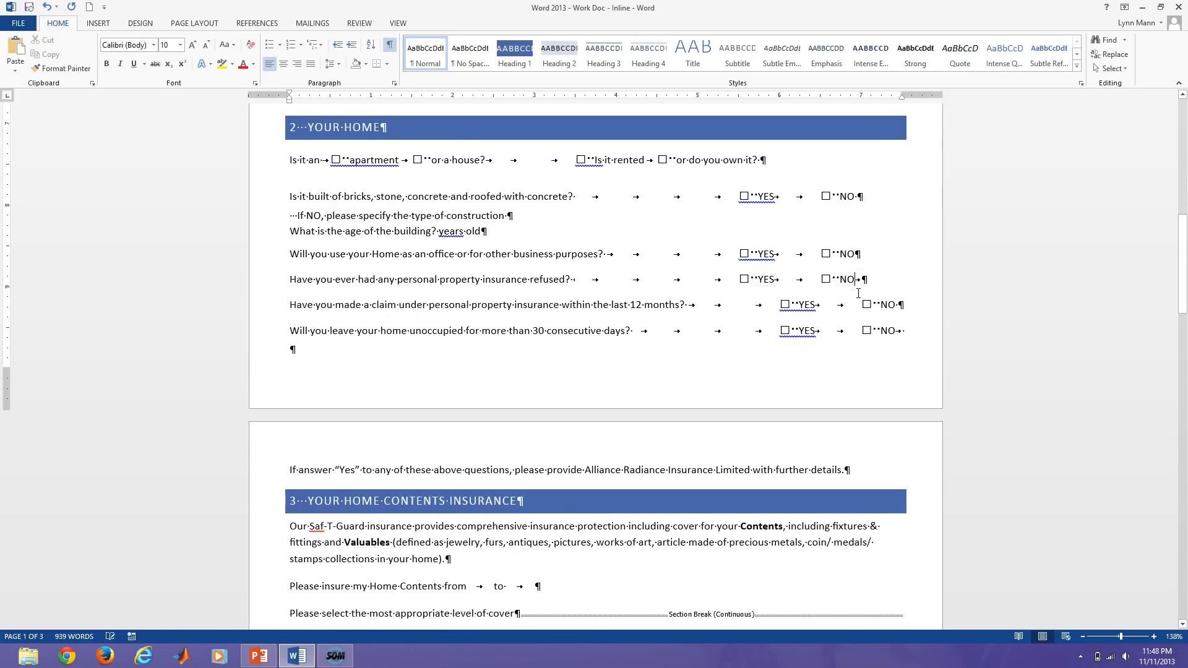
Remove a tab before YES in the claim and unoccupied-days rows, hide formatting marks, and scroll up to YOUR DETAILS.
click(781, 303)
key(BackSpace)
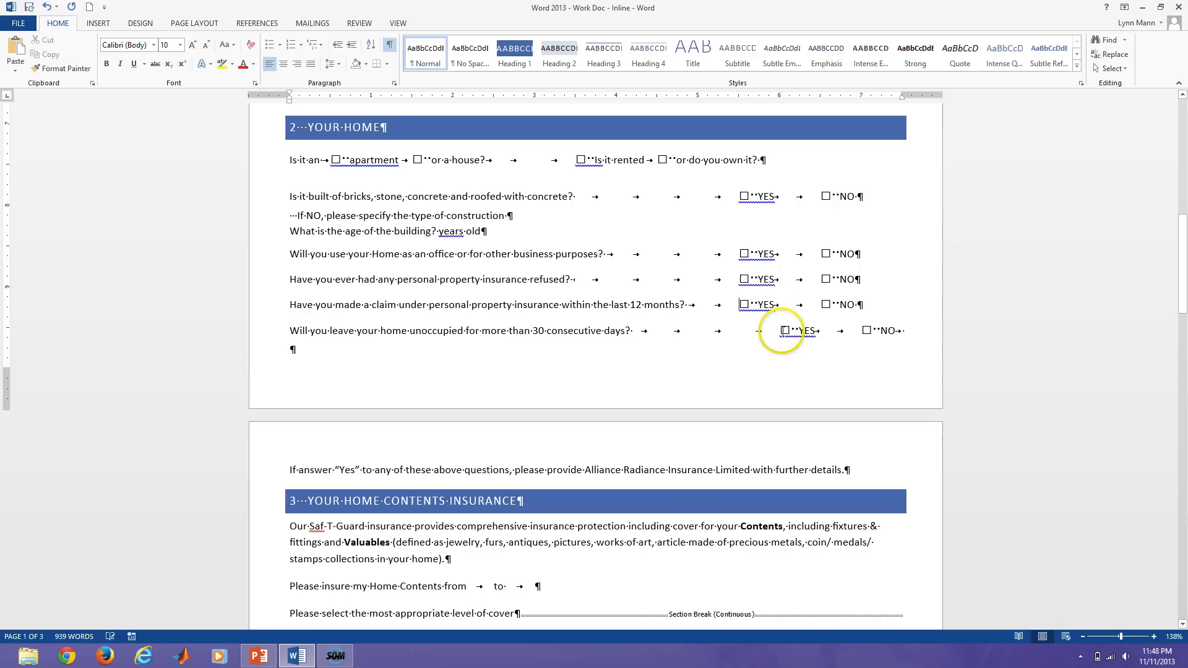
click(781, 331)
key(BackSpace)
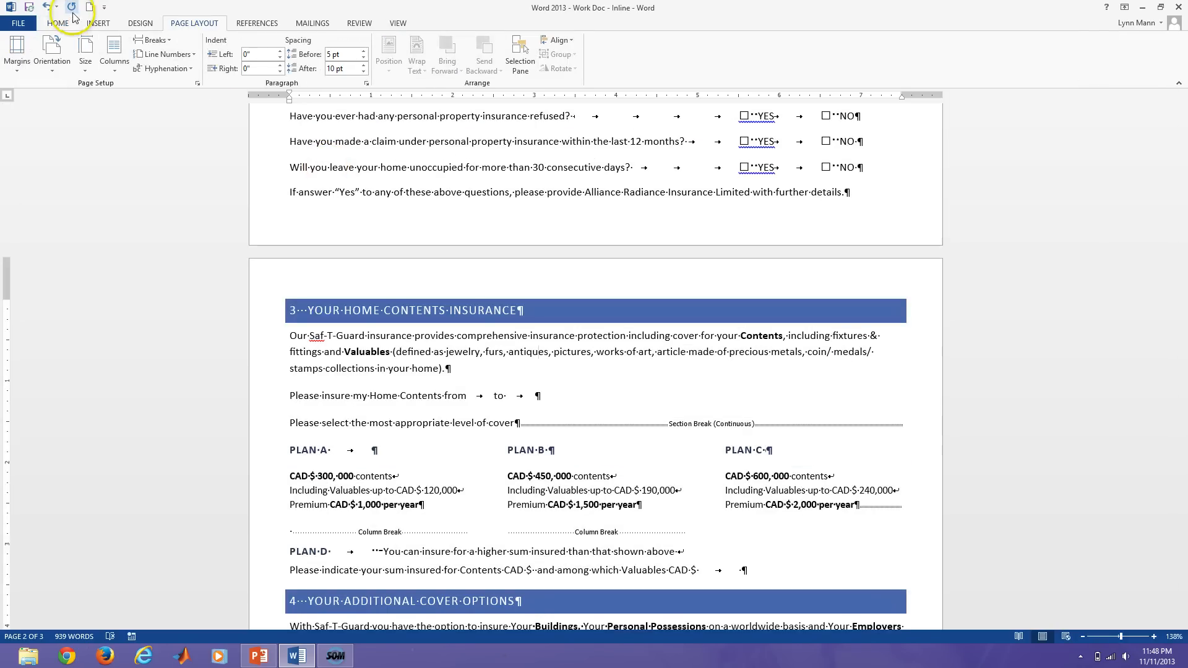
click(58, 23)
click(390, 45)
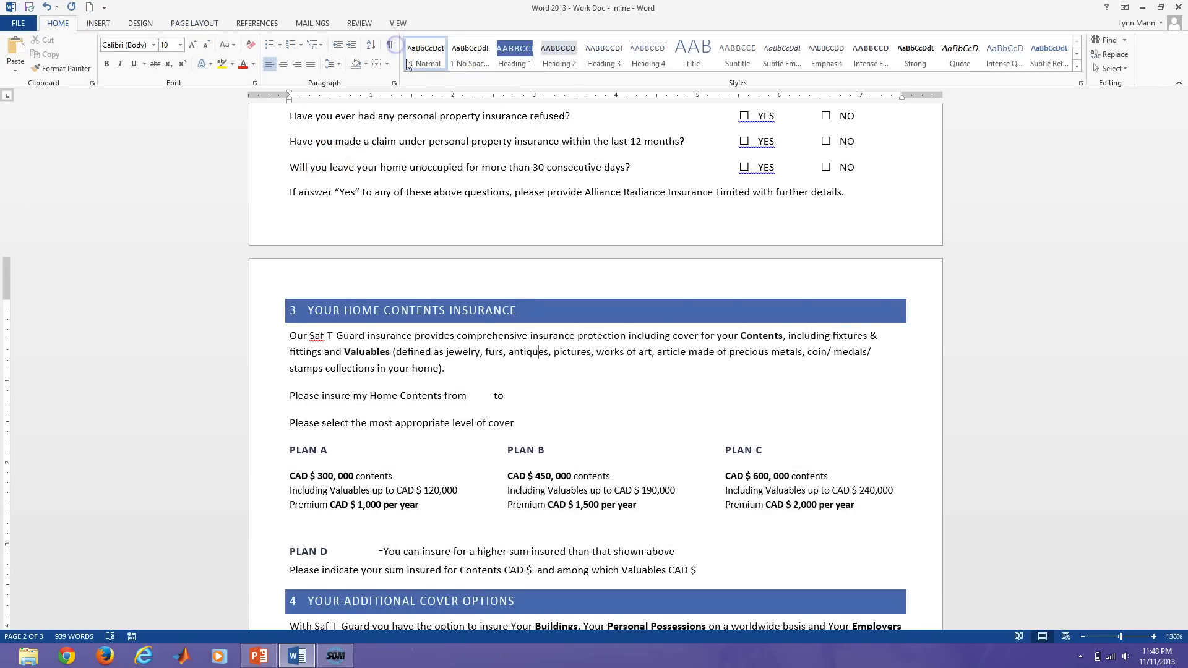
scroll(466, 198, up, 12)
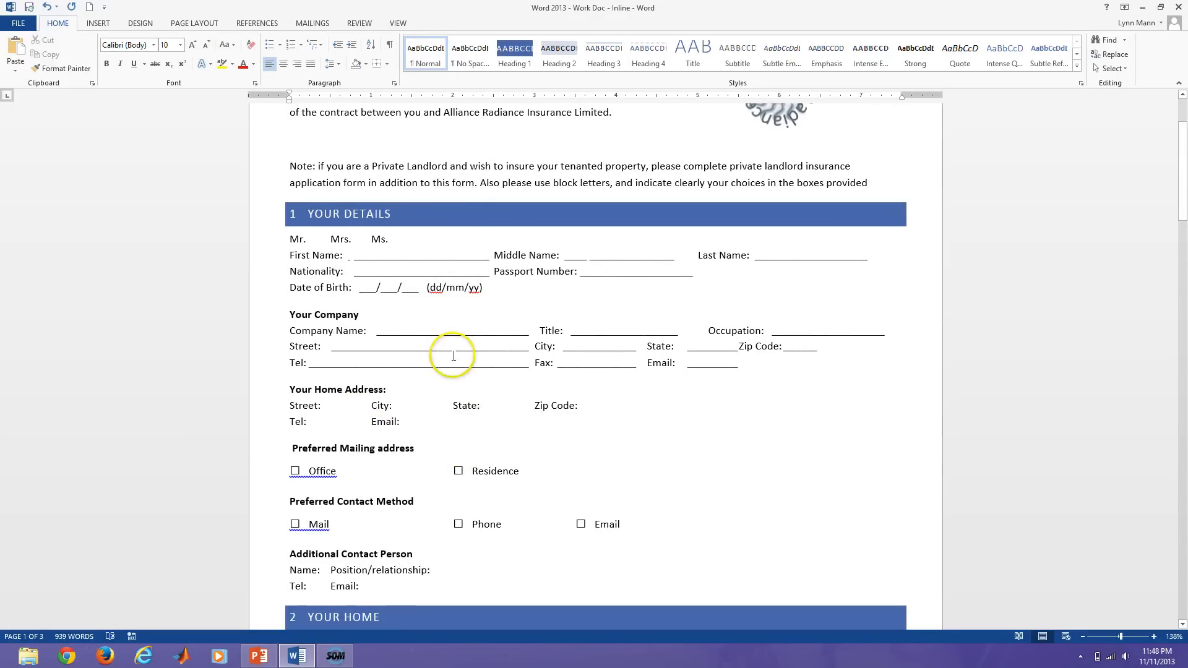
Join the Date of Birth line onto the Passport Number line.
click(355, 256)
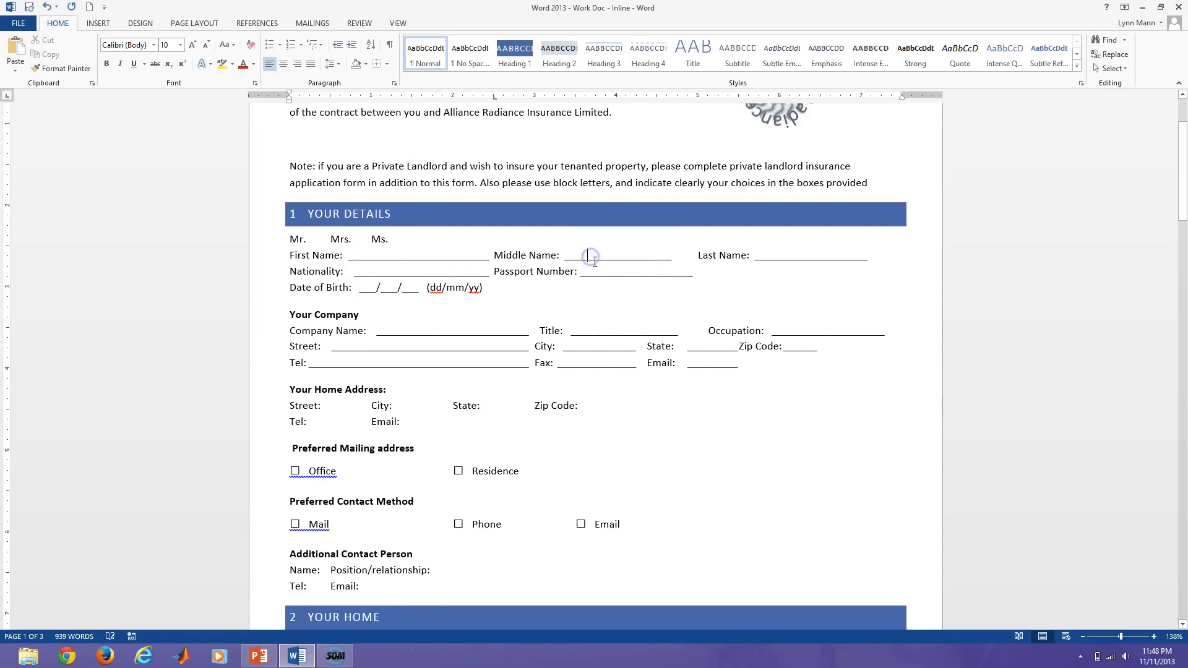
click(684, 255)
text(_)
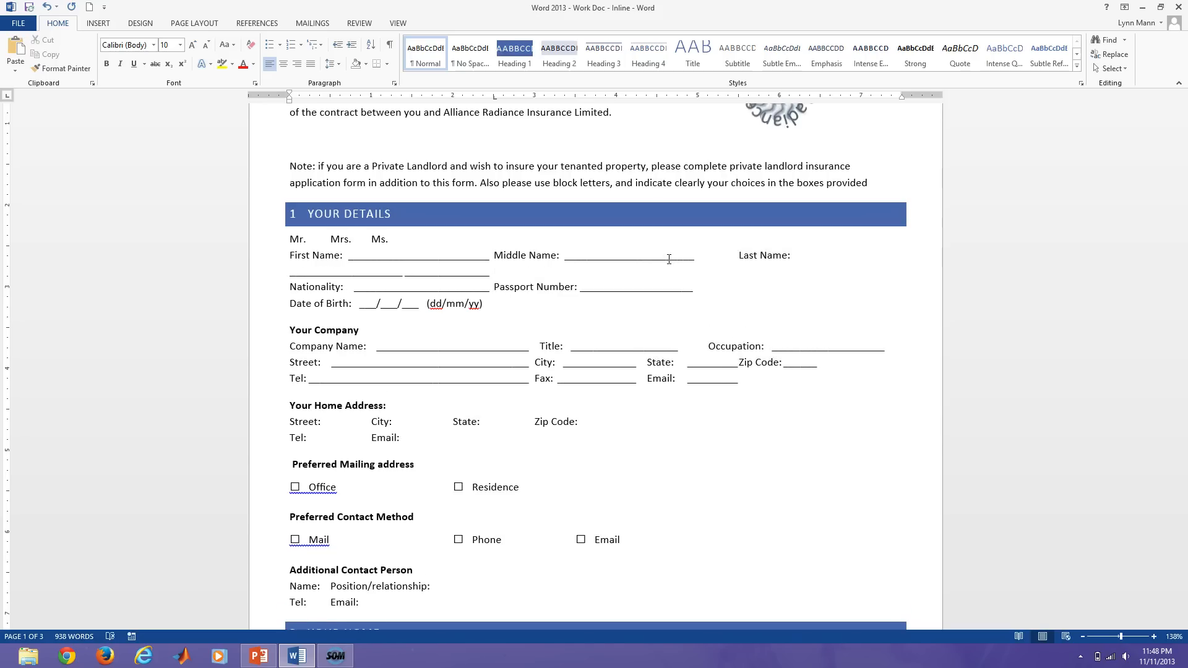
key(BackSpace)
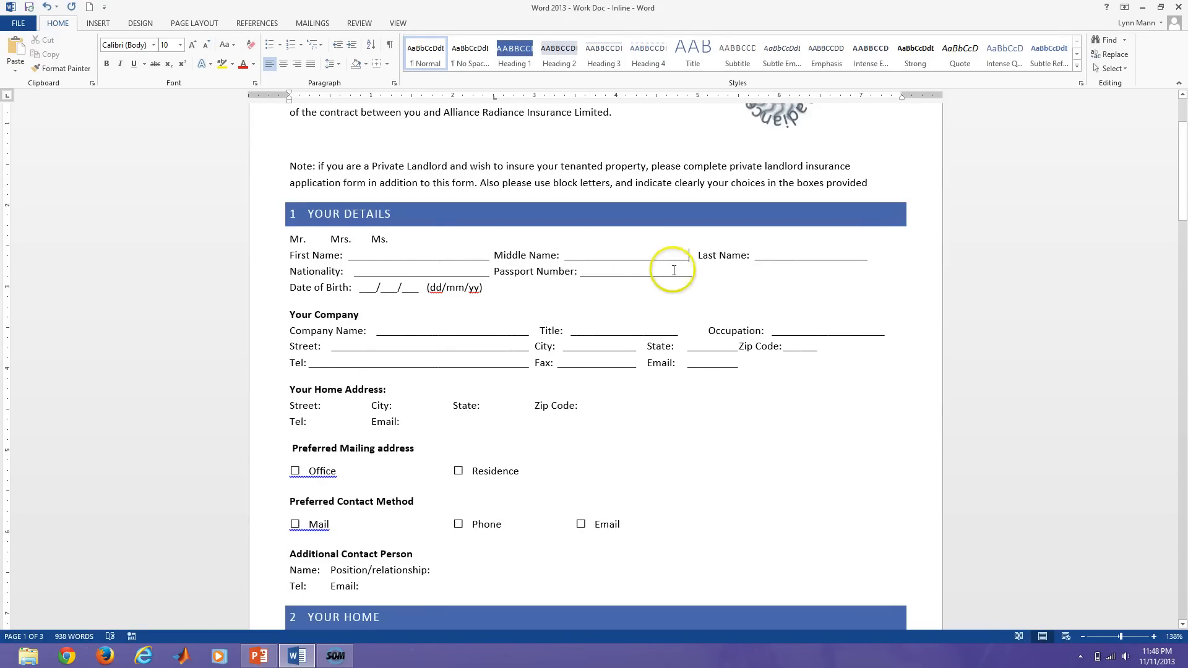
click(681, 270)
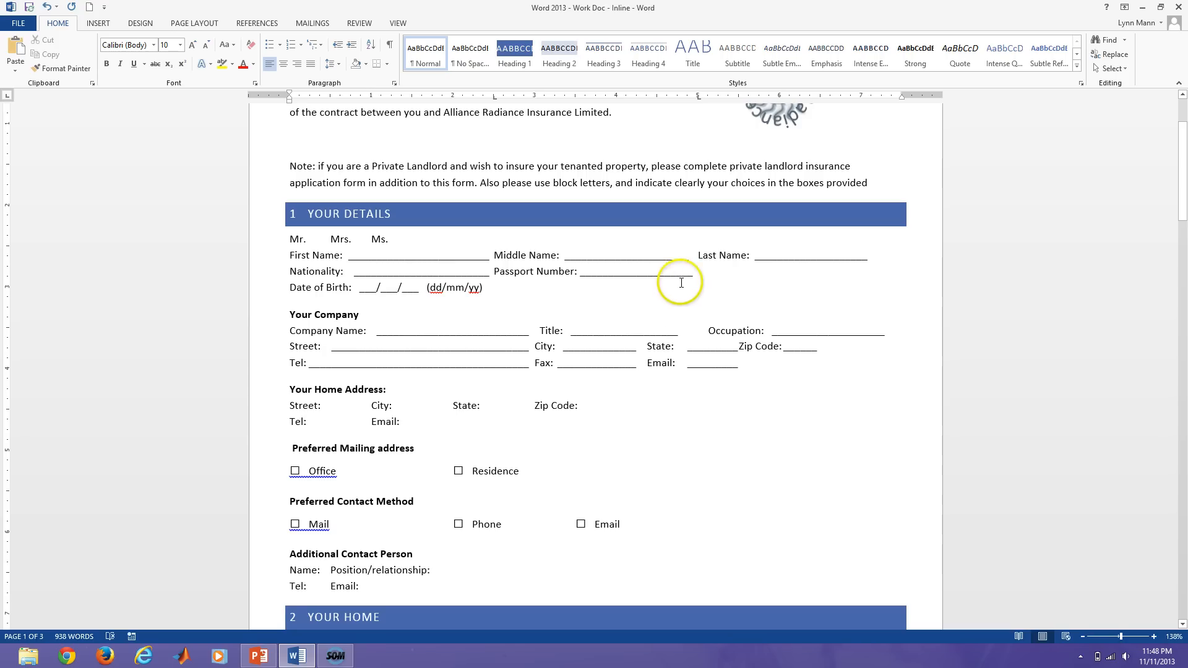
click(681, 273)
key(Delete)
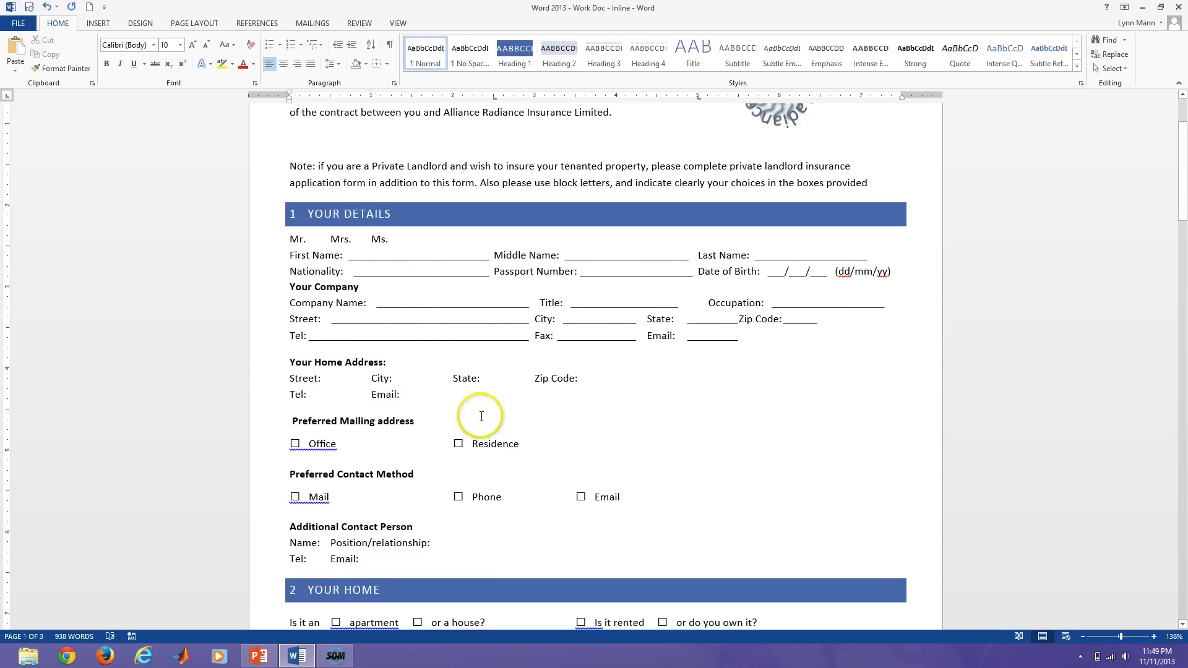
Add 10 pt of spacing before the Your Company heading.
click(290, 287)
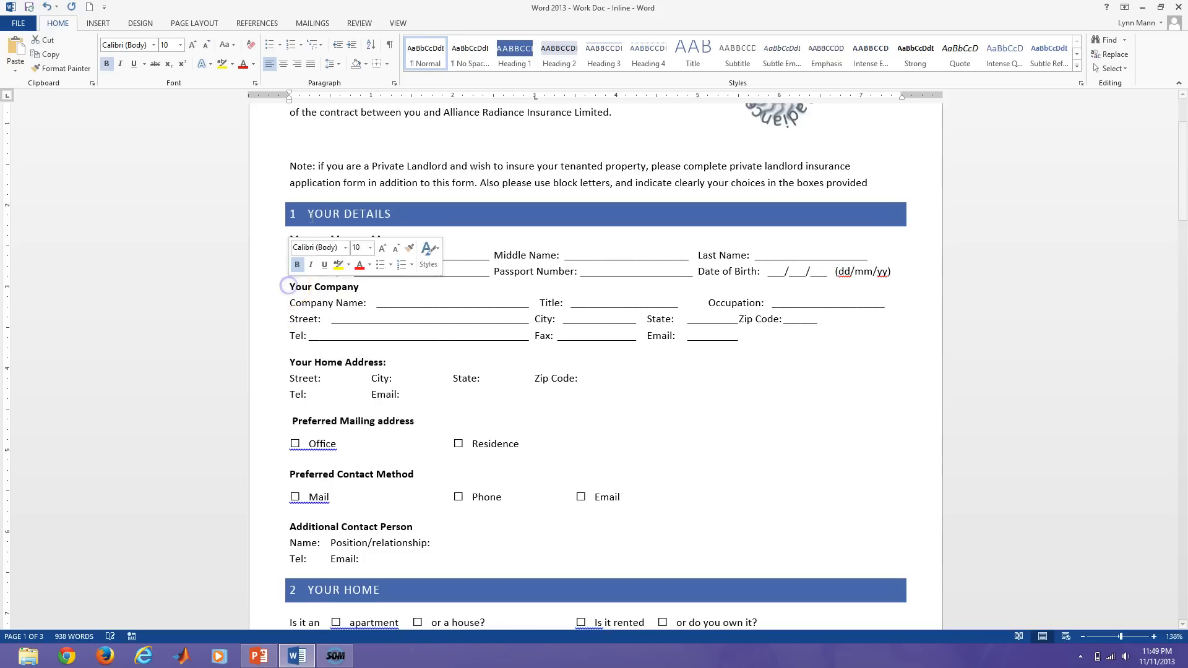
click(395, 82)
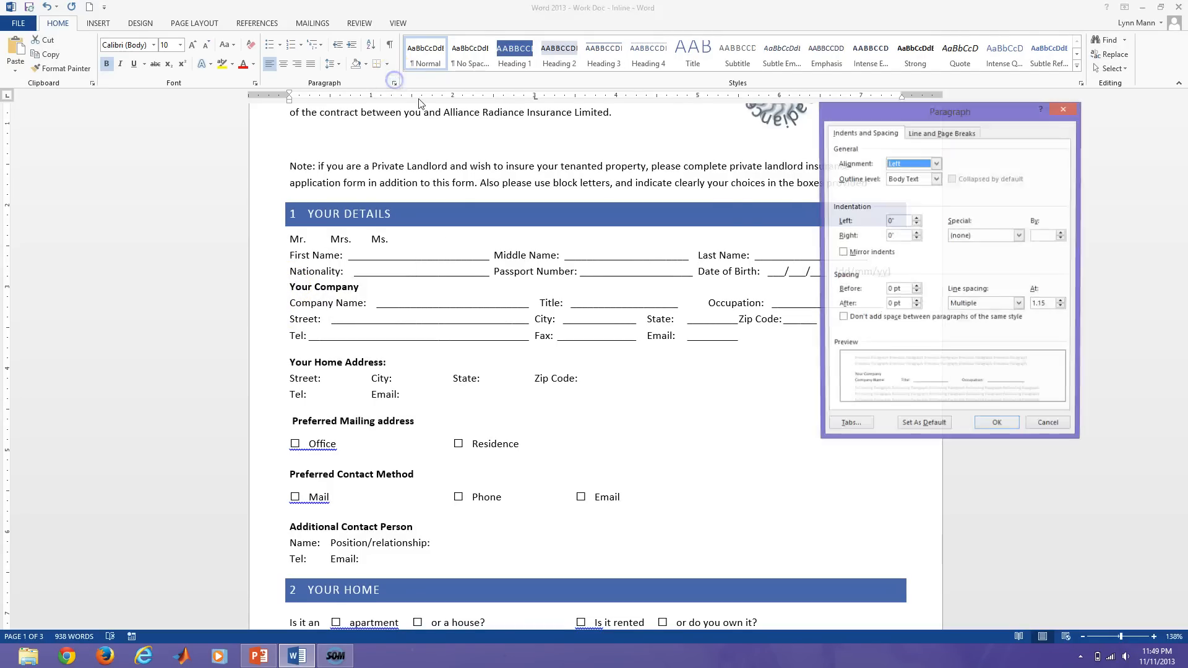
click(917, 288)
click(917, 287)
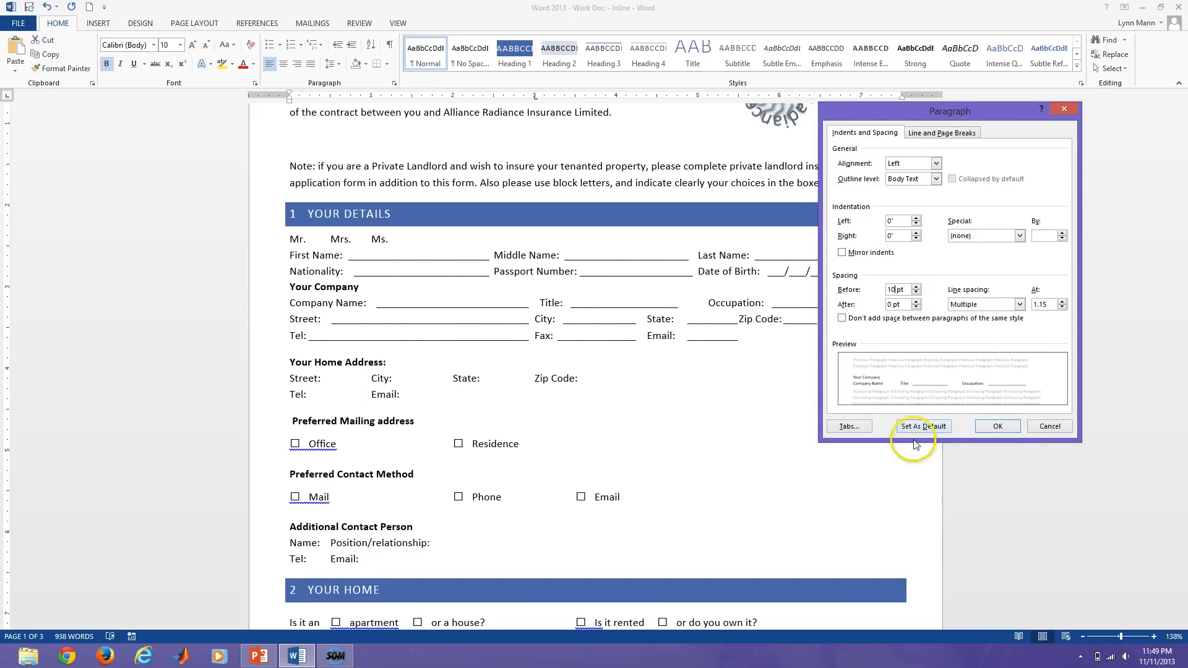
click(997, 426)
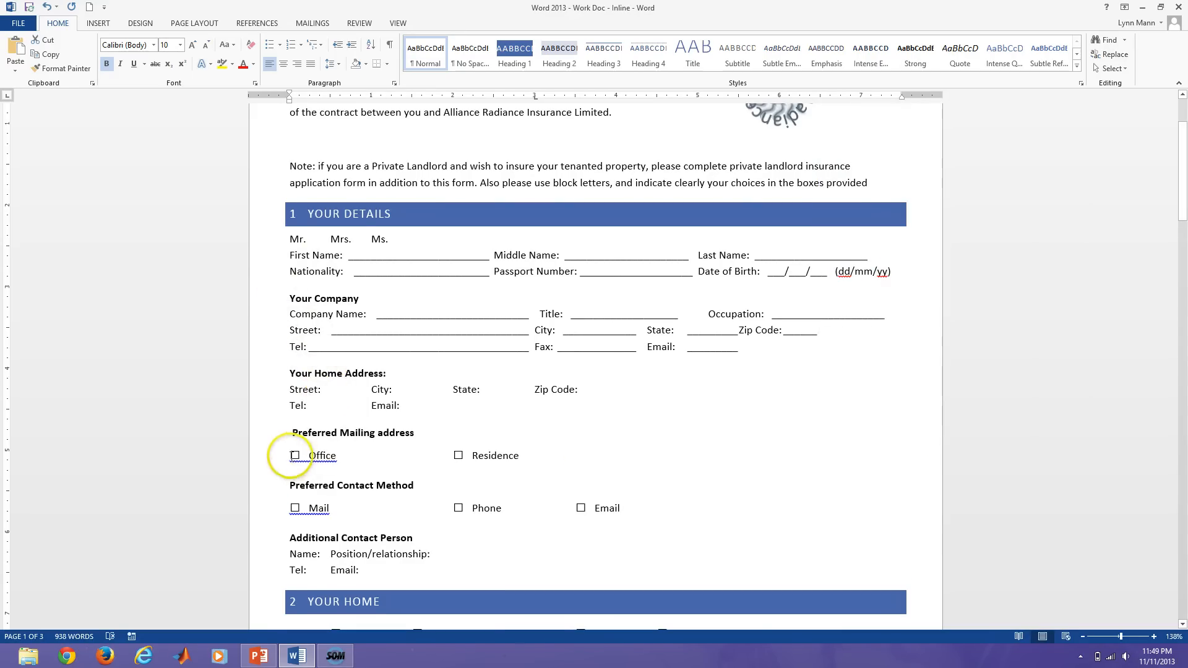
Copy the Office checkbox before Mr., Mrs. and Ms., and insert a tab before the Mrs. checkbox to space the options.
drag(293, 456, 313, 454)
key(ctrl+c)
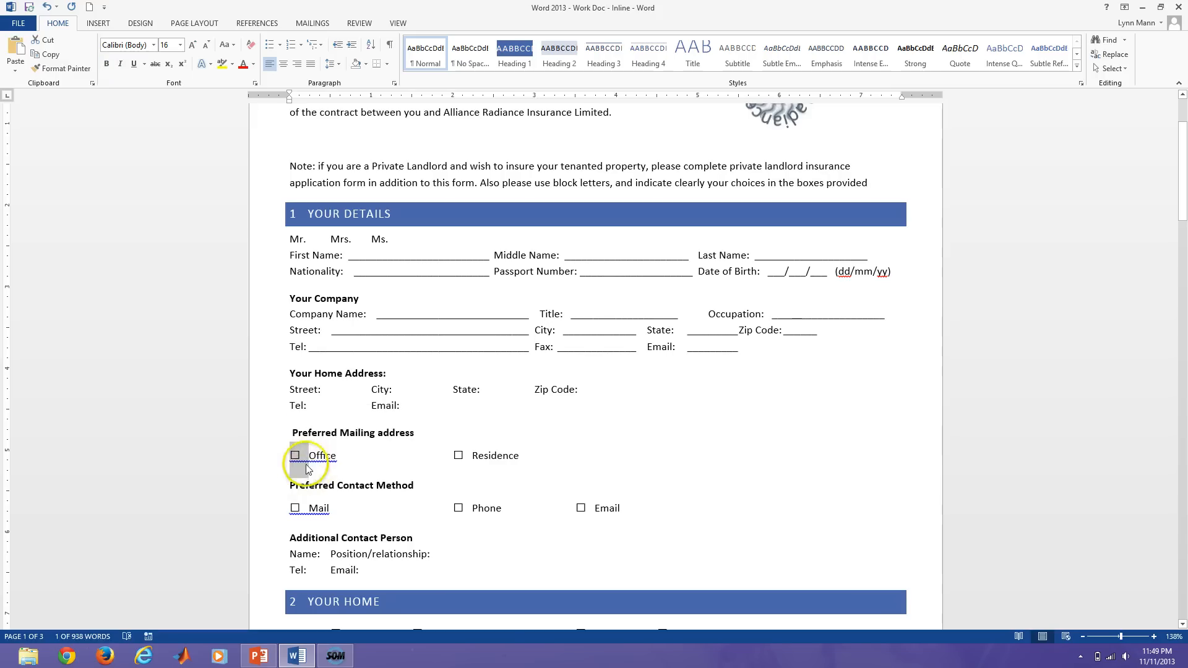
click(293, 239)
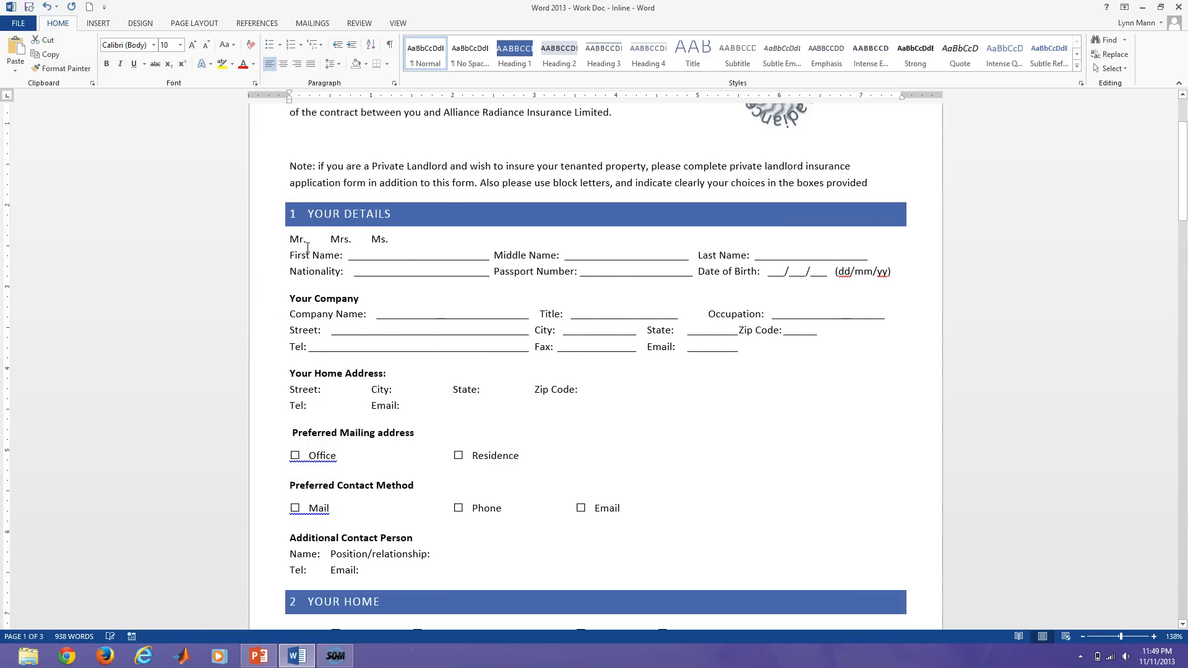
key(ctrl+v)
click(337, 245)
key(ctrl+v)
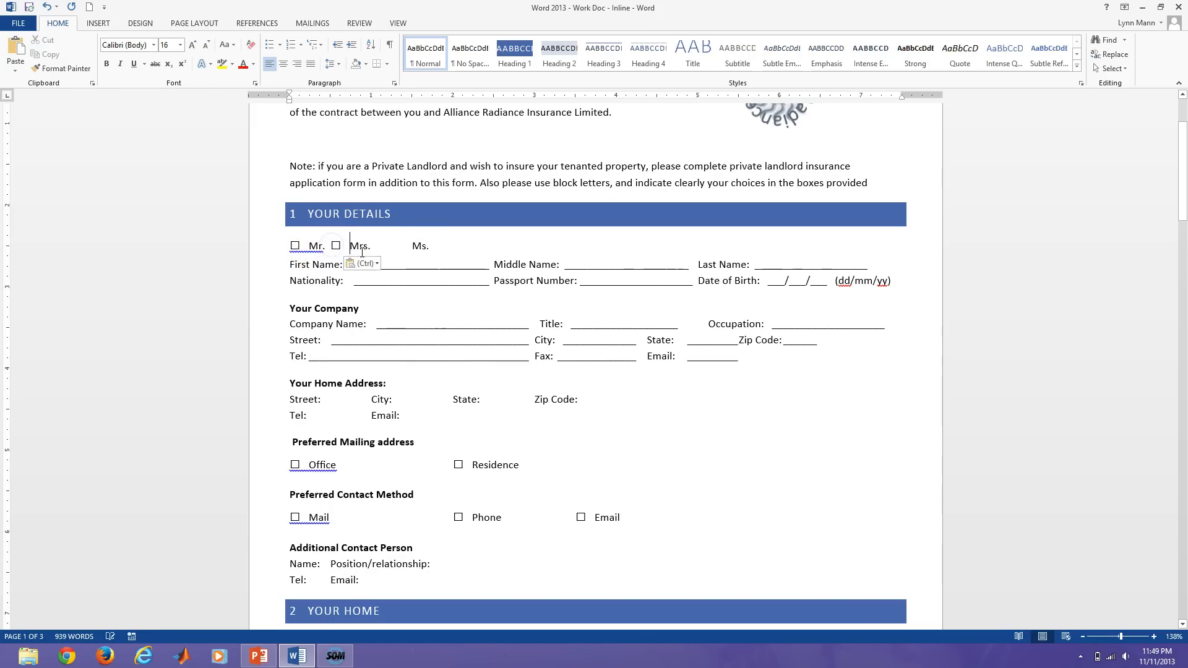
click(412, 247)
key(ctrl+v)
click(336, 245)
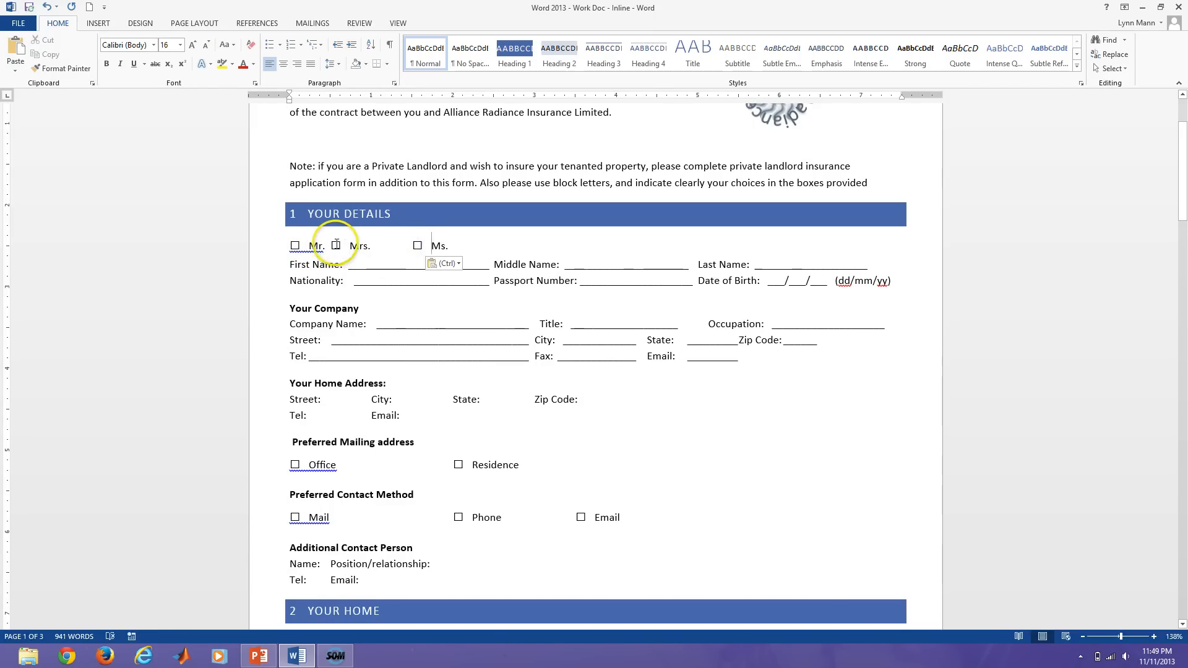
click(331, 246)
key(Tab)
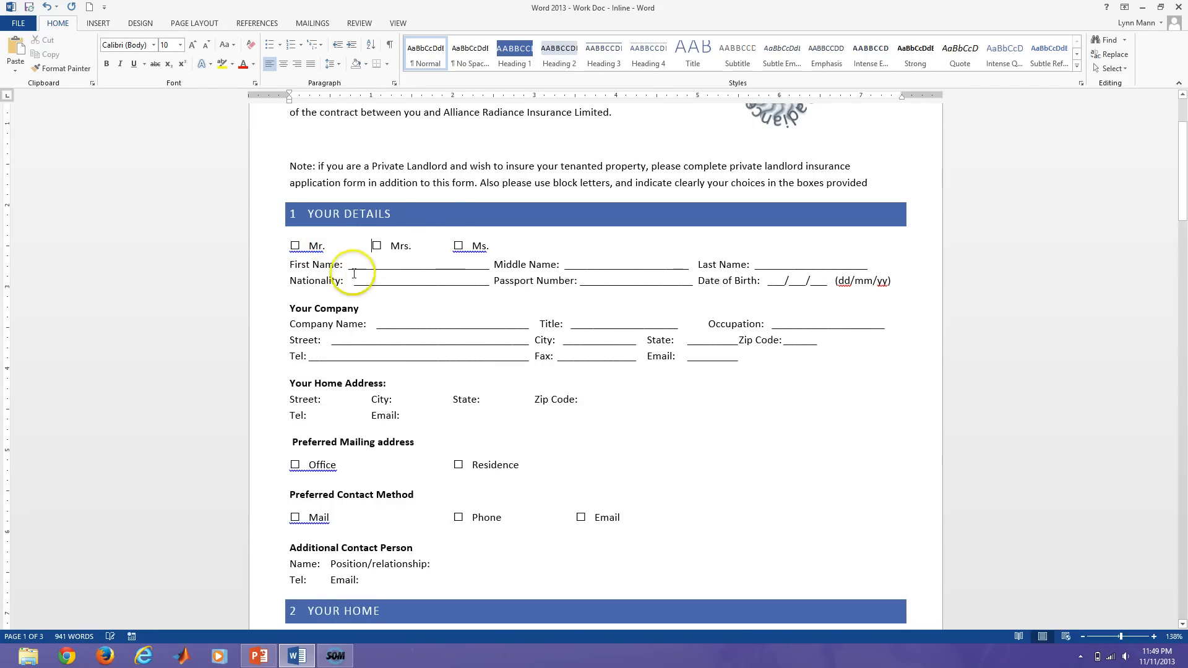
Place the insertion point at the end of the Your Company line, then in the Middle Name blank.
click(378, 311)
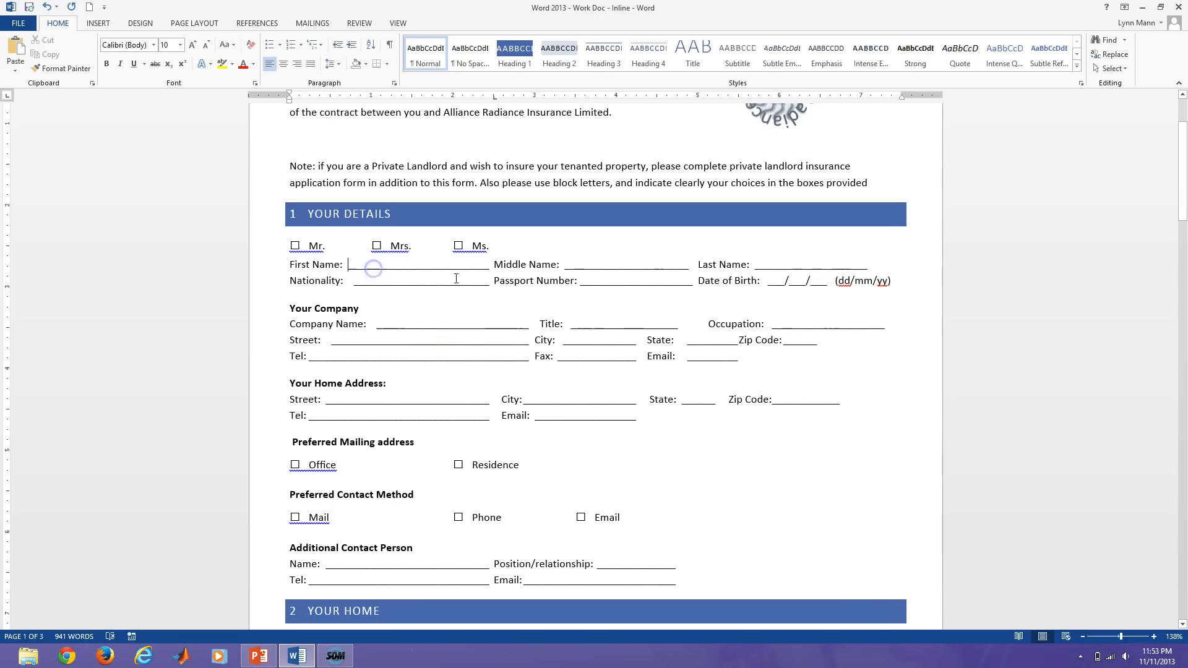
click(592, 265)
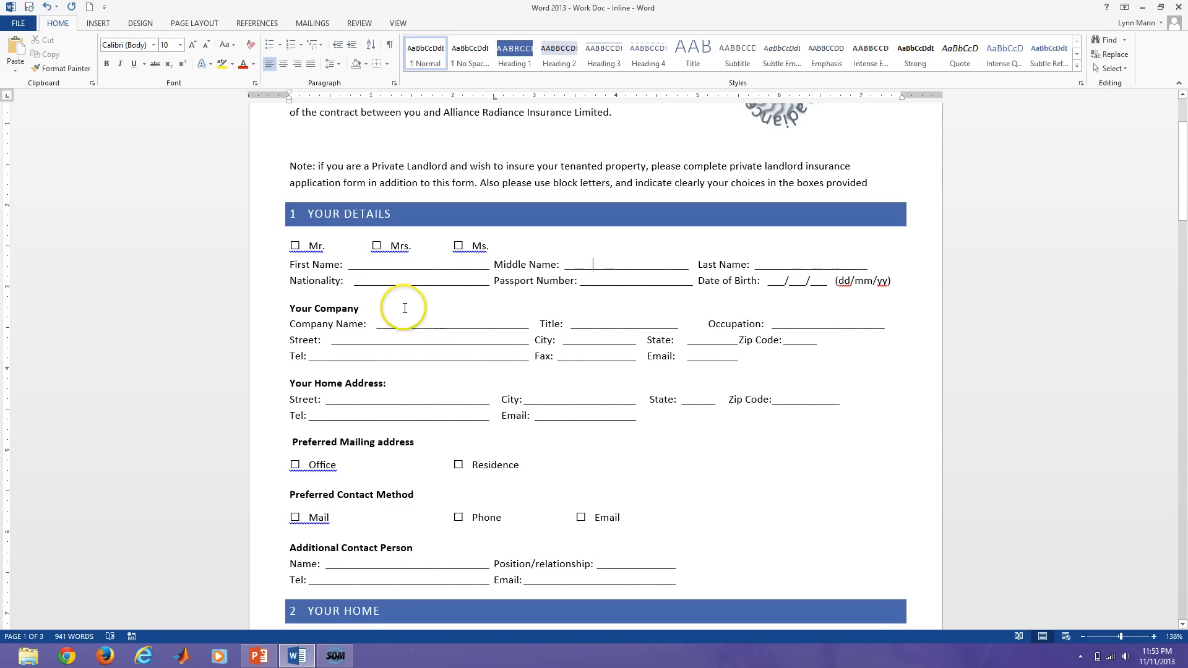
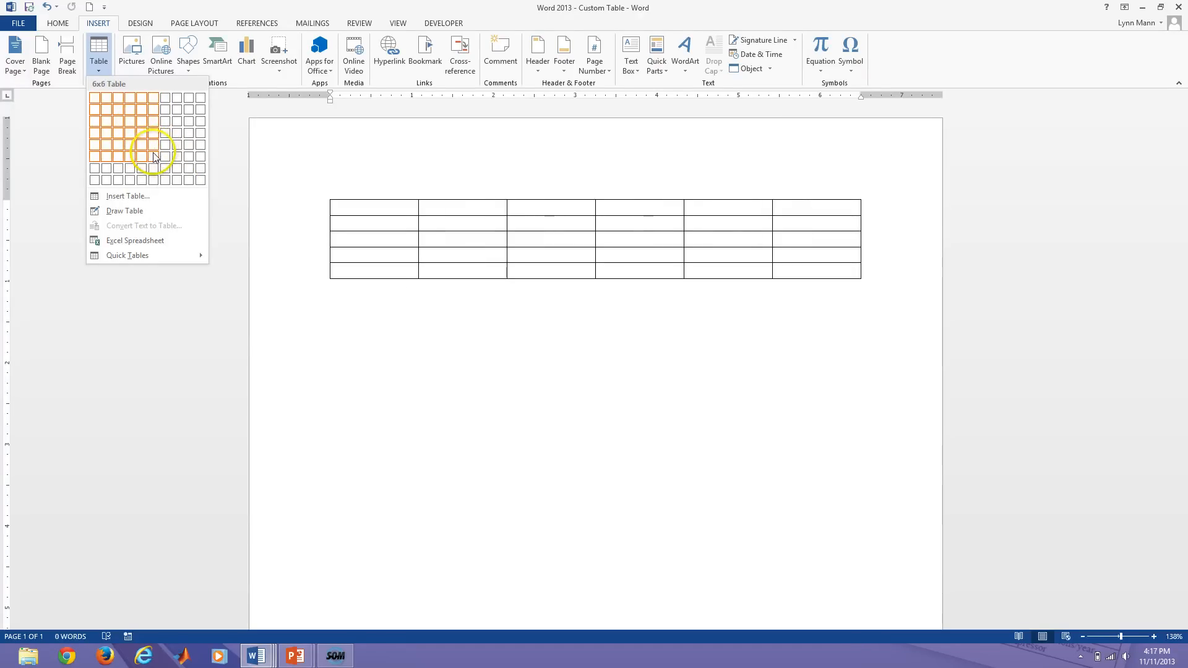
Insert an empty 3-column by 8-row table from the table size grid.
click(124, 197)
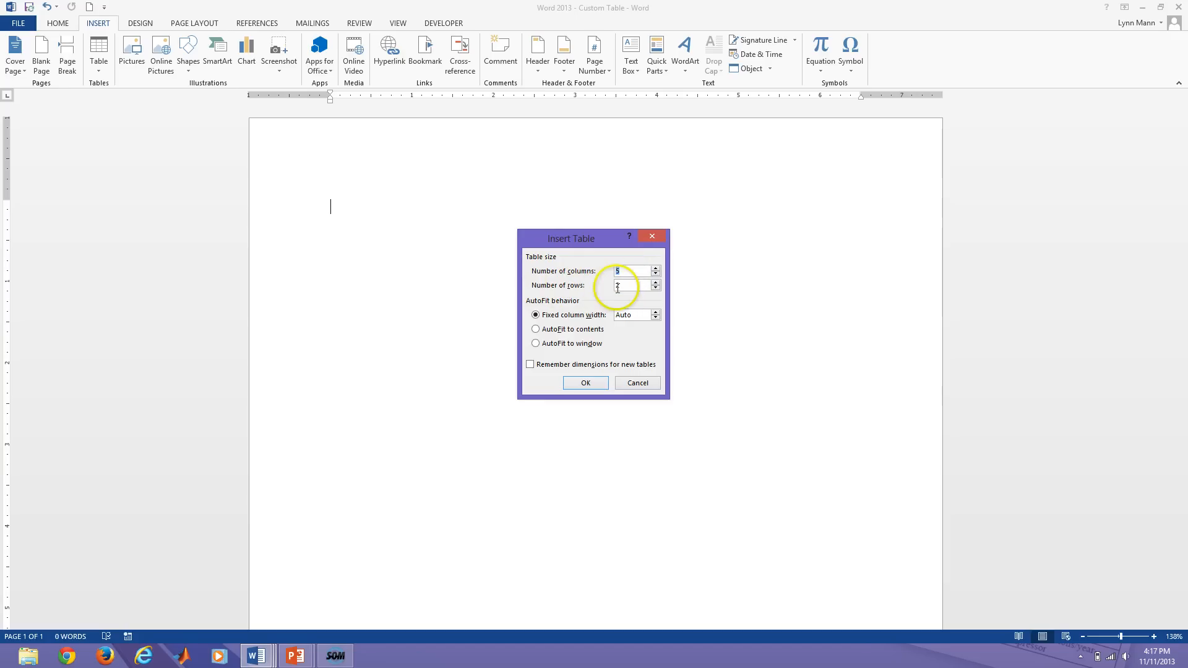
click(637, 382)
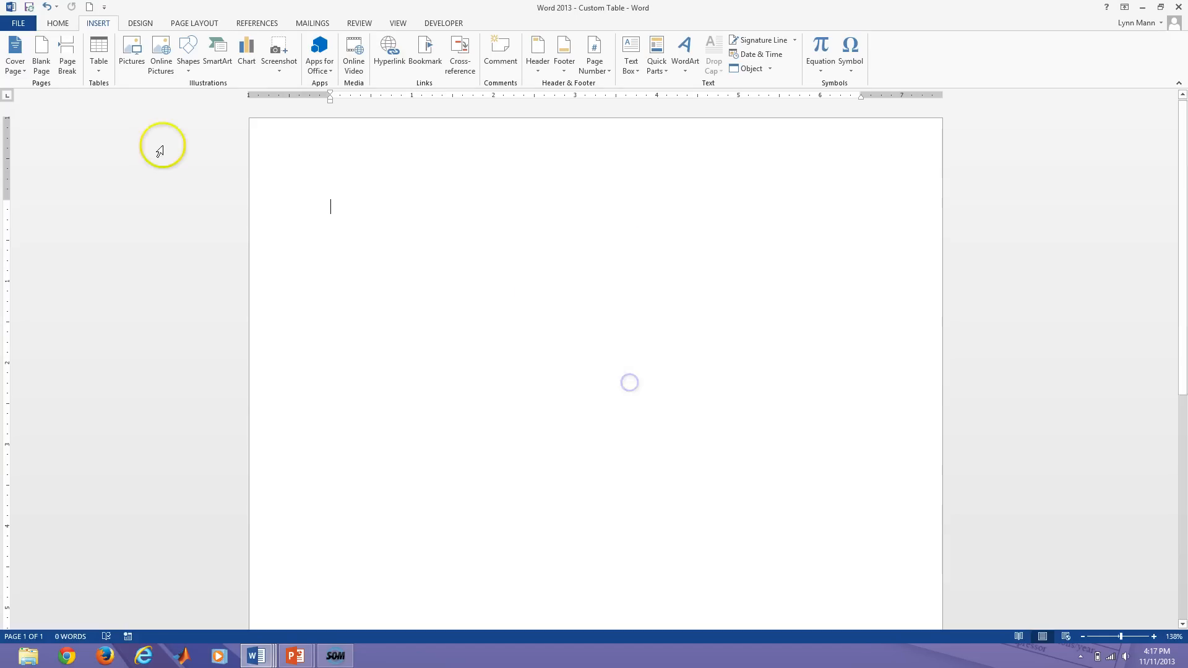
click(98, 54)
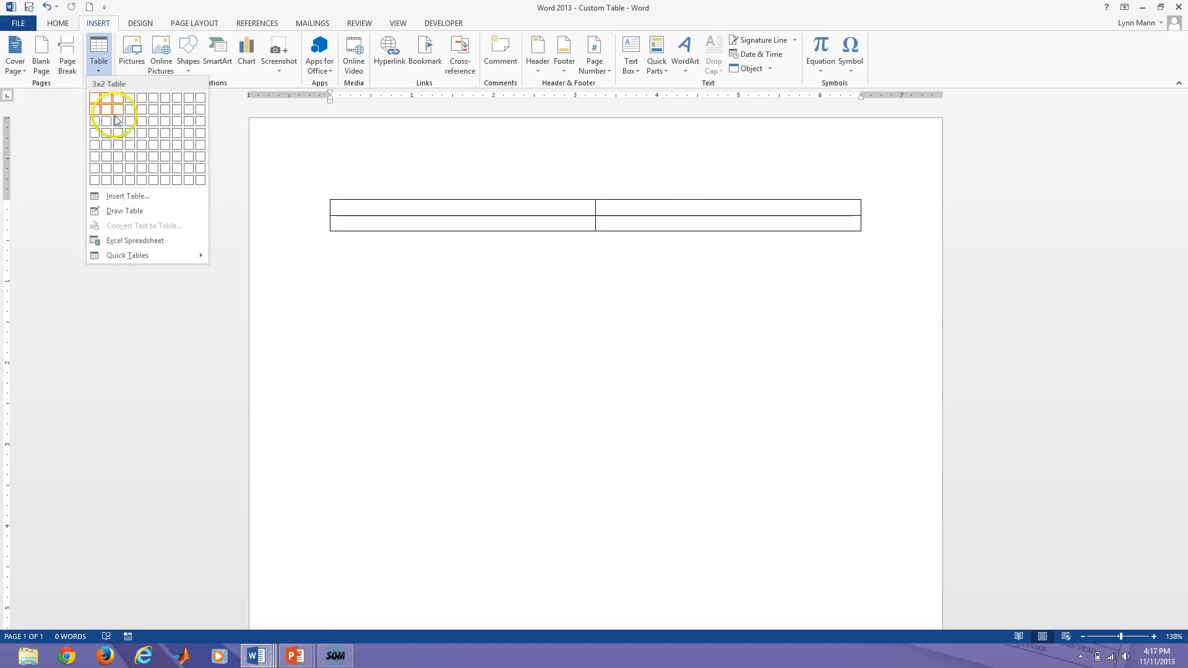
click(113, 181)
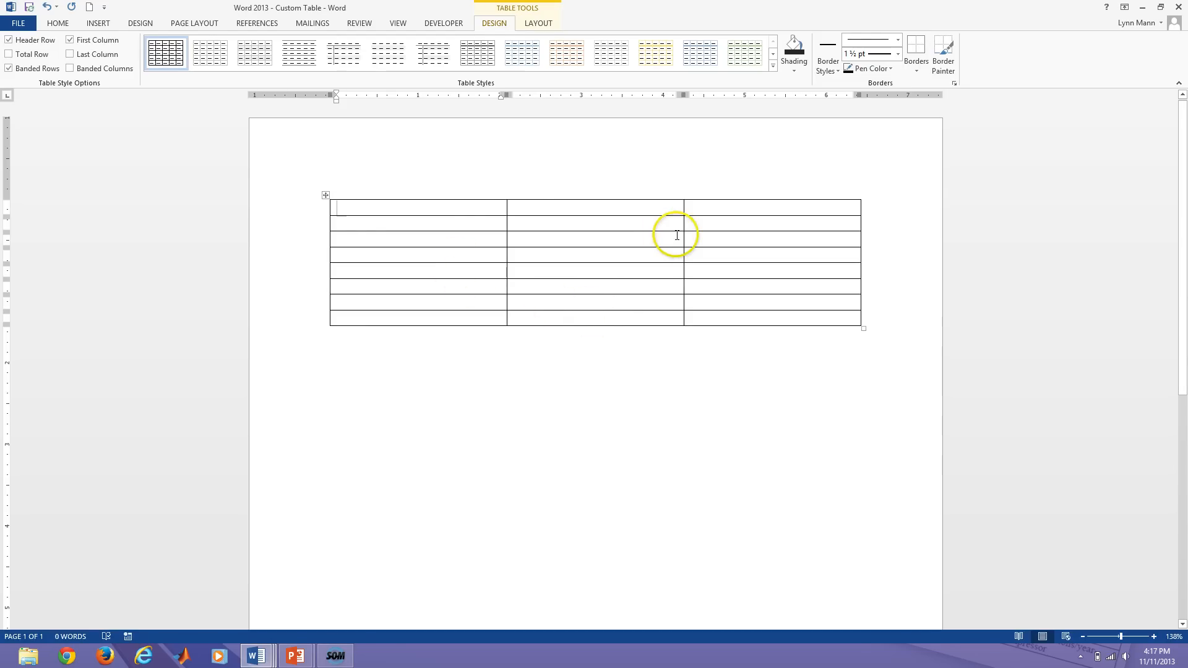
Add a column left of the first column, making the table 4 by 8.
click(458, 198)
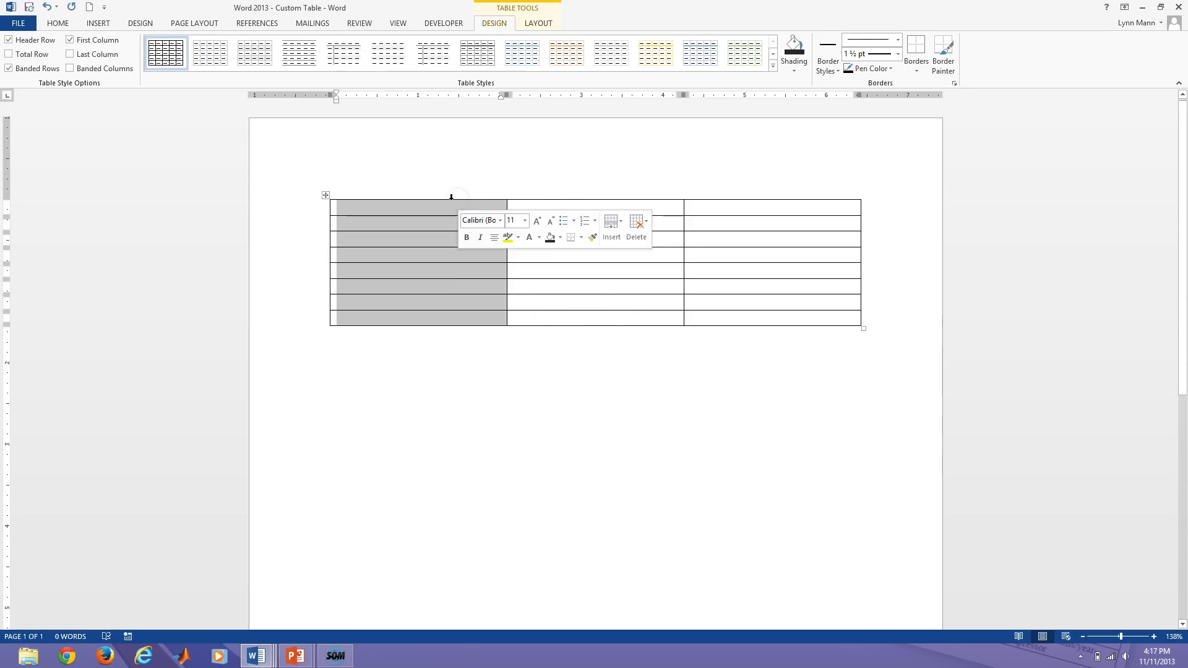
click(435, 196)
click(424, 195)
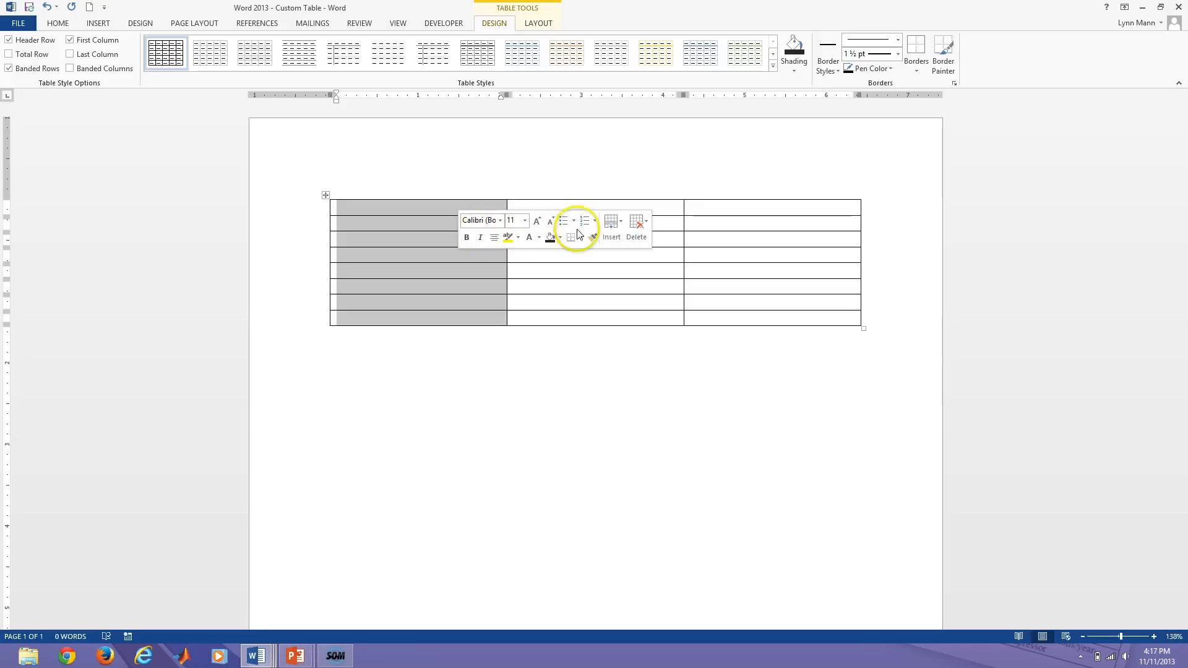
click(612, 237)
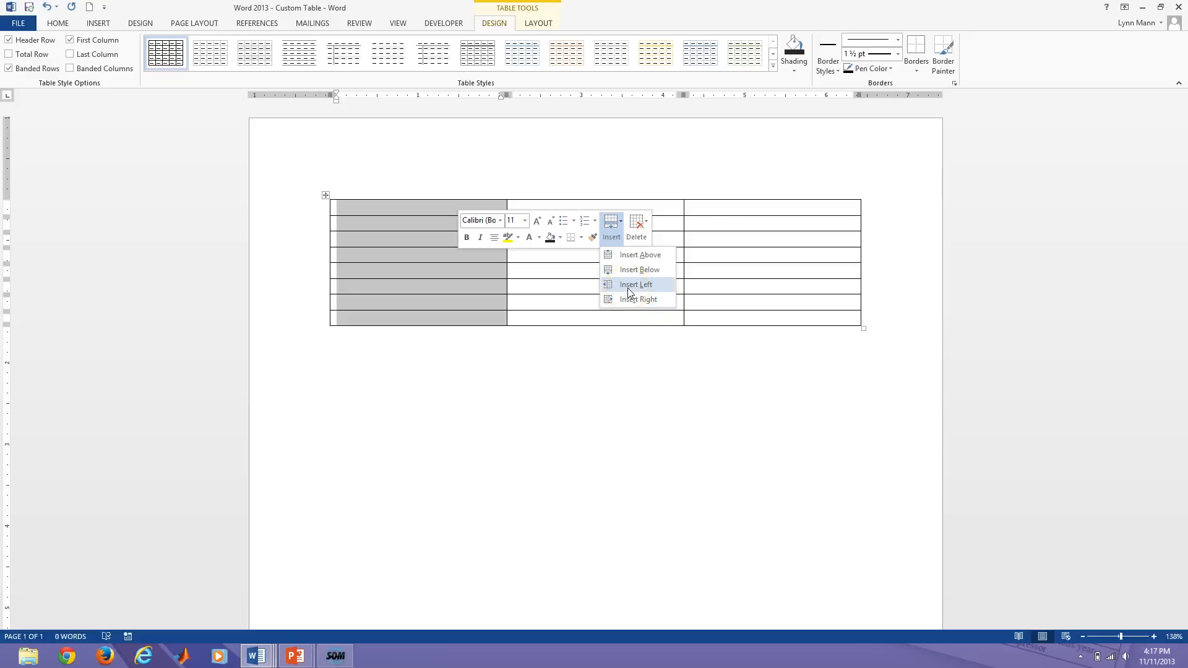
click(629, 290)
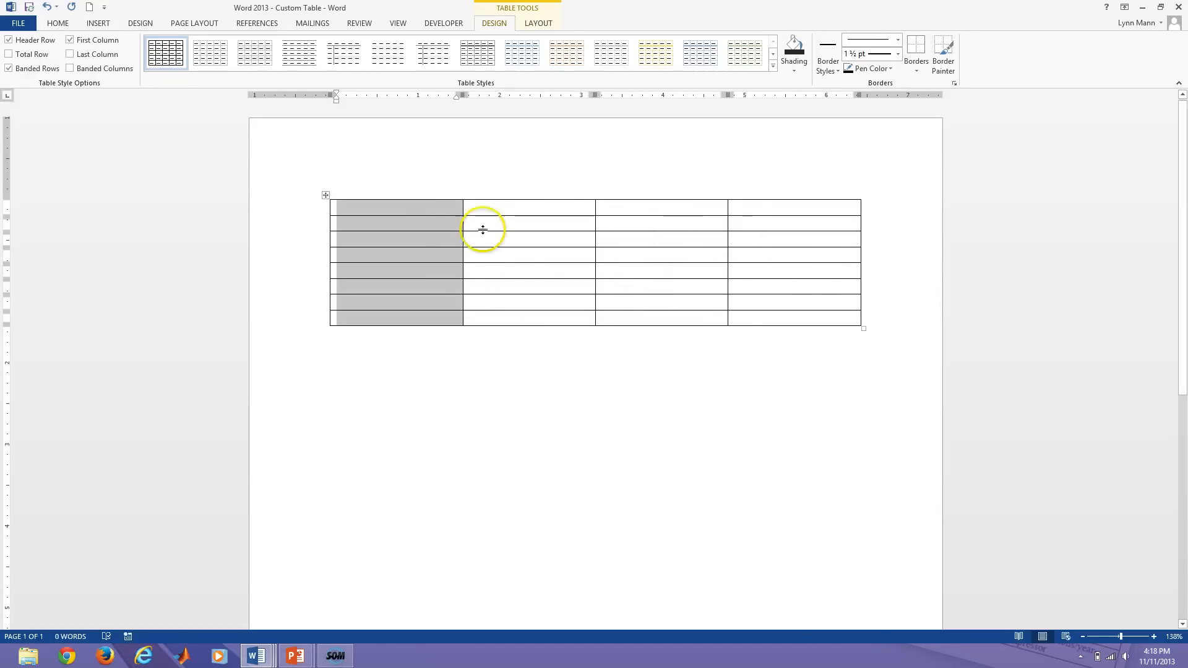
click(539, 250)
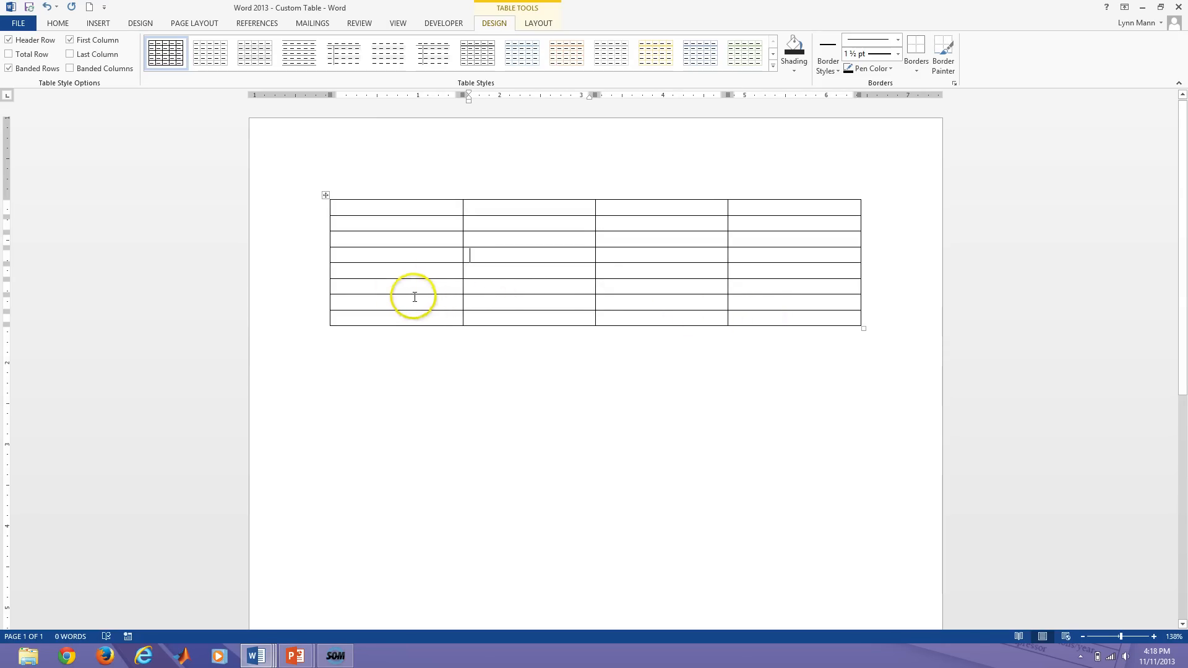
Add a row below the fifth row and another above the sixth row.
click(309, 273)
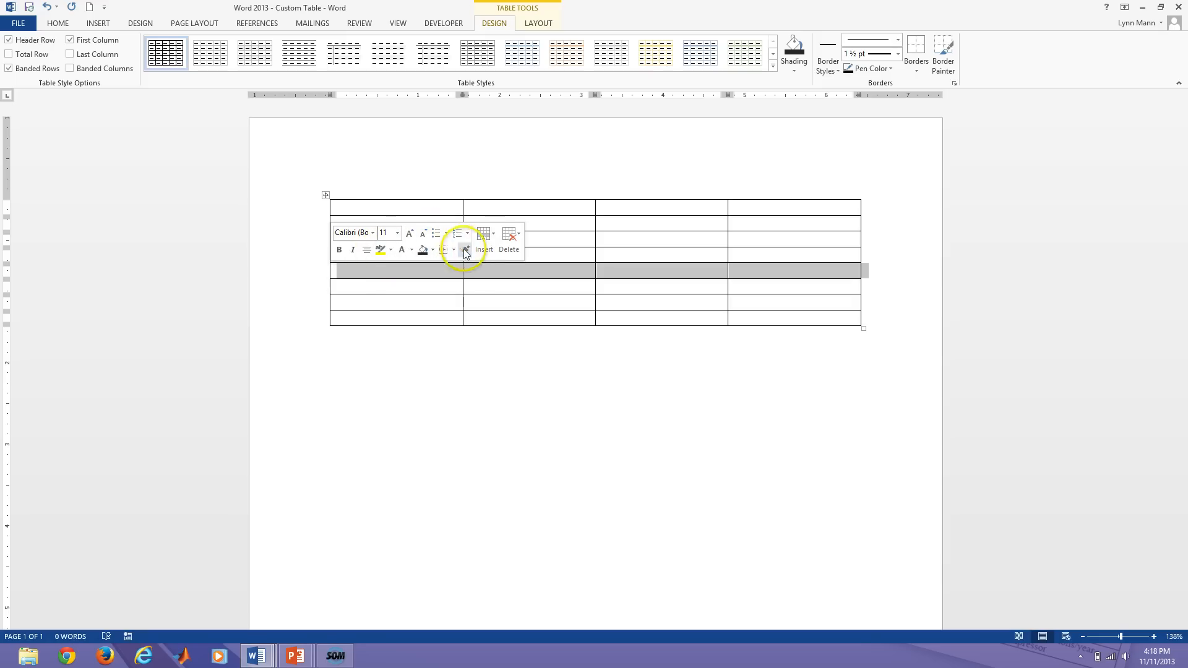
click(483, 249)
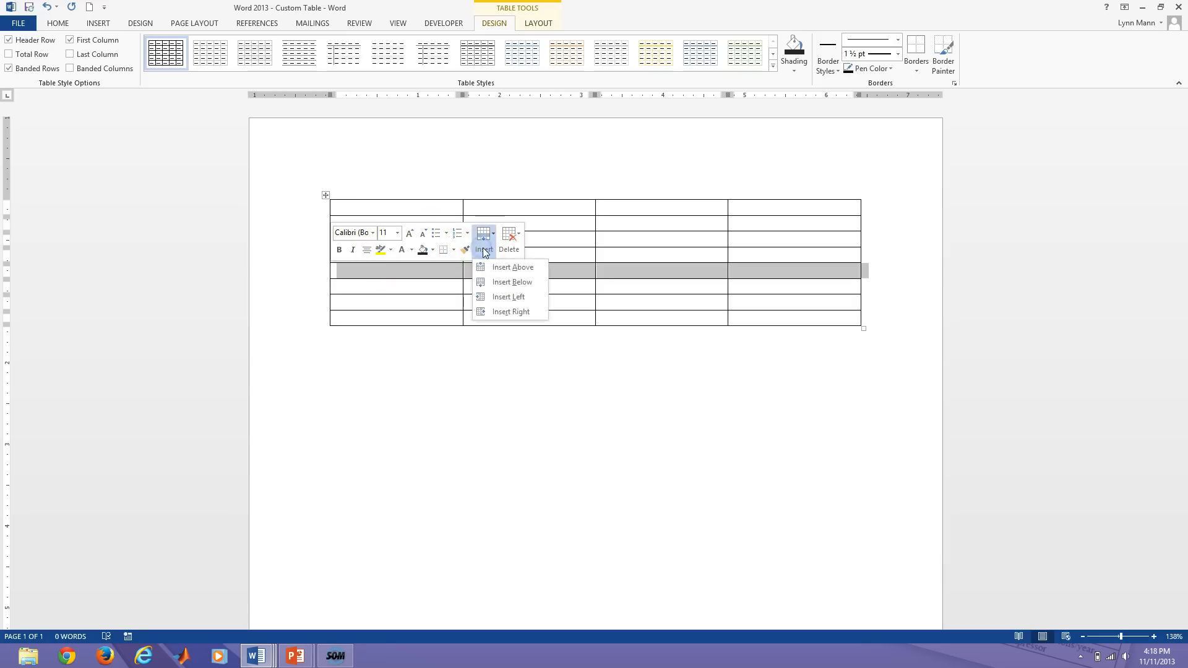
click(495, 286)
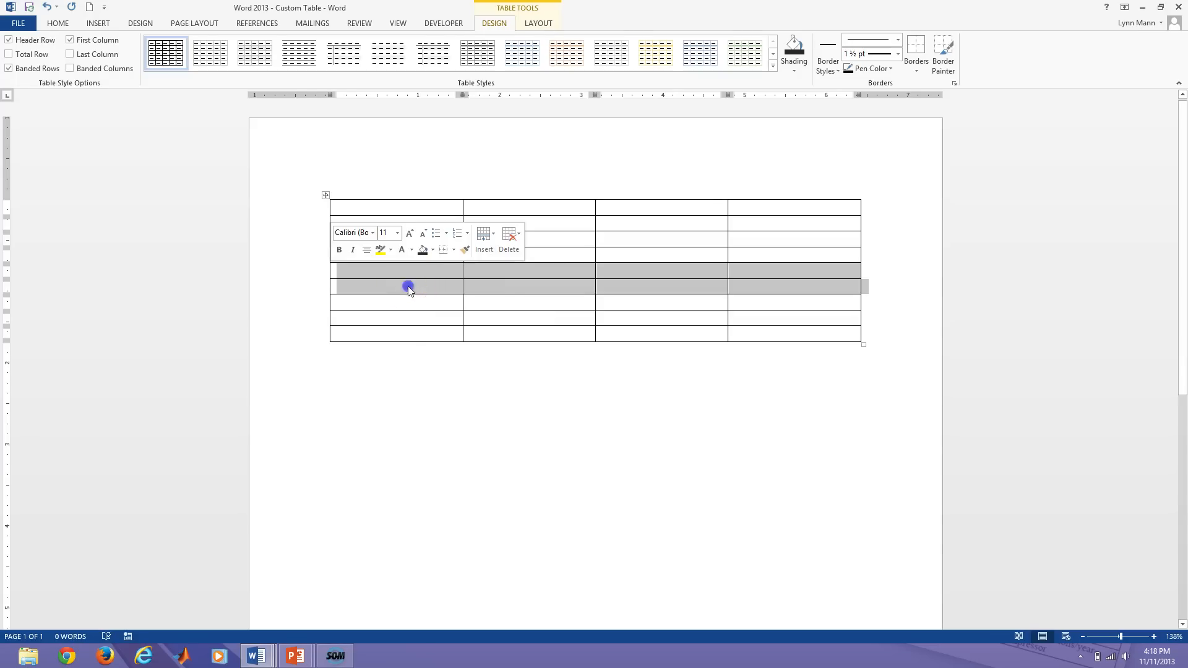
click(351, 289)
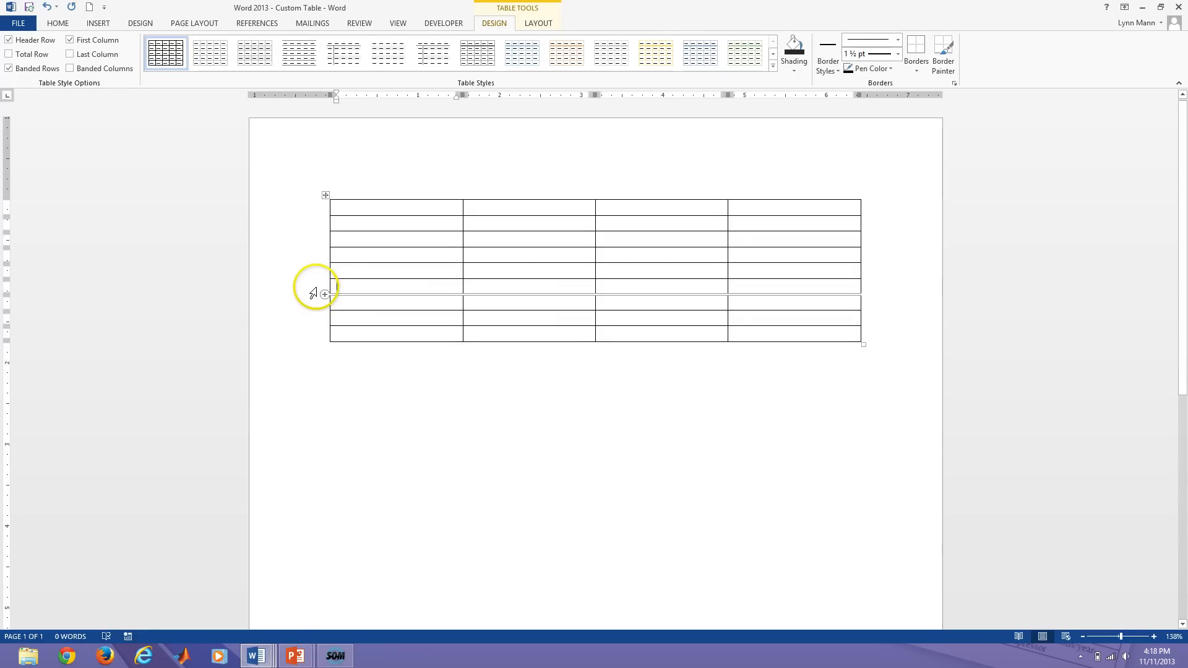
click(313, 292)
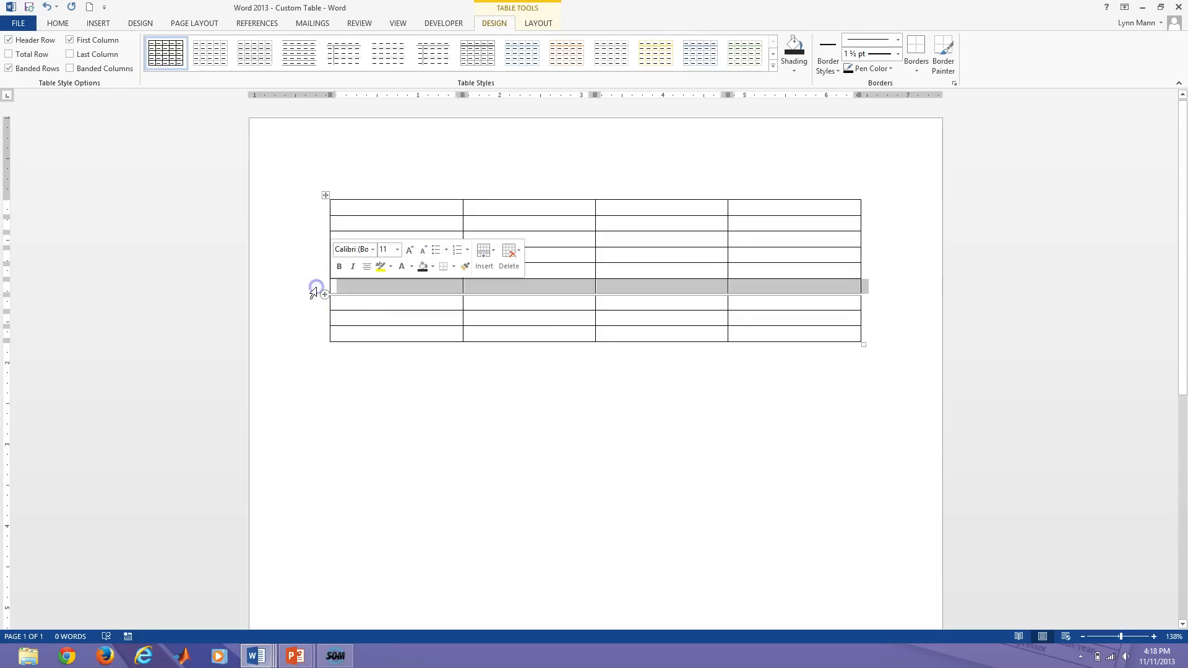
right_click(361, 288)
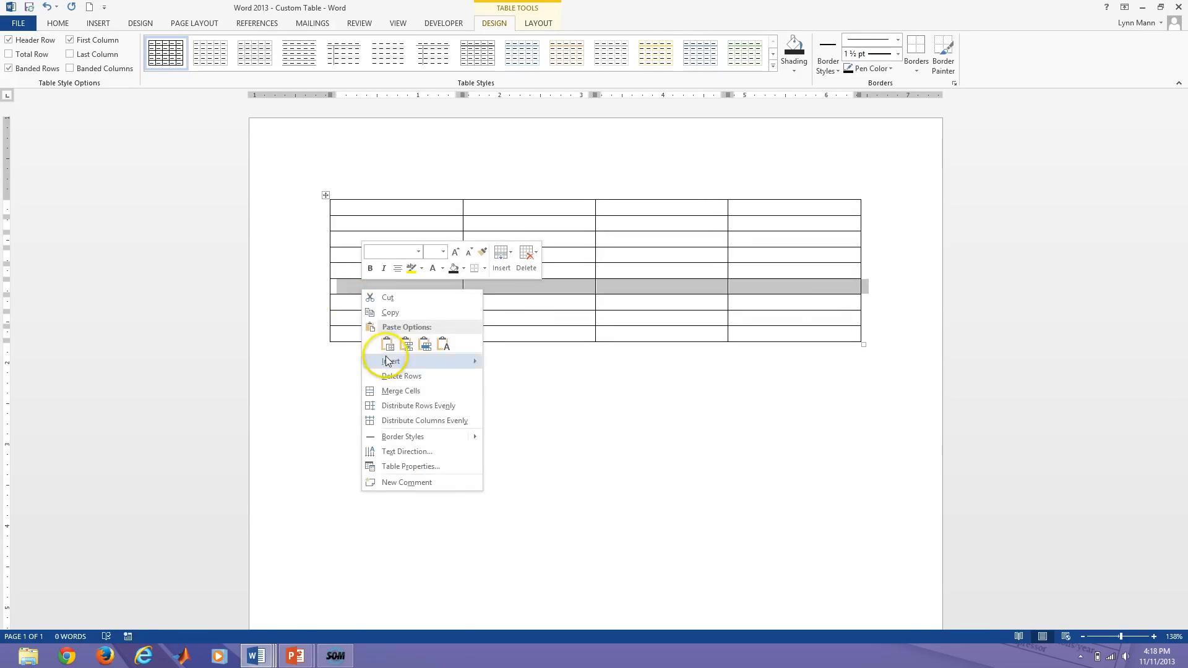
mouse_move(396, 361)
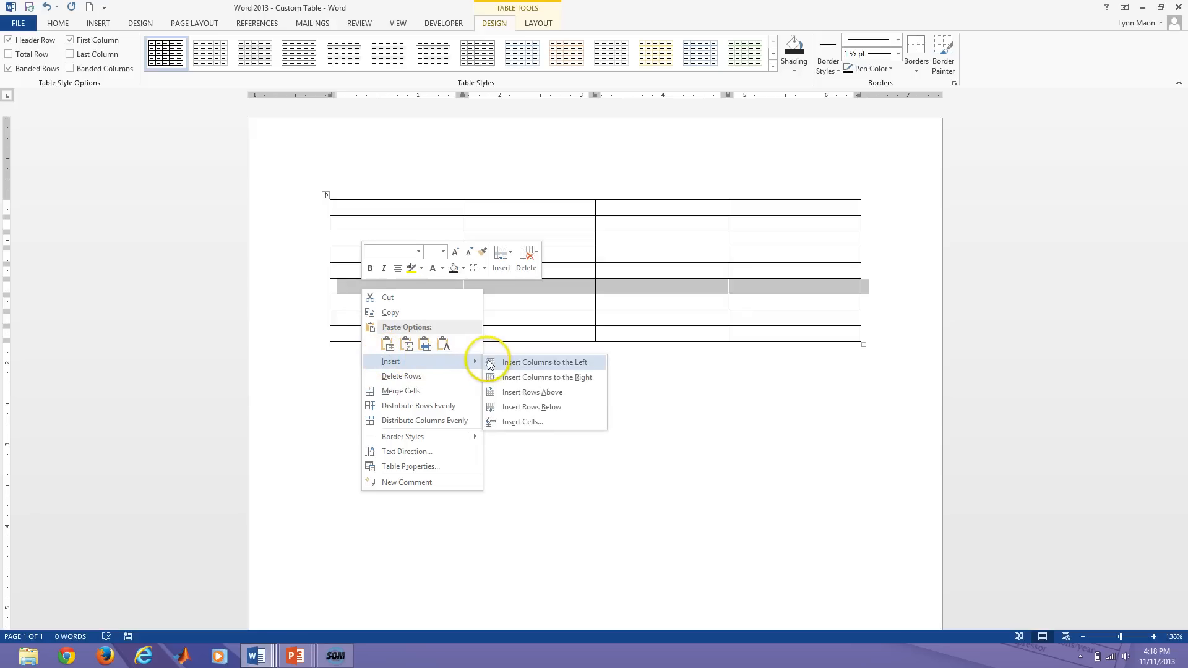
click(512, 397)
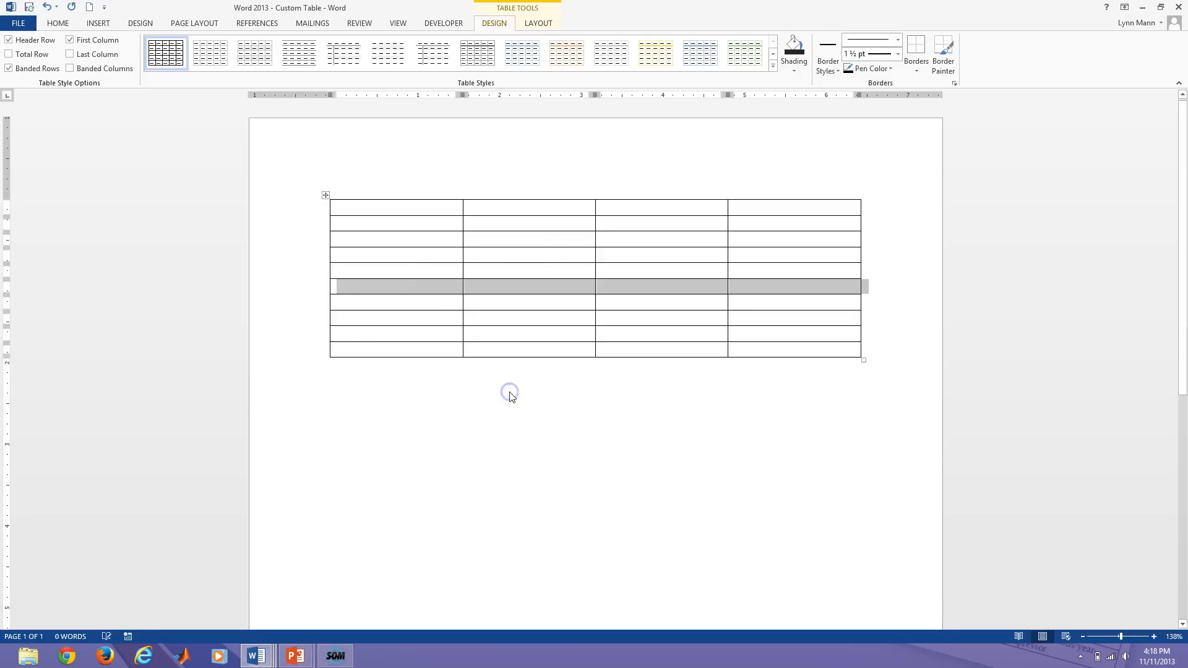
click(383, 289)
Insert a row above the third row using Table Tools Layout.
click(311, 242)
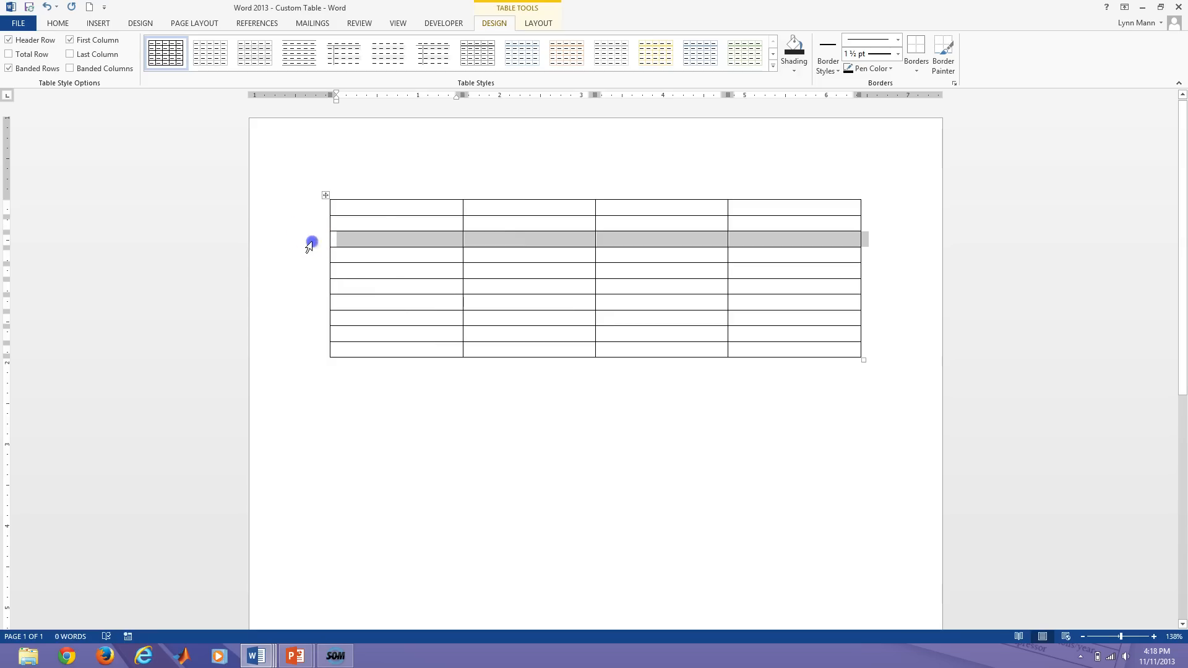
click(545, 24)
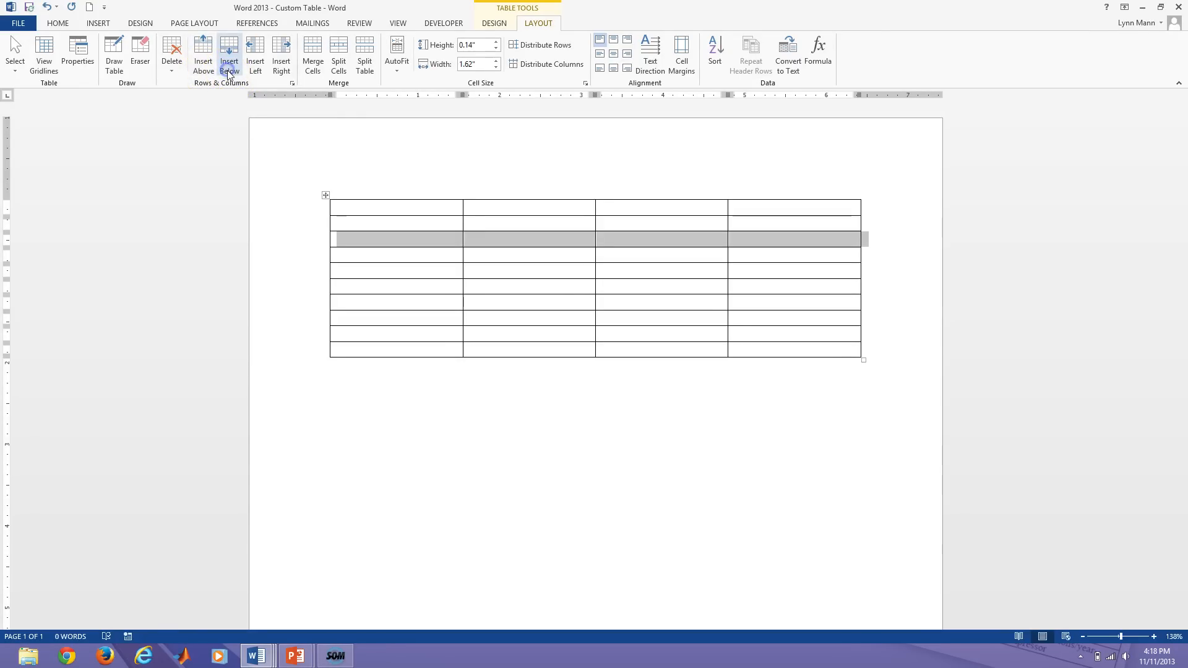
click(204, 74)
click(366, 244)
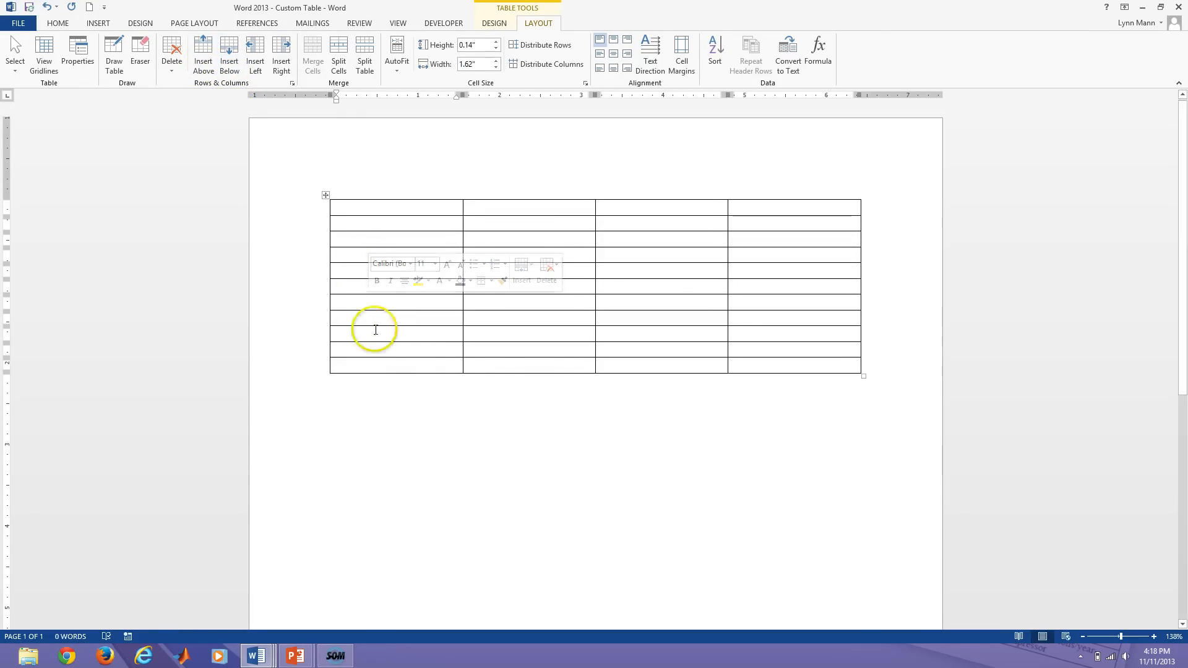
Add two more rows at the bottom of the table from its last cell.
click(748, 366)
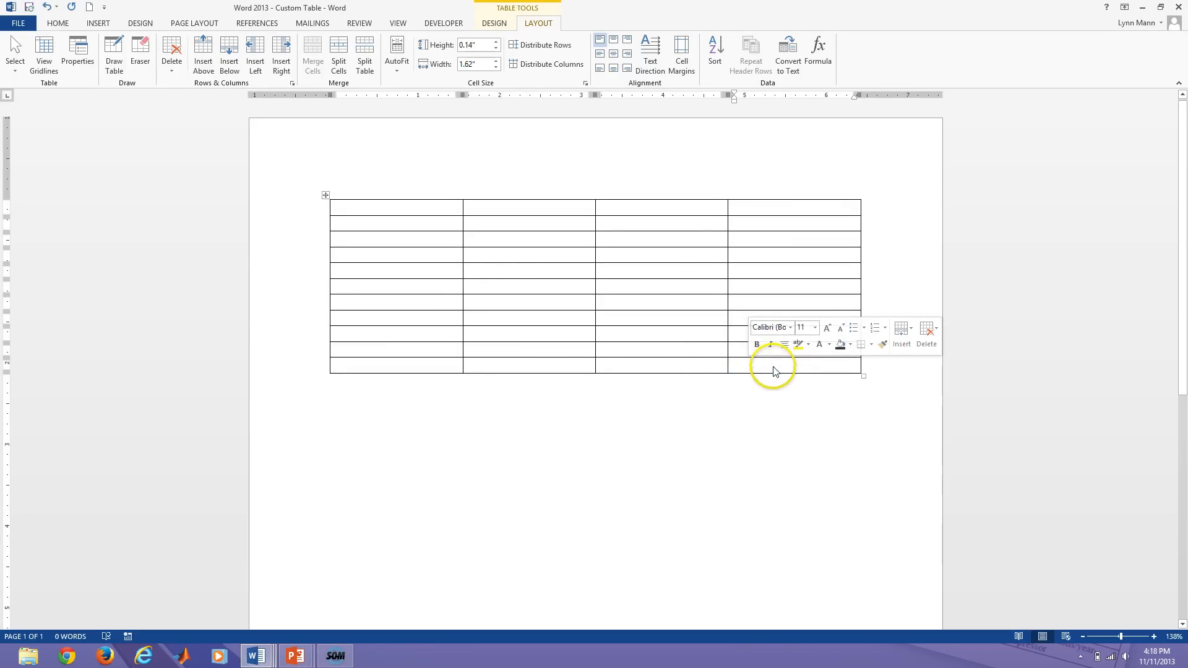
click(774, 367)
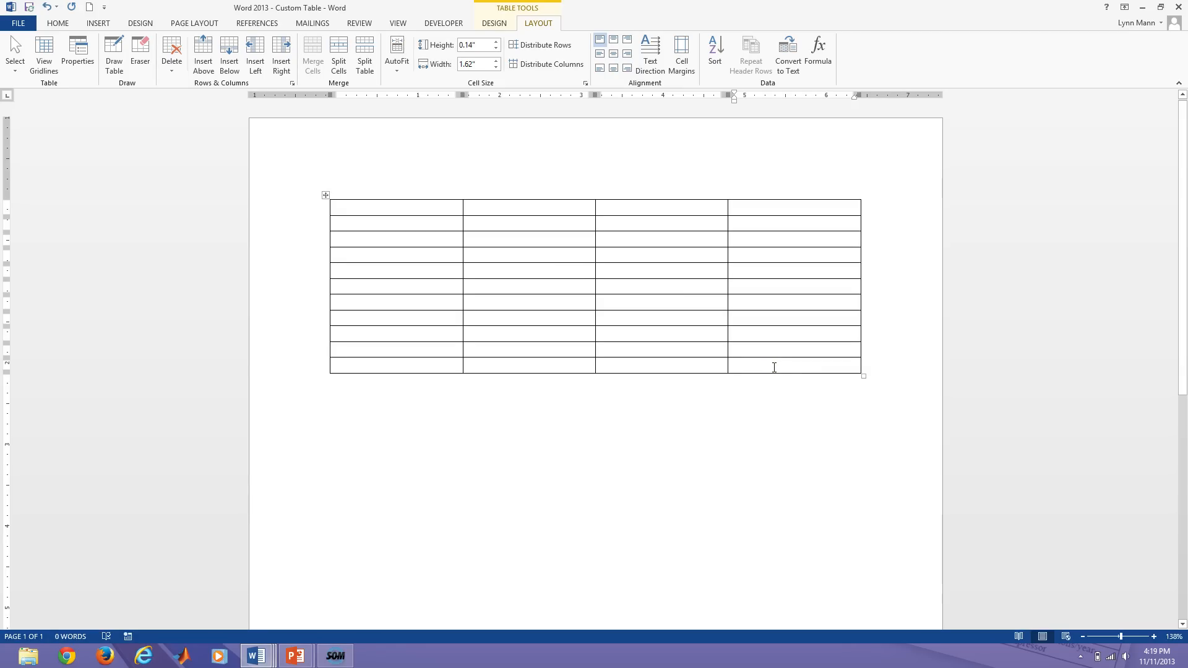
key(Tab)
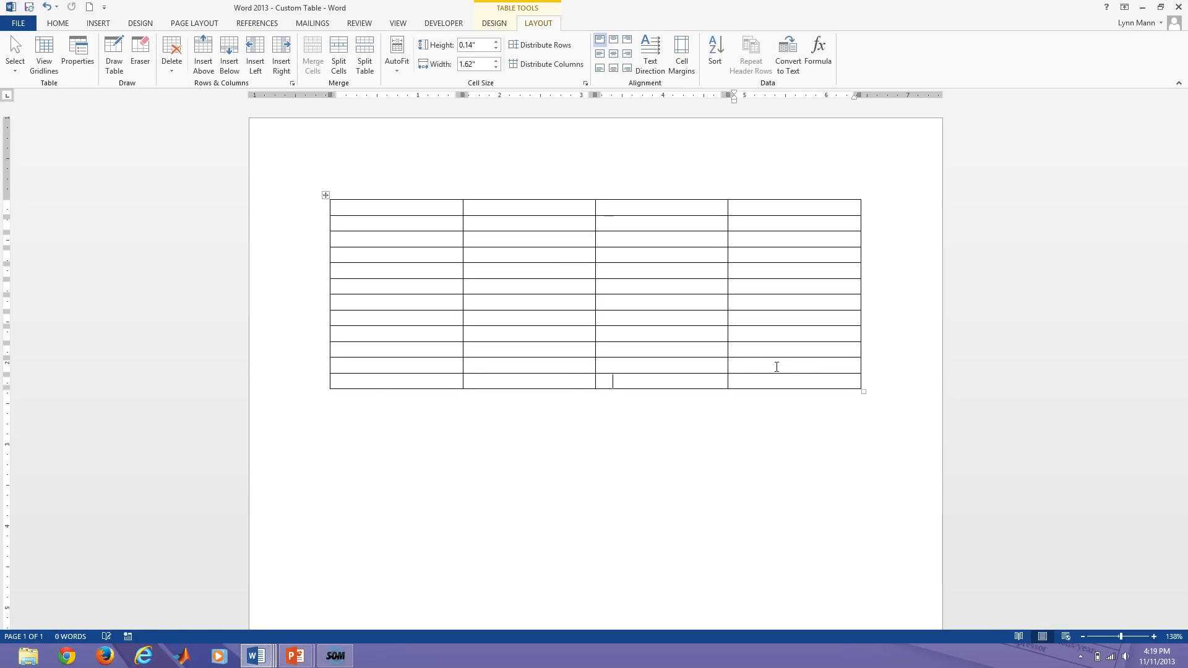
key(Tab)
click(353, 392)
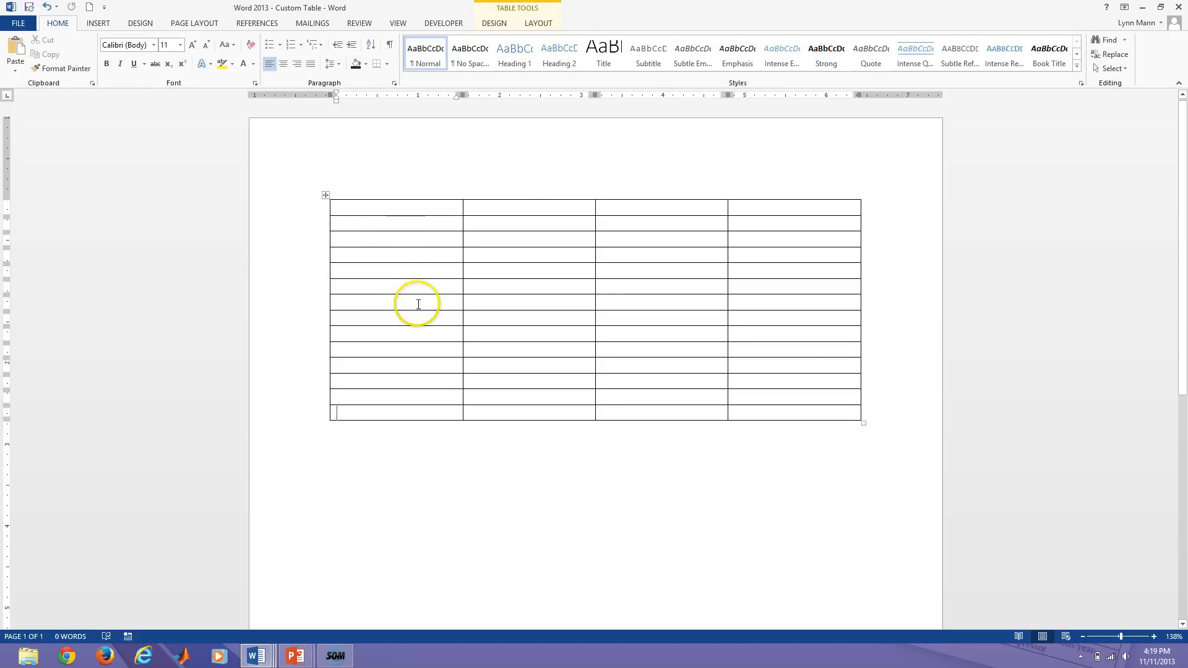
Place the cursor in the last row's first cell to enter the registration form text.
click(363, 410)
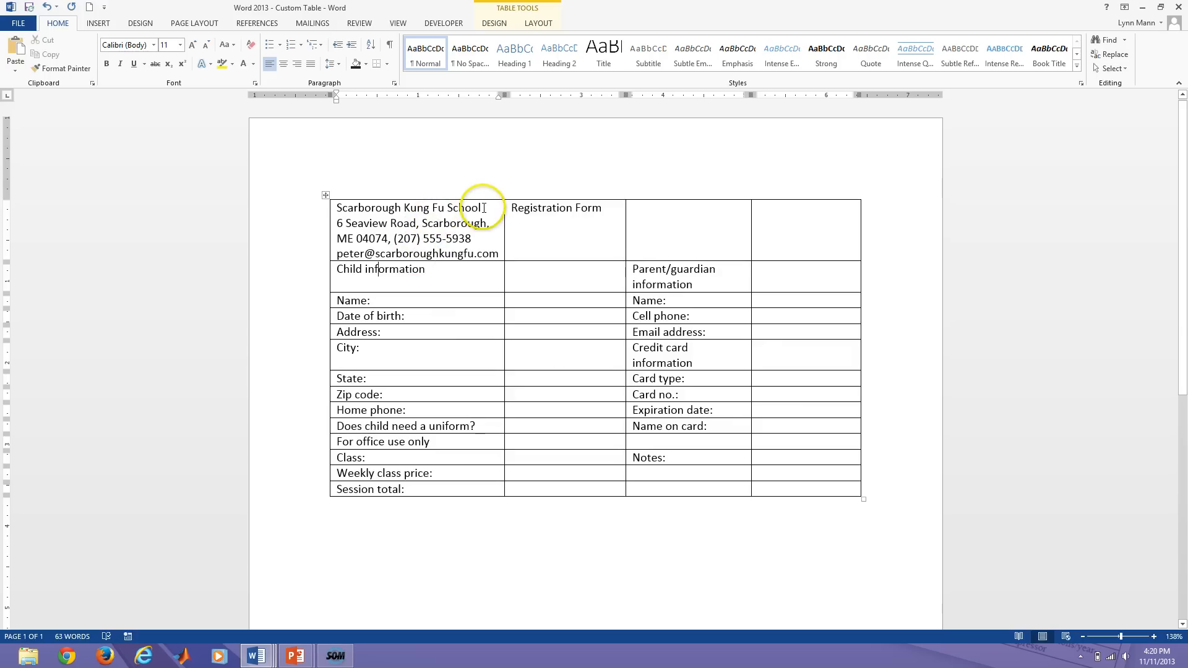
Set the Scarborough Kung Fu School heading to Arial Rounded MT Bold at a larger size.
drag(486, 208, 354, 211)
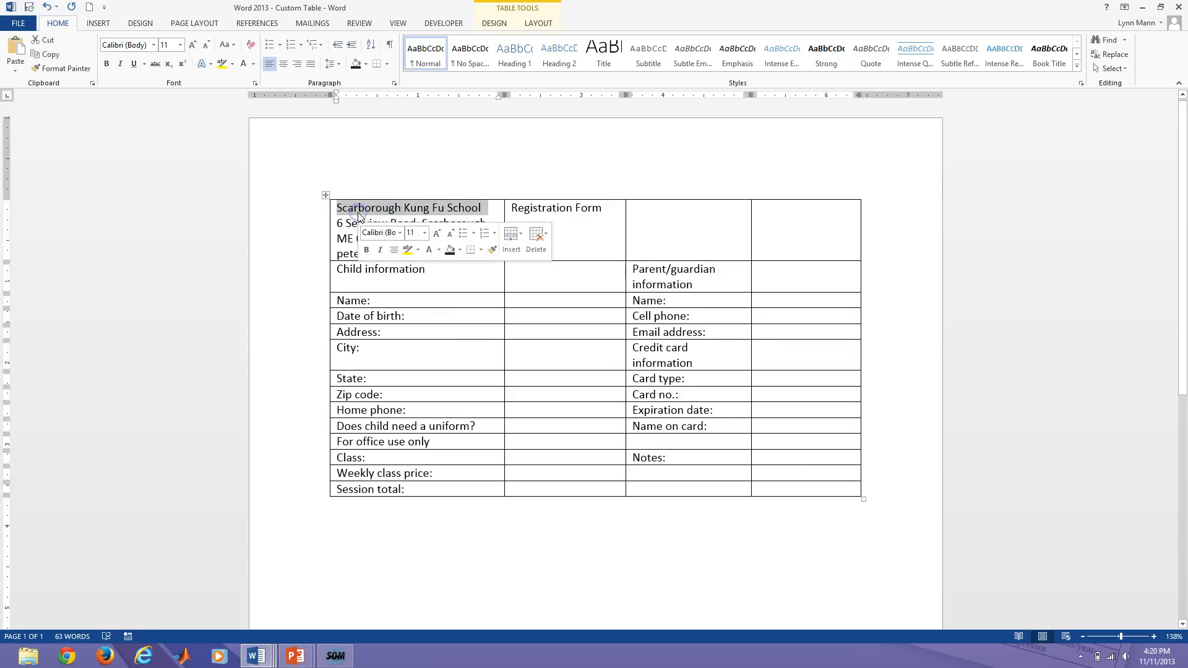
click(154, 46)
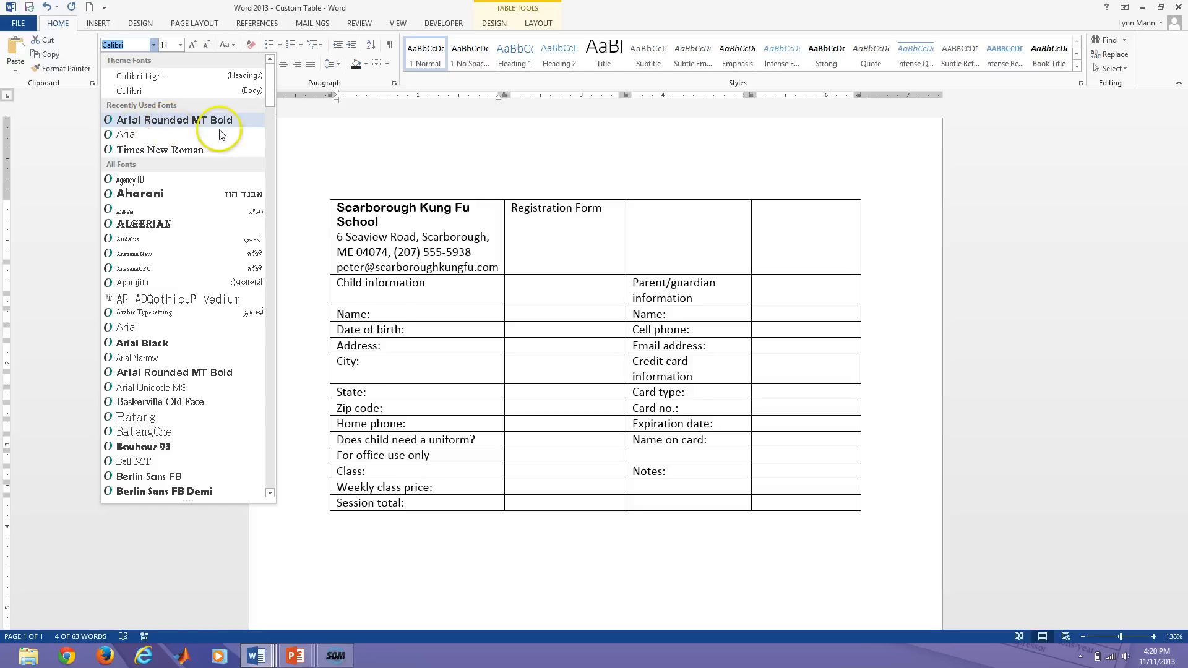
click(360, 217)
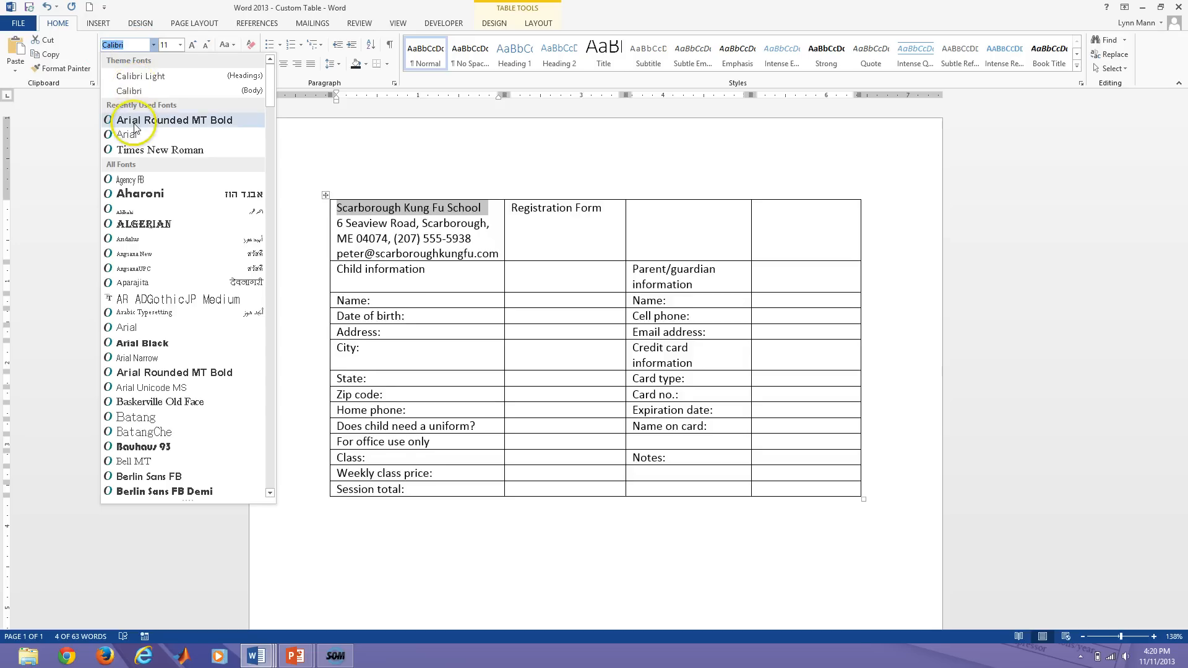
click(155, 120)
click(181, 45)
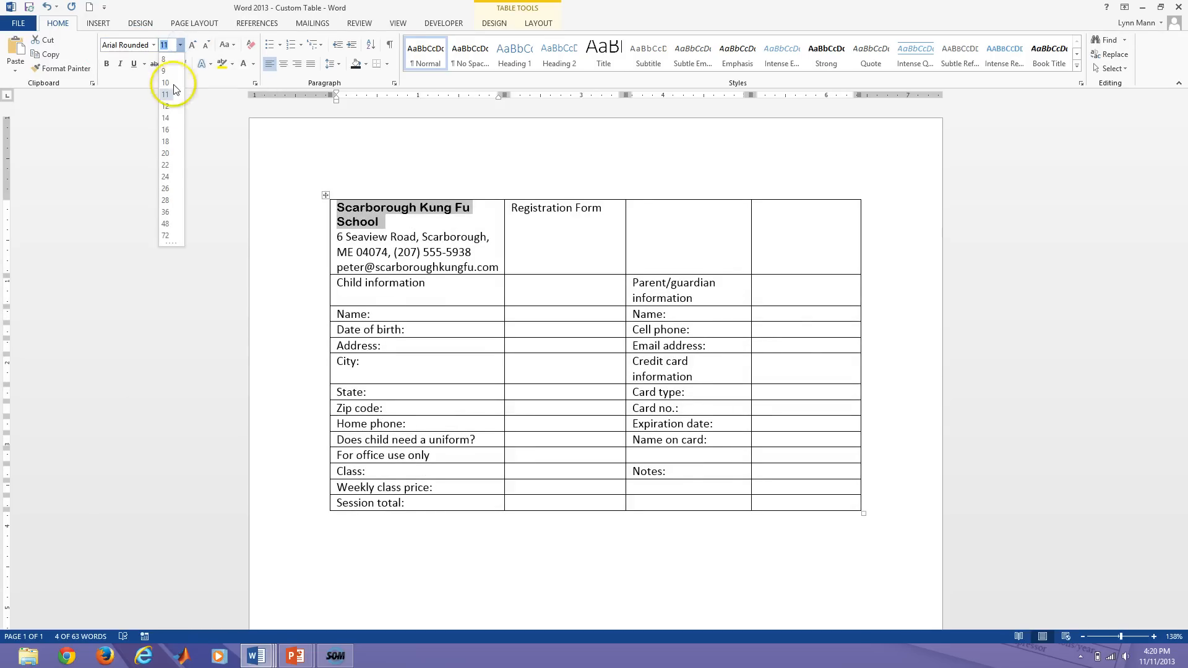
click(169, 141)
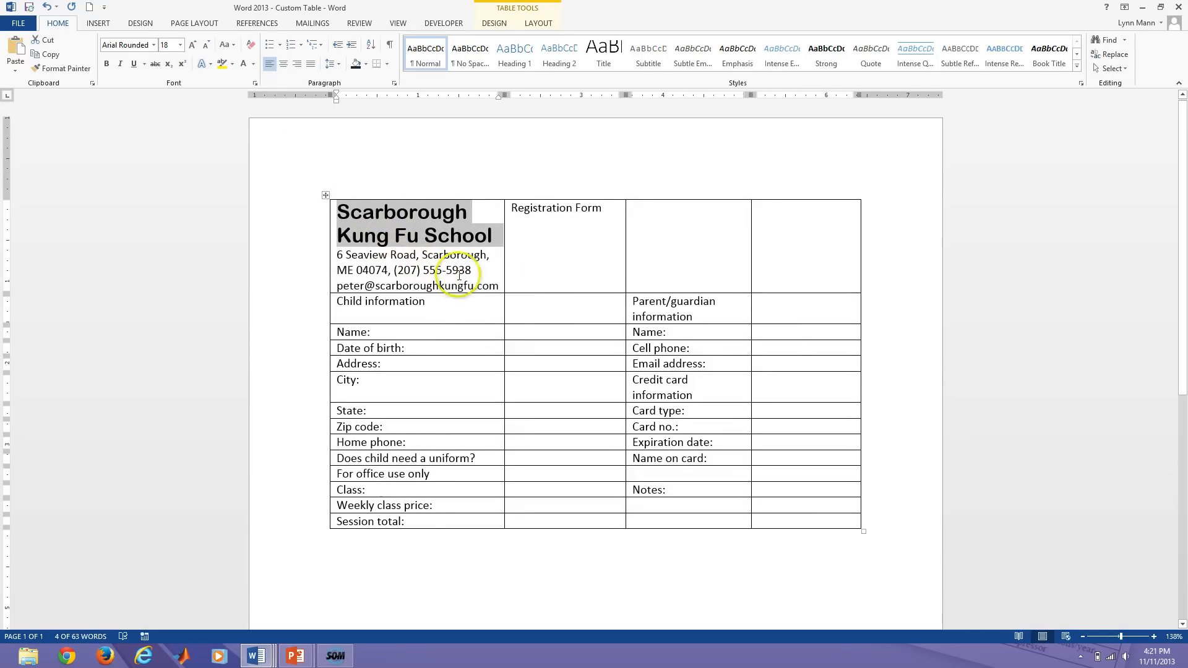
Enlarge the three address and contact lines to 12 pt.
click(498, 285)
drag(499, 285, 333, 258)
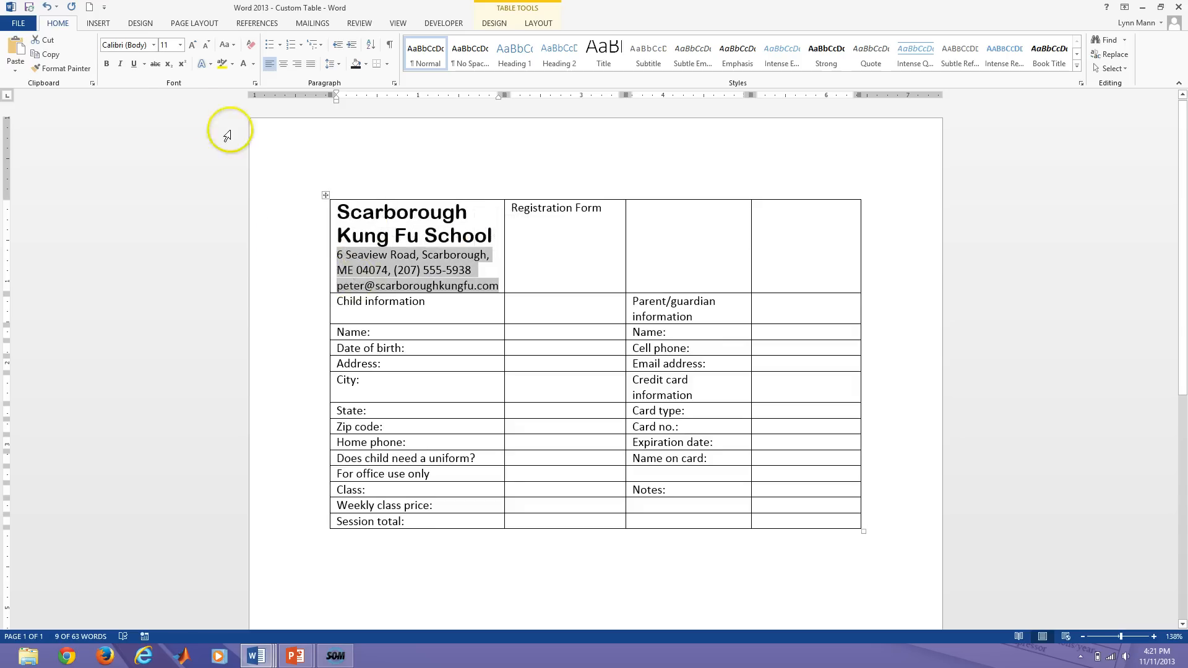
click(180, 45)
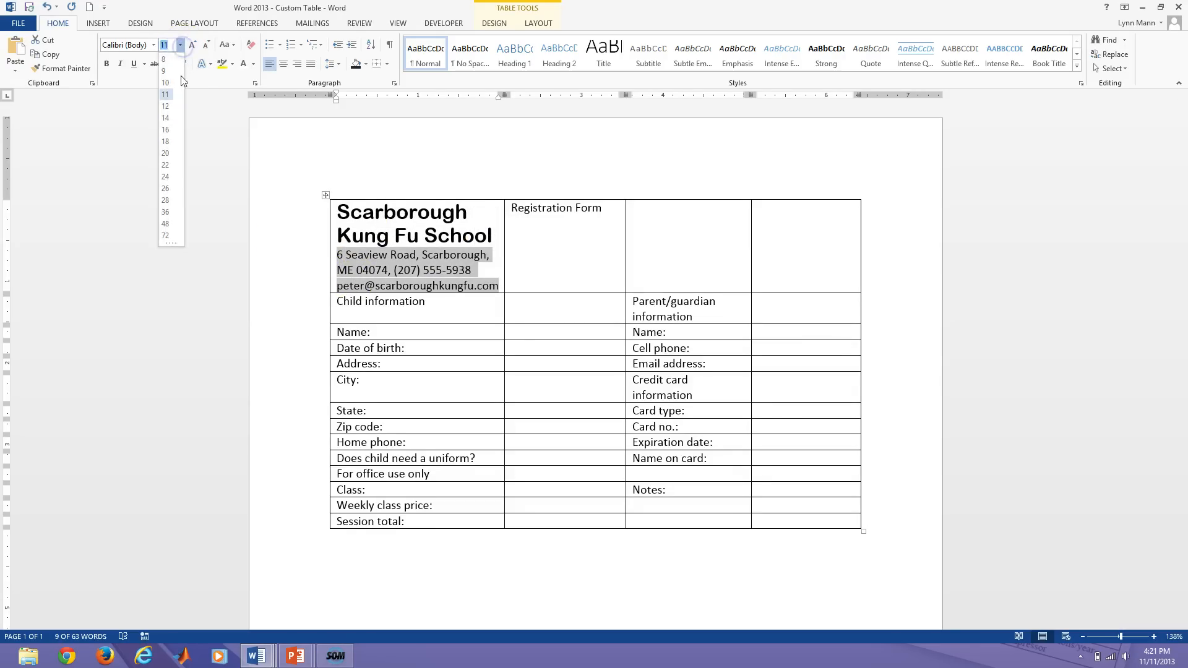
click(164, 110)
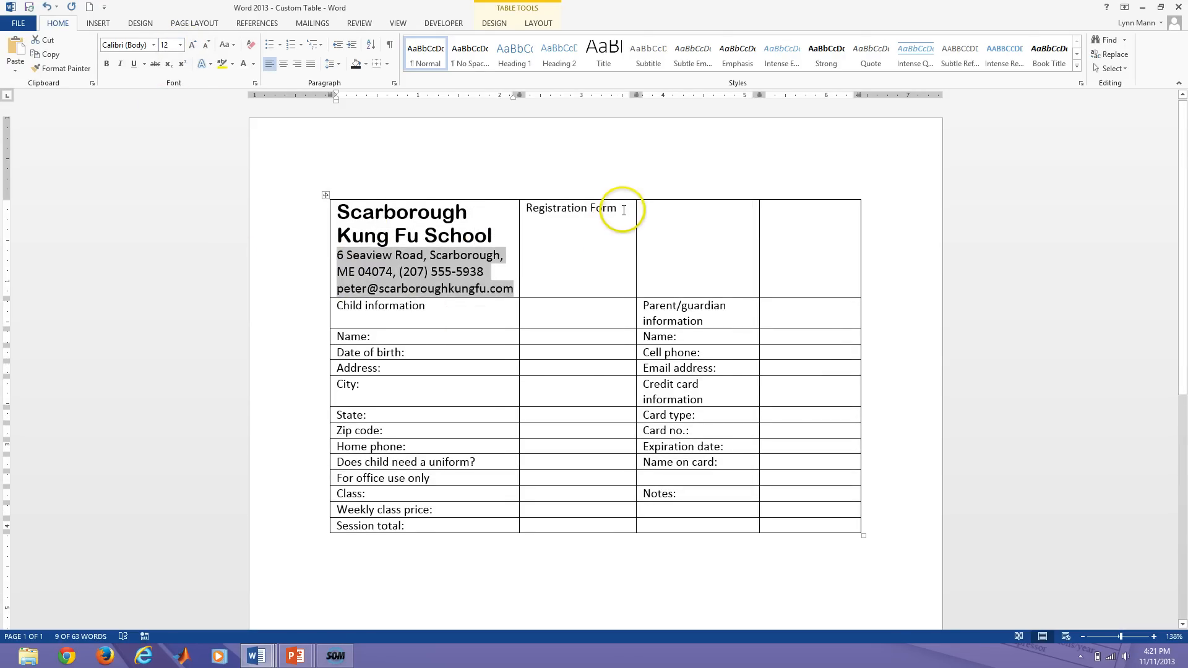
click(501, 256)
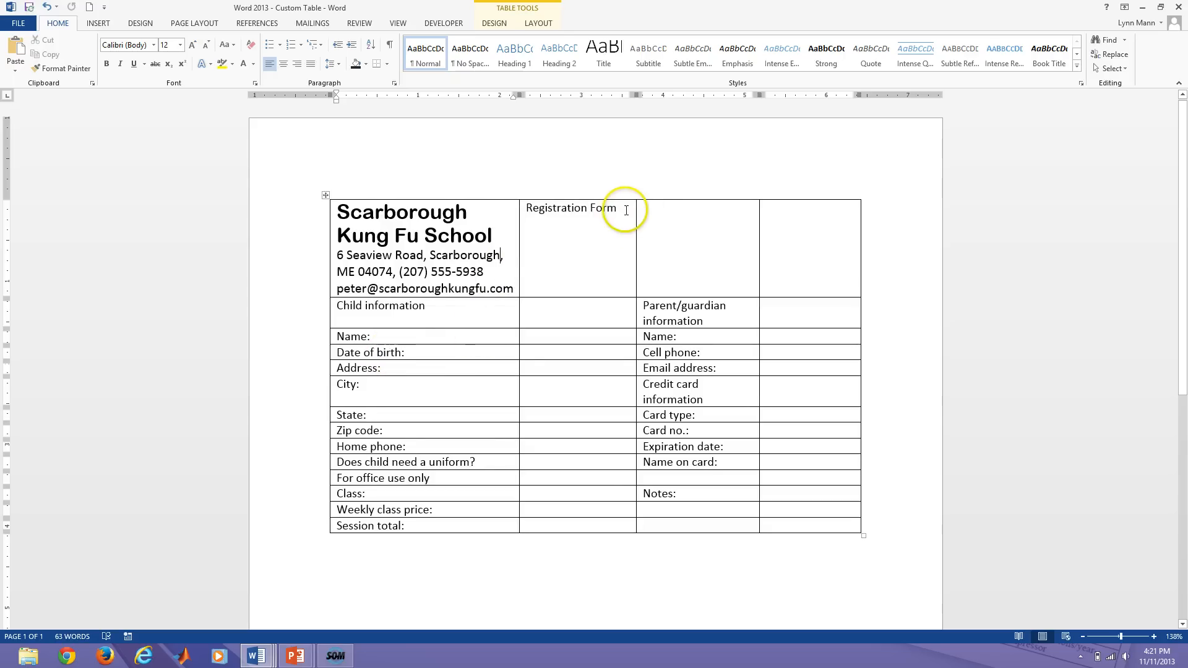
Give Registration Form the gray inner-shadow text effect, Arial Rounded MT Bold font and 28 pt size.
triple_click(544, 209)
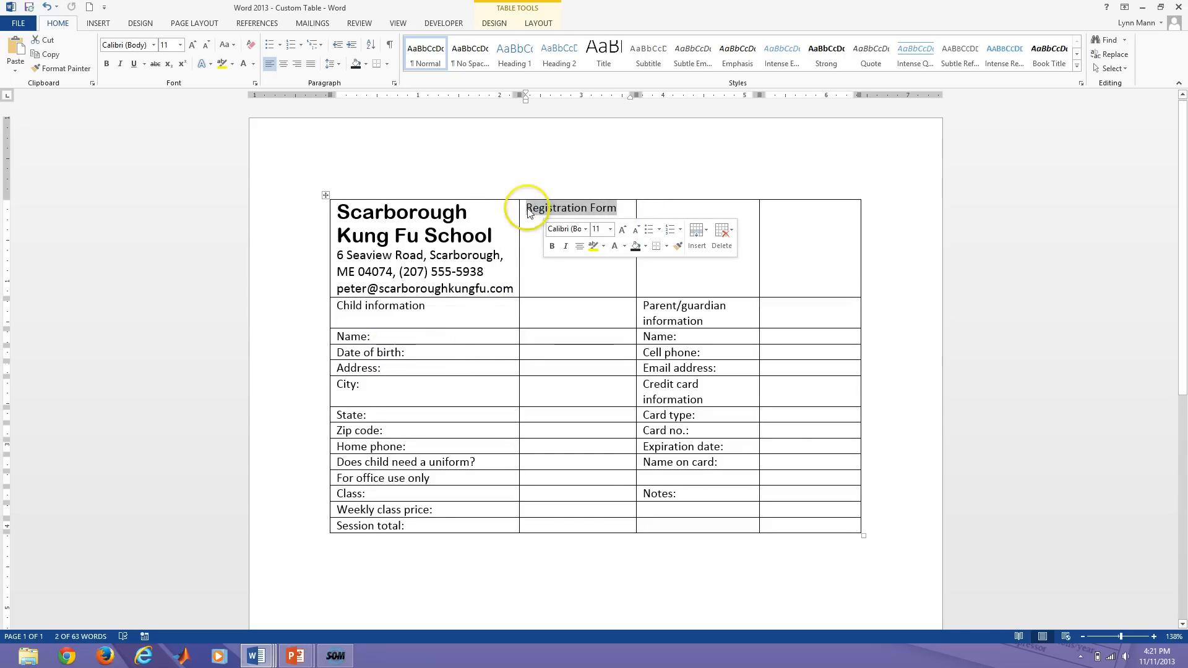
click(209, 66)
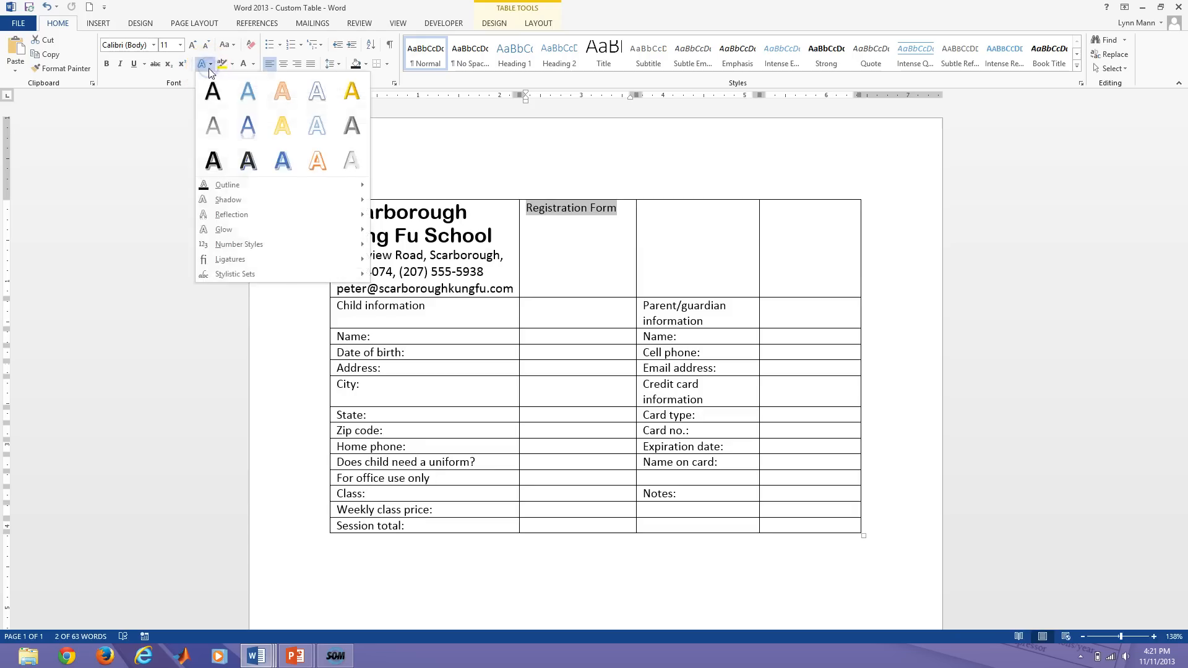
click(344, 162)
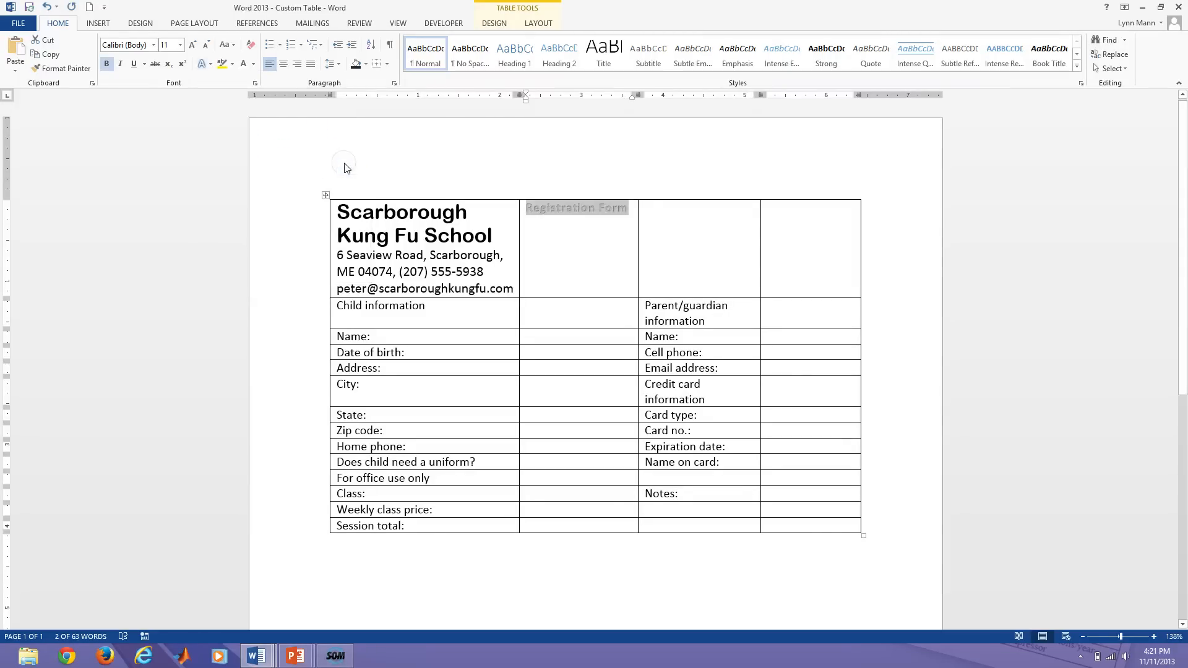
click(153, 45)
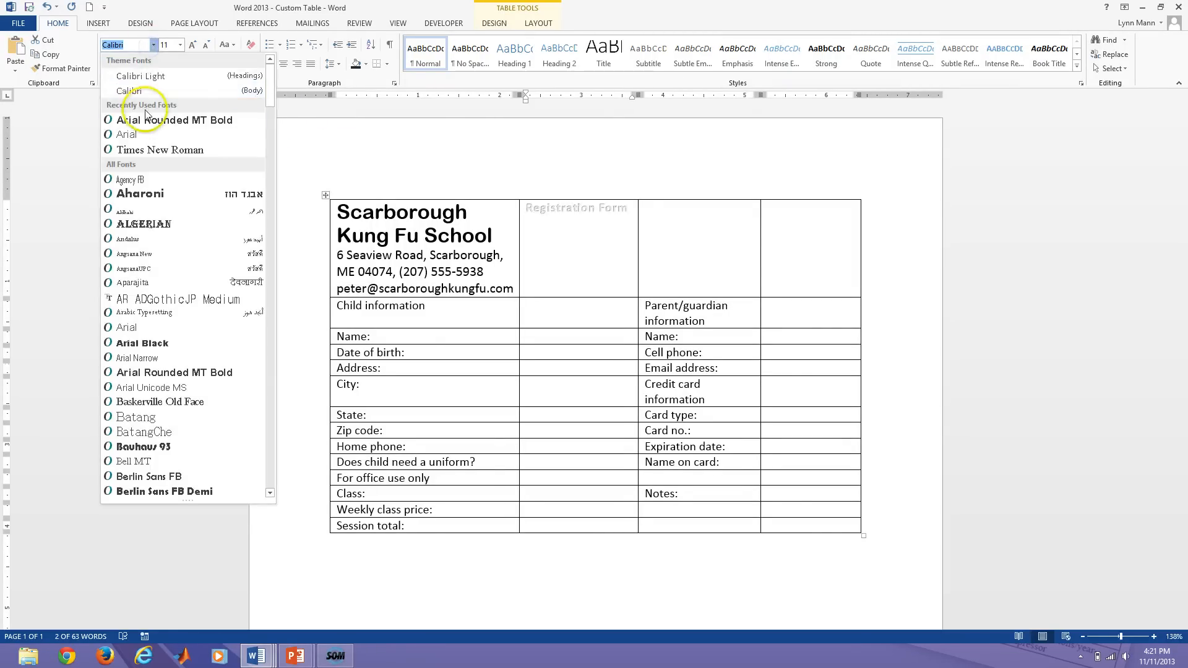
click(124, 195)
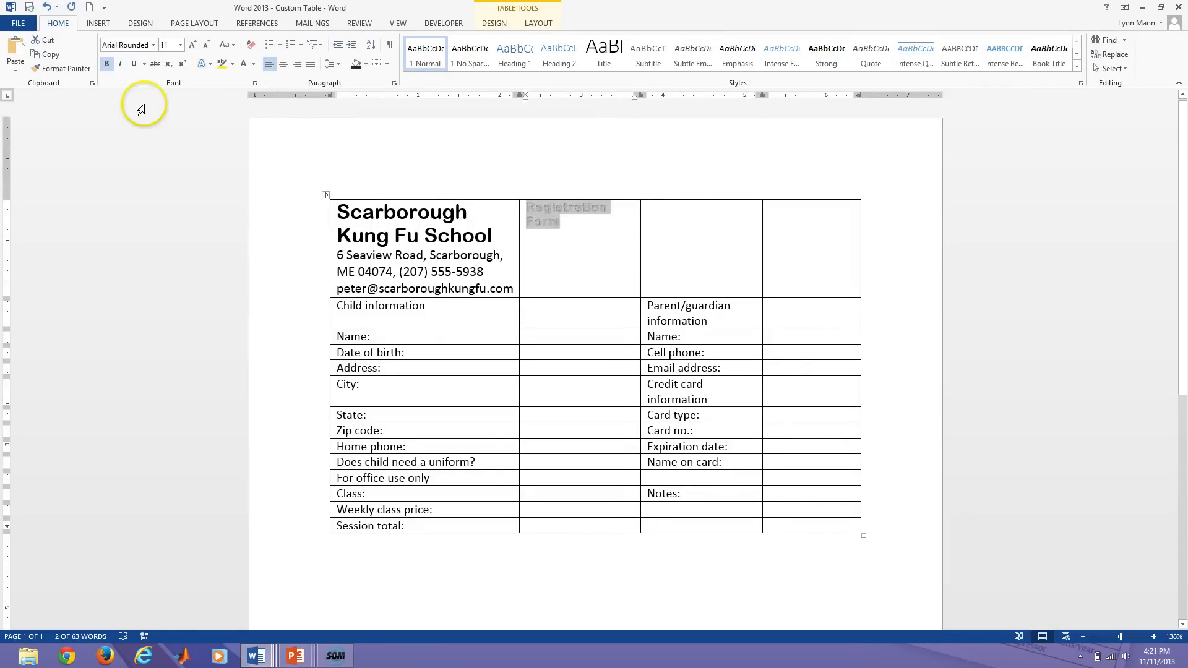
click(180, 45)
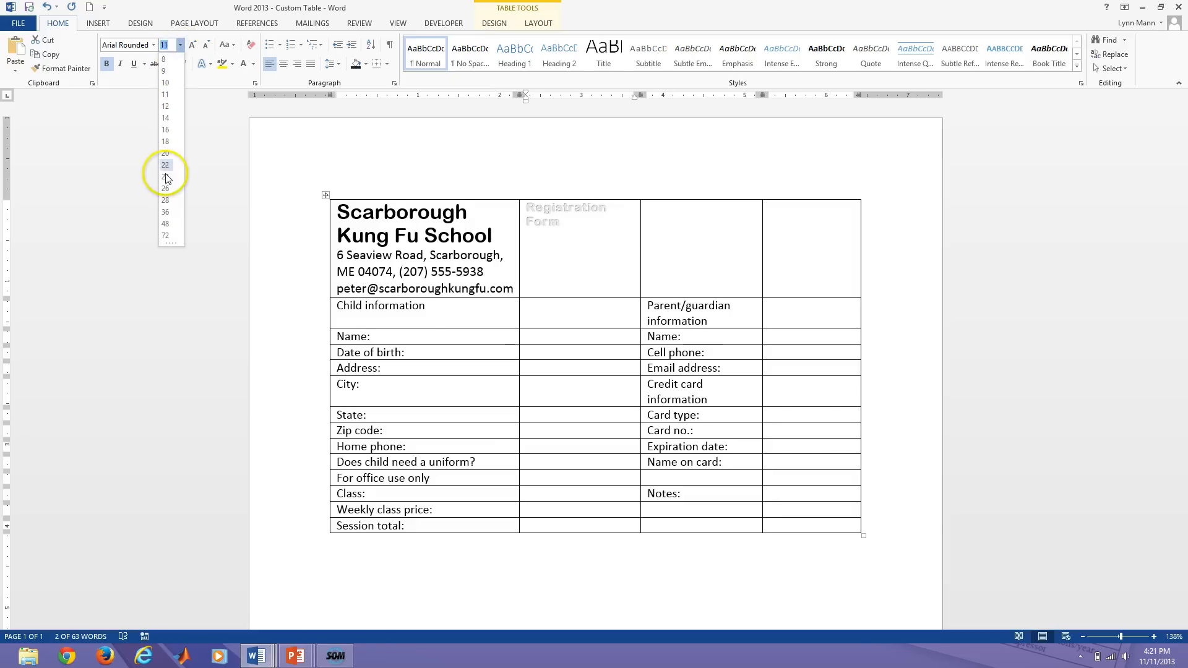
click(165, 201)
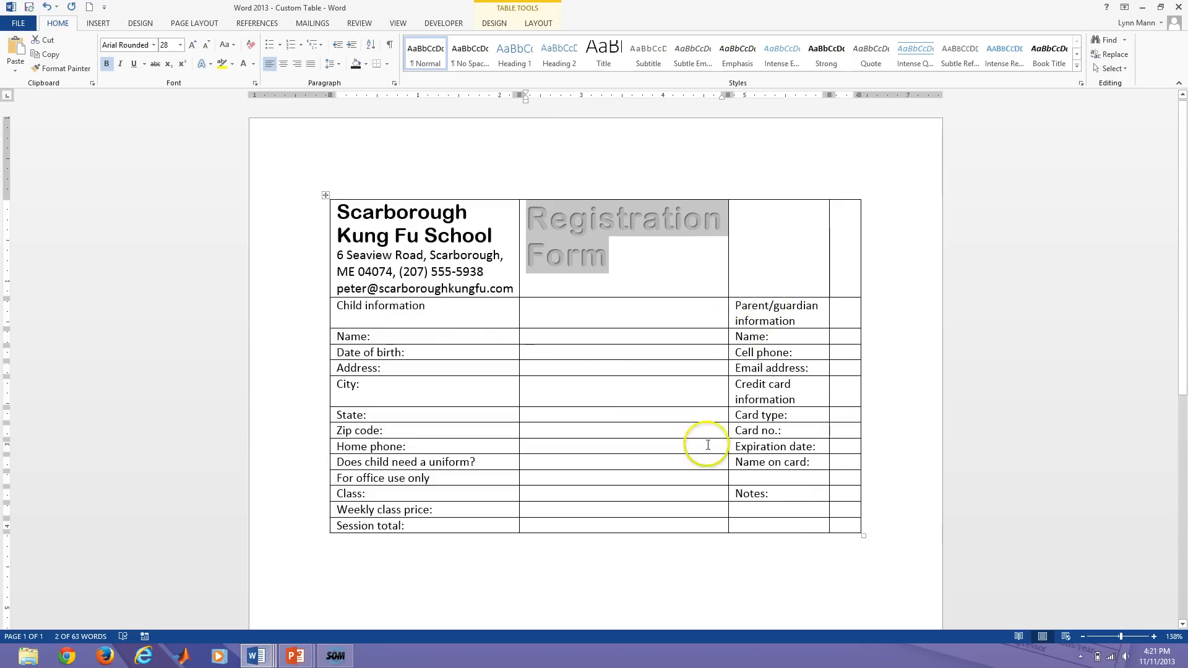
click(554, 280)
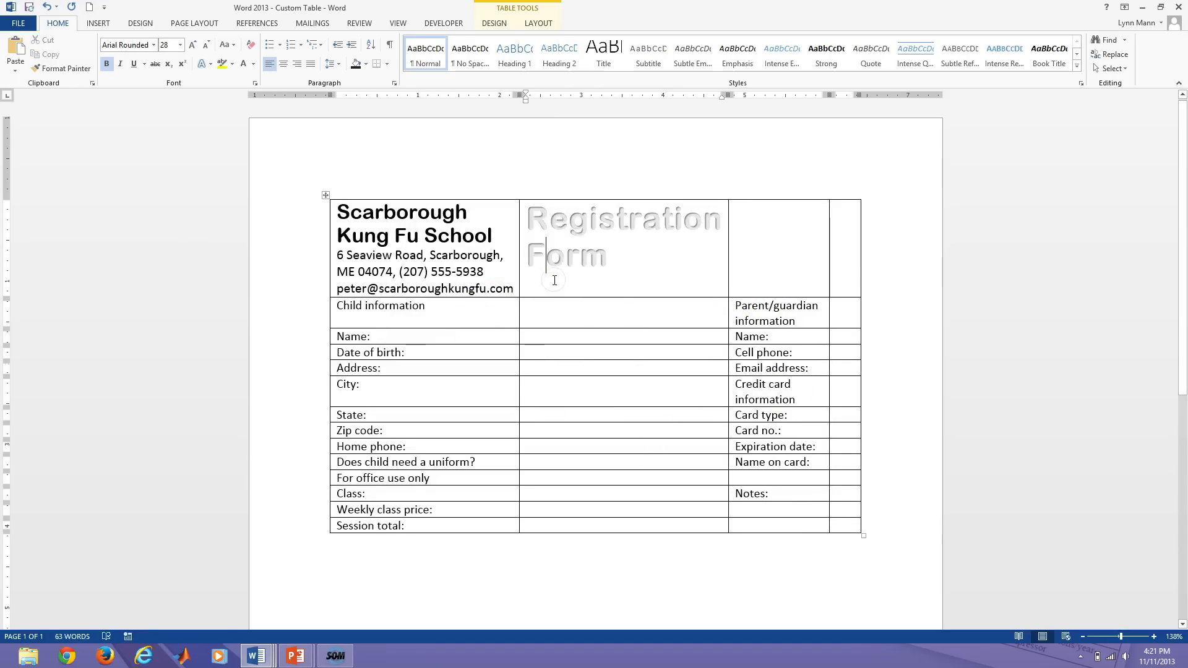
click(527, 562)
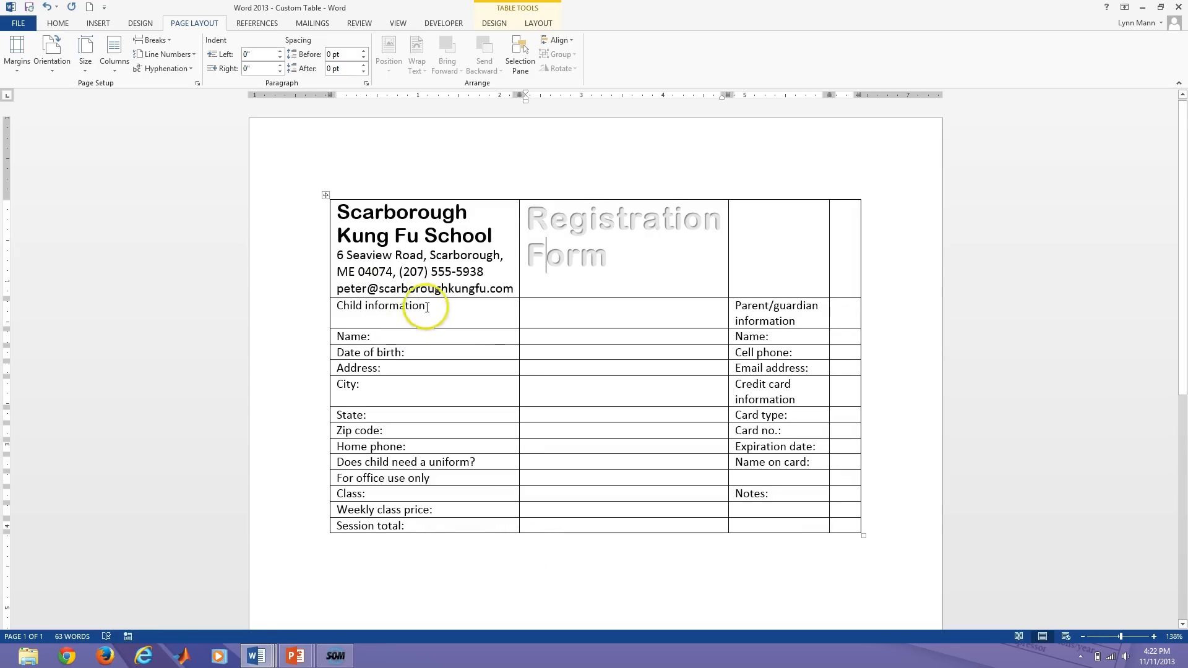
Try multi-selecting the Child, Parent/guardian, Credit card and For office use only headings.
drag(426, 307, 348, 305)
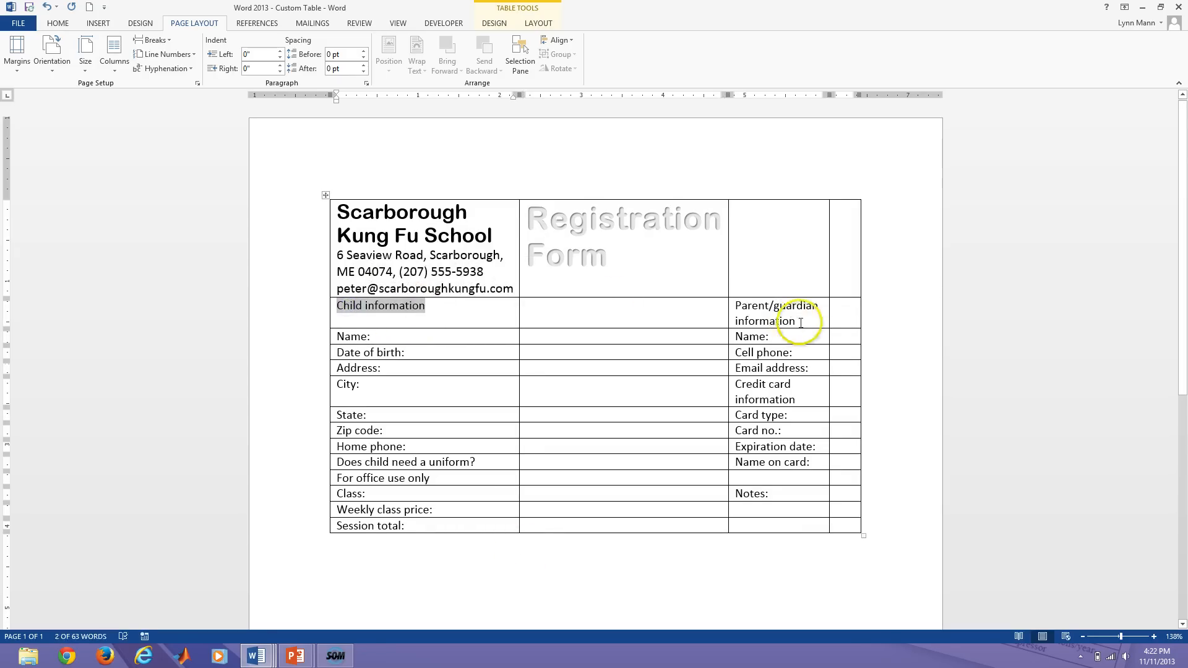
drag(796, 321, 744, 306)
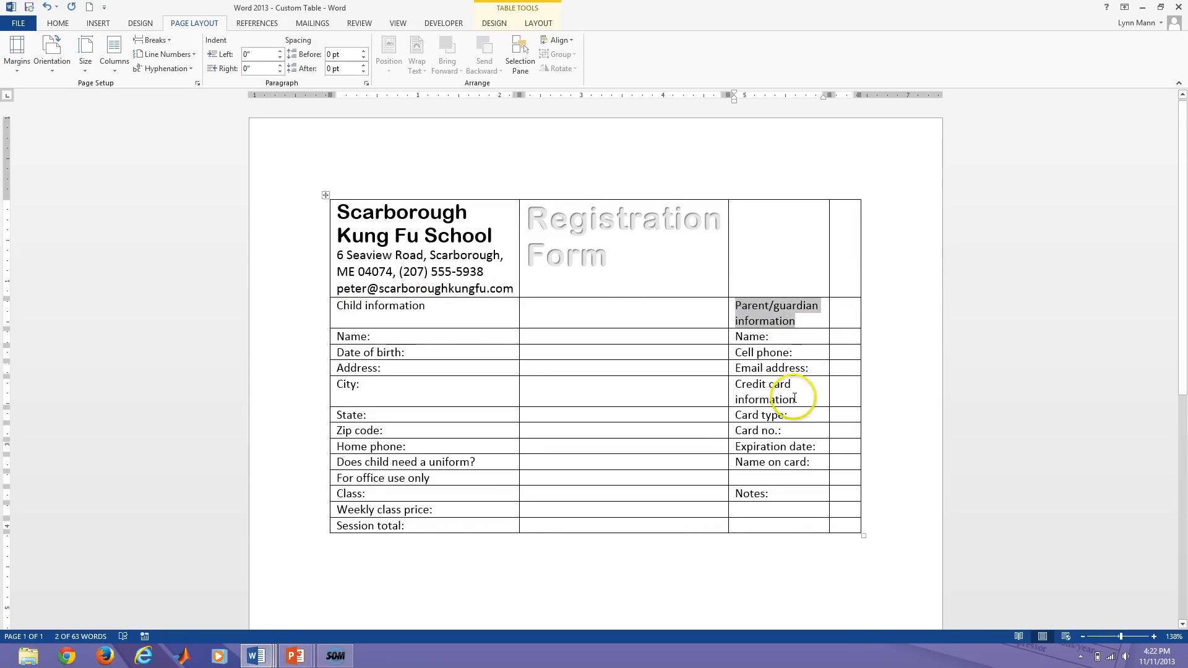
drag(796, 399, 725, 377)
drag(446, 480, 352, 483)
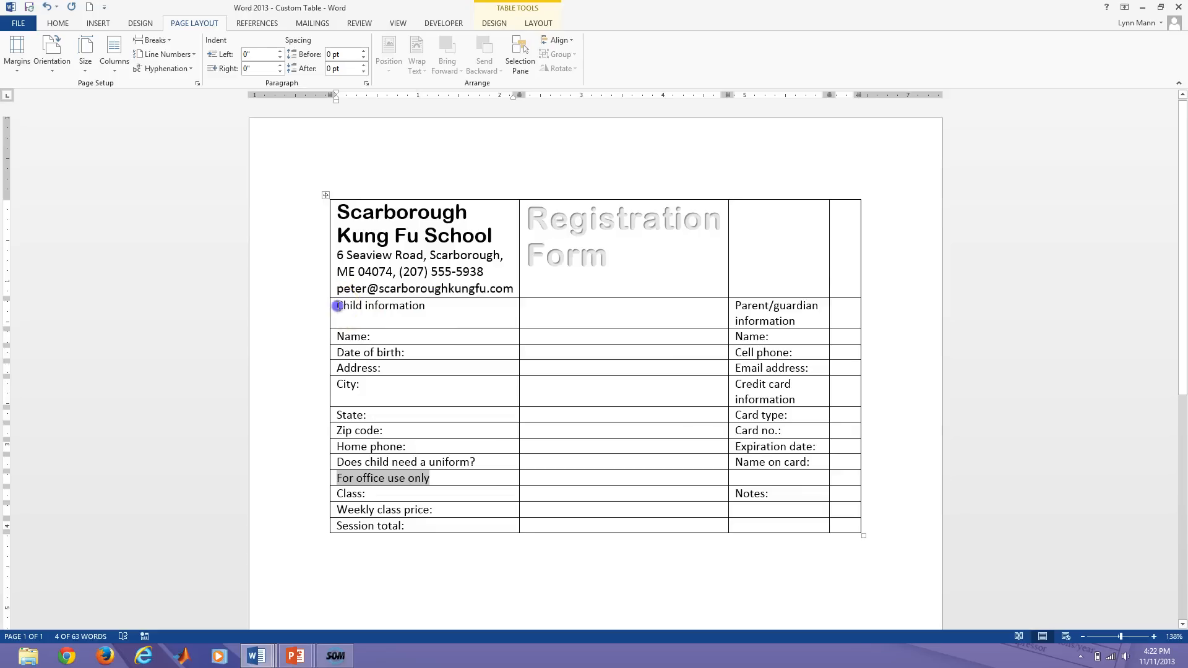
drag(338, 305, 411, 307)
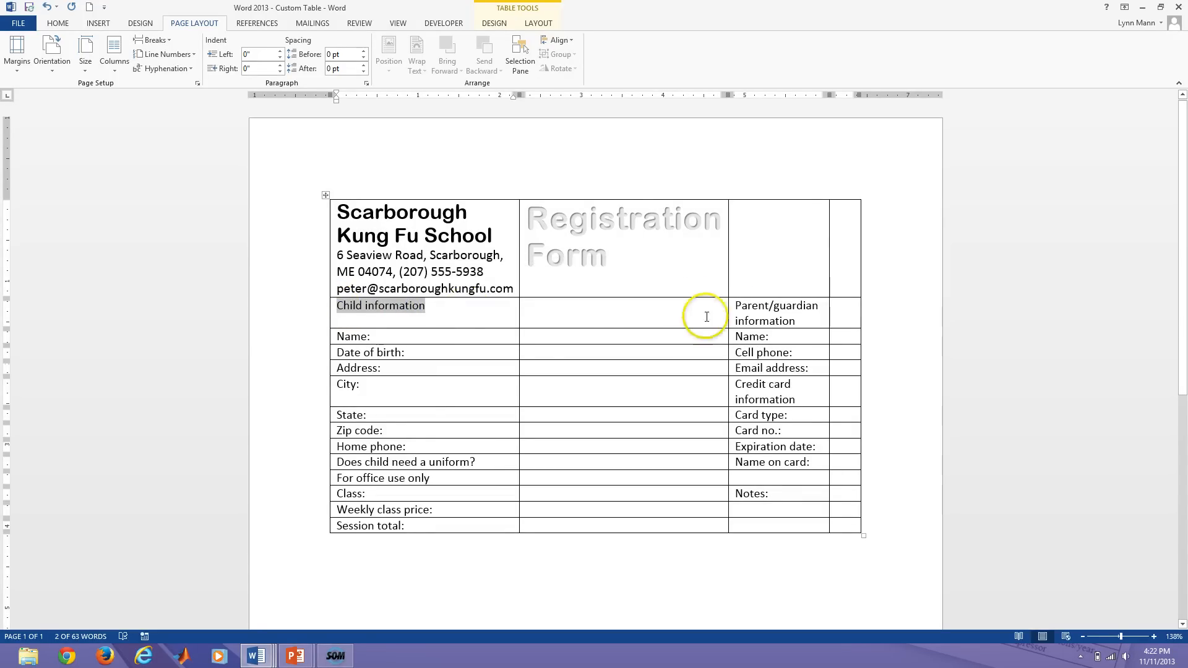
drag(736, 305, 800, 319)
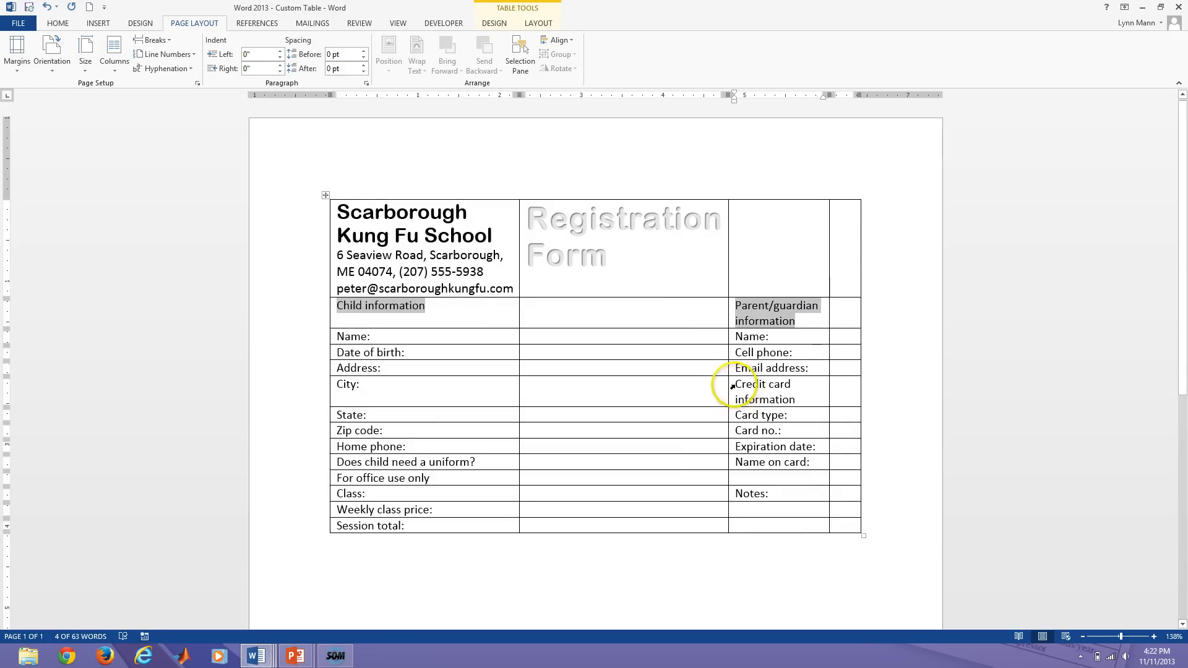
drag(737, 385, 797, 399)
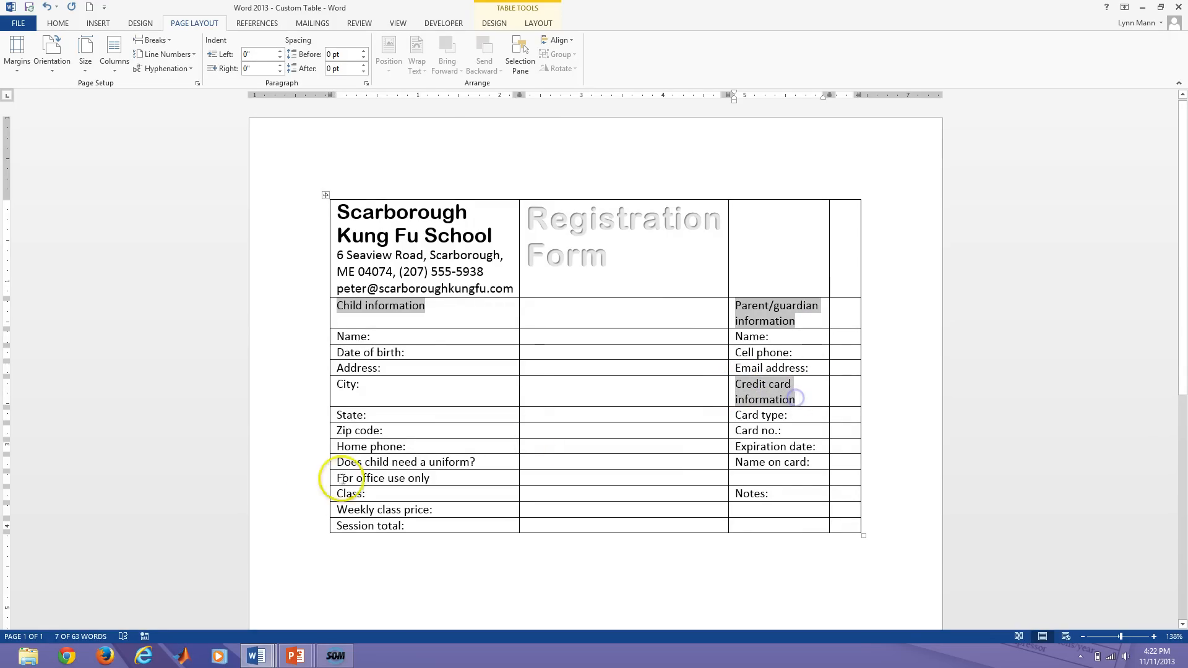
drag(338, 477, 436, 478)
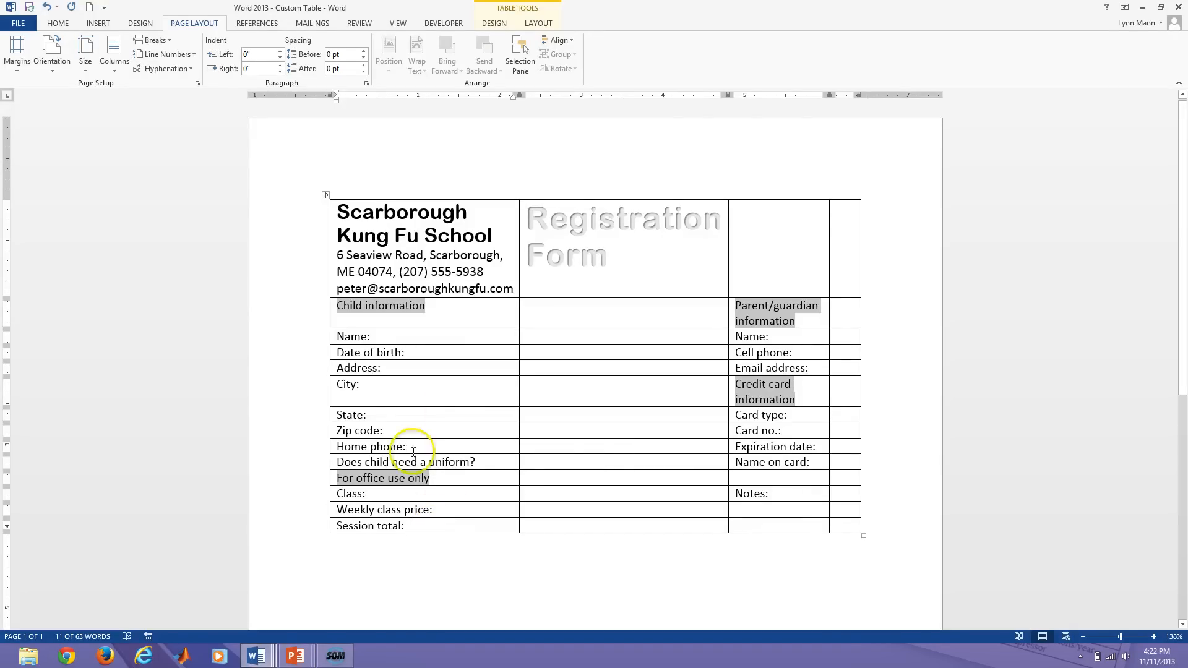
click(340, 337)
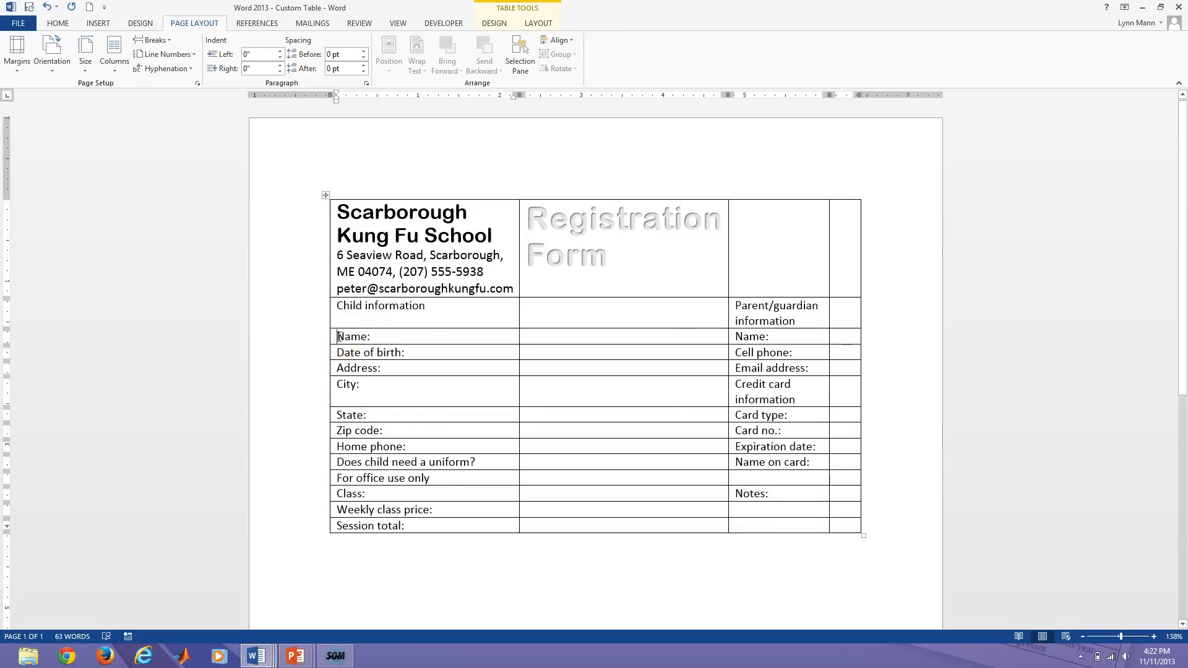
Select the label cells from Name: across three columns down to the Class row.
shift+click(439, 480)
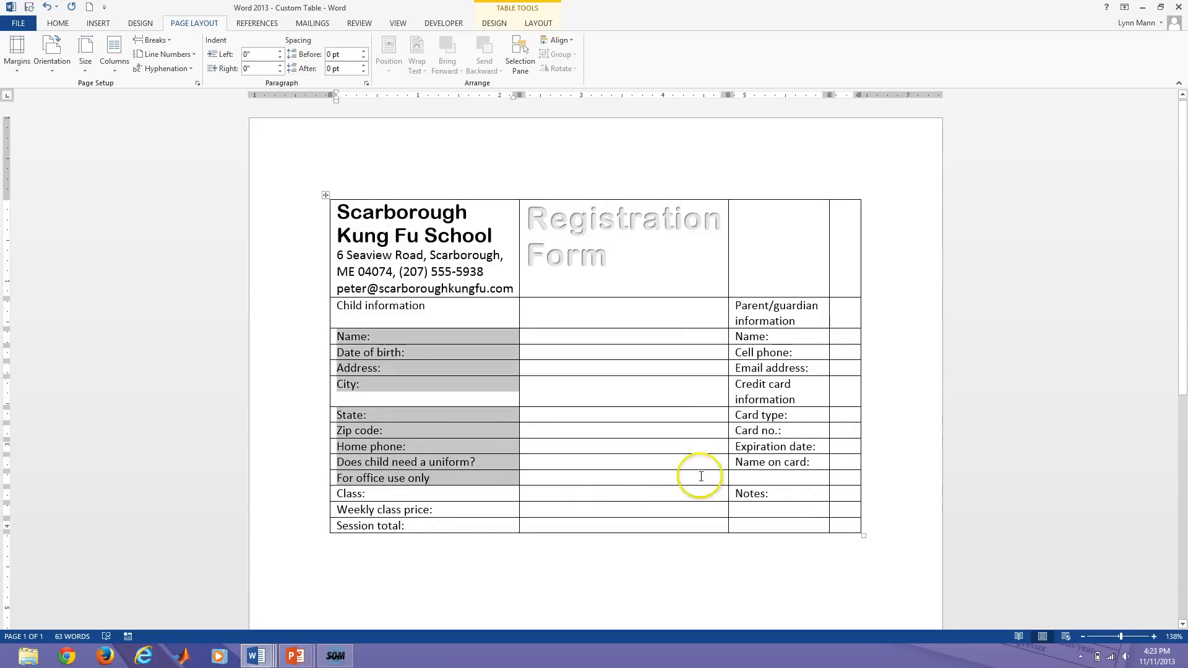
shift+click(822, 463)
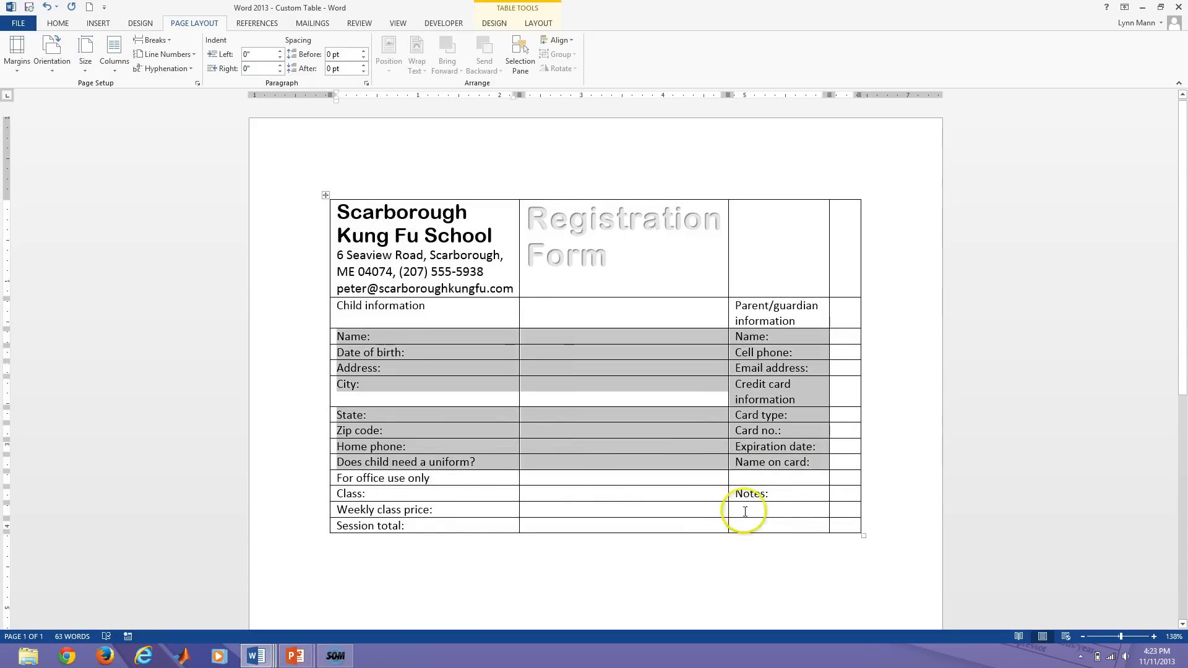
shift+click(802, 499)
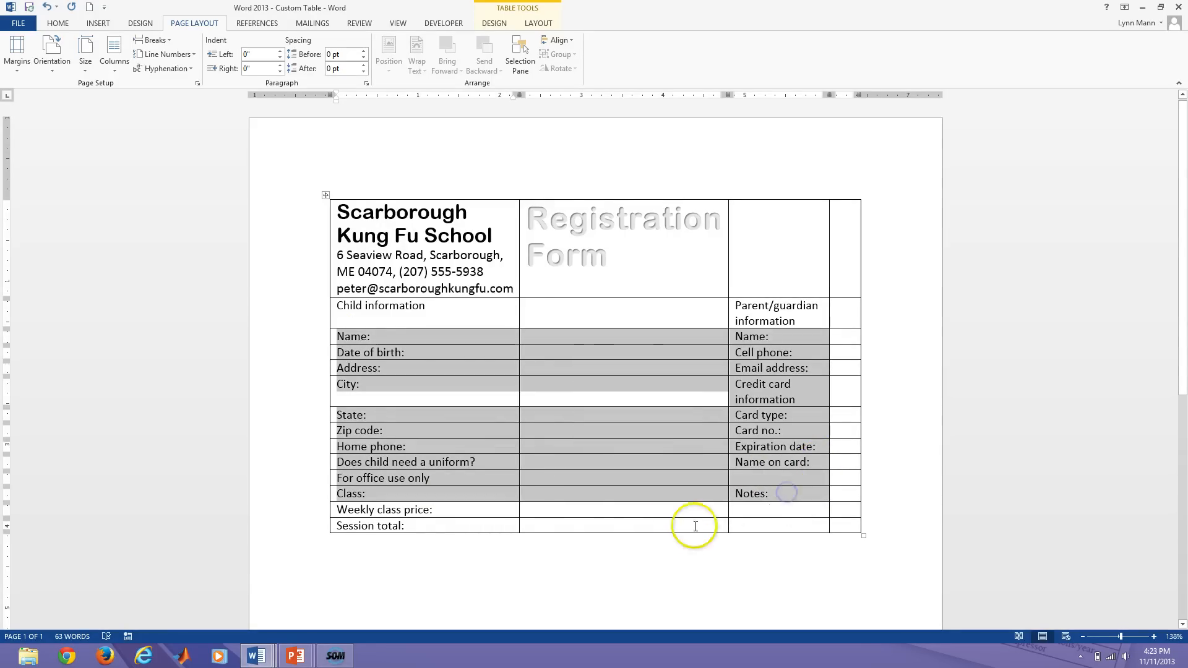
click(347, 308)
Reselect all four section heading cells together.
drag(338, 306, 420, 311)
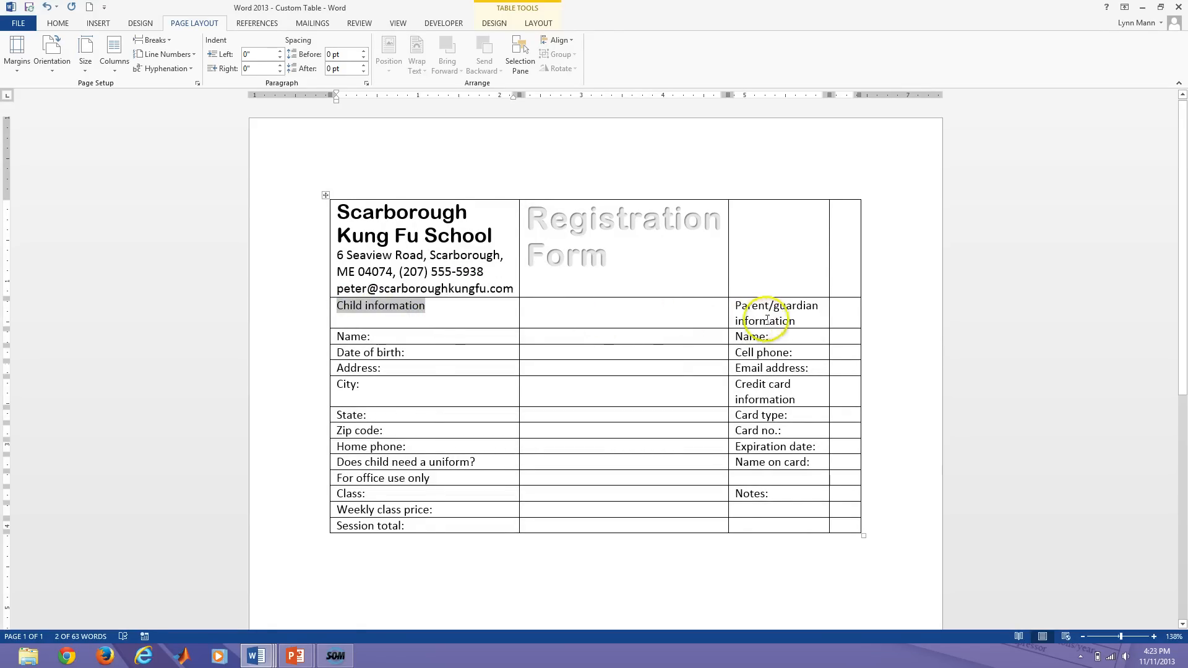
drag(735, 305, 797, 321)
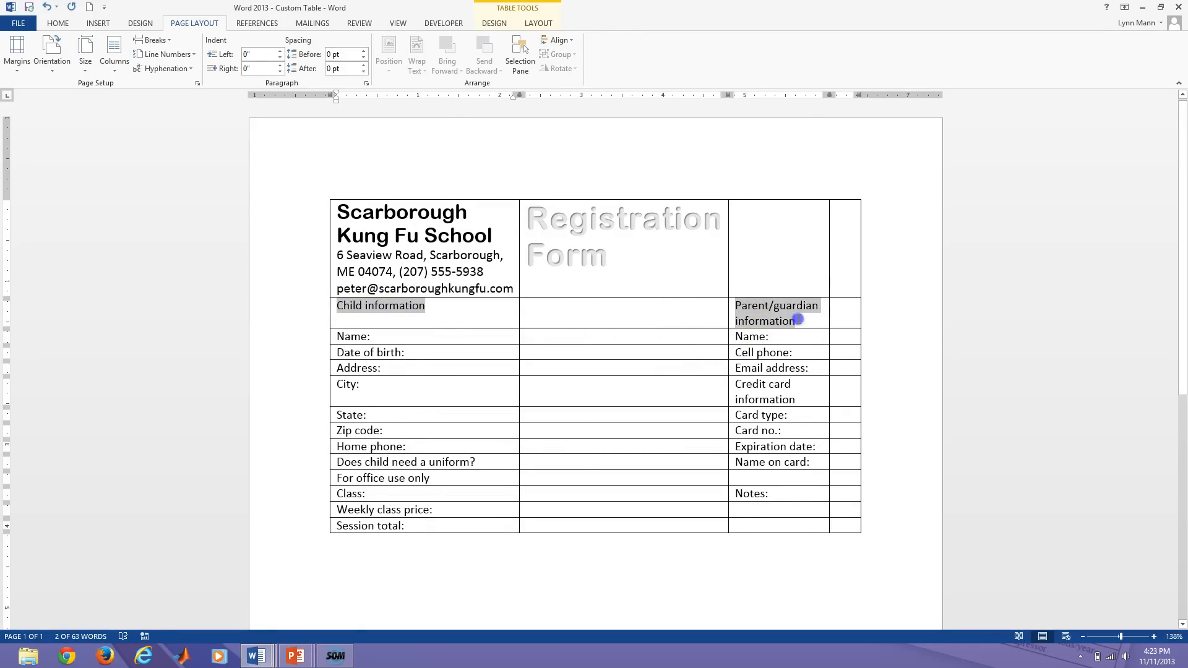
ctrl+click(332, 479)
ctrl+click(731, 387)
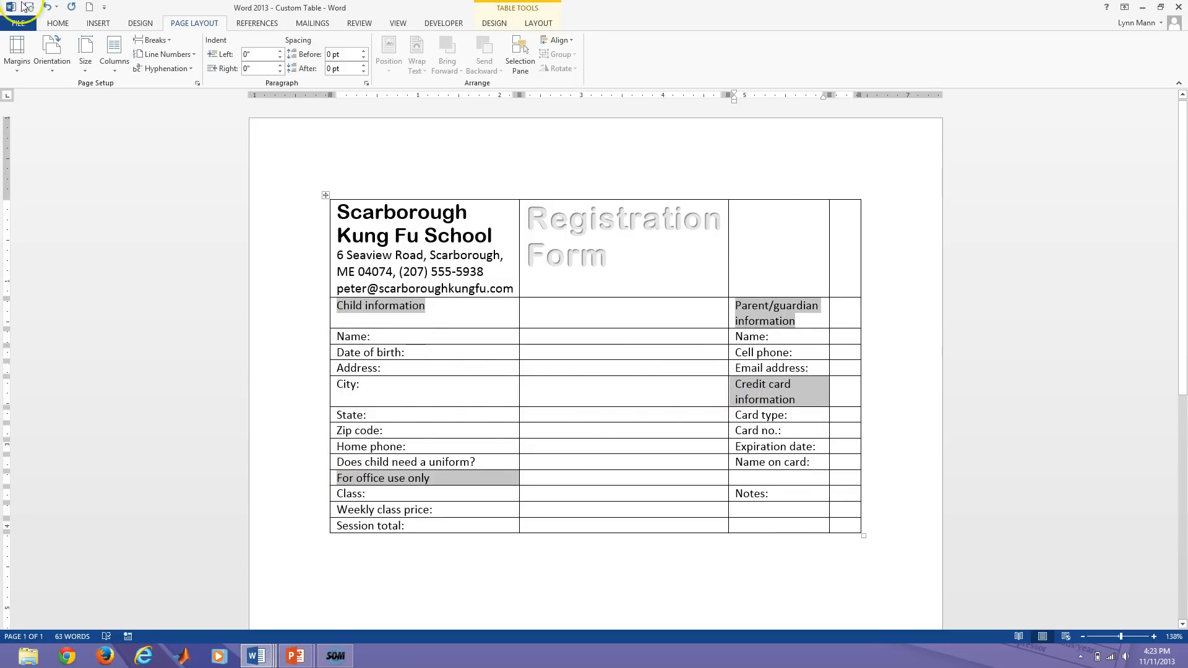
click(57, 26)
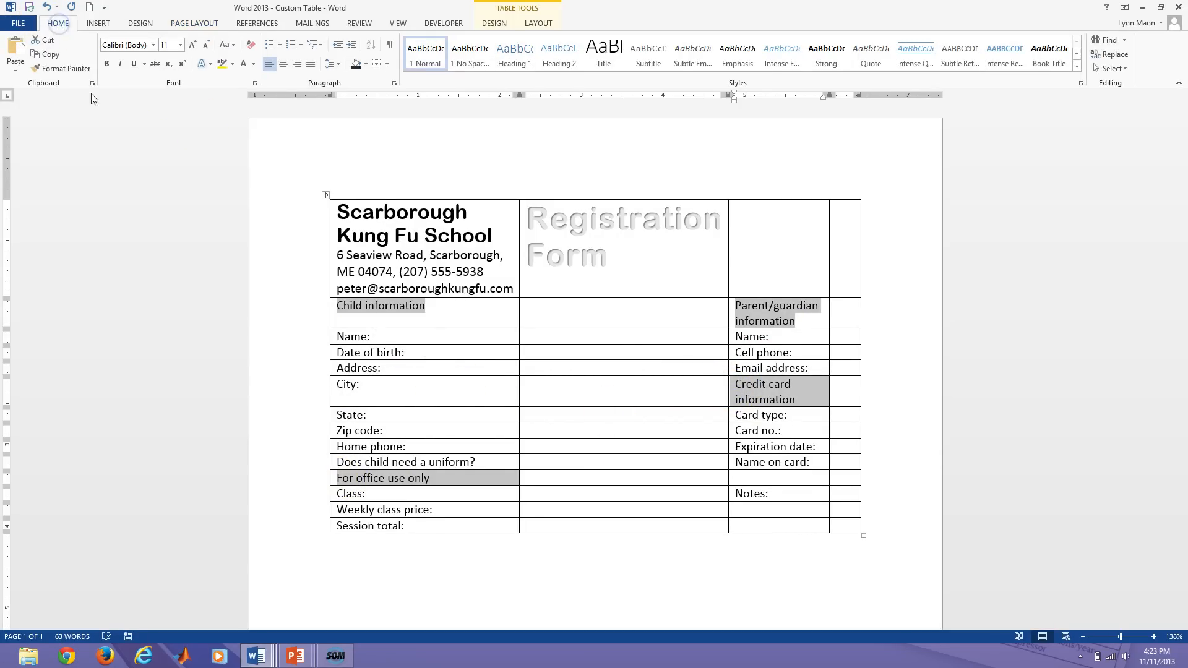
Change the four section headings to UPPERCASE and select the table's first column.
click(231, 55)
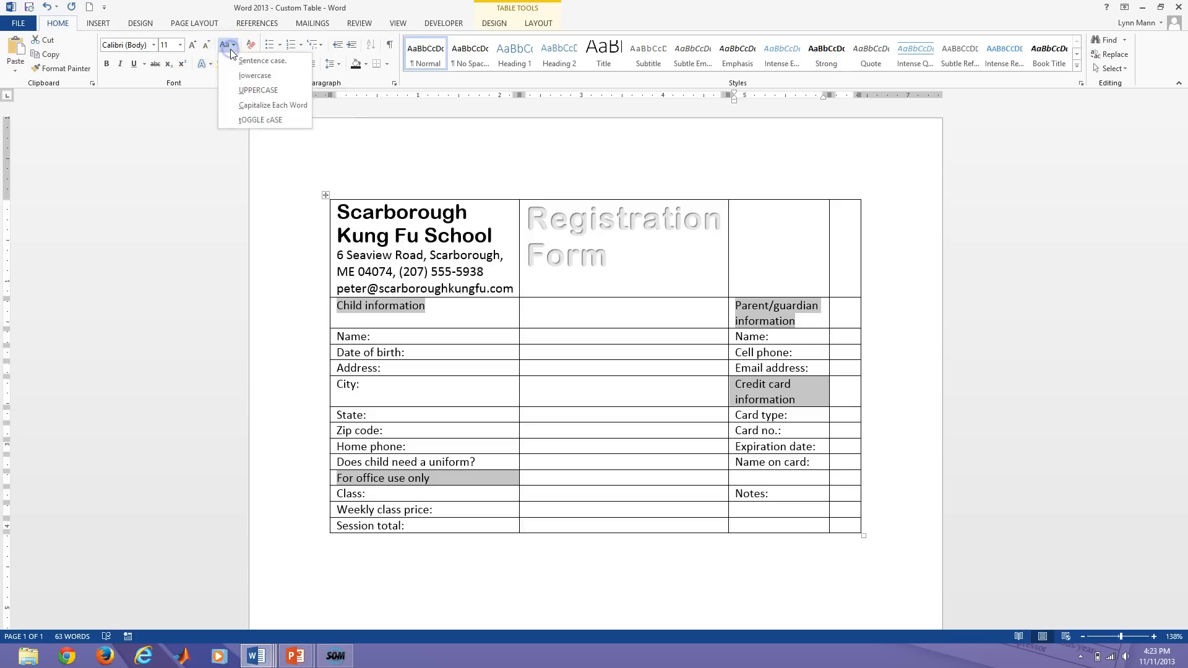
click(243, 91)
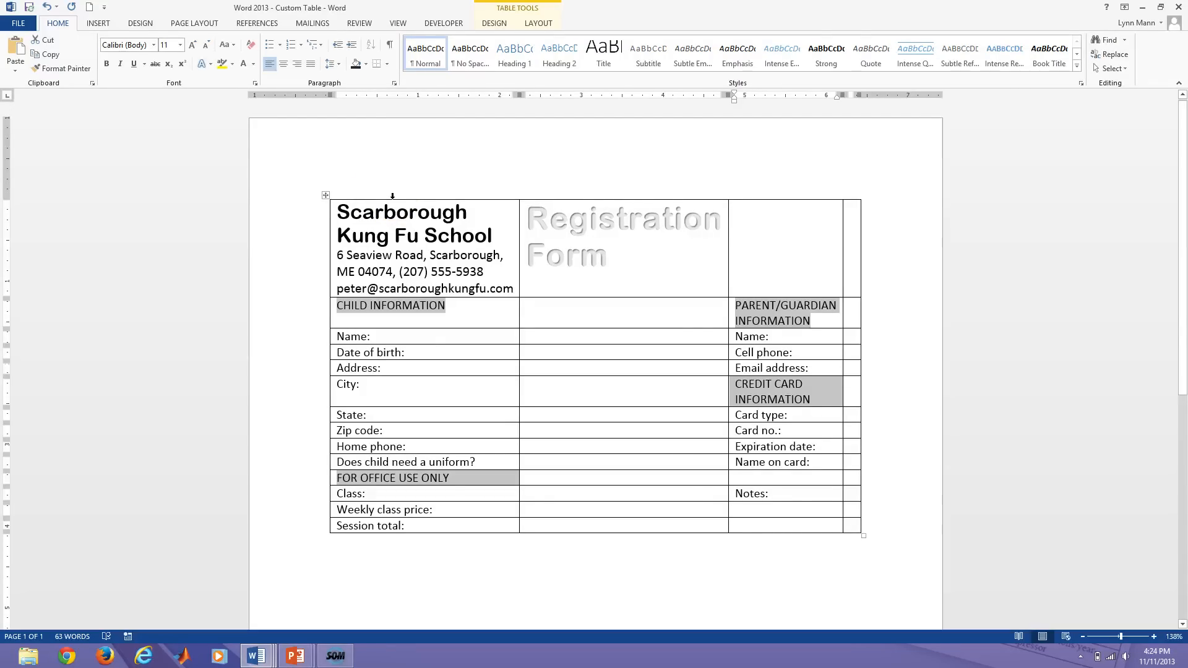
click(392, 196)
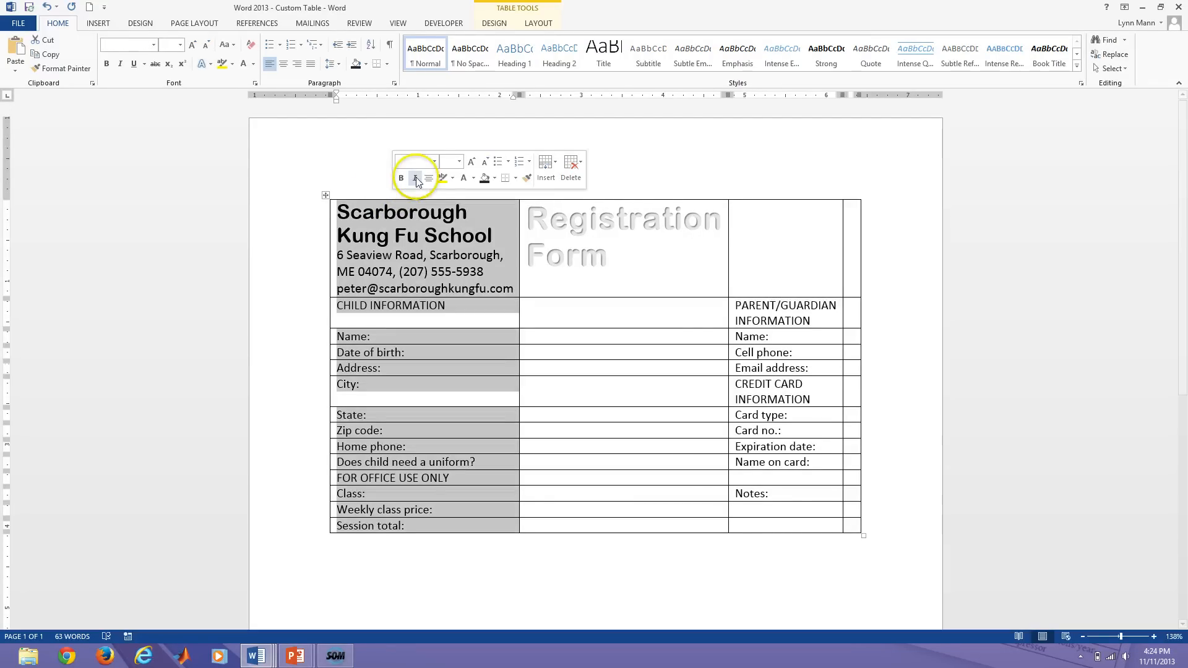
Insert a column left of the first column, then select the new narrow column.
click(544, 175)
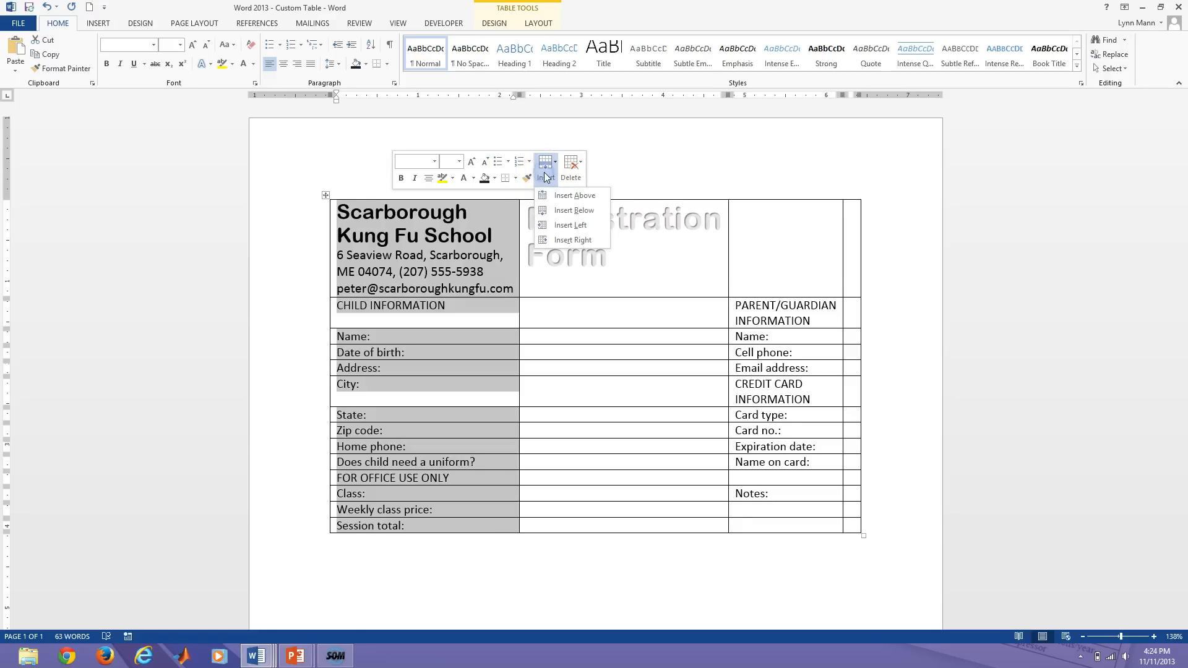
click(542, 225)
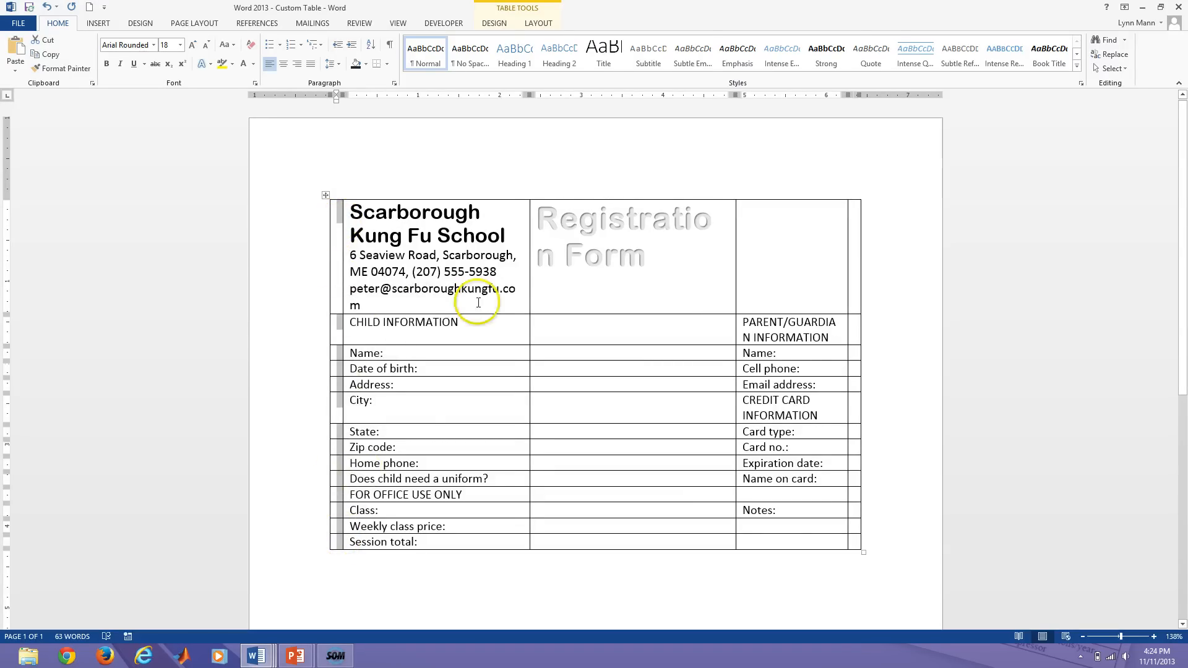
click(619, 295)
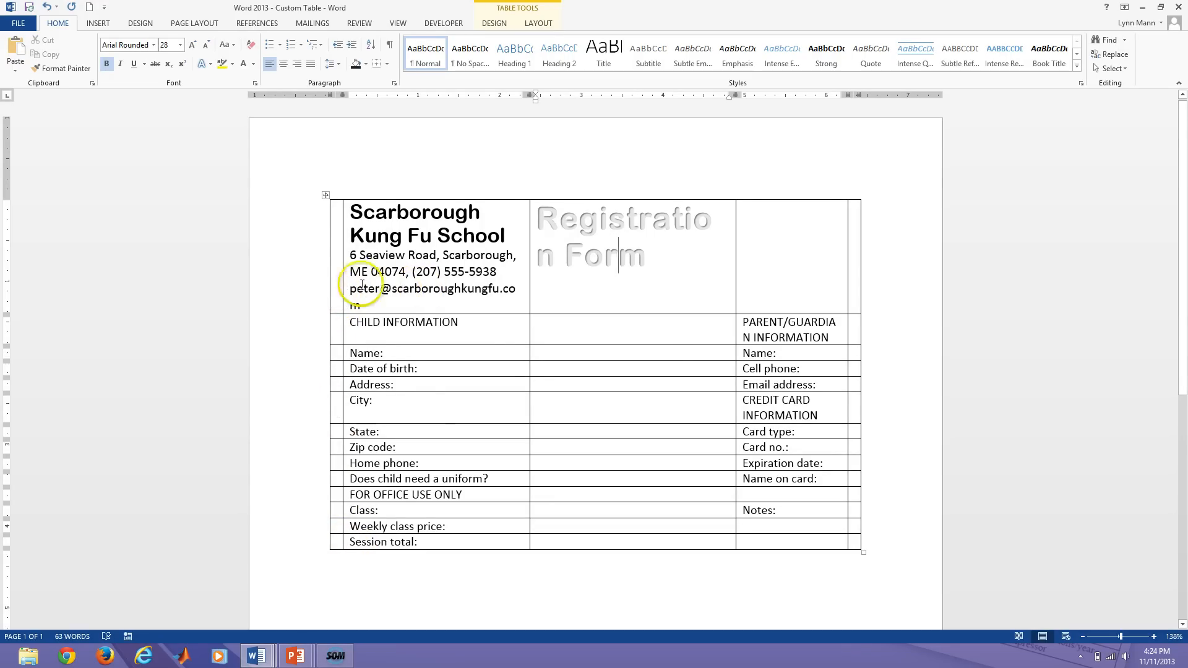
mouse_move(334, 192)
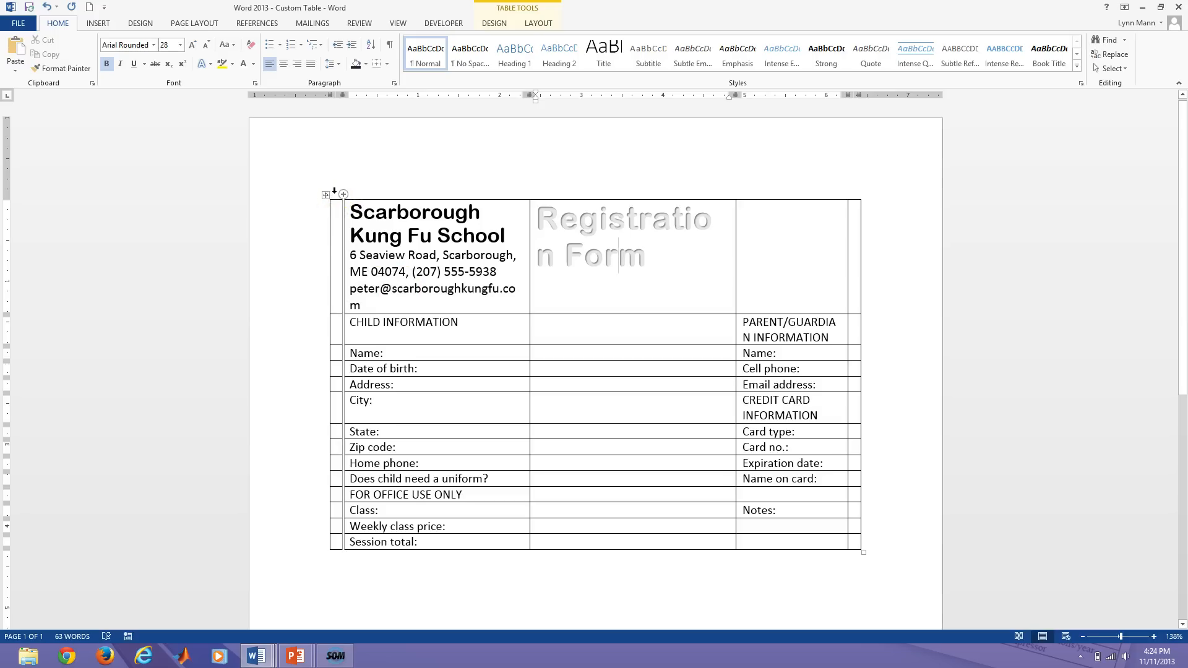
click(334, 192)
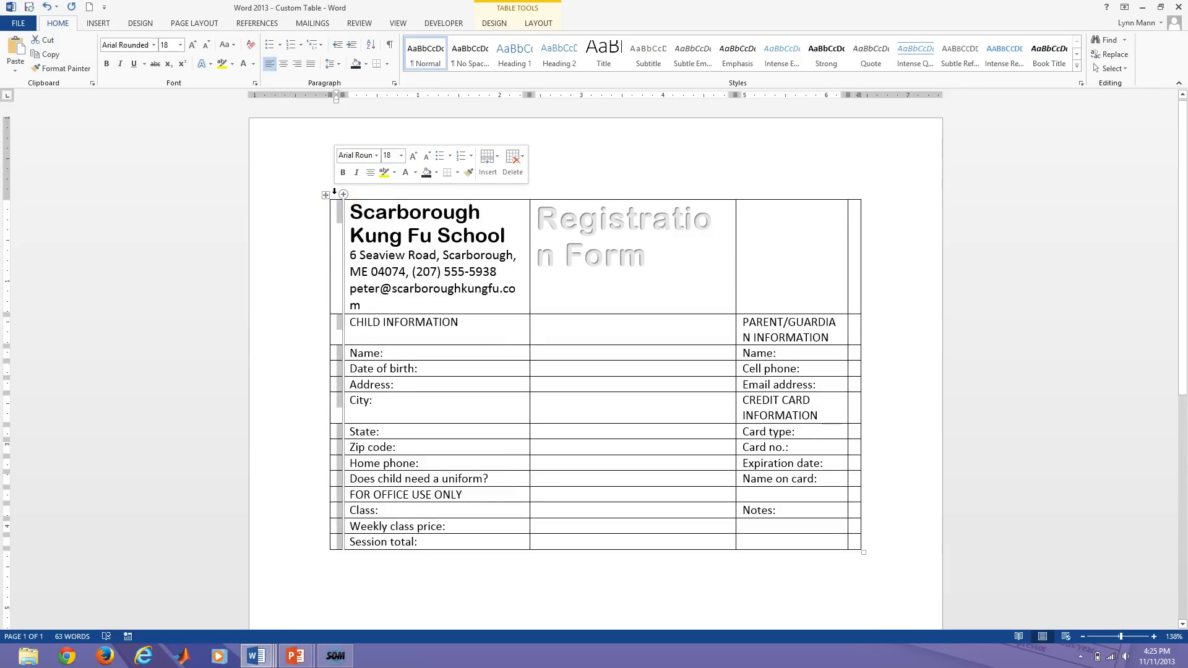
Merge the narrow left column's cells into one tall cell with Merge Cells.
click(533, 17)
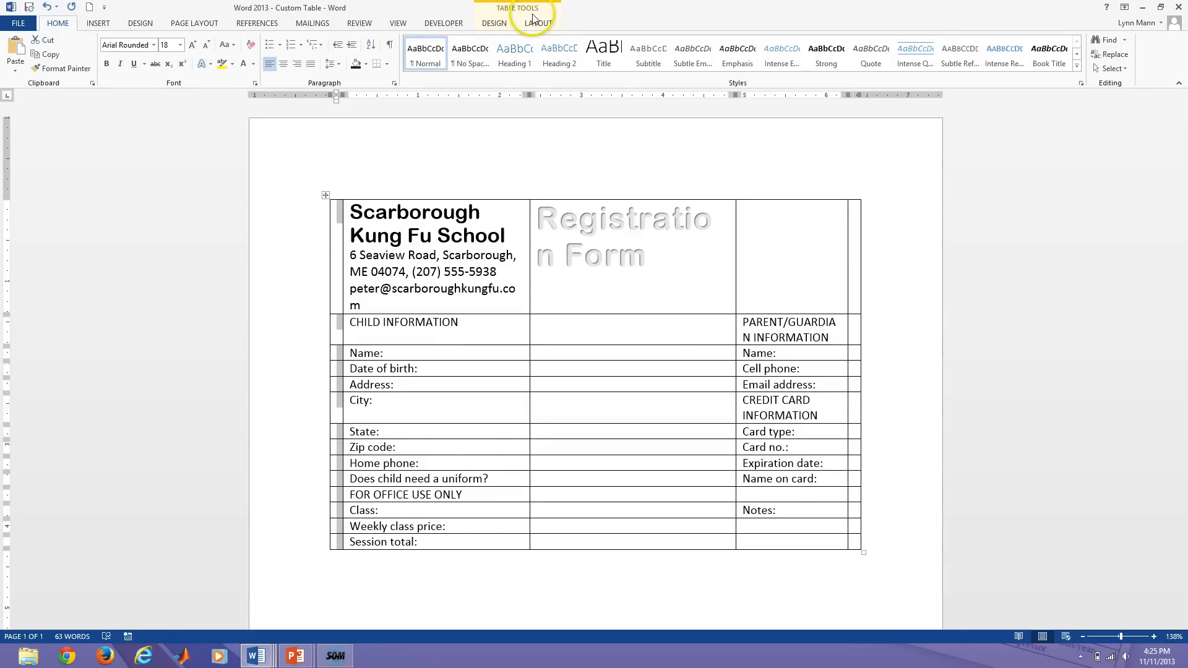
click(537, 25)
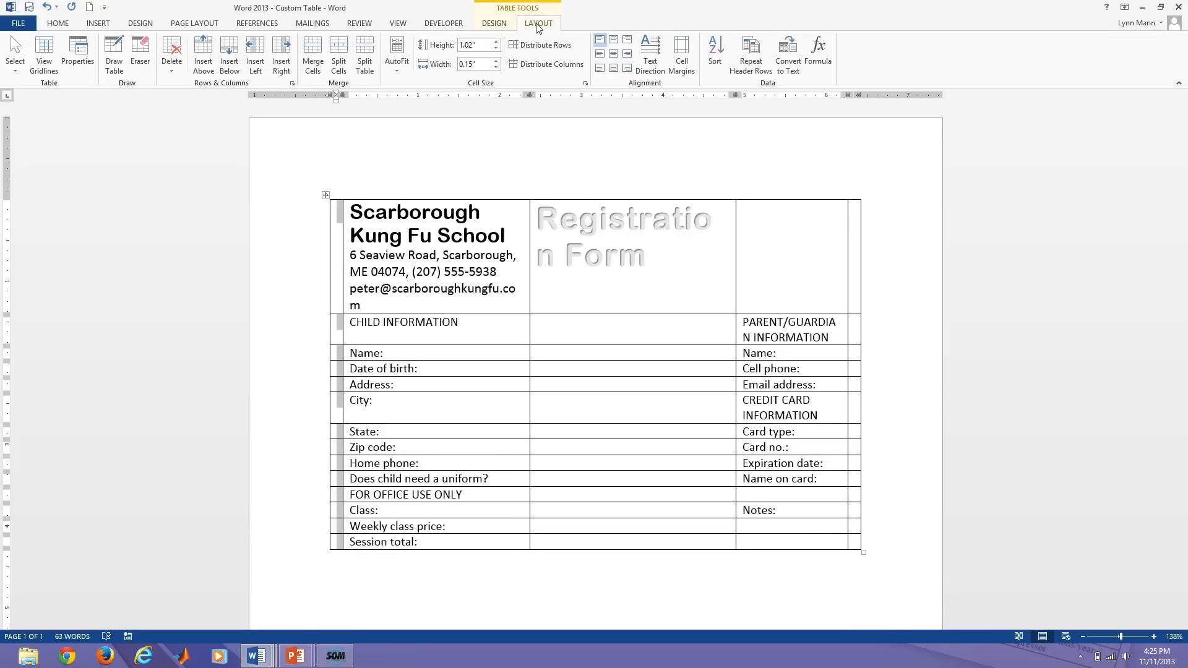
click(354, 85)
click(317, 74)
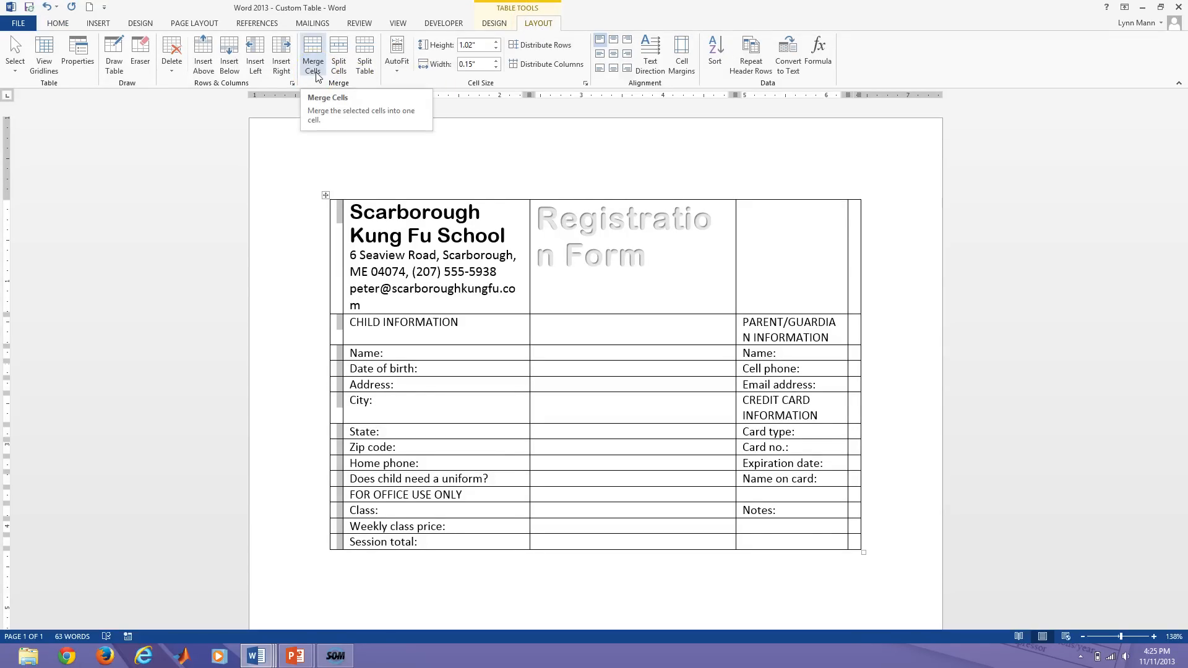
click(316, 74)
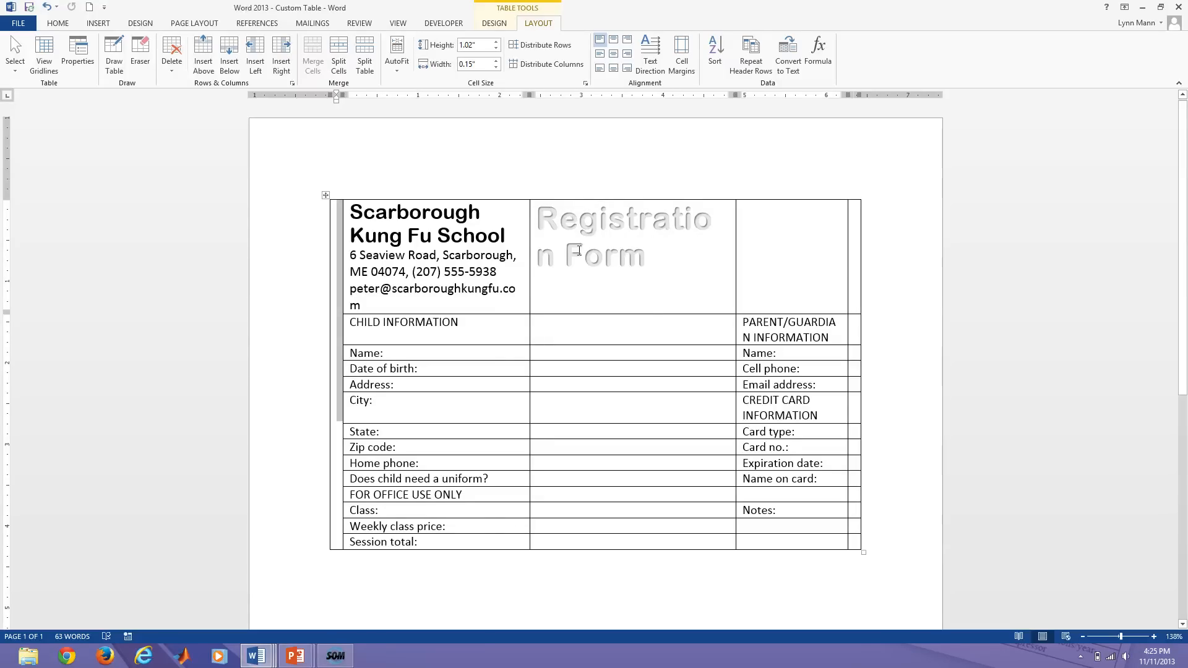
click(575, 257)
click(334, 366)
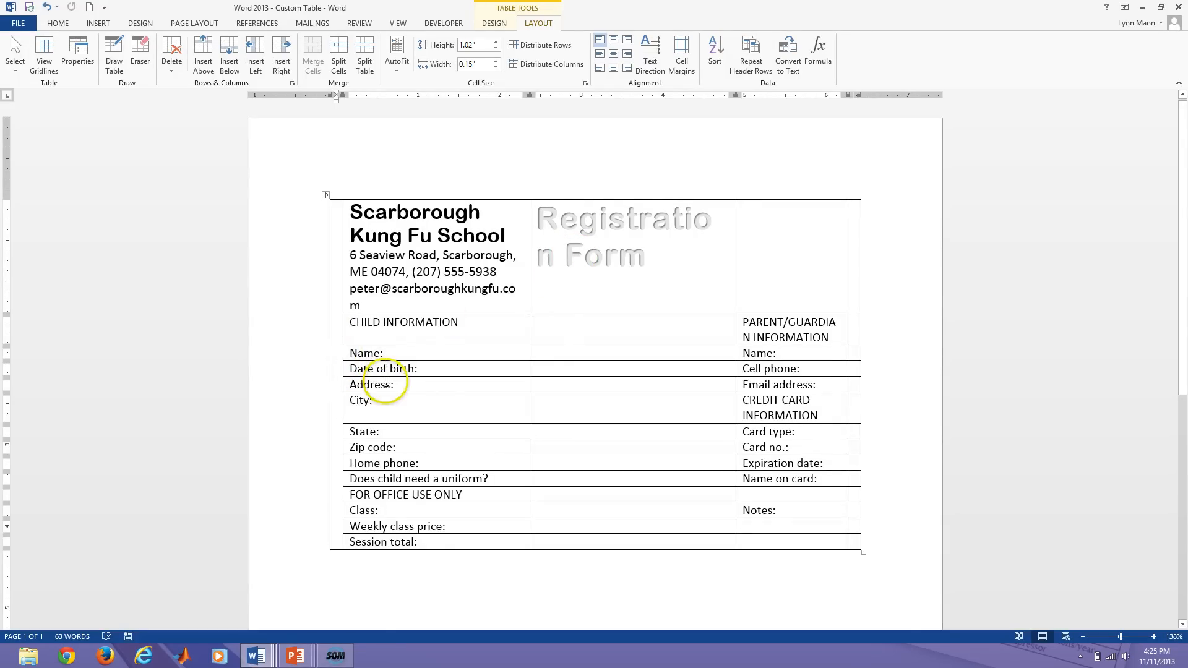
Drag the school name and contact details into the tall merged left cell.
click(542, 355)
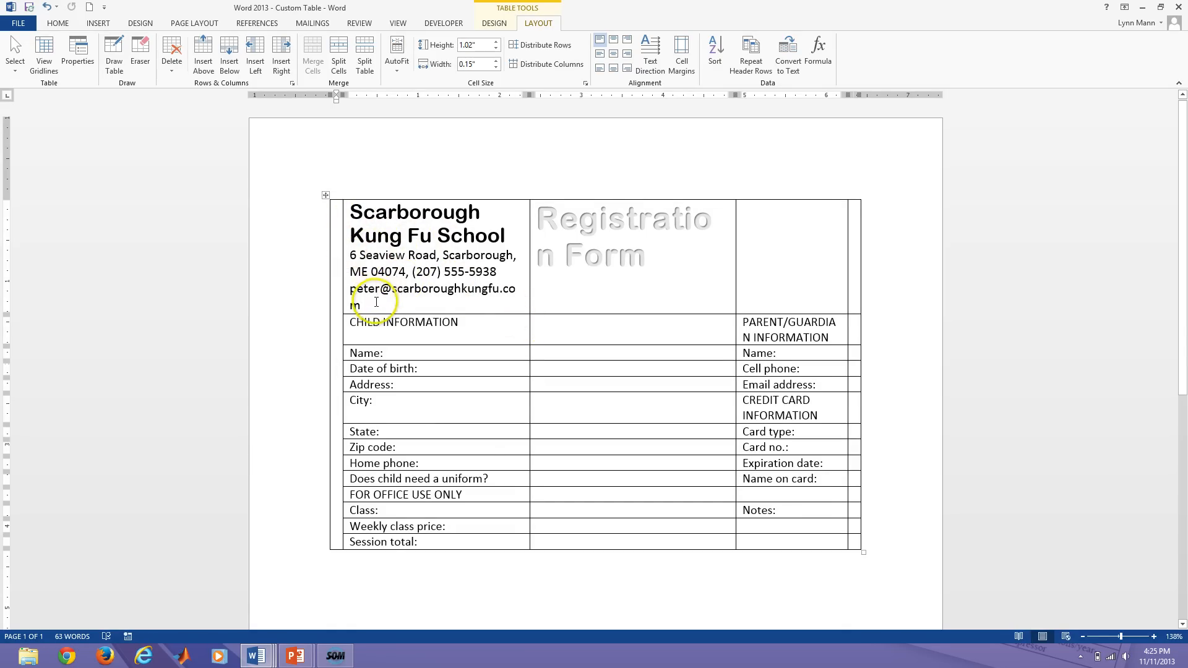
drag(373, 305, 350, 216)
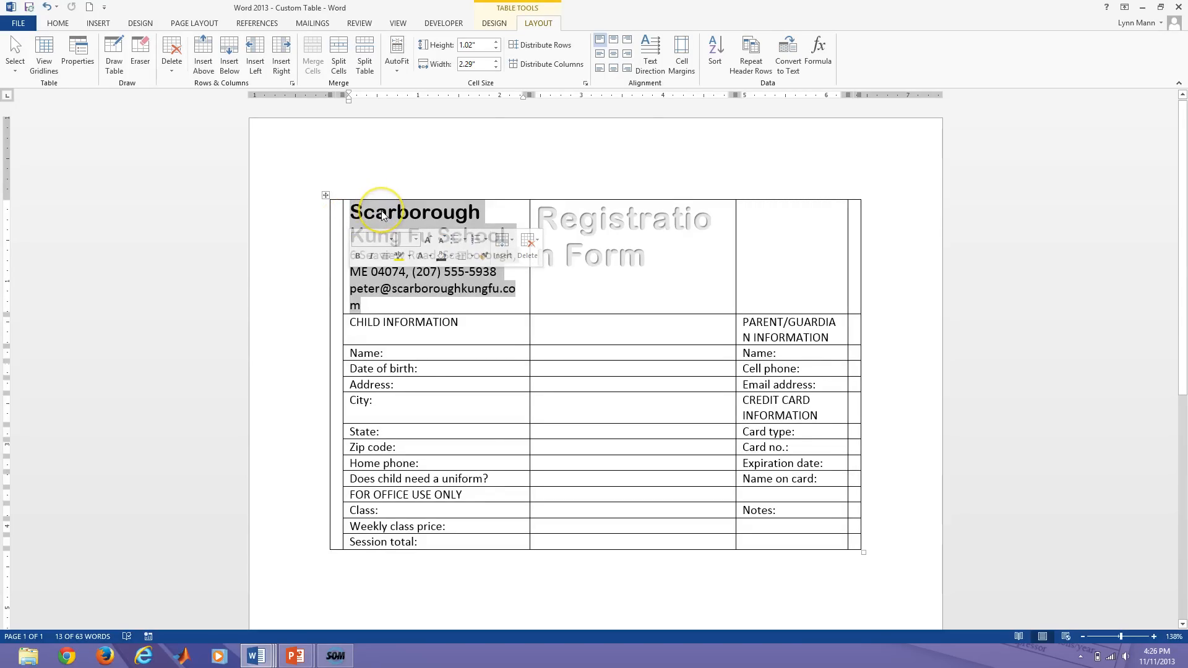
drag(382, 215, 360, 217)
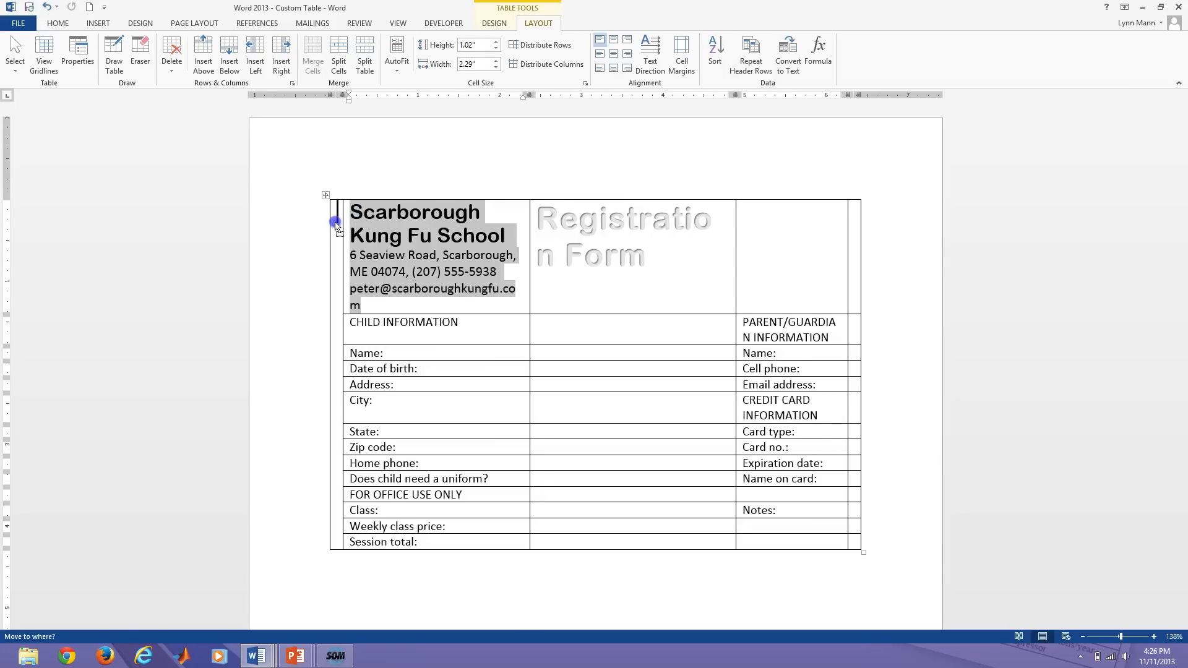
drag(335, 226, 332, 223)
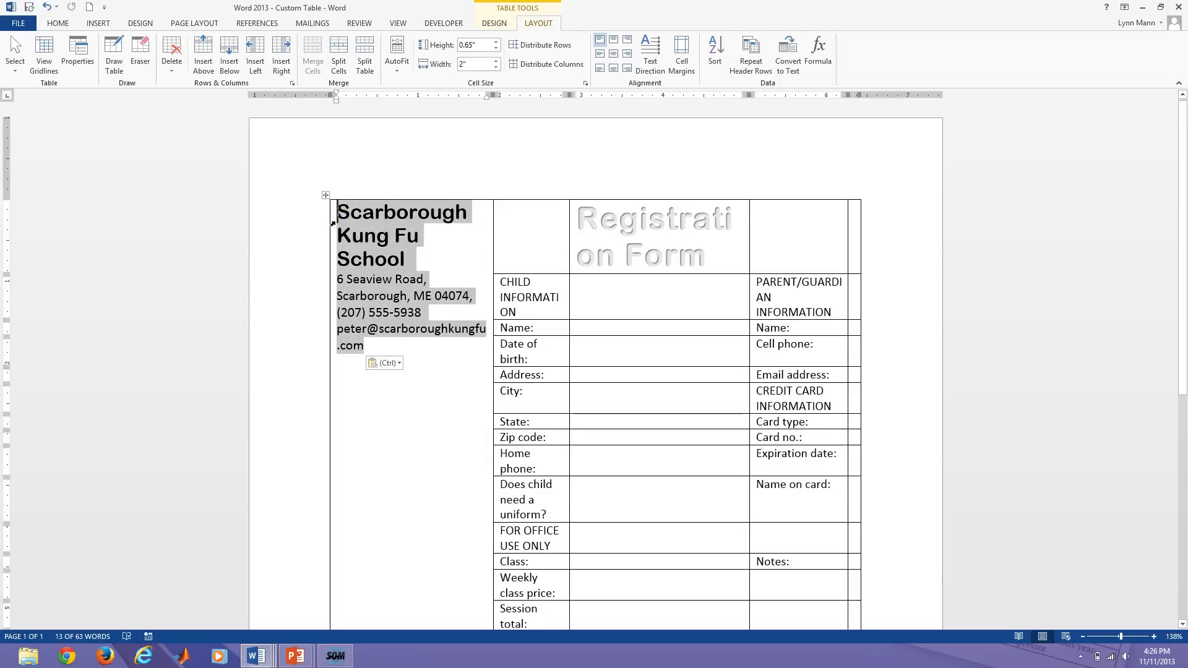
Move the Registration Form heading to the next cell, undo that move, and reselect the heading.
click(664, 226)
drag(712, 258, 616, 247)
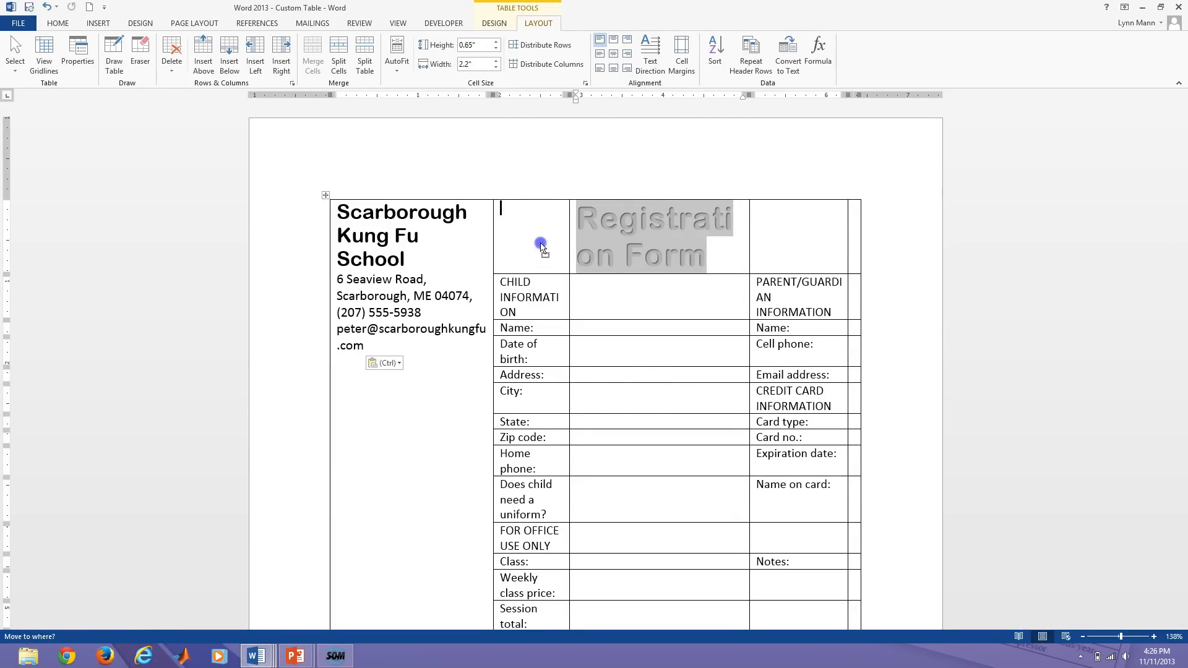
drag(540, 245, 539, 242)
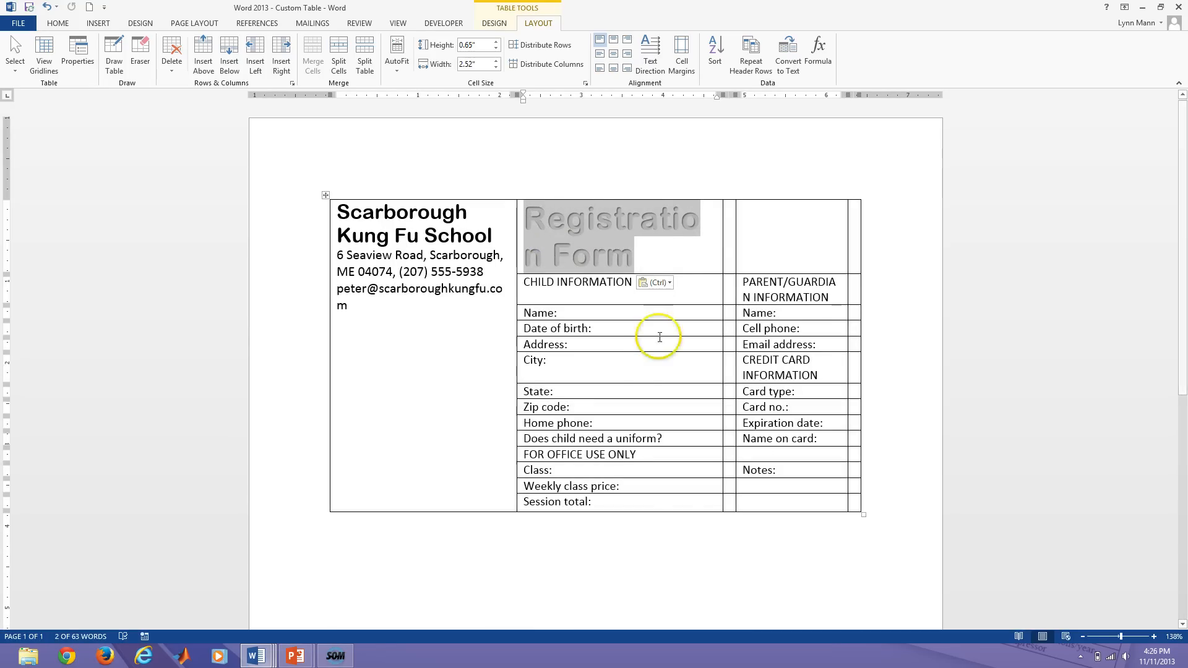
click(595, 297)
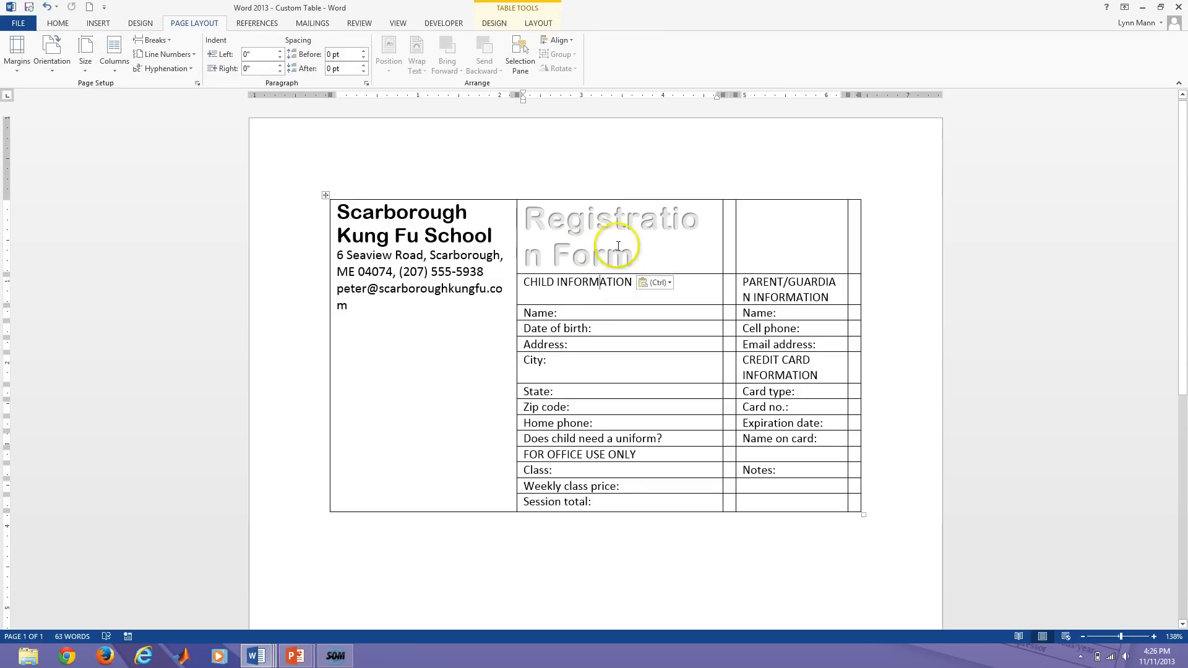
key(ctrl+z)
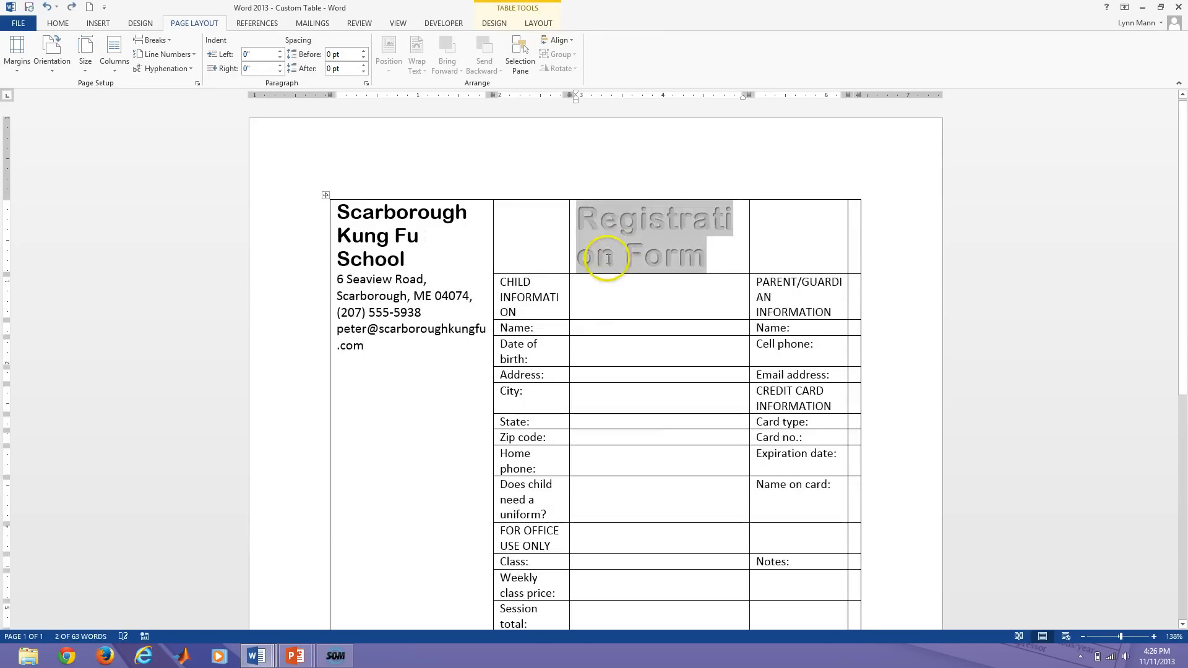
click(636, 252)
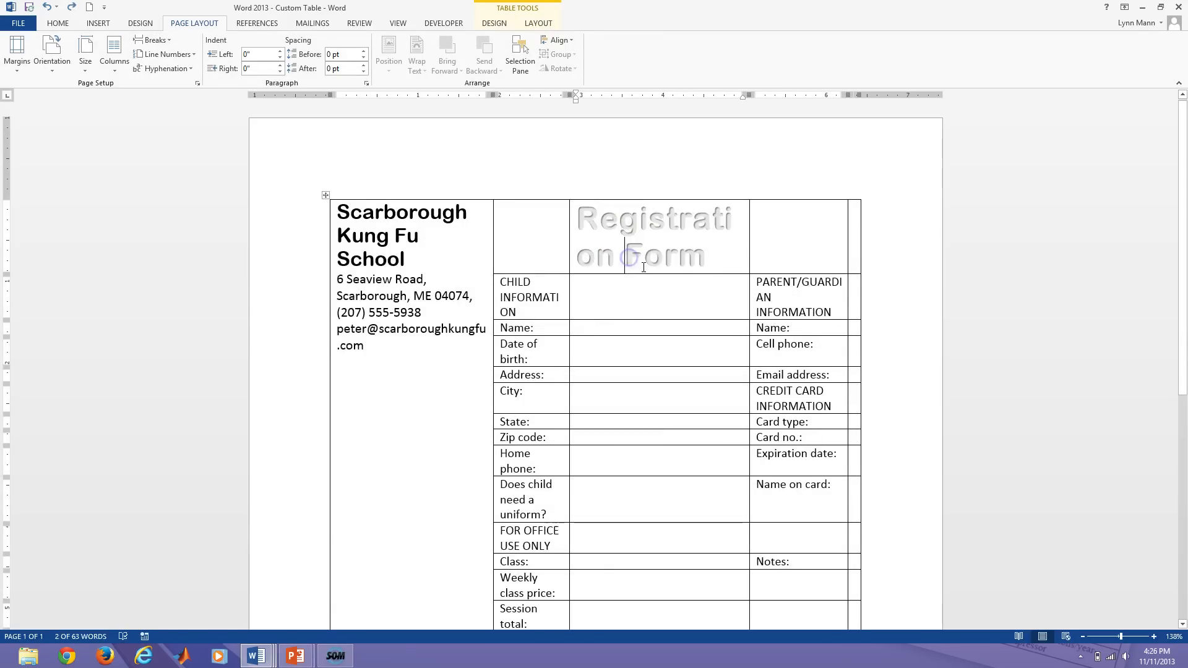
click(707, 262)
drag(707, 261, 553, 229)
key(ctrl+c)
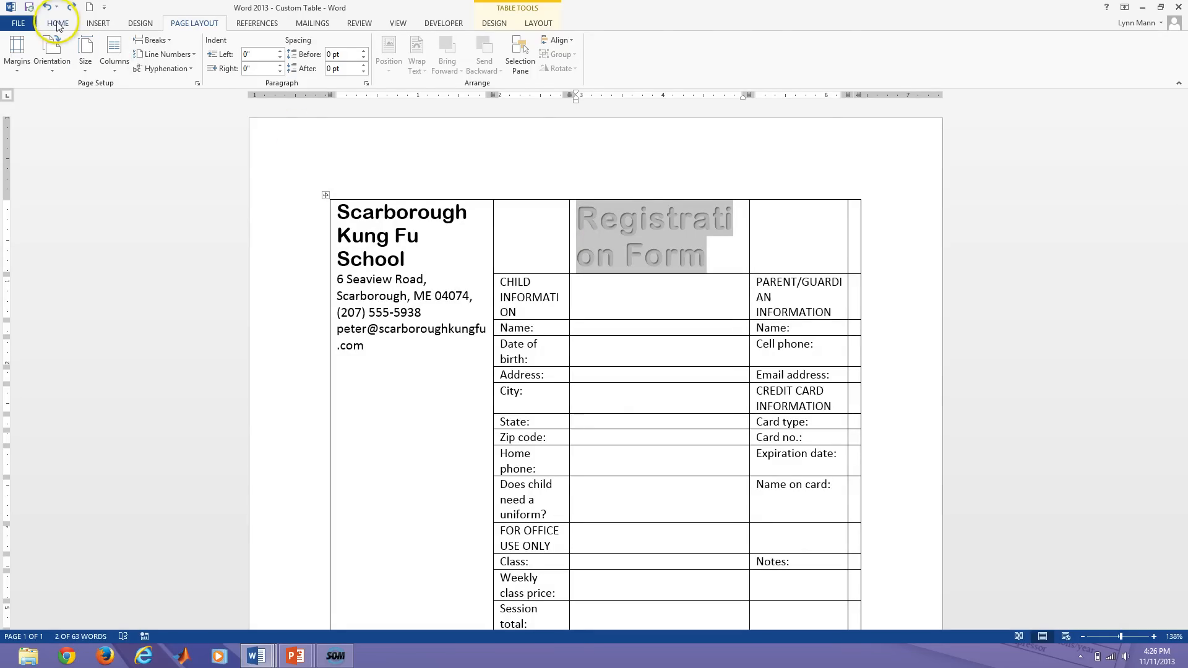
Copy Registration Form into the empty cell on its left and delete the duplicate heading.
click(99, 24)
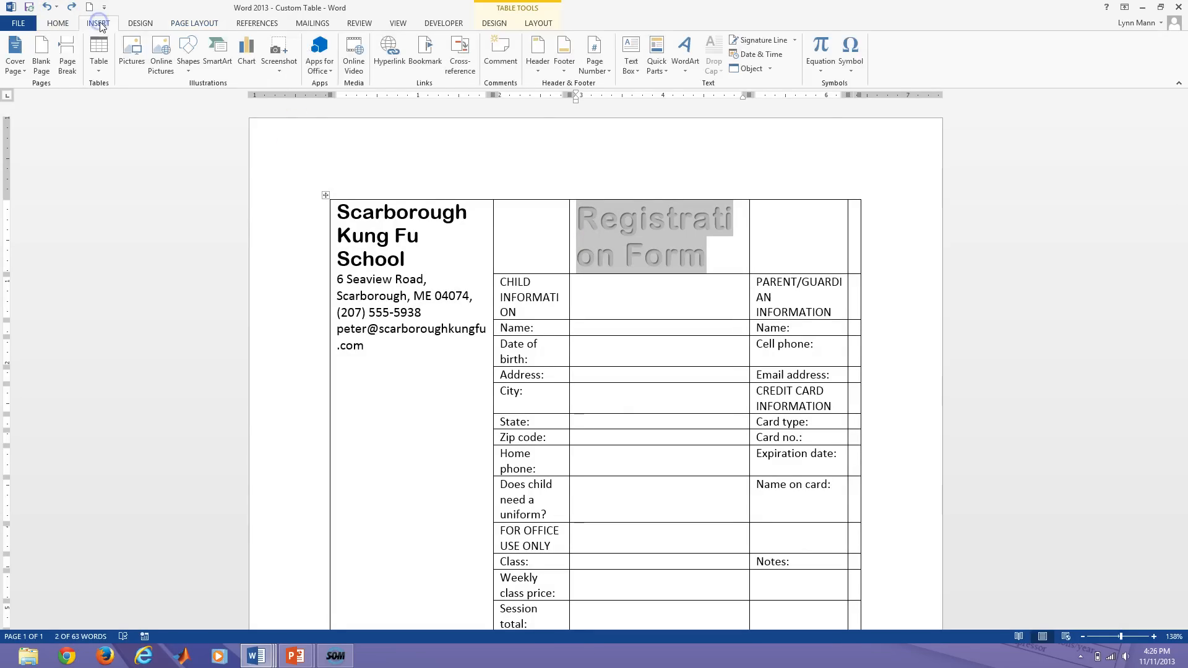
click(57, 23)
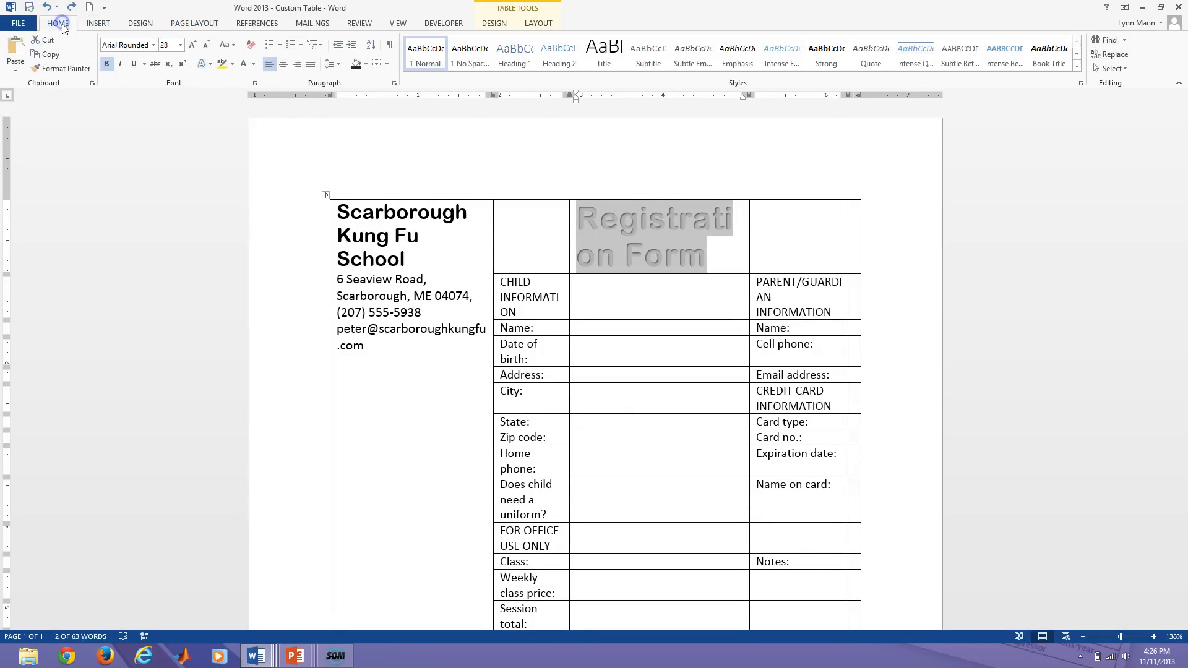
click(52, 56)
click(512, 240)
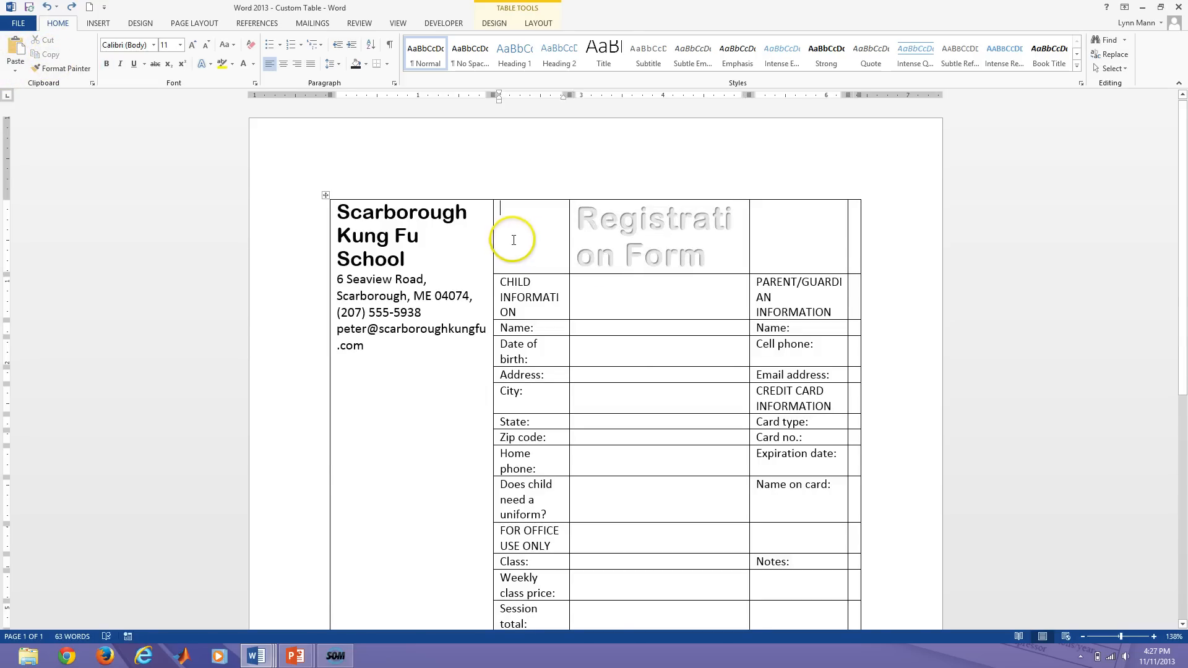
click(16, 56)
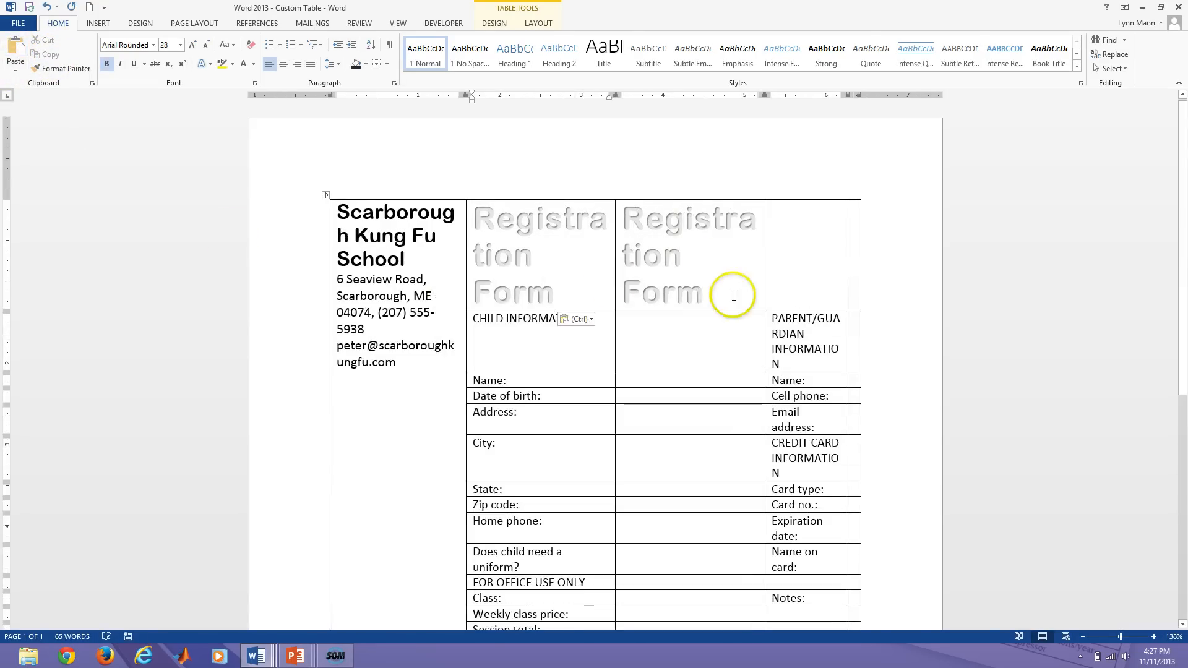
drag(734, 296, 623, 229)
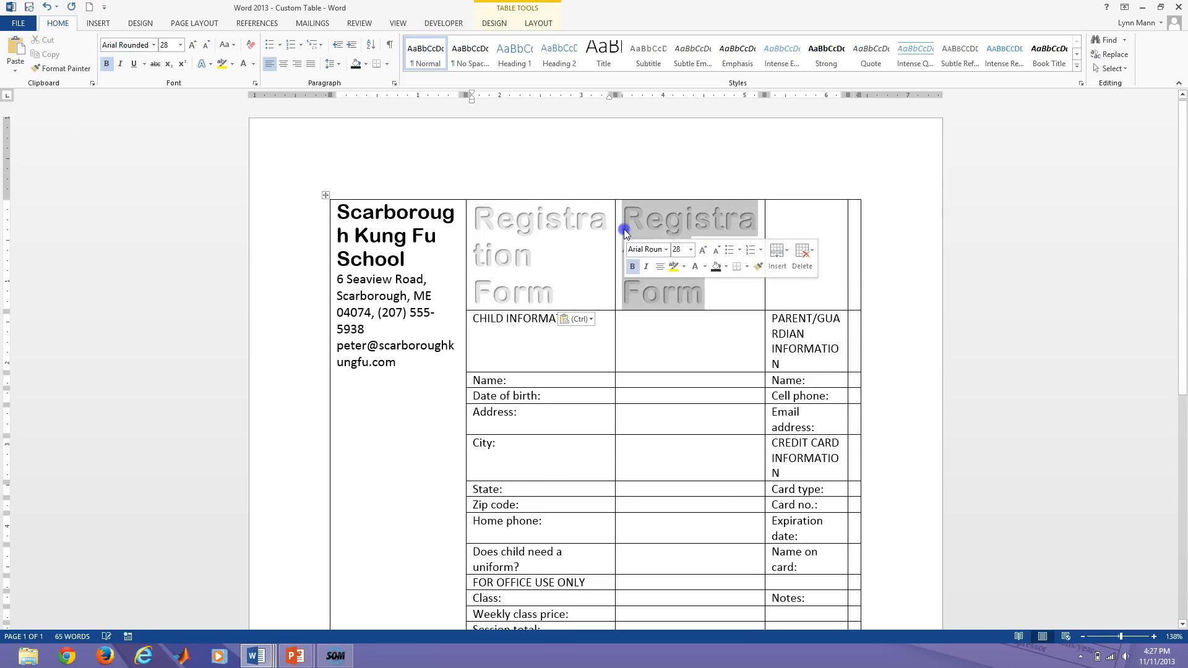
key(Delete)
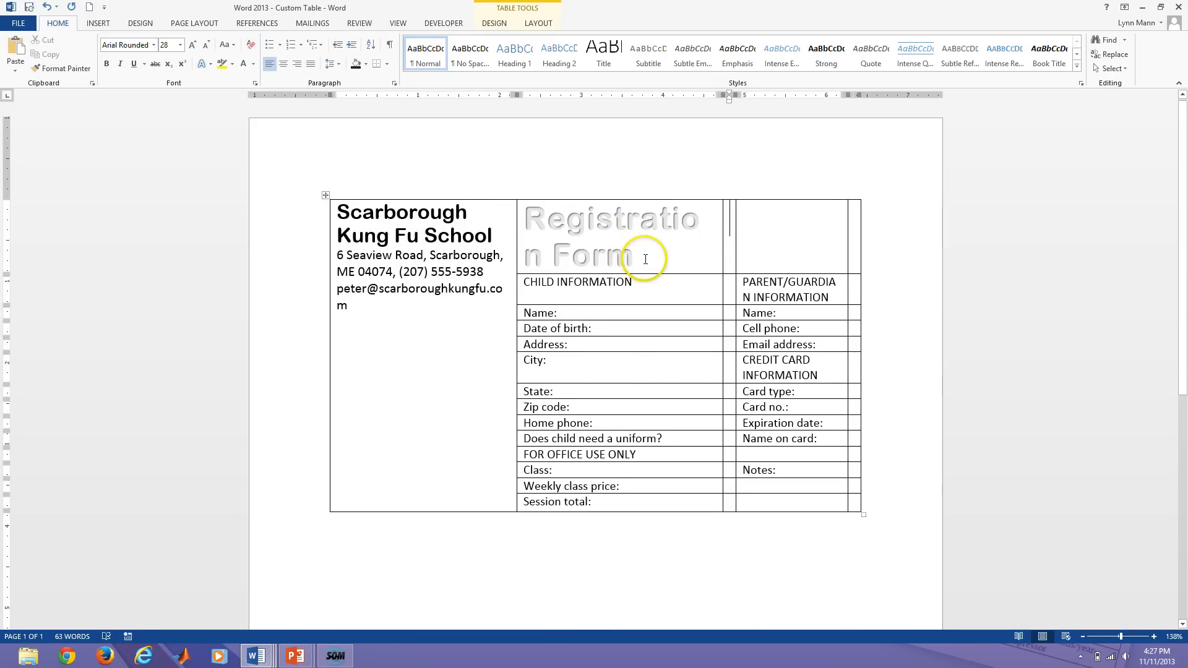
Cut the Registration Form heading out of the table and bring up the clipboard history.
drag(599, 257, 526, 217)
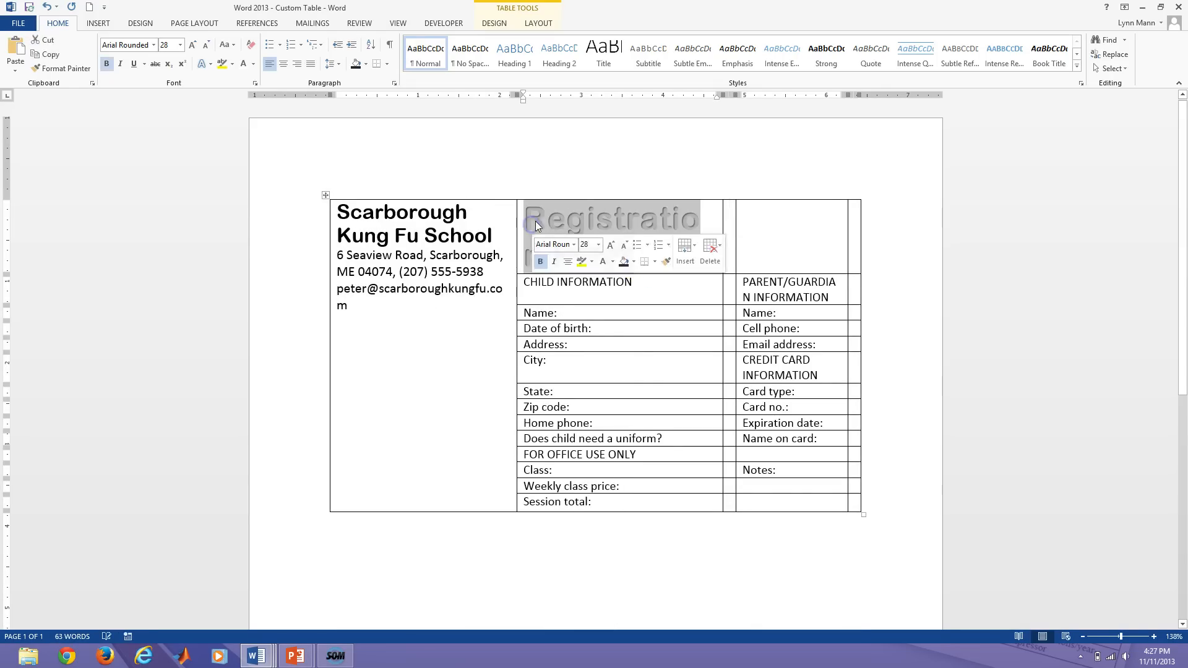
drag(602, 224, 722, 228)
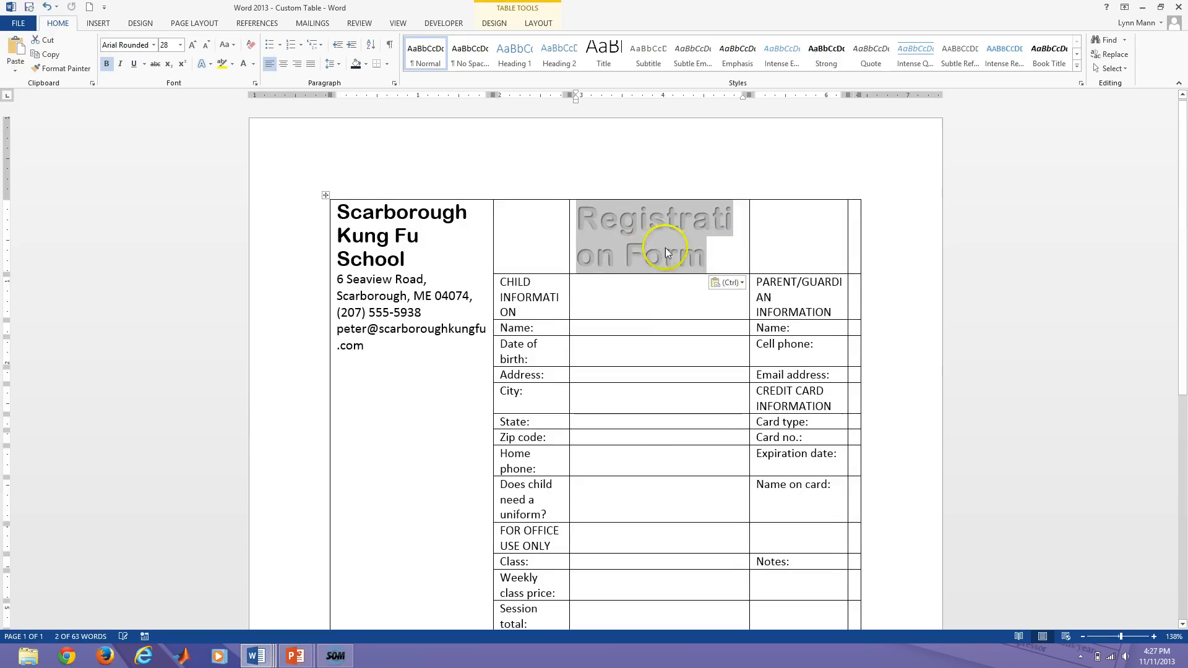
click(44, 45)
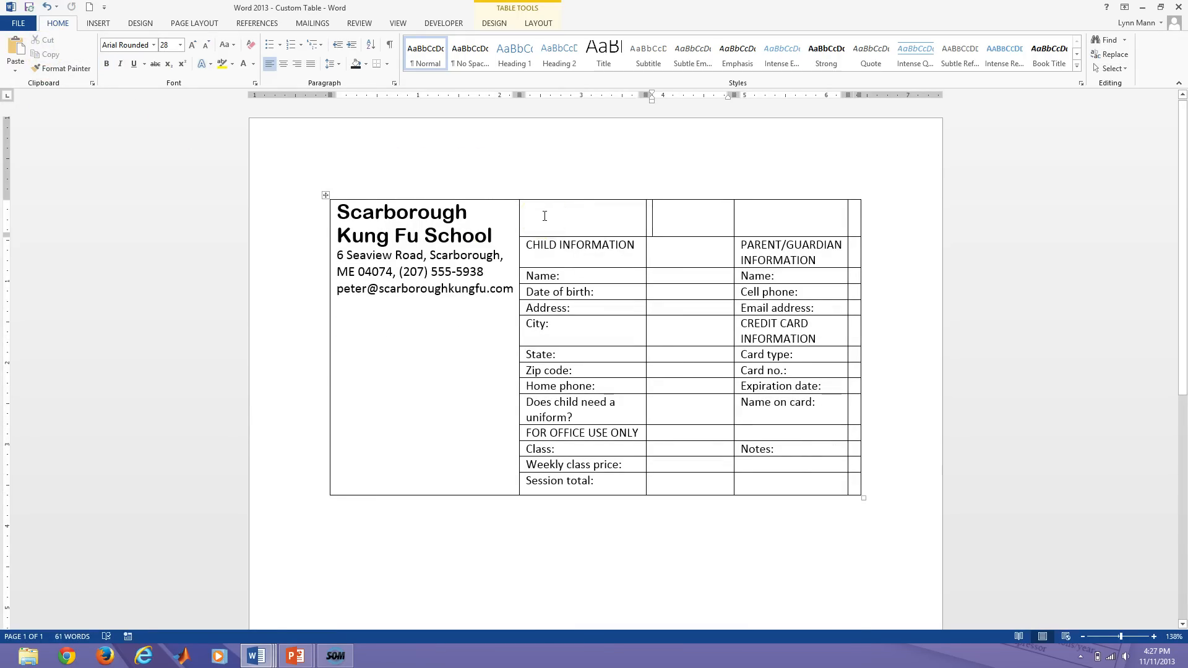
click(15, 72)
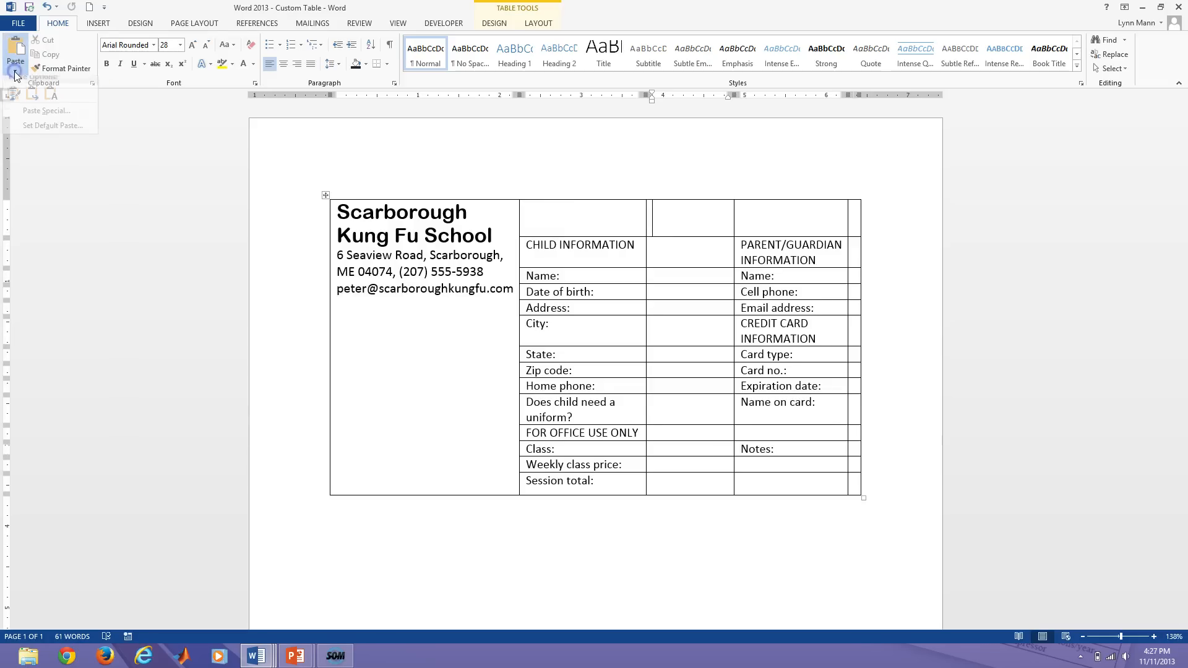
click(92, 86)
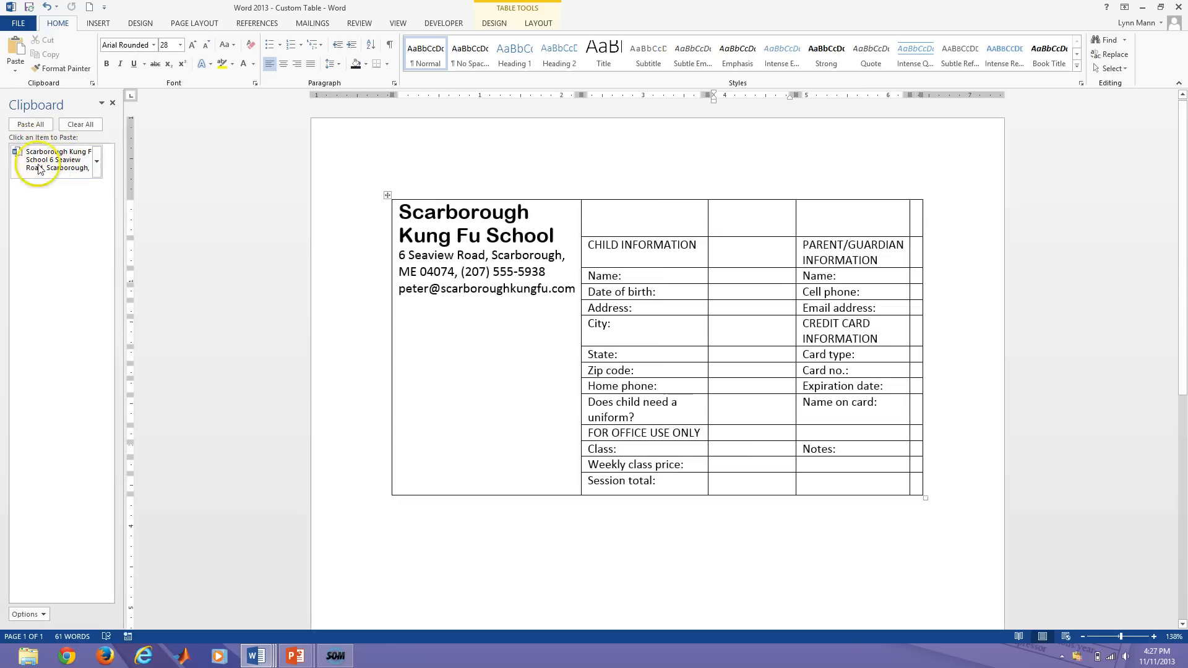
Paste the collected clipboard item into the top cell, then undo to restore Registration Form.
click(635, 218)
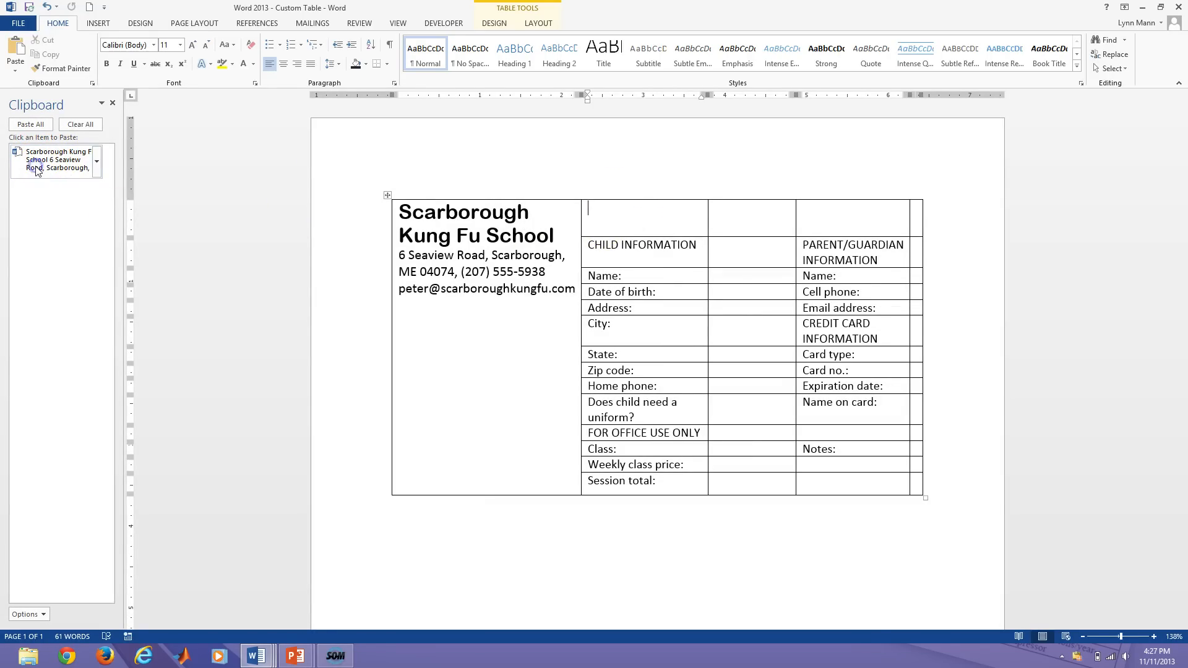
click(96, 161)
click(88, 191)
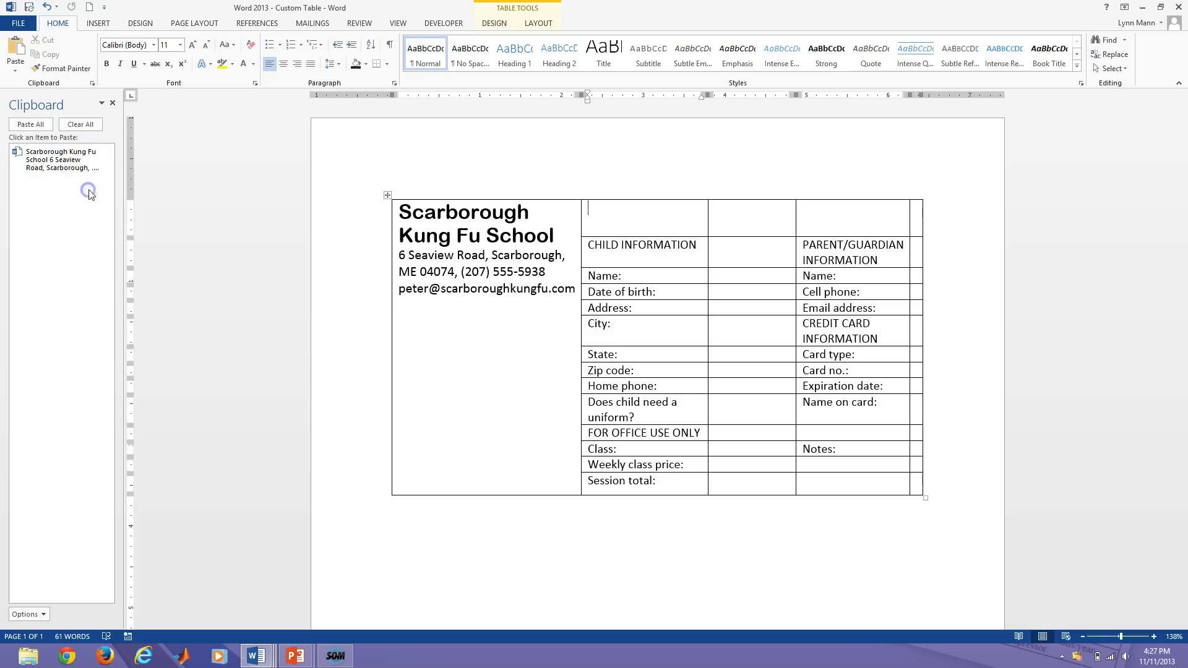
click(622, 216)
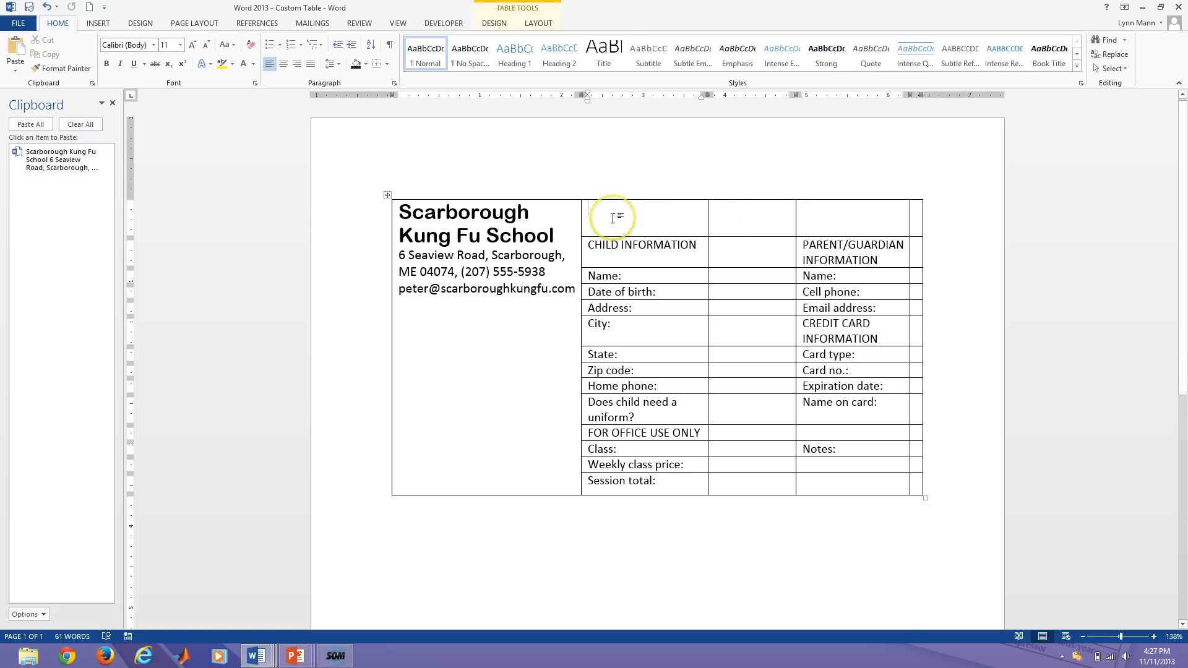
key(ctrl+z)
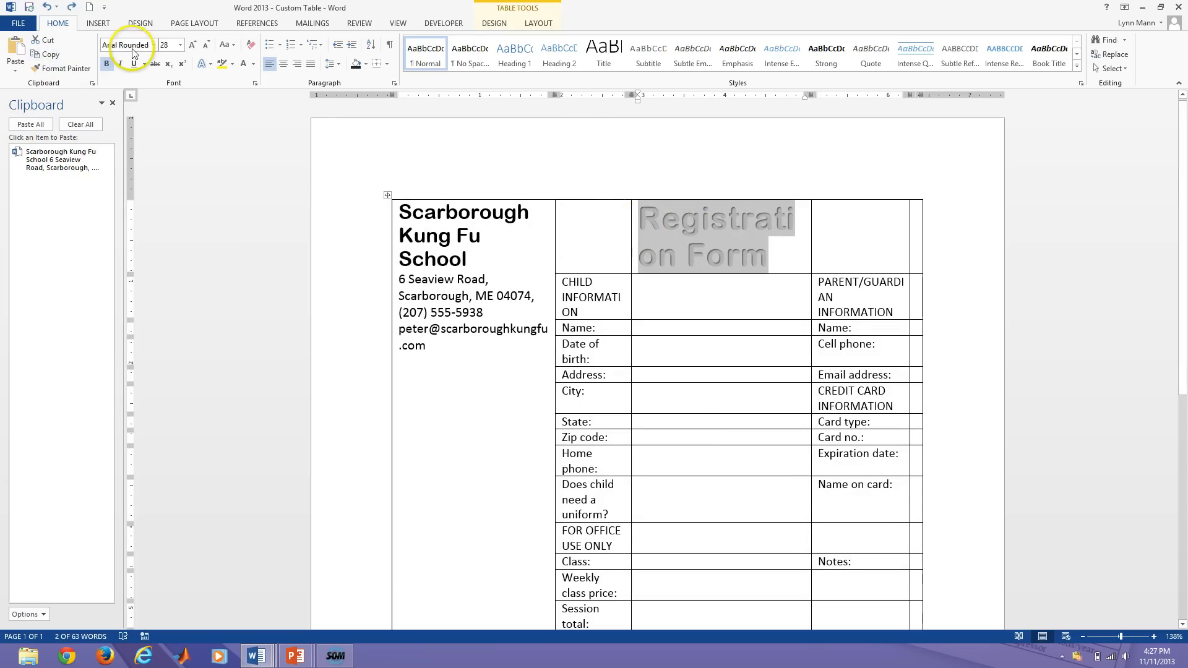
Cut and re-paste the Registration Form title into the top cell, then clear the clipboard history.
click(45, 40)
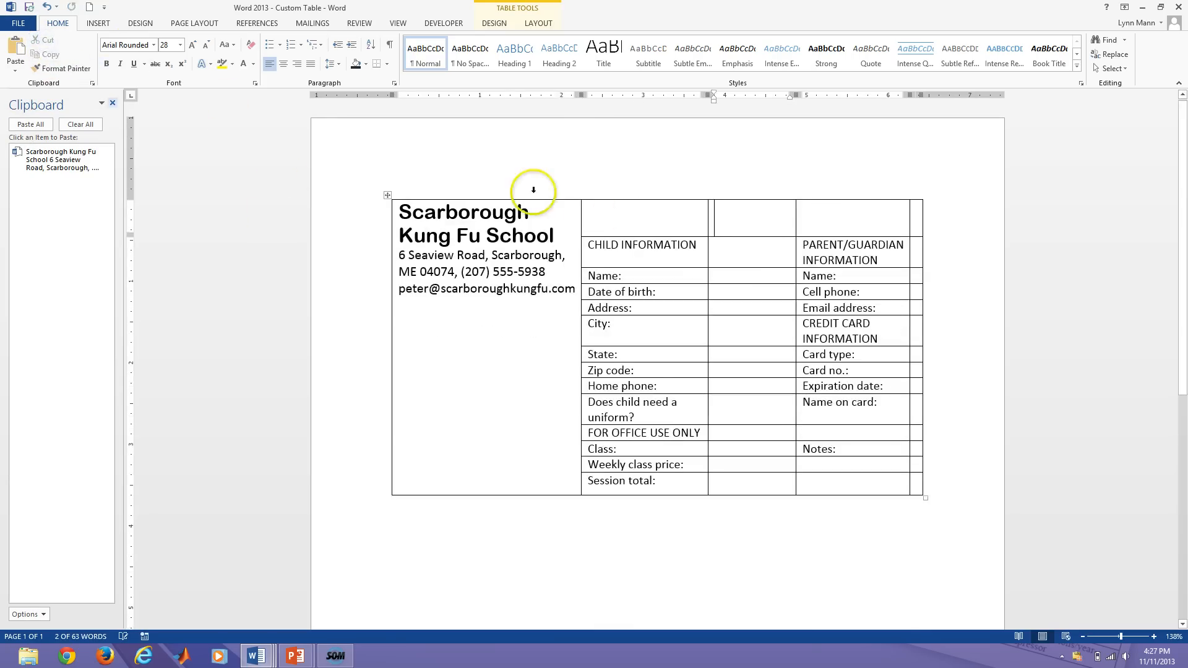
click(608, 224)
key(ctrl+v)
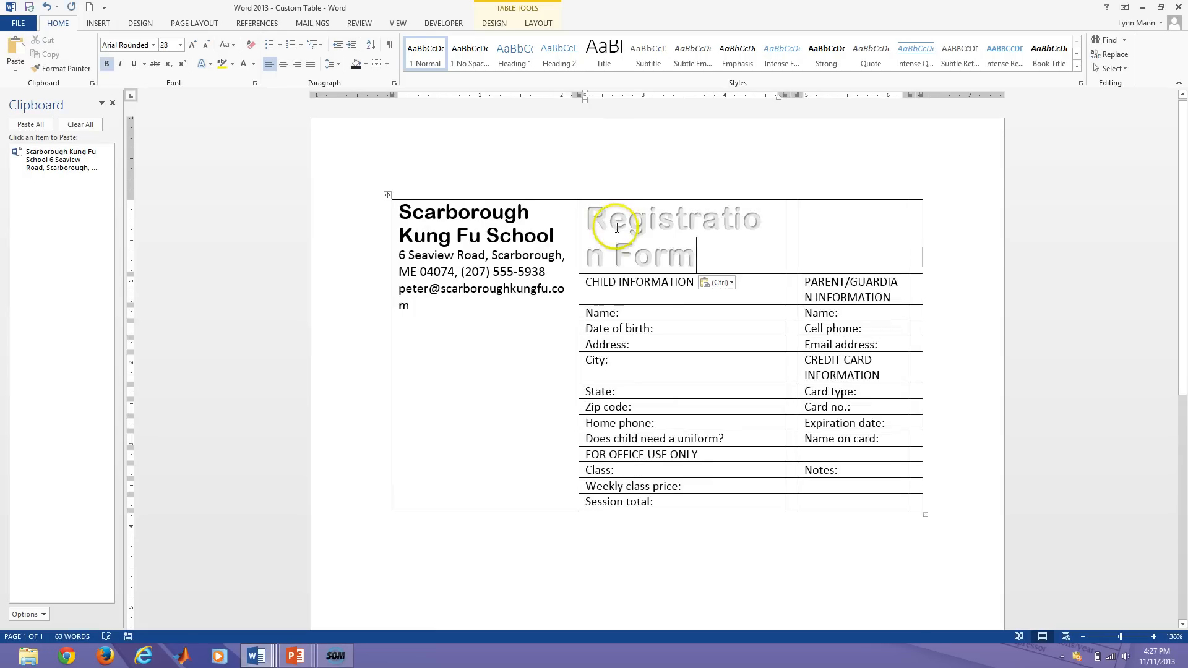
click(81, 124)
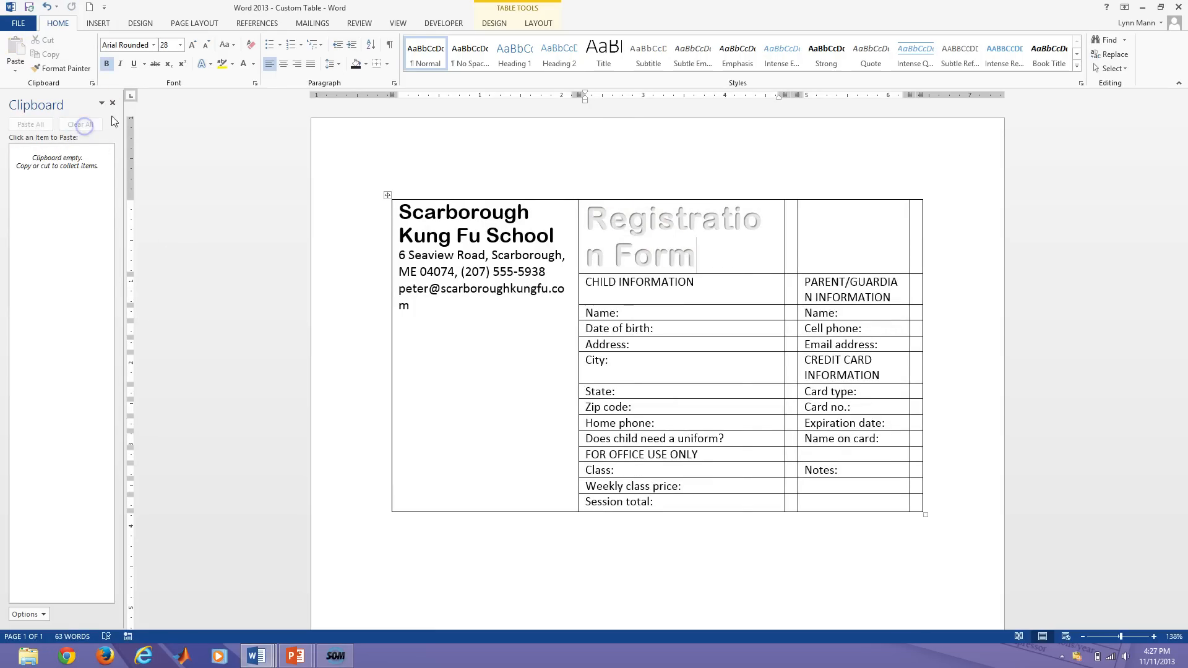
click(112, 103)
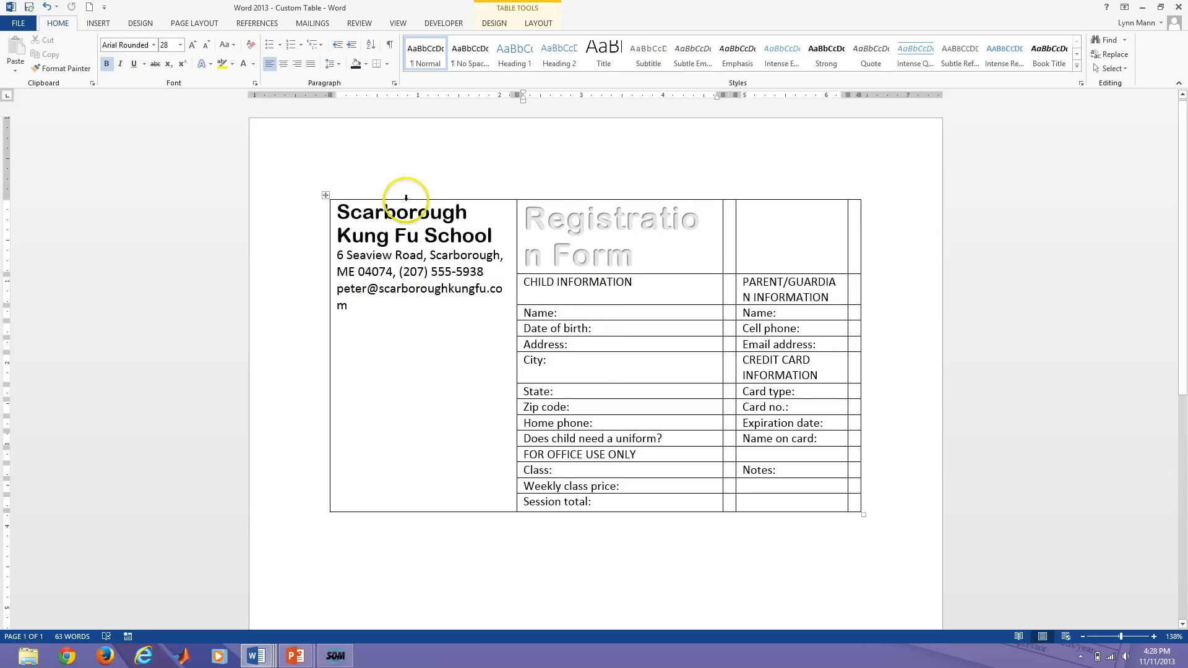
Select the school name, address and email lines in the first cell, with Table Tools Layout showing.
drag(350, 306, 337, 209)
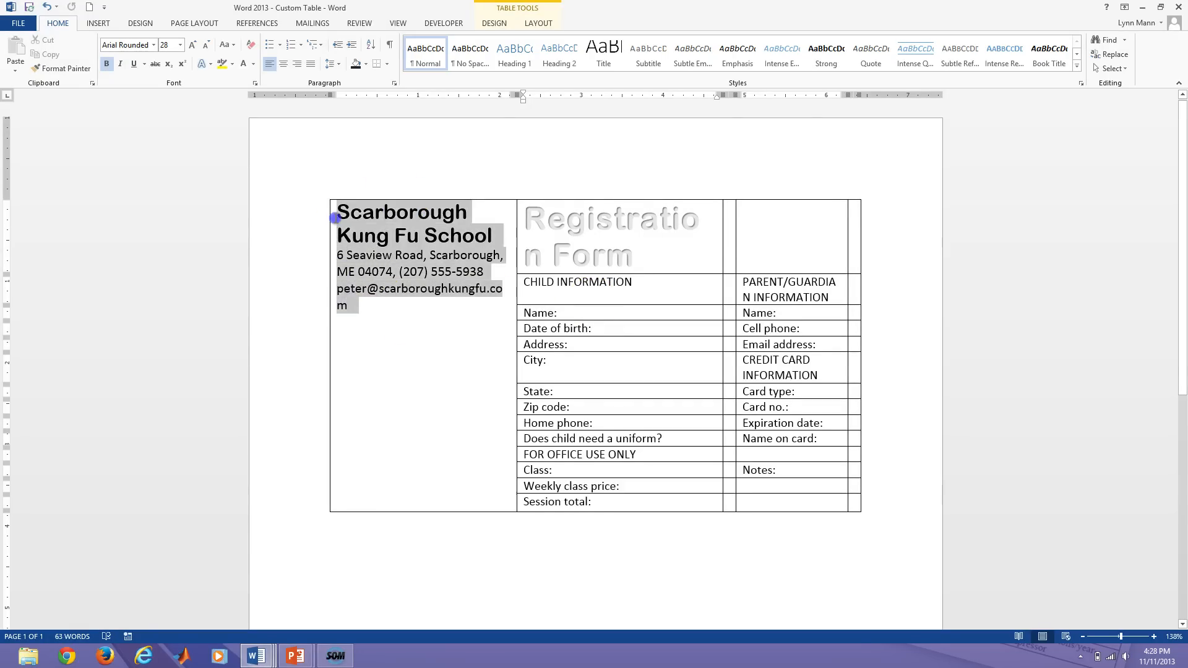
click(410, 400)
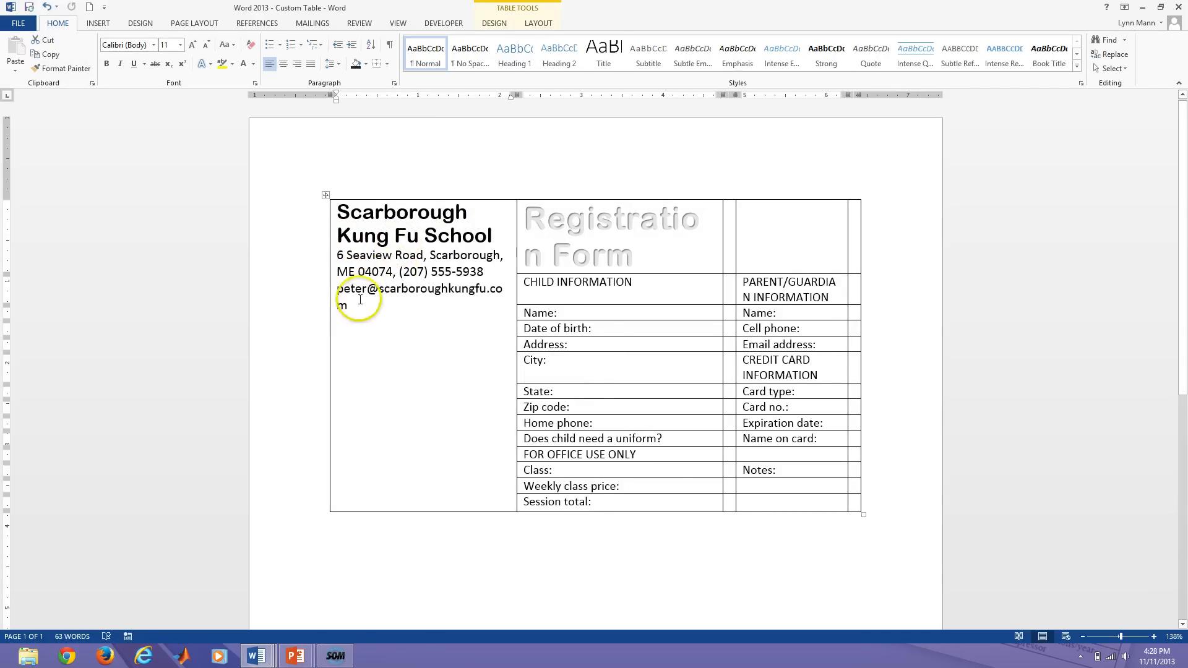
drag(339, 307, 334, 223)
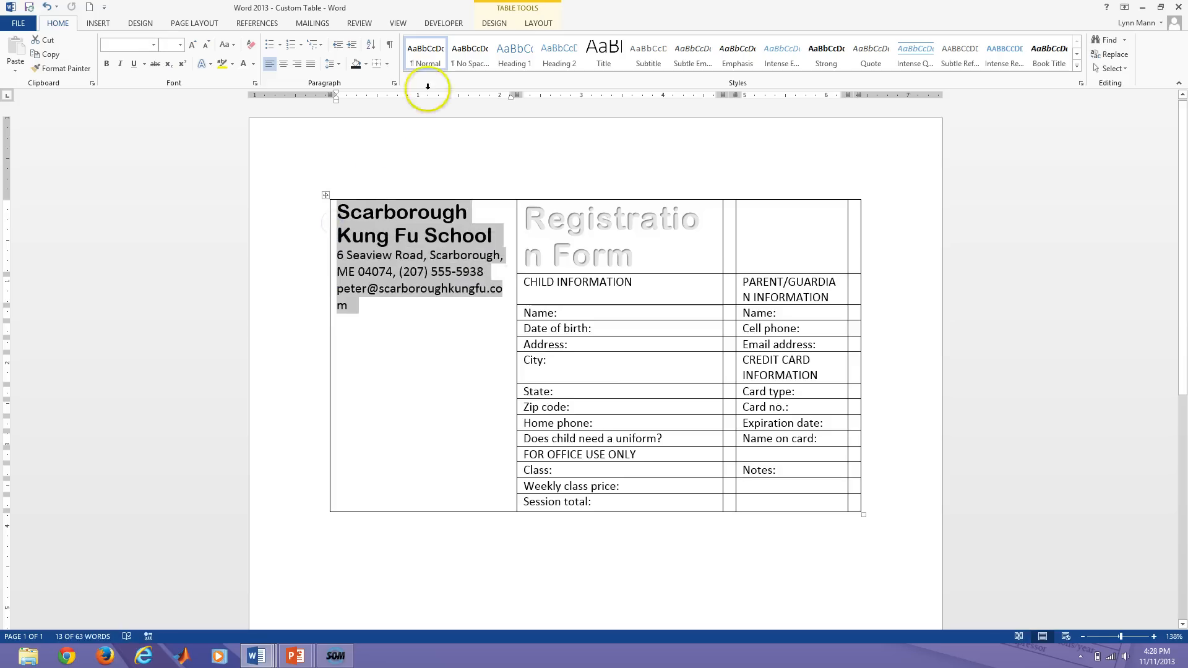
click(537, 24)
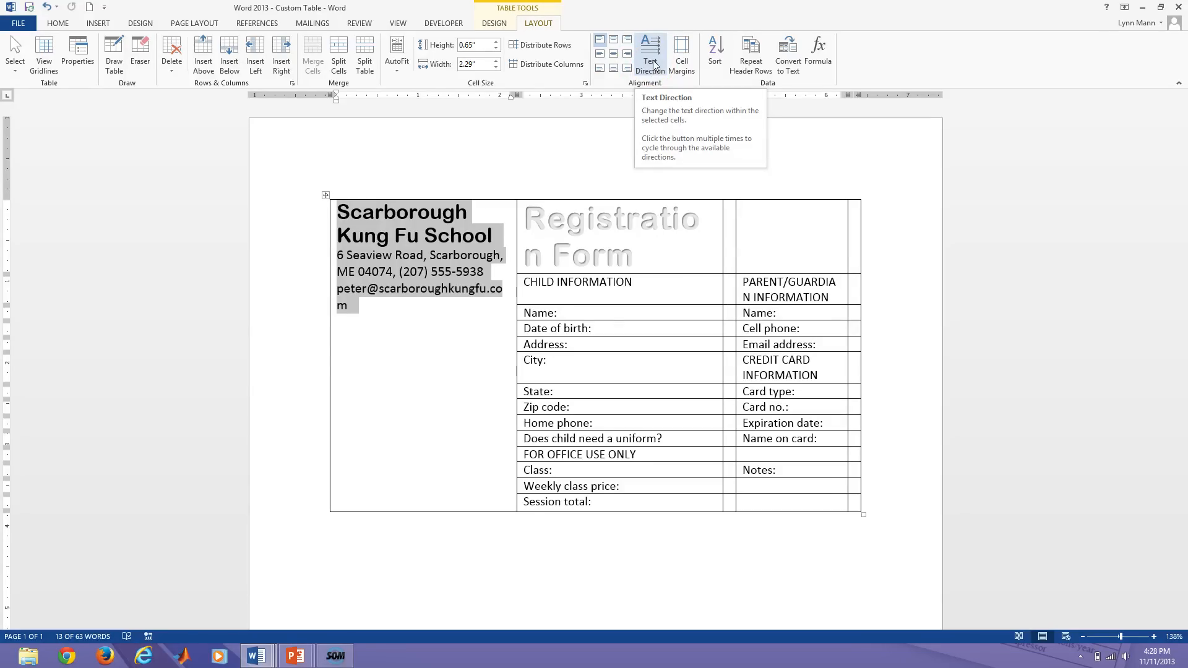
Apply Text Direction twice so the first-cell school details read bottom to top.
click(651, 44)
click(651, 47)
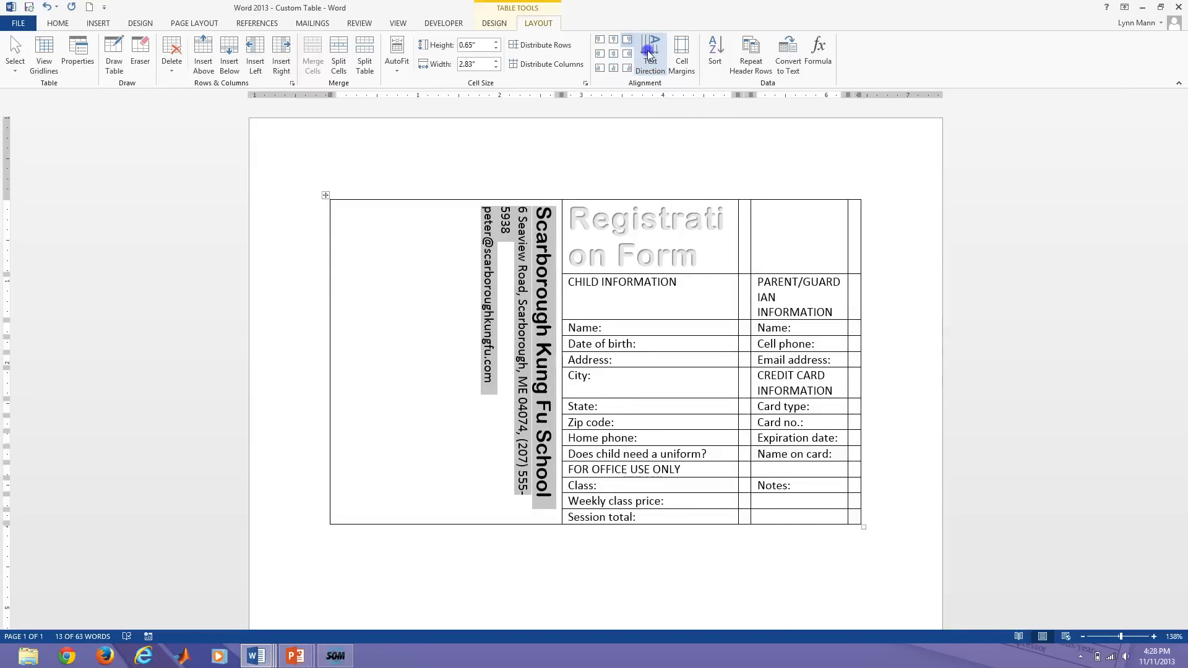
click(649, 54)
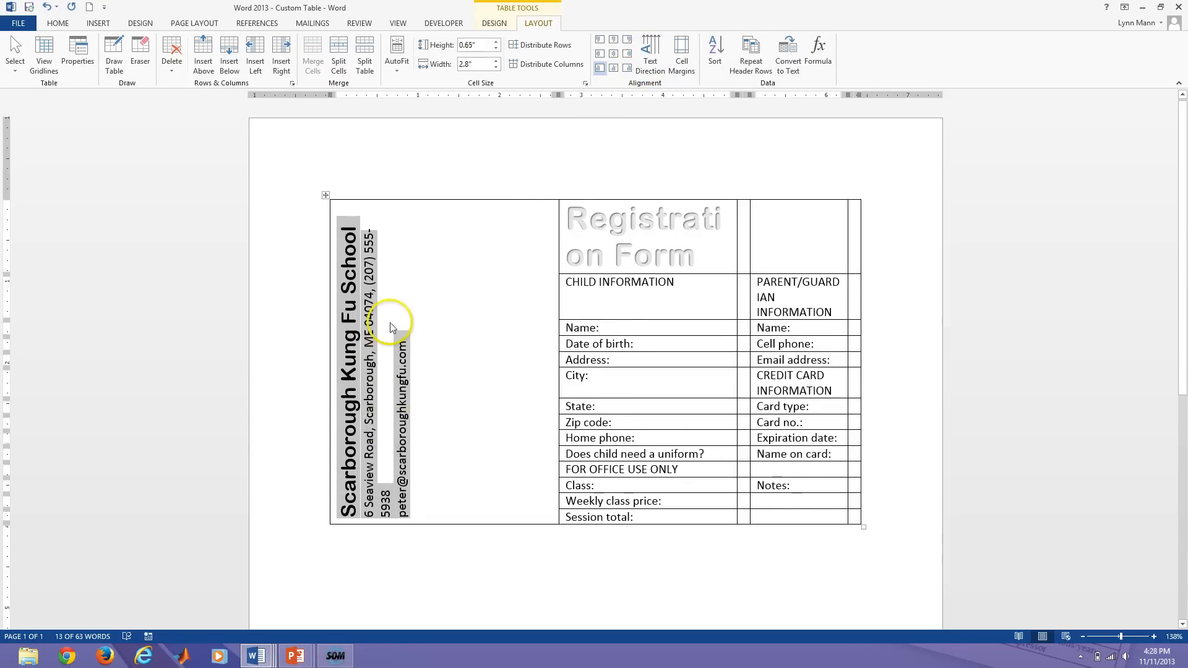
click(443, 470)
drag(404, 331, 365, 520)
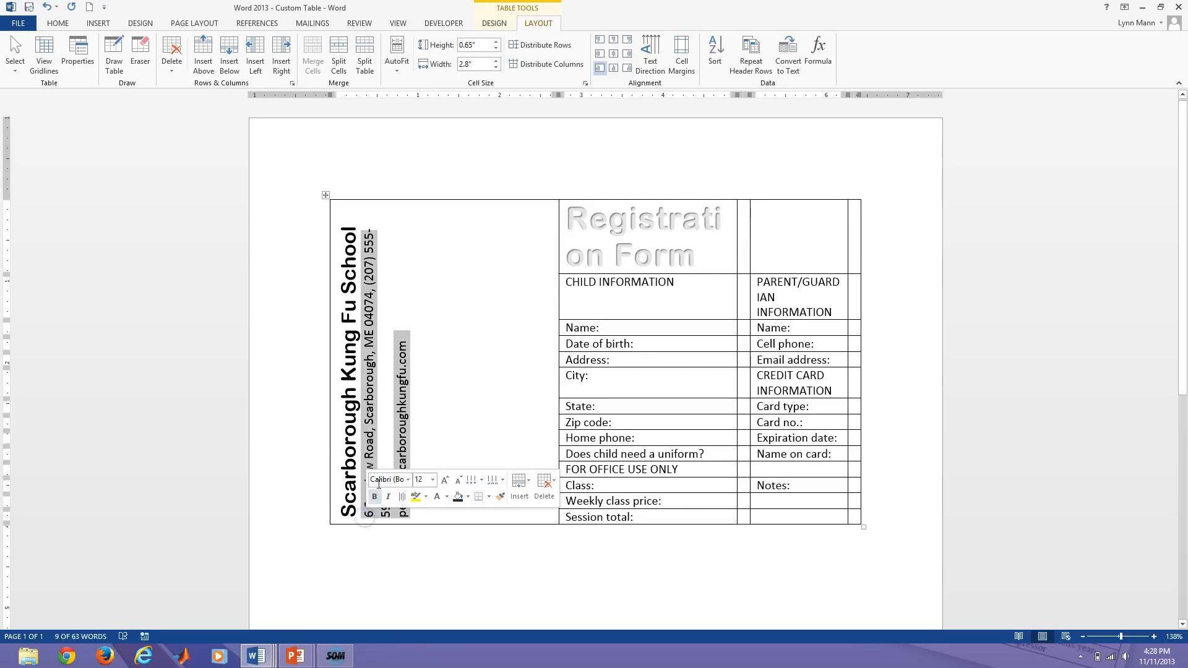
Decrease the rotated address and email lines one size to 11 pt.
click(59, 25)
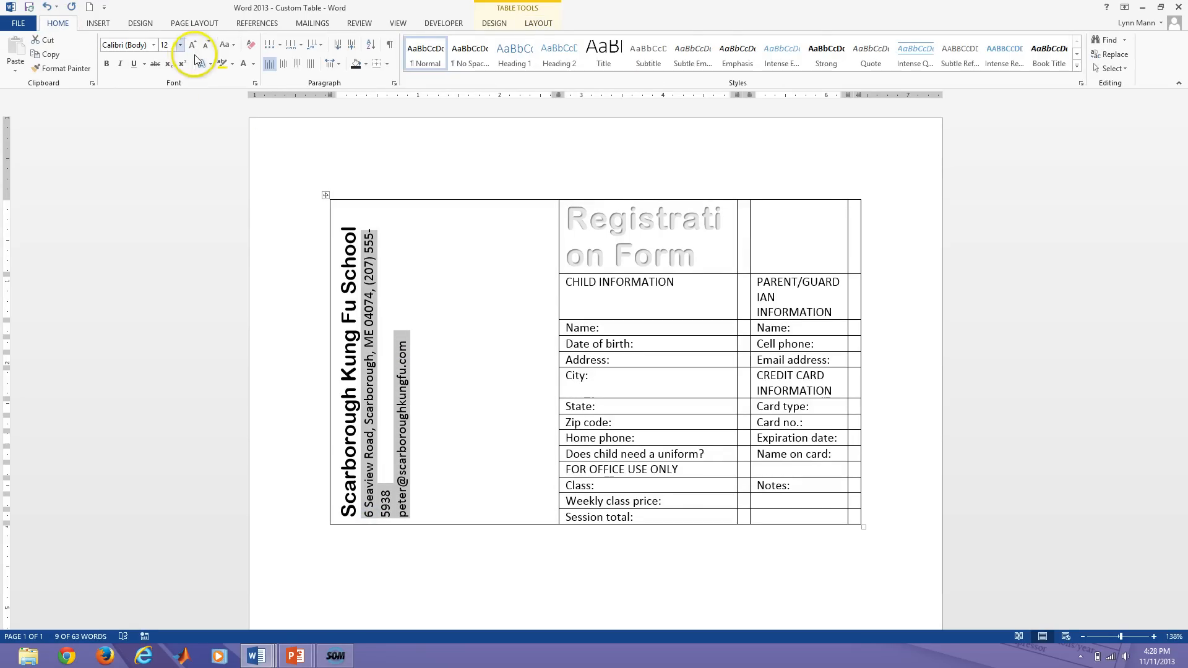
click(208, 46)
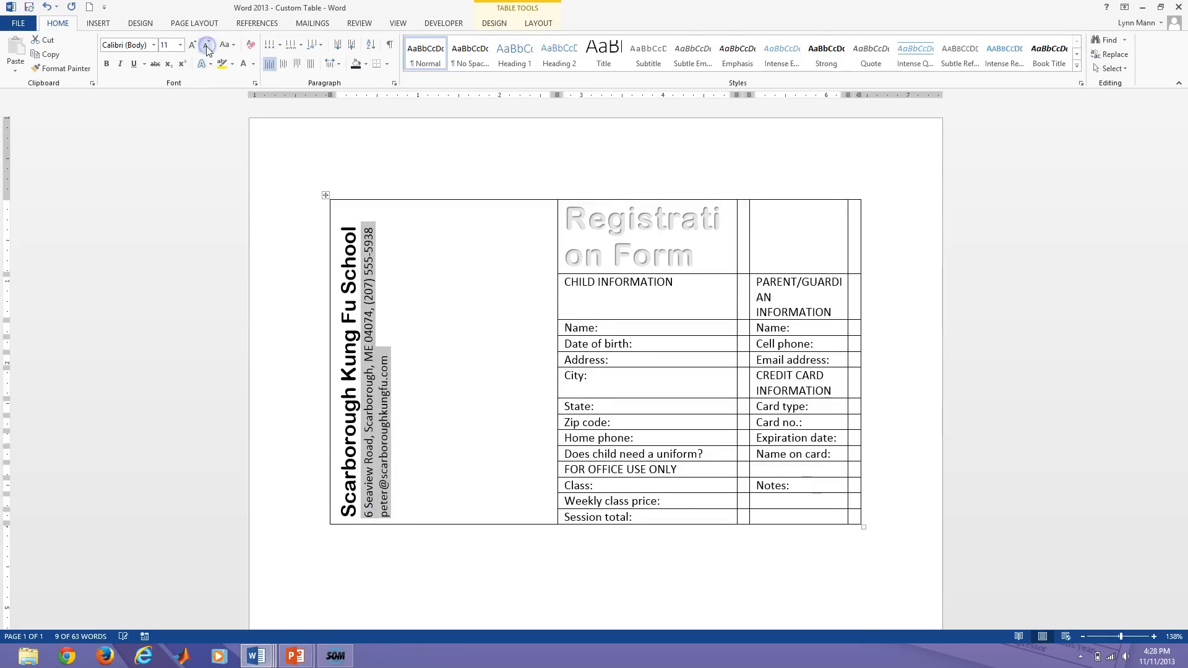
right_click(455, 274)
click(472, 334)
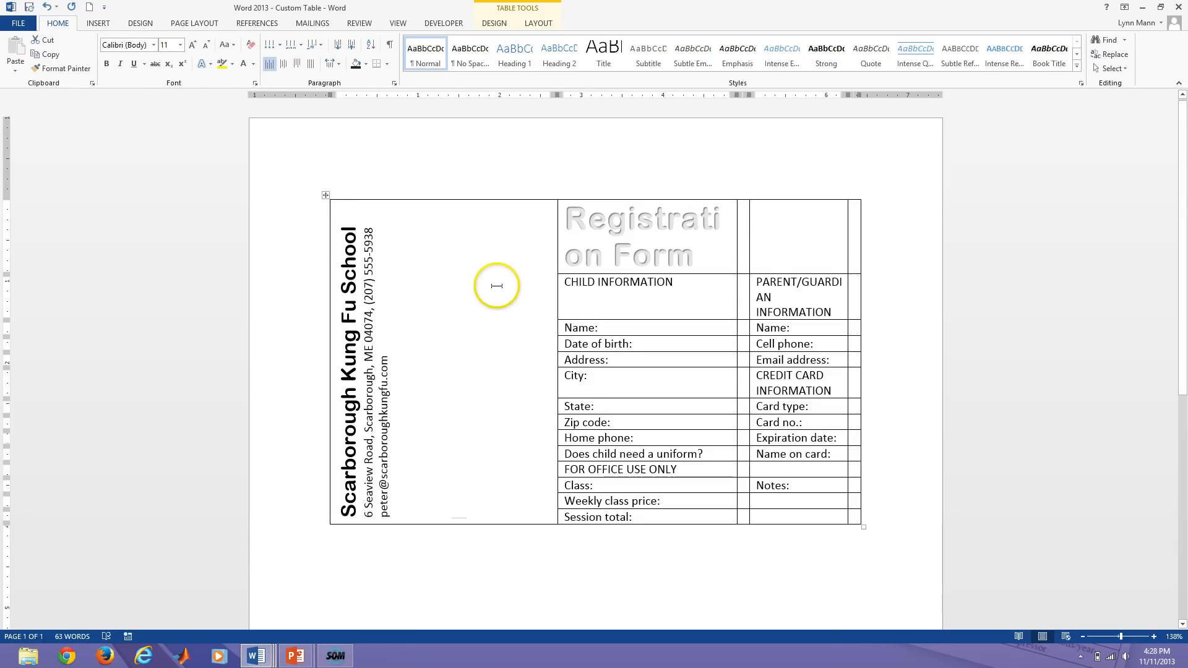
key(alt+p)
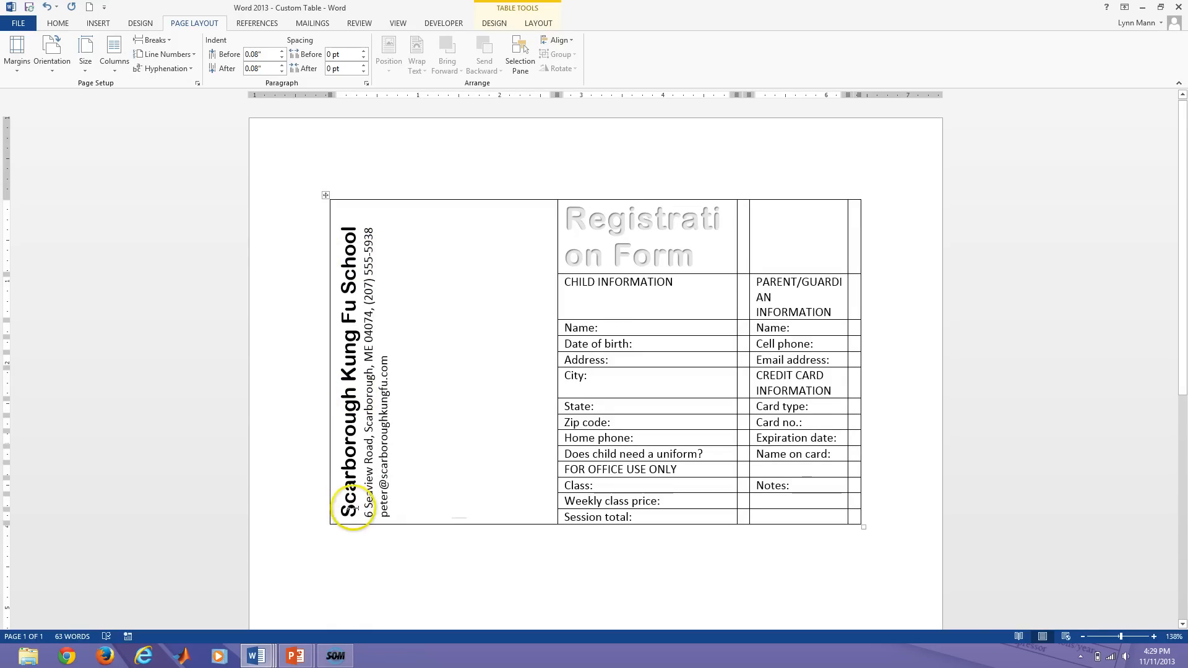
click(539, 23)
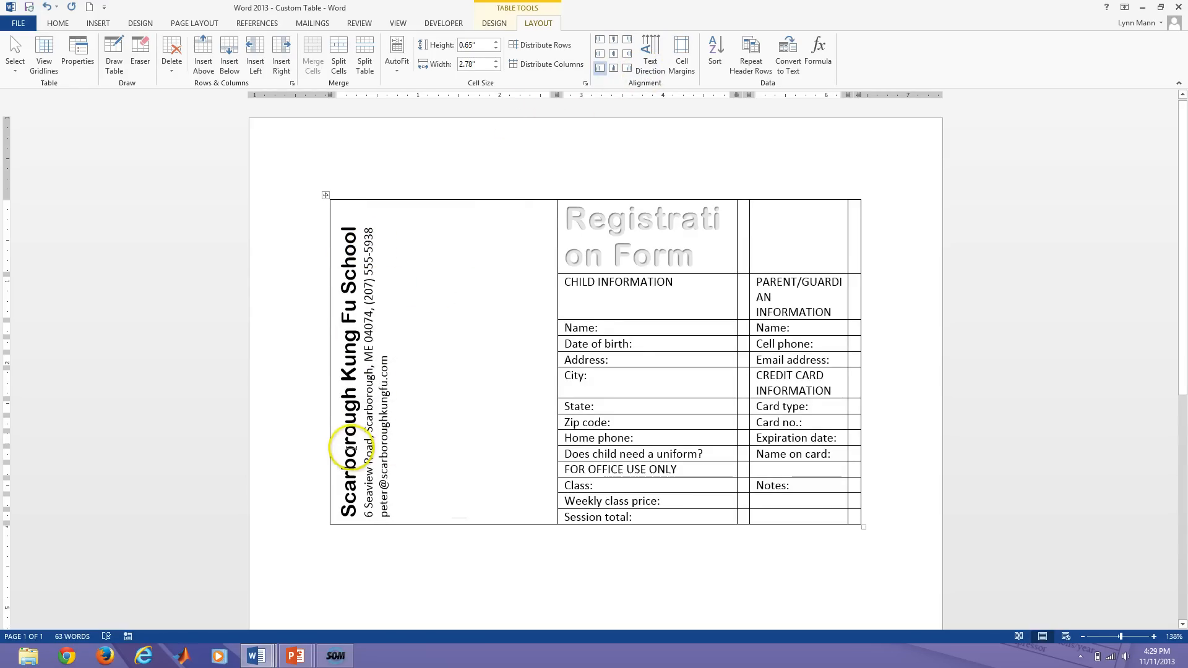
Give the rotated school name and contact text Align Top Right alignment in its cell.
click(601, 55)
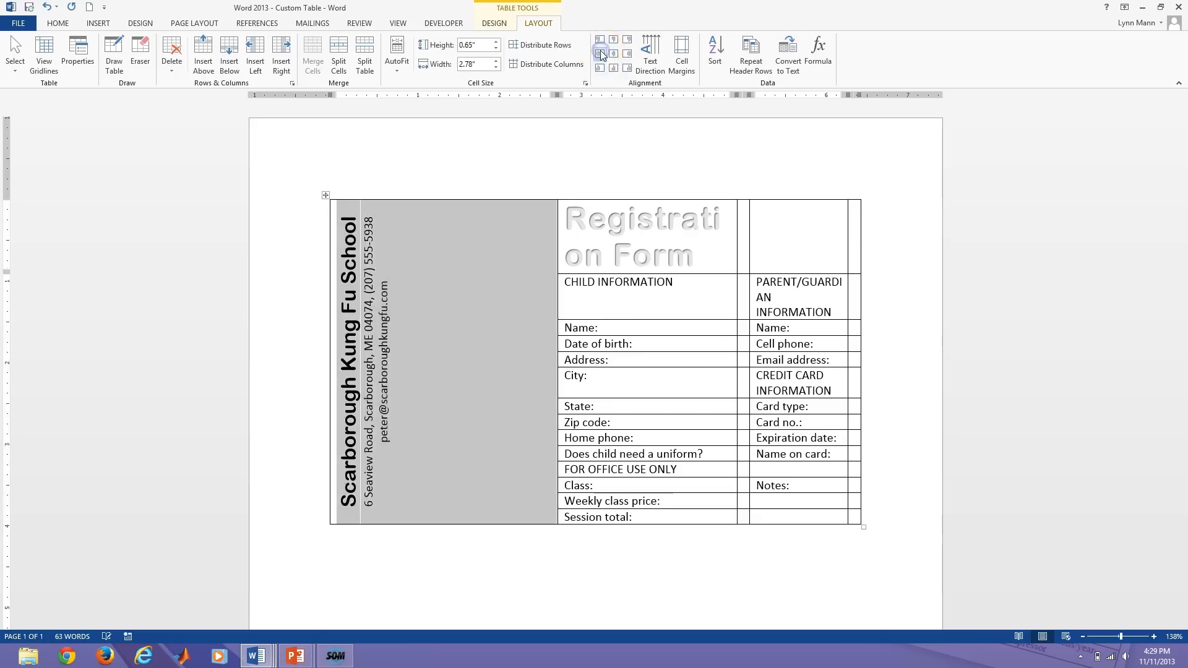
click(601, 41)
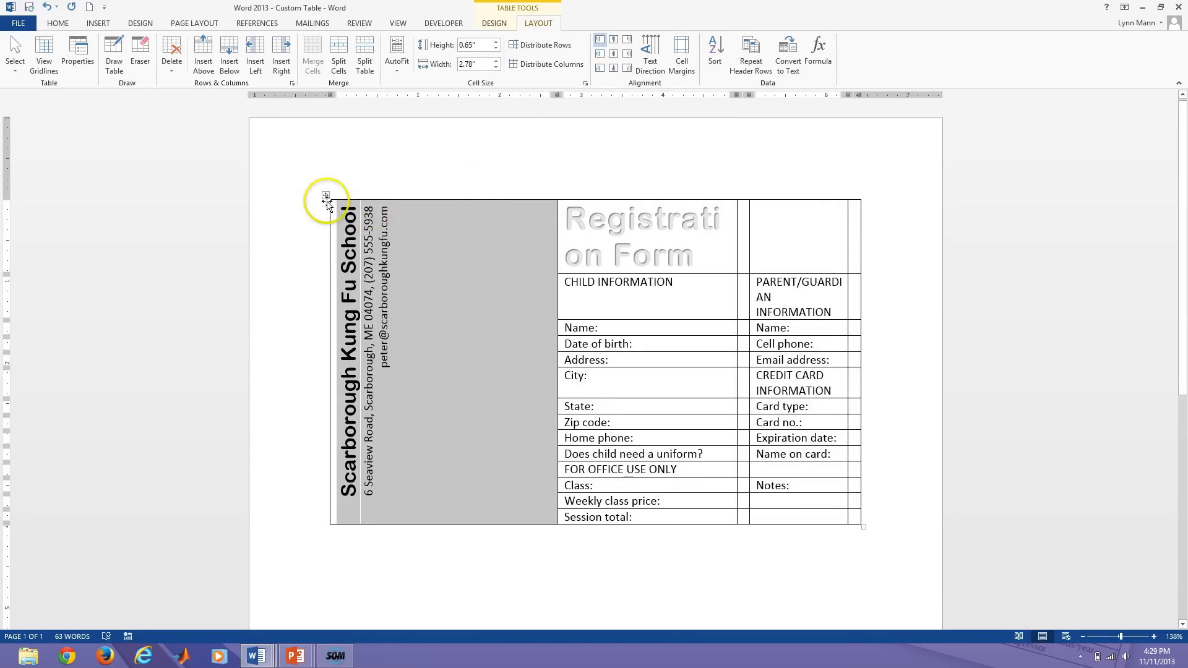
click(630, 39)
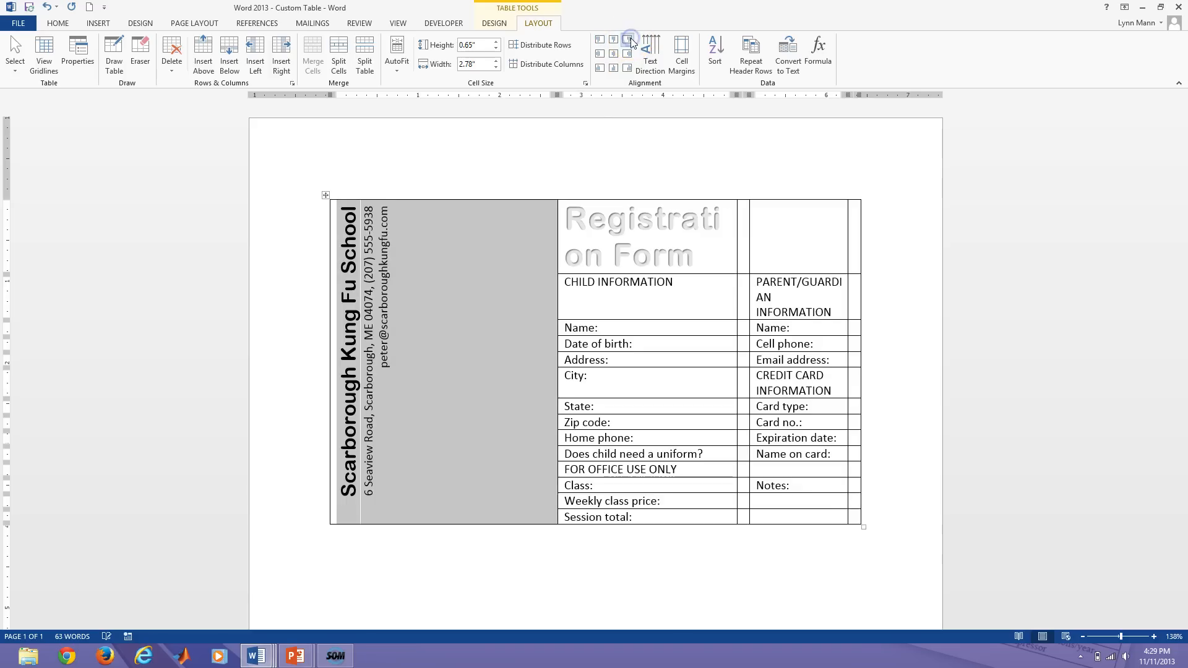
click(416, 230)
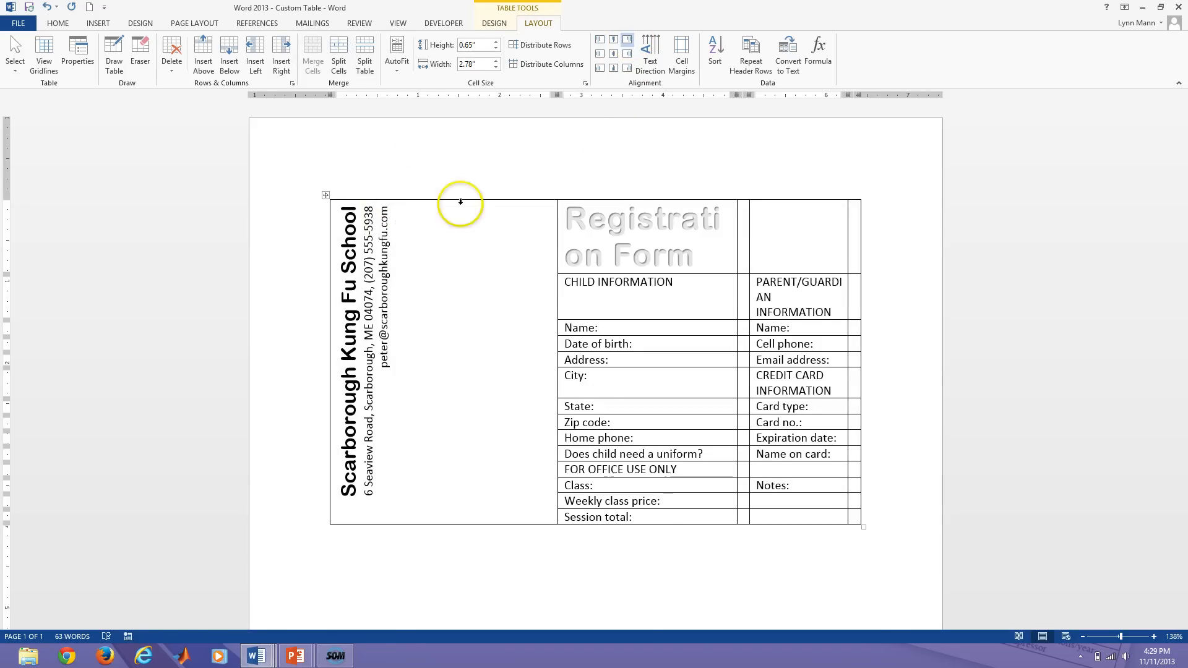
Delete three stray empty paragraphs from the rotated first cell, then turn formatting marks off.
click(56, 25)
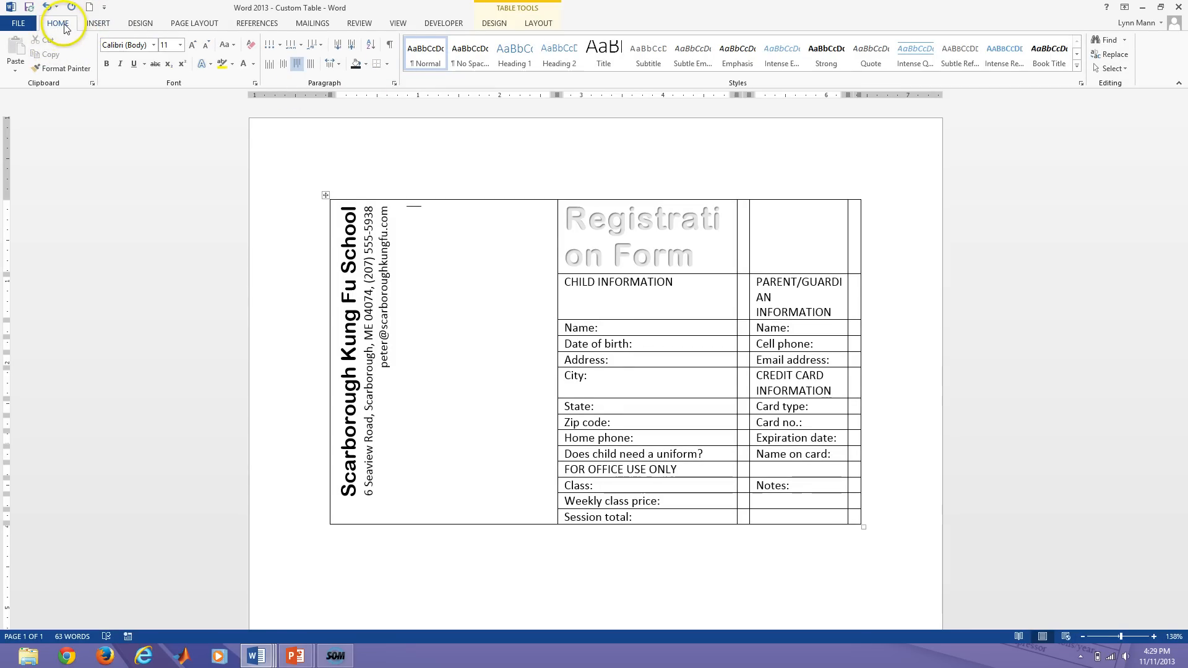
click(389, 46)
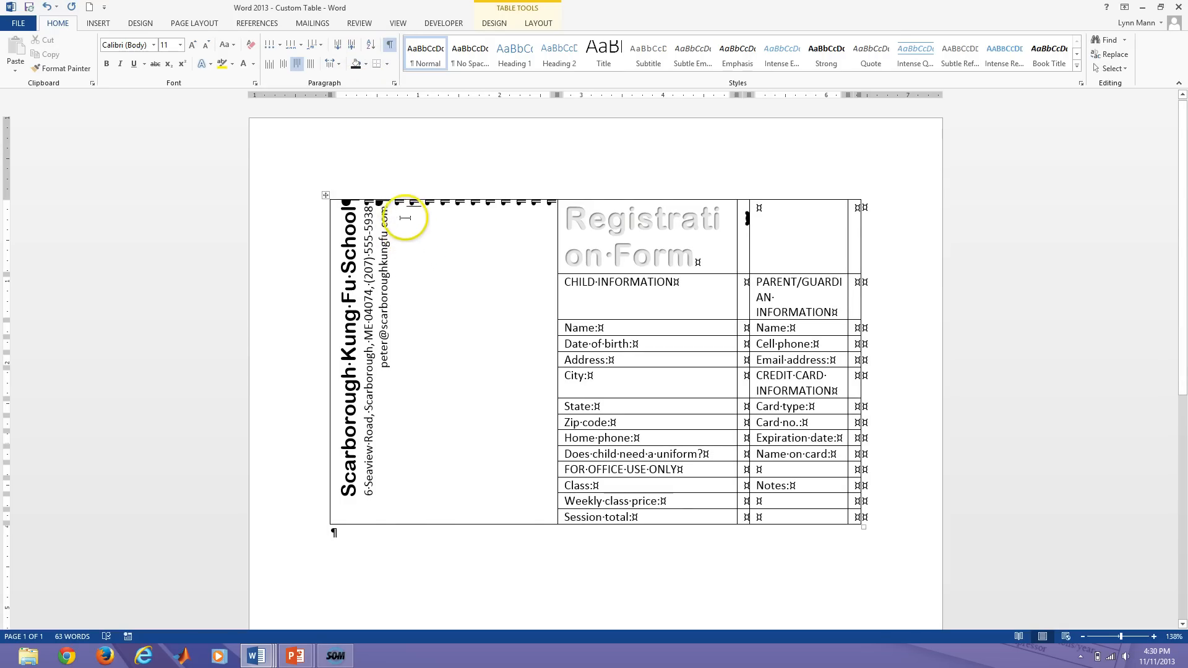
click(551, 209)
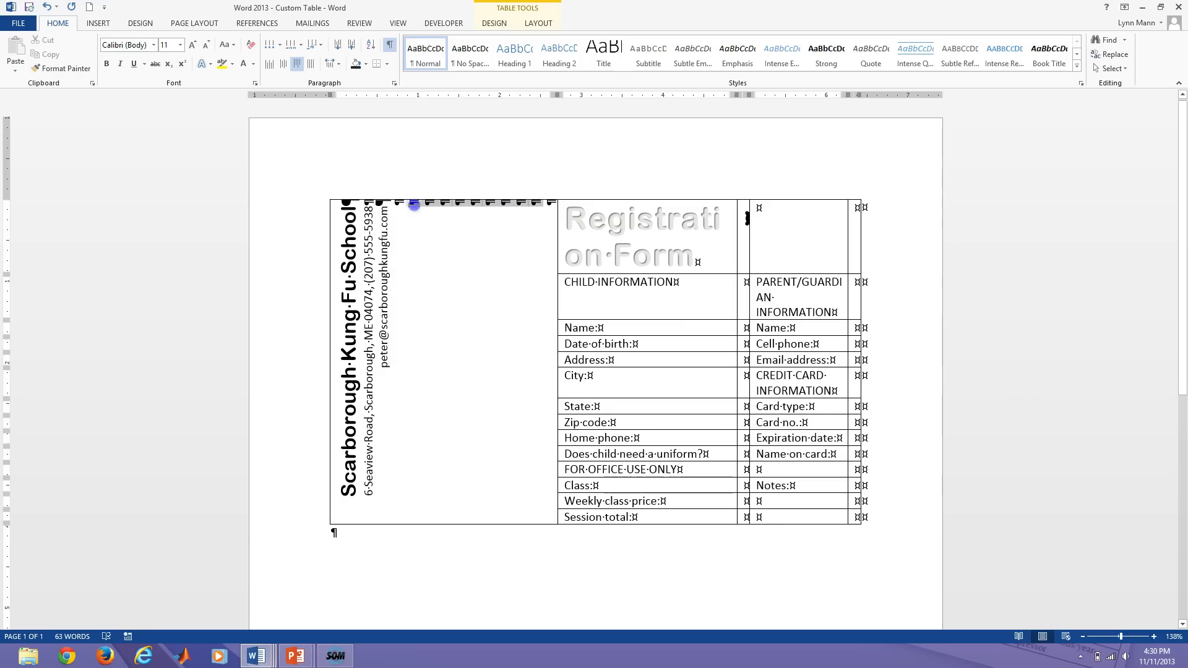
key(Delete)
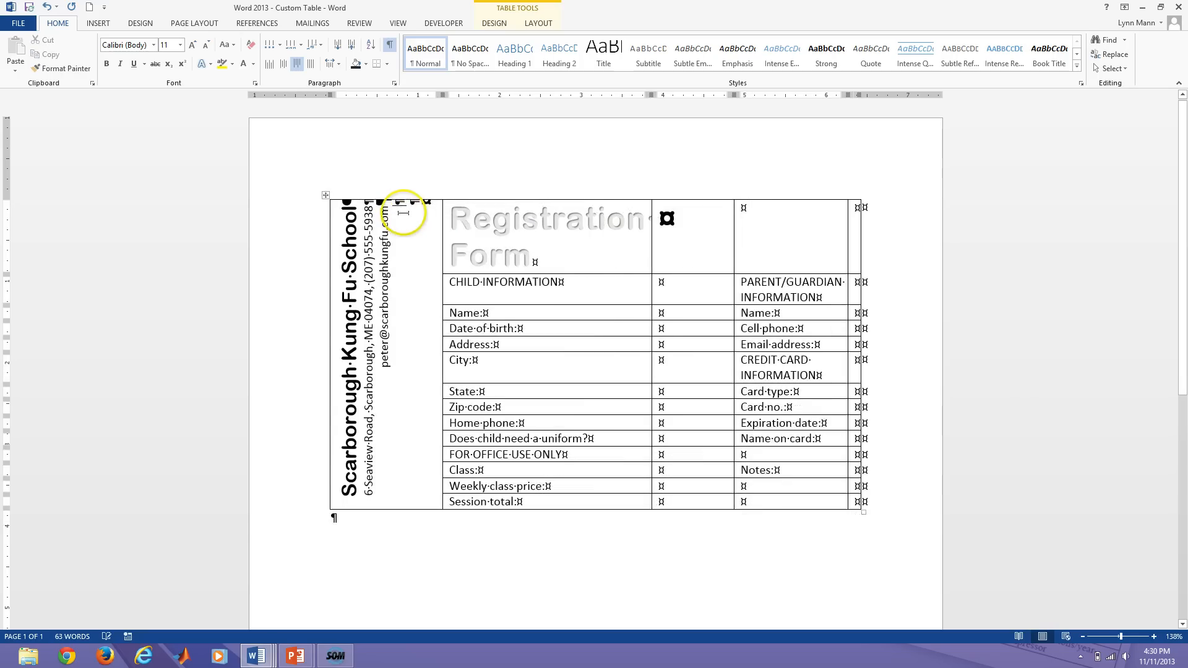
key(Delete)
key(Delete)
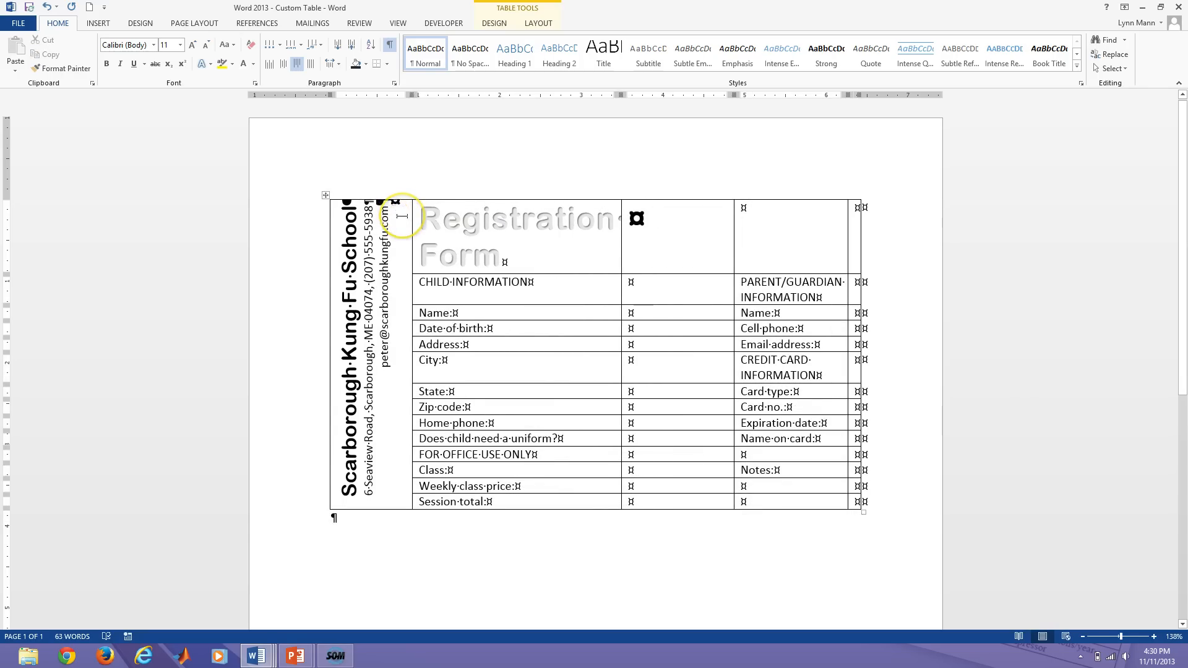
key(Delete)
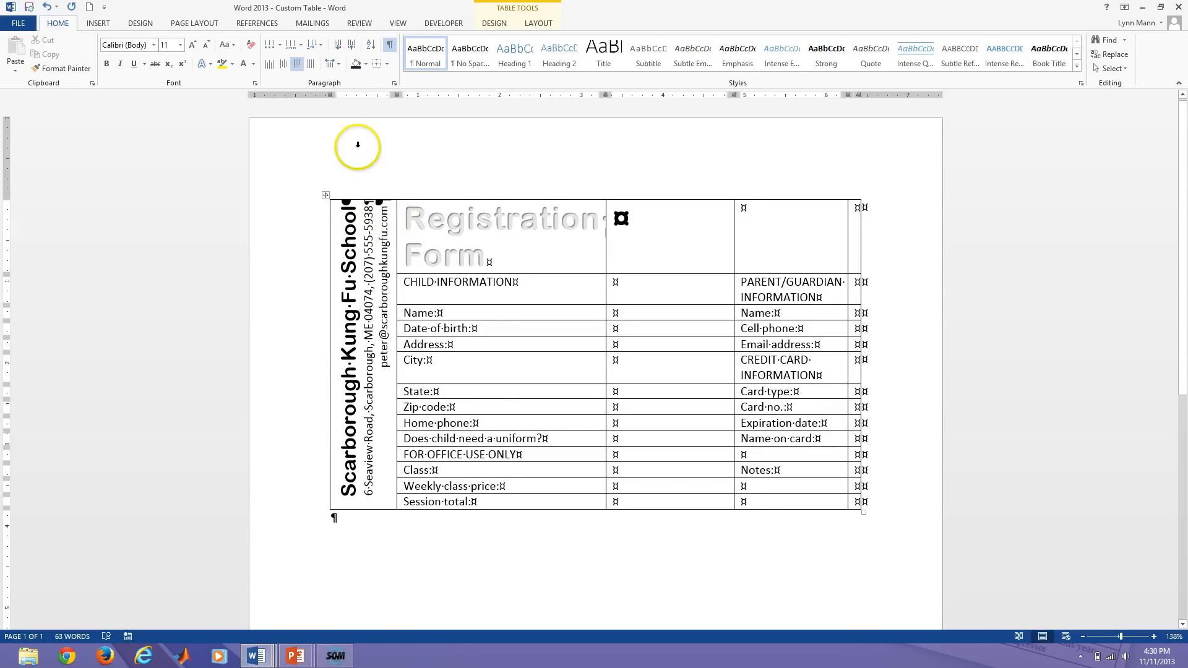
click(390, 46)
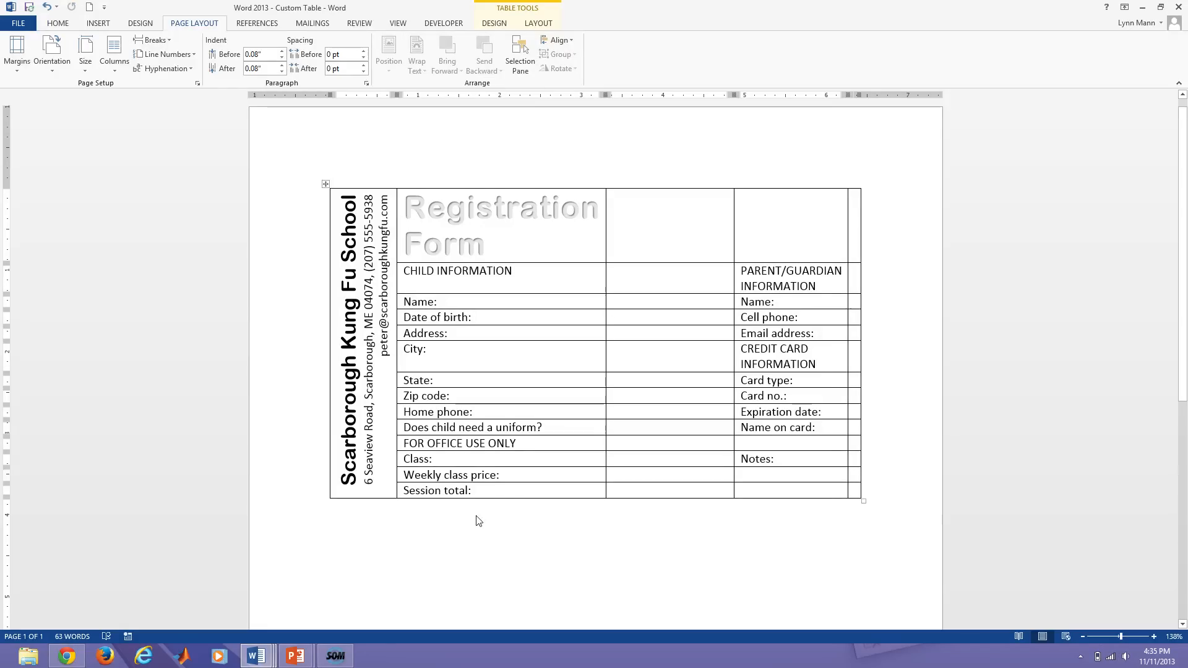
Merge the Registration Form title cell with the empty cell to its right.
click(481, 512)
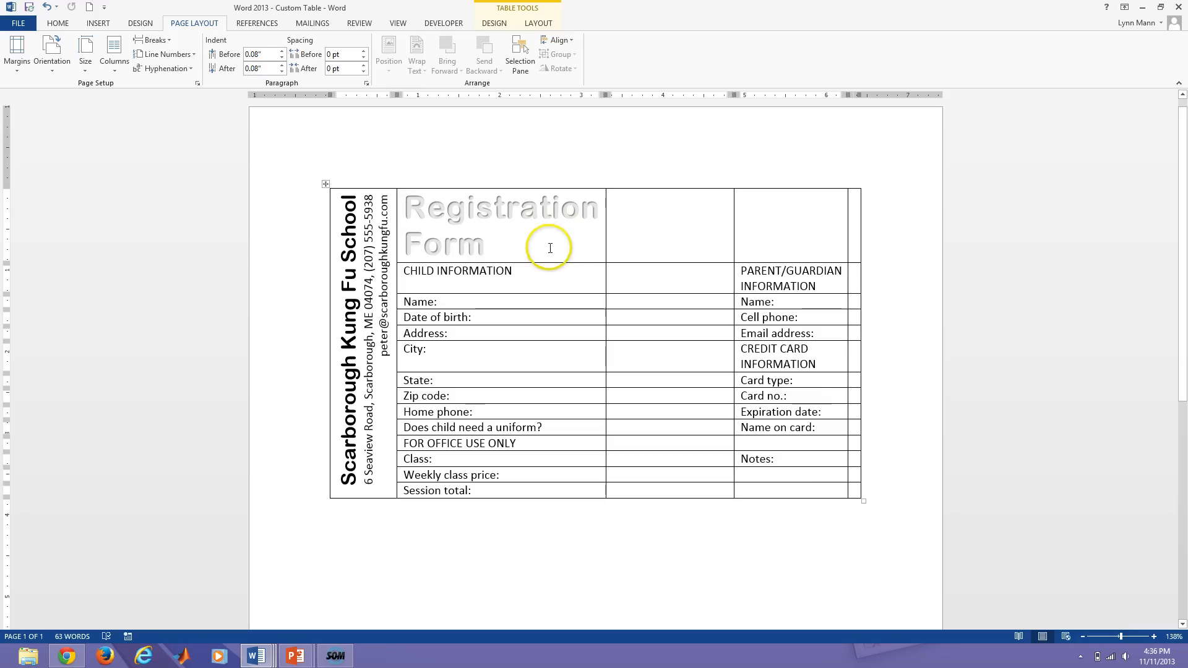
click(538, 24)
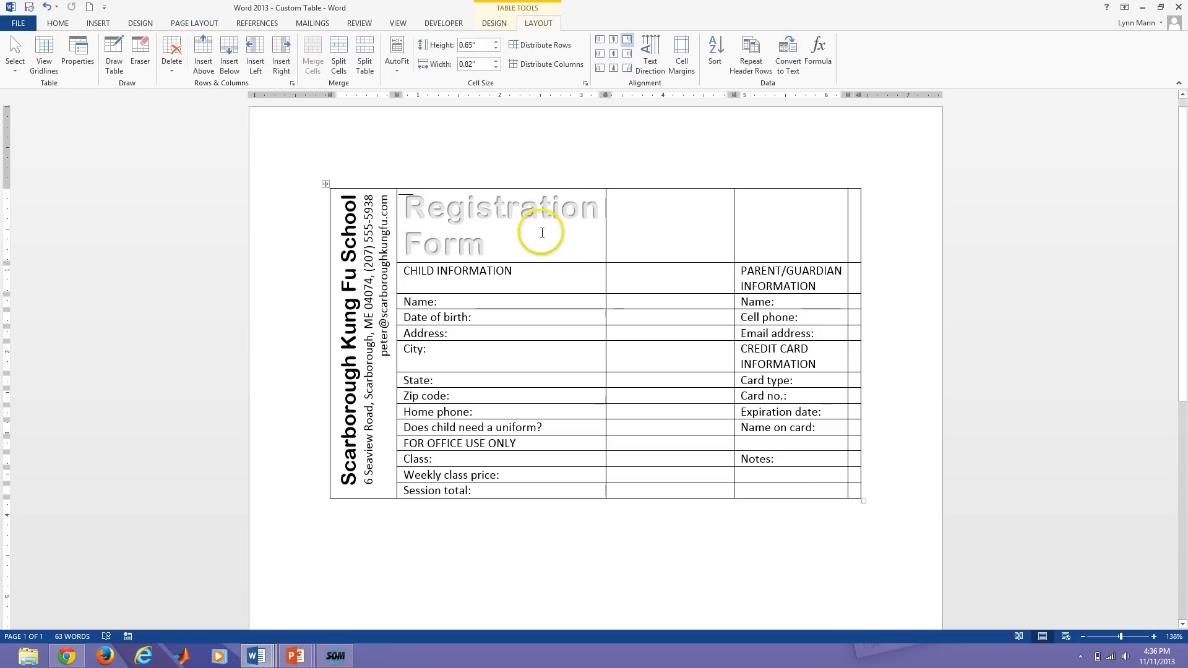
drag(543, 227, 628, 239)
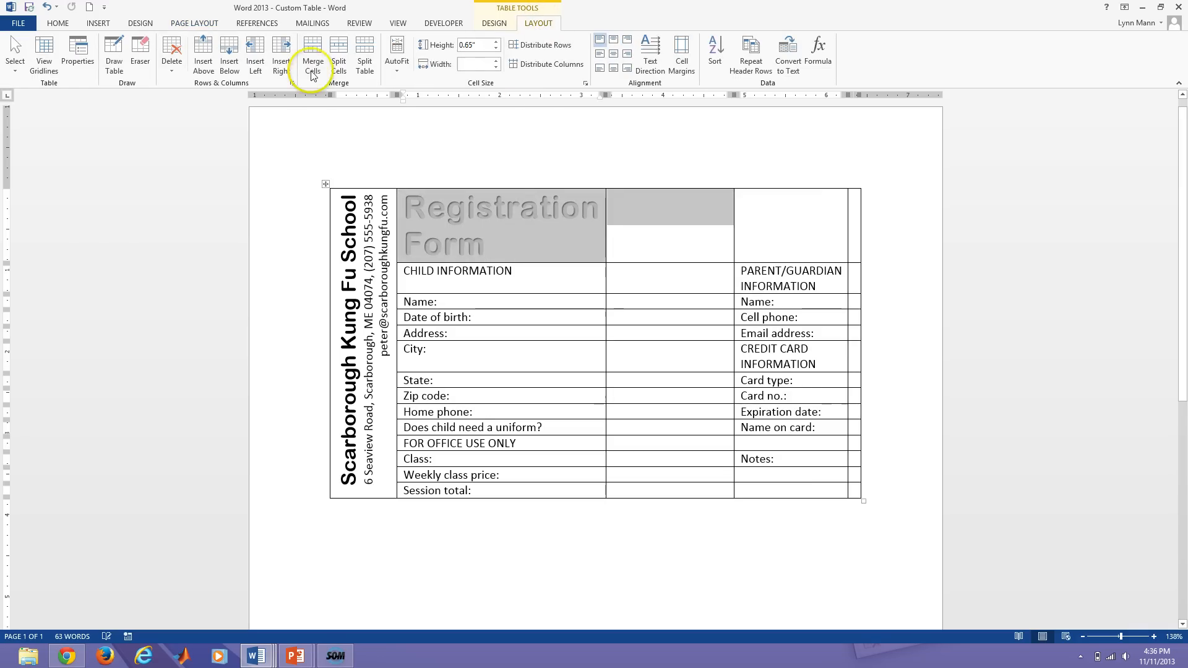
click(313, 61)
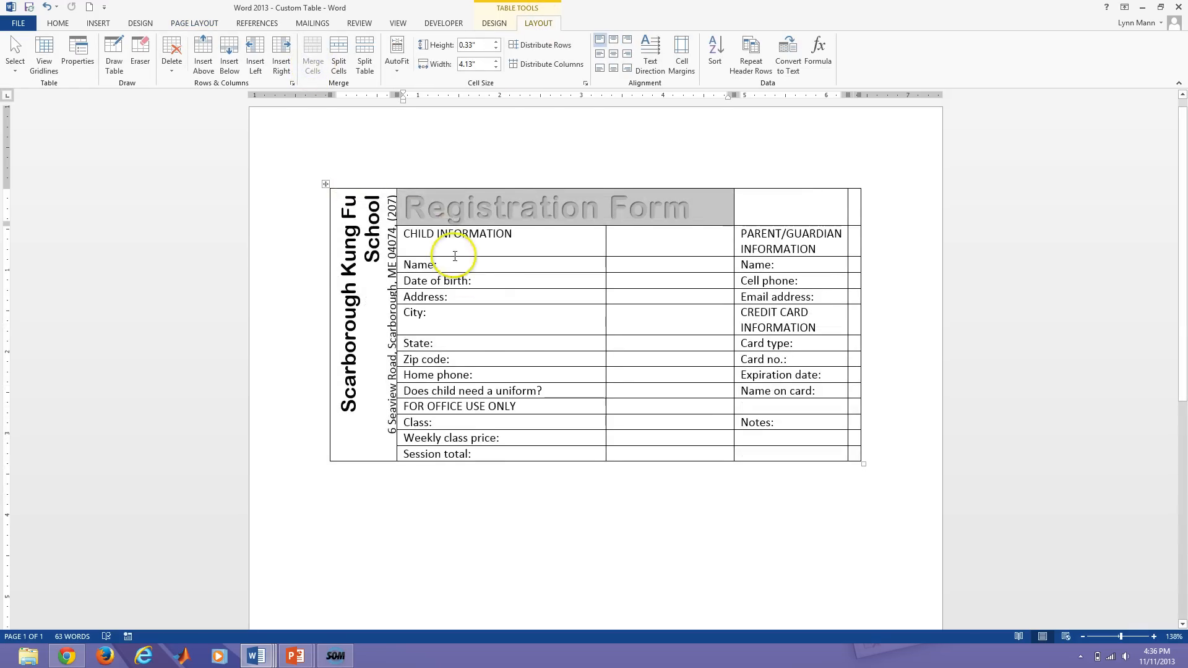
click(535, 245)
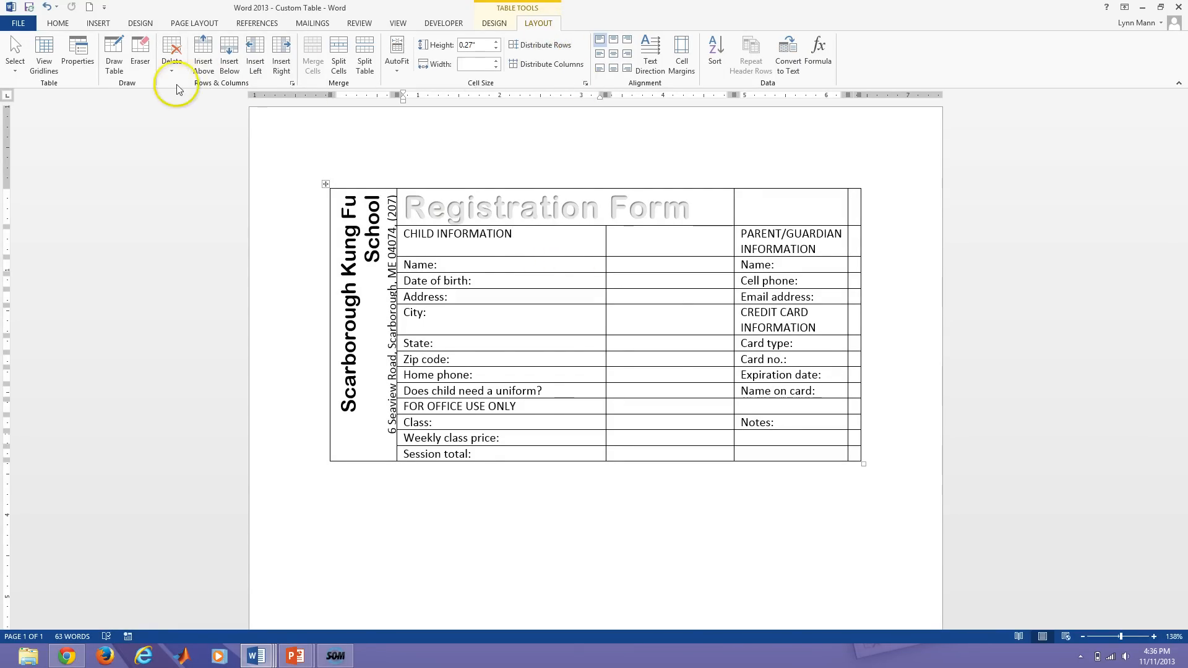
Erase the right-side partitions beside CHILD INFORMATION, the title, PARENT/GUARDIAN, CREDIT CARD and Notes rows.
click(142, 52)
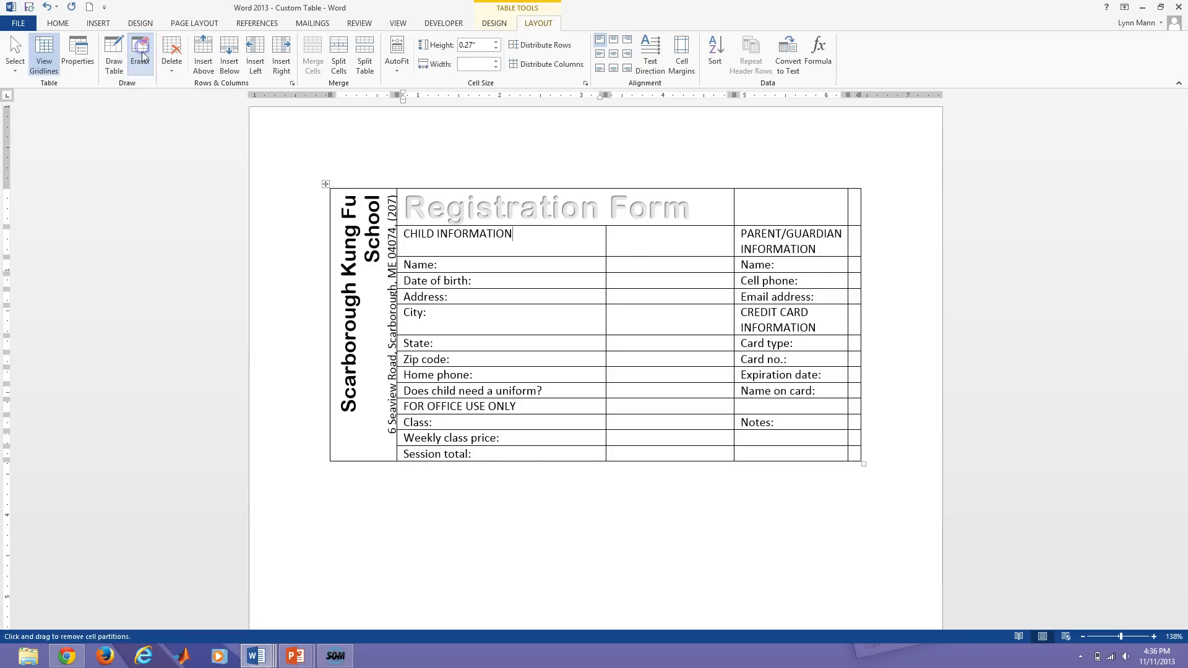
click(606, 241)
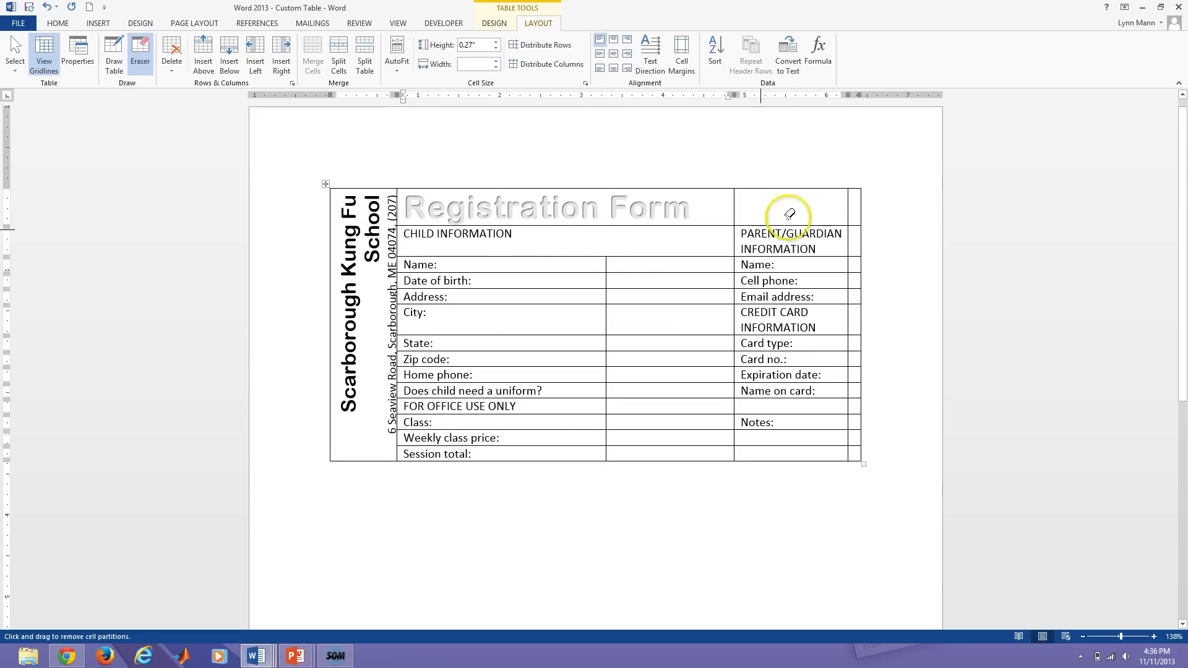
click(849, 210)
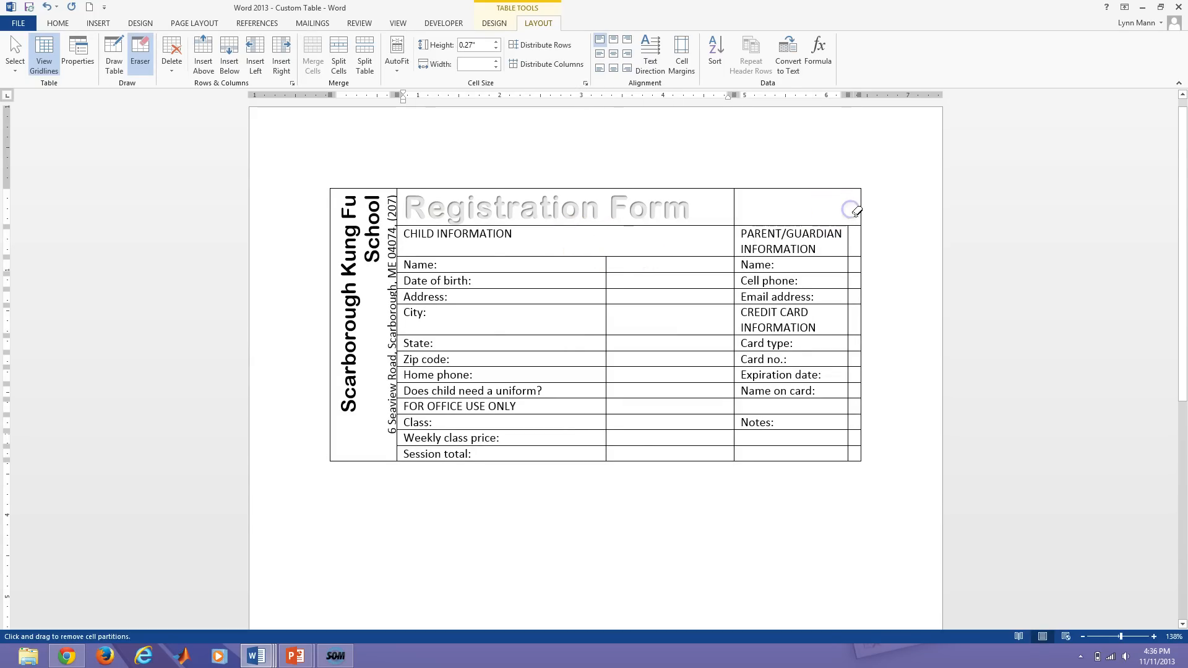
click(851, 250)
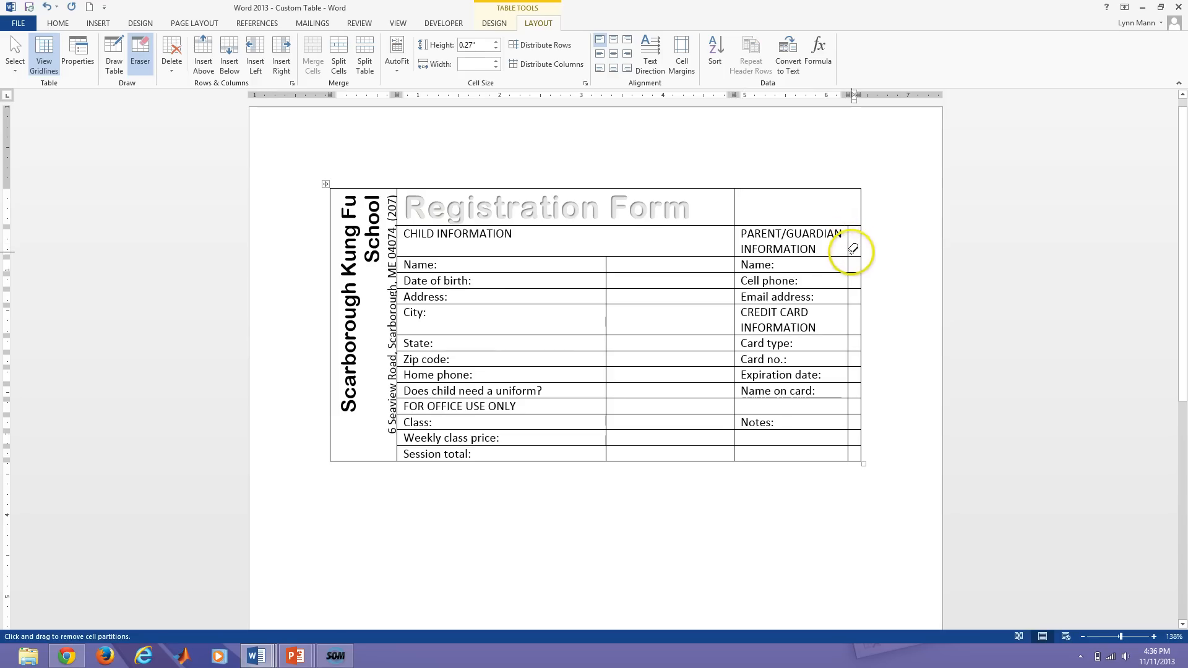
drag(852, 249, 852, 256)
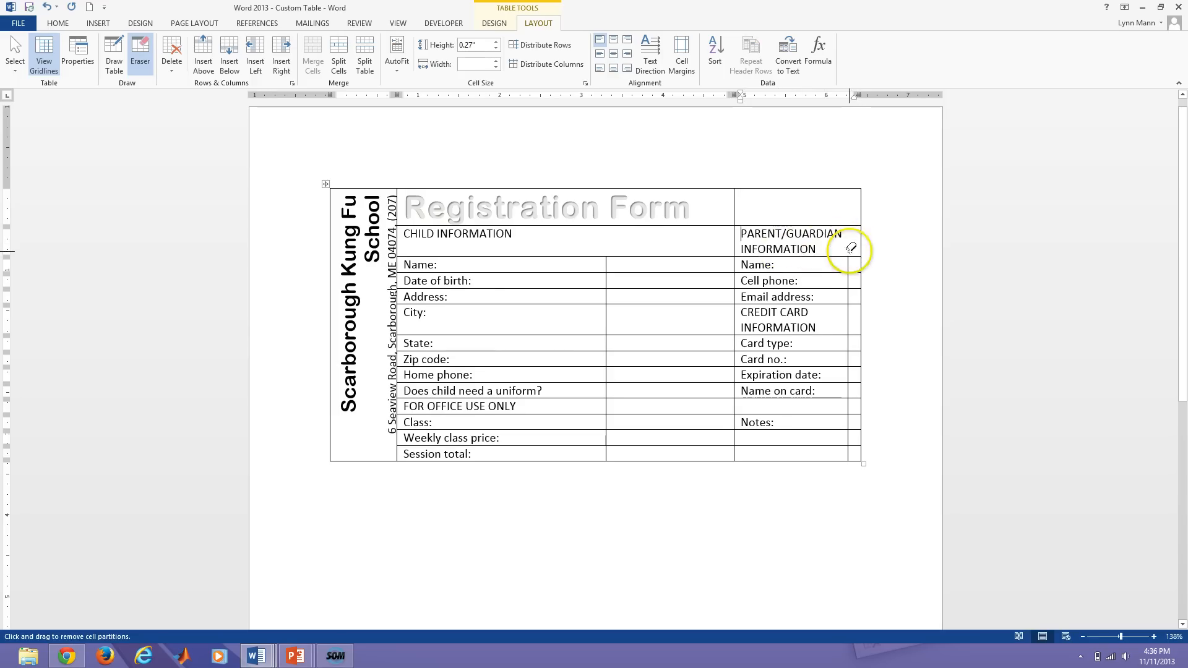
click(849, 321)
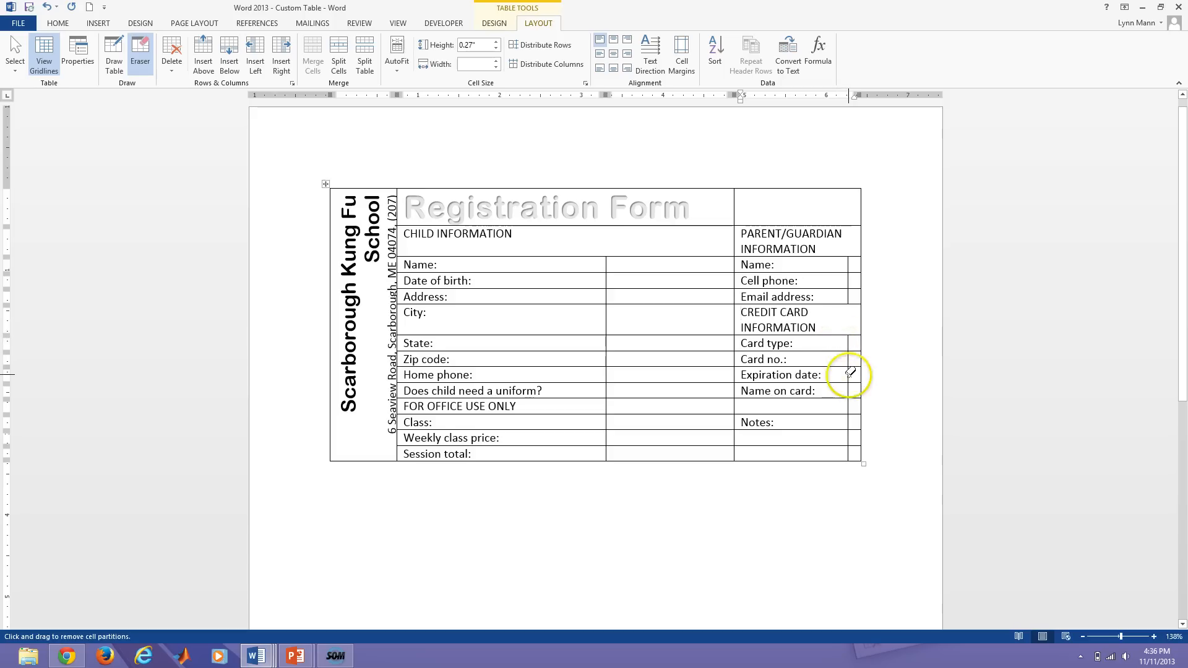
drag(855, 425, 855, 442)
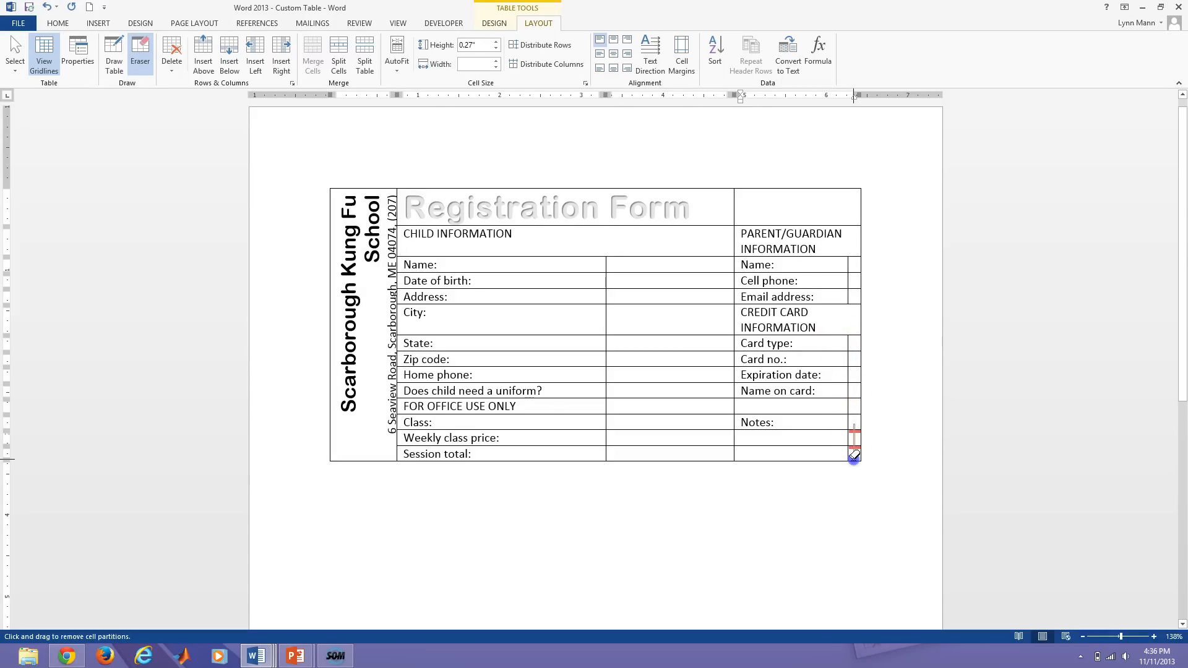
drag(855, 456, 854, 456)
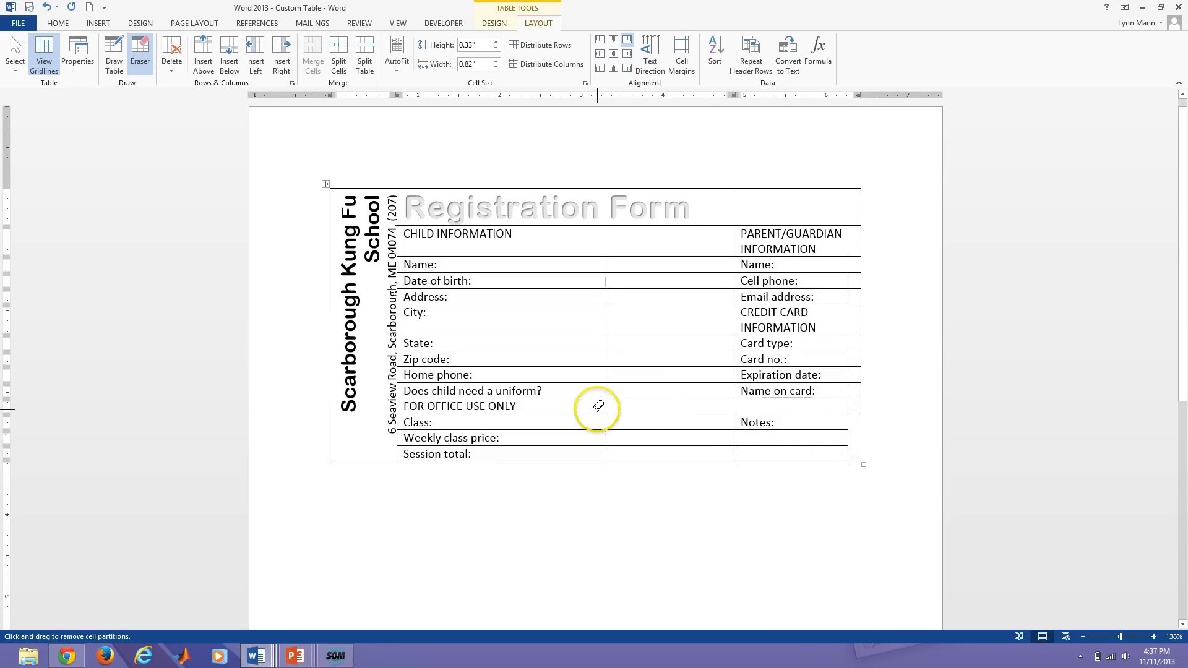
Erase every divider in the FOR OFFICE USE ONLY row, undoing one erase that removed its text.
drag(599, 405, 637, 408)
drag(720, 409, 856, 408)
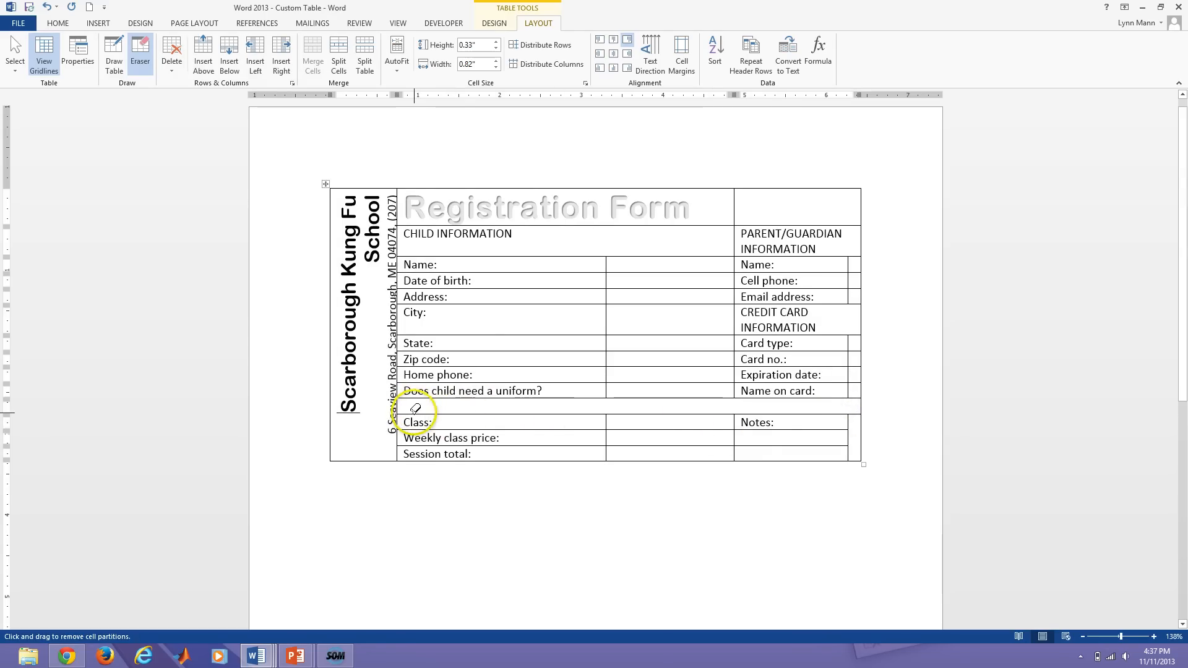
key(ctrl+z)
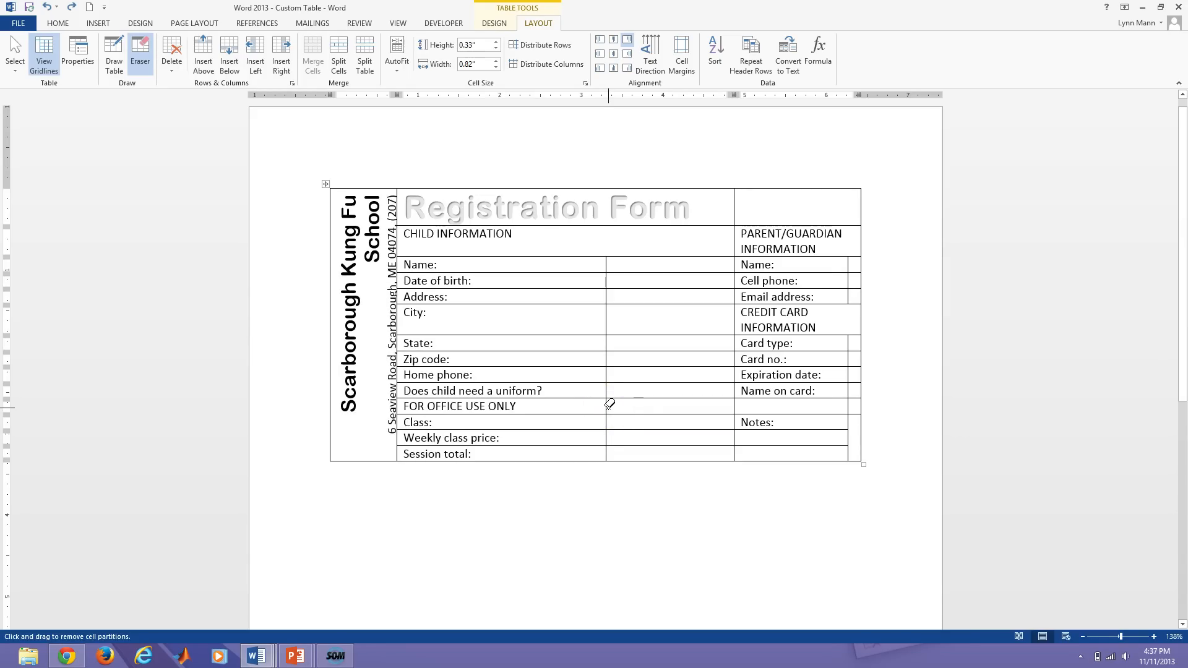
drag(609, 405, 737, 407)
drag(823, 405, 796, 406)
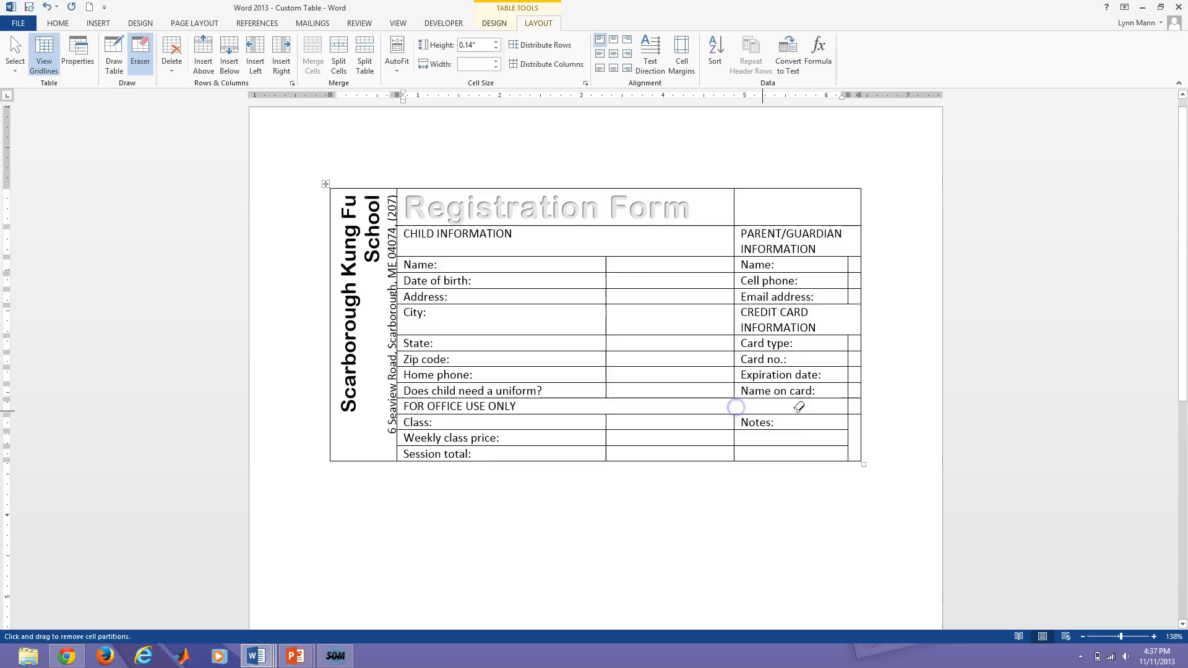
click(851, 408)
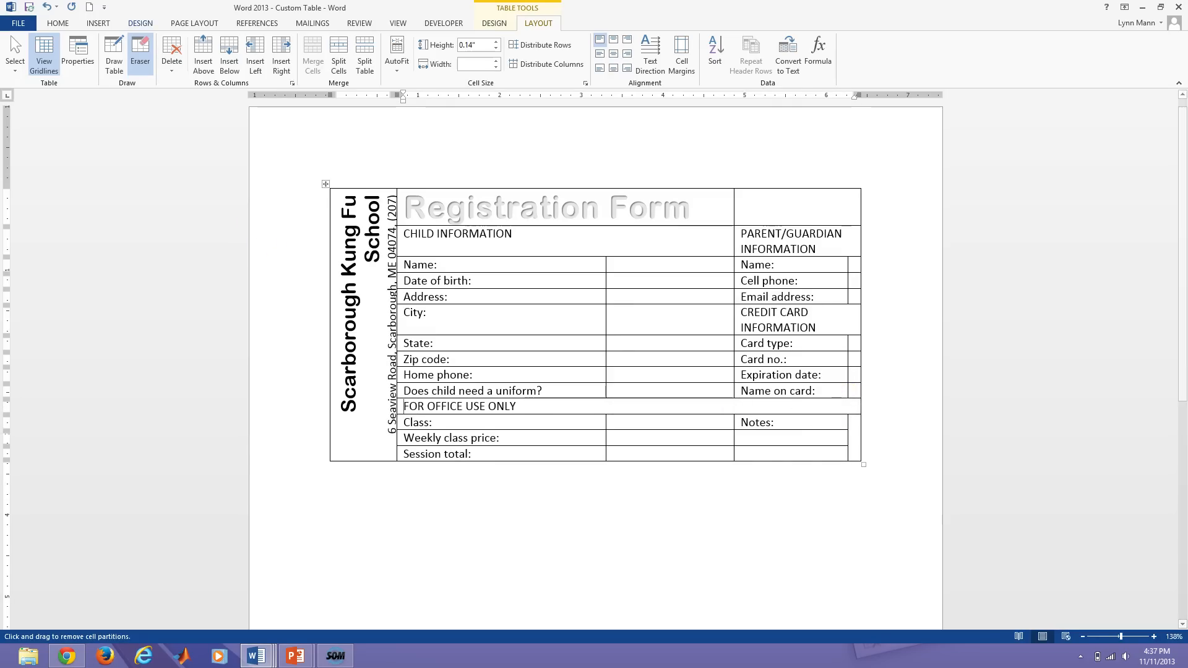
Split the FOR OFFICE USE ONLY cell into 1 column and 2 rows, adding an empty row below.
click(140, 50)
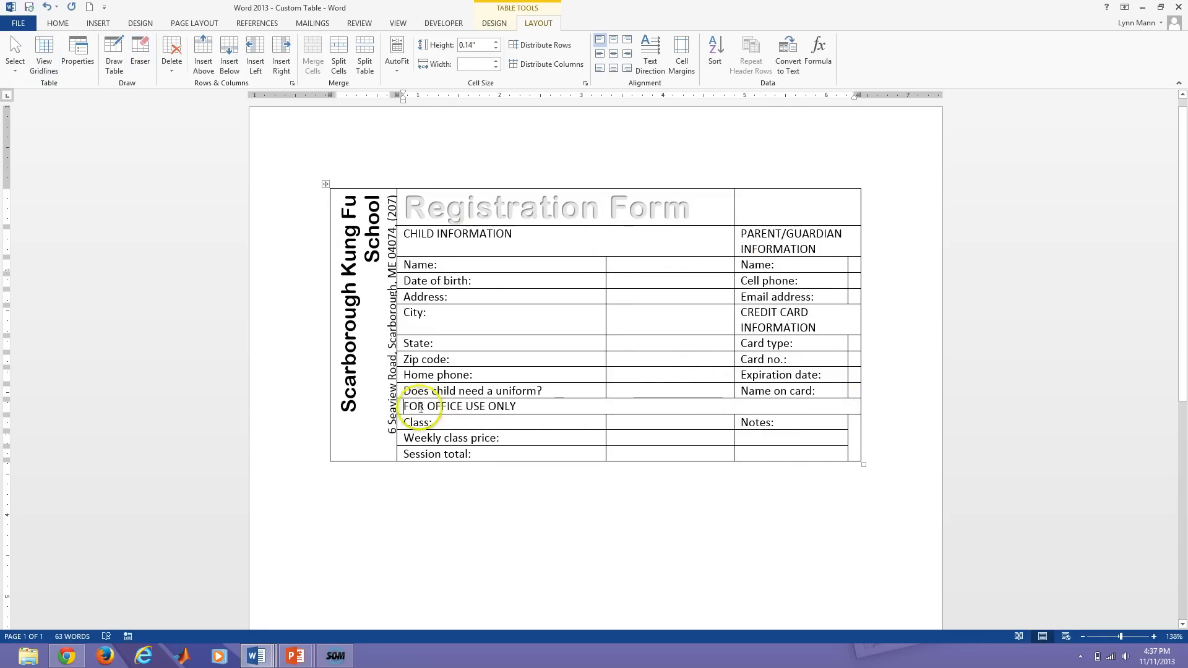
click(400, 406)
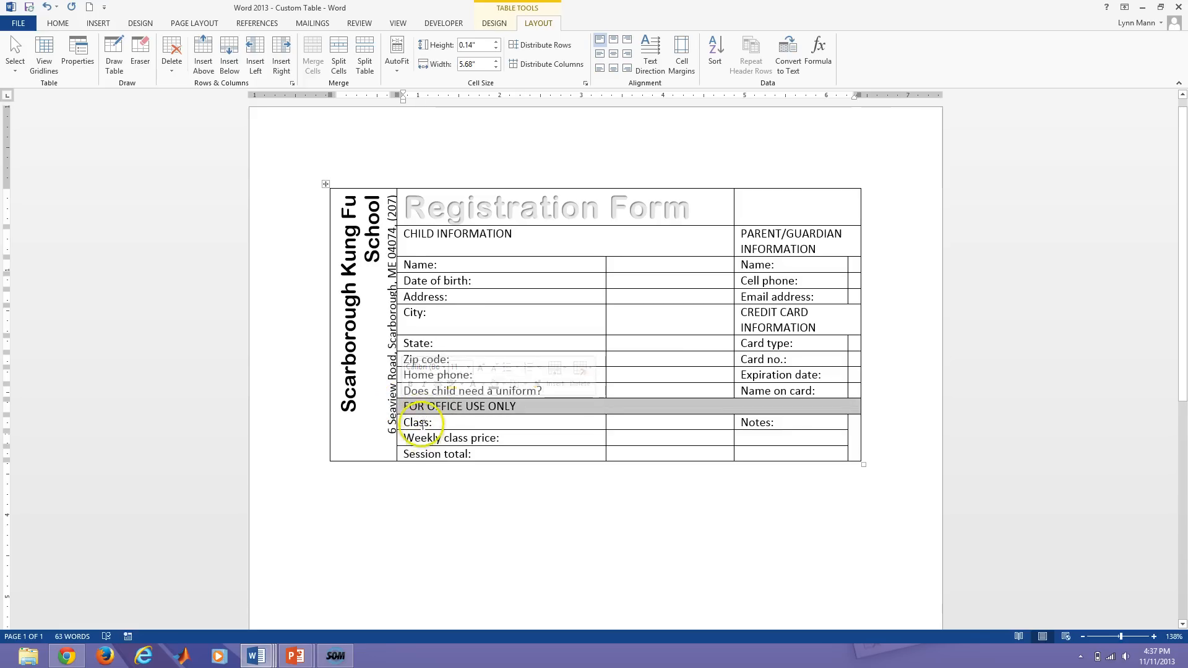
click(420, 427)
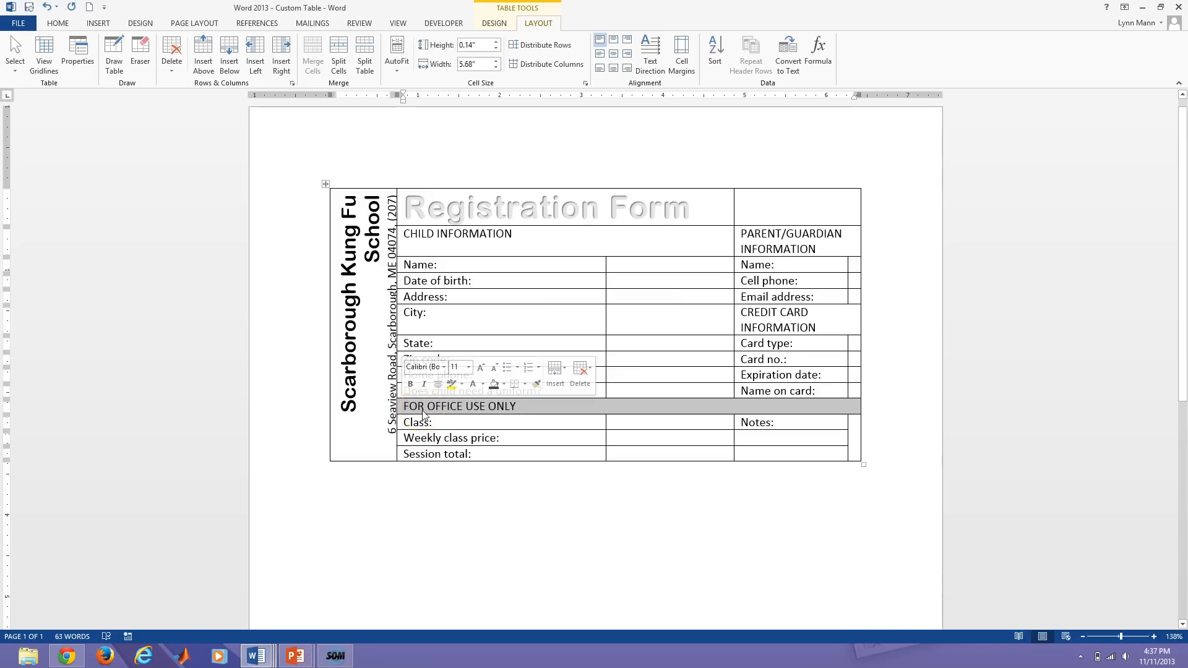
click(544, 28)
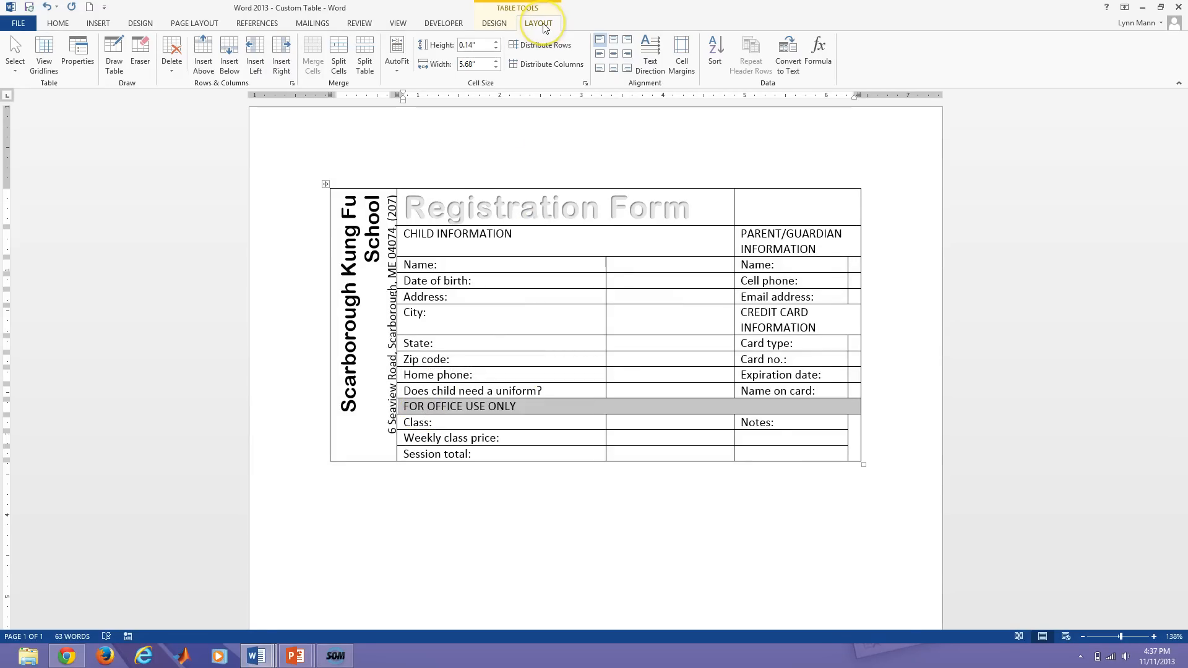
click(338, 67)
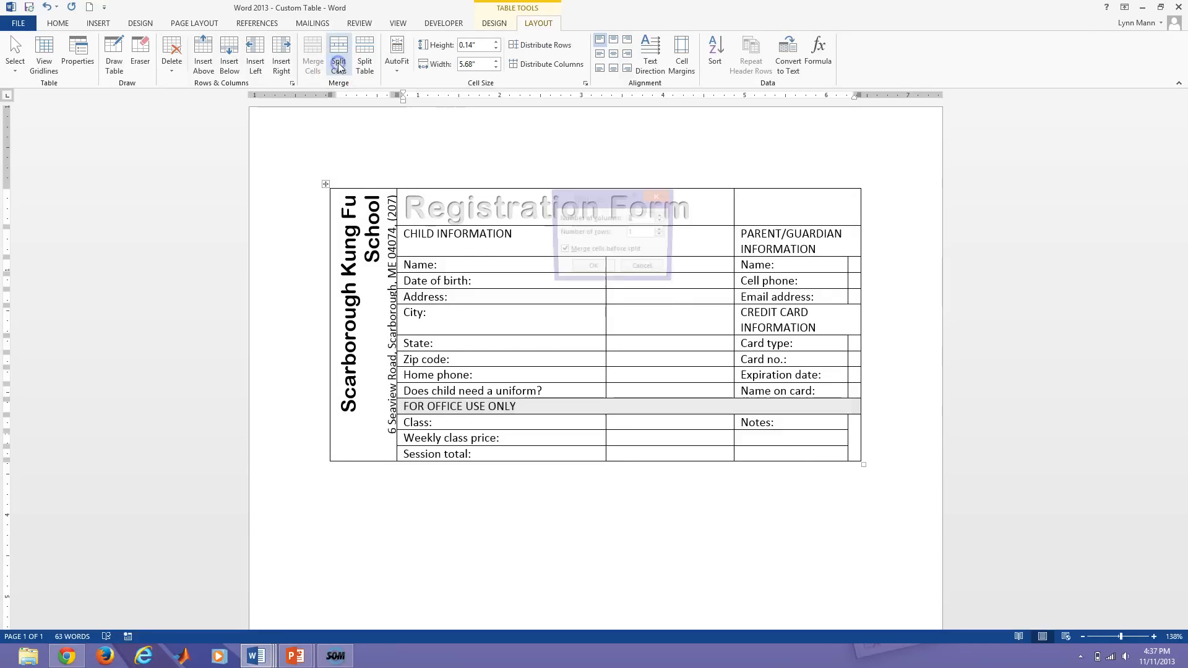
double_click(637, 220)
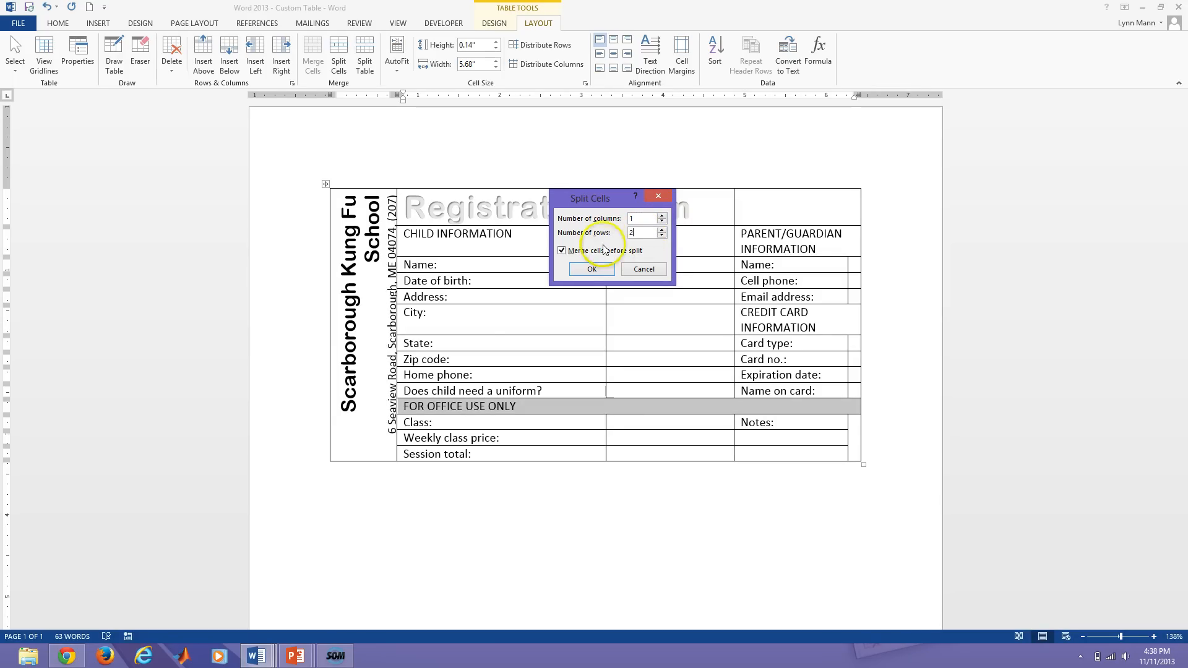
click(593, 269)
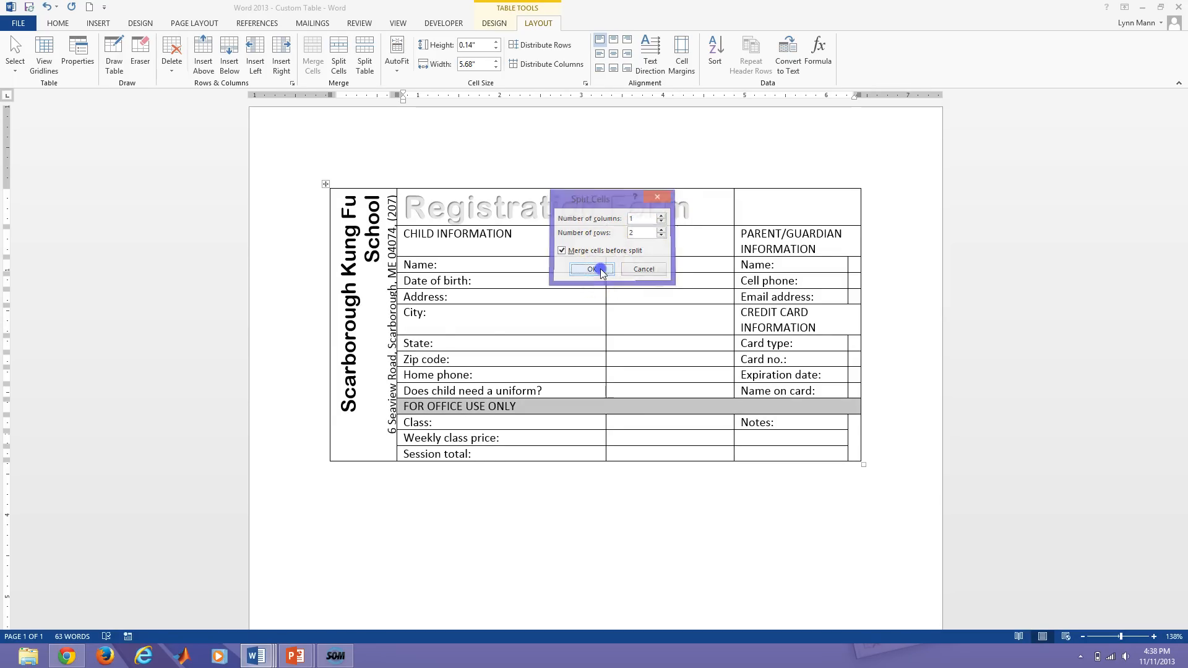
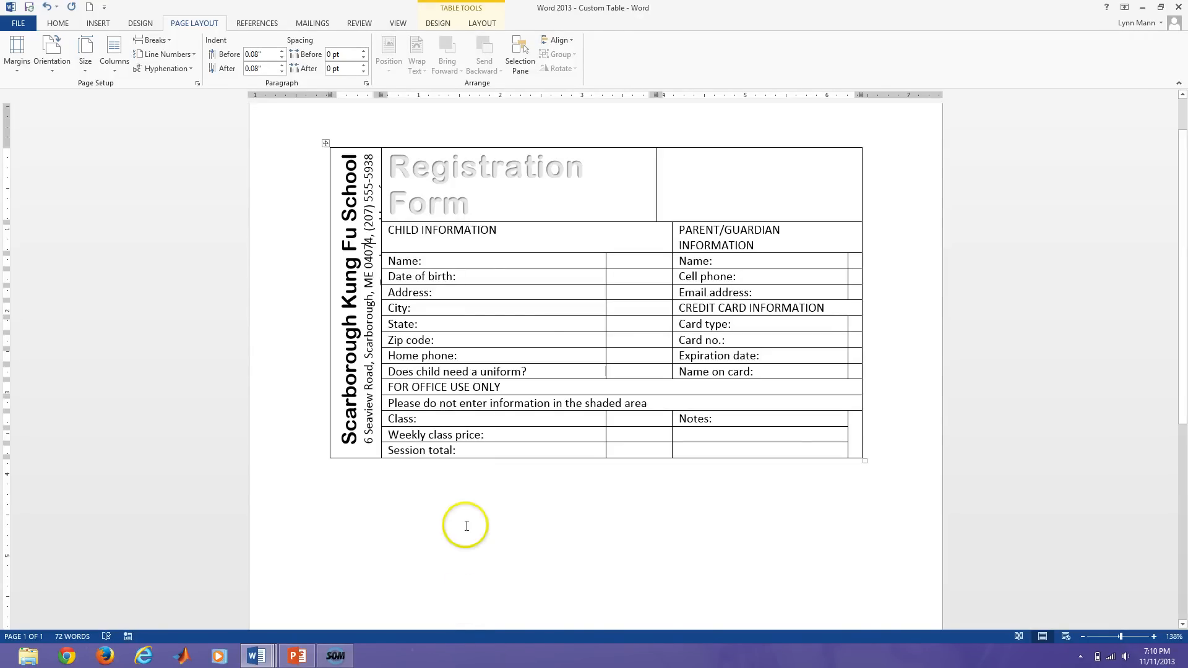
Place the insertion point in the school address column.
click(370, 289)
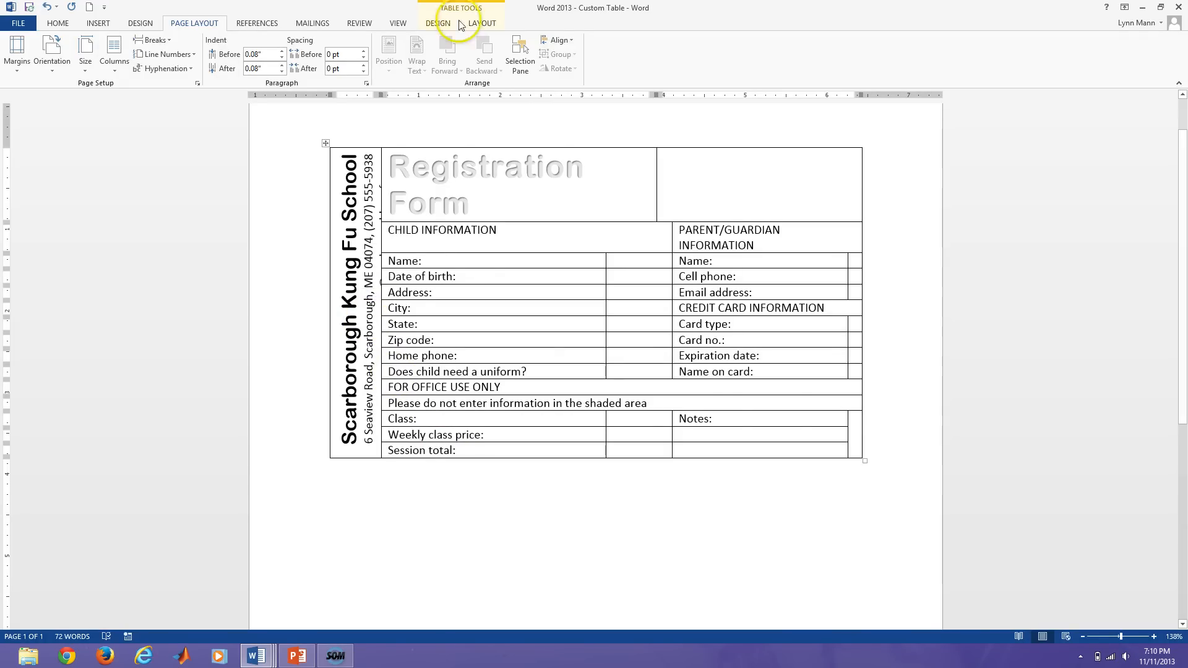
Set the left school-name column's width to 0.75".
click(481, 23)
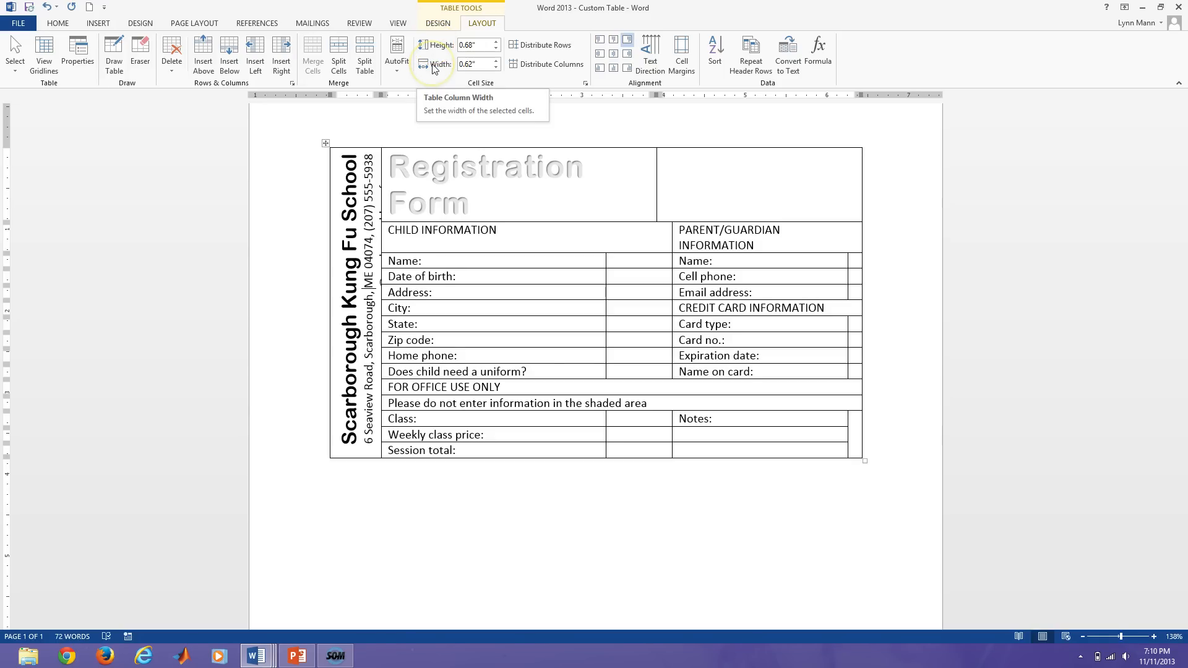
double_click(472, 64)
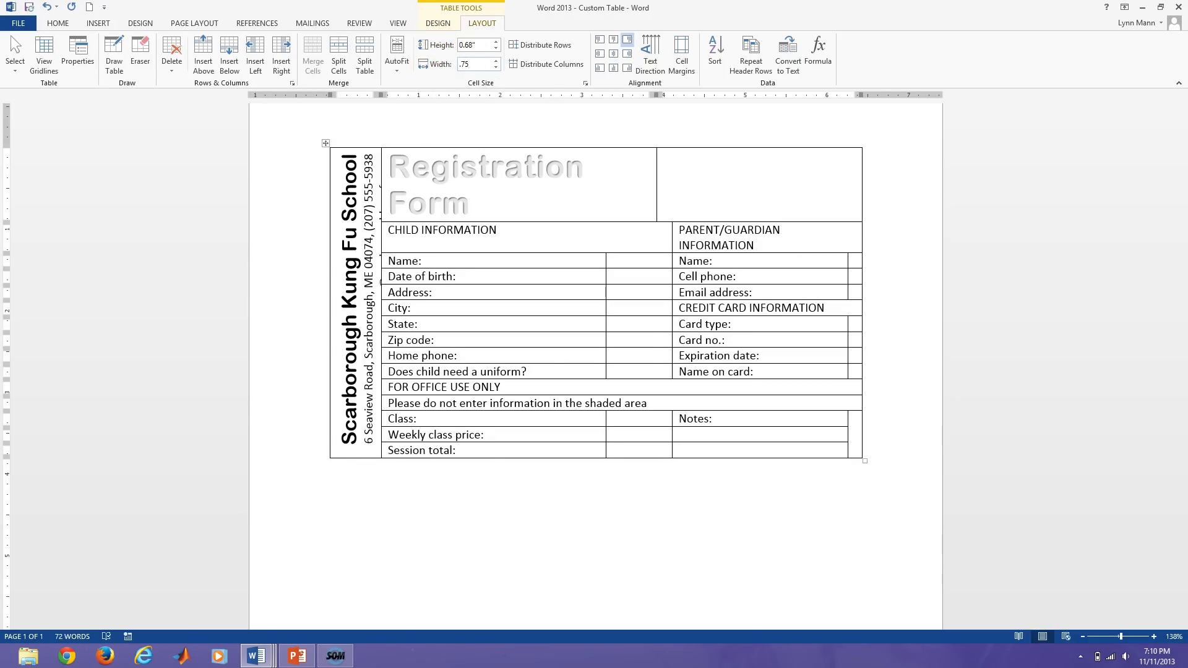
key(Return)
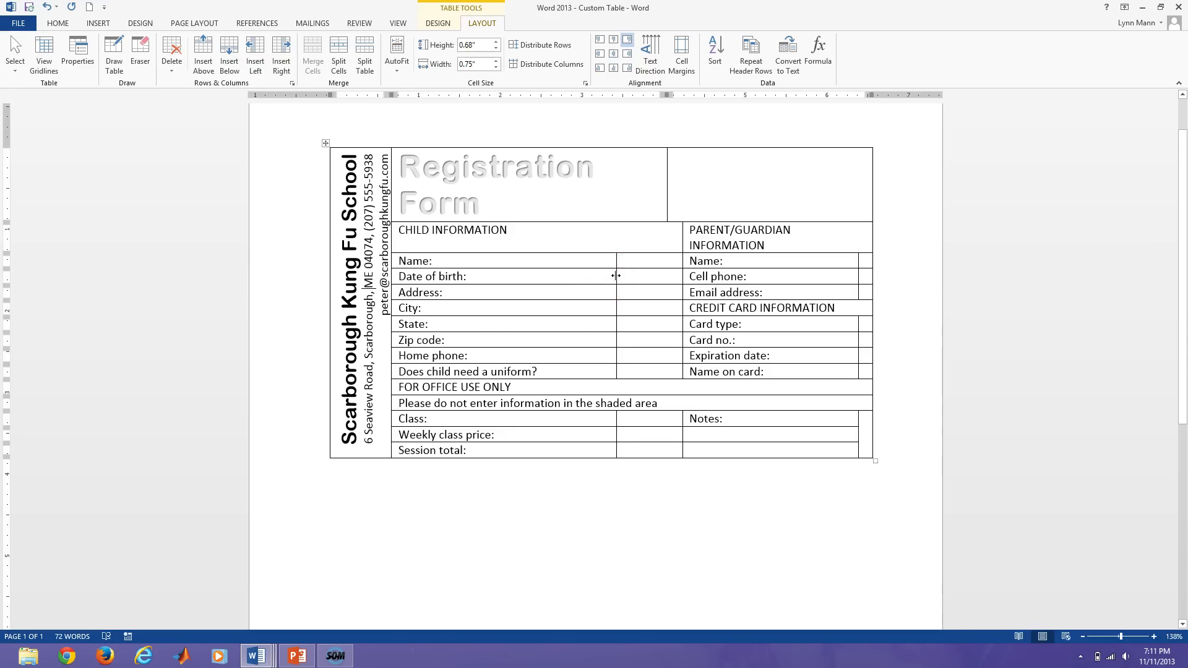
Drag the label column borders left to widen the child and parent/guardian entry columns.
drag(616, 276, 616, 276)
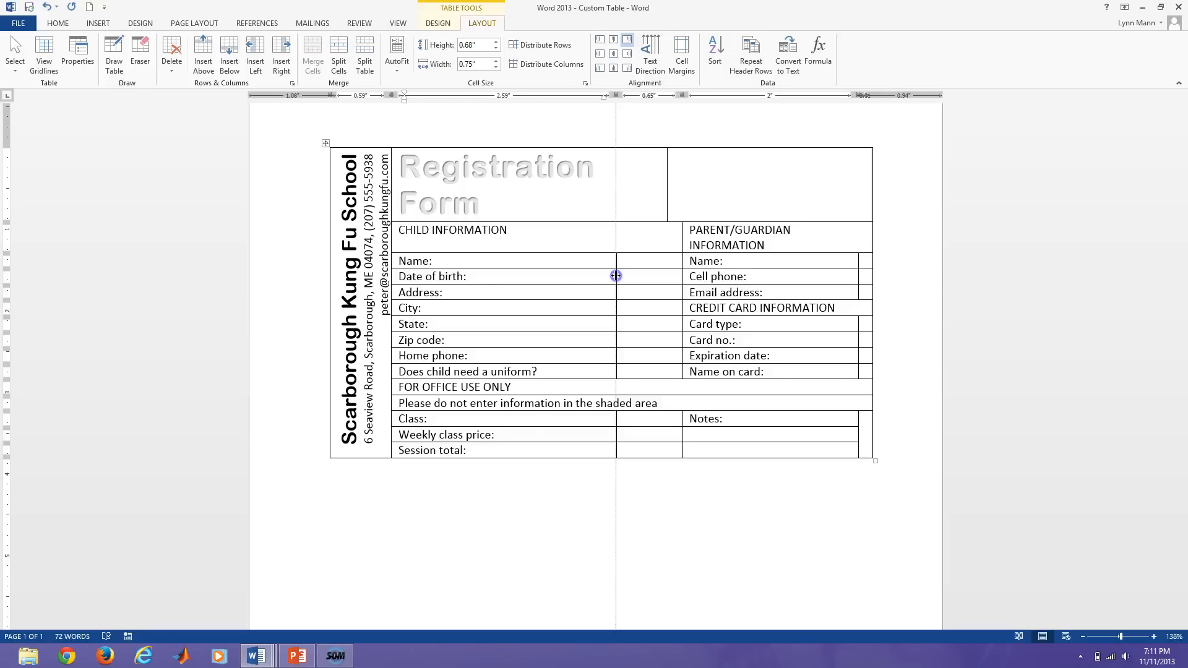
drag(616, 276, 494, 276)
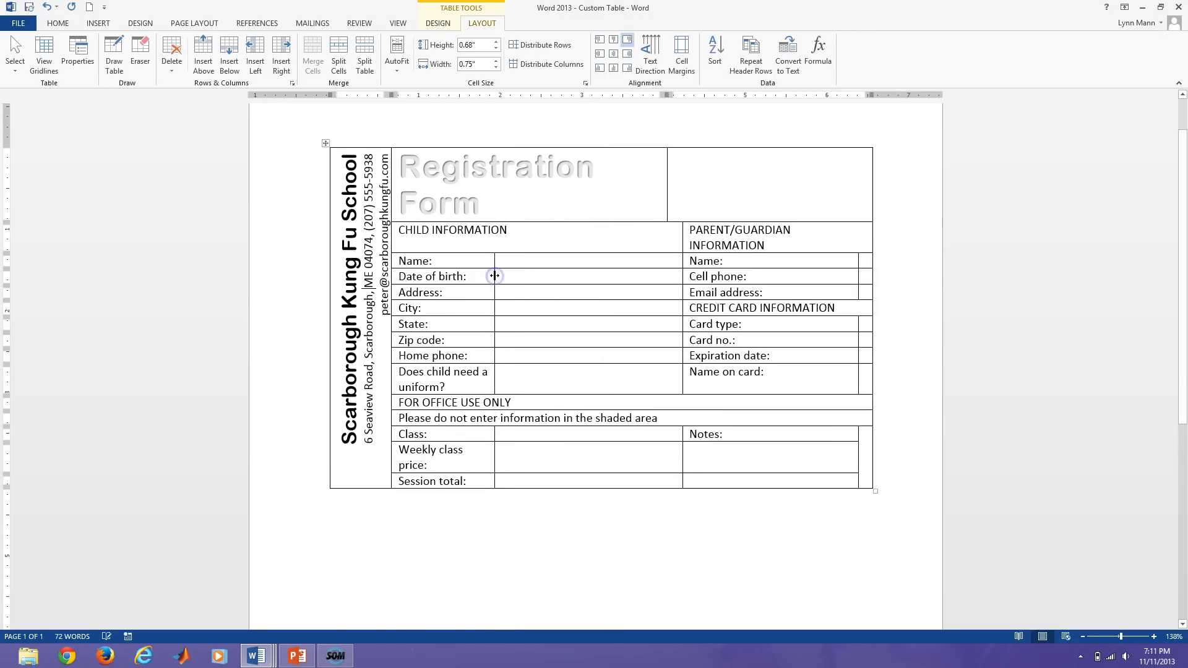
click(505, 281)
drag(681, 307, 593, 307)
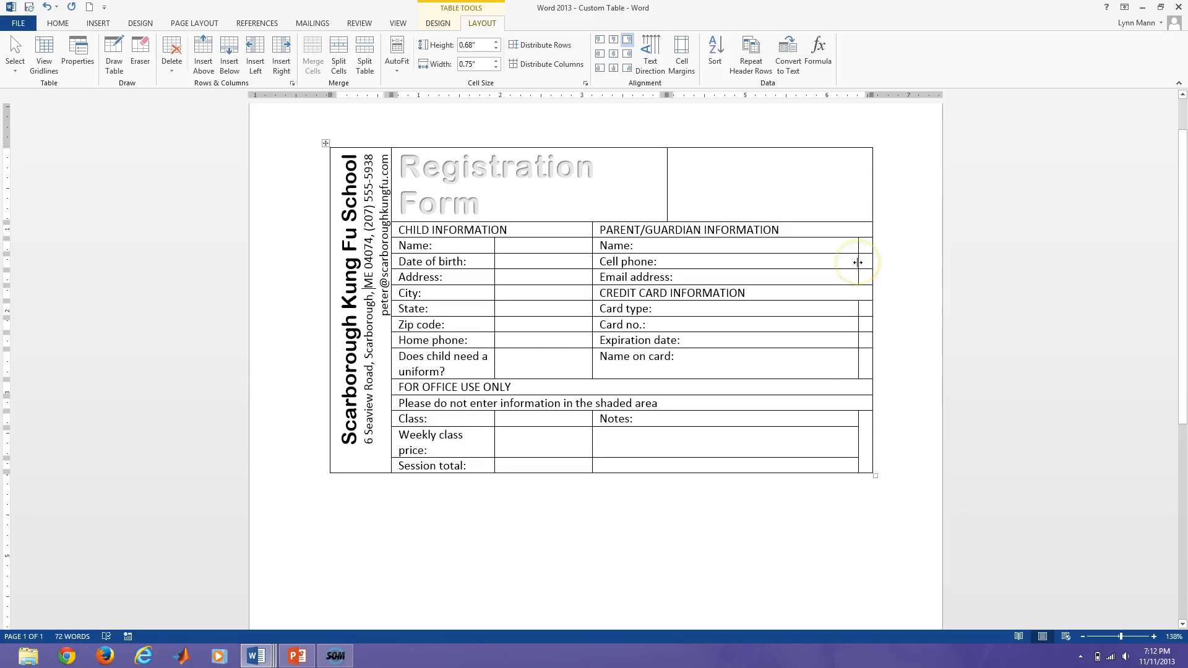
drag(858, 263, 707, 261)
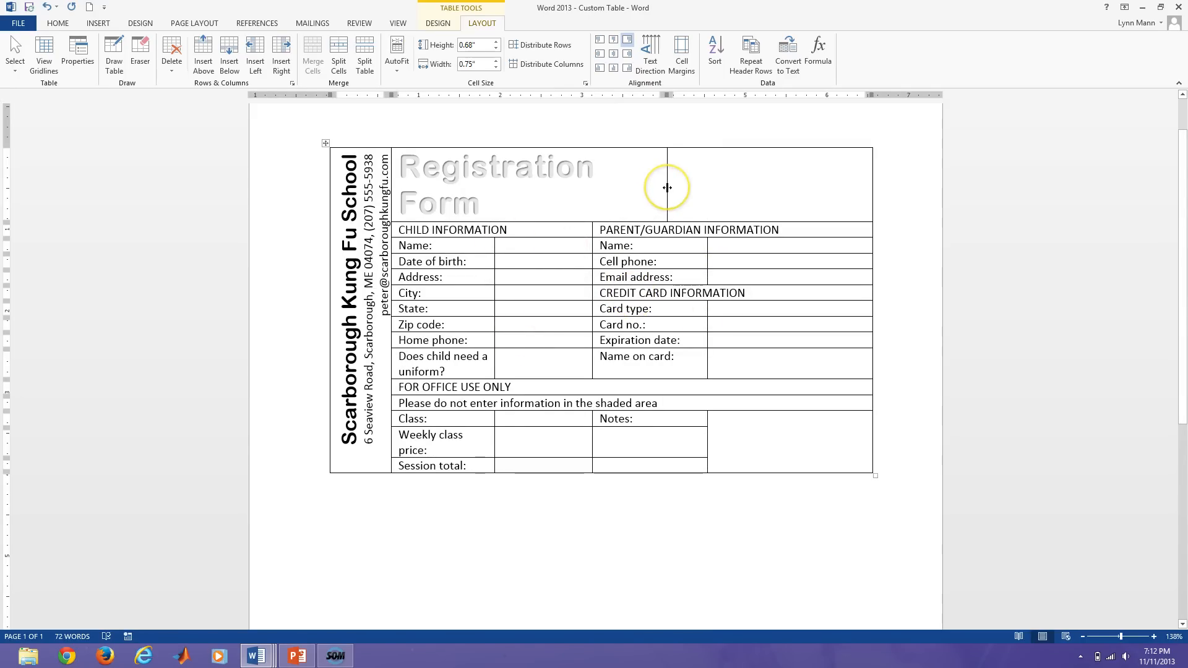
Shift the divider beside Registration Form left and realign the Notes column border beneath it.
drag(667, 188, 601, 185)
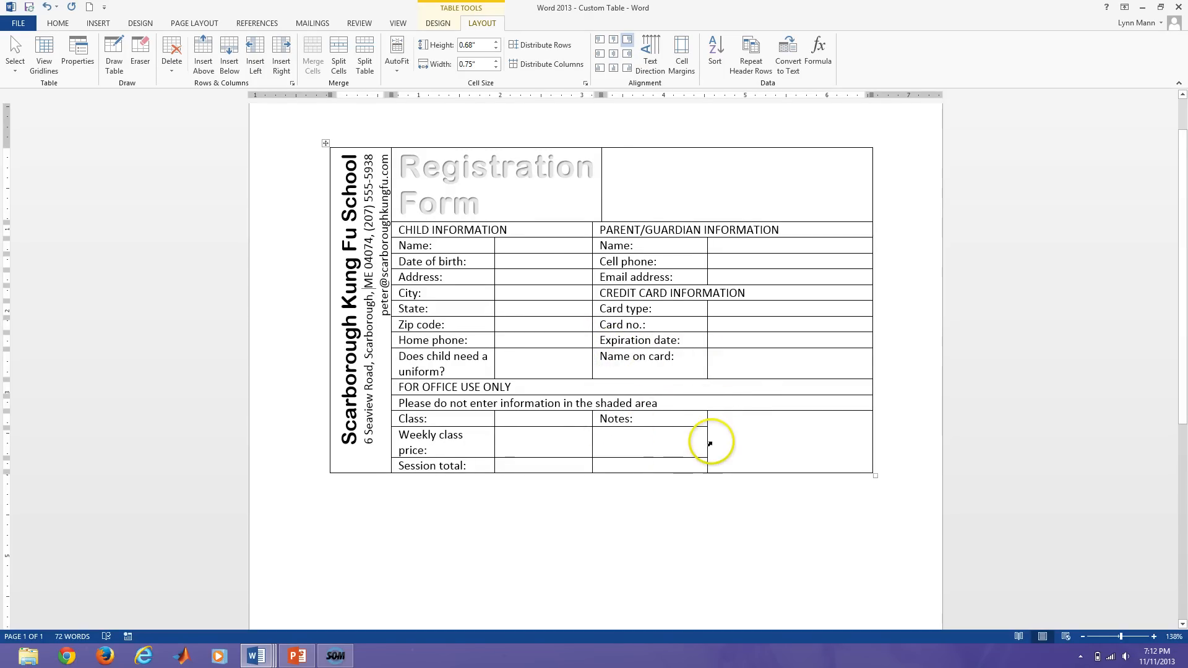
drag(707, 443, 709, 443)
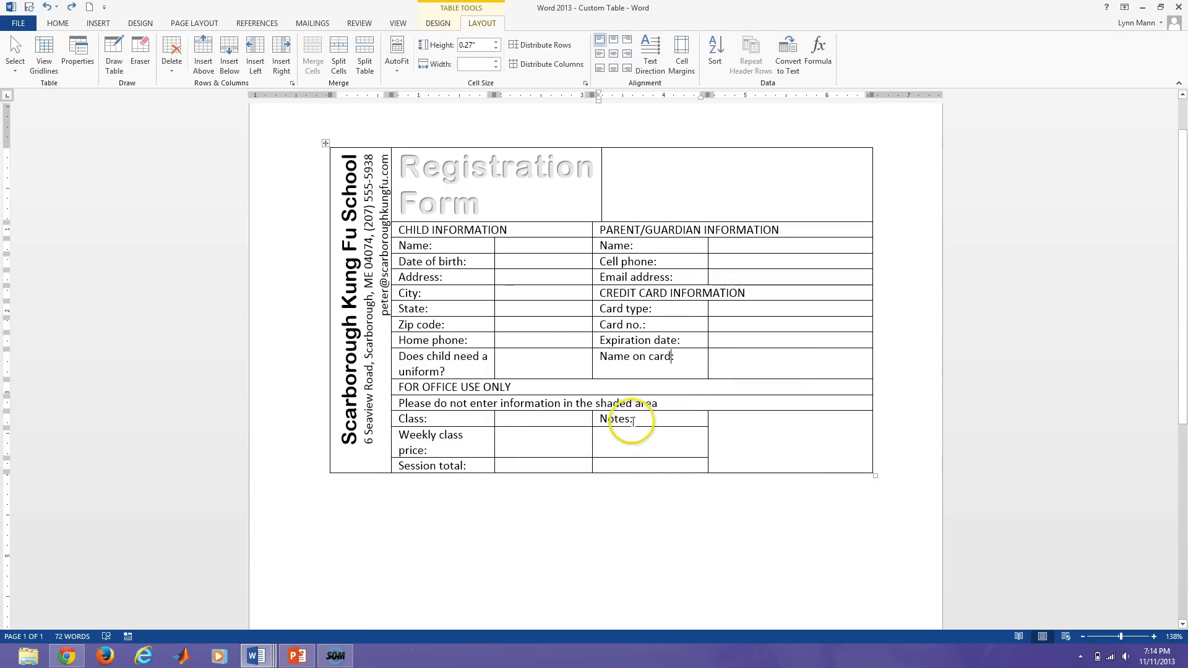
mouse_move(708, 414)
mouse_down()
mouse_move(691, 417)
mouse_move(707, 424)
mouse_up()
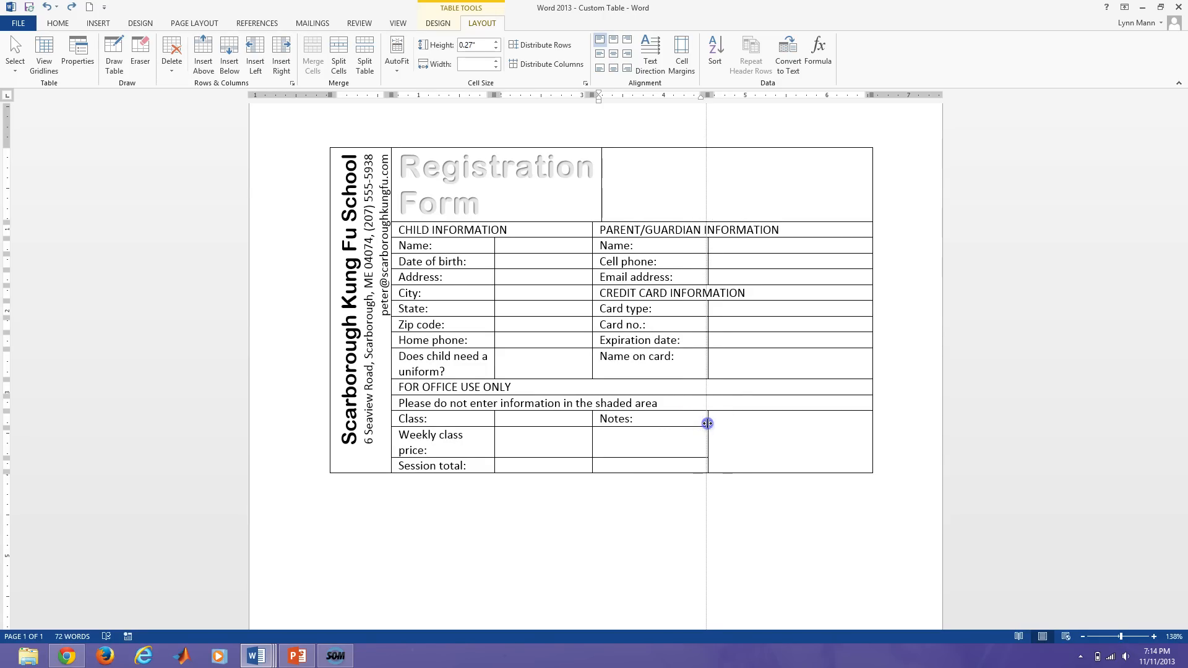
drag(707, 423, 706, 423)
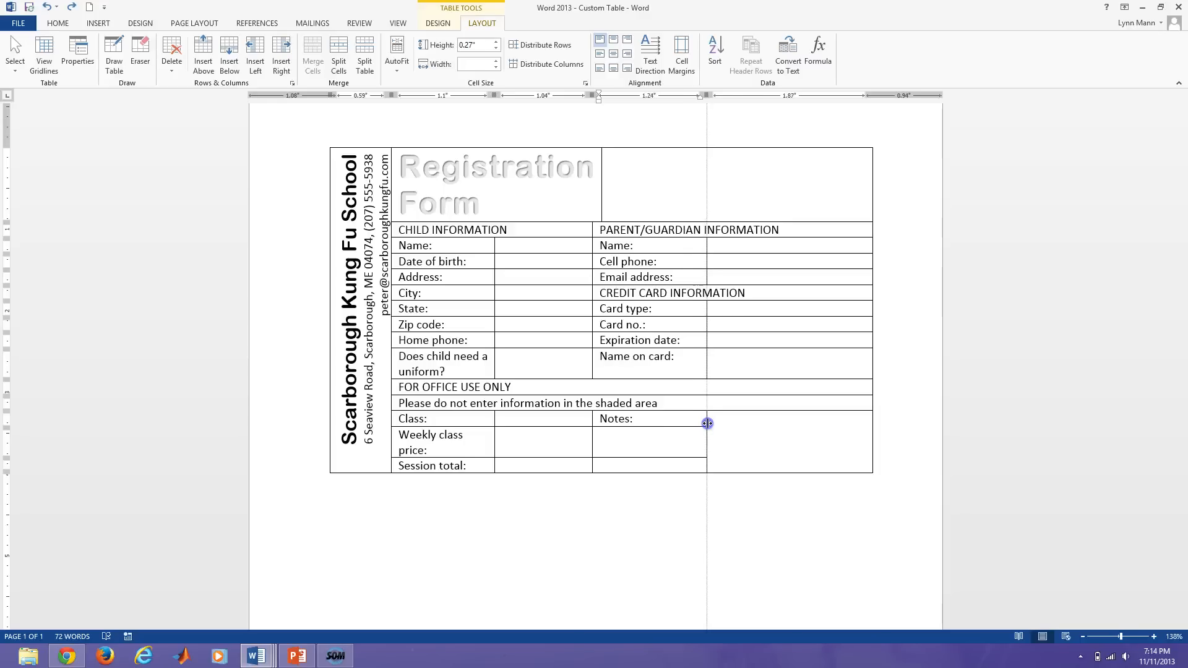
drag(707, 423, 707, 423)
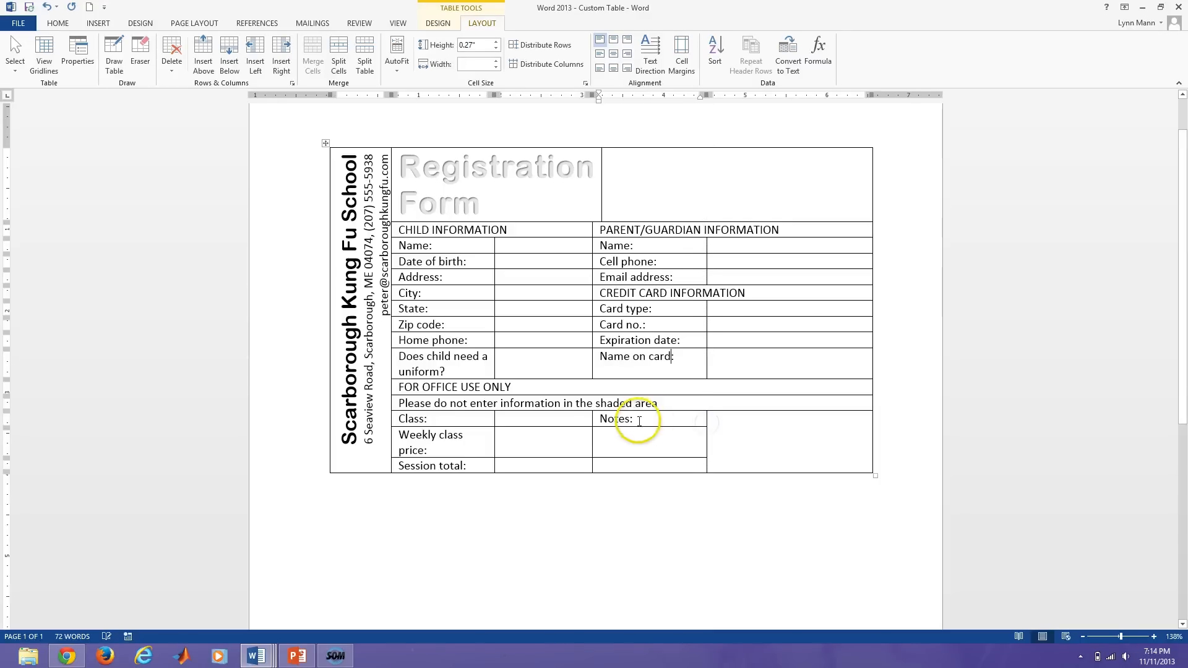
Set the Notes cell and the cells beside Weekly class price and Session total to 0.6" wide.
click(593, 423)
click(623, 431)
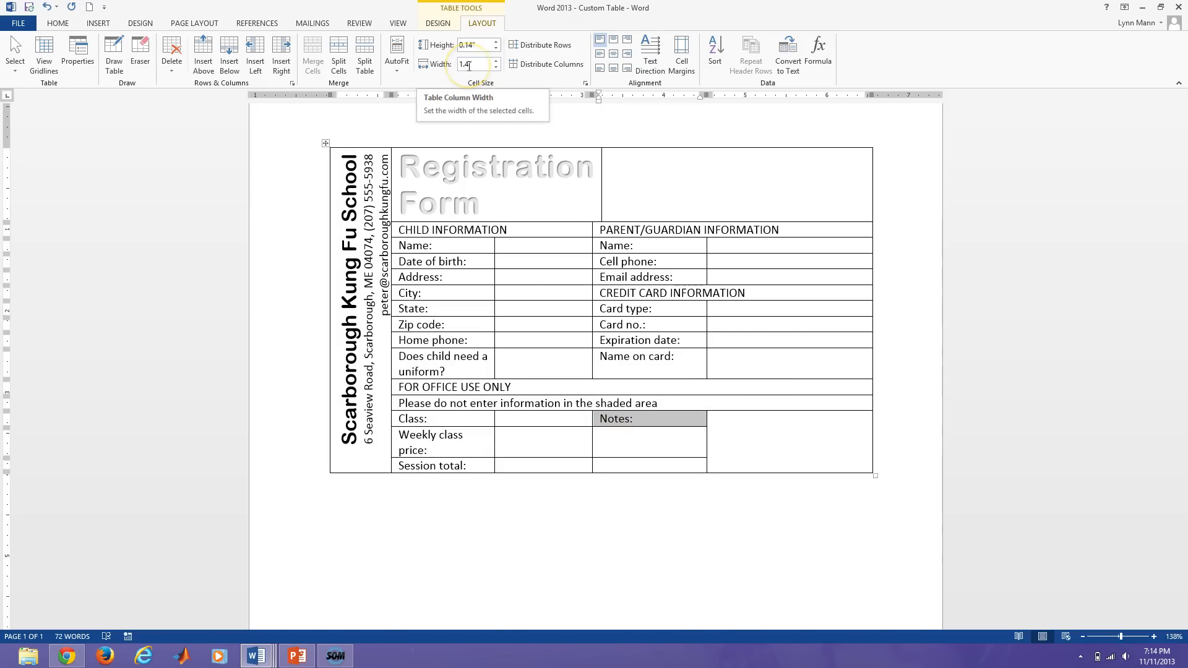
click(604, 437)
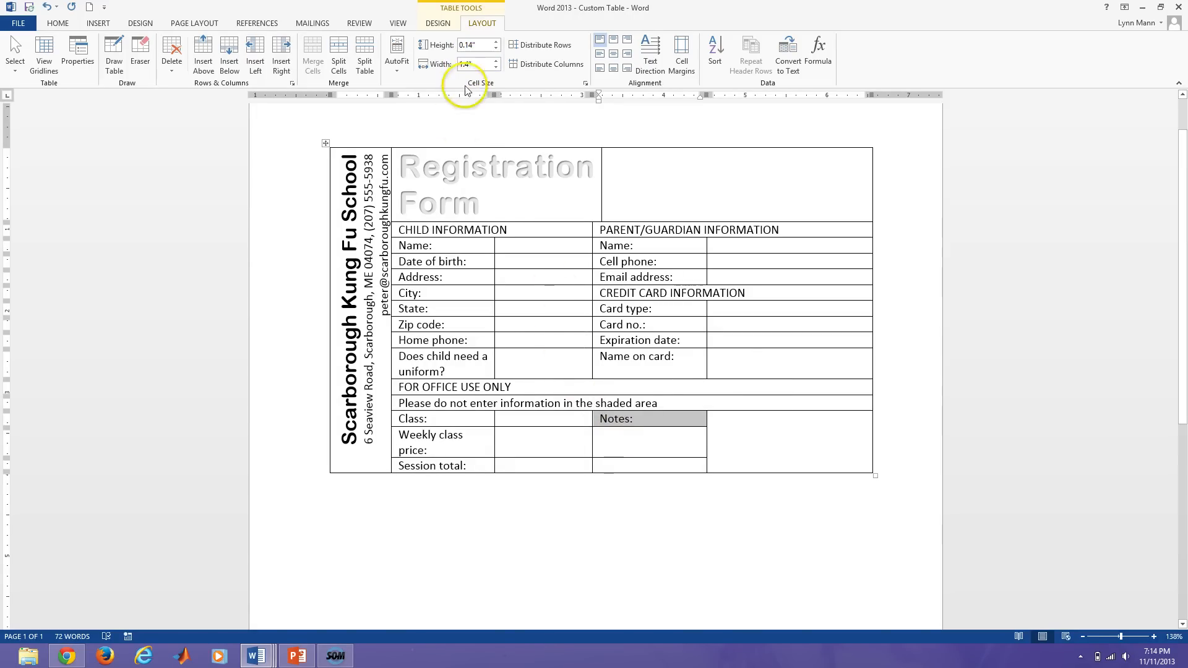
click(471, 65)
double_click(471, 64)
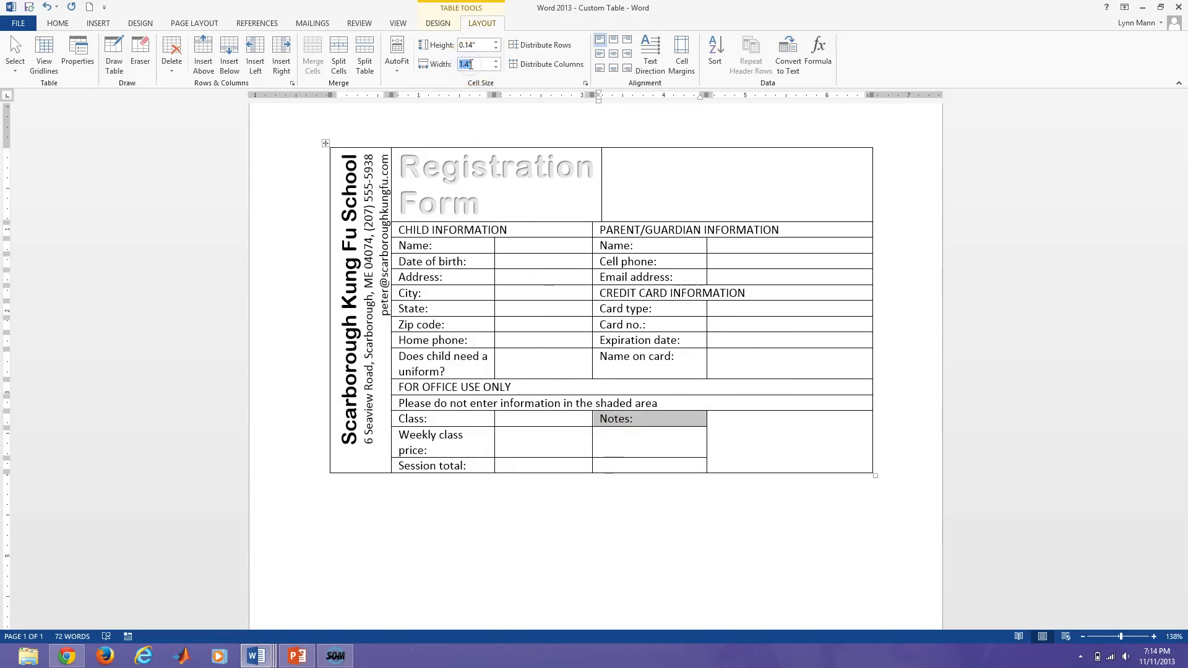
text(0.6)
key(Return)
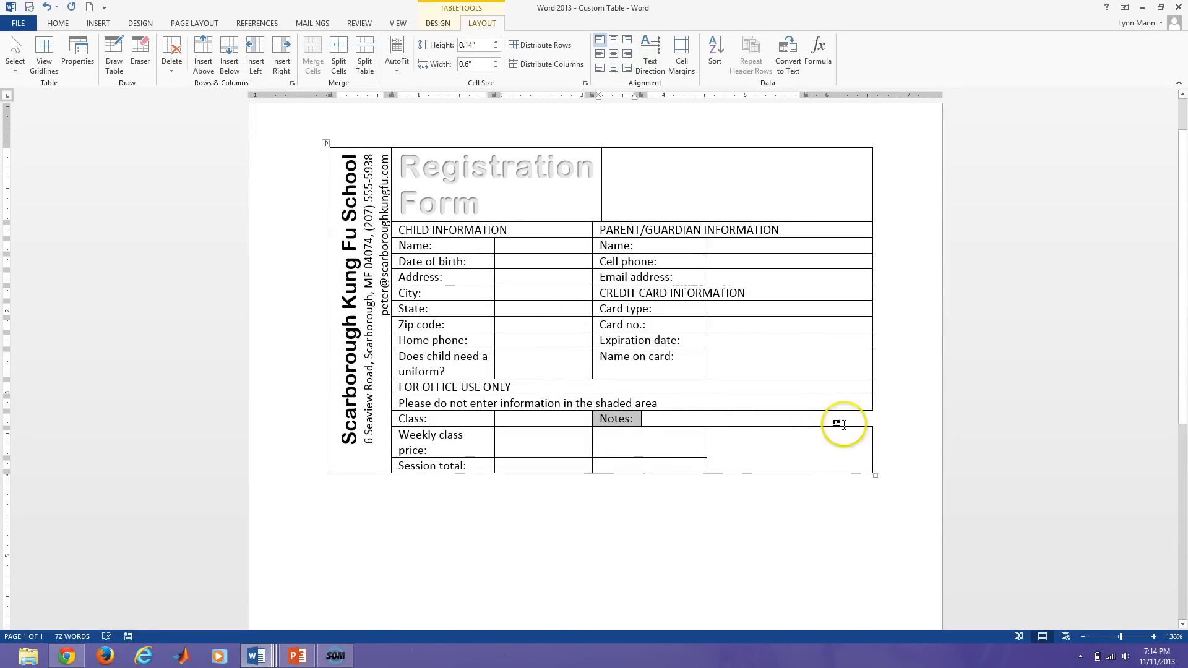
drag(615, 445, 617, 462)
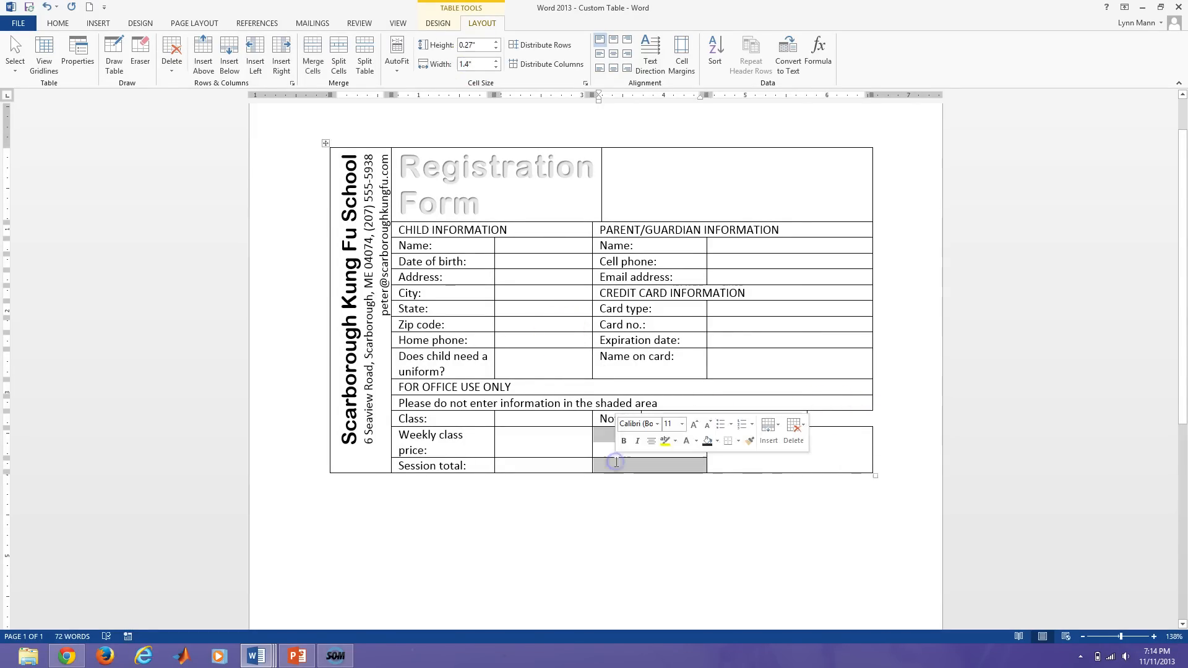
click(467, 64)
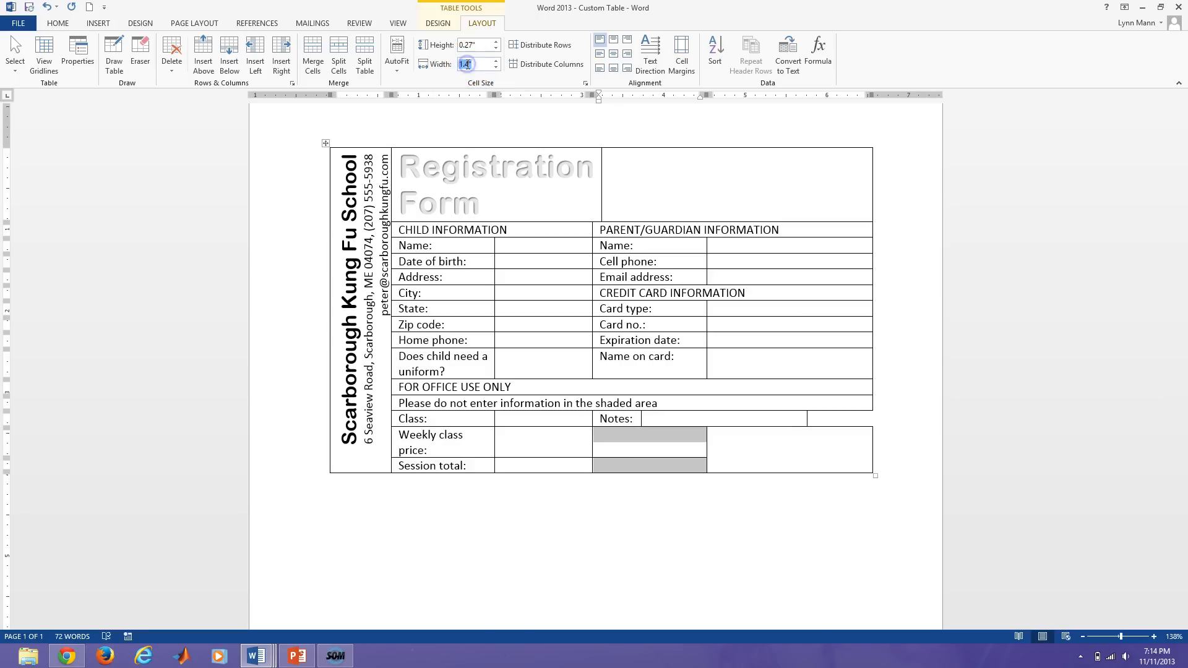
key(Return)
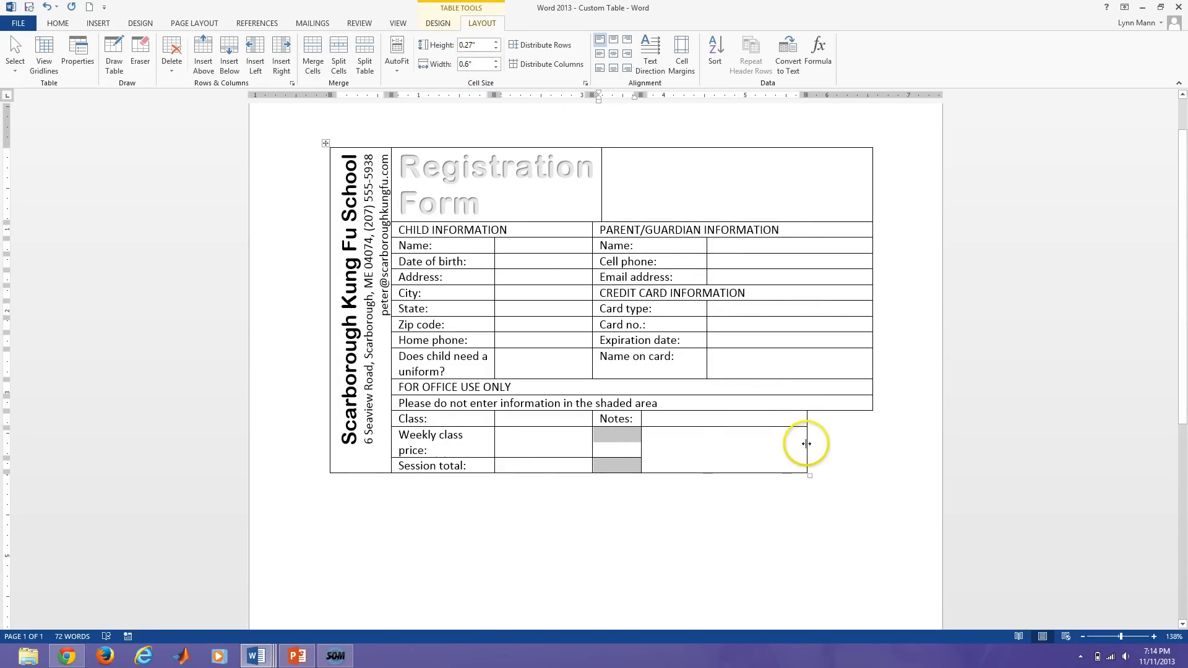
Drag the right borders outward so the table's right edge lines up across all rows.
drag(806, 443, 872, 438)
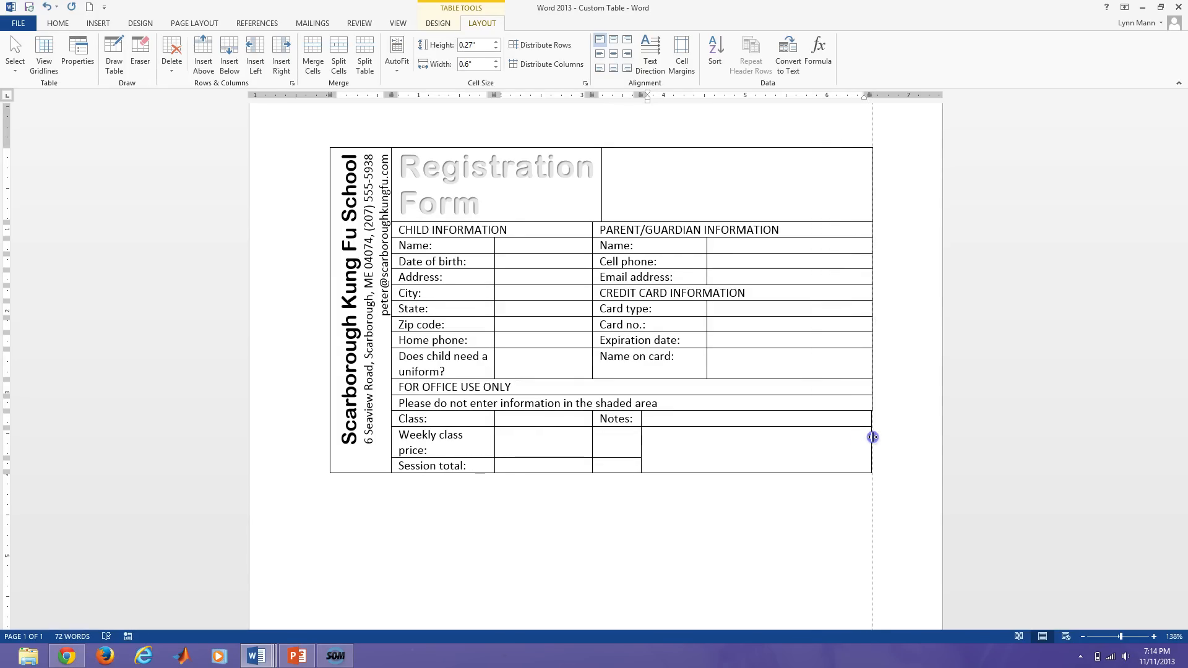
drag(873, 437, 875, 437)
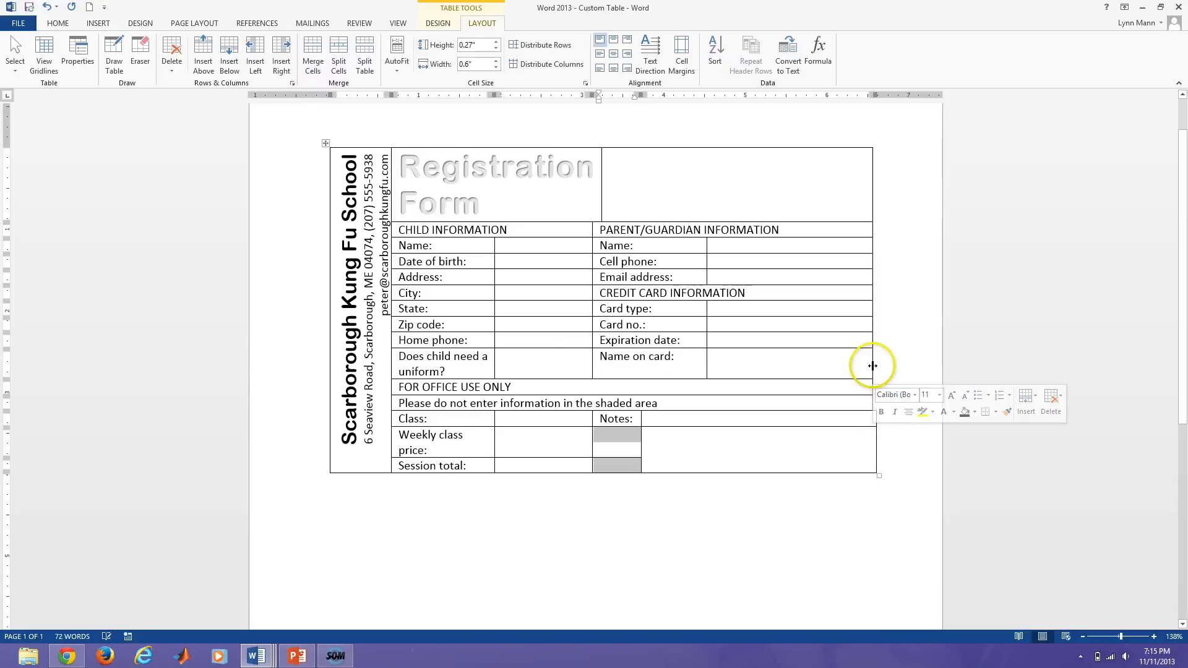
drag(873, 366, 876, 366)
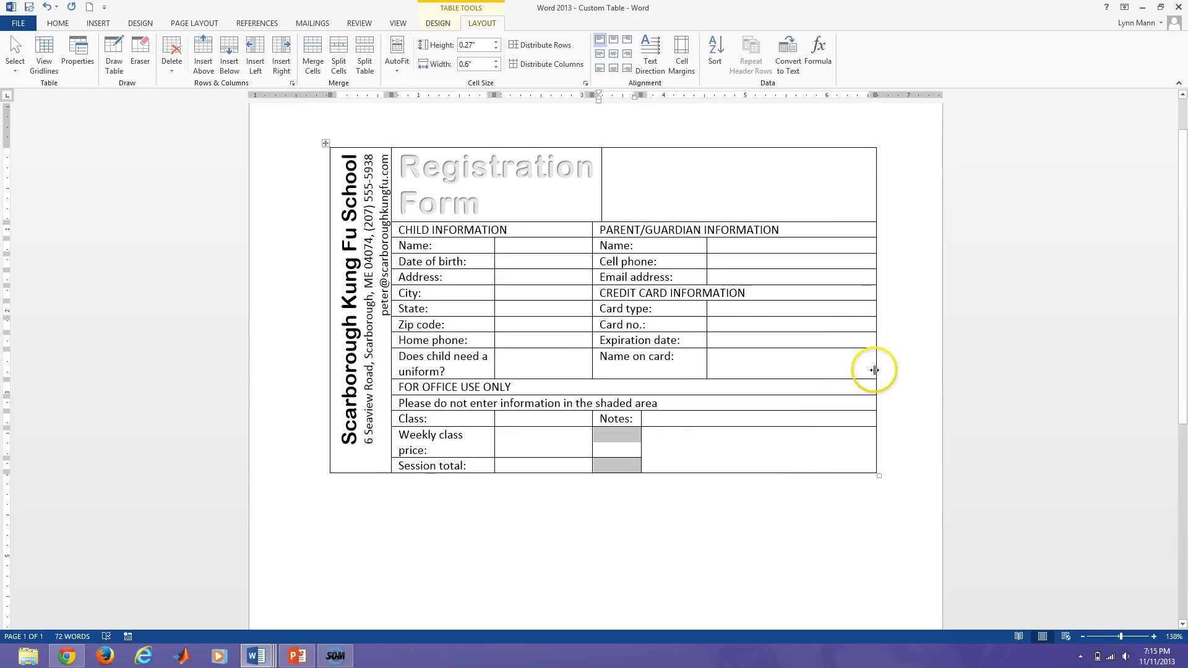
mouse_move(875, 369)
mouse_down()
mouse_move(850, 372)
mouse_move(882, 372)
mouse_up()
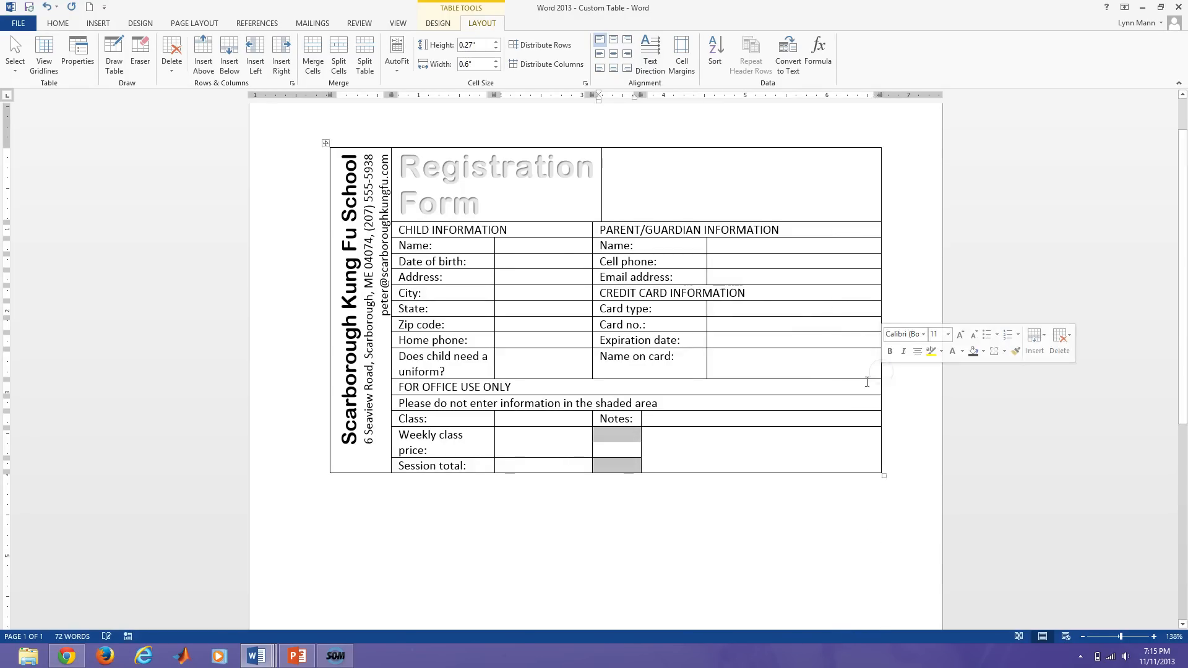
key(alt)
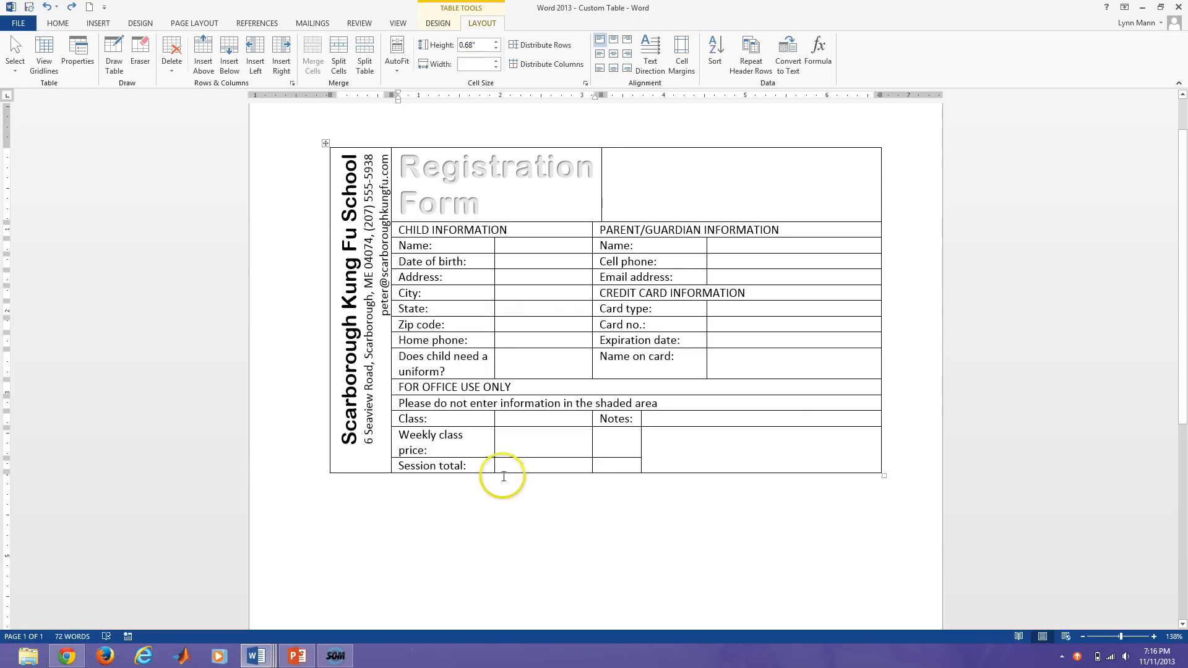
Close the research panel, drag the FOR OFFICE USE ONLY row taller, then undo it.
click(400, 387)
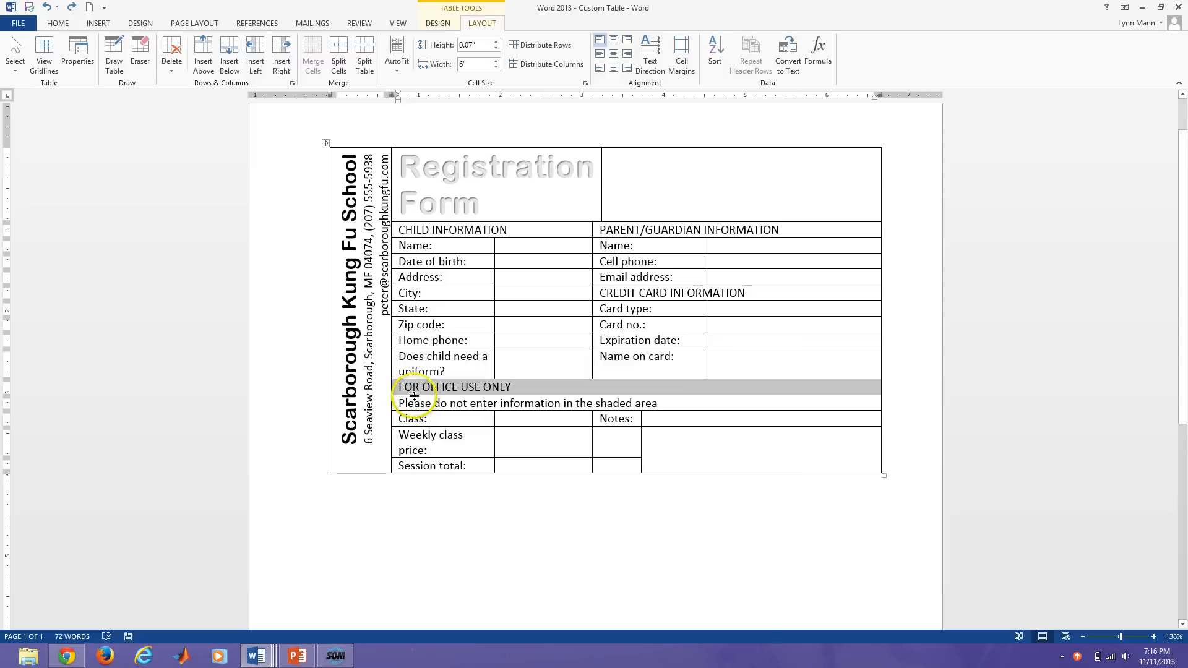
key(alt)
alt+click(417, 410)
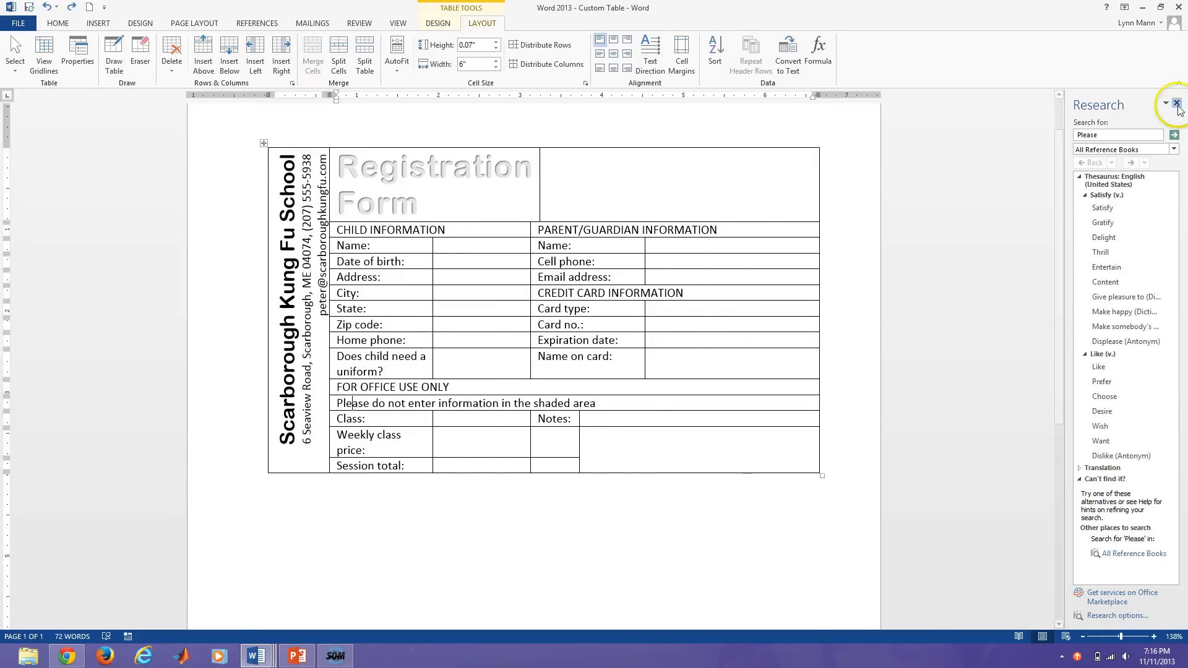
click(1177, 103)
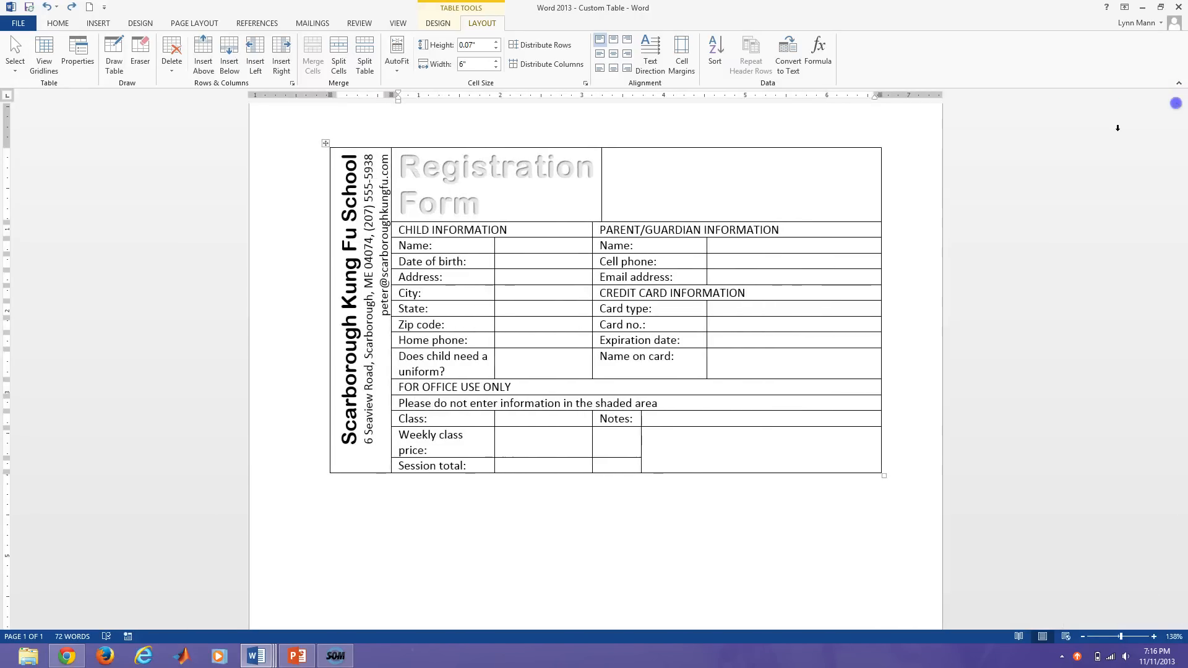
click(391, 387)
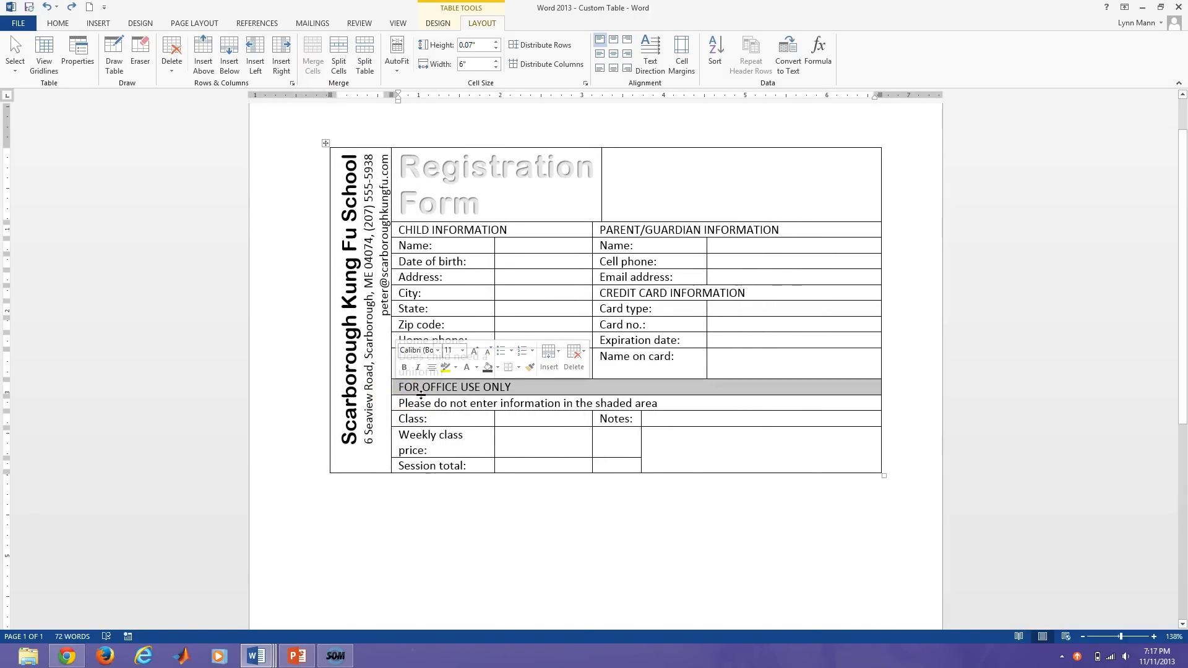
drag(421, 394, 419, 411)
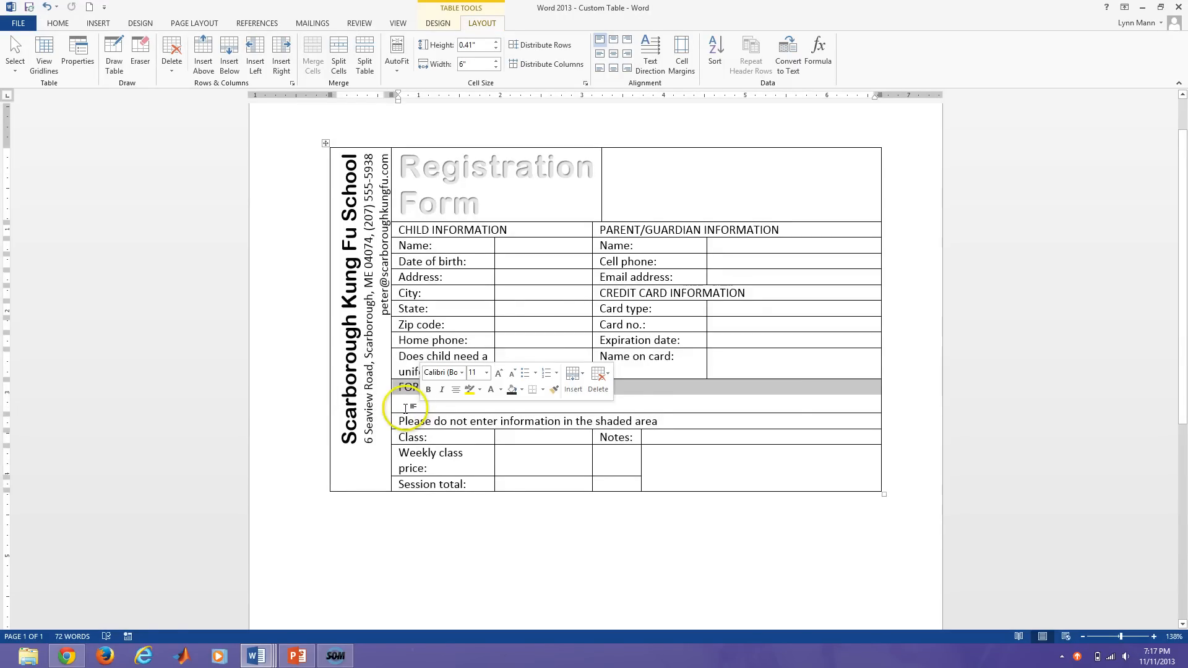
click(639, 405)
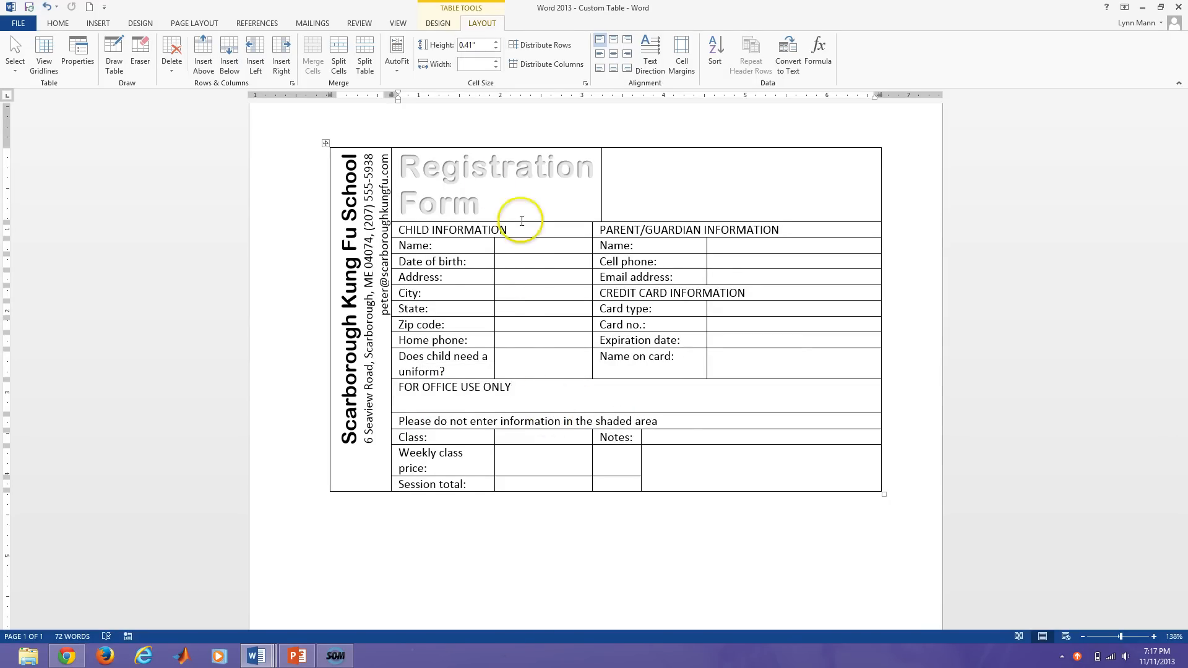
key(ctrl+z)
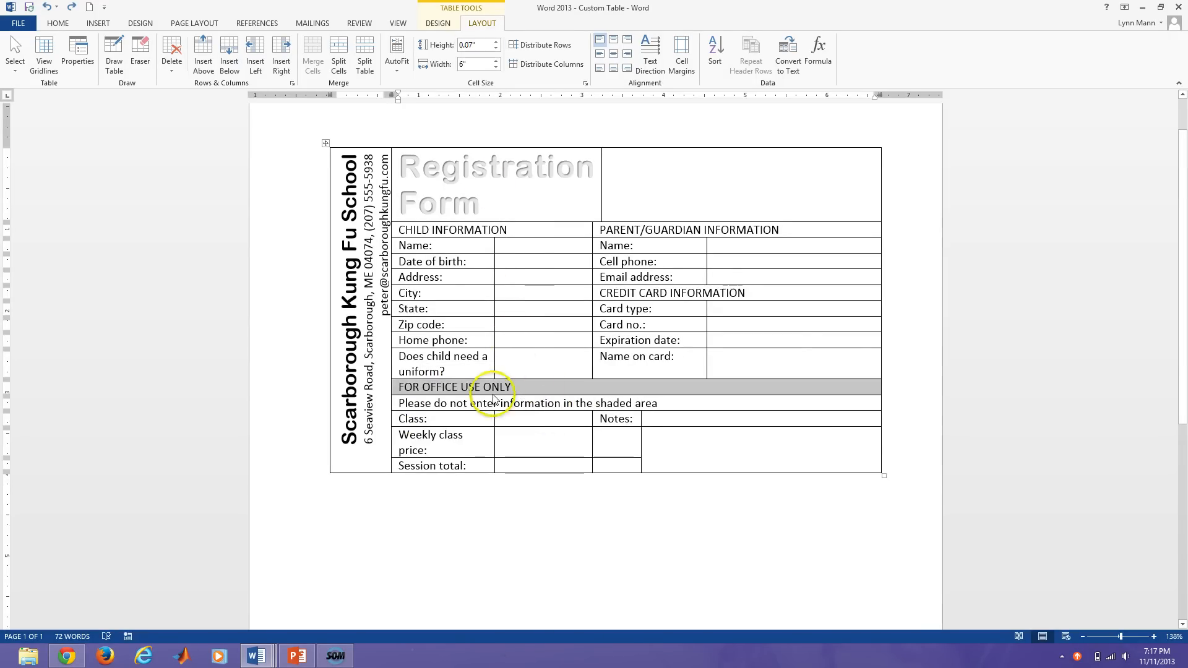
Set the FOR OFFICE USE ONLY row to 0.14" and make it and the CHILD INFORMATION row taller.
click(516, 390)
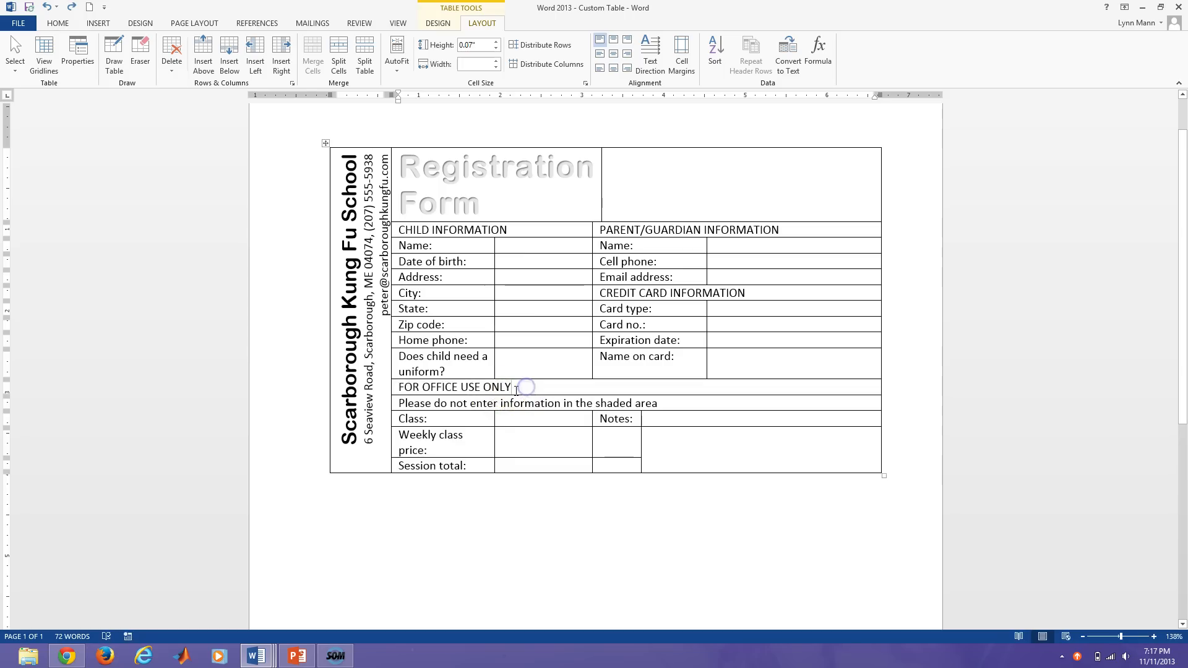
click(470, 46)
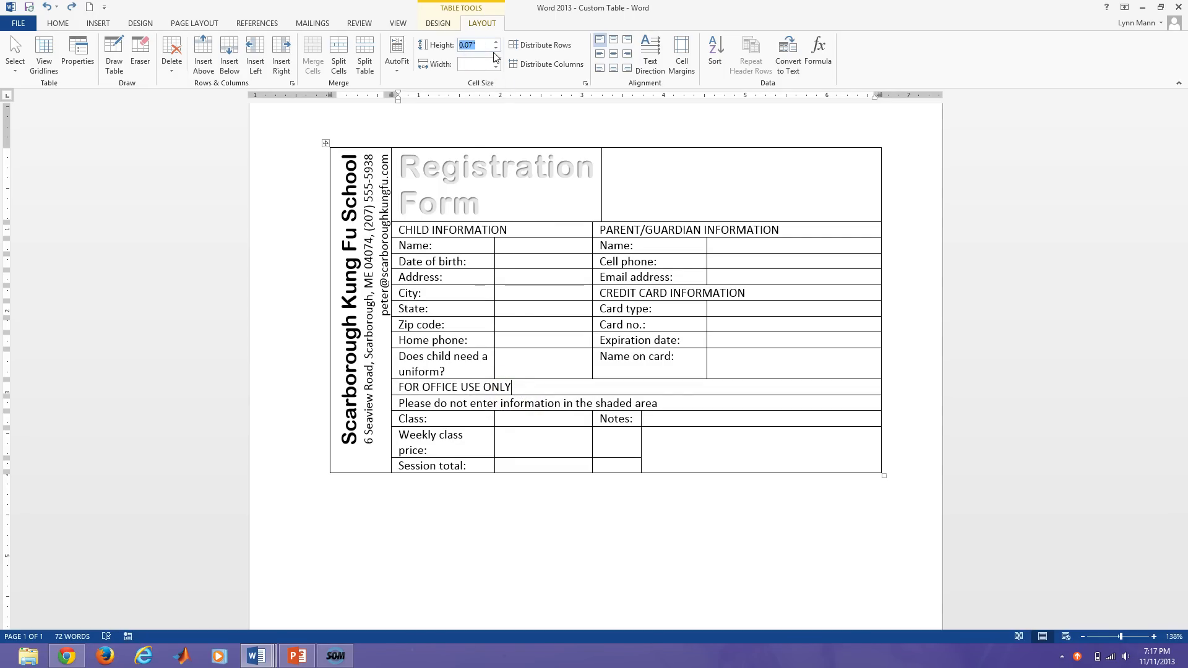
key(Return)
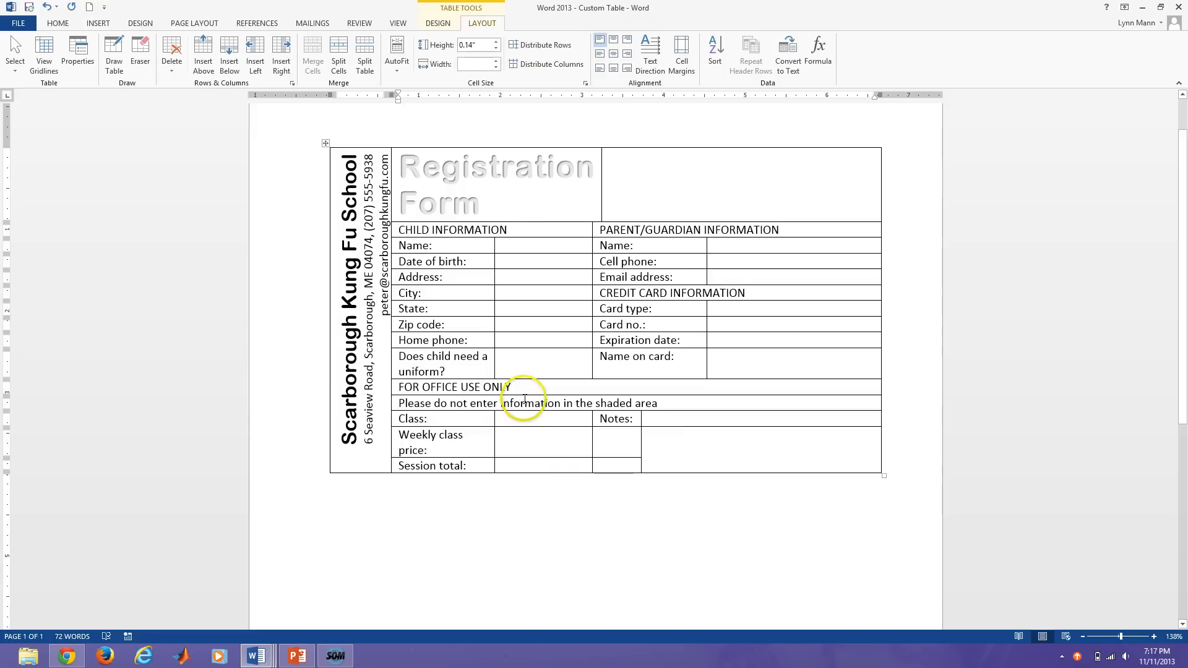
drag(521, 395, 521, 409)
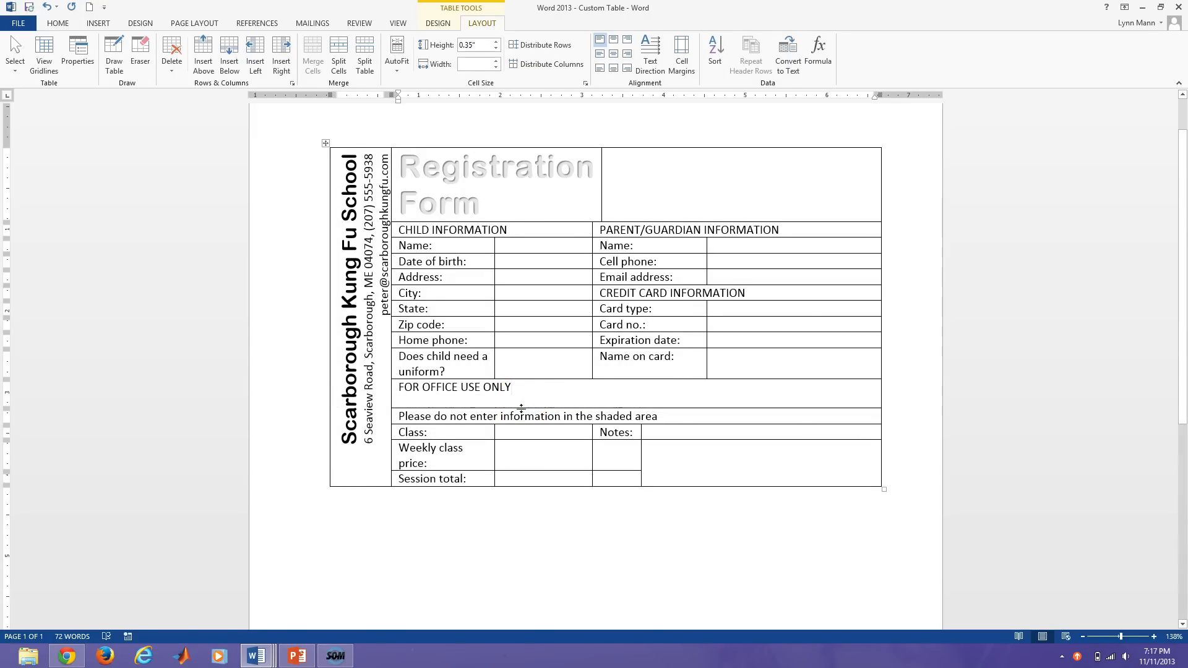
click(520, 398)
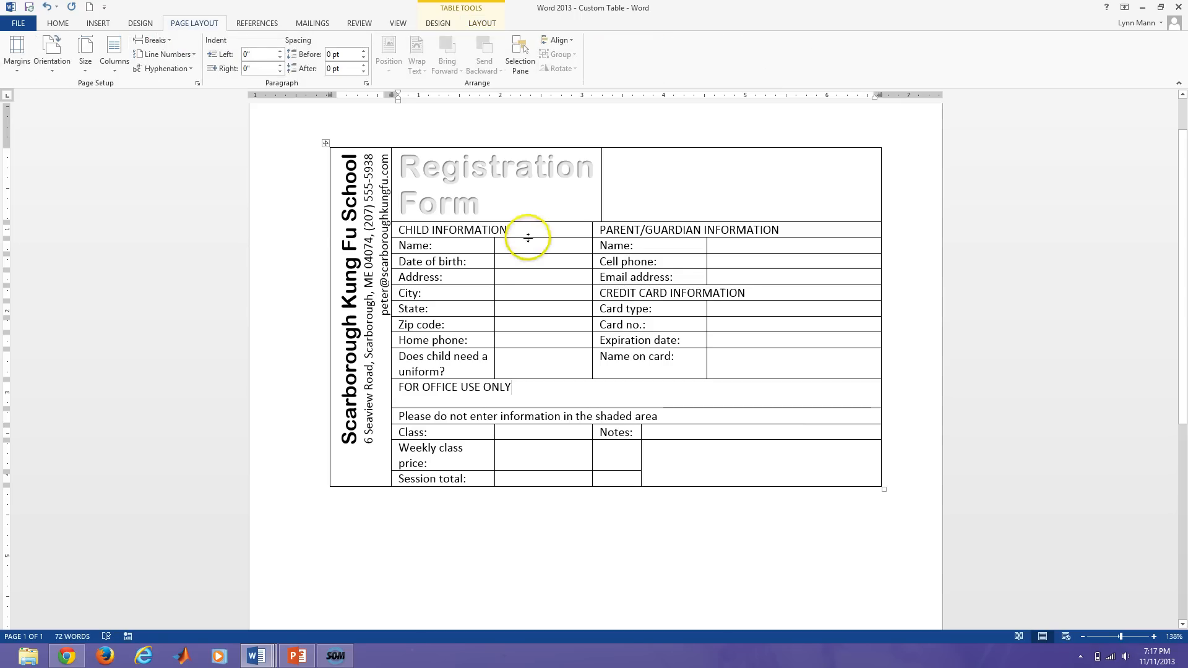
drag(528, 238, 528, 253)
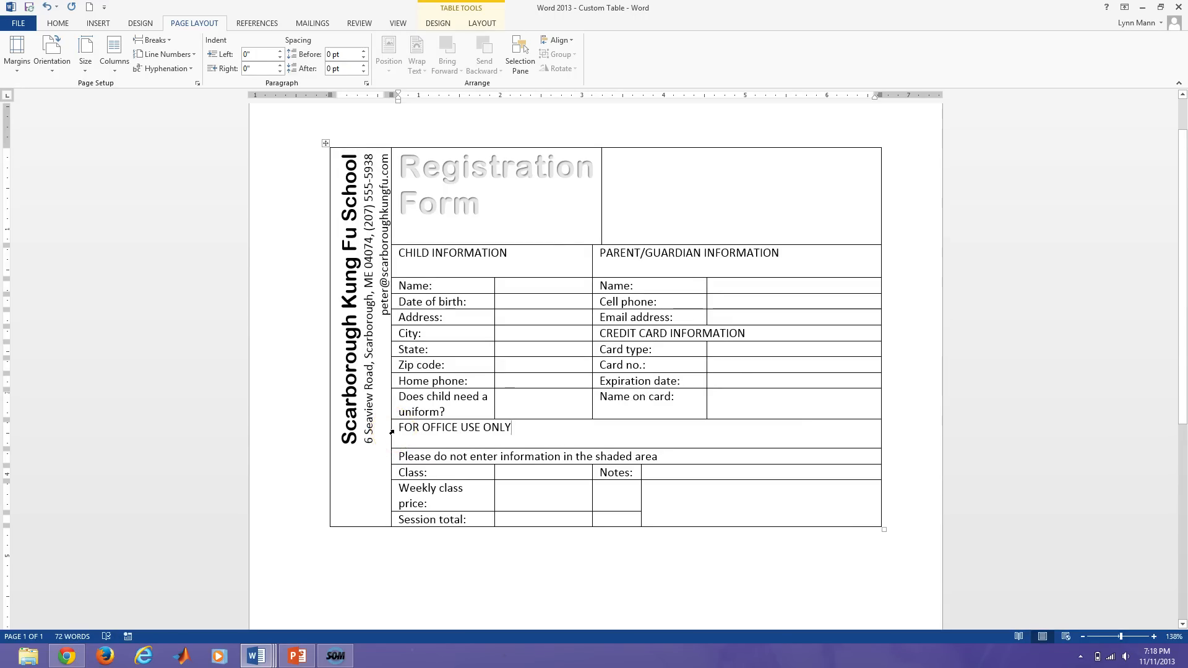
Center the FOR OFFICE USE ONLY, CHILD INFORMATION and PARENT/GUARDIAN INFORMATION headings in their cells.
click(391, 432)
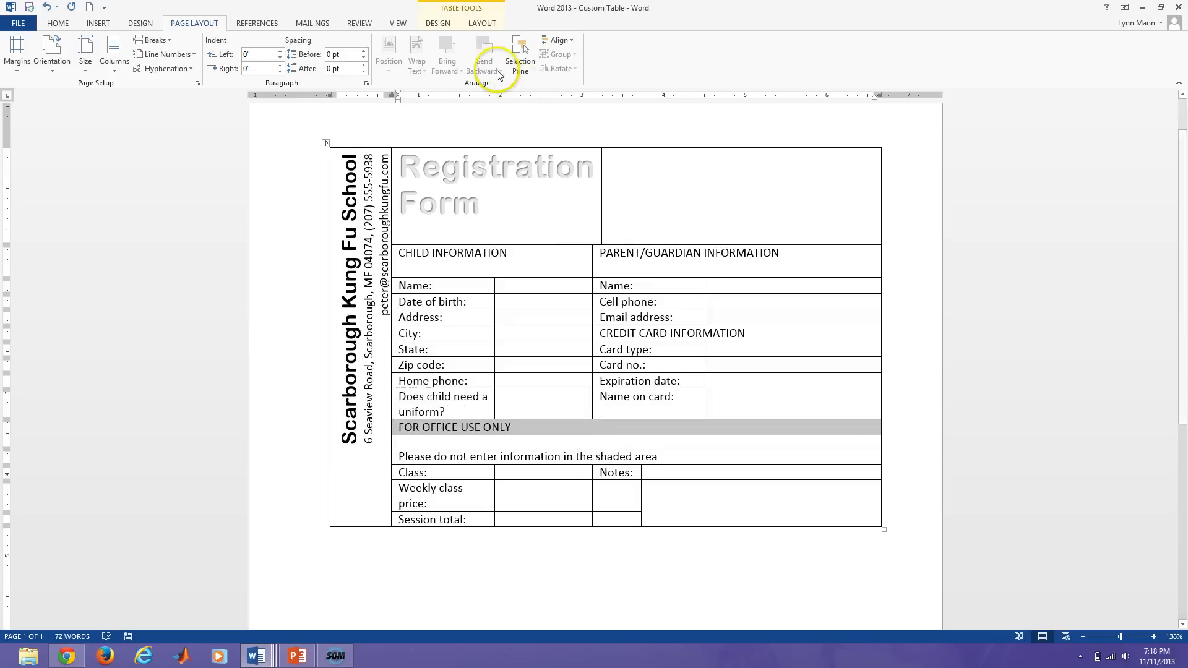
click(482, 24)
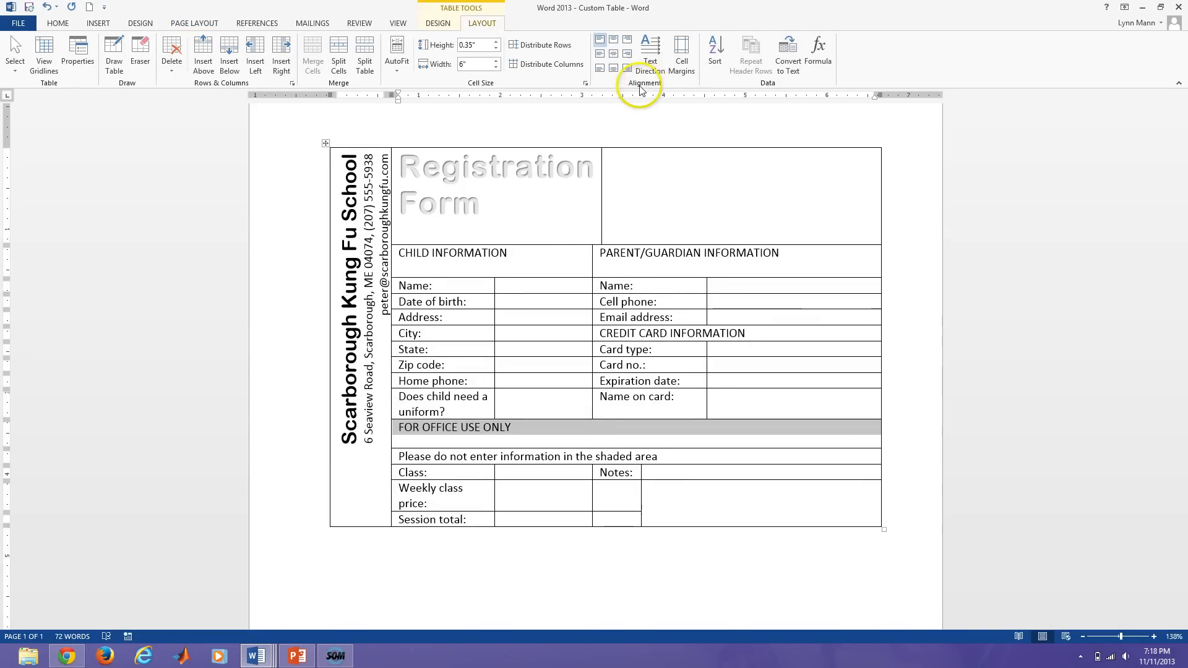
click(614, 53)
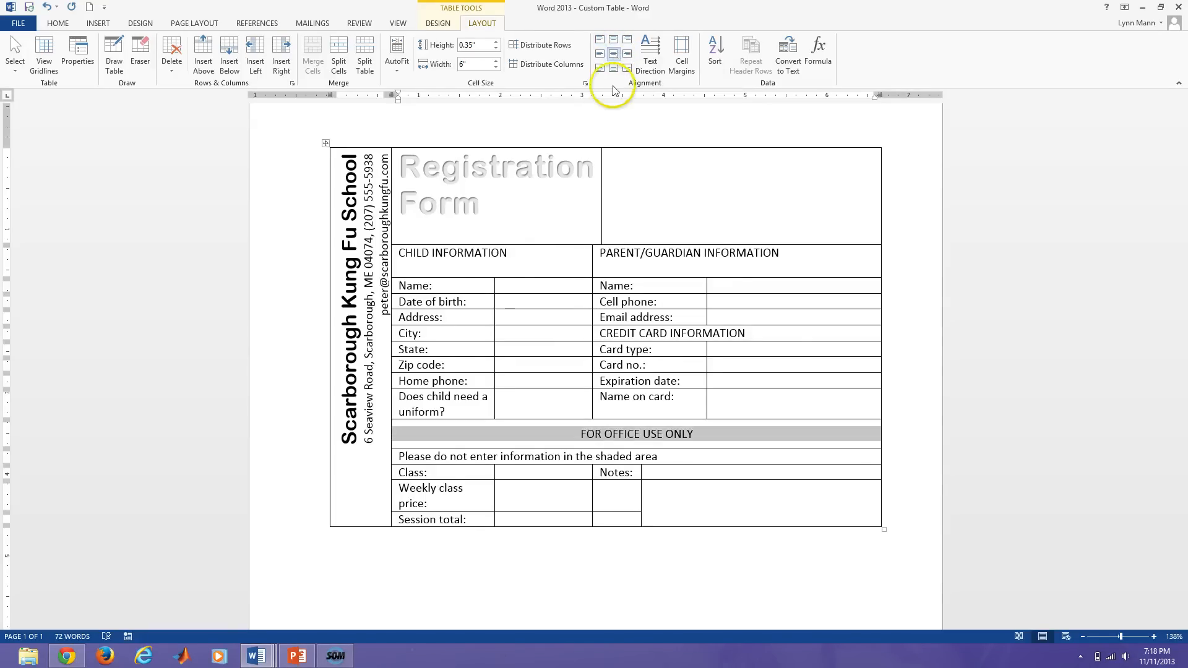
click(393, 254)
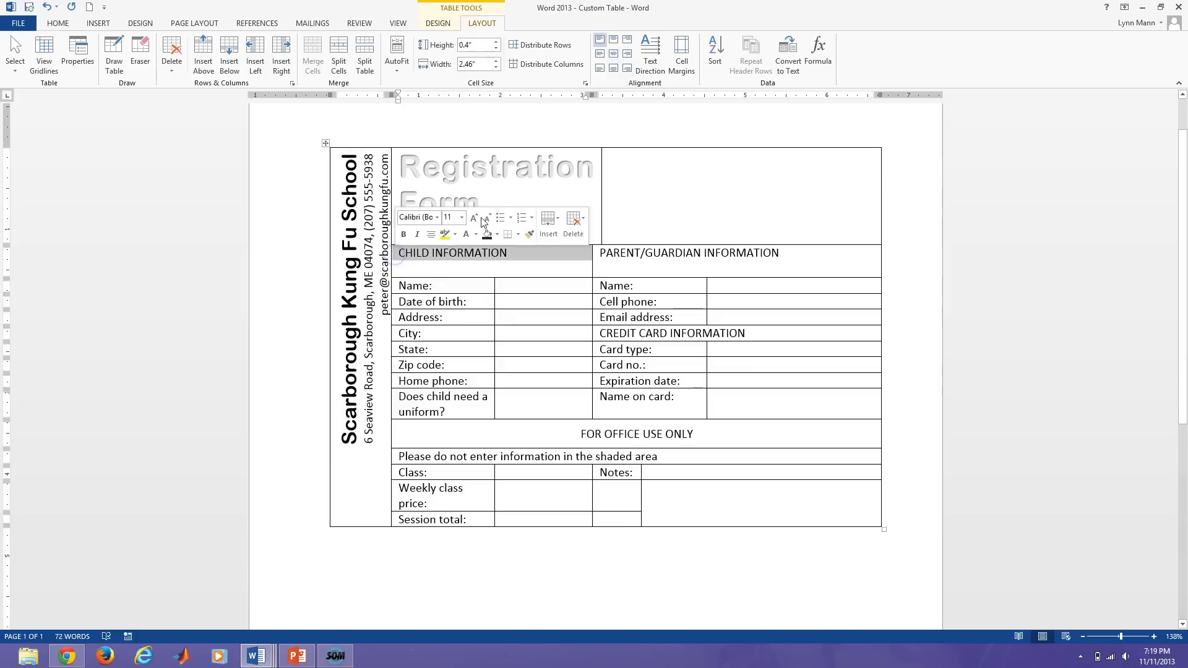
click(613, 39)
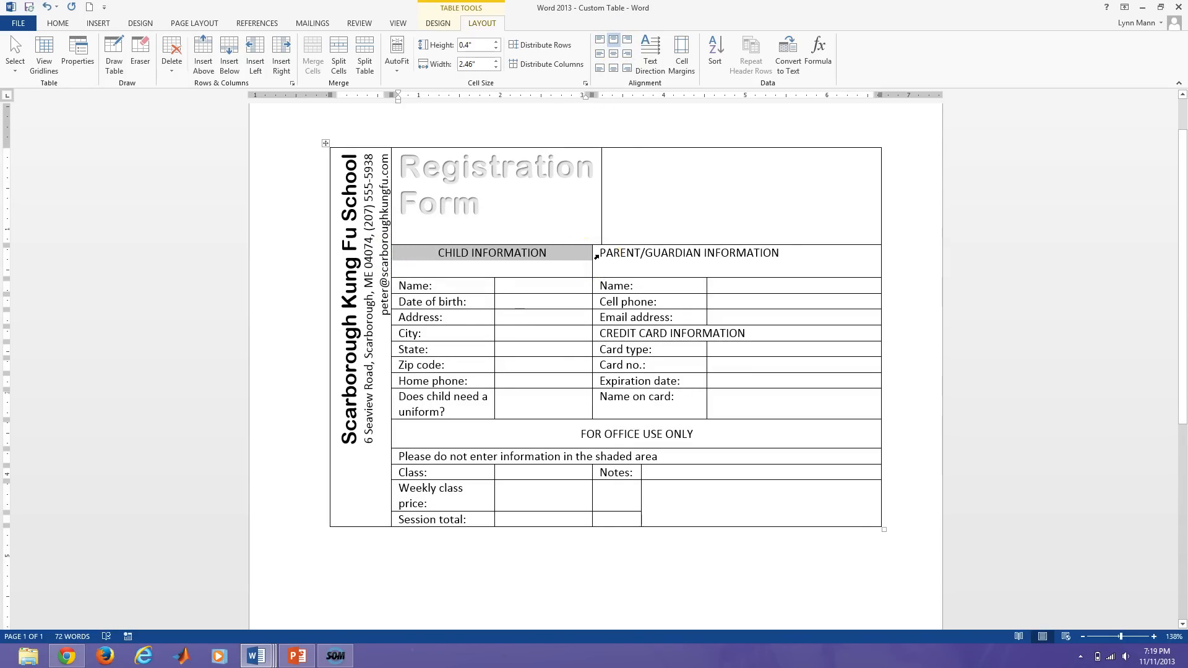
click(598, 255)
click(613, 39)
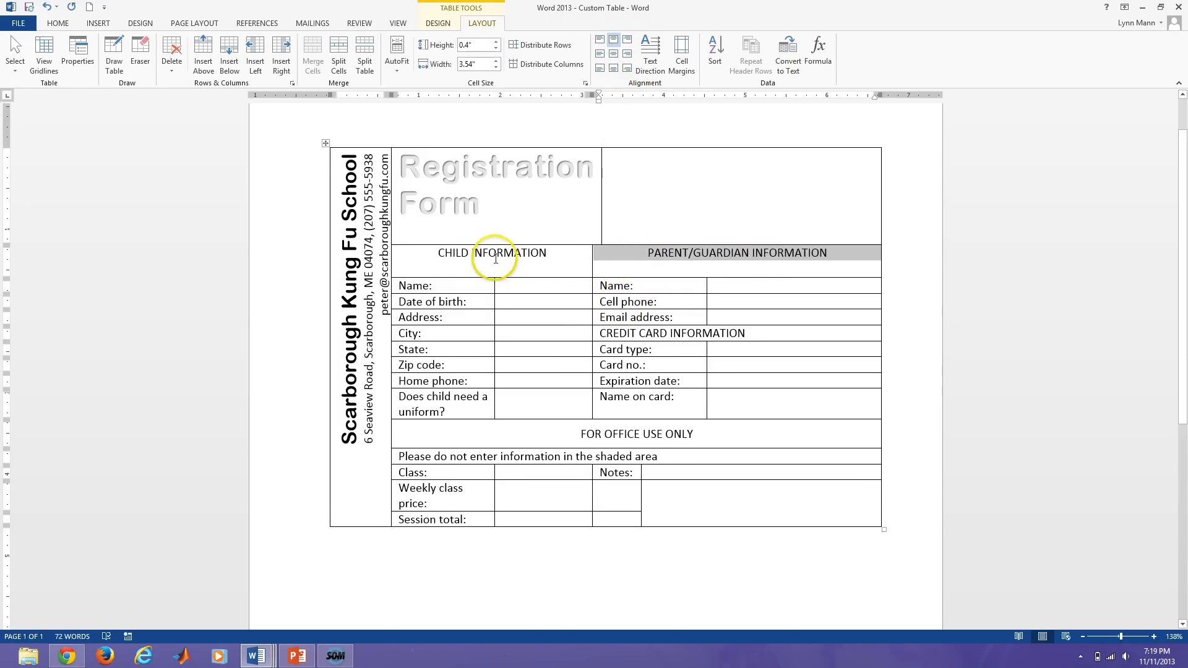
drag(418, 256, 737, 253)
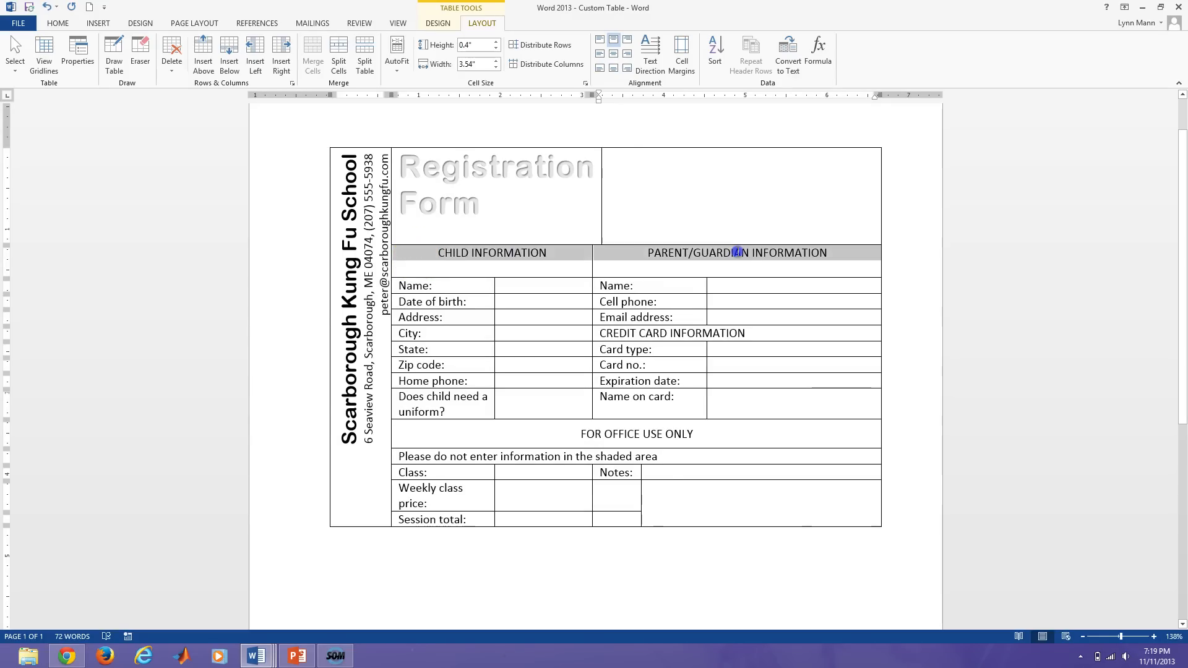
click(613, 54)
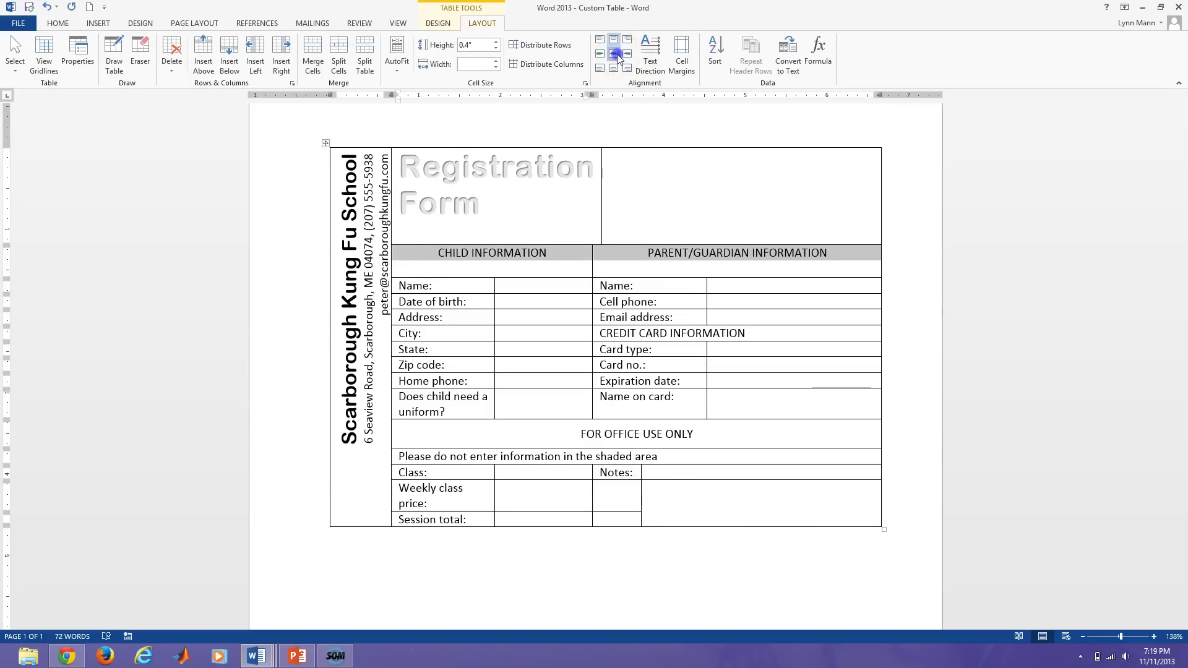
click(548, 261)
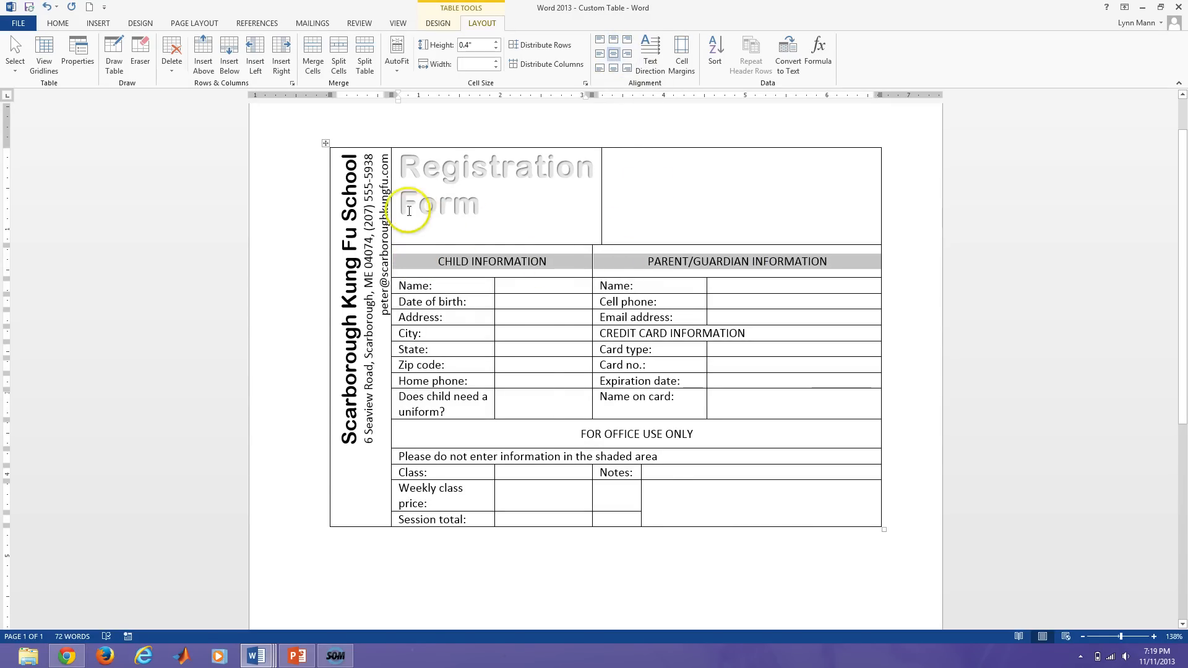
Center the Registration Form title, CREDIT CARD INFORMATION and the shaded-area notice in their cells.
drag(486, 201, 400, 173)
click(615, 55)
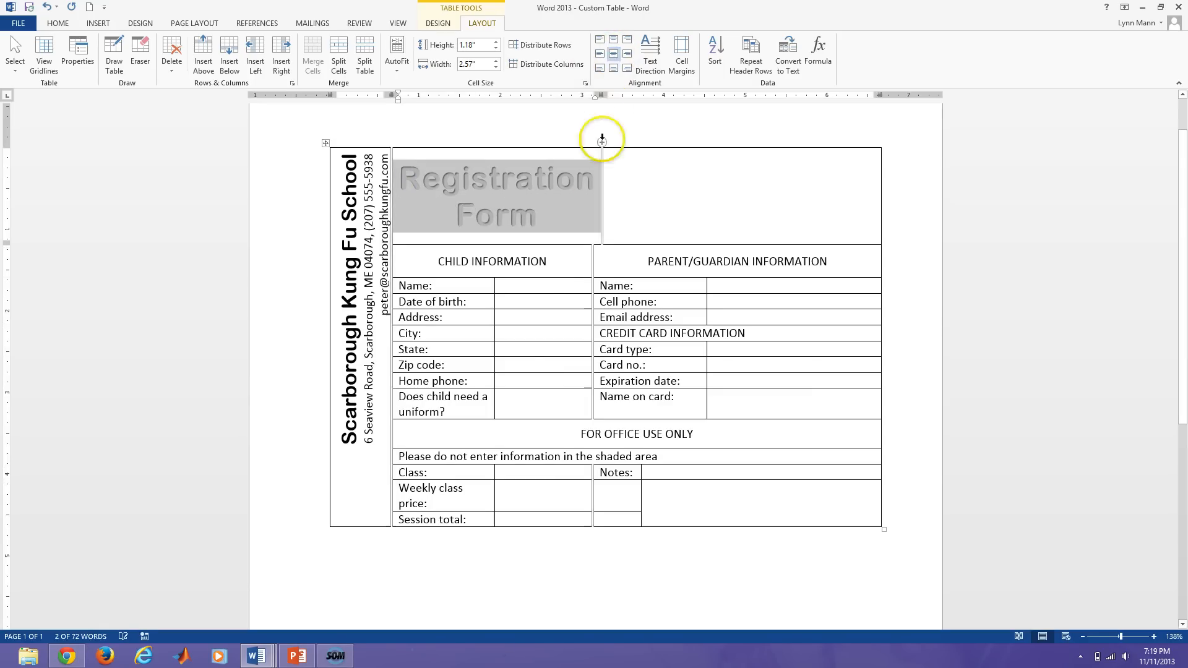
click(584, 194)
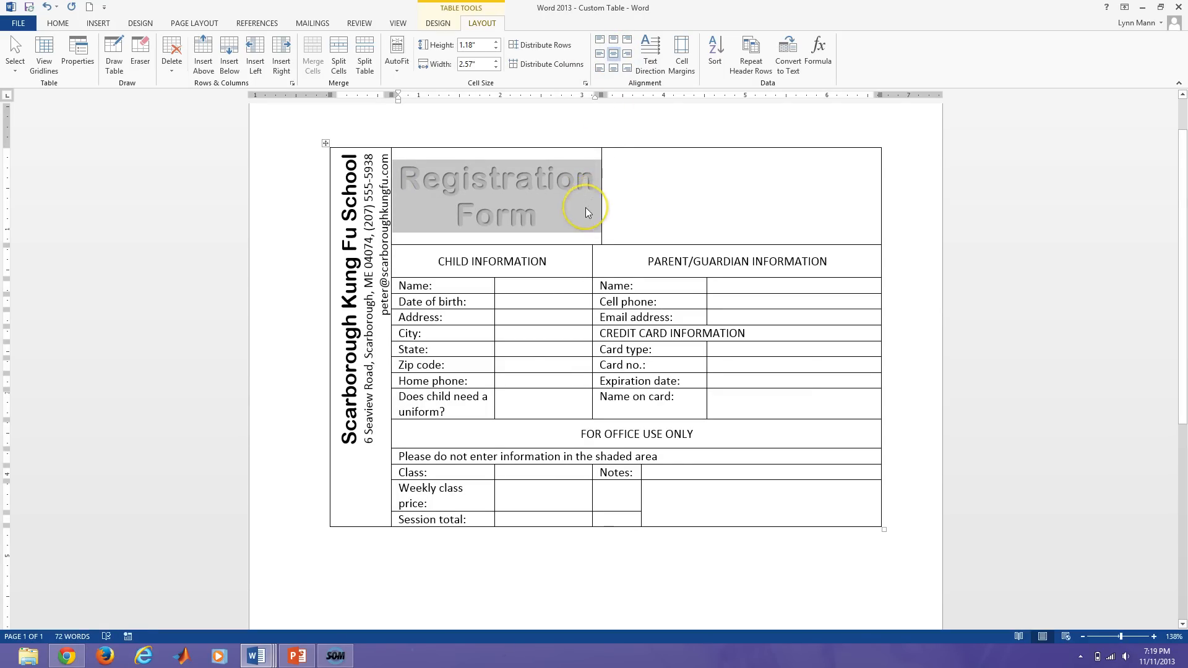
click(639, 242)
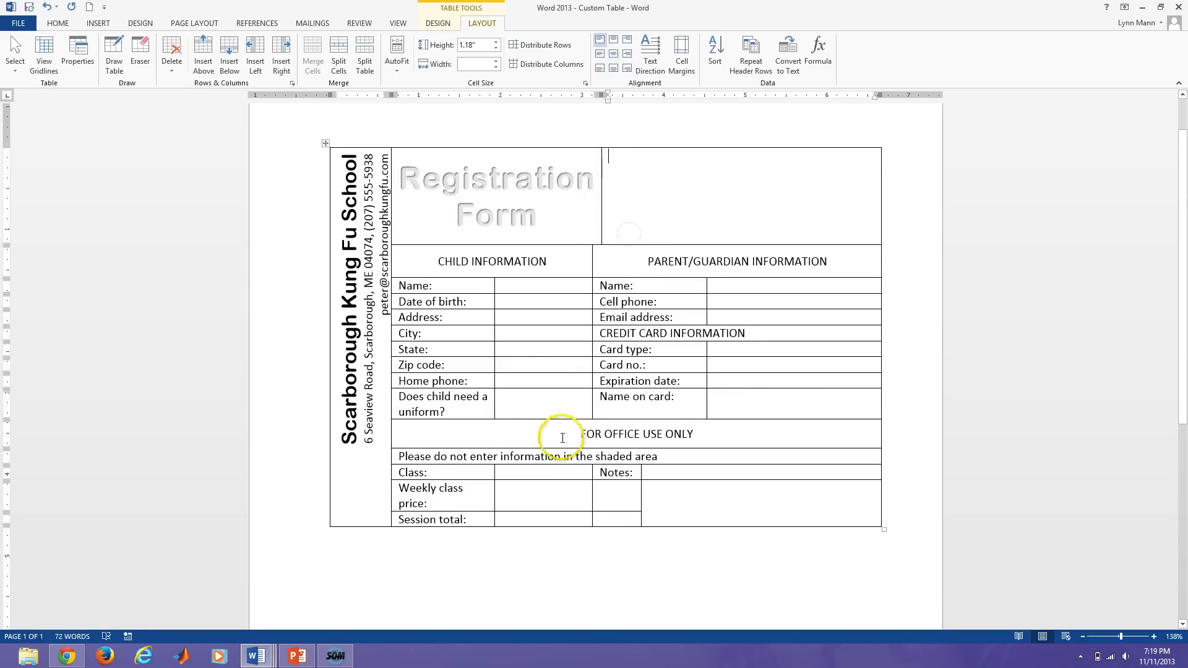
click(596, 333)
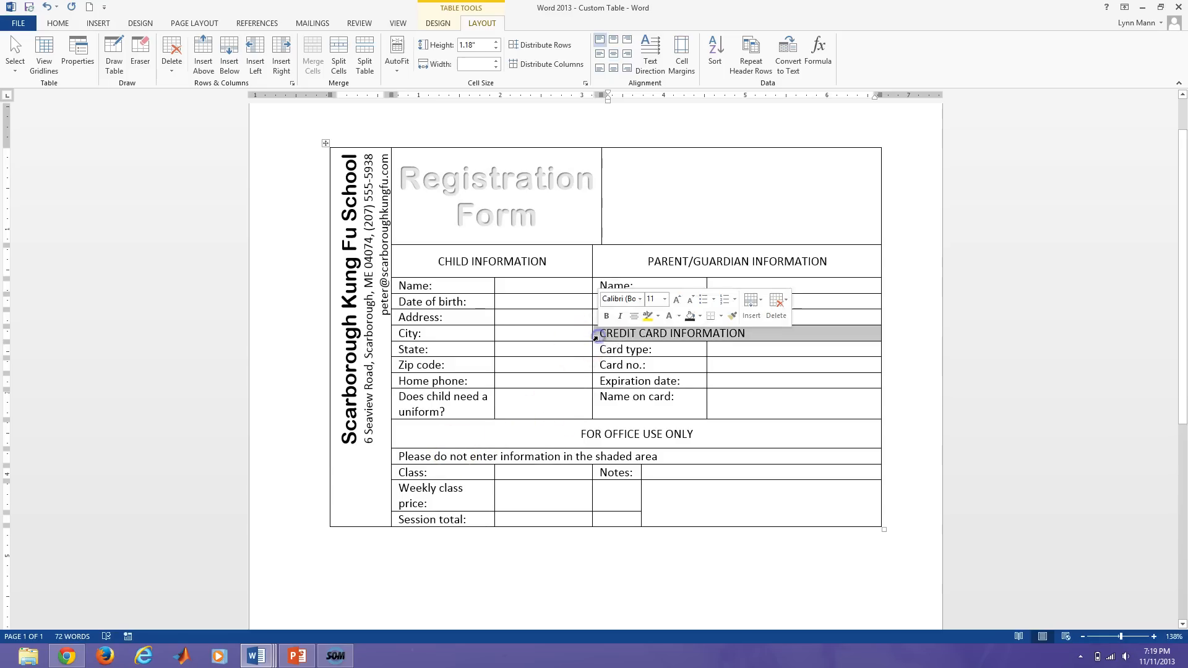
click(613, 54)
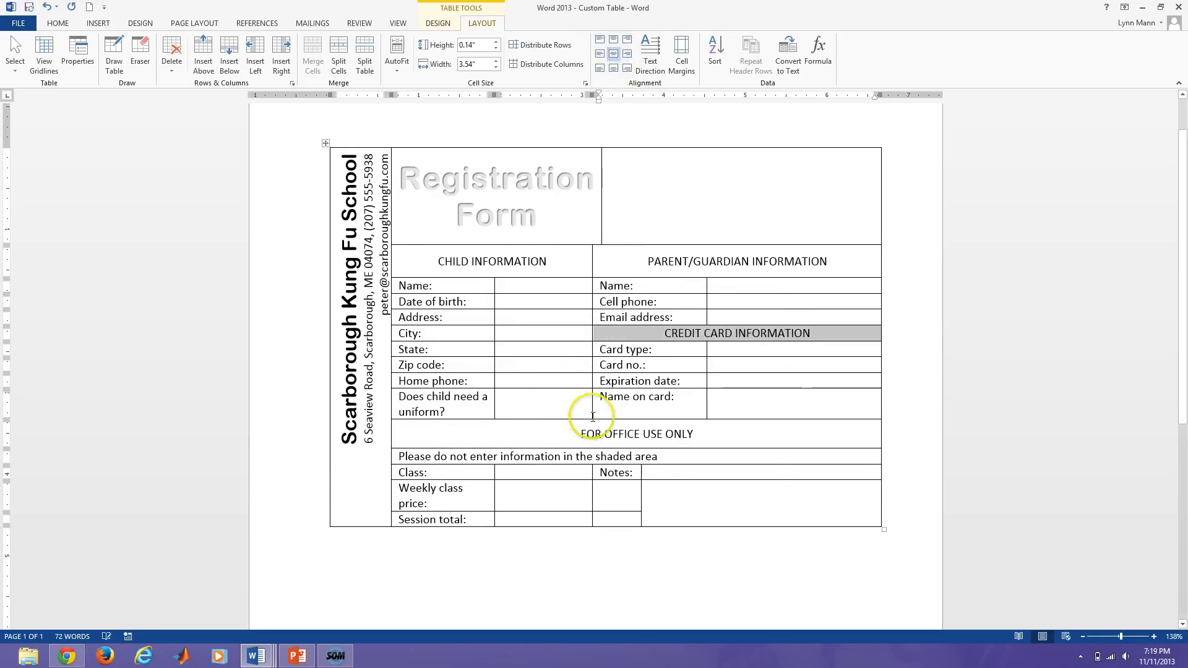
click(394, 459)
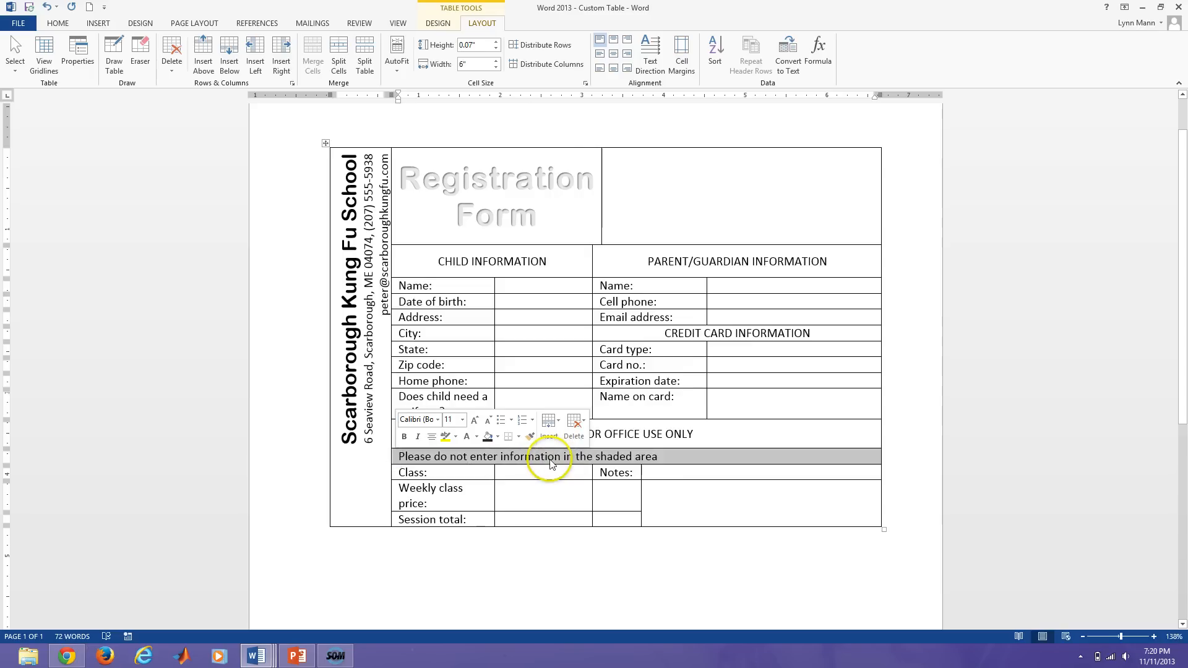
click(613, 54)
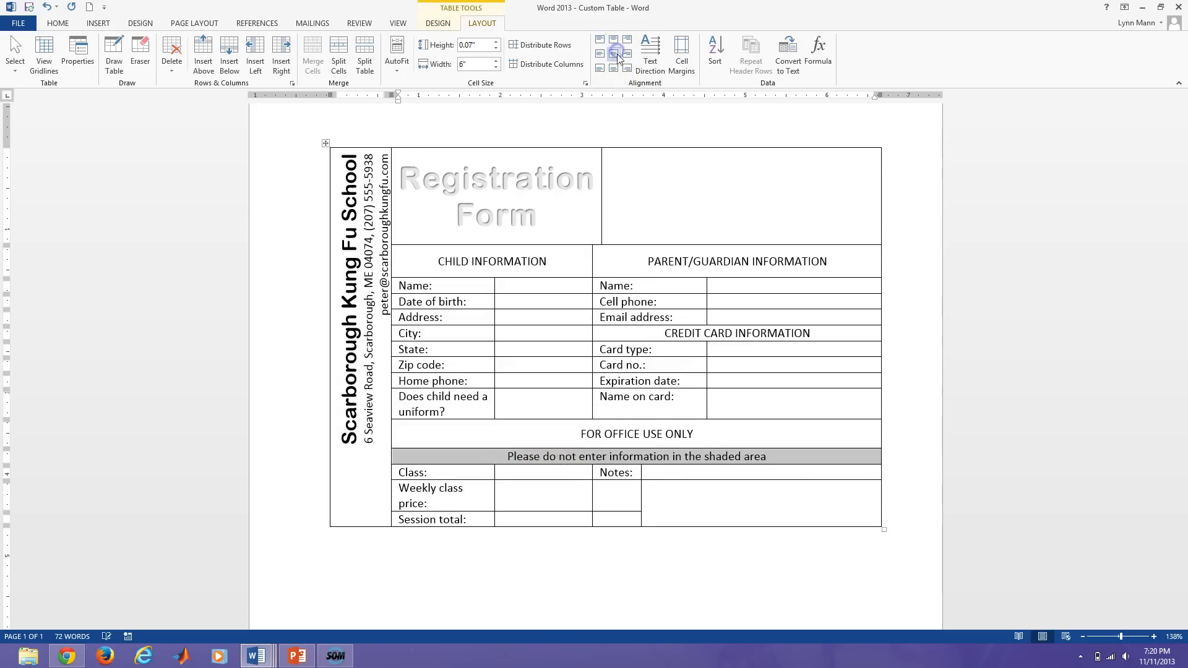
click(628, 457)
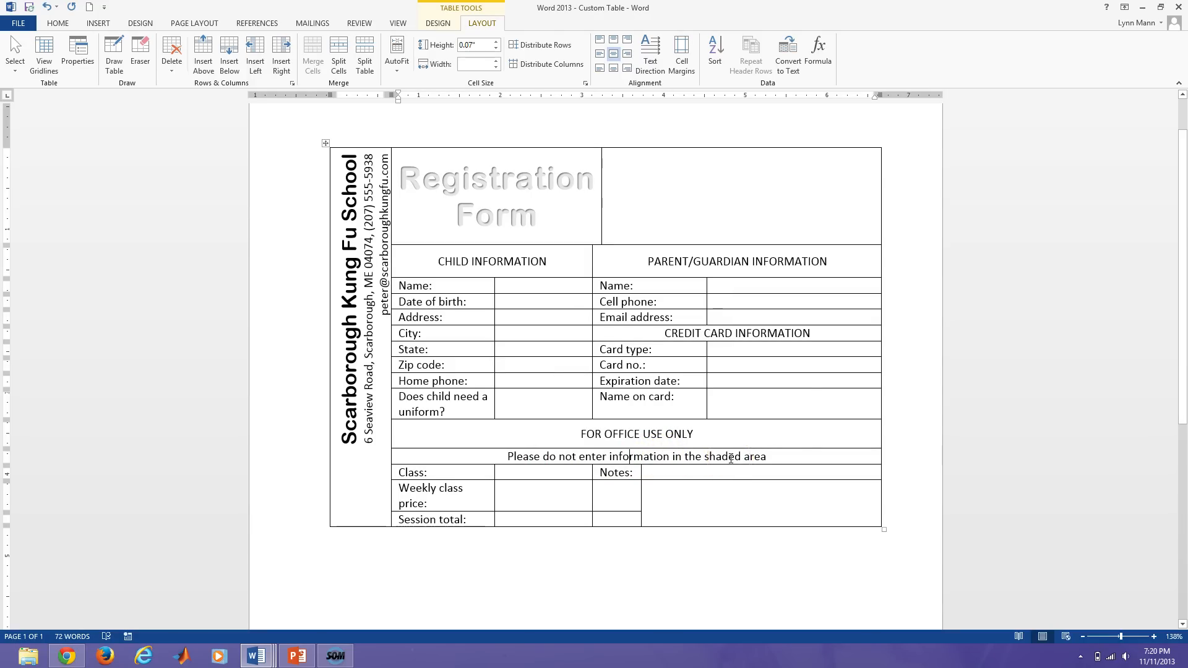
Shade the office-use cells and then the Notes cells Gray-25%, Background 2.
drag(394, 438, 393, 516)
drag(482, 525, 690, 528)
click(698, 522)
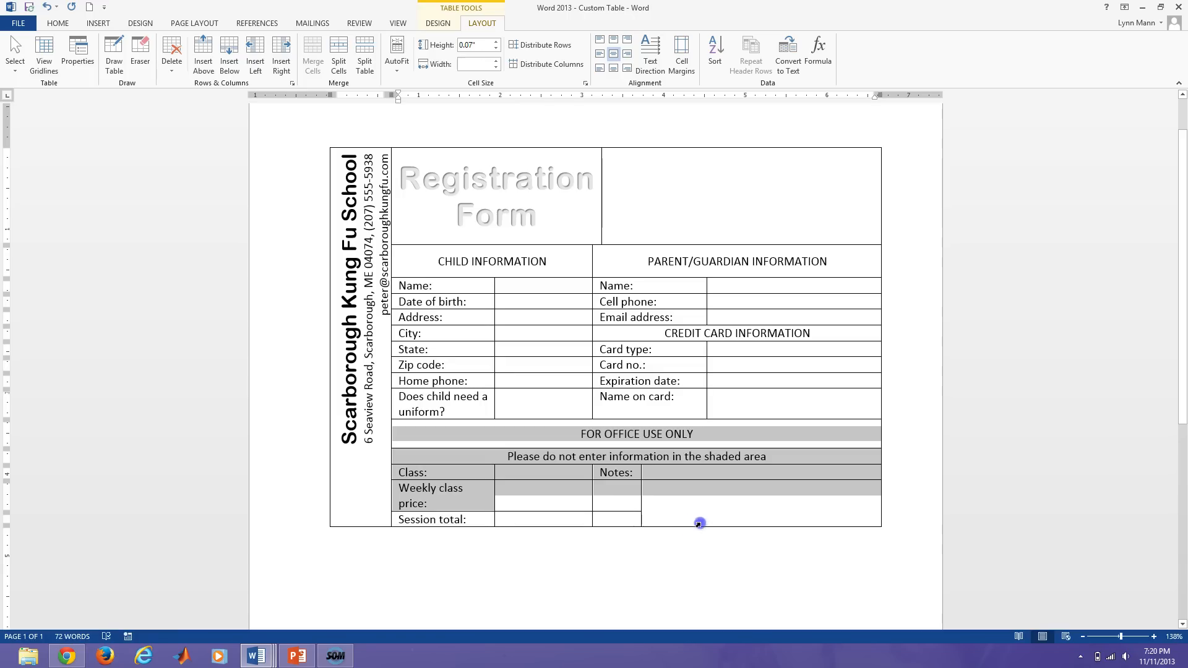
drag(646, 524, 634, 526)
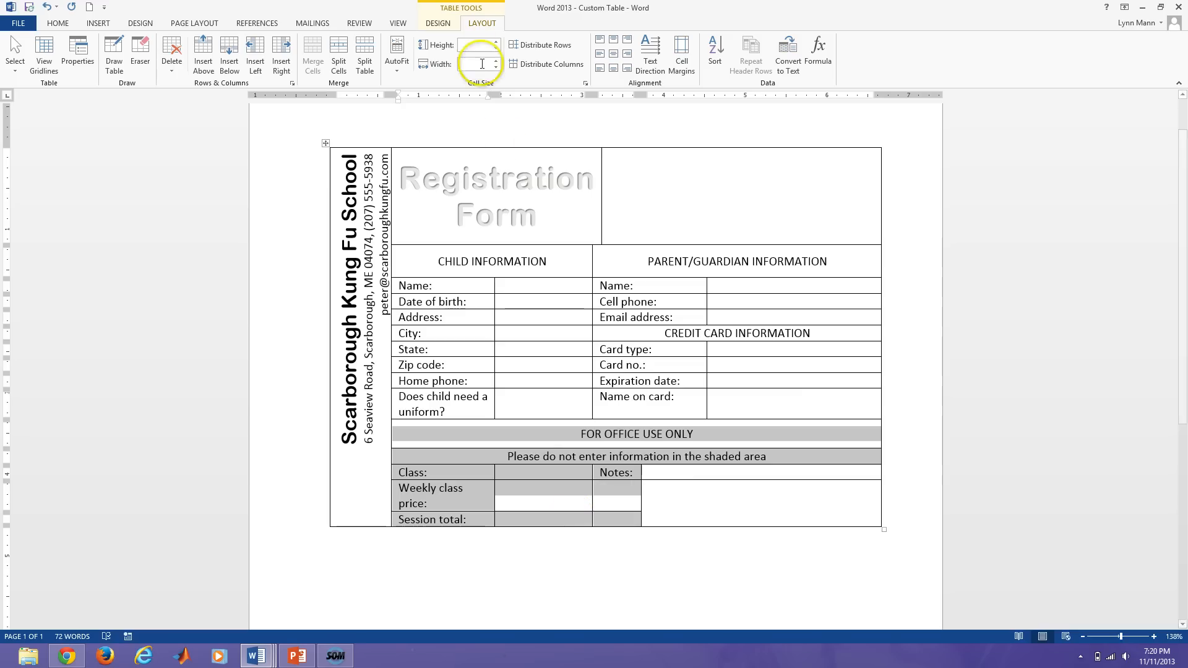
click(446, 26)
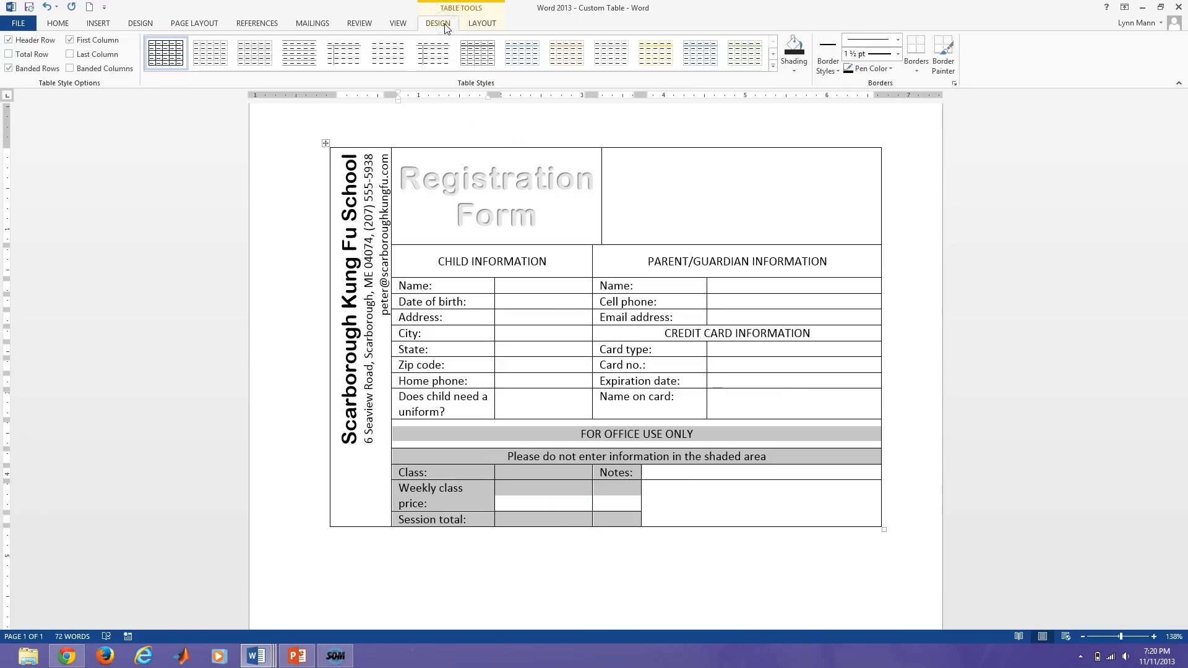
click(803, 69)
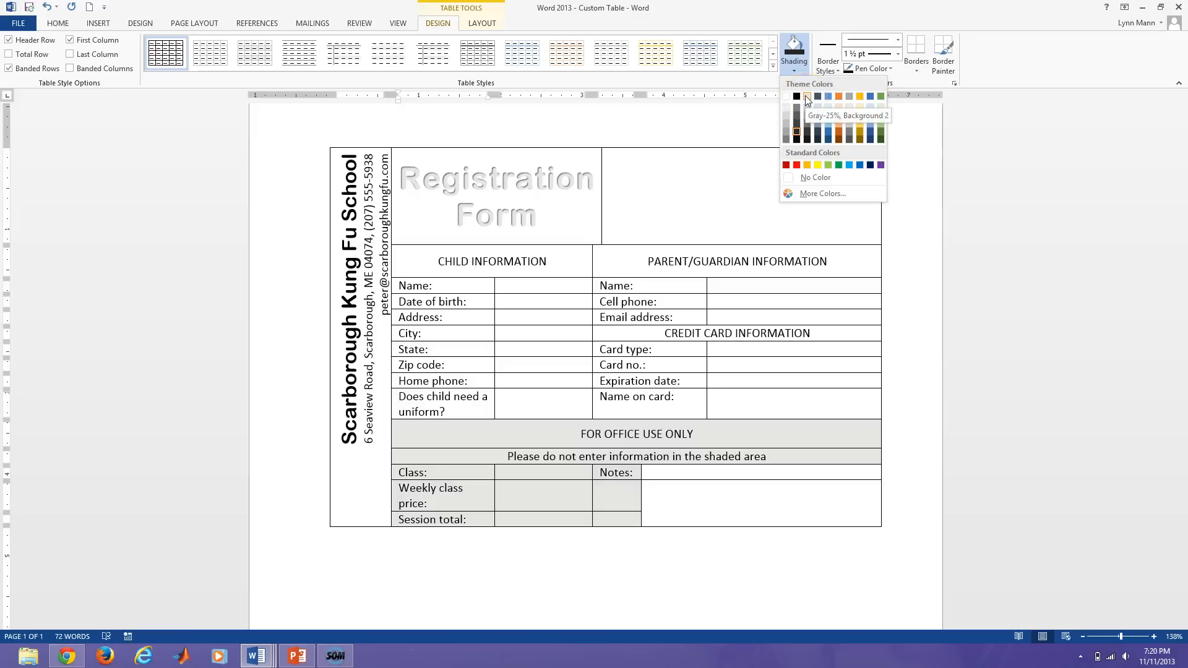
click(805, 95)
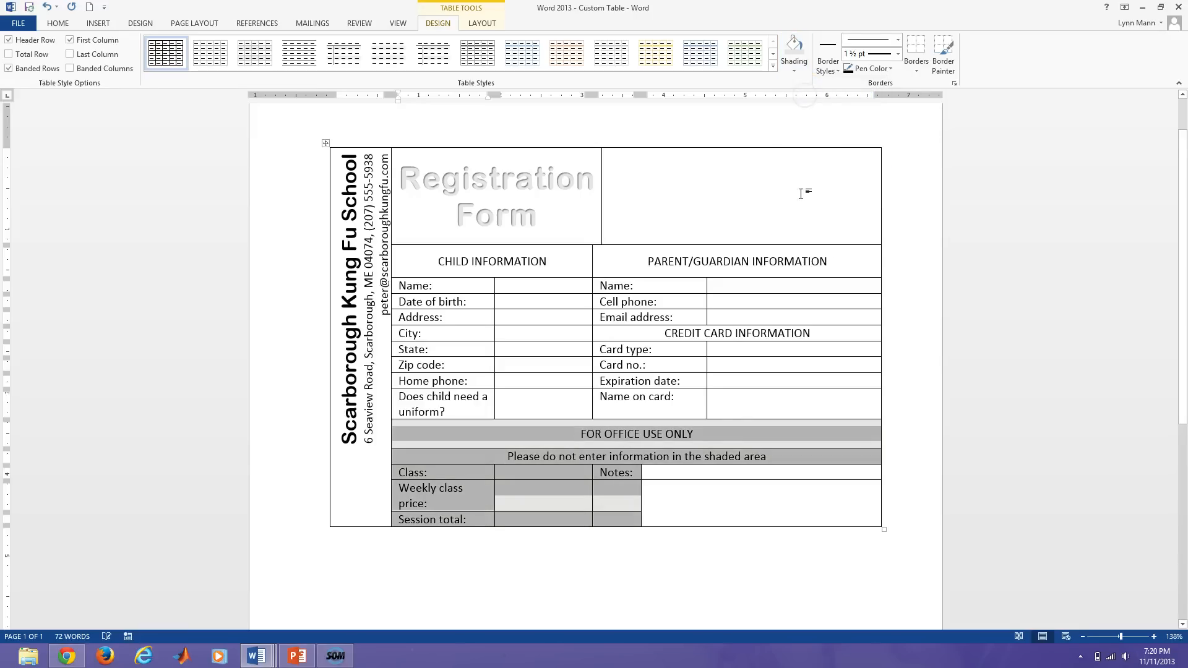
click(678, 474)
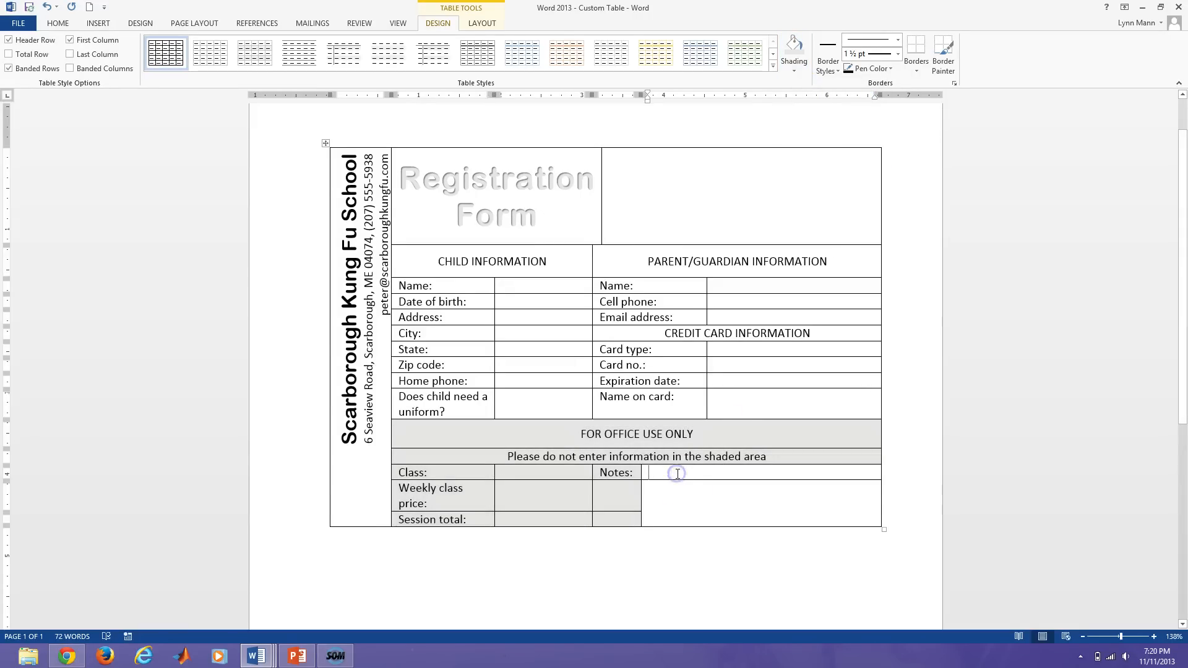
drag(676, 483, 676, 488)
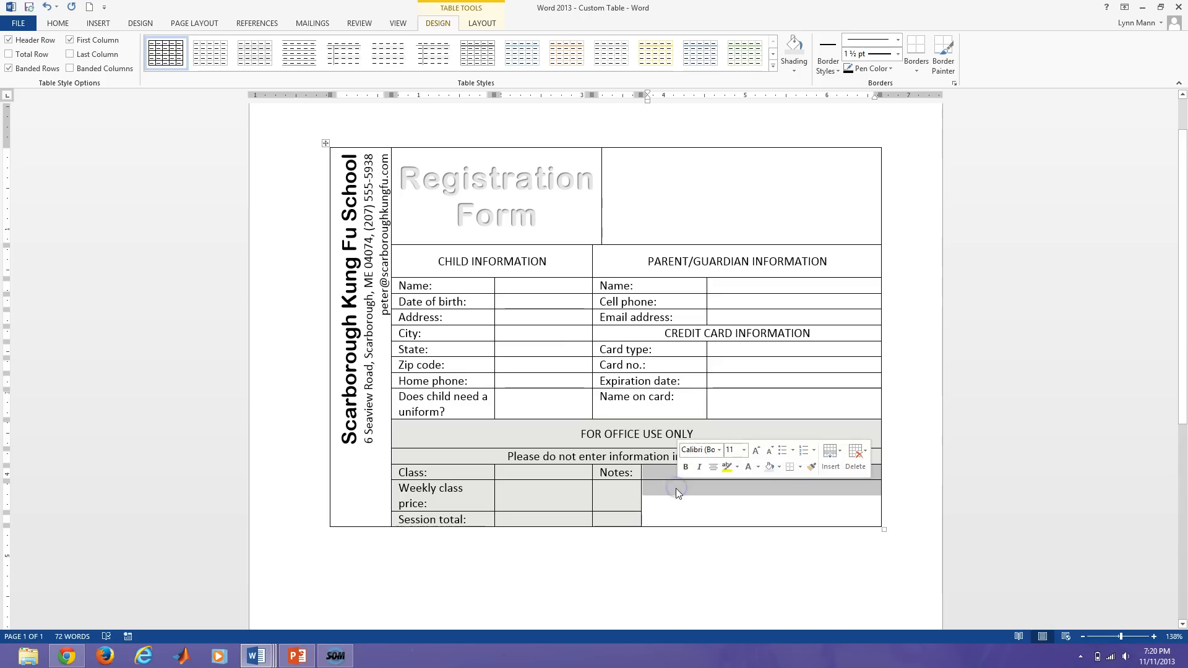
click(794, 48)
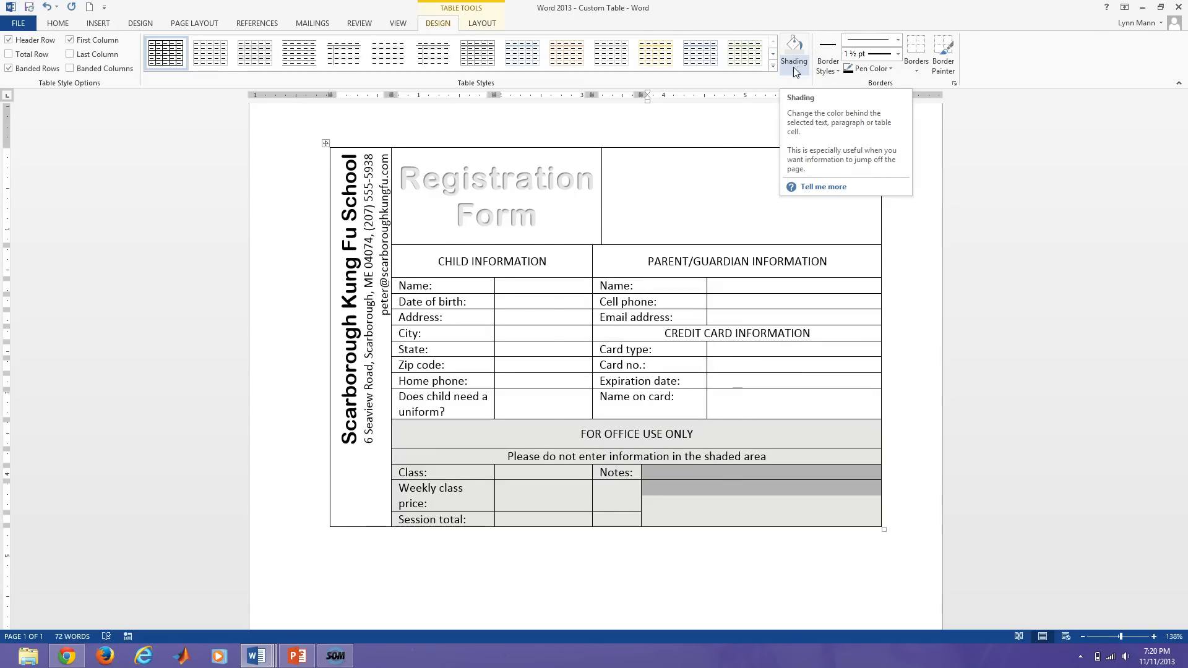
Shade the Registration Form cell light grey, then try a white background behind the title text.
click(520, 221)
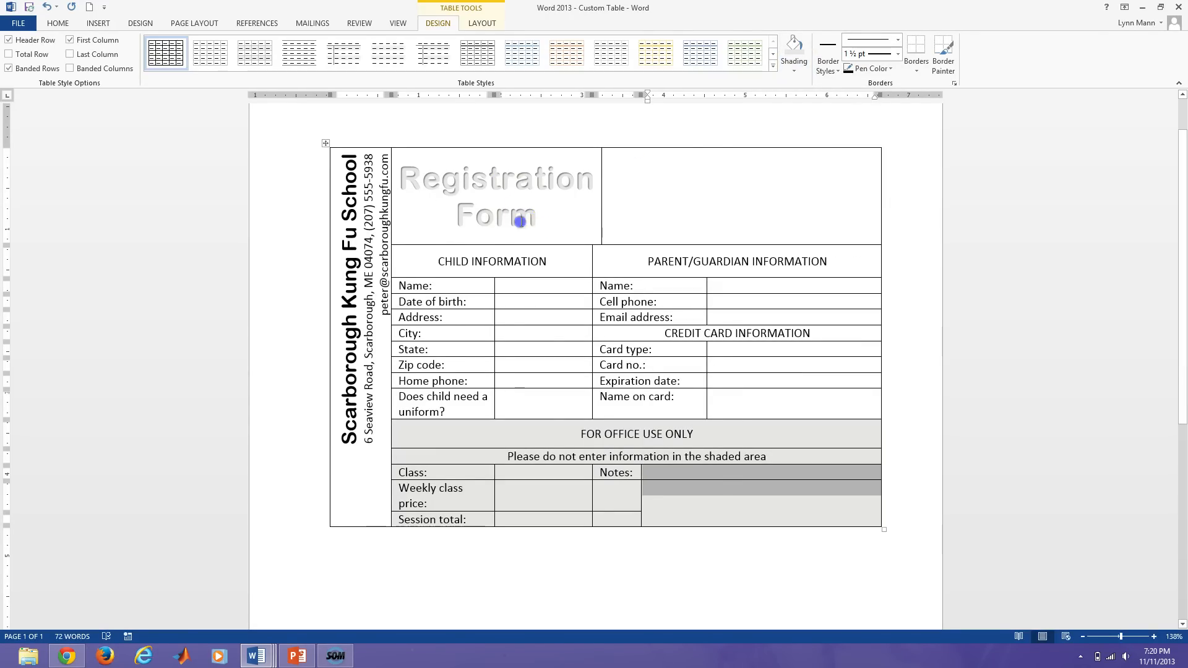
drag(520, 221, 406, 161)
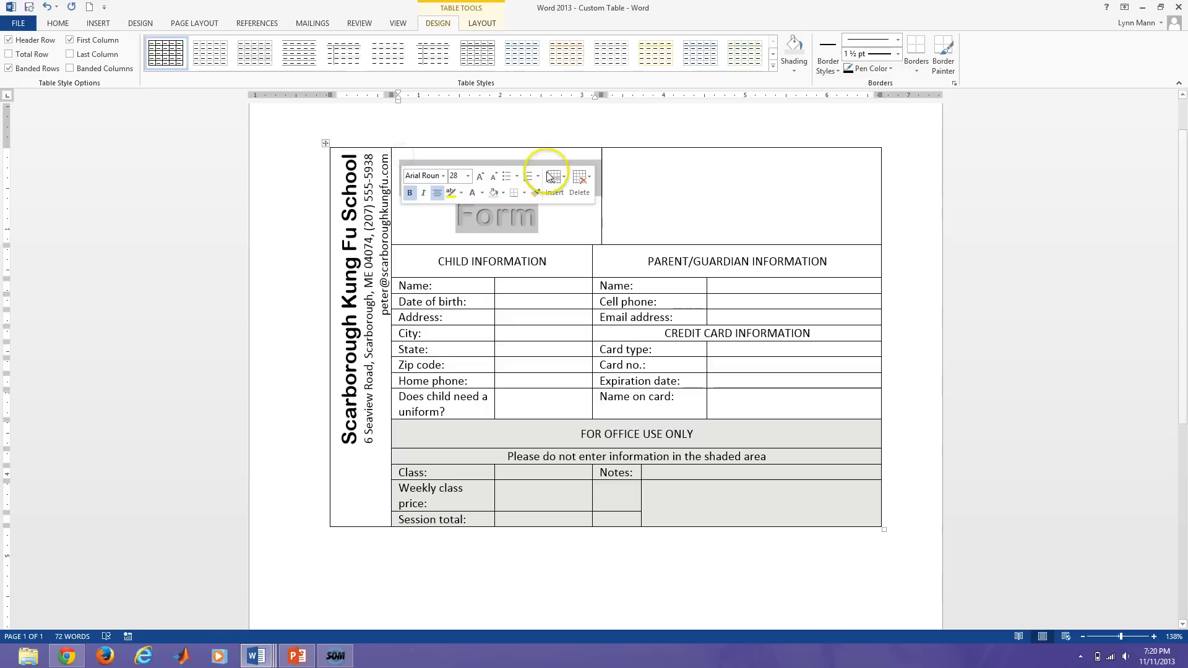
click(798, 55)
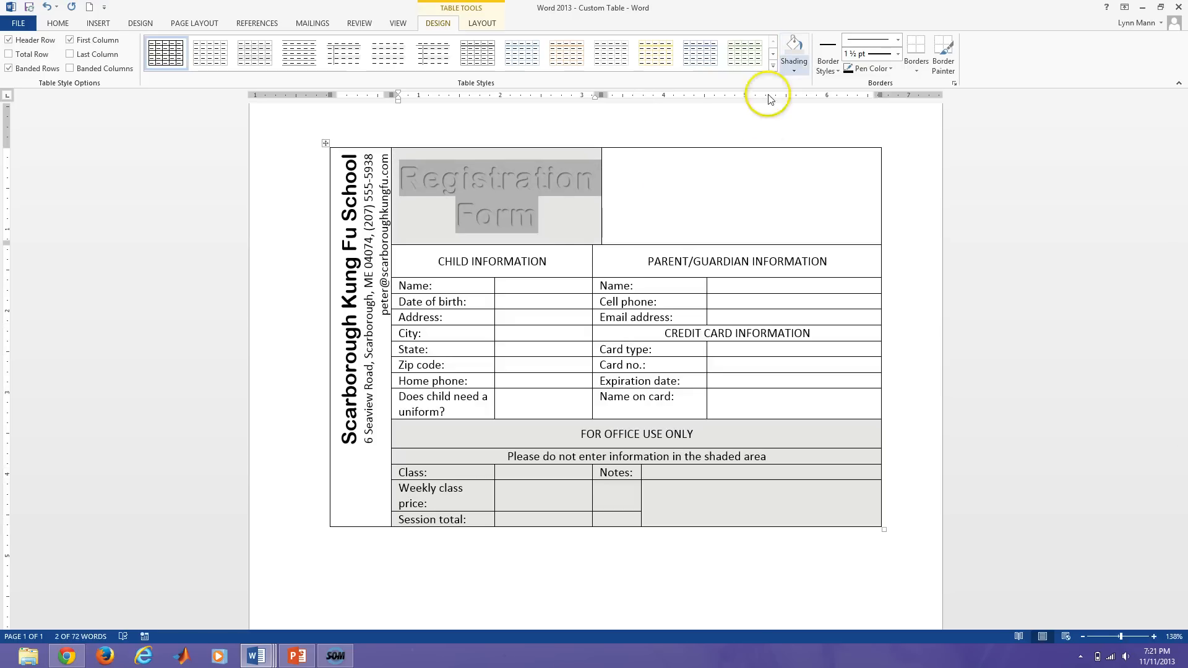
click(549, 227)
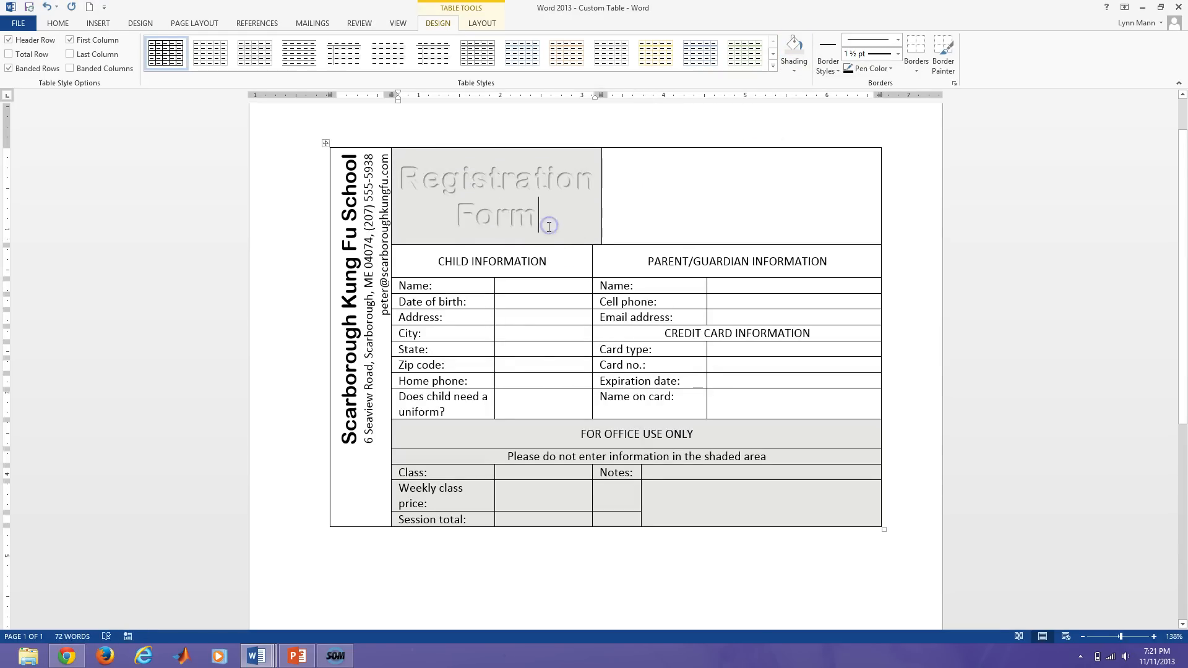
drag(549, 226, 399, 180)
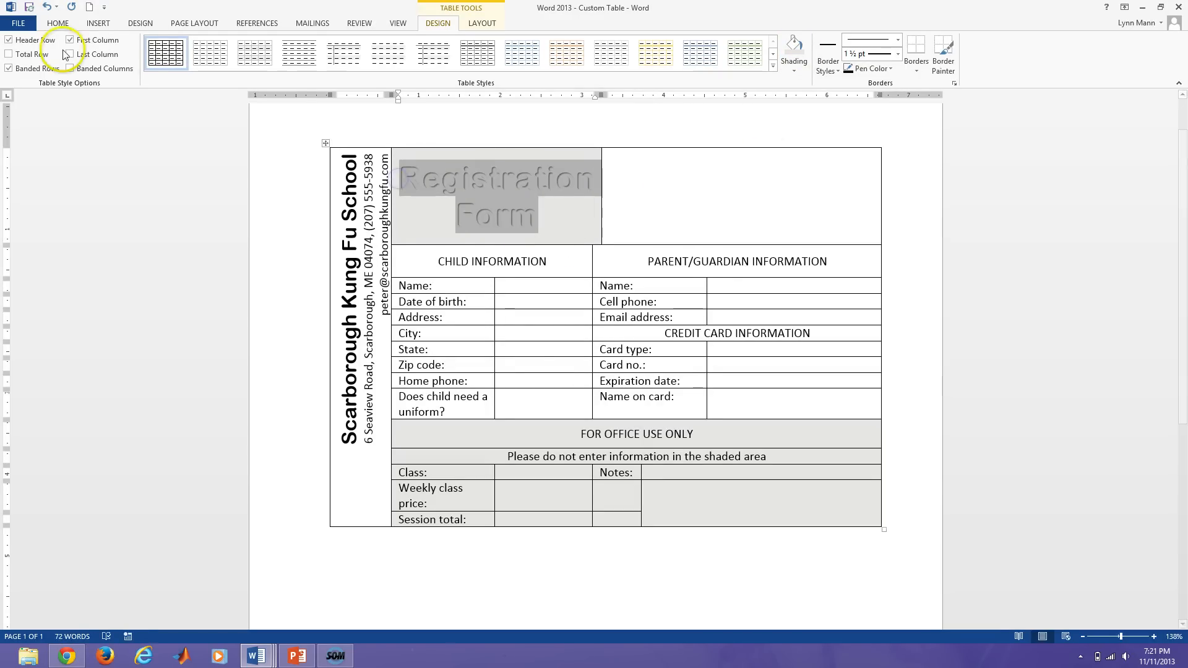
click(59, 23)
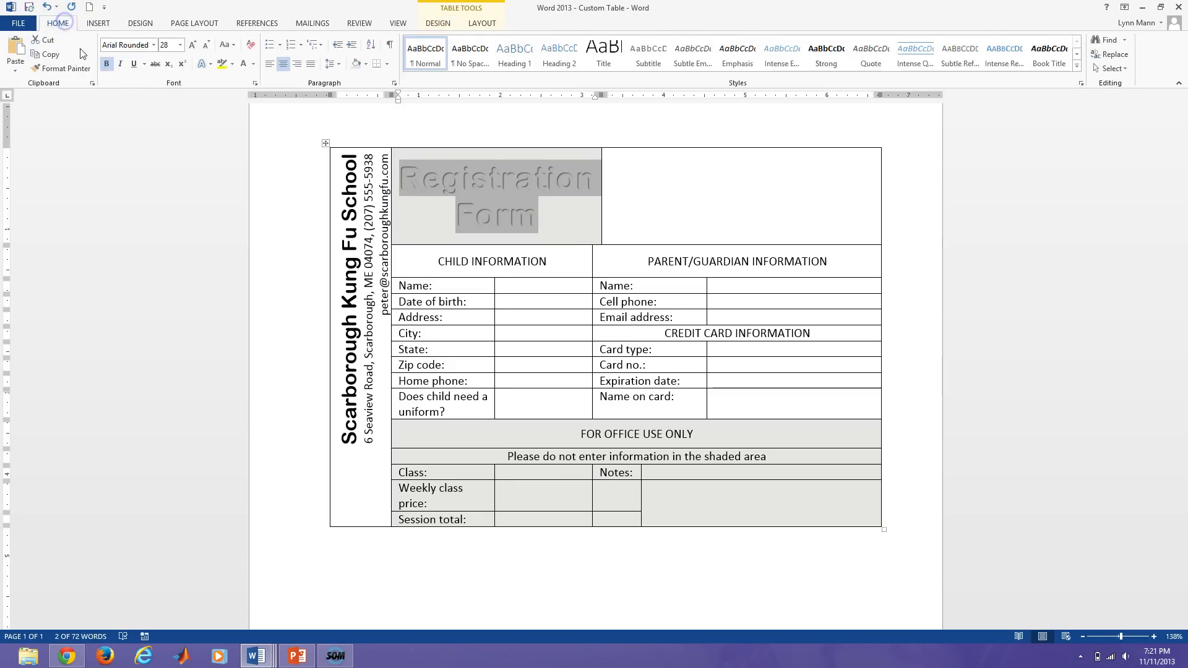
click(367, 65)
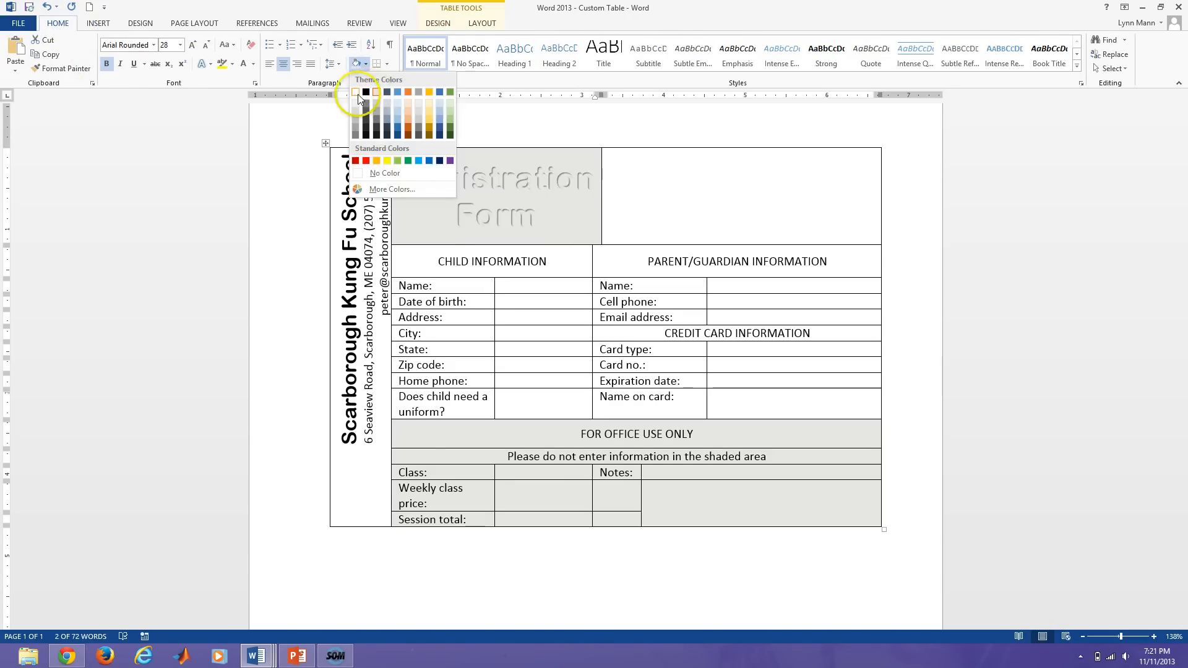
click(357, 94)
click(546, 216)
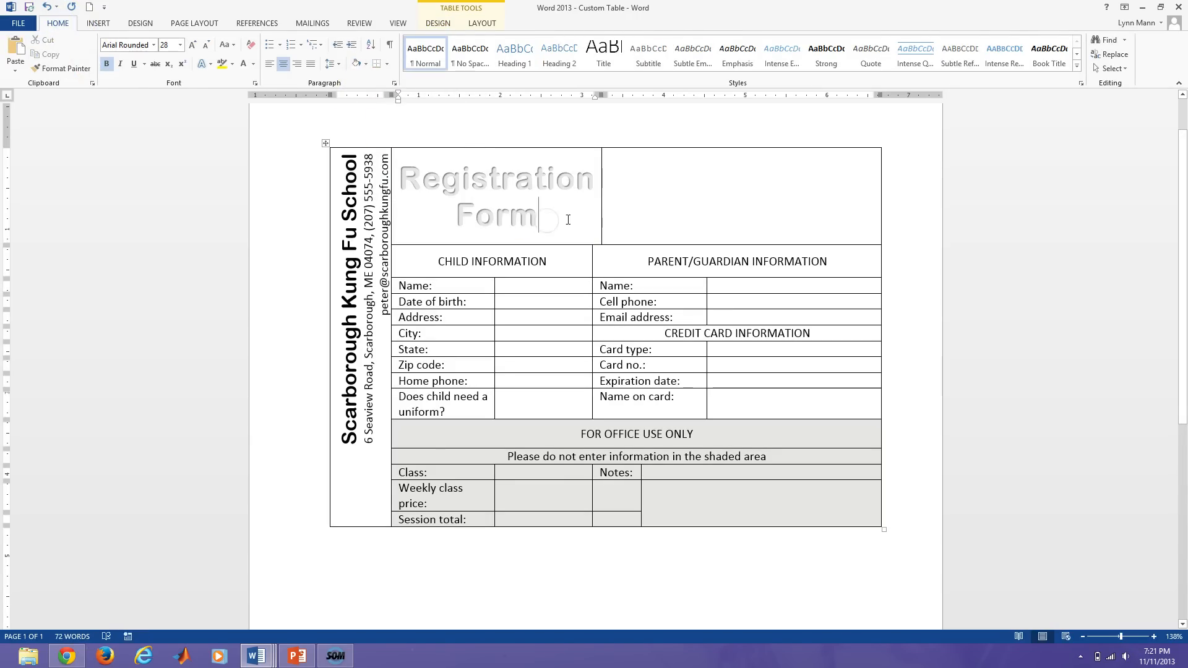
Reapply light grey shading behind the Registration Form title and change its text colour.
click(367, 65)
click(357, 107)
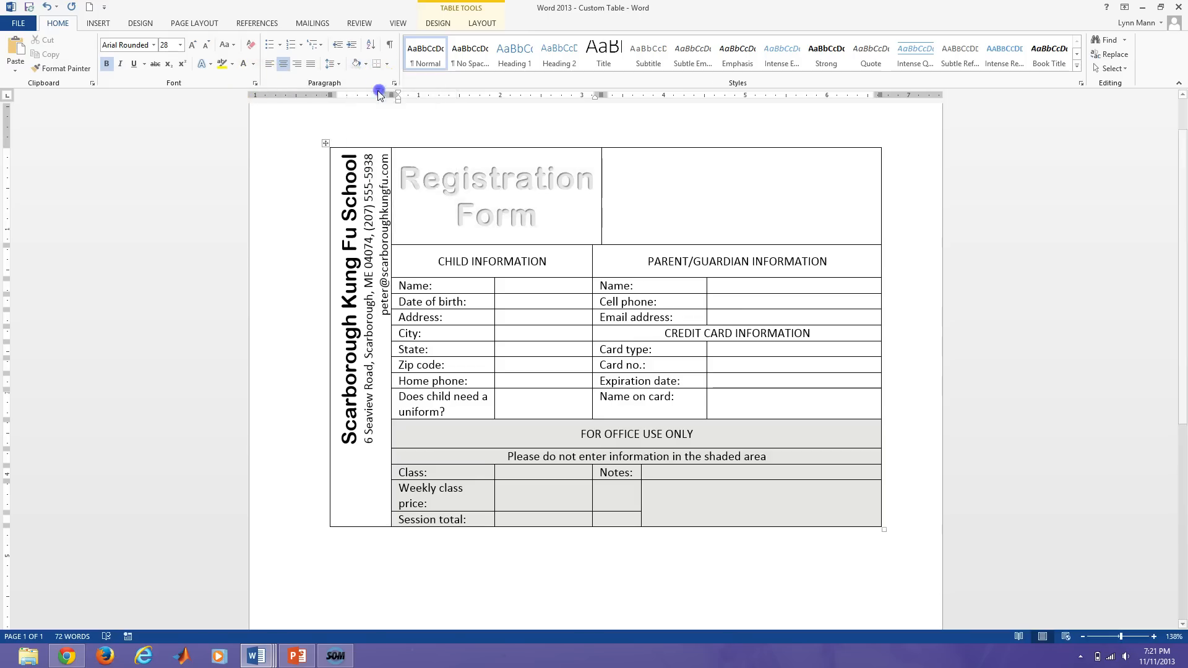
click(254, 66)
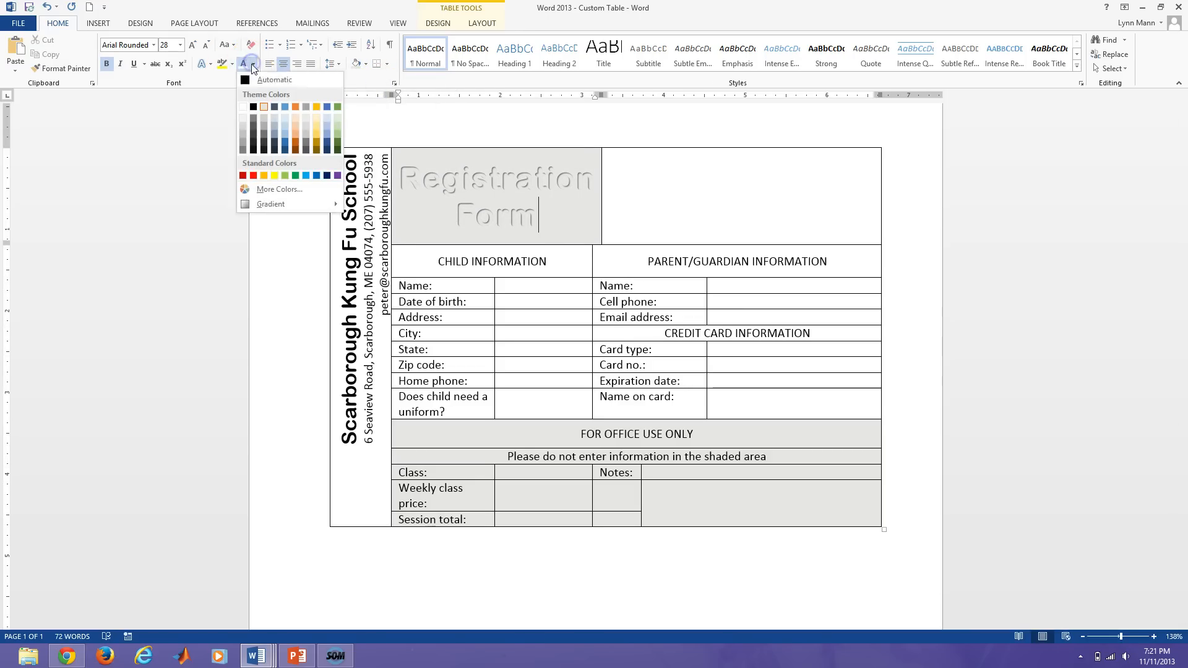
click(240, 106)
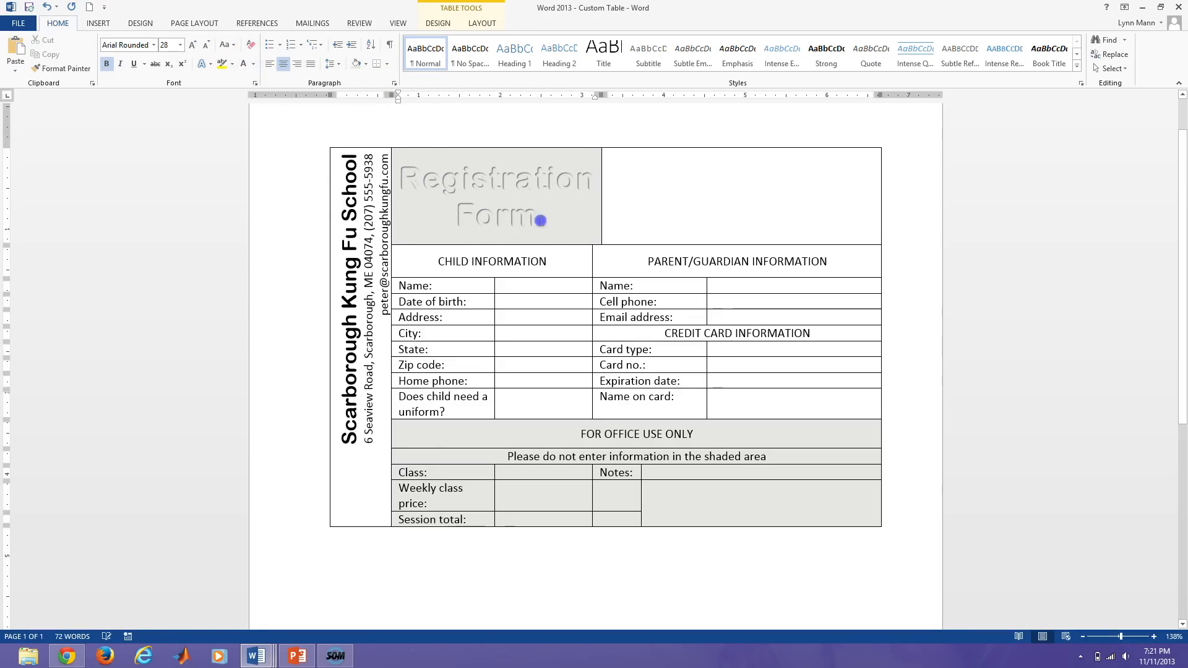
drag(537, 219, 400, 176)
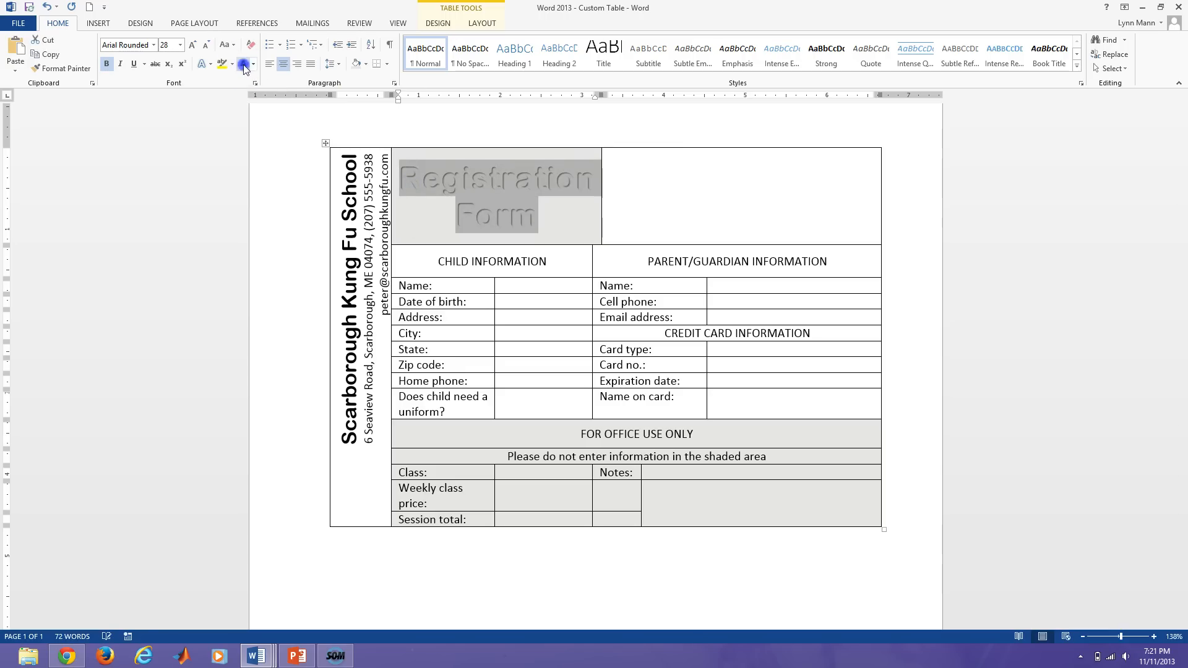
click(681, 213)
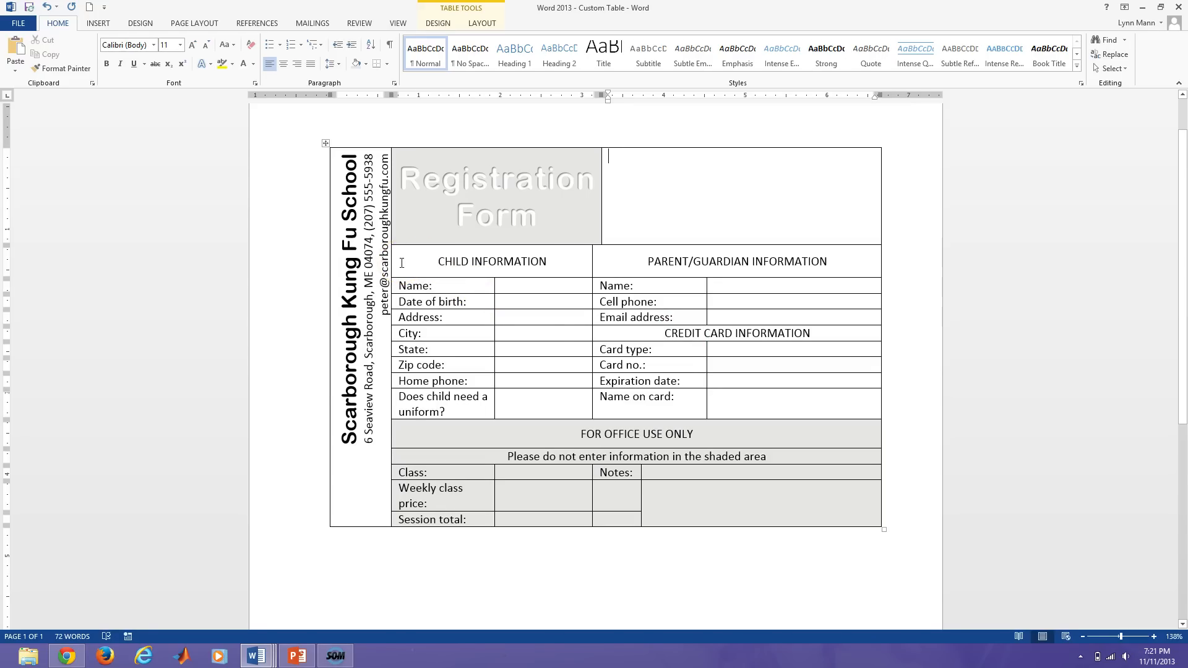
Shade the child/parent header row and the CREDIT CARD INFORMATION row black.
drag(401, 262, 694, 262)
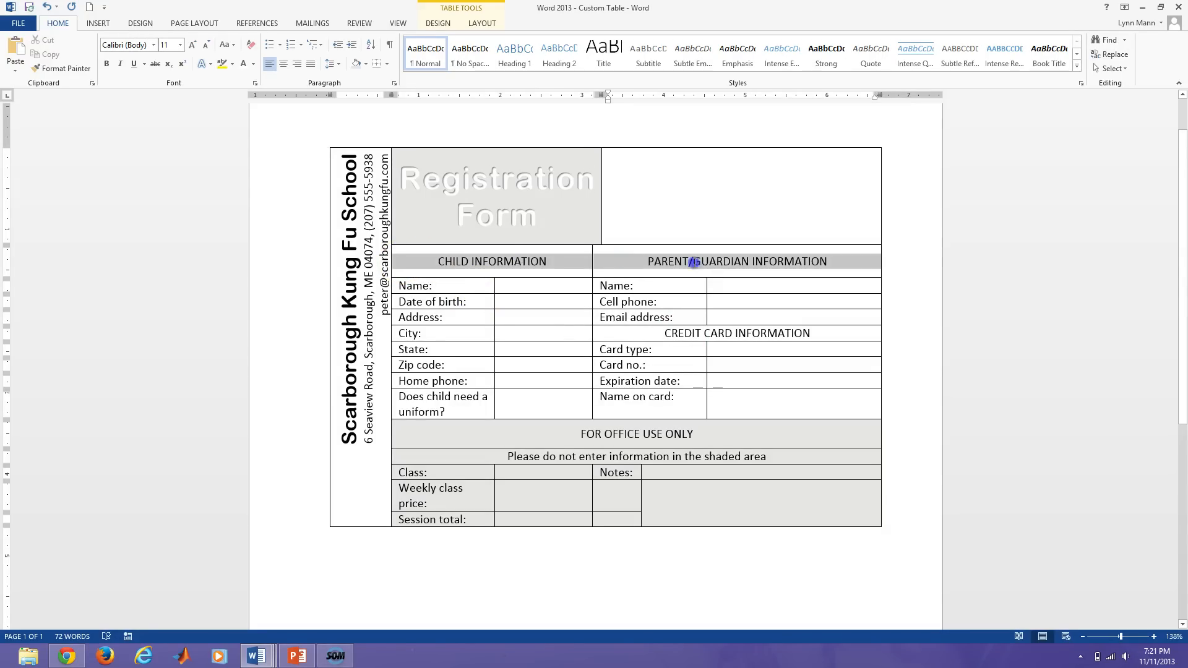
click(443, 25)
click(795, 70)
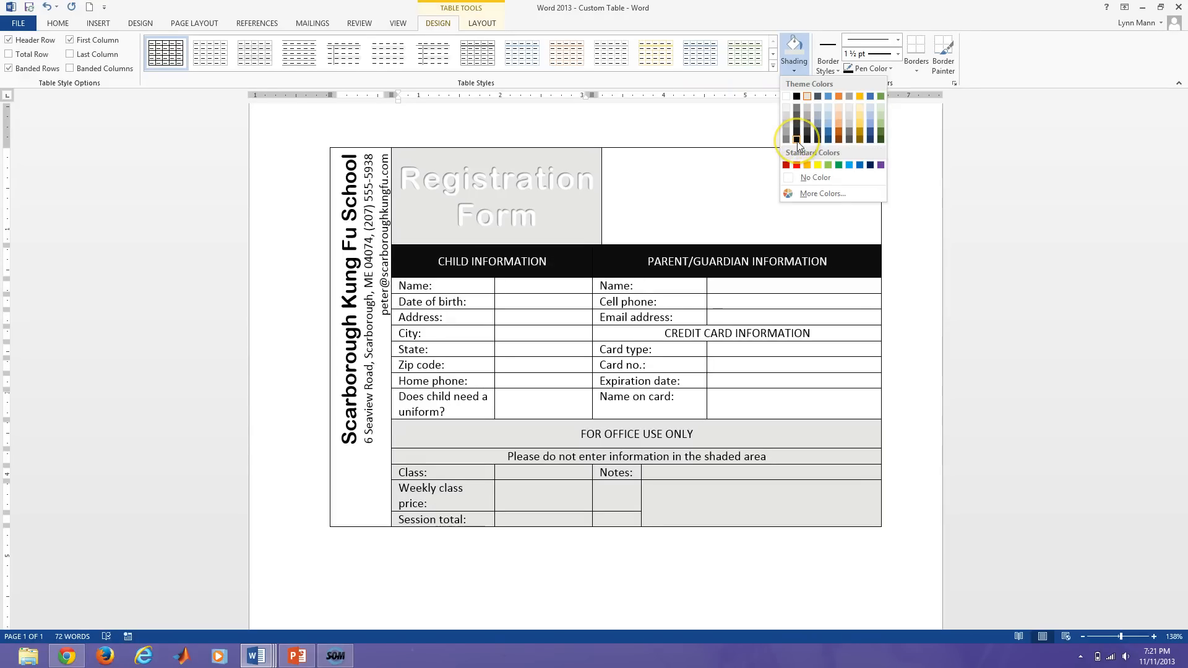
click(798, 137)
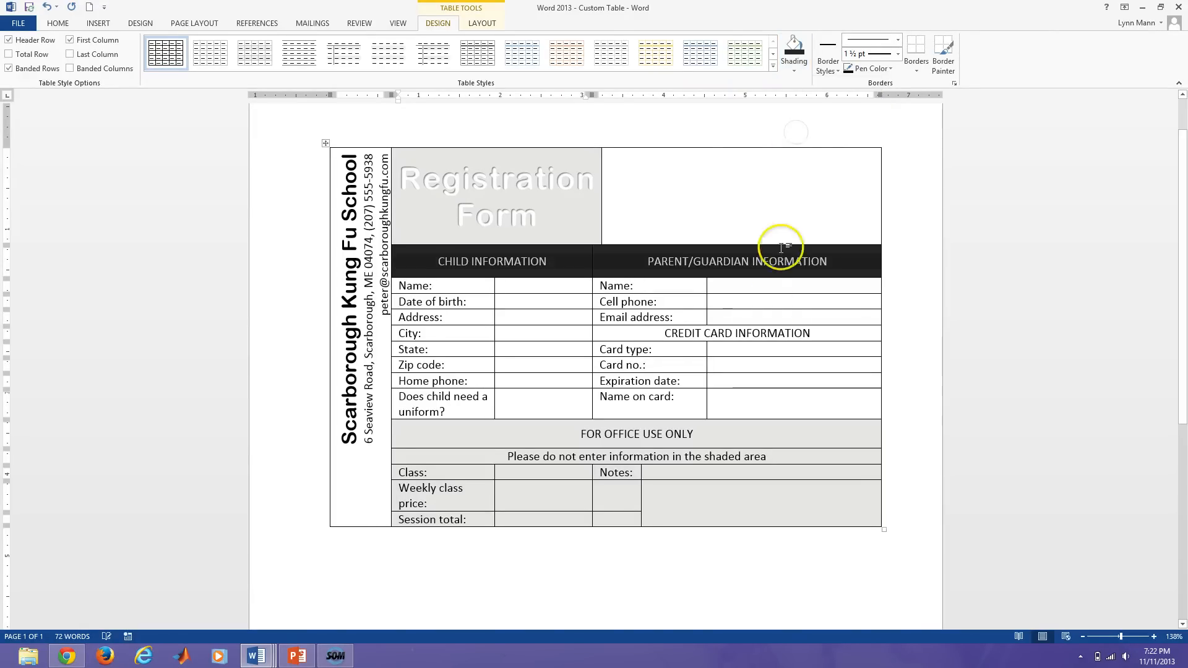
drag(637, 332, 809, 333)
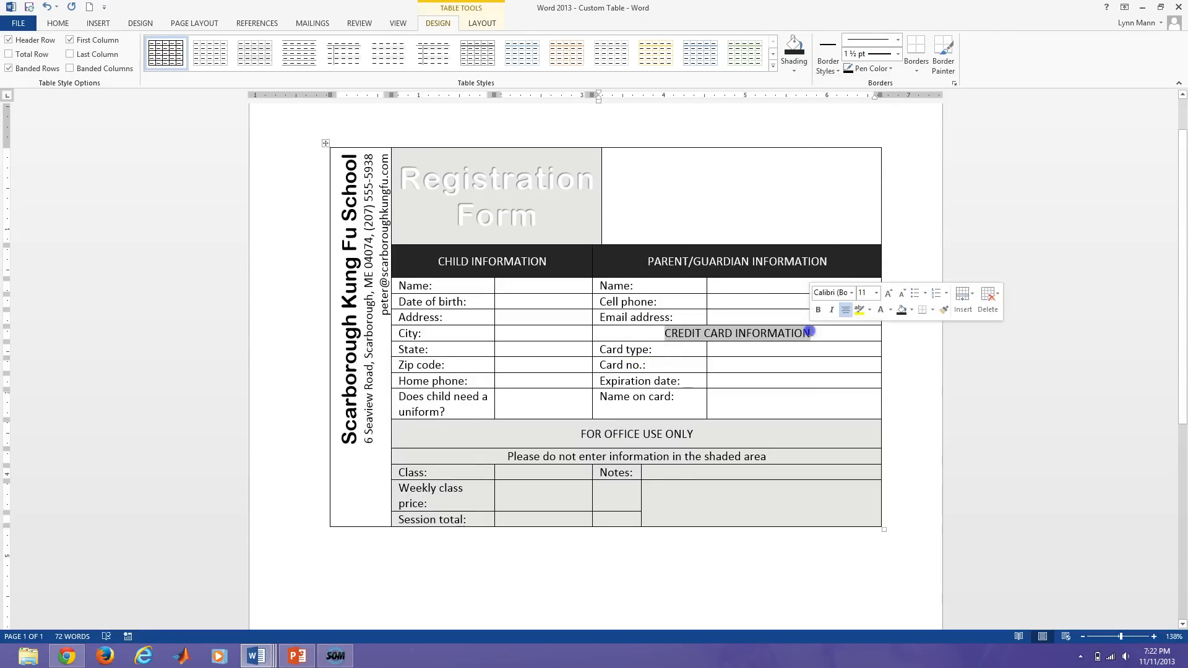
click(794, 46)
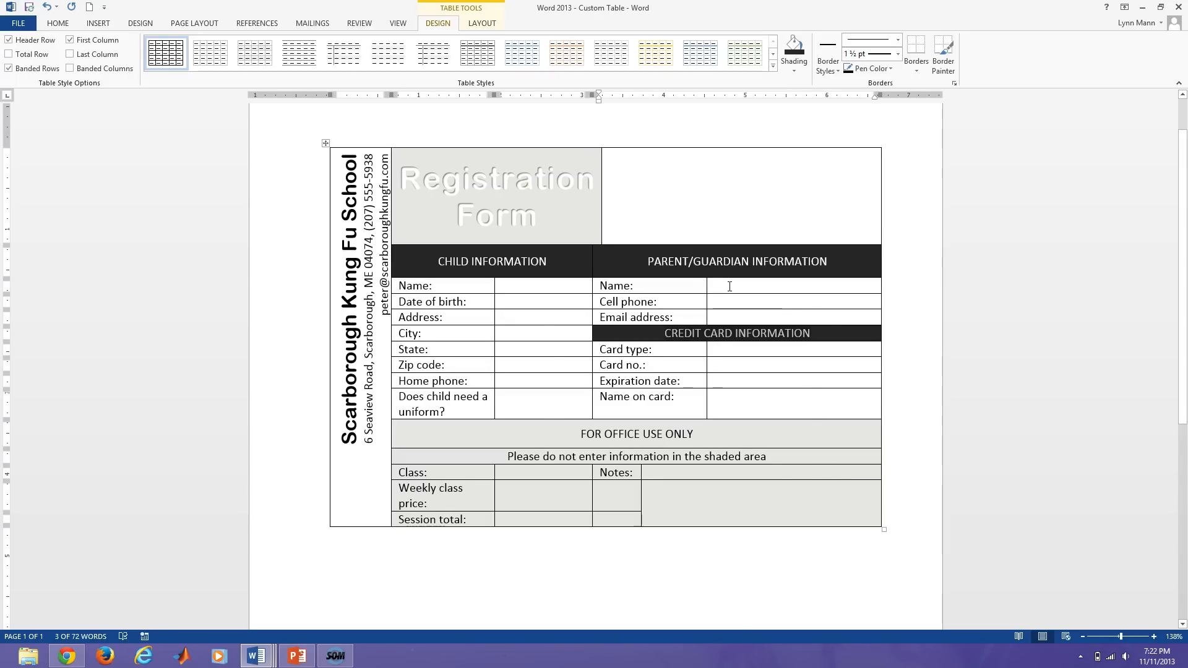
click(528, 344)
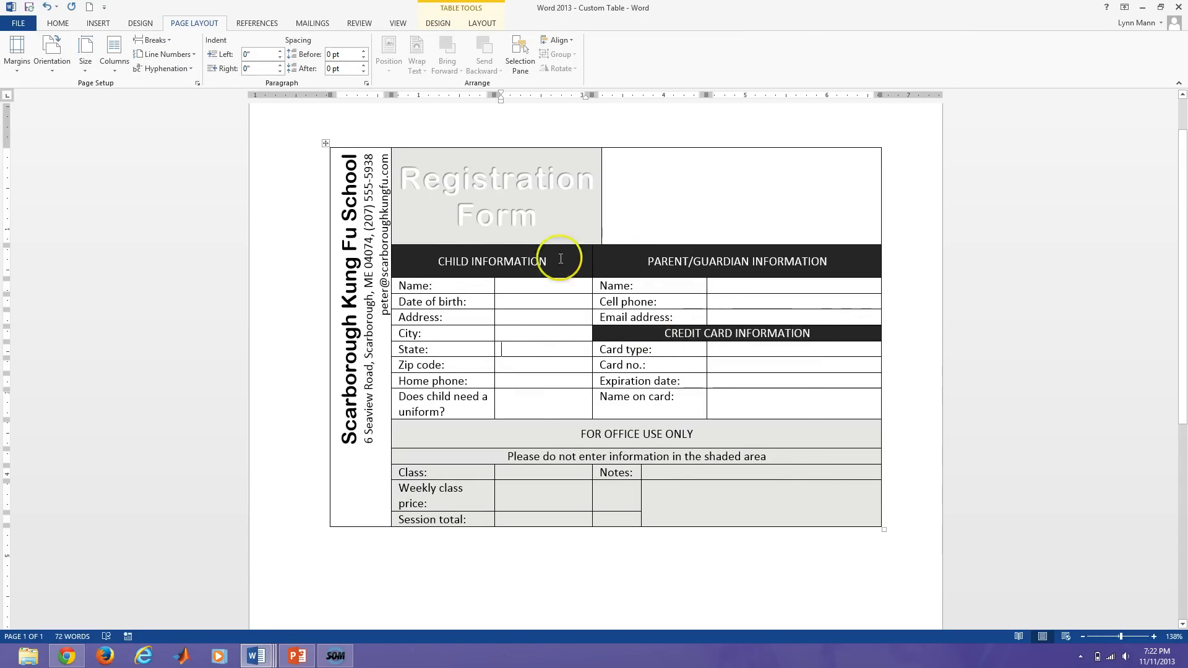
Make the text in the header row and the CREDIT CARD INFORMATION row white.
drag(416, 265, 739, 265)
drag(828, 261, 829, 262)
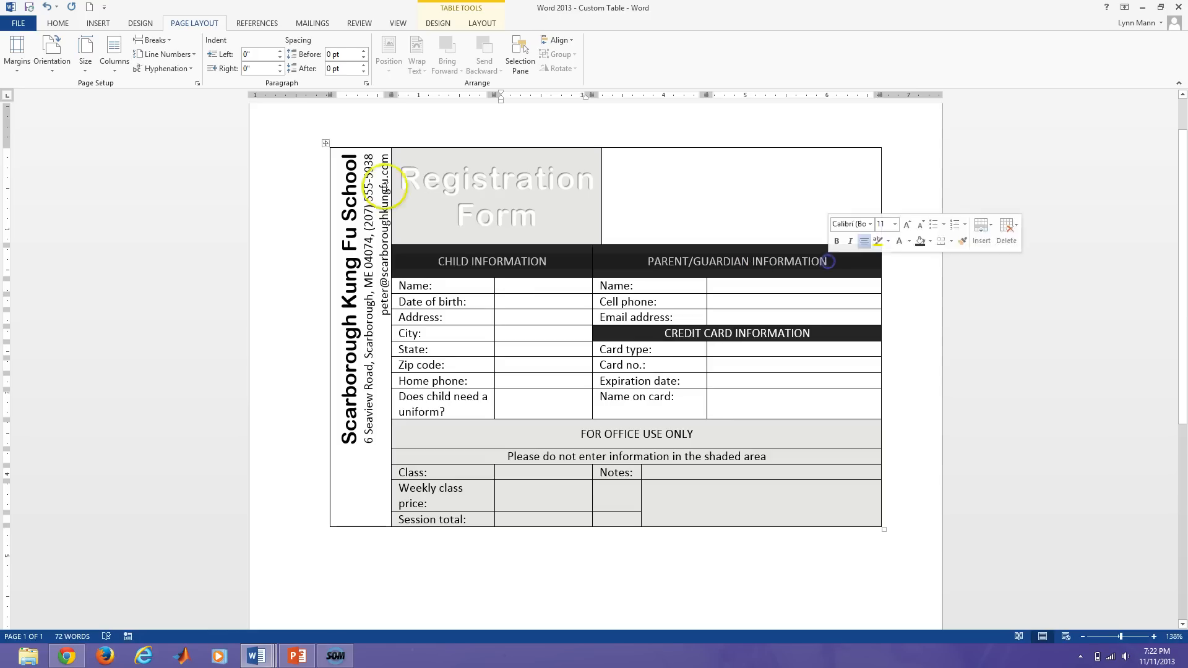
click(58, 23)
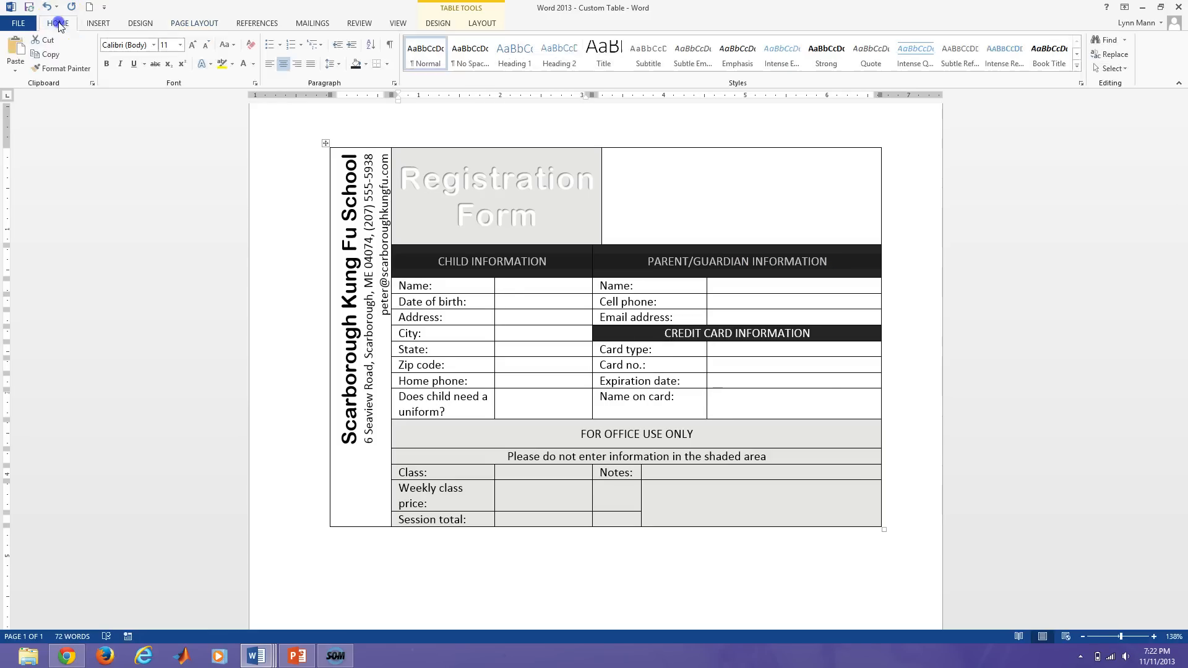
click(244, 68)
click(668, 332)
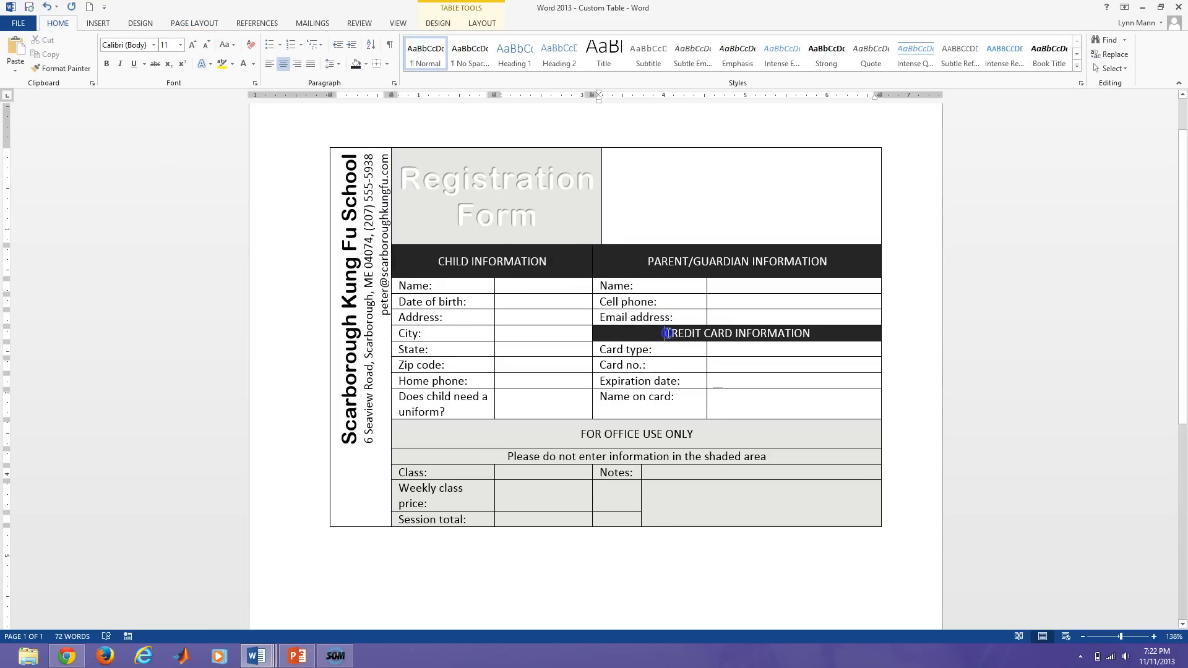
drag(828, 334, 828, 334)
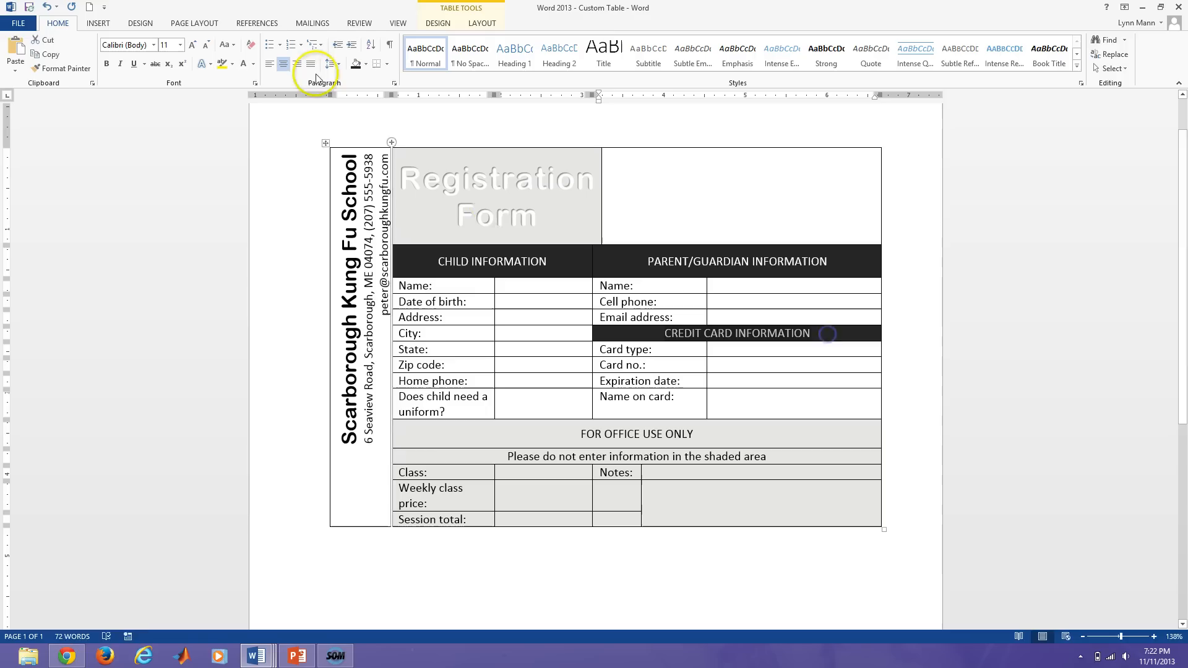
click(243, 64)
click(635, 349)
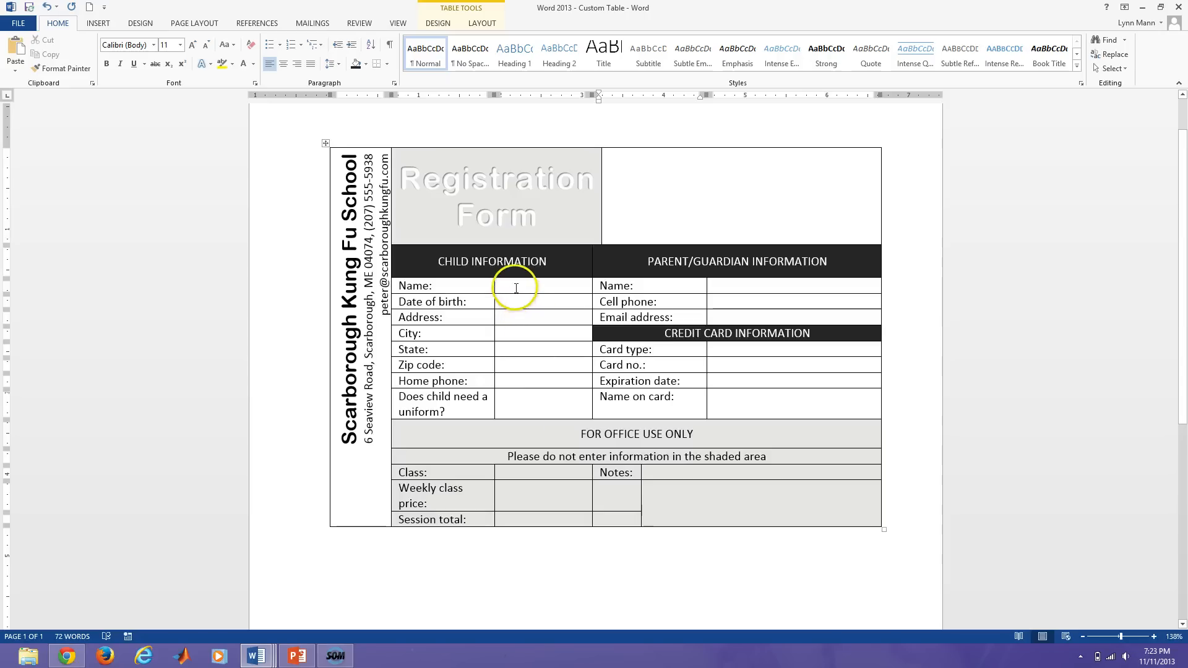
Select the Child Information answer cells (Name to uniform) and bring up their Borders and Shading settings.
drag(520, 267, 533, 413)
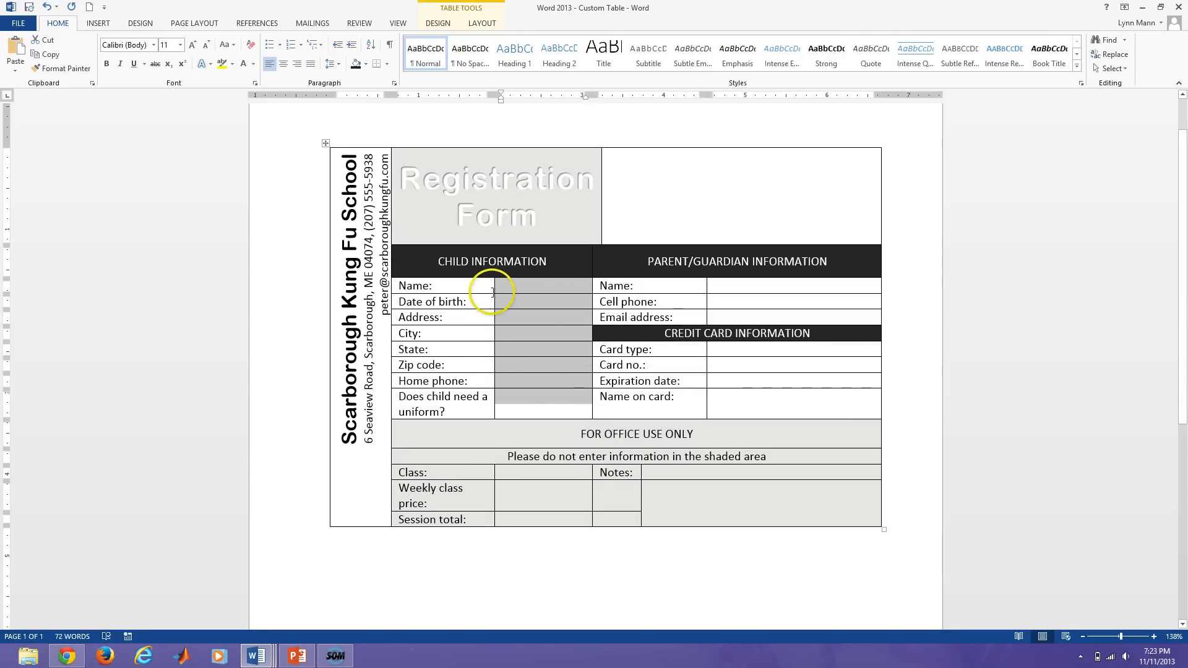
click(484, 25)
click(447, 24)
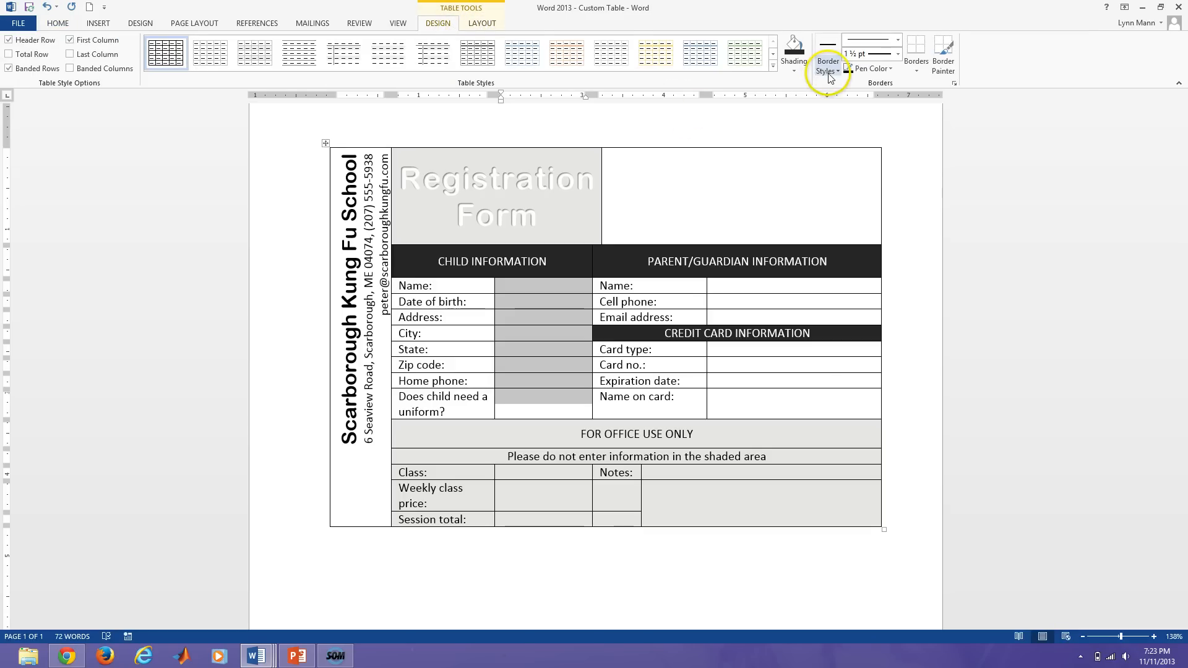
click(918, 71)
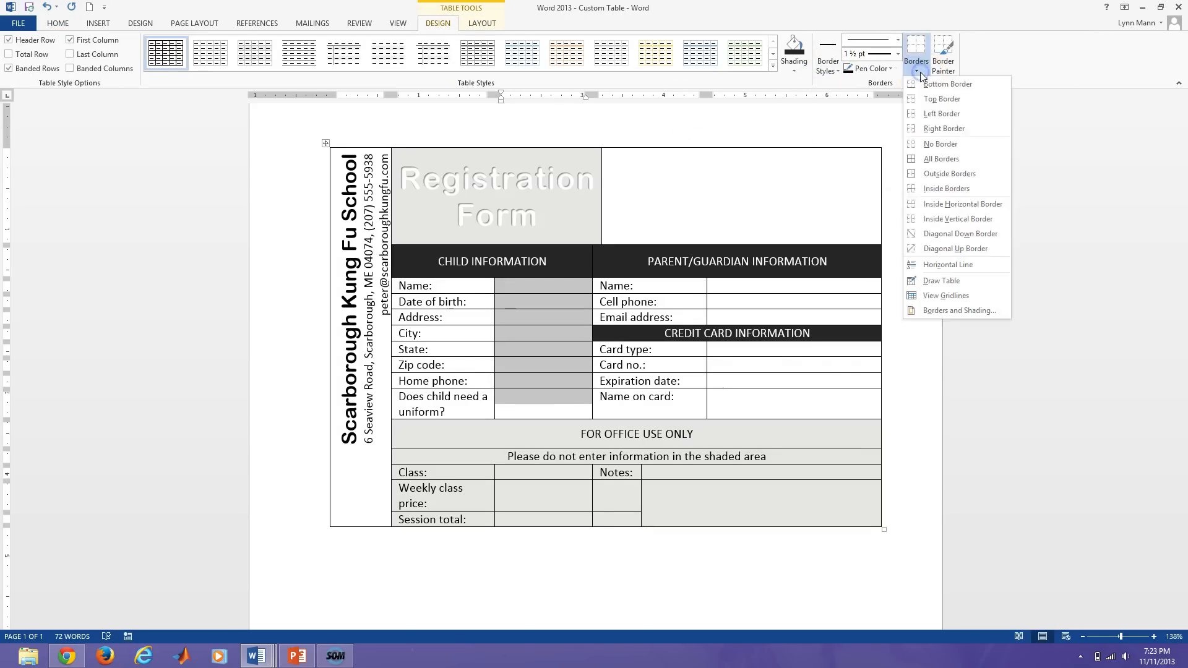
click(923, 89)
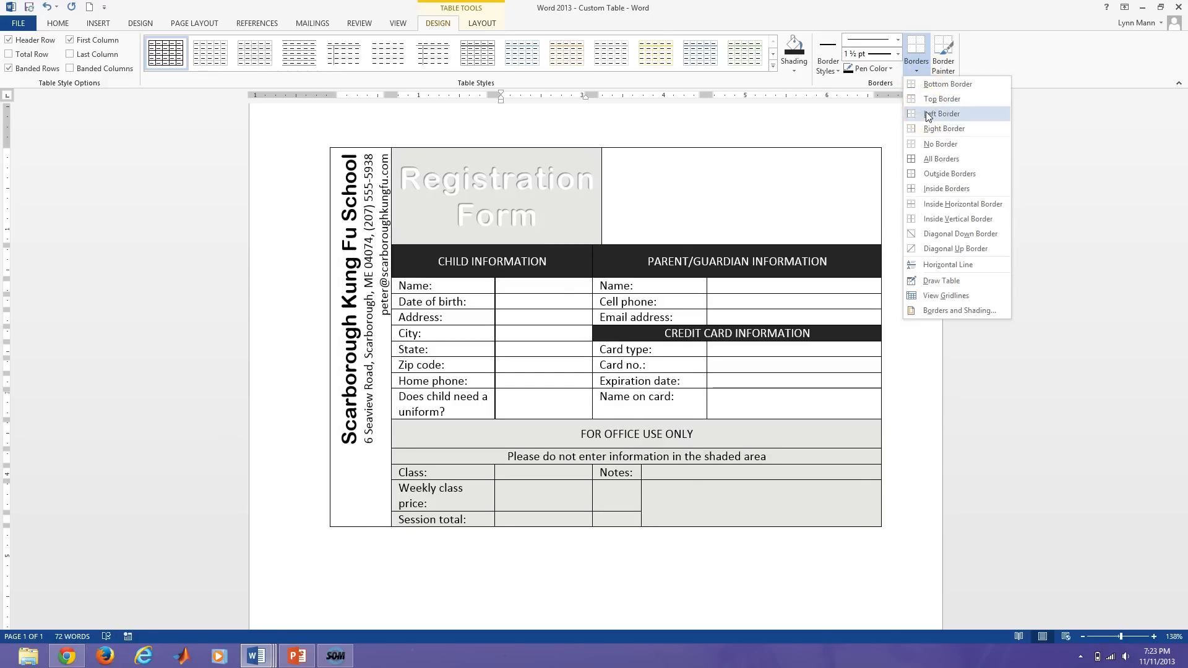
click(833, 73)
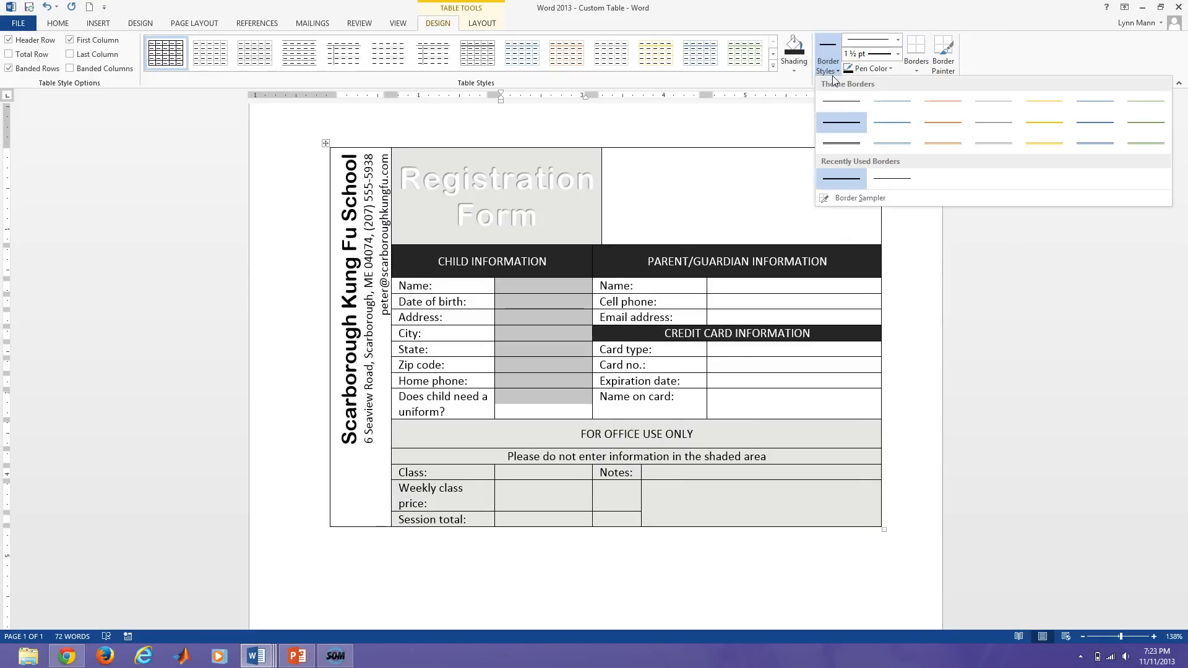
click(916, 67)
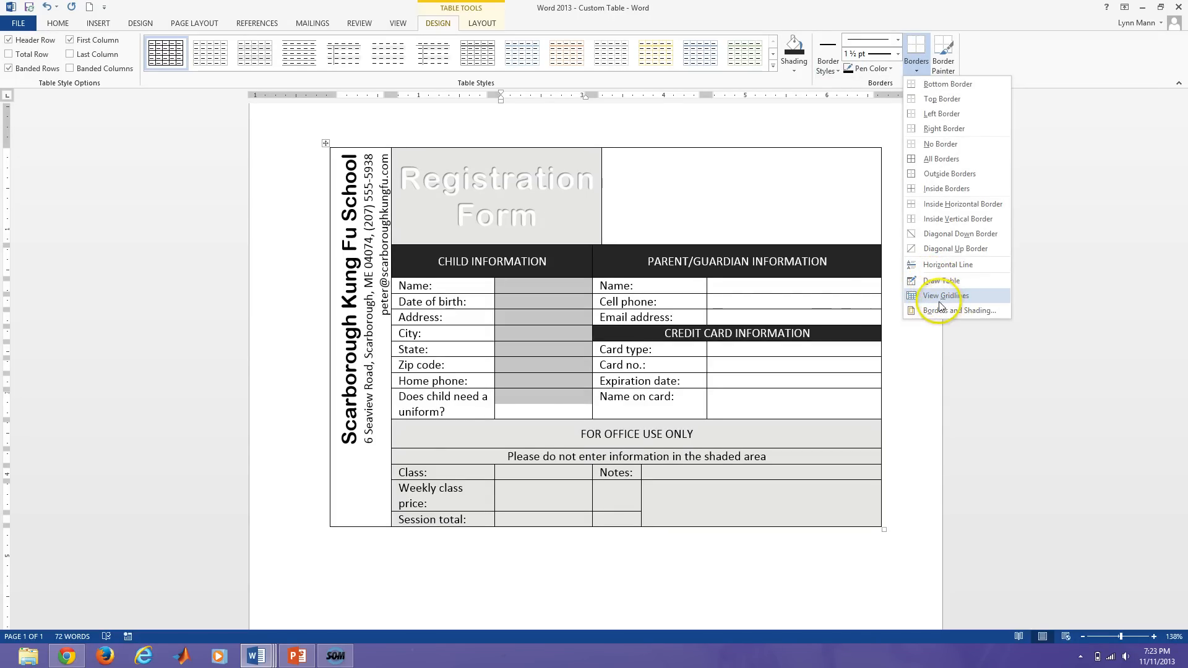
click(939, 302)
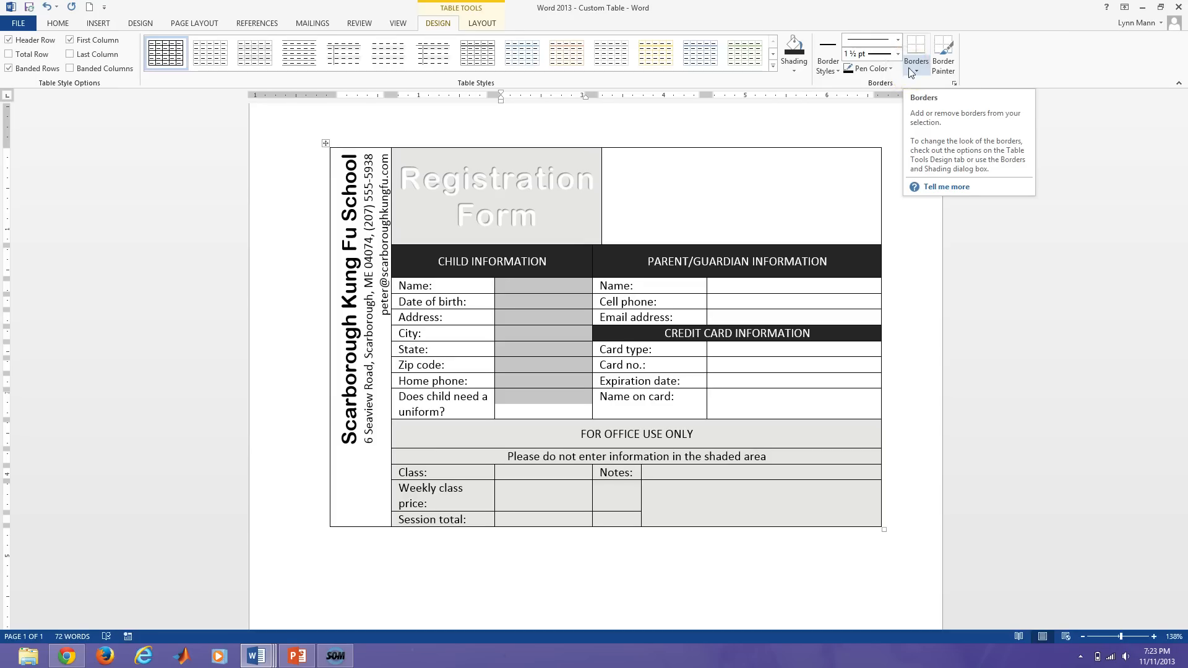
click(921, 67)
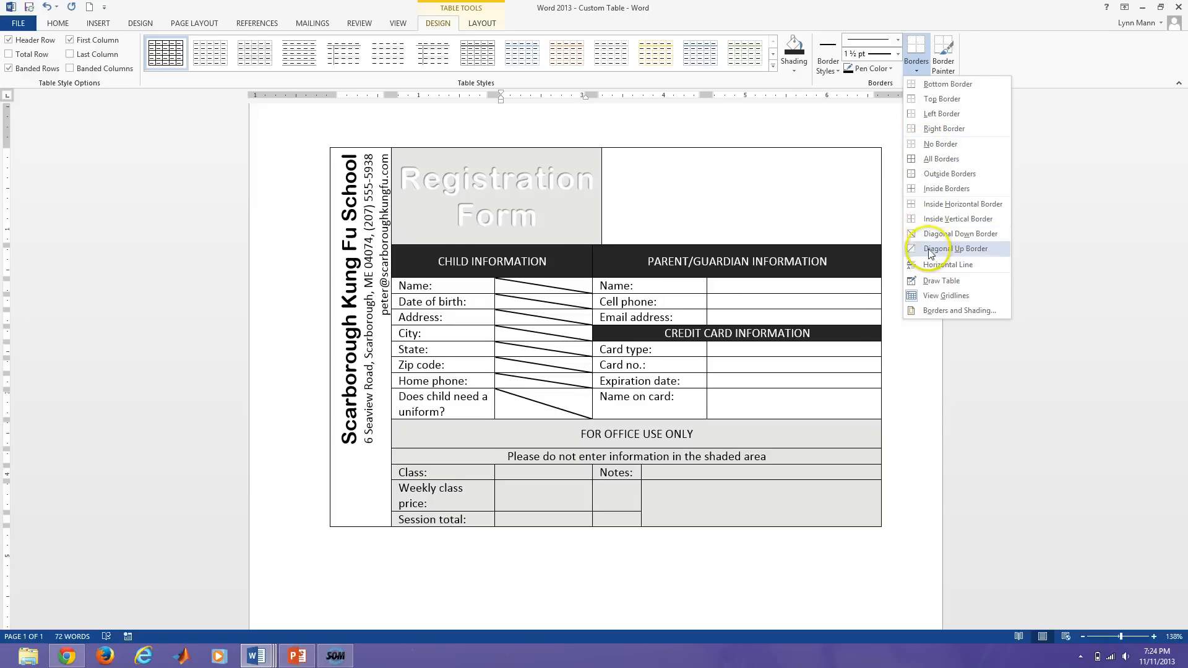
click(942, 310)
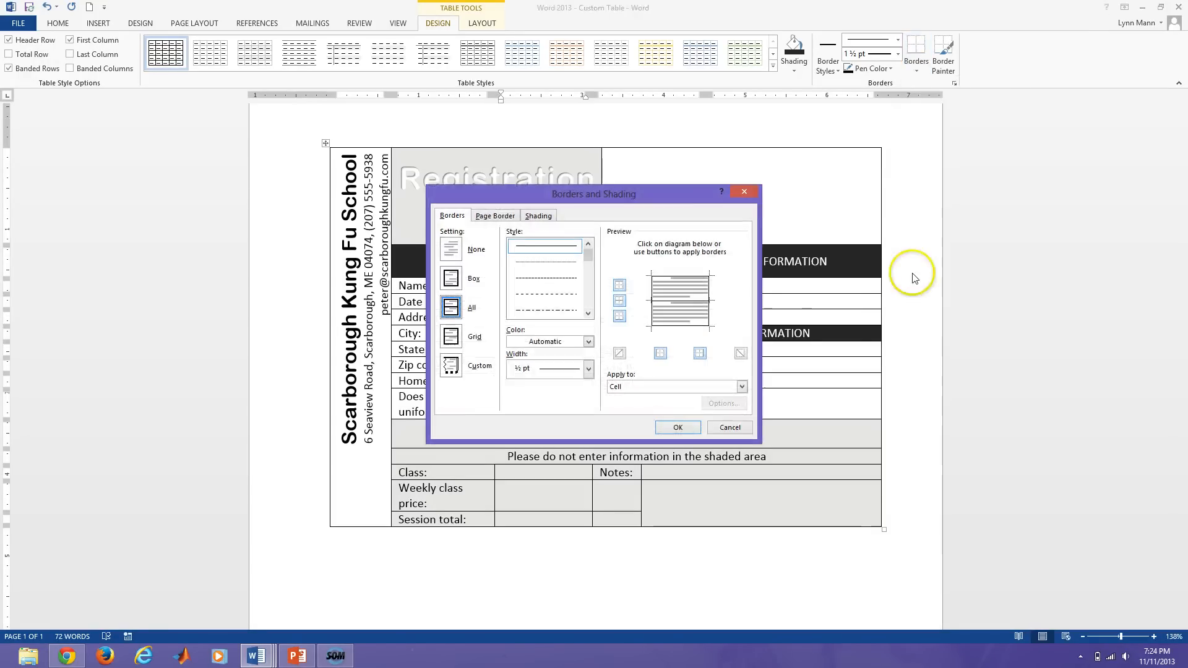
Remove the left divider border from the selected Child Information answer cells.
drag(577, 196, 811, 109)
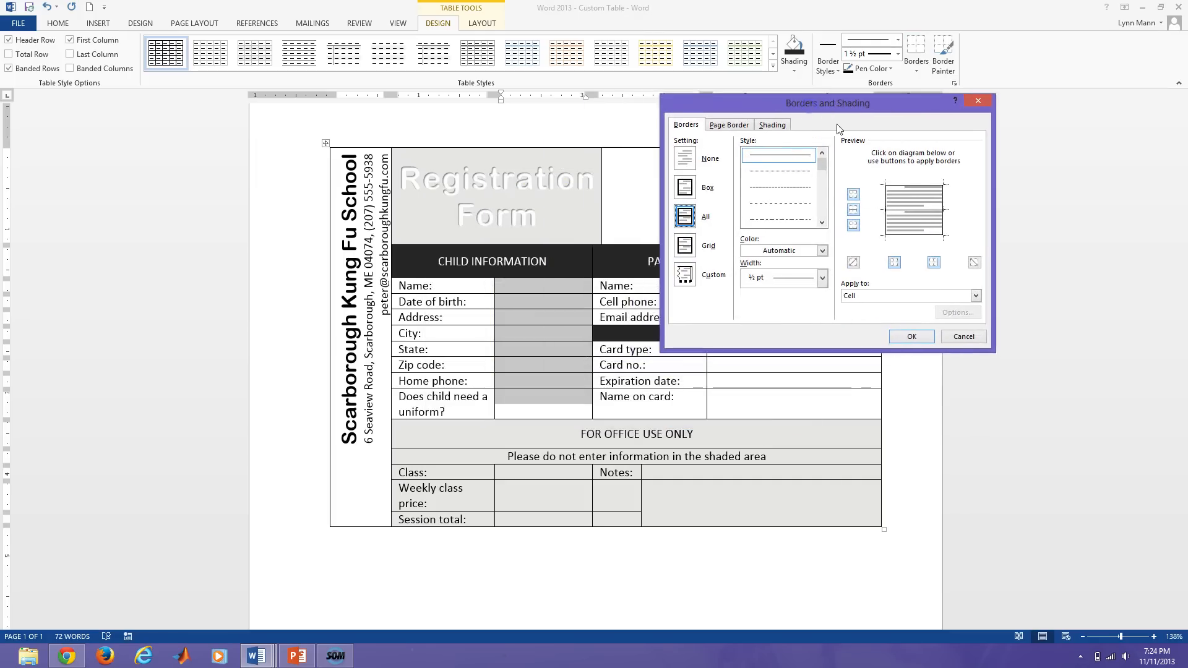
click(890, 207)
click(885, 204)
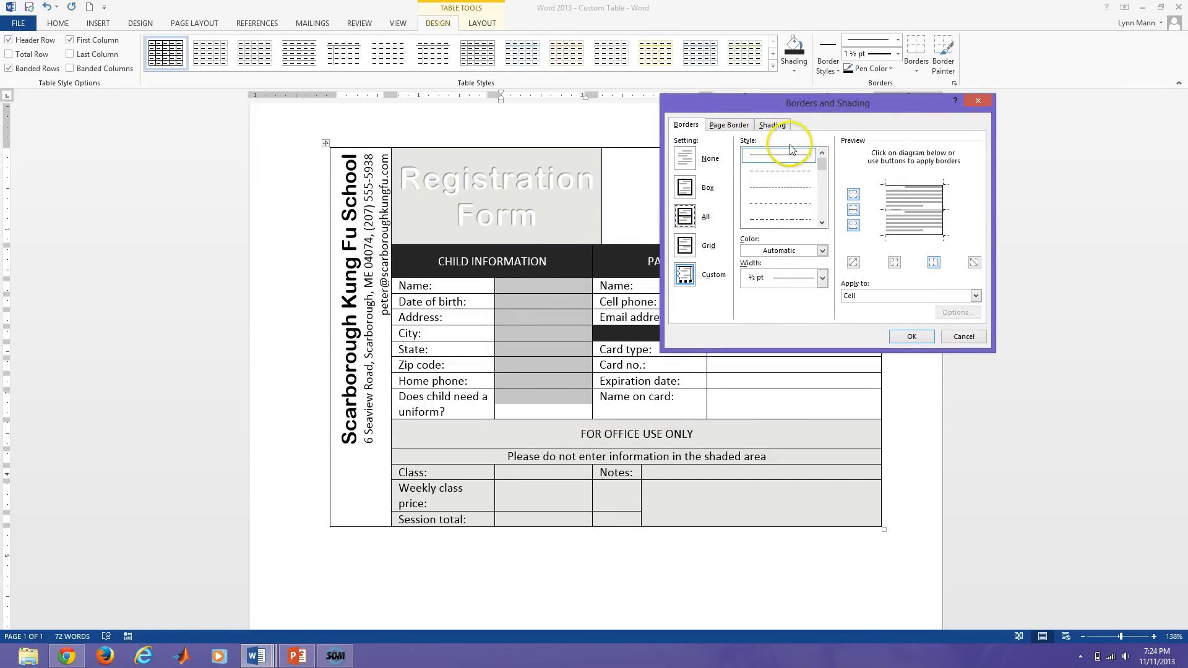
click(912, 338)
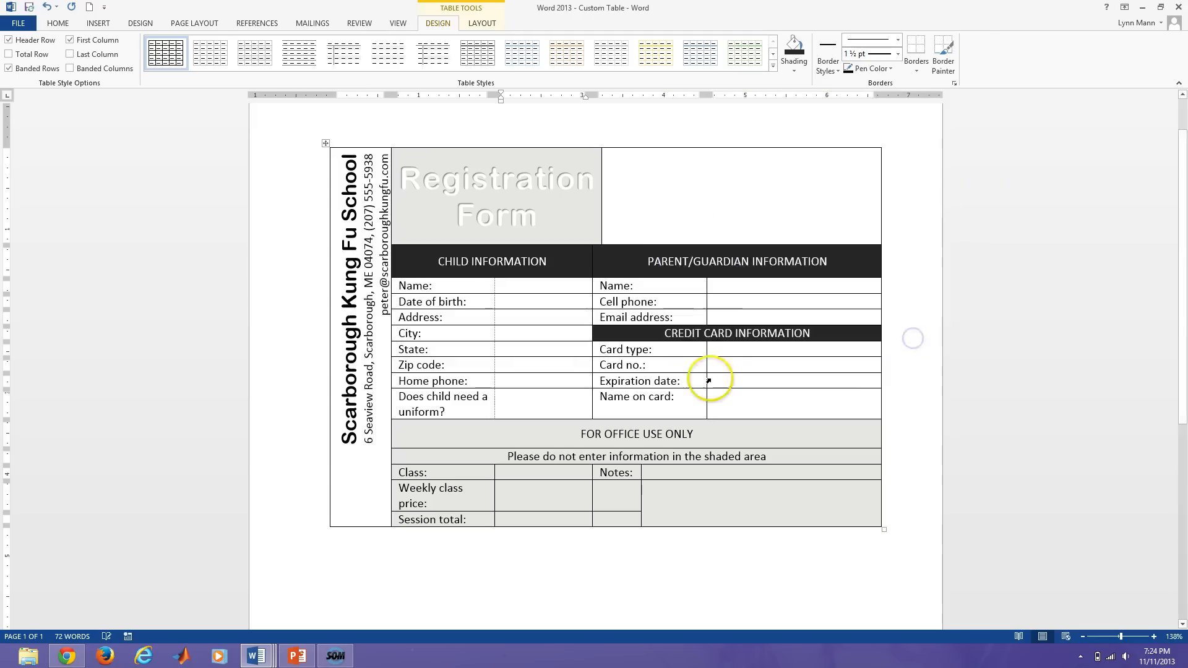
Hide the inside divider for the parent Name, Cell phone and Email entry cells.
drag(730, 288, 733, 316)
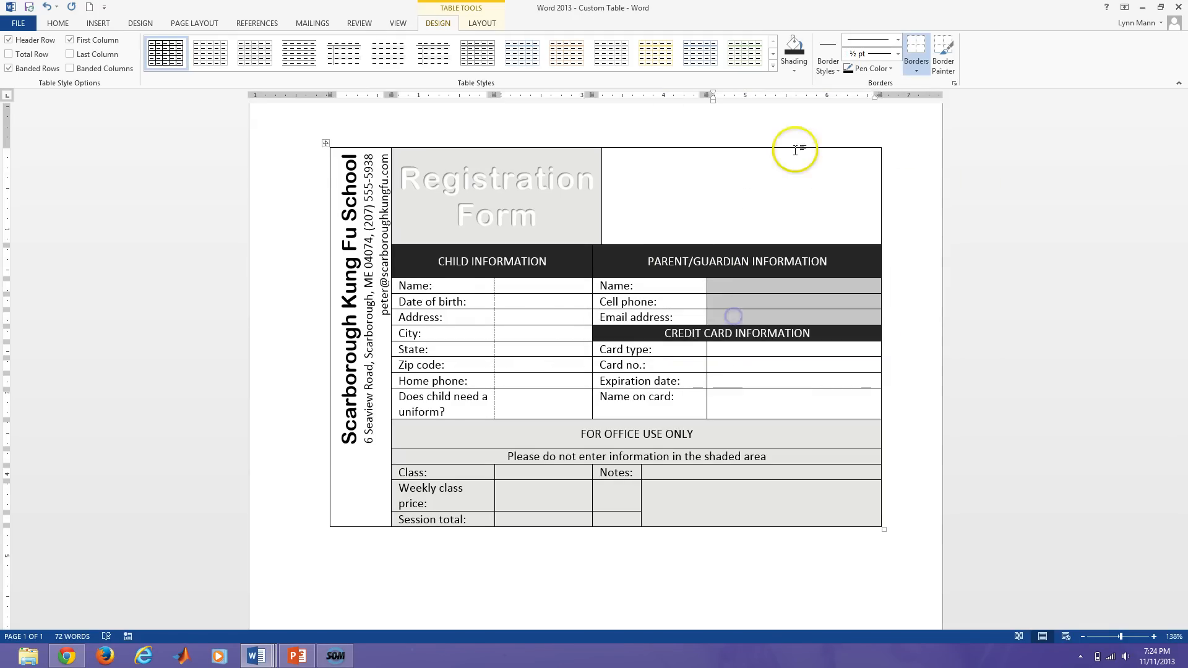
click(917, 62)
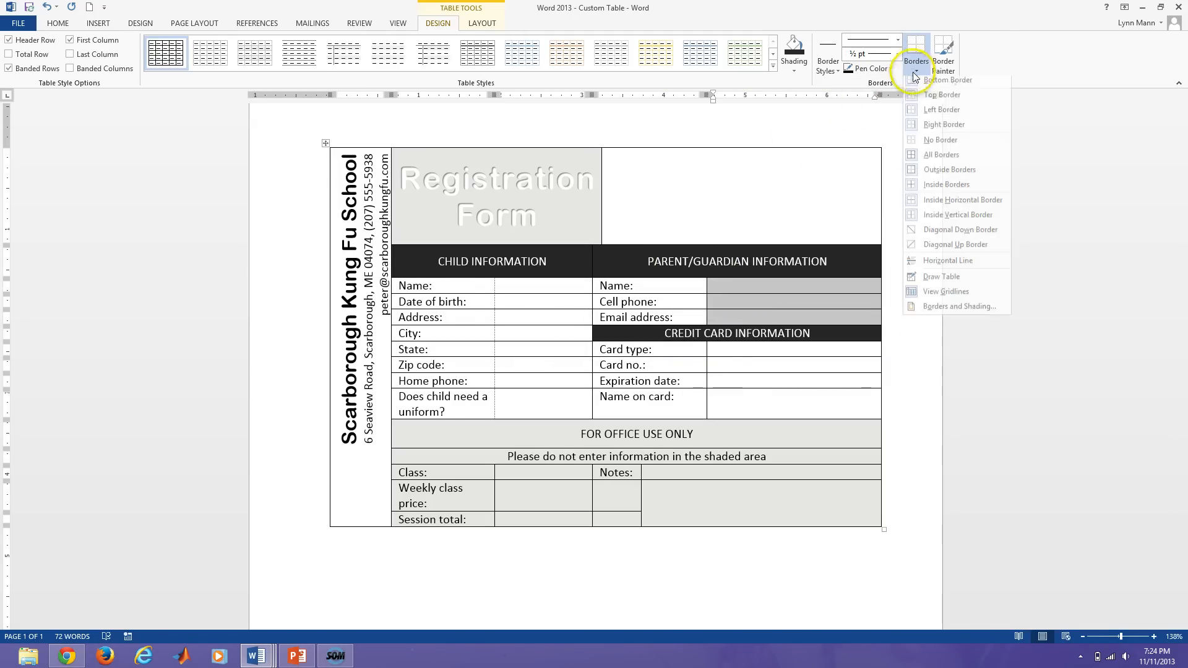
click(960, 311)
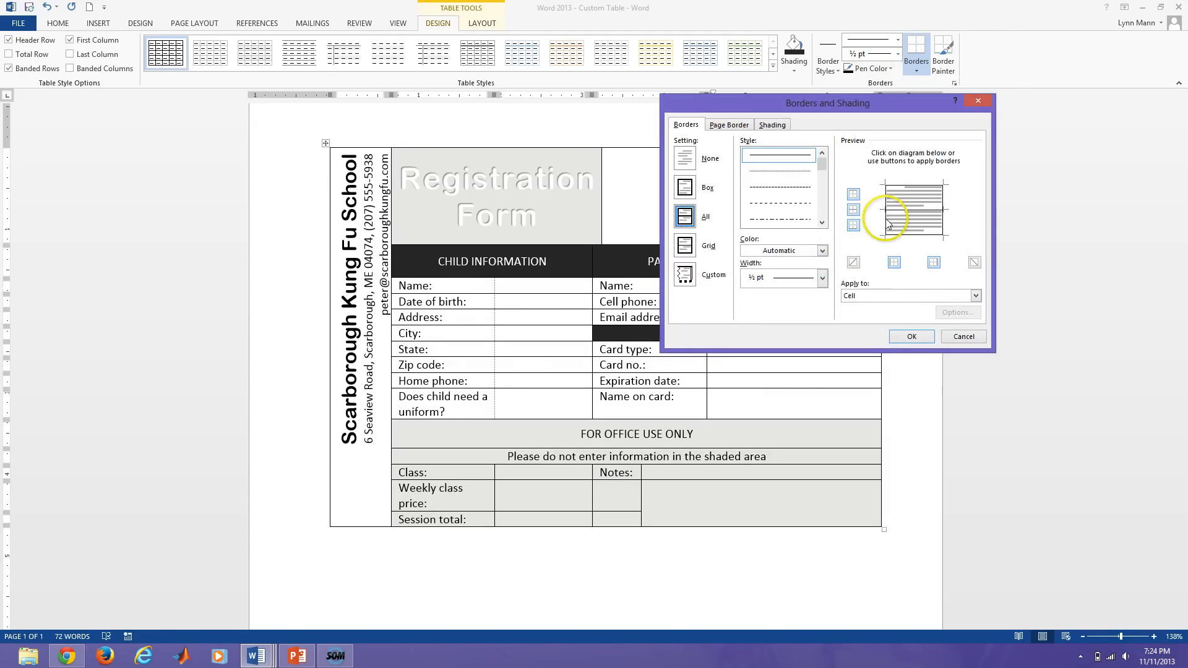
click(912, 336)
click(734, 368)
Remove the label divider for the credit card entry cells, Card type to Name on card.
drag(724, 350, 735, 405)
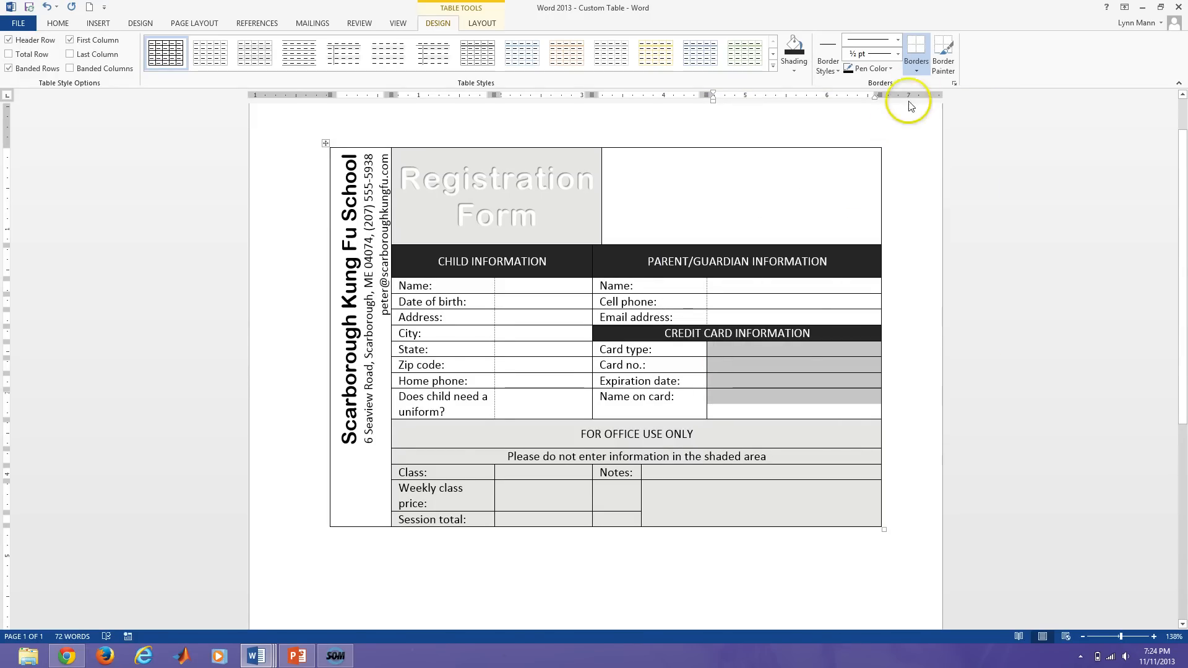
click(918, 70)
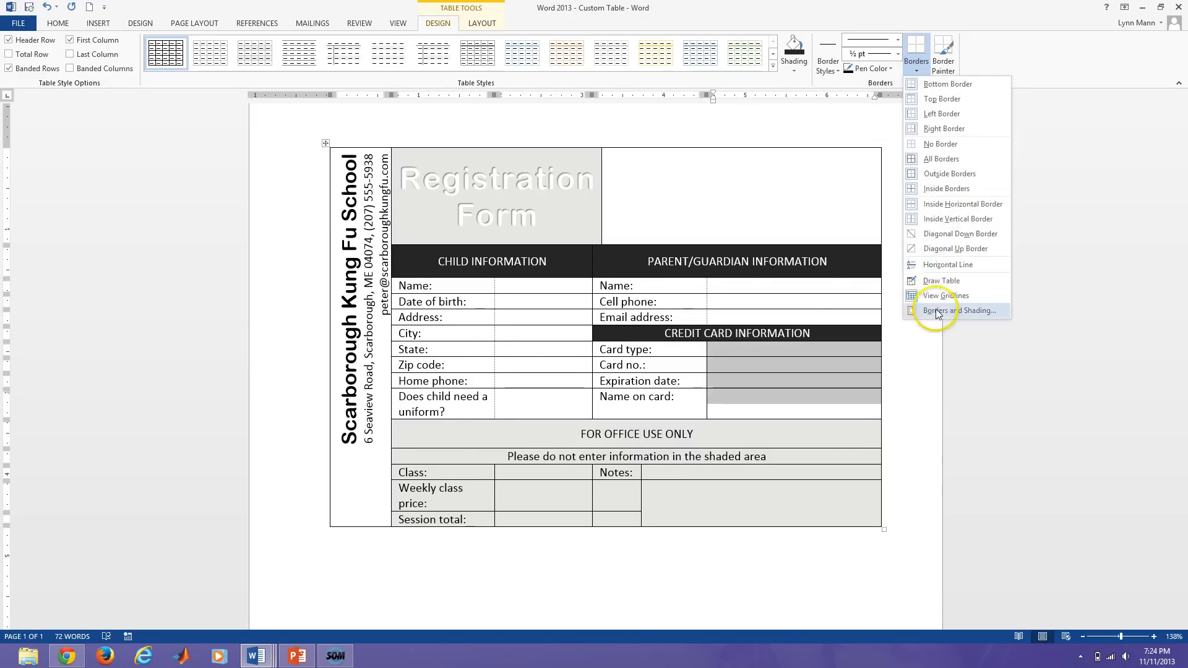
click(956, 310)
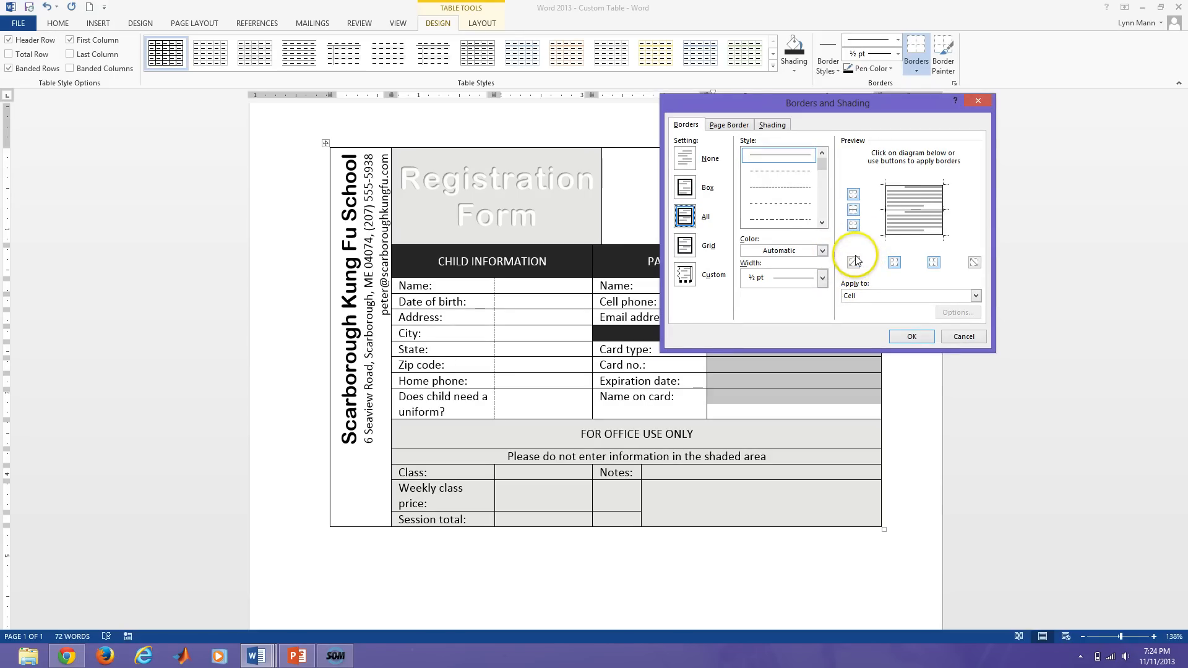
click(885, 226)
click(909, 337)
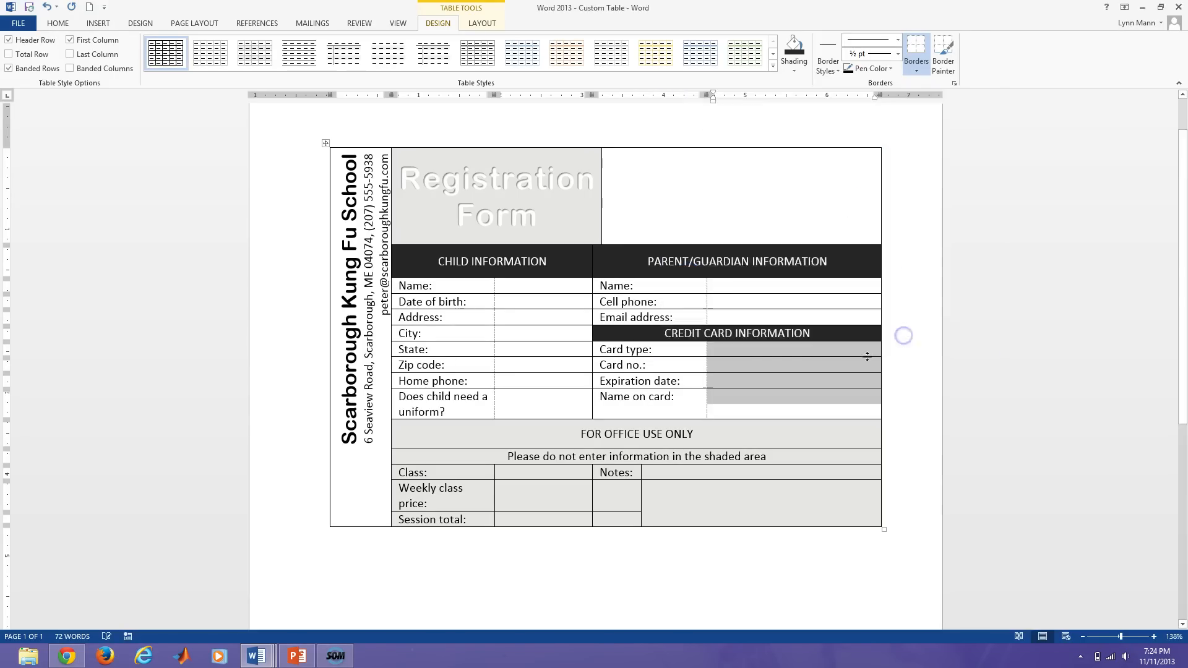
Turn off the table's dashed gridlines and deselect the cells.
click(916, 67)
click(926, 296)
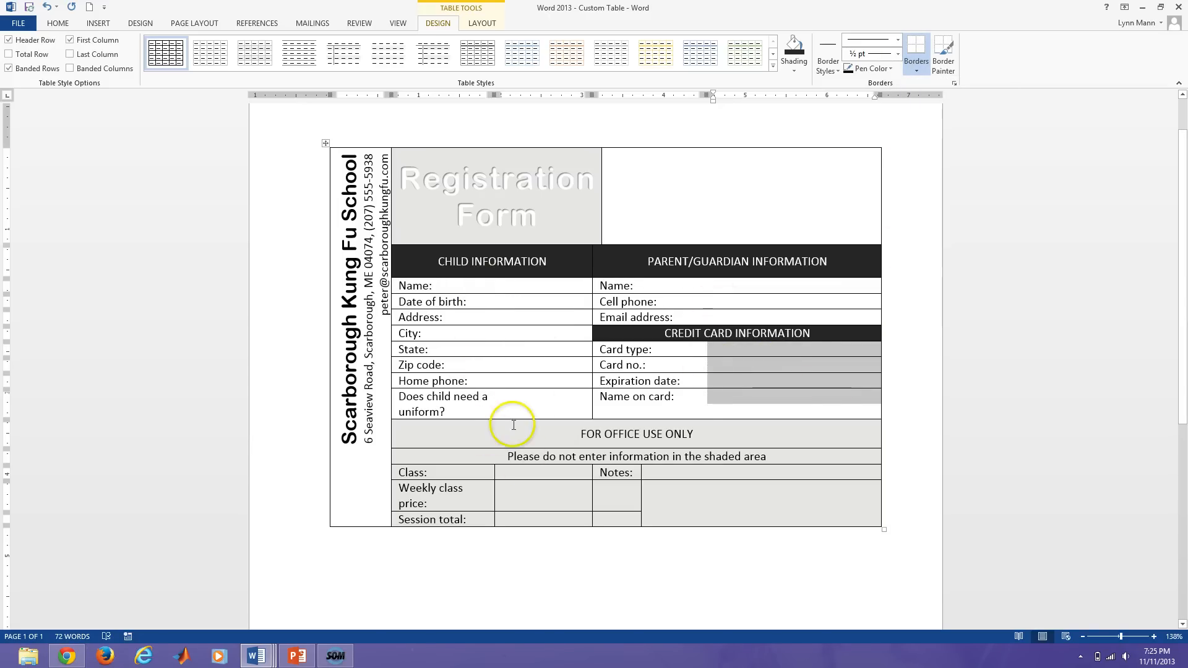
click(699, 397)
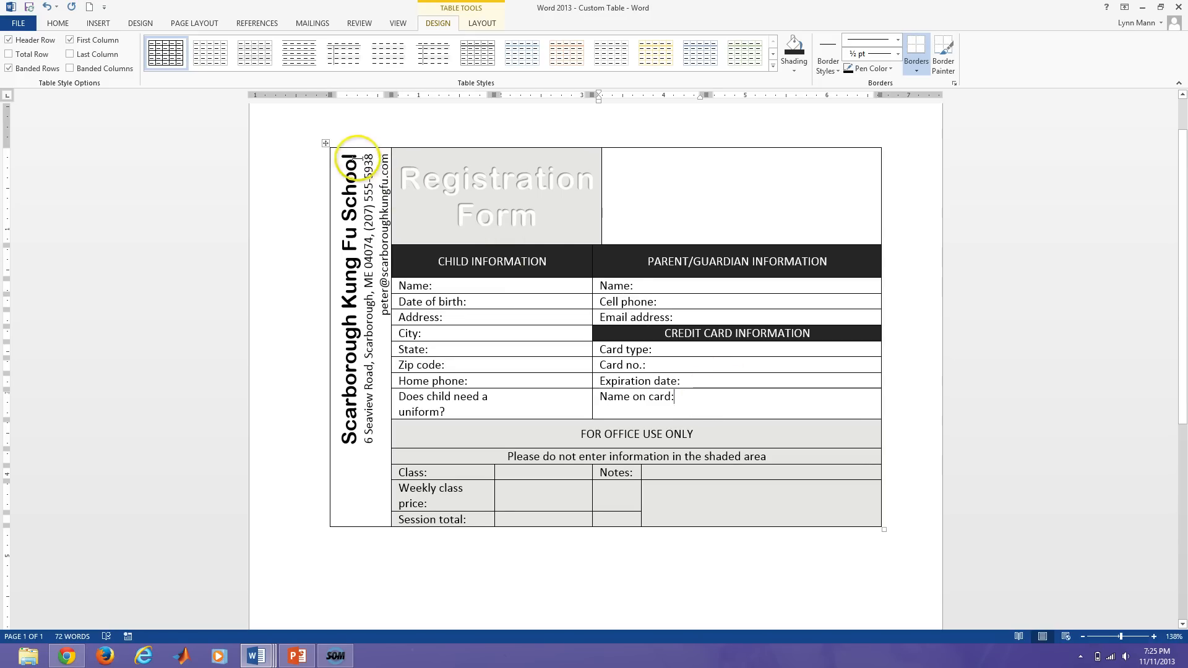
Select the whole table and apply a 1½ pt black outside border.
click(326, 145)
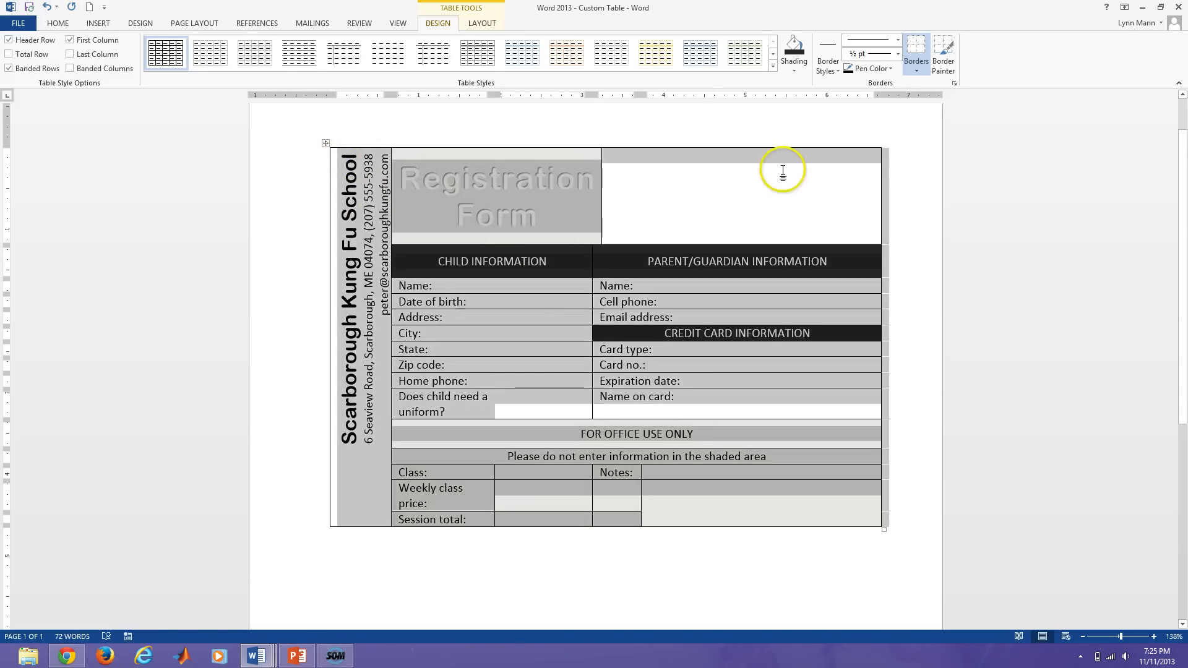
click(917, 67)
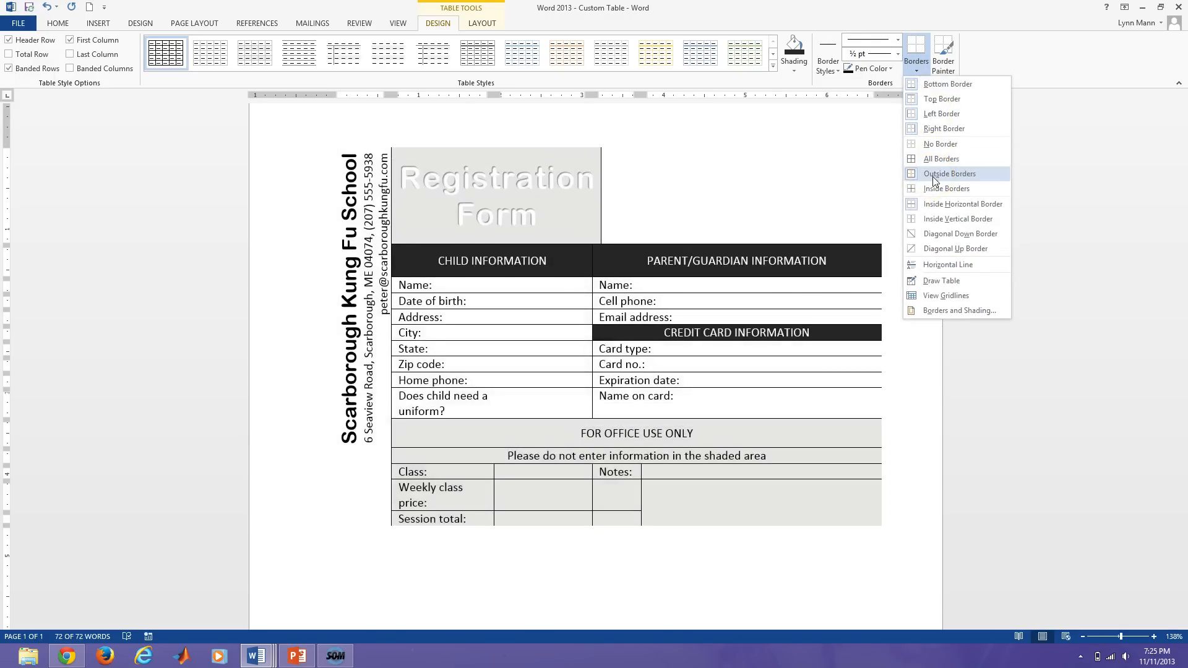
click(933, 176)
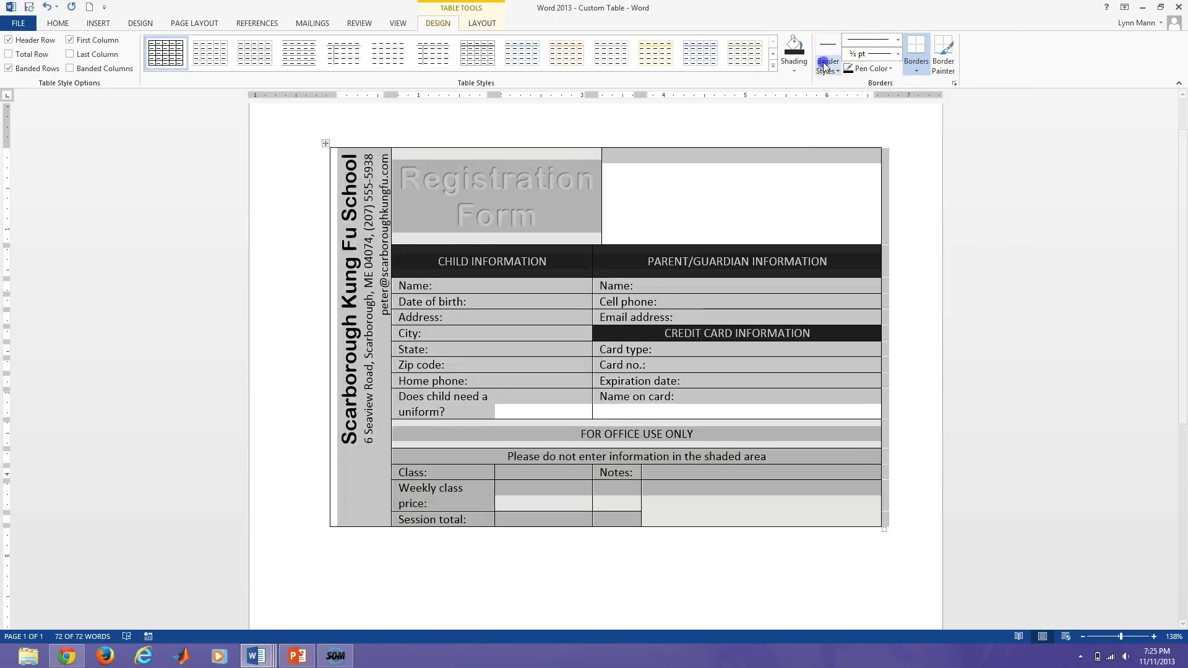
click(825, 64)
click(834, 127)
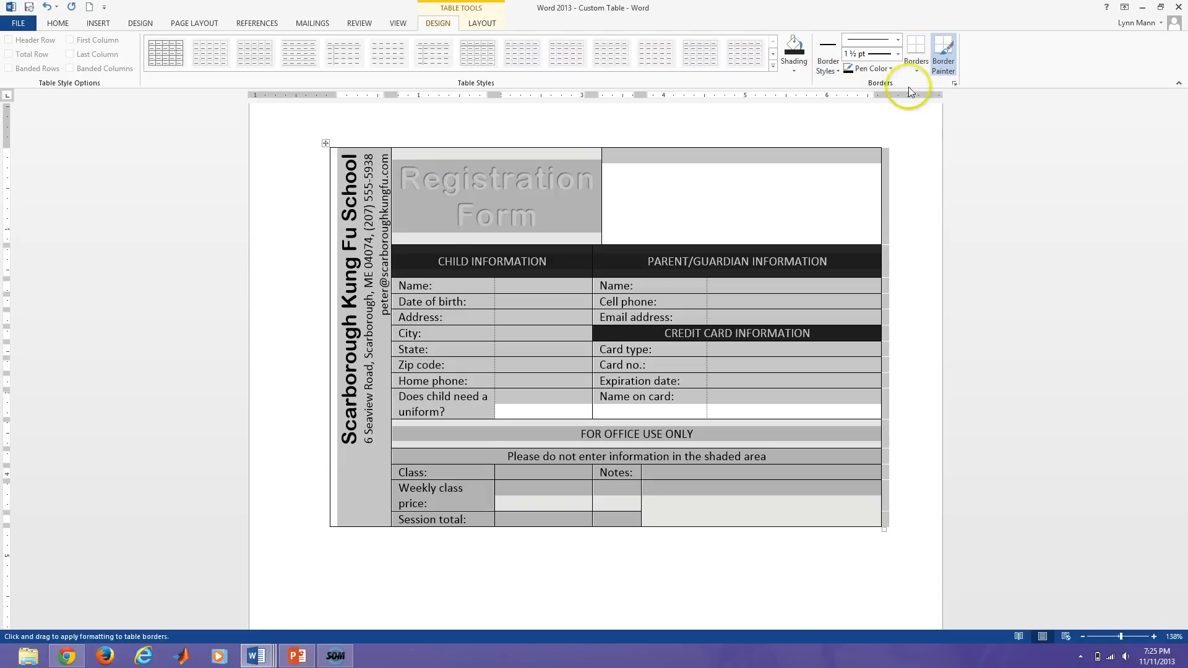
In Borders and Shading, set the border to automatic colour at 1½ pt width.
click(916, 67)
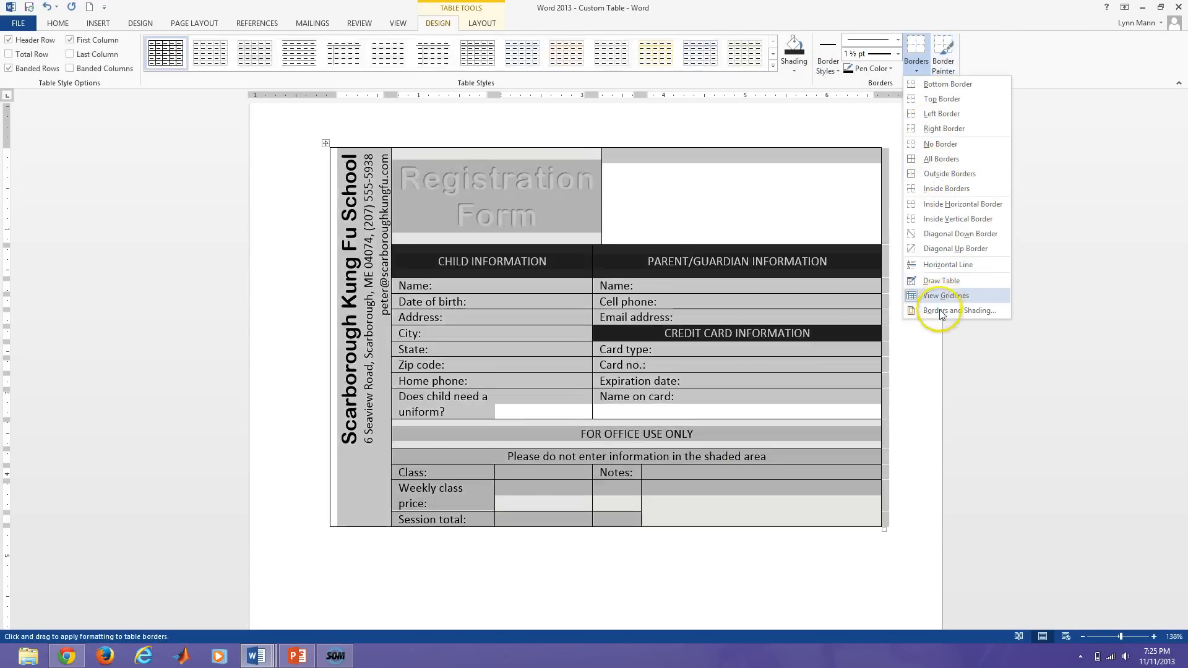
click(959, 311)
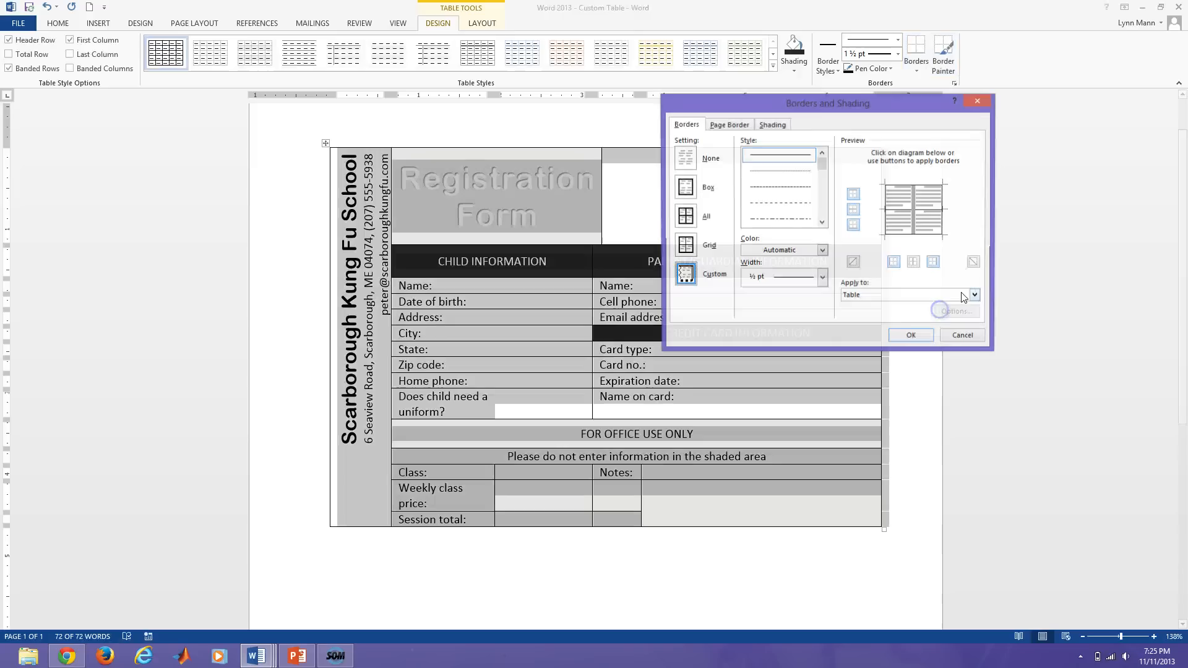
click(823, 251)
click(823, 251)
click(822, 278)
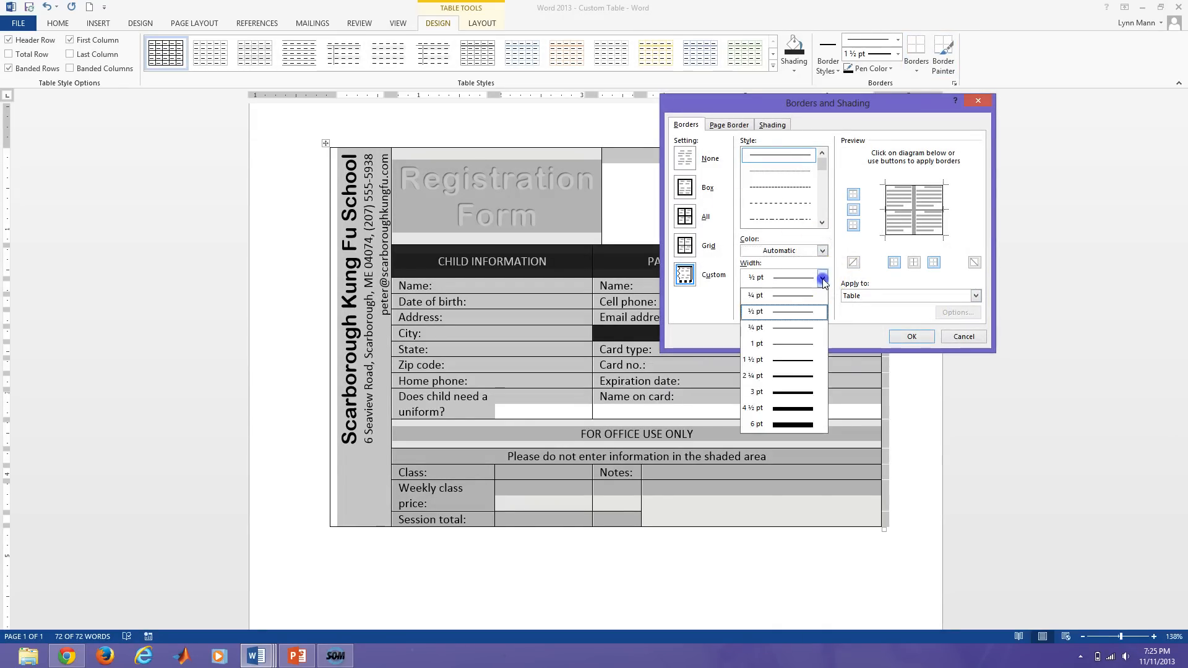
click(802, 365)
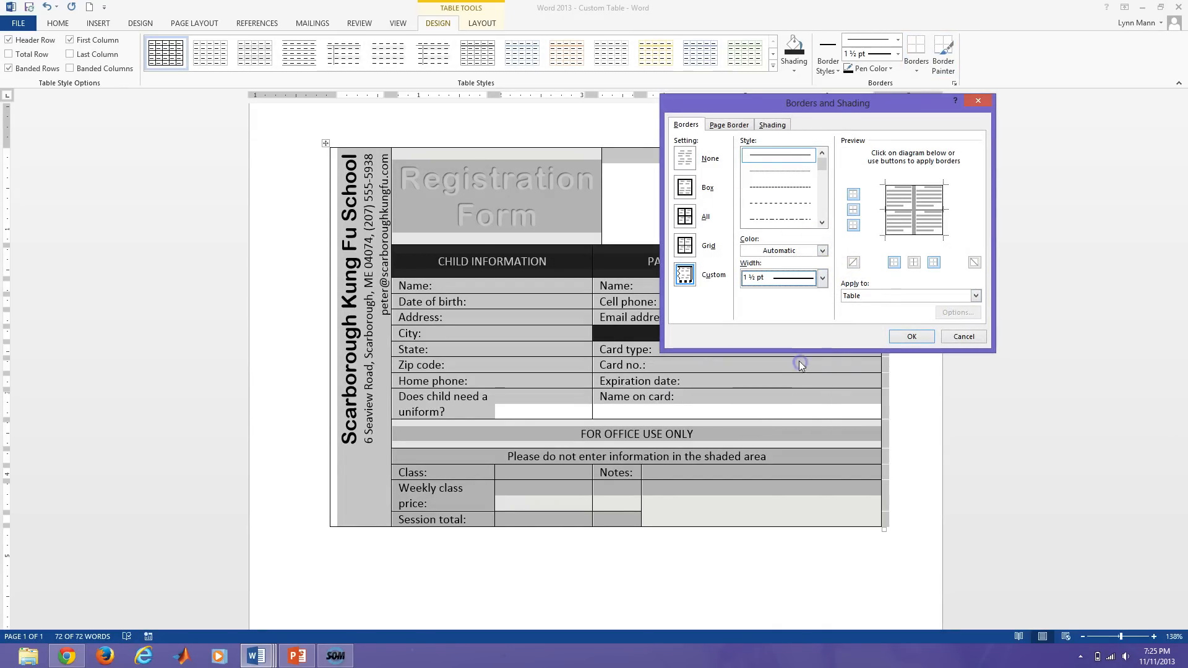
Apply thick 1½ pt top, bottom, left and right edges to the table.
click(854, 193)
click(854, 226)
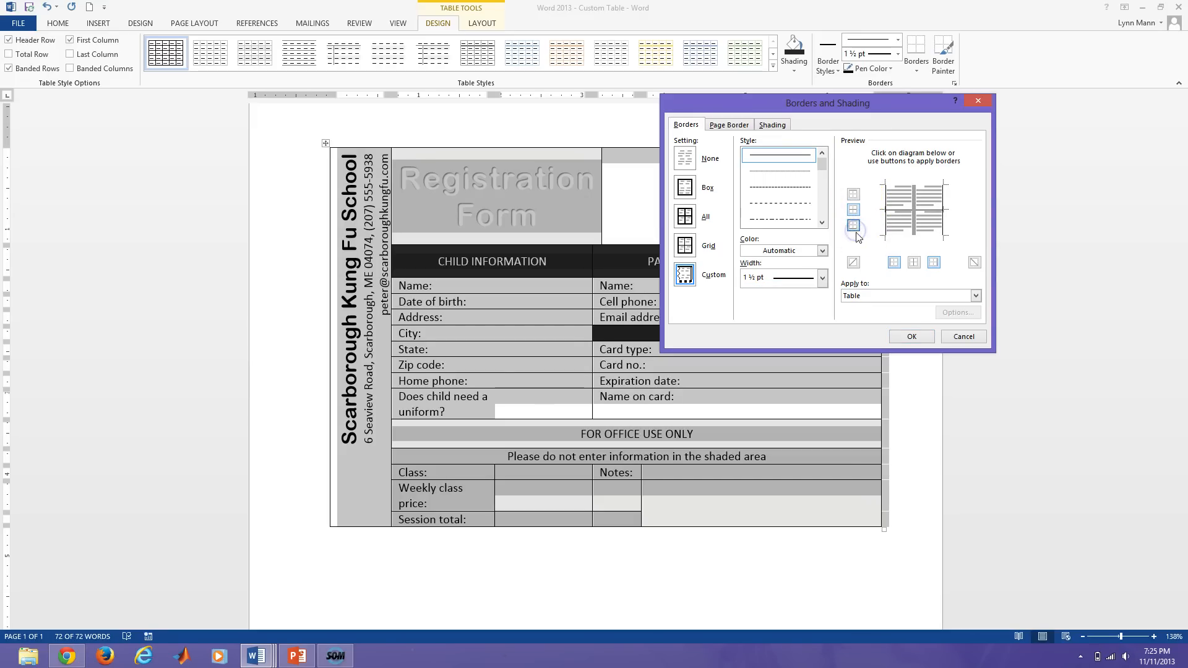
click(905, 183)
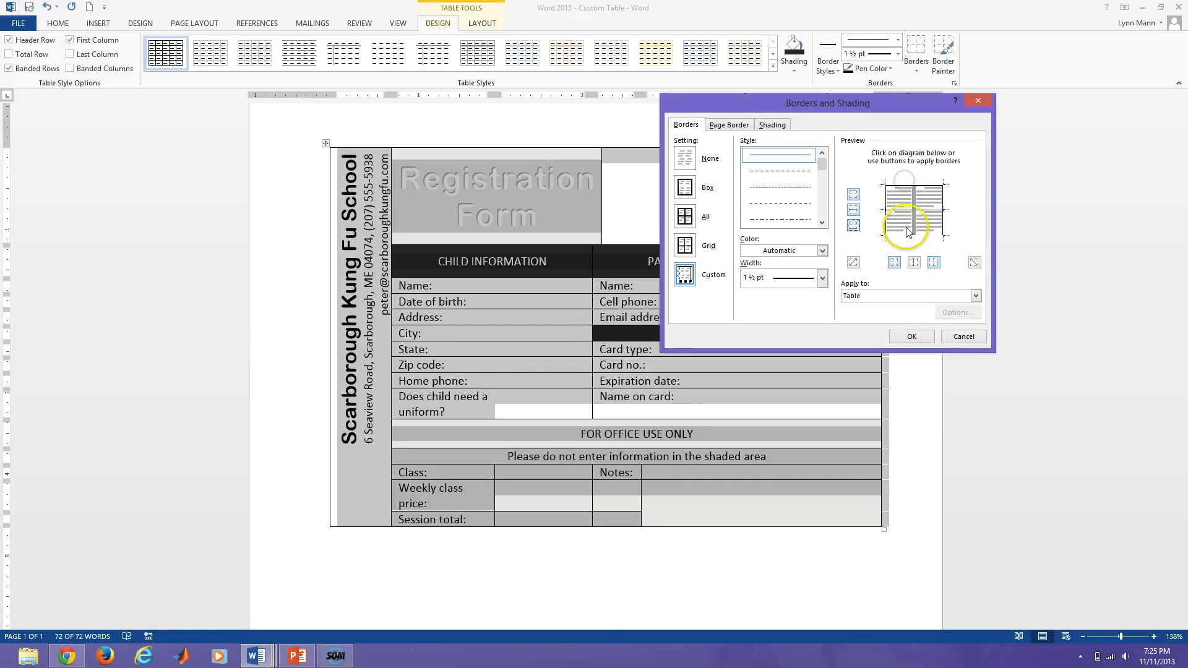
click(903, 235)
click(886, 217)
click(939, 224)
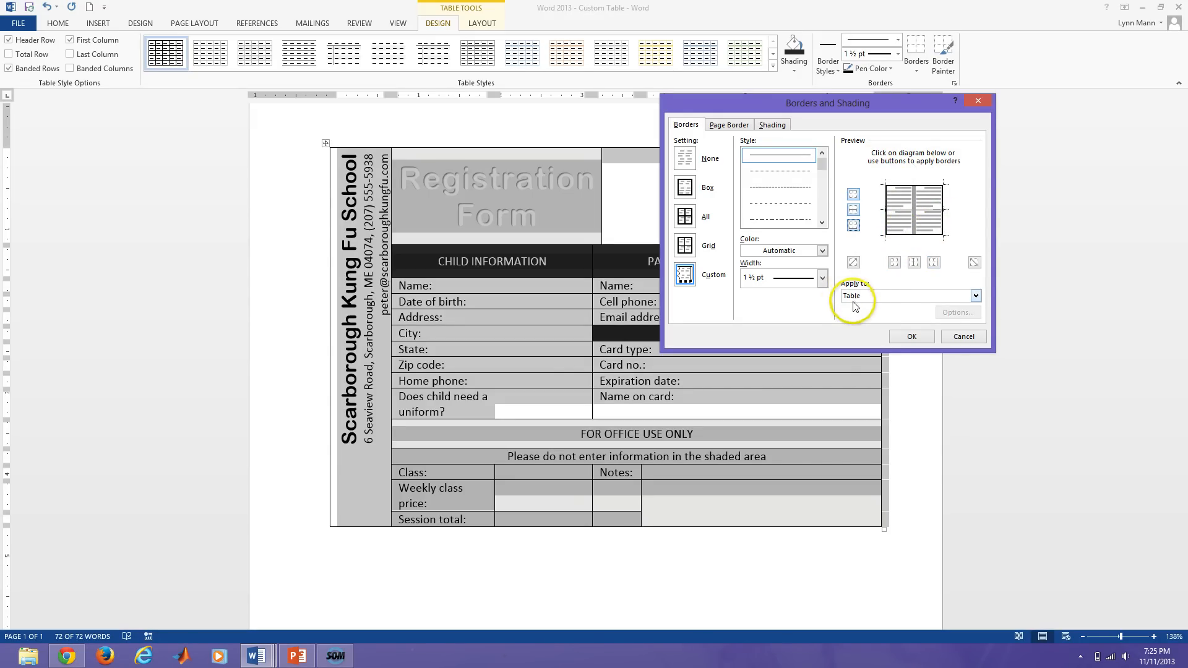
click(912, 336)
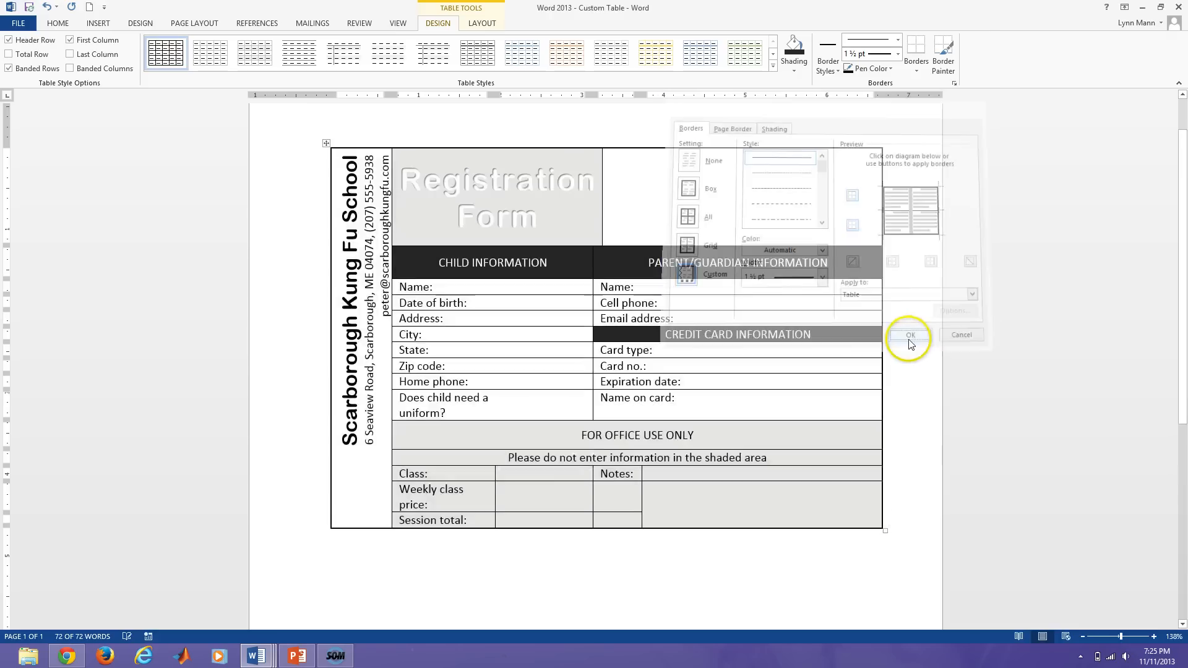
click(785, 489)
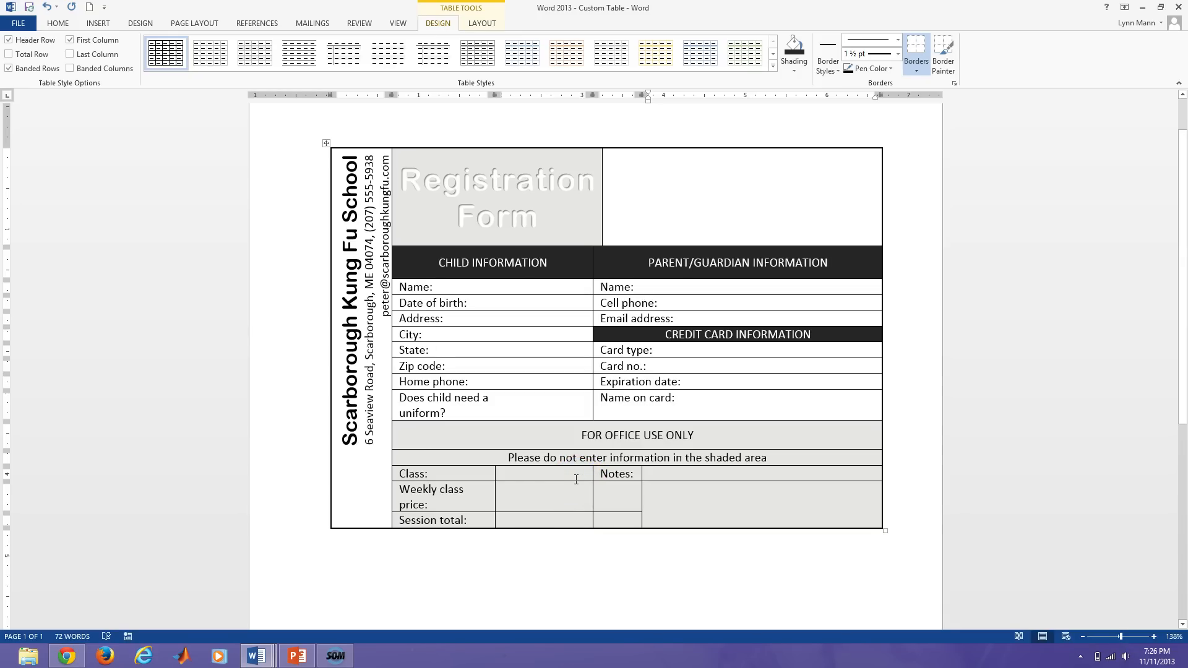
Remove the label dividers from the Class, Weekly class price and Session total entry cells.
click(524, 480)
drag(517, 475, 529, 520)
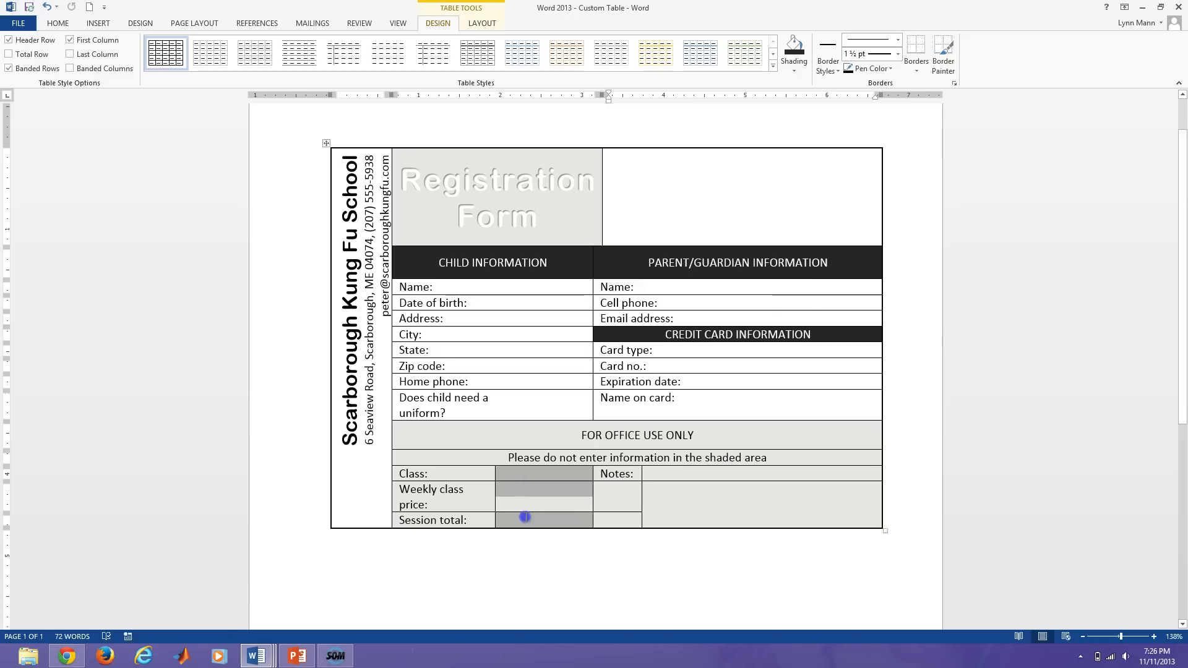
click(917, 69)
click(974, 311)
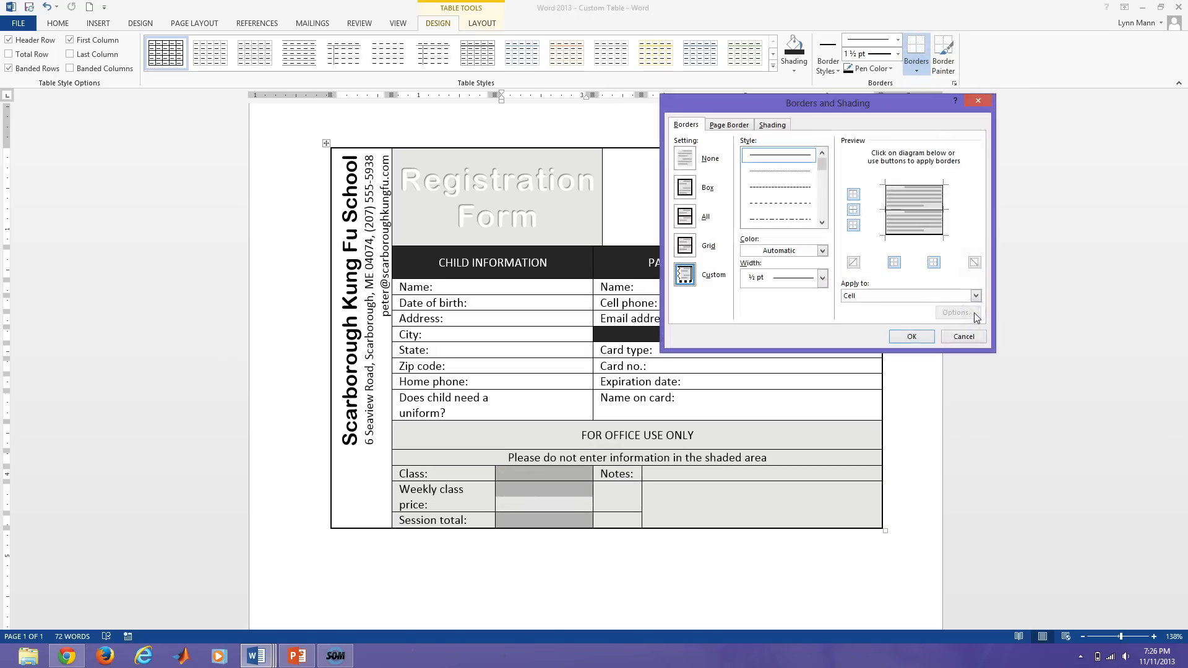
click(899, 336)
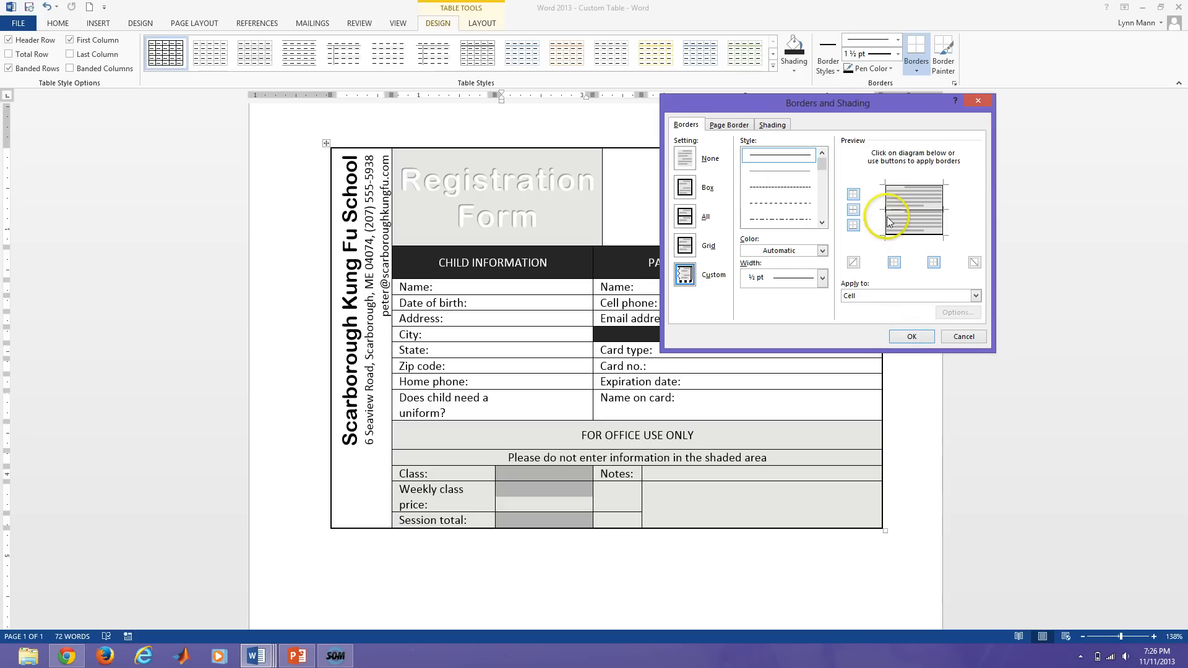
click(911, 336)
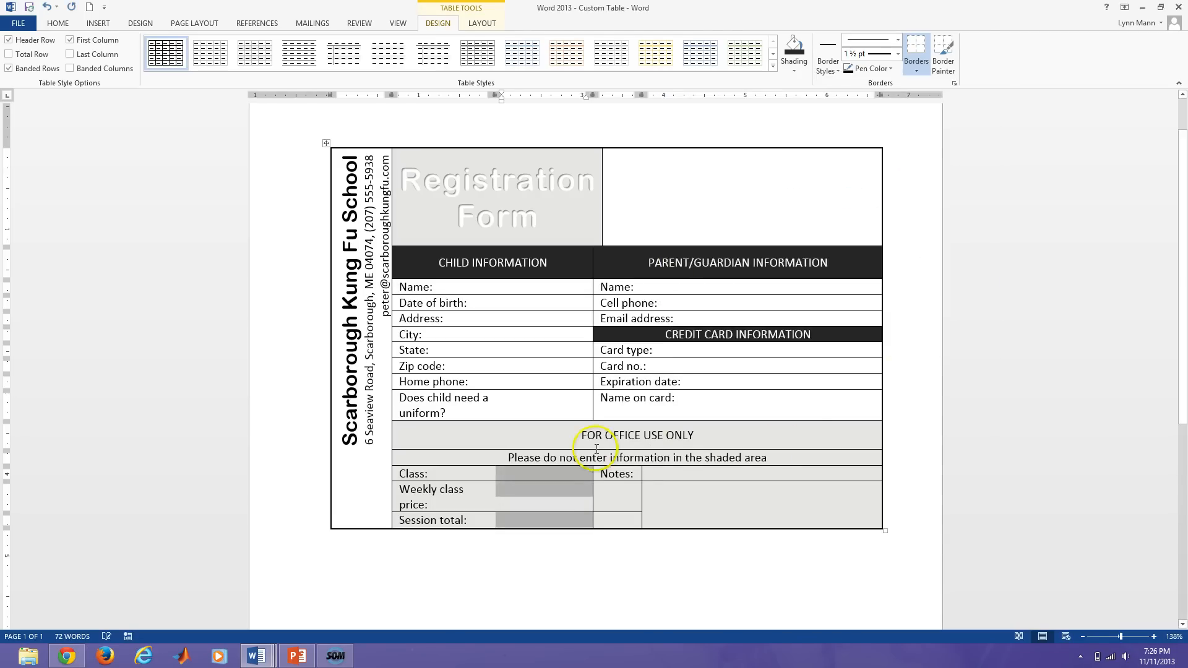
click(567, 441)
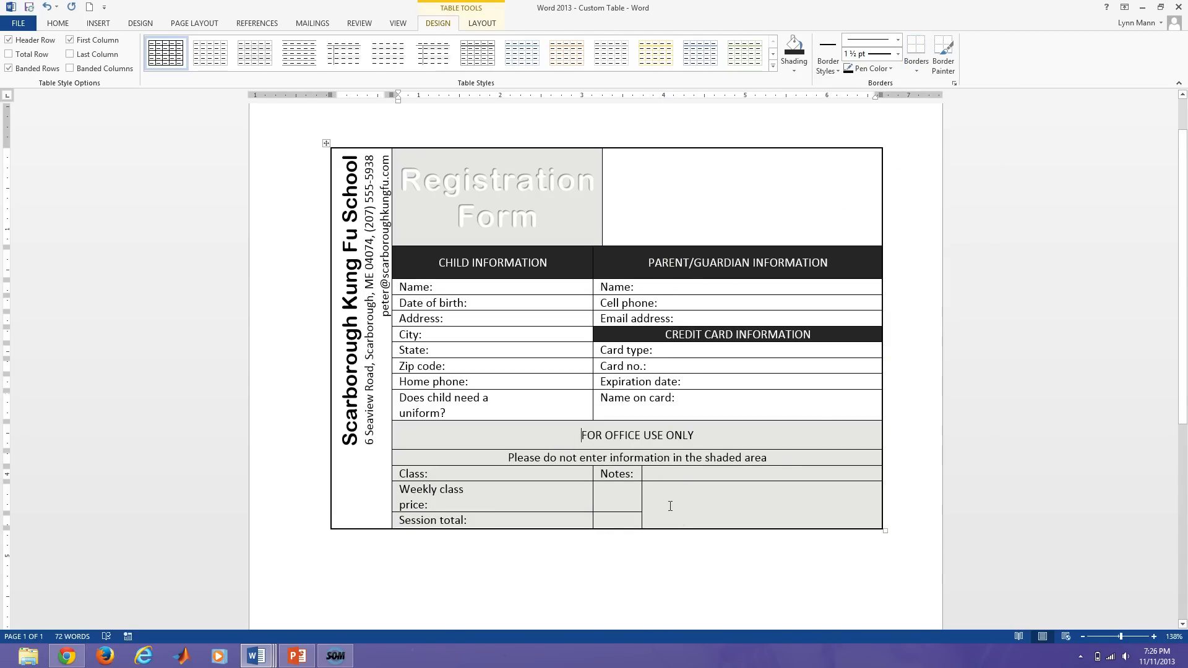
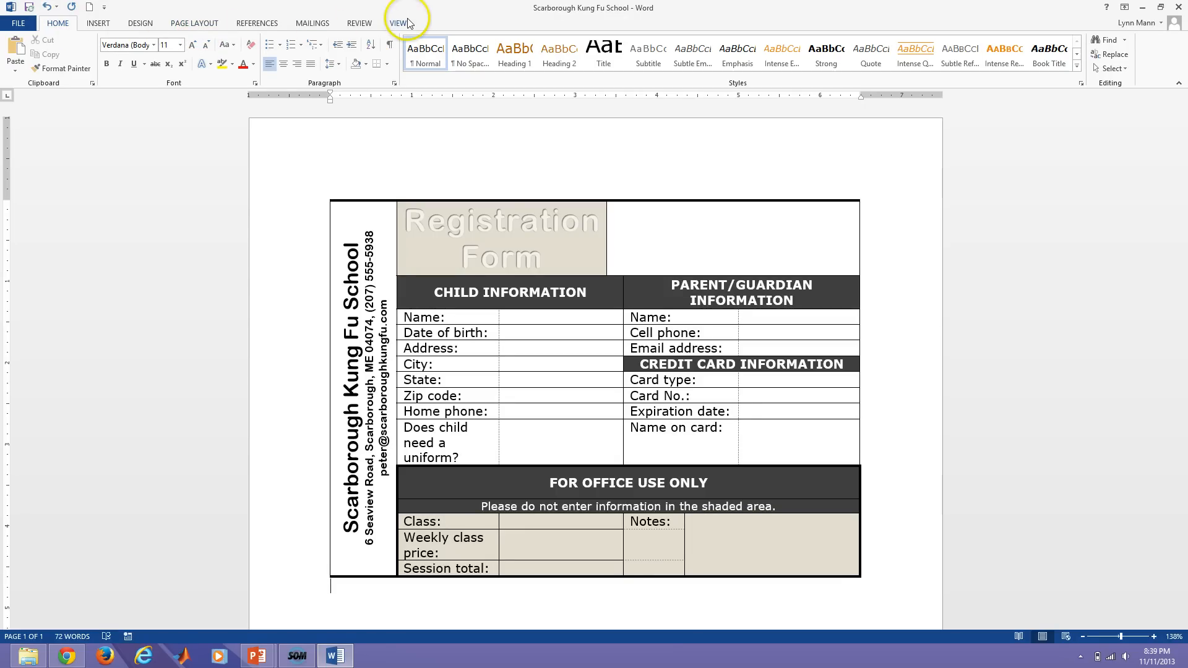
Turn on the Developer tab under Main Tabs in Word Options' Customize Ribbon settings.
click(19, 26)
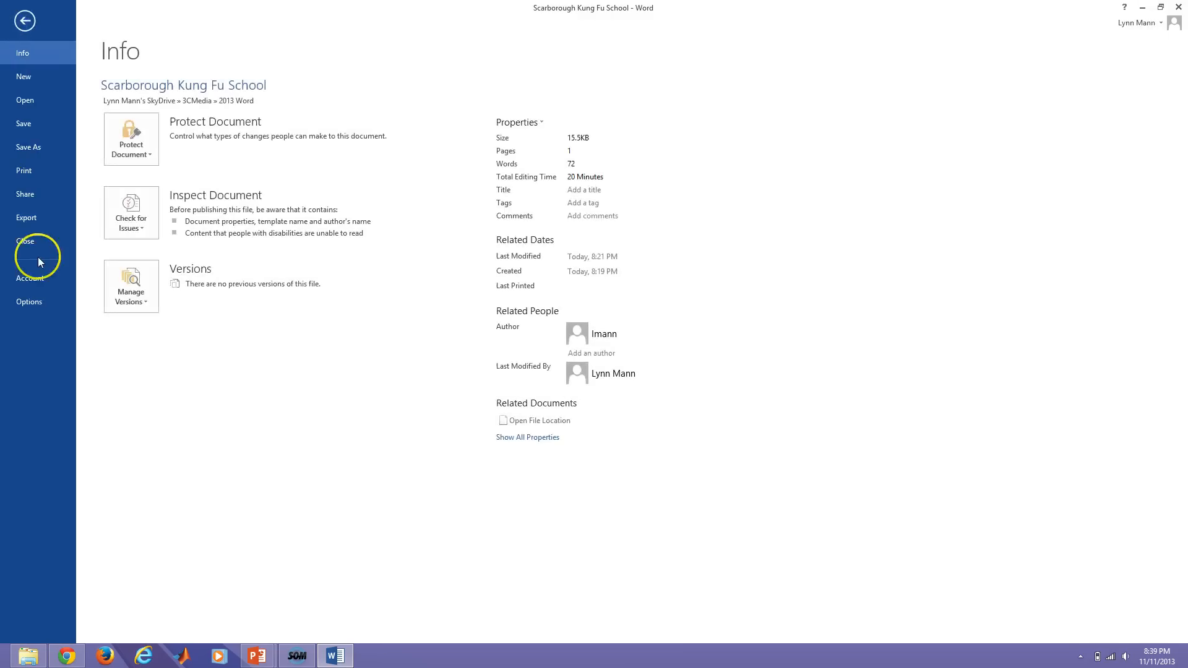
click(26, 305)
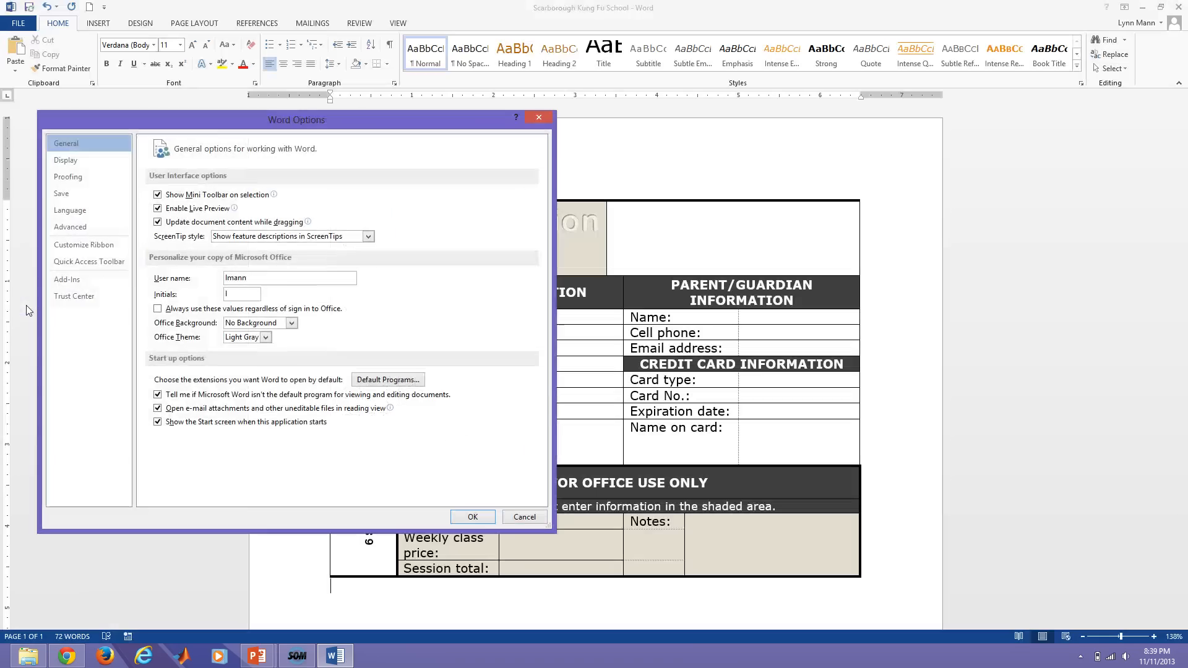
click(73, 250)
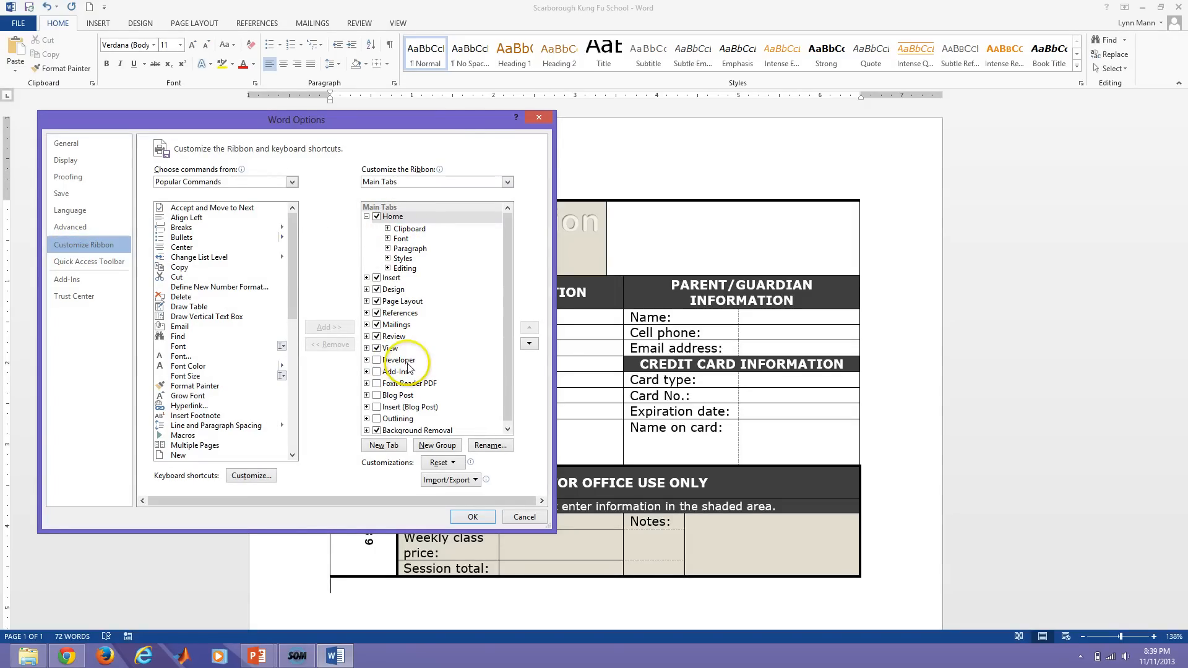
click(377, 360)
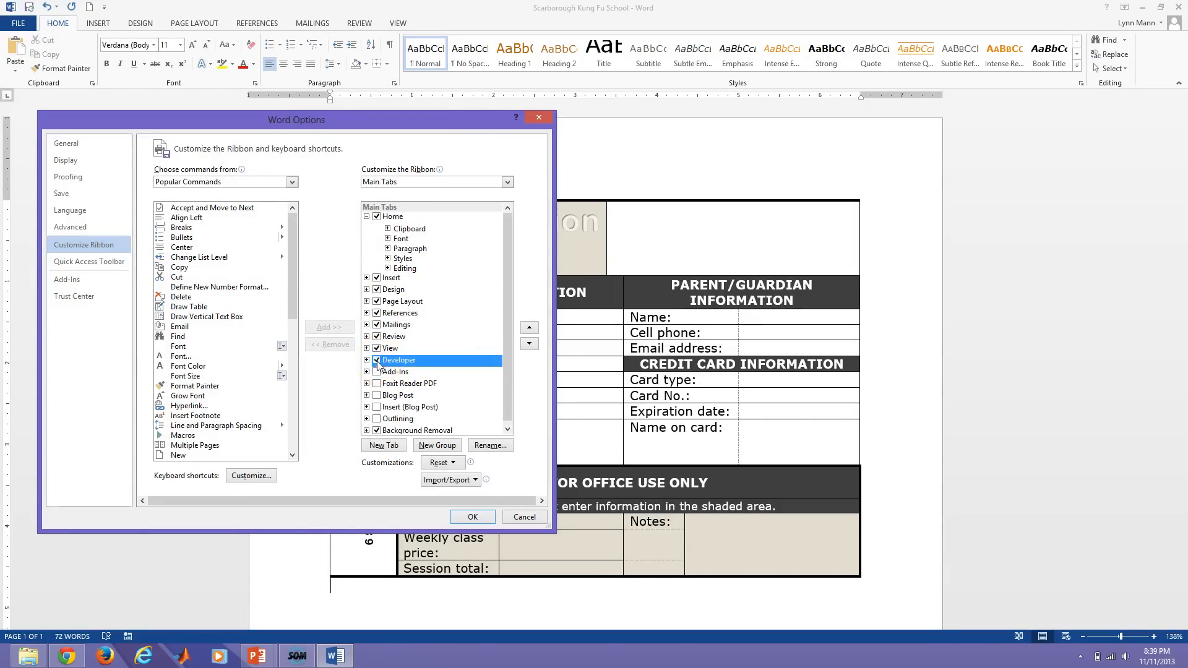
click(466, 517)
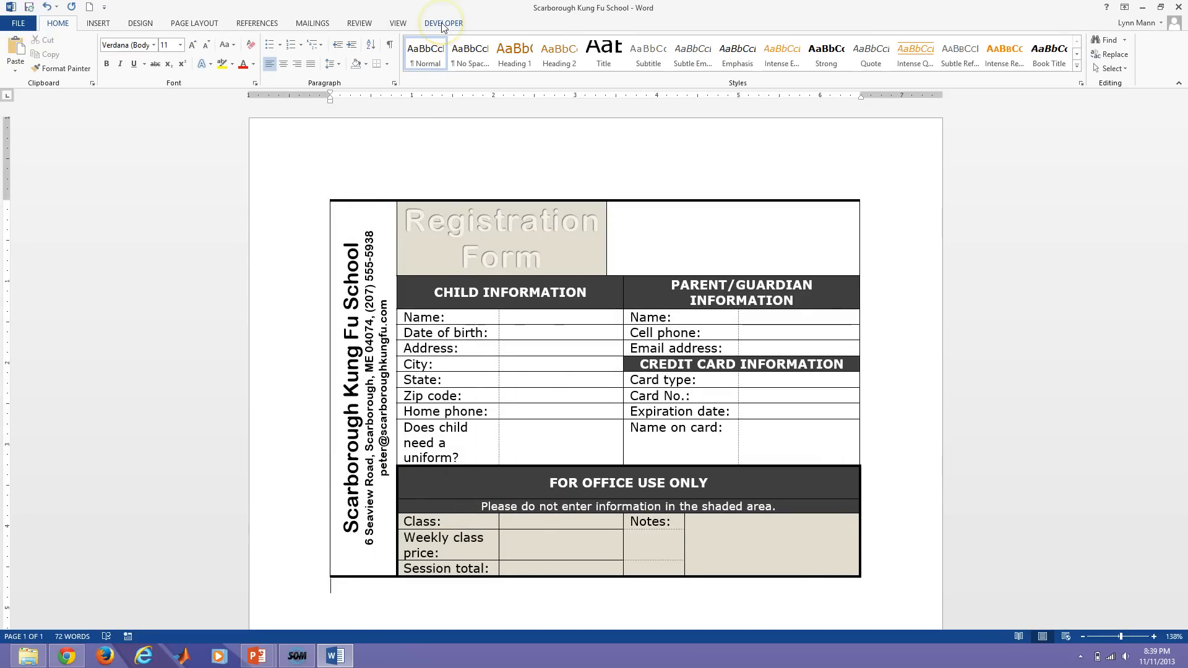
Show the Developer tab and browse the Legacy Forms and ActiveX controls palette.
click(443, 25)
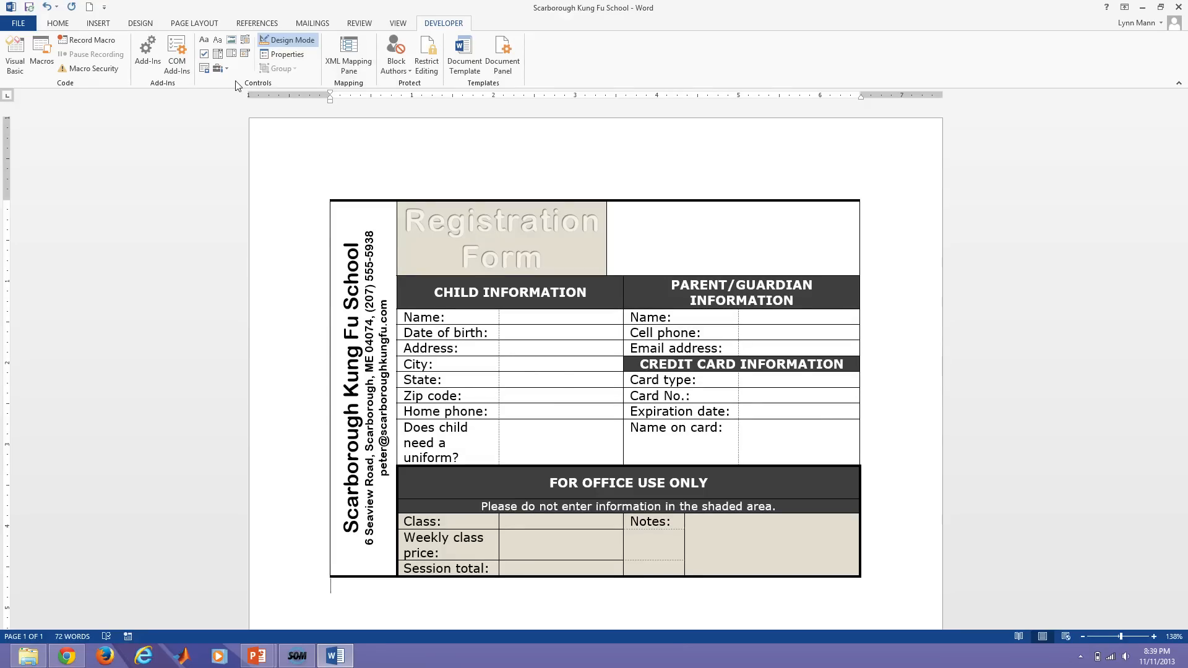
click(223, 68)
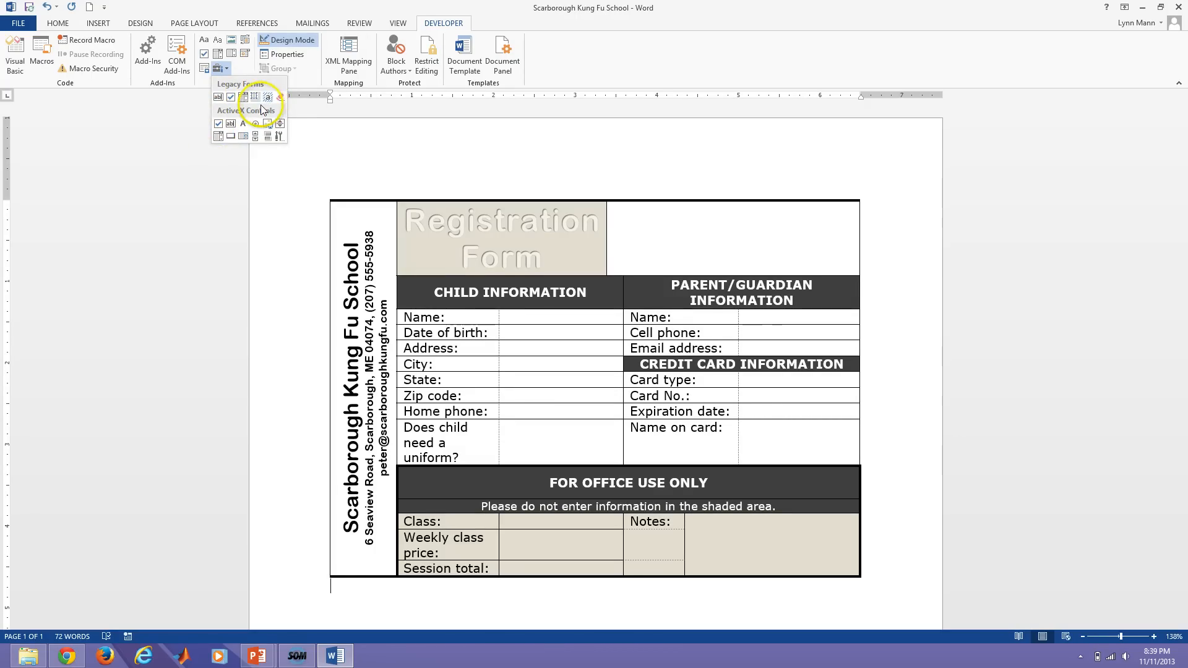
click(236, 70)
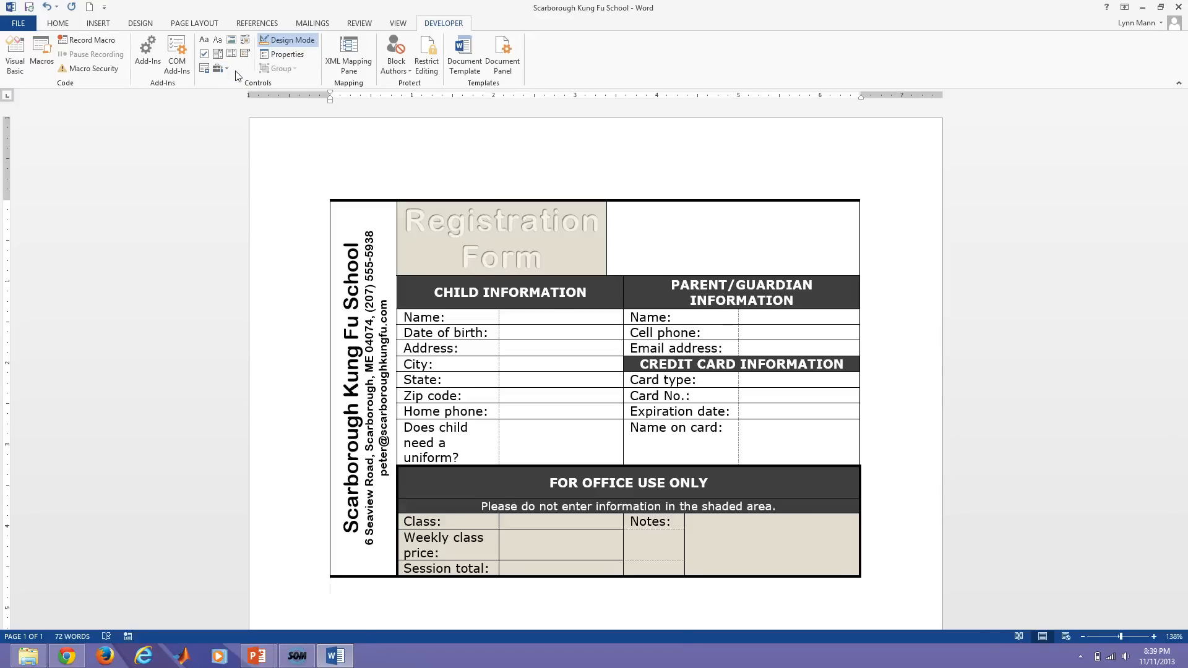
click(238, 79)
click(206, 42)
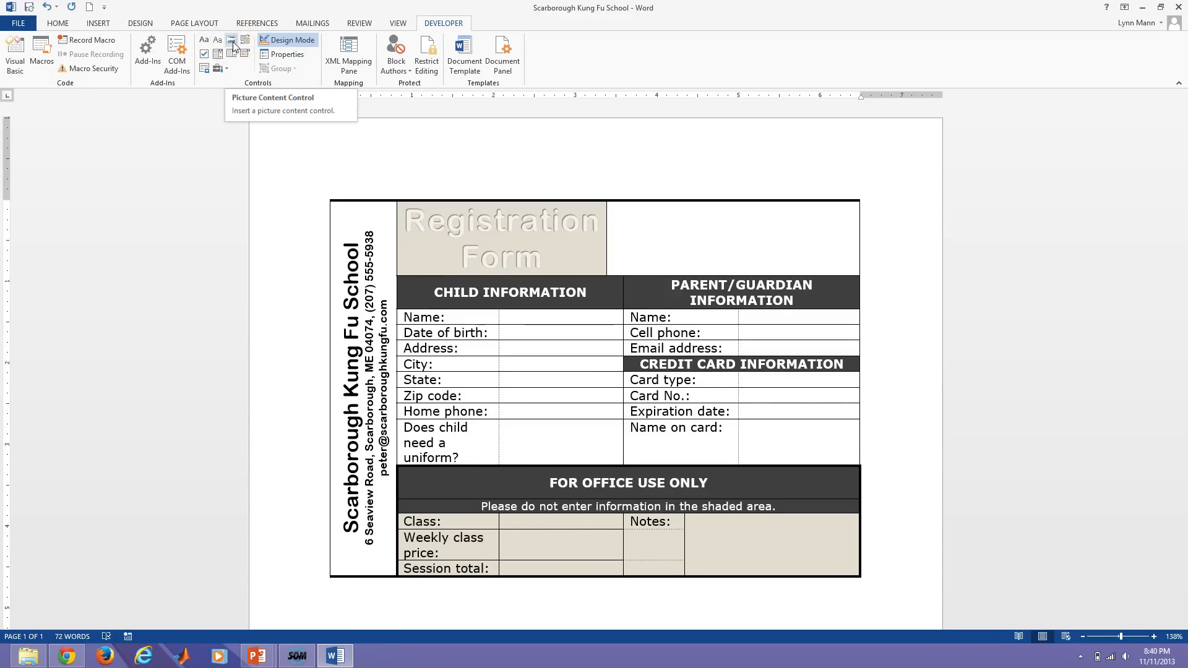
click(233, 45)
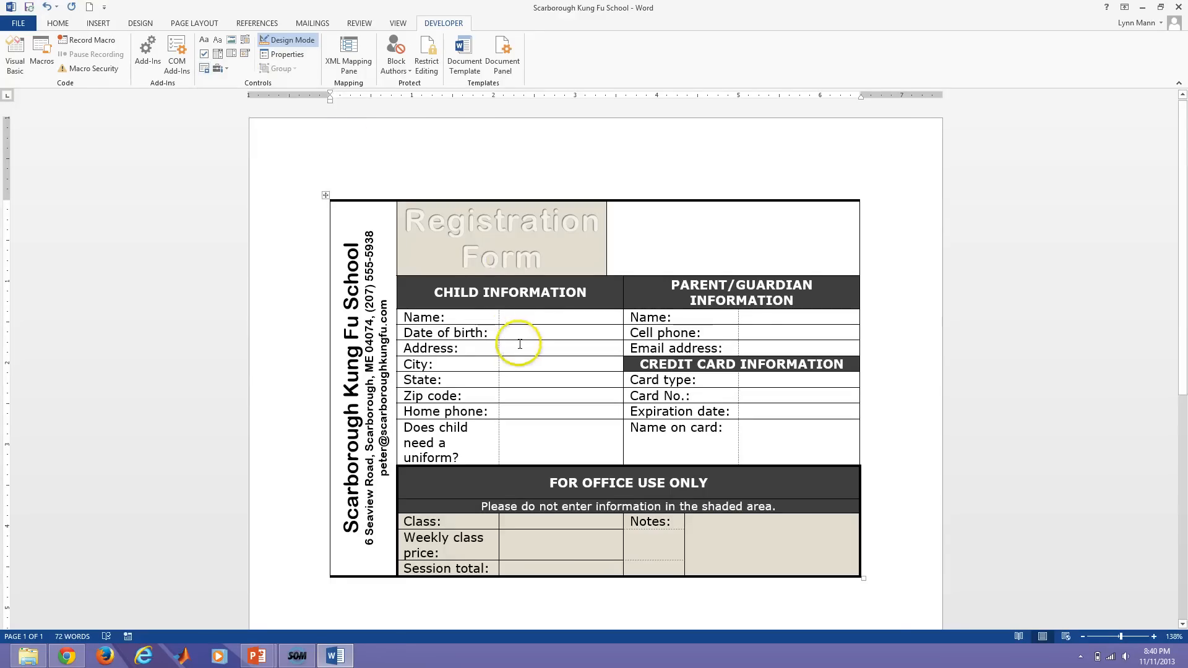
click(511, 321)
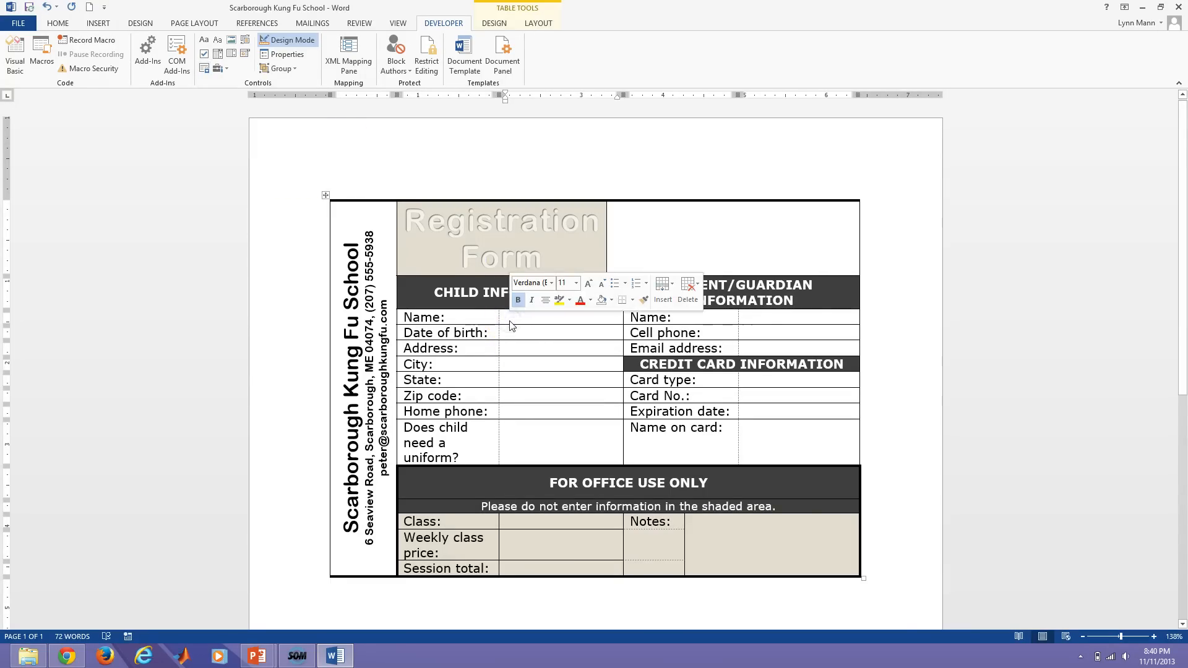
click(752, 318)
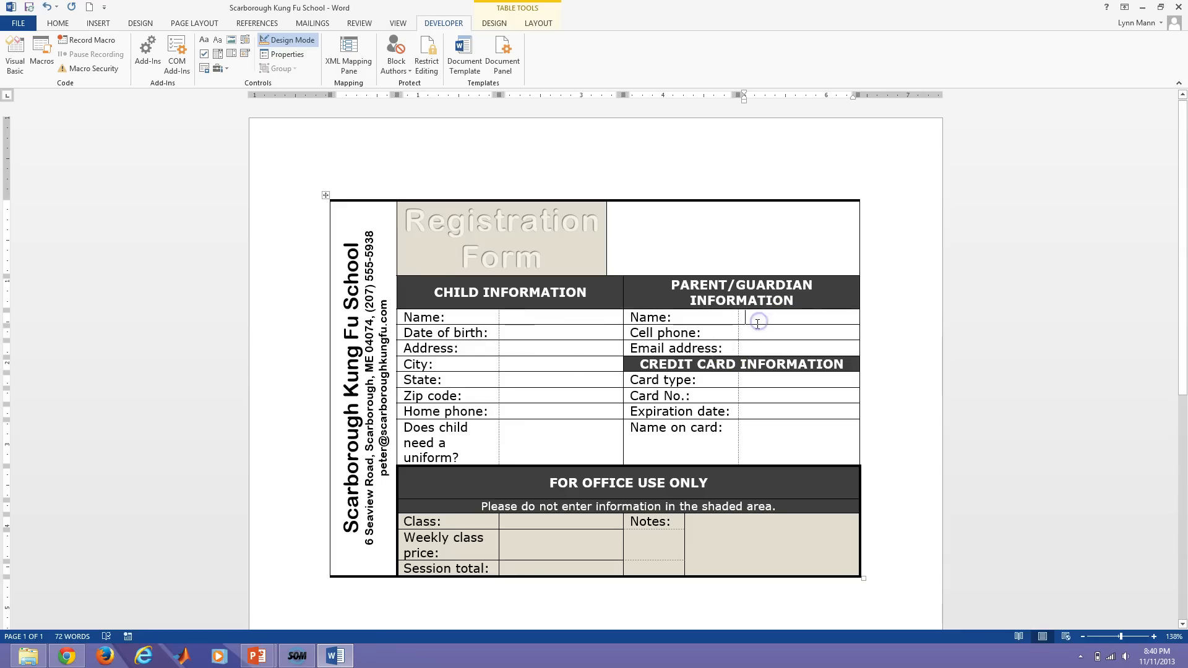
click(515, 364)
click(509, 318)
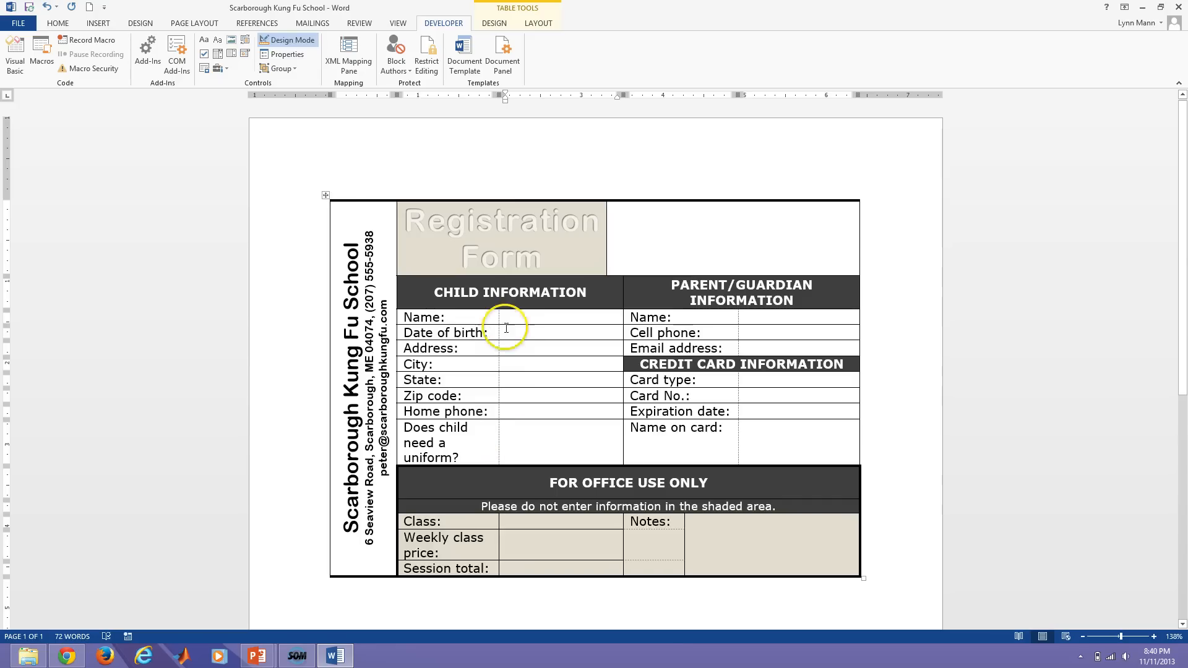
click(495, 25)
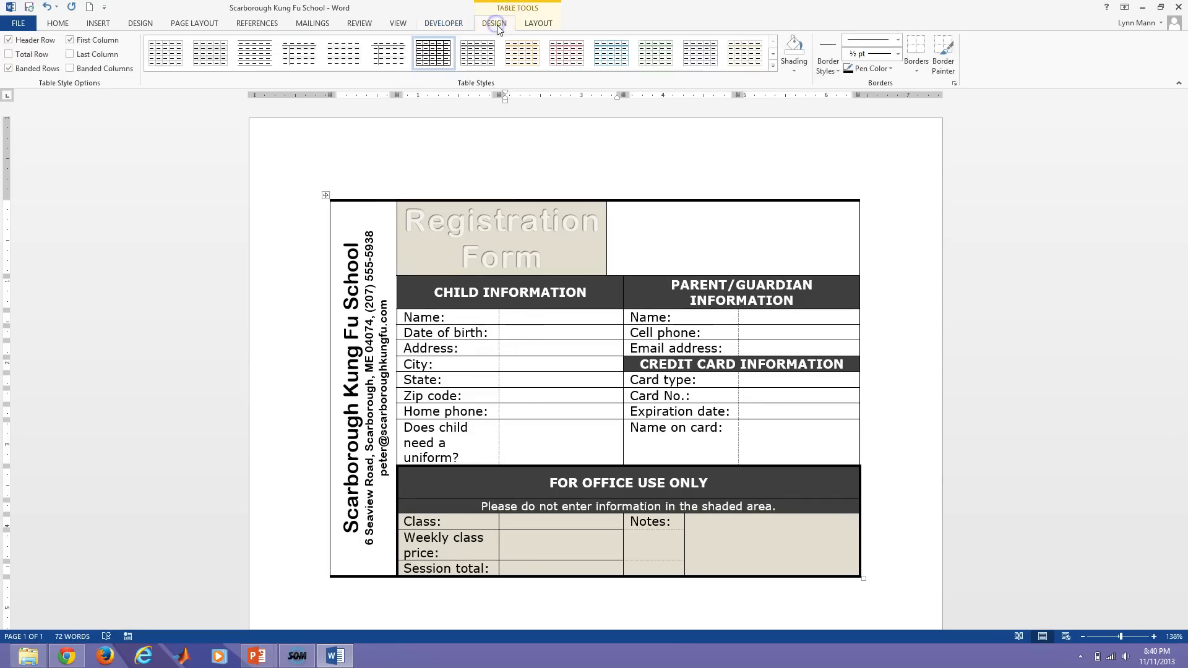
click(916, 68)
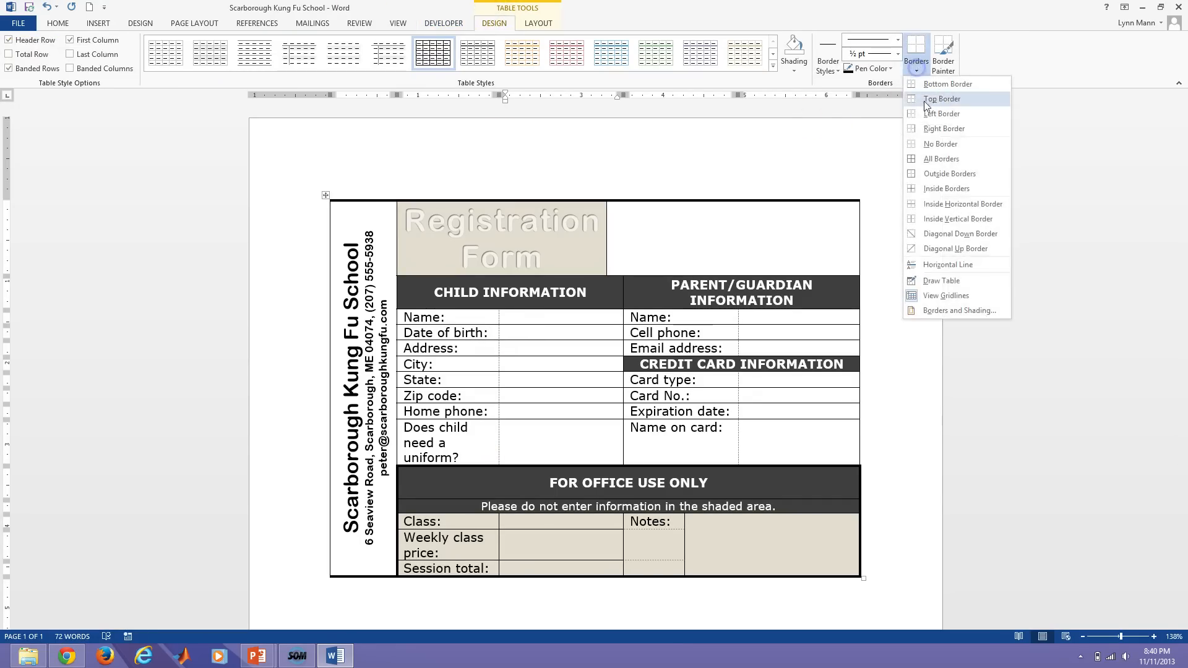
click(946, 296)
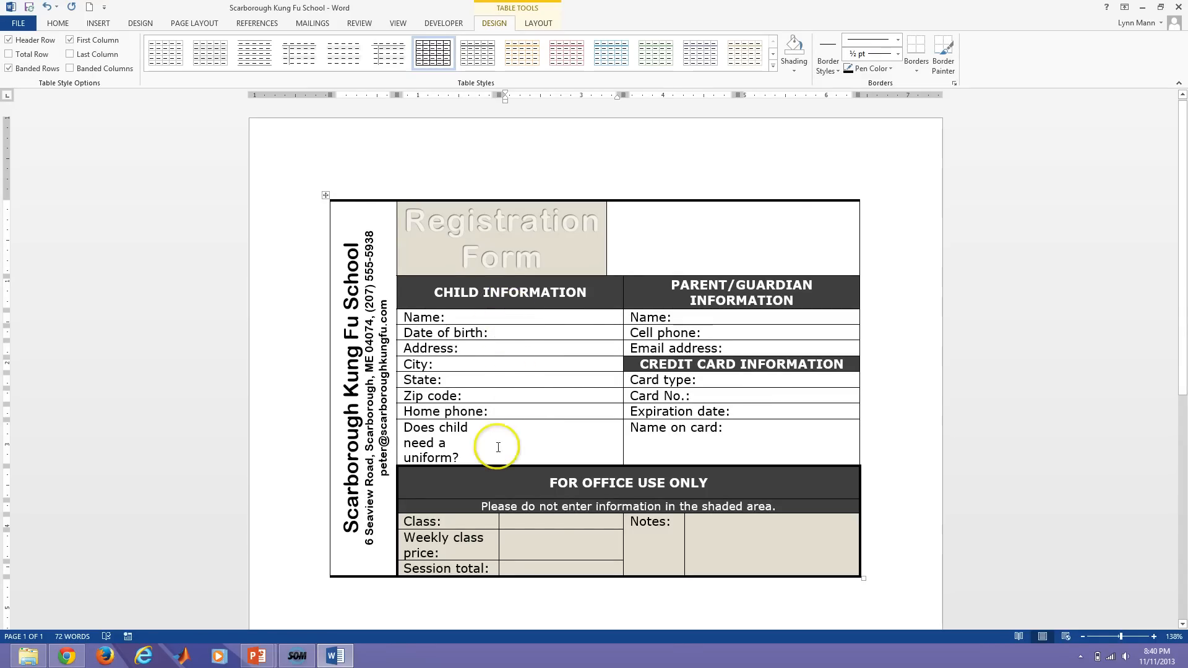
click(425, 318)
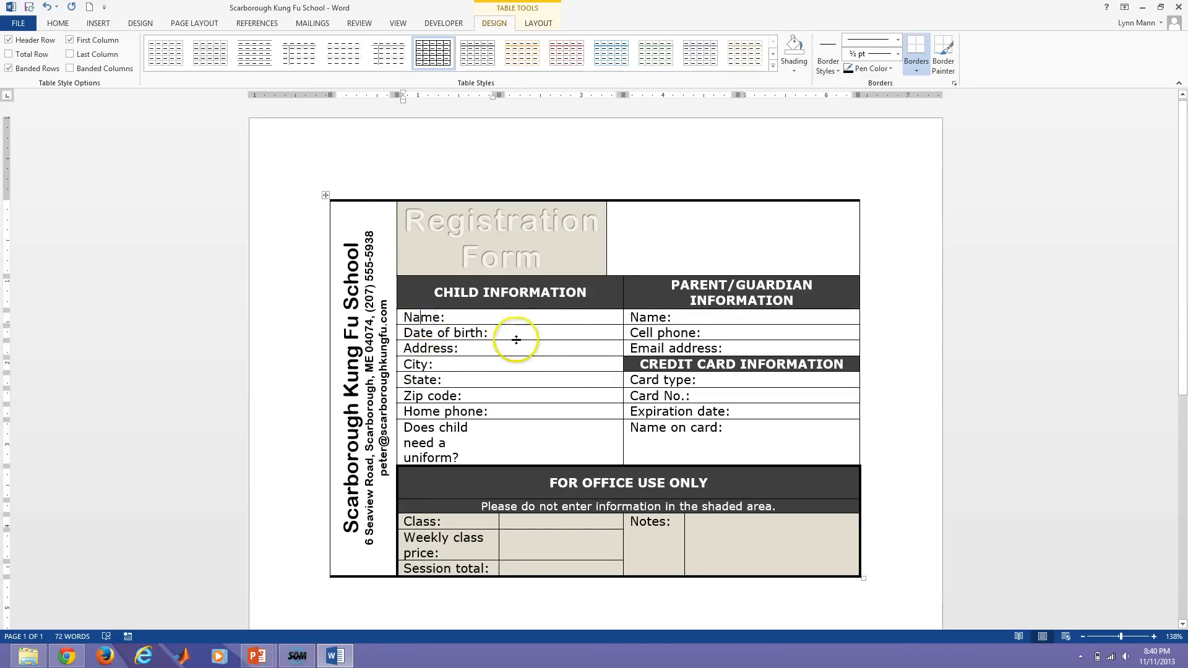
right_click(537, 315)
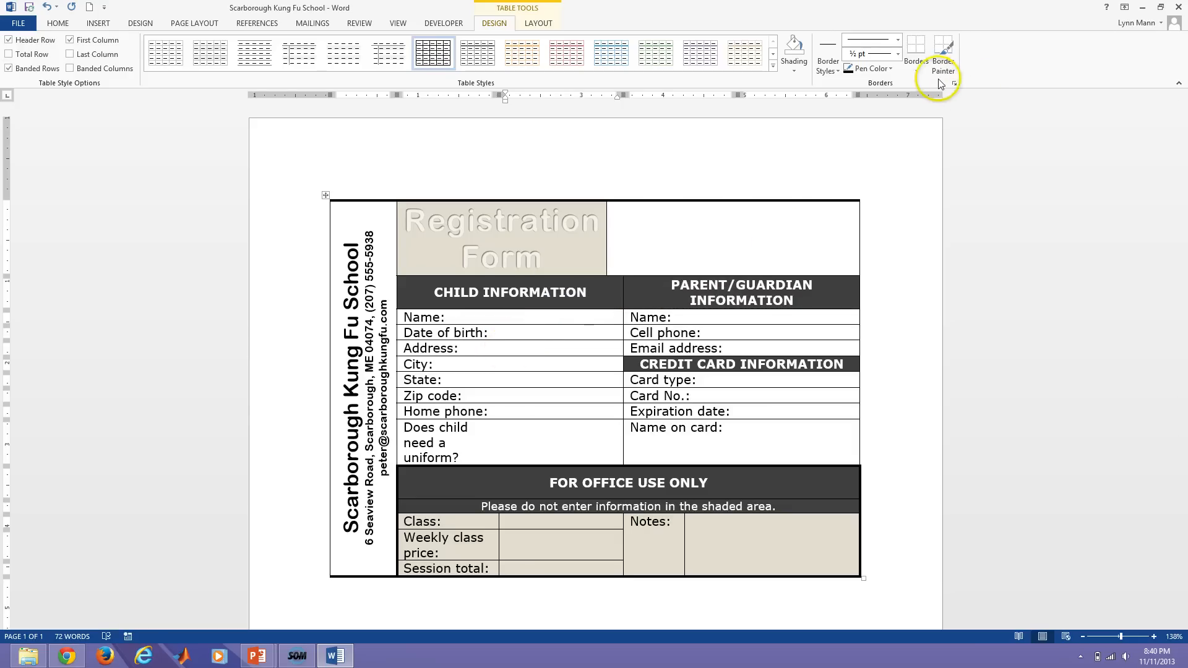
click(917, 70)
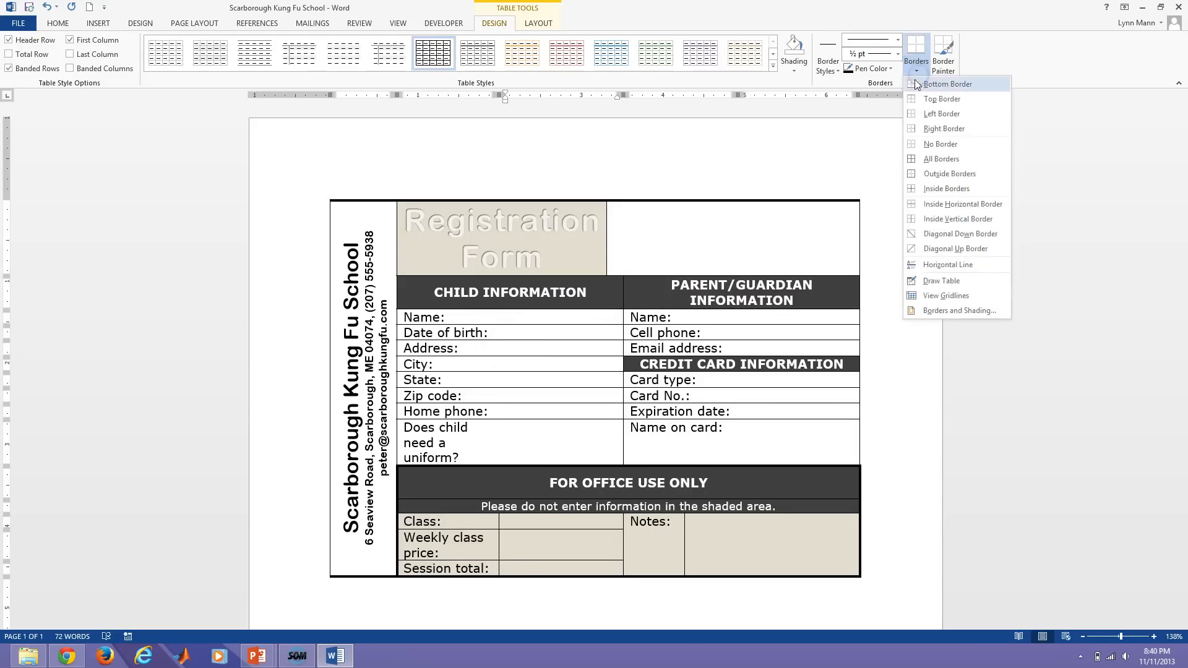
click(937, 296)
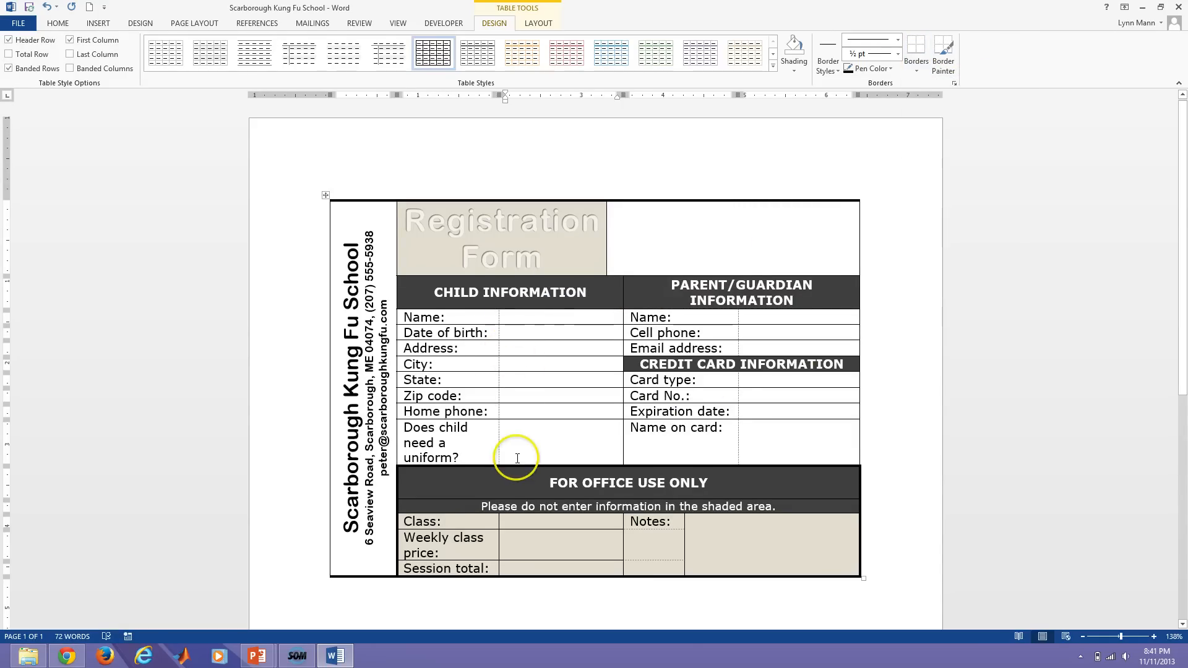
click(518, 314)
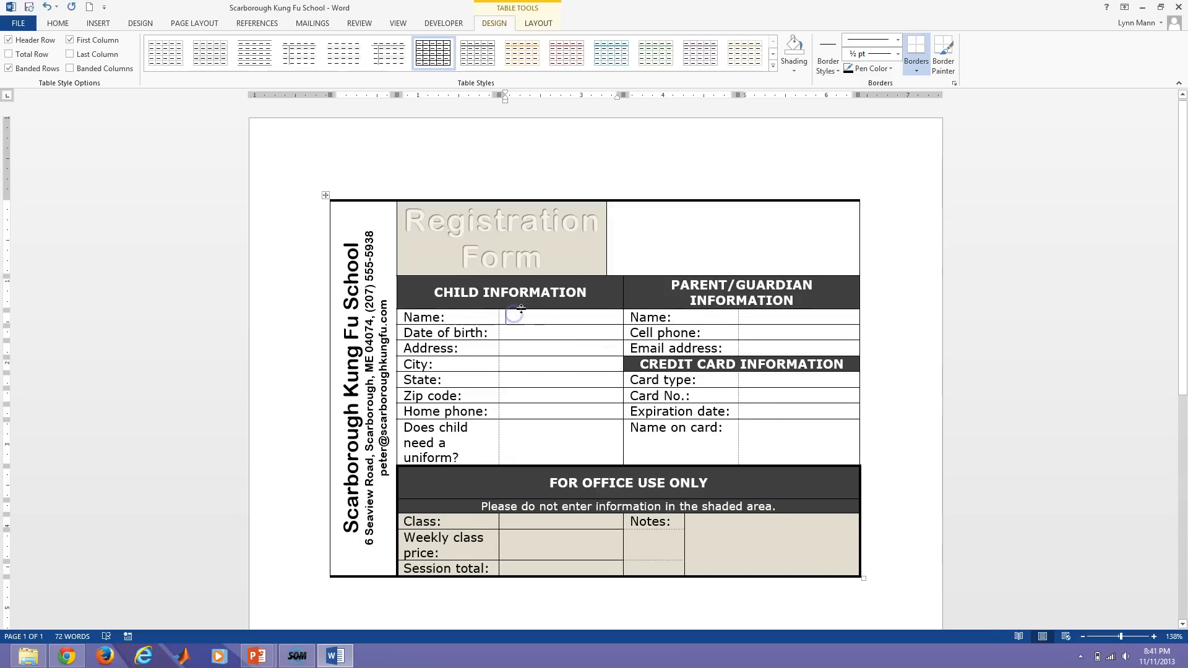
click(443, 23)
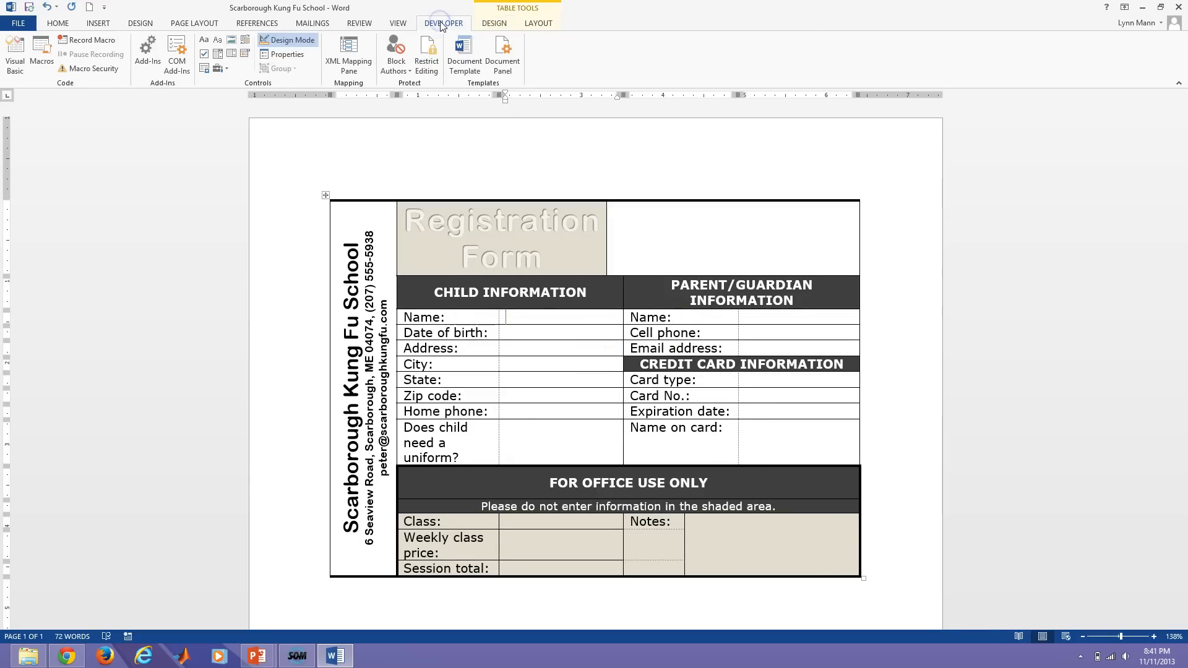
Insert a plain text control in the child Name cell, titled 'Child Name' with bounding box display.
click(217, 42)
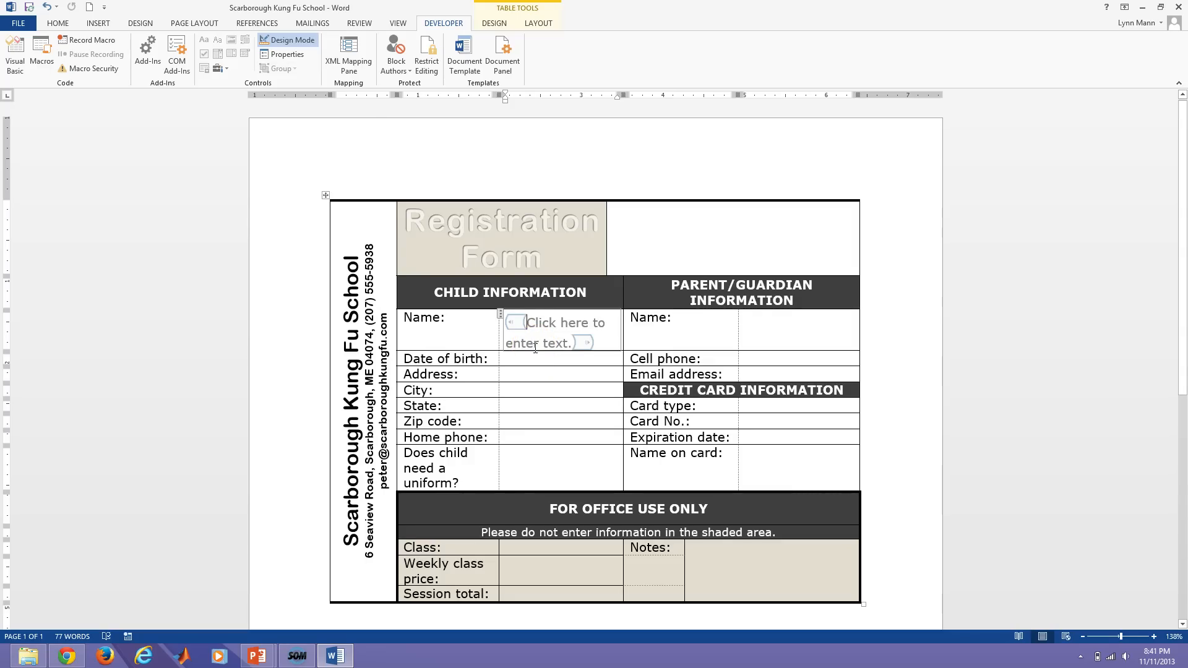
click(285, 55)
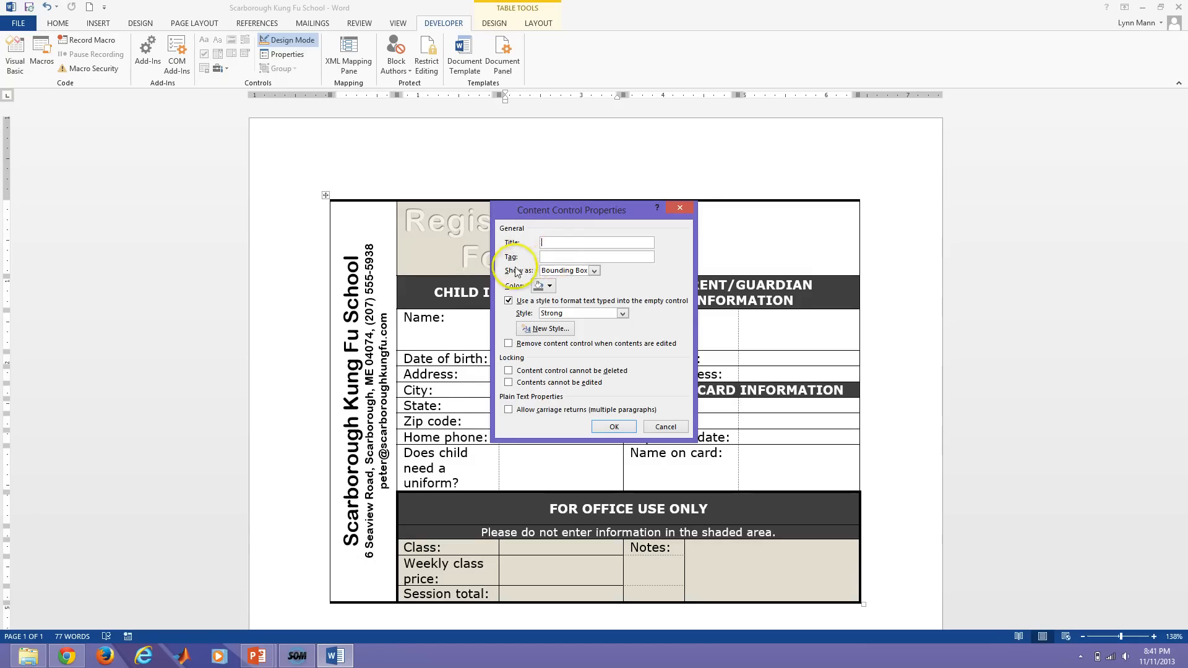
click(588, 272)
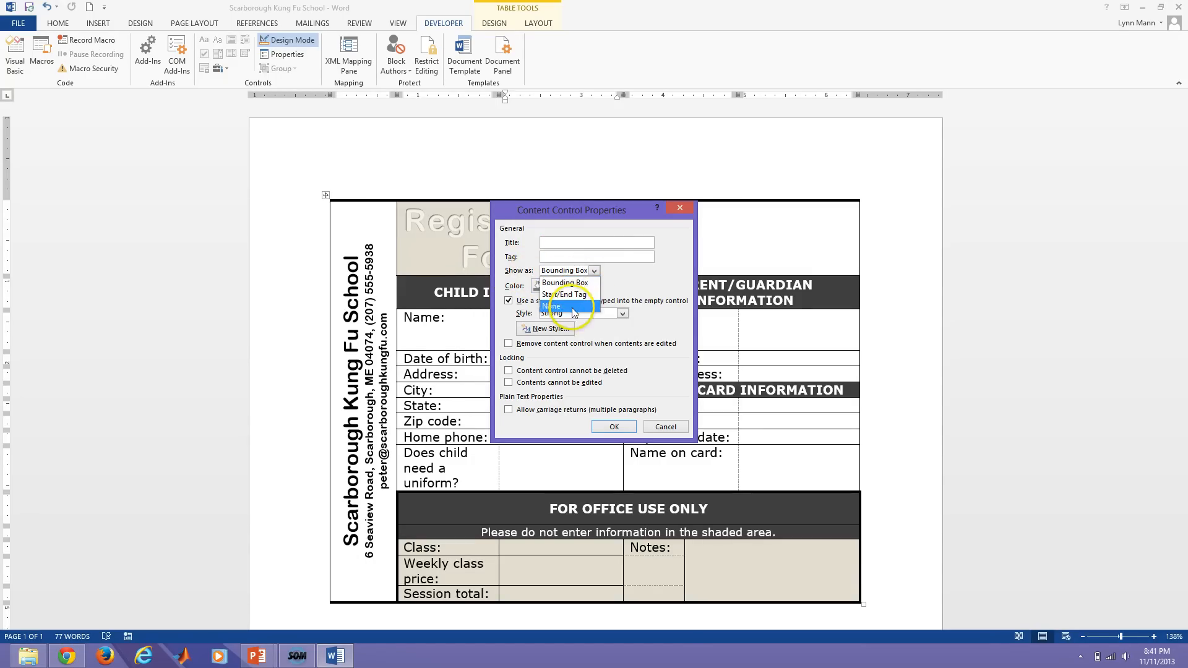
click(579, 282)
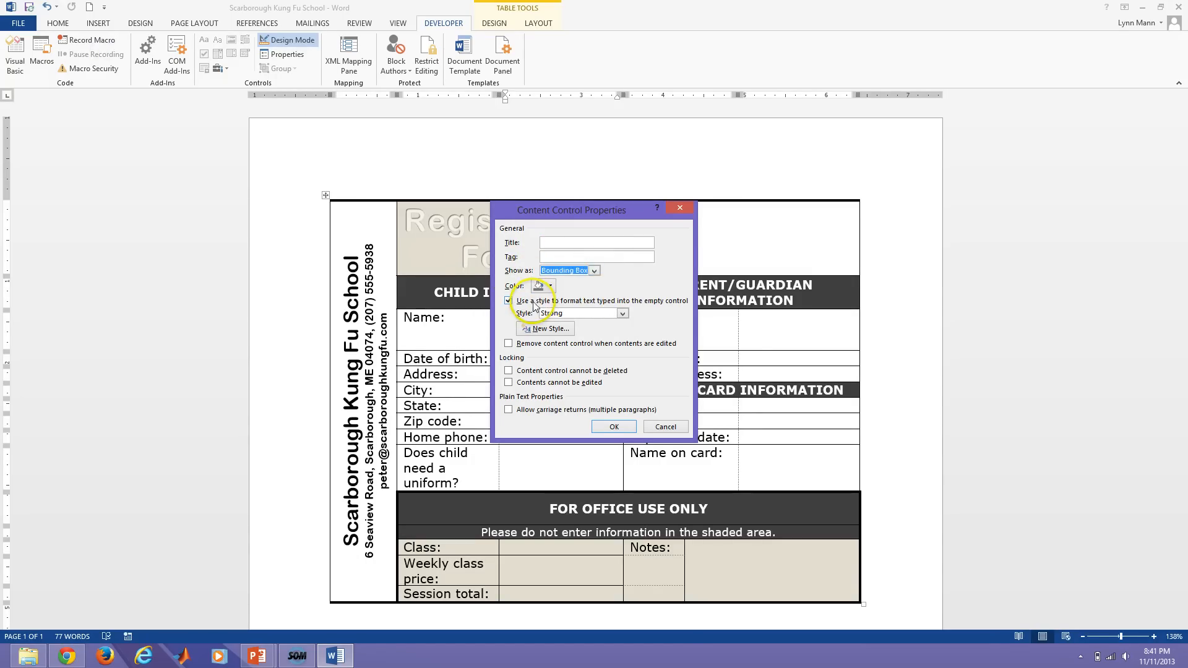
click(552, 243)
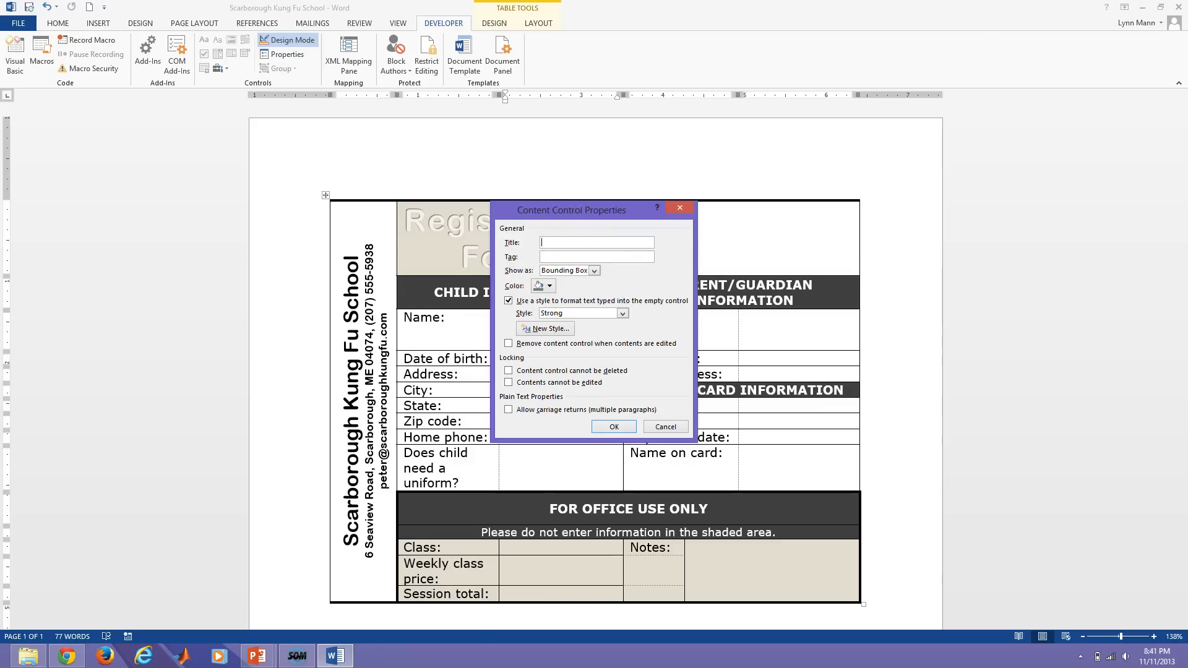
text(Child Name)
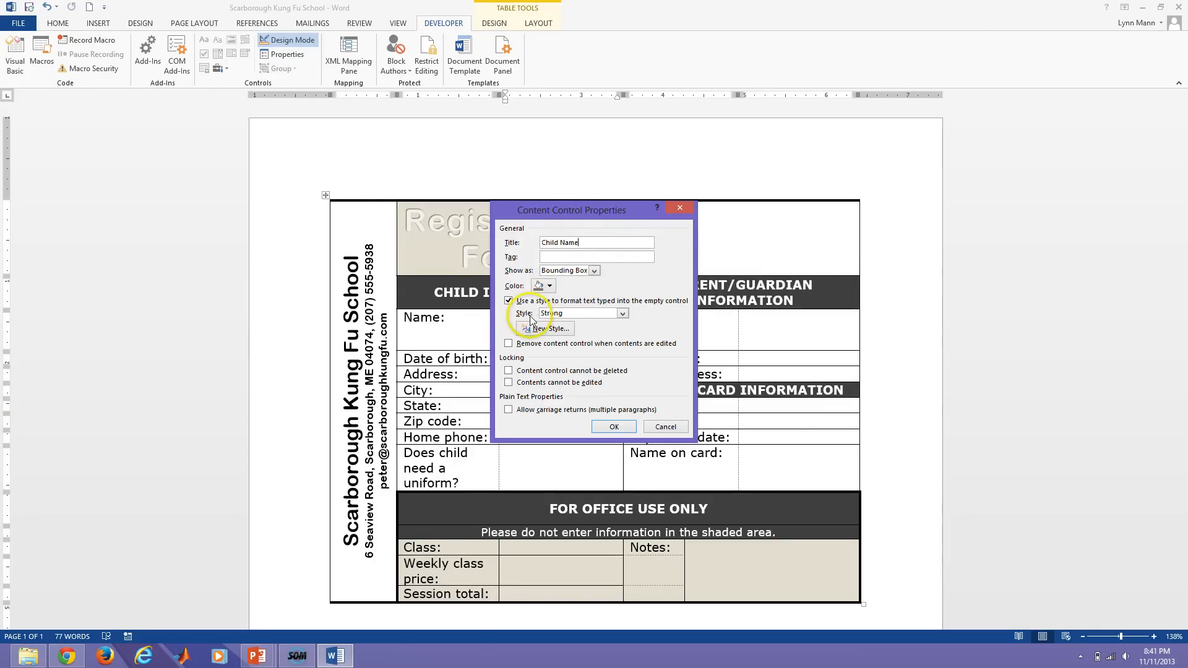
Format the control's entries with the Strong style and lock it against deletion.
click(622, 313)
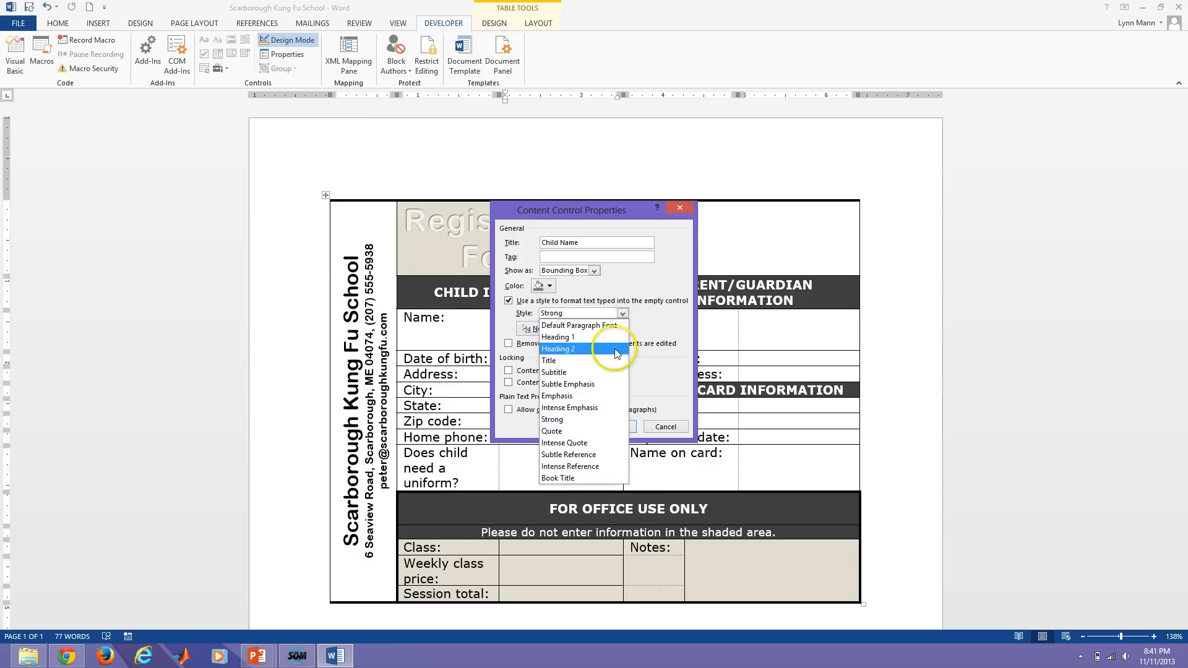
click(611, 326)
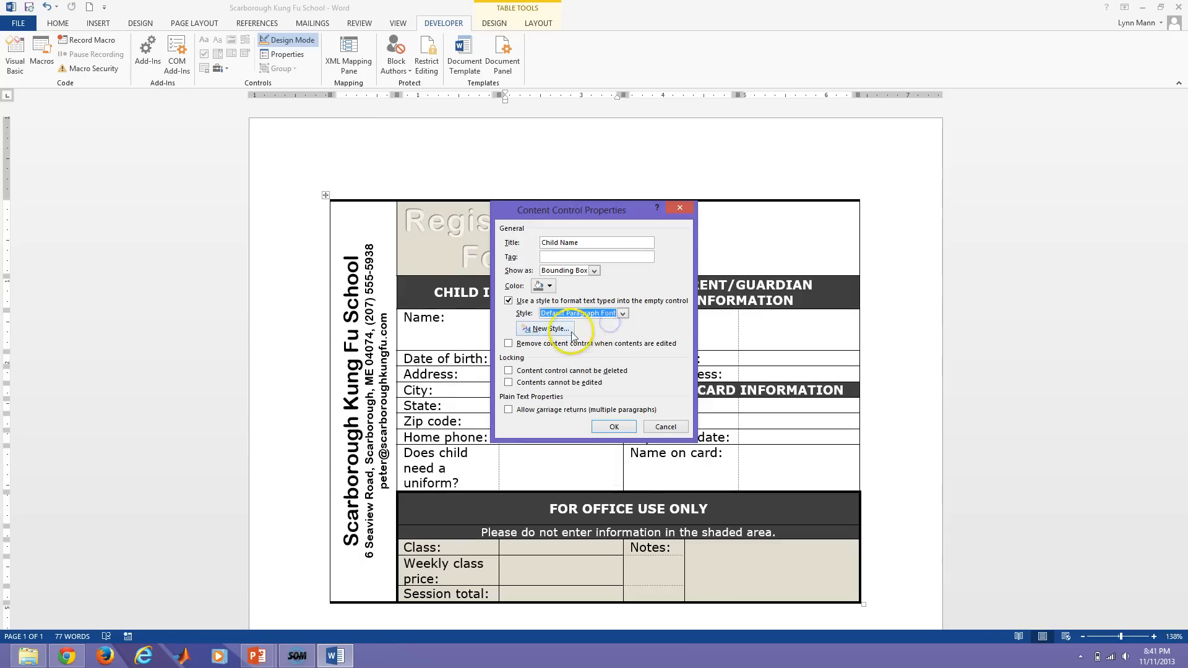
click(622, 314)
click(572, 427)
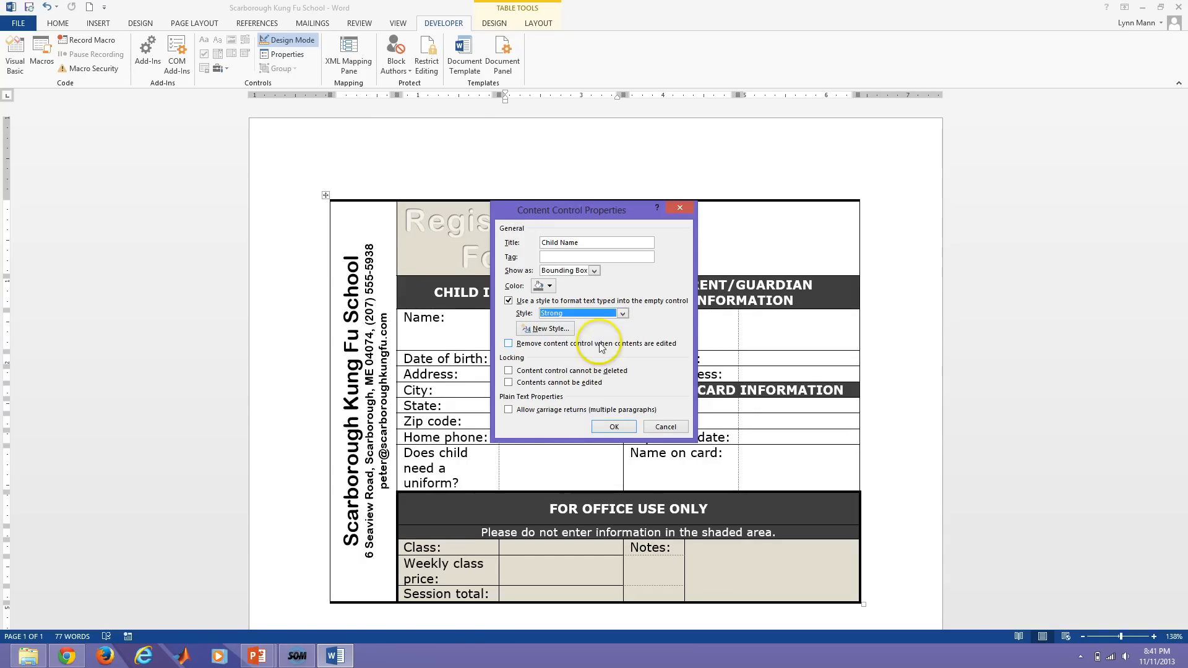
click(509, 370)
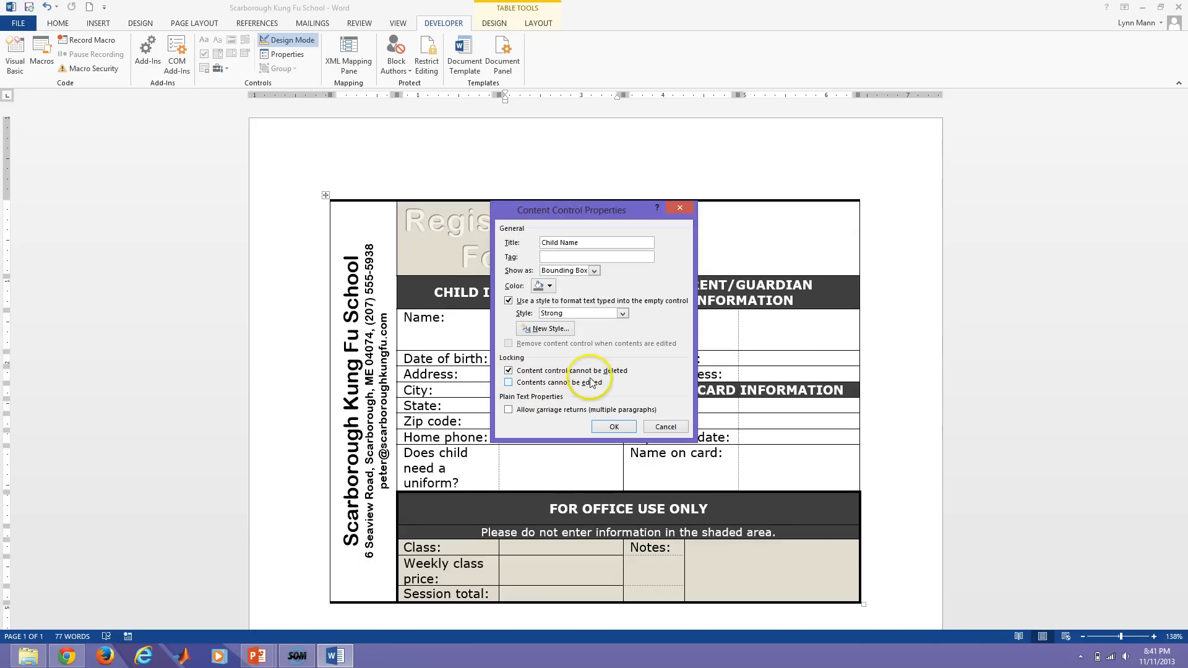
click(613, 426)
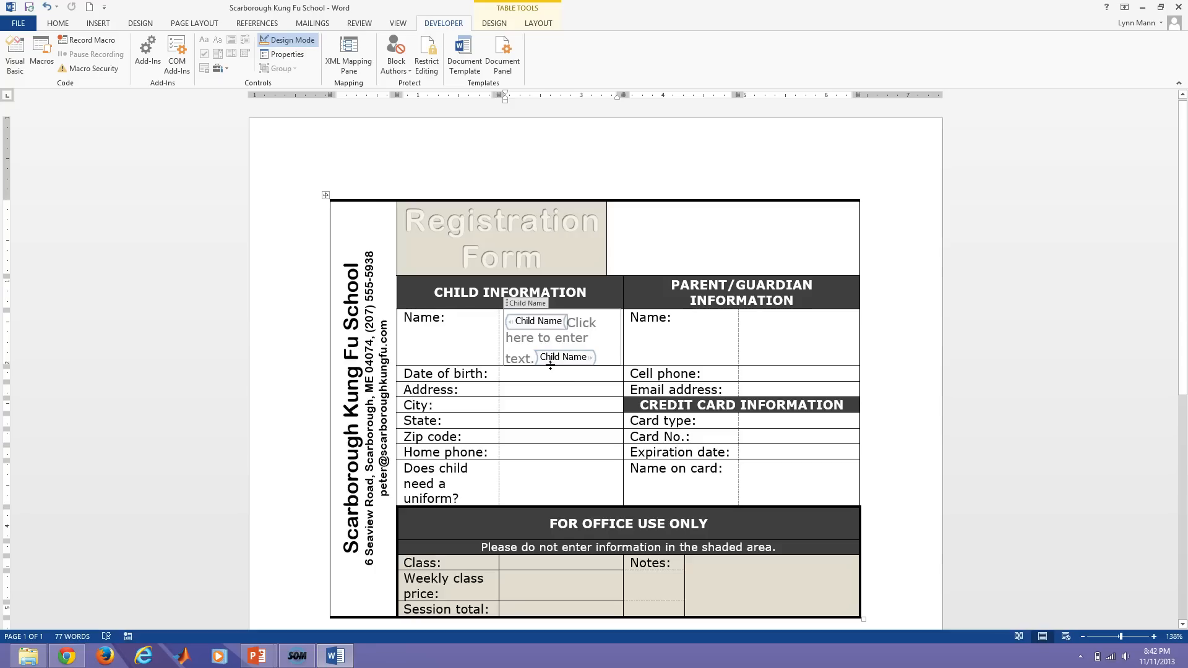
Outside design mode, type a sample child's name in Child Name, then clear it to the placeholder.
click(287, 39)
click(517, 364)
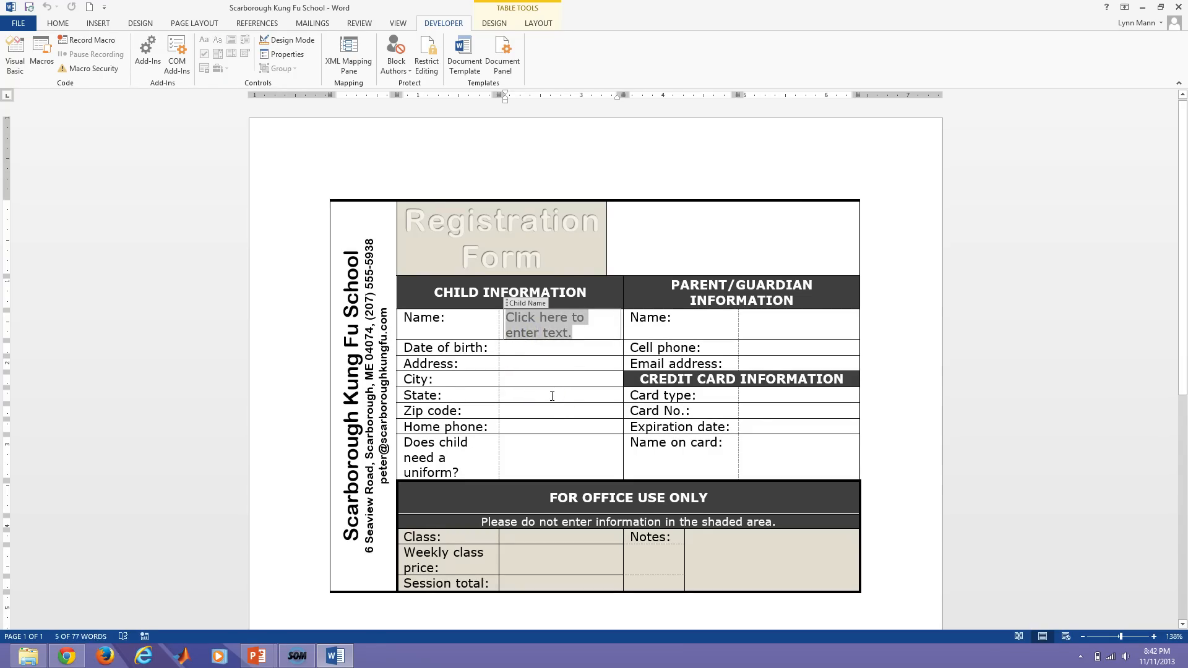
text(Jane Doe)
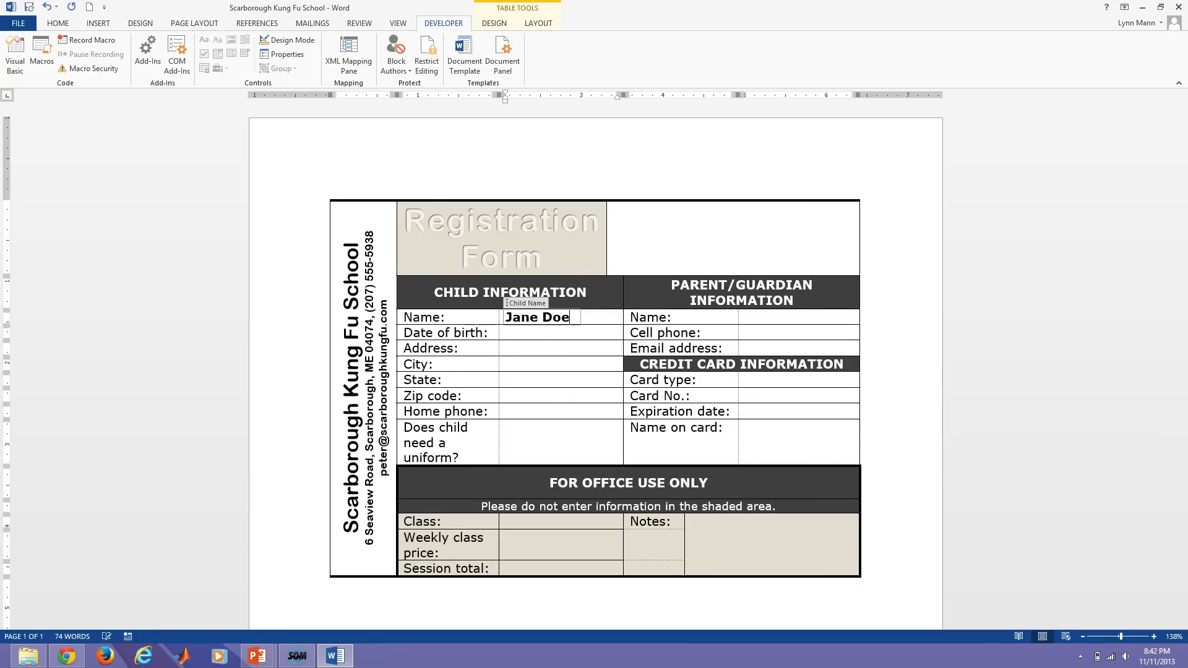
click(543, 351)
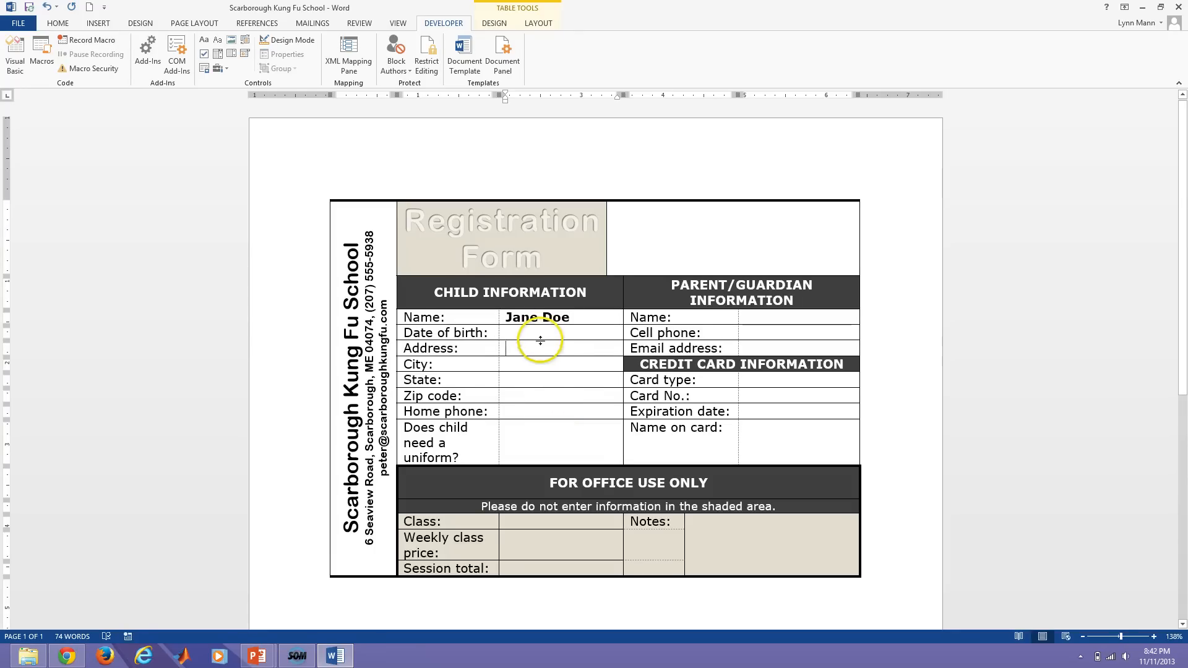
click(543, 317)
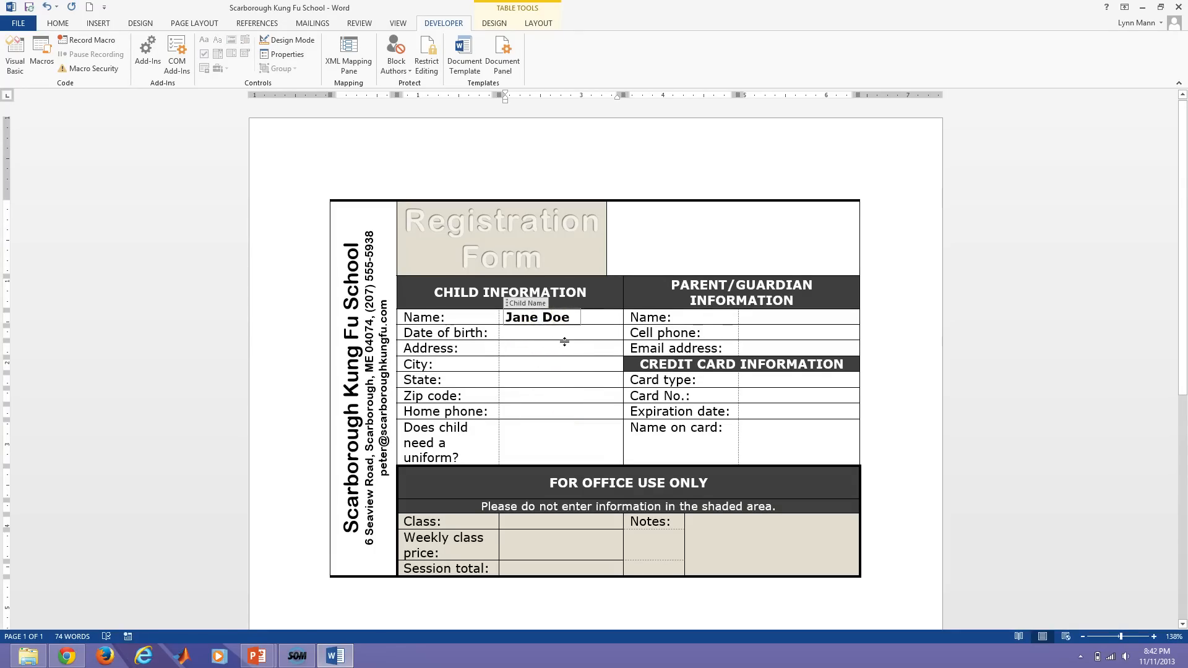
key(BackSpace)
key(BackSpace)
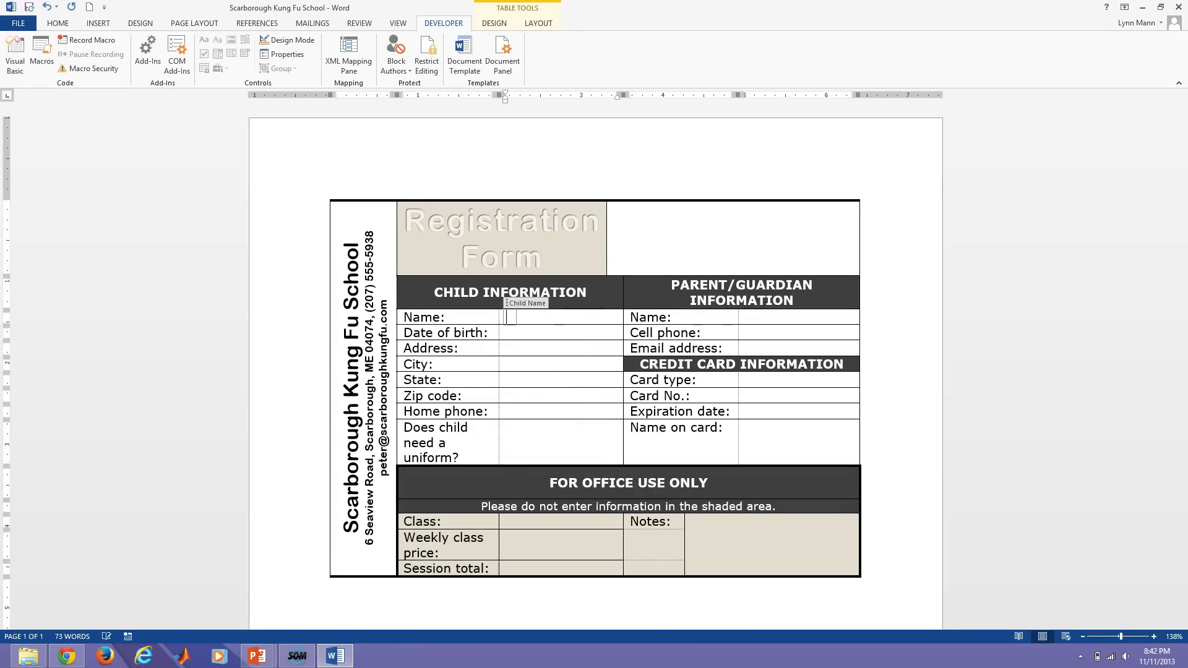
drag(579, 339, 585, 359)
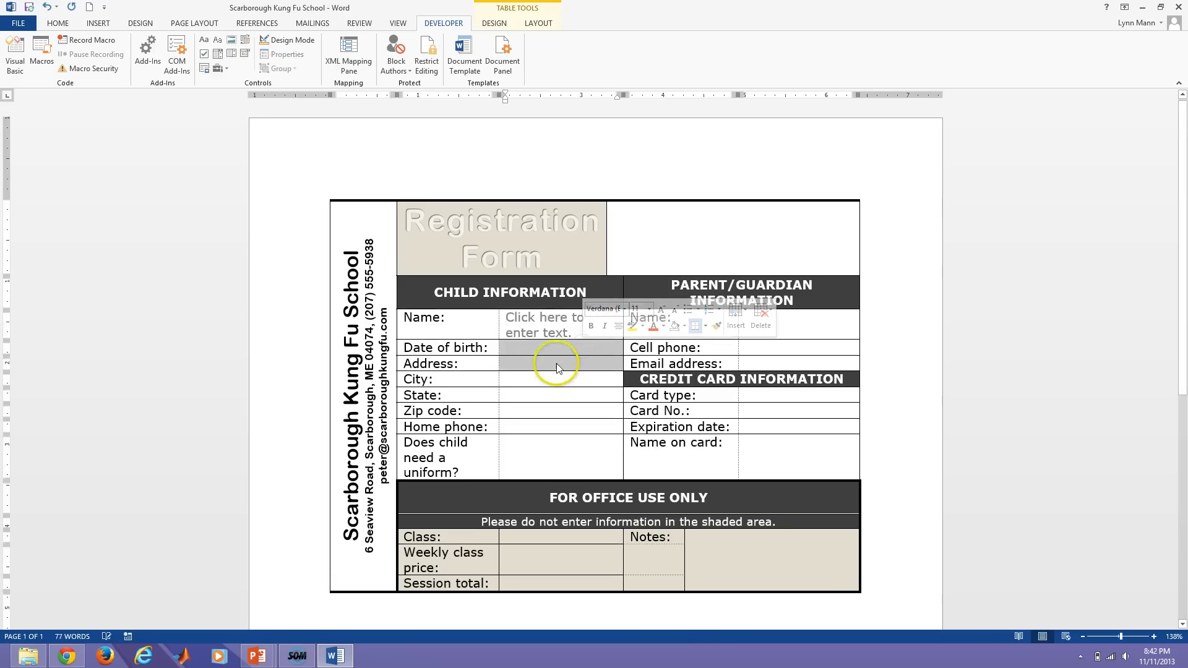
click(806, 330)
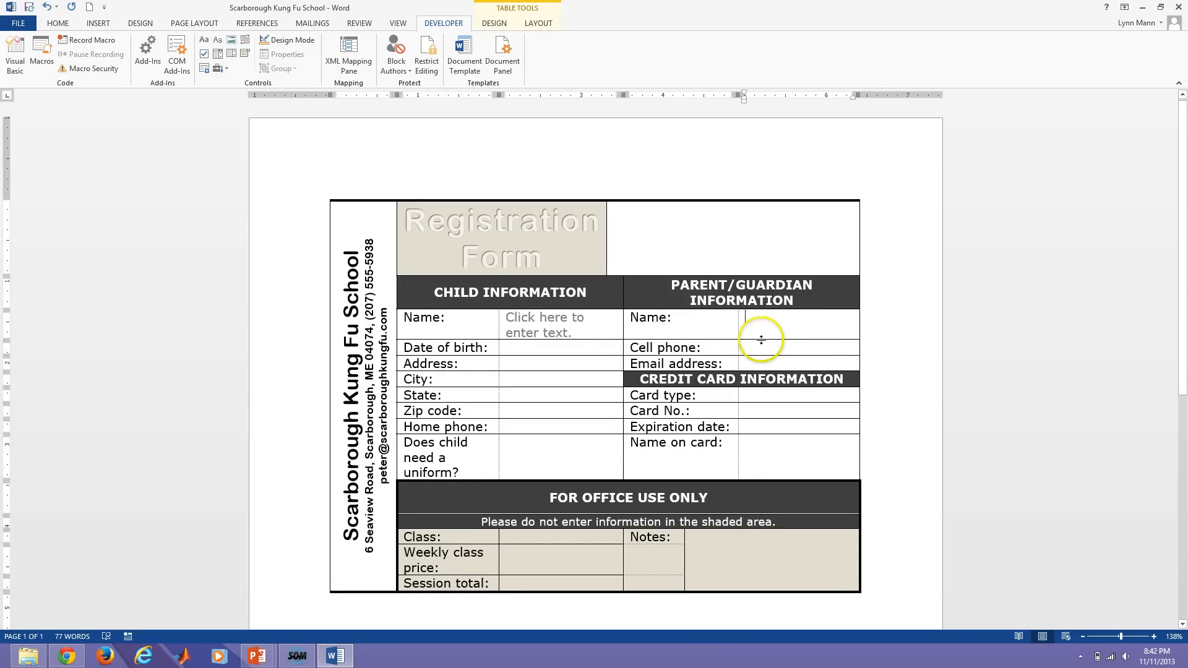
In design mode, insert a Parent Name plain text control with Strong style and deletion locked.
click(273, 40)
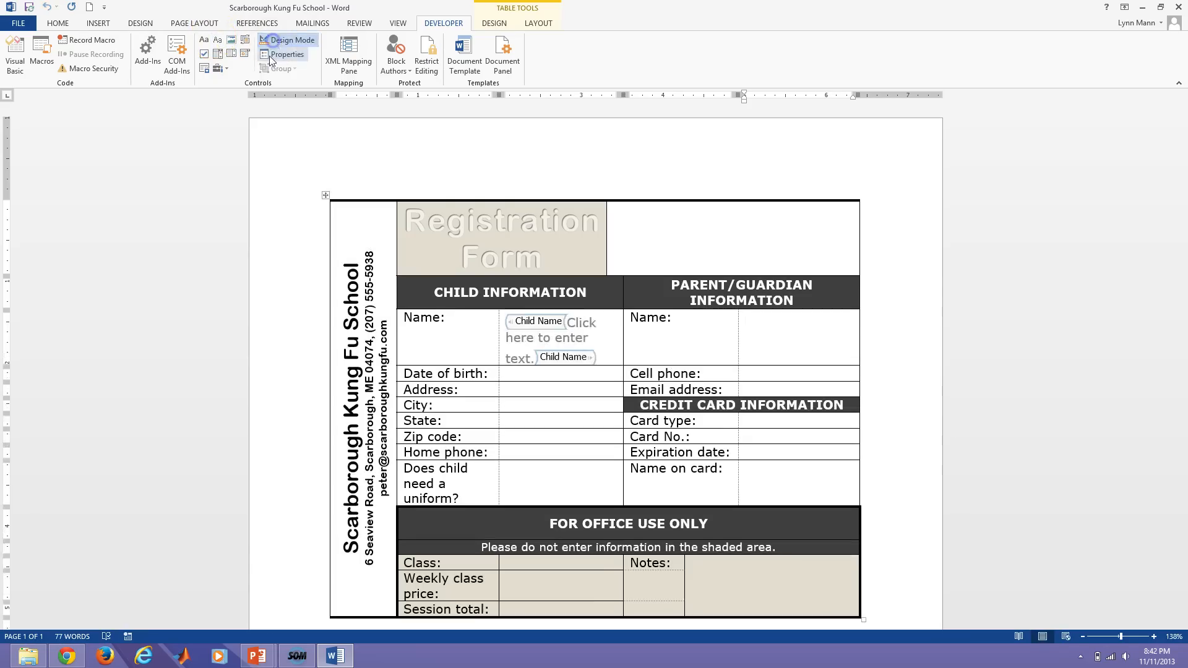
click(219, 43)
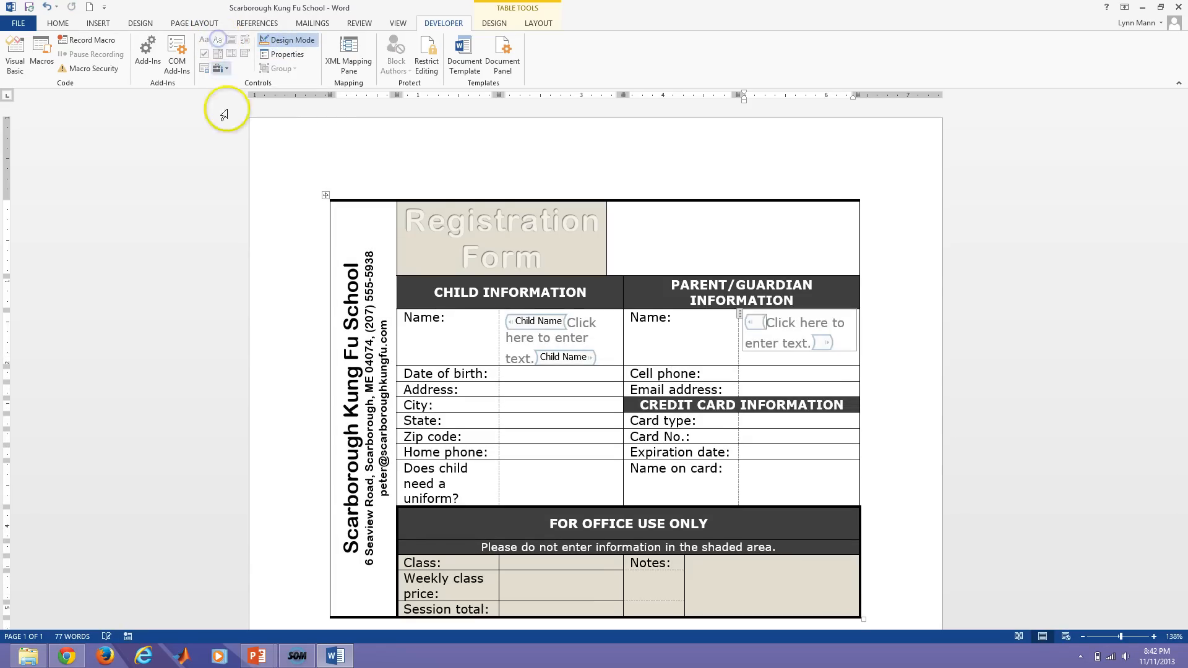
click(282, 54)
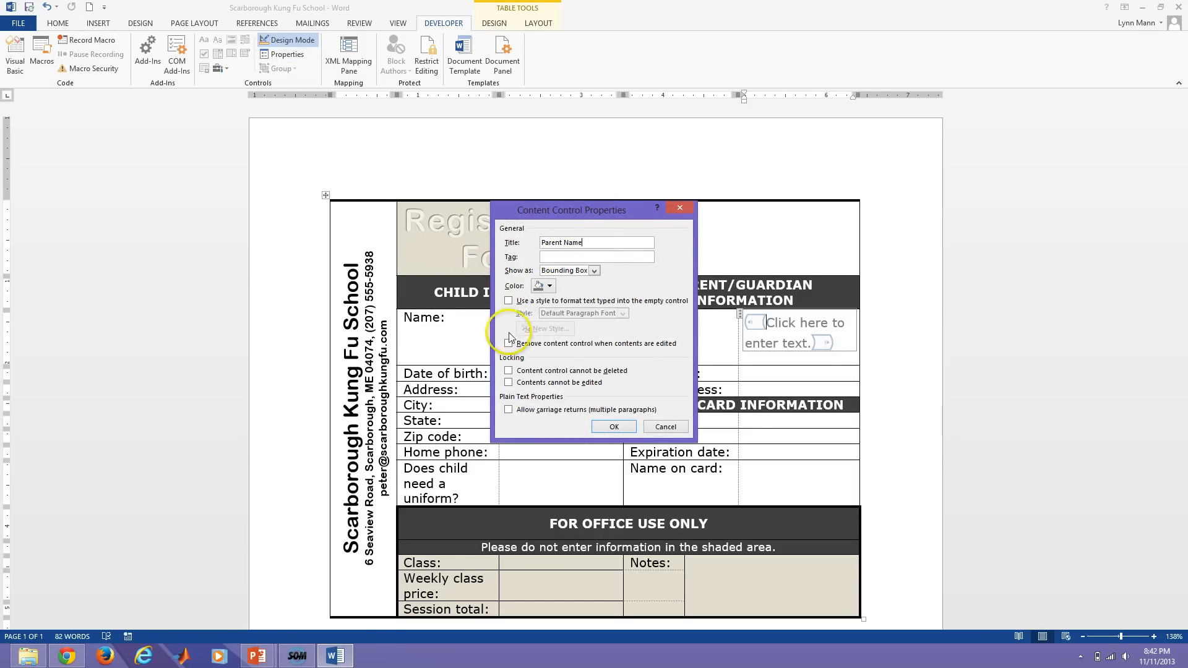
click(510, 302)
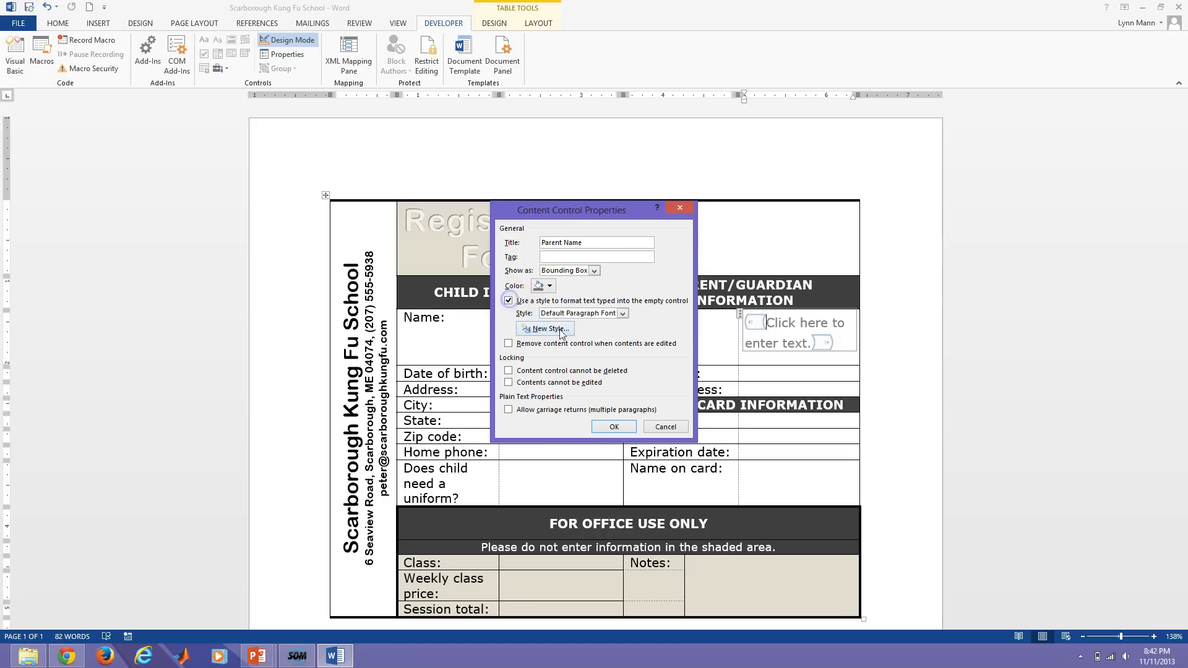
click(623, 313)
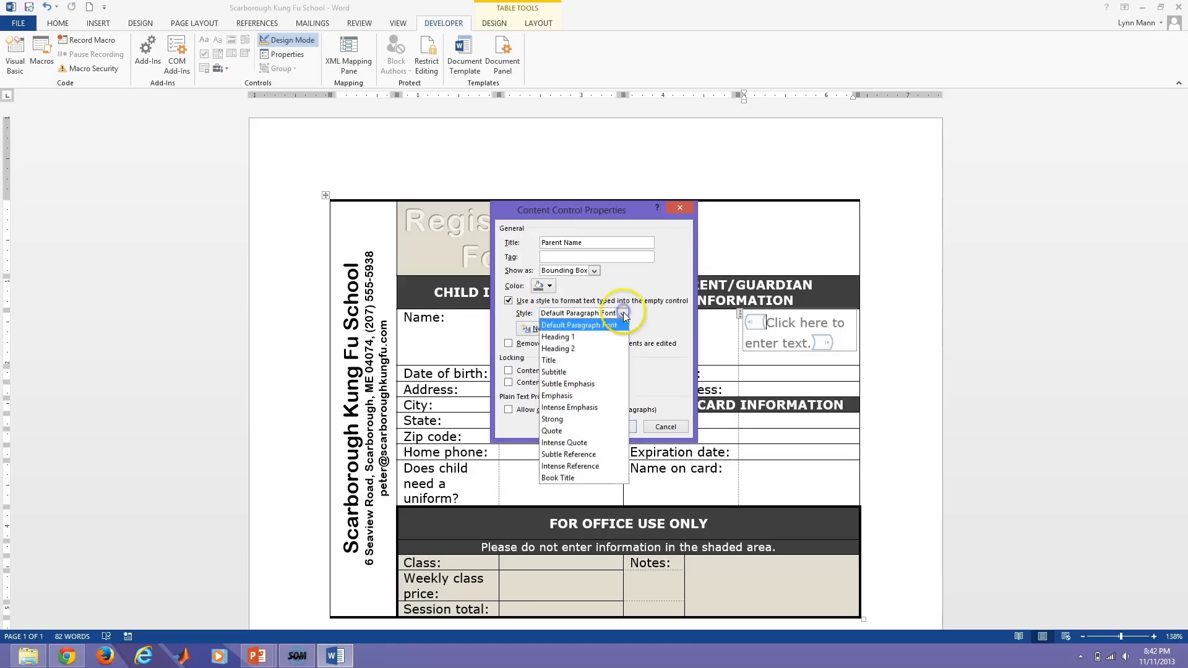
click(570, 417)
click(509, 371)
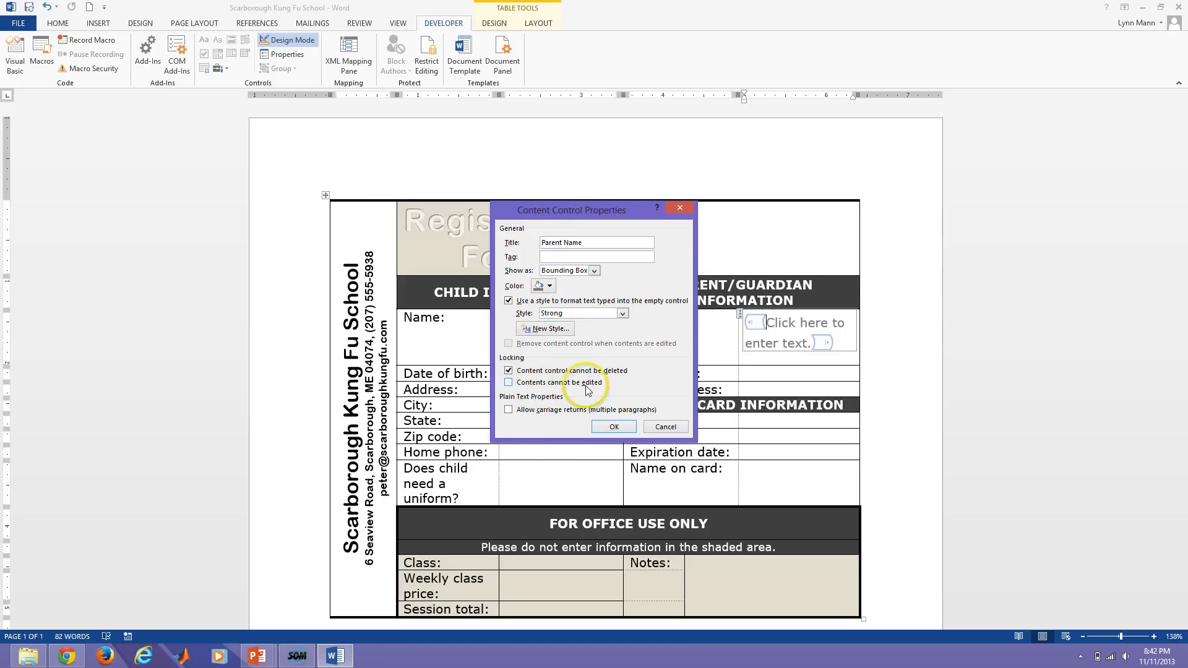
click(614, 427)
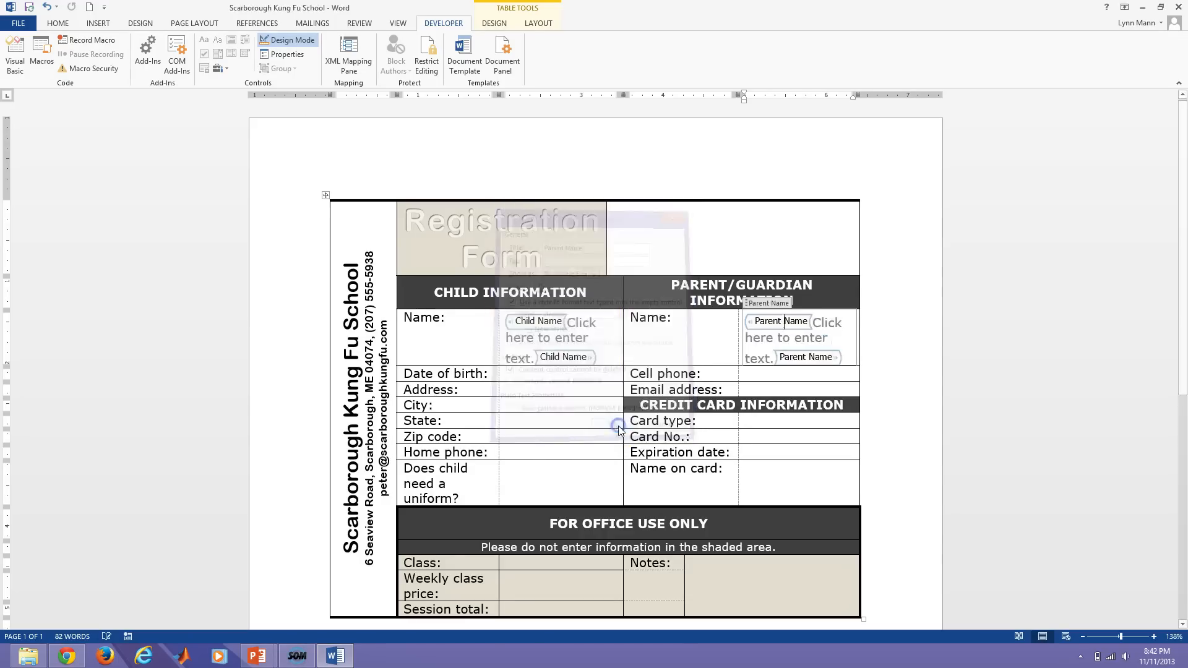
Leave design mode and check the Parent Name and Child Name fields.
click(587, 428)
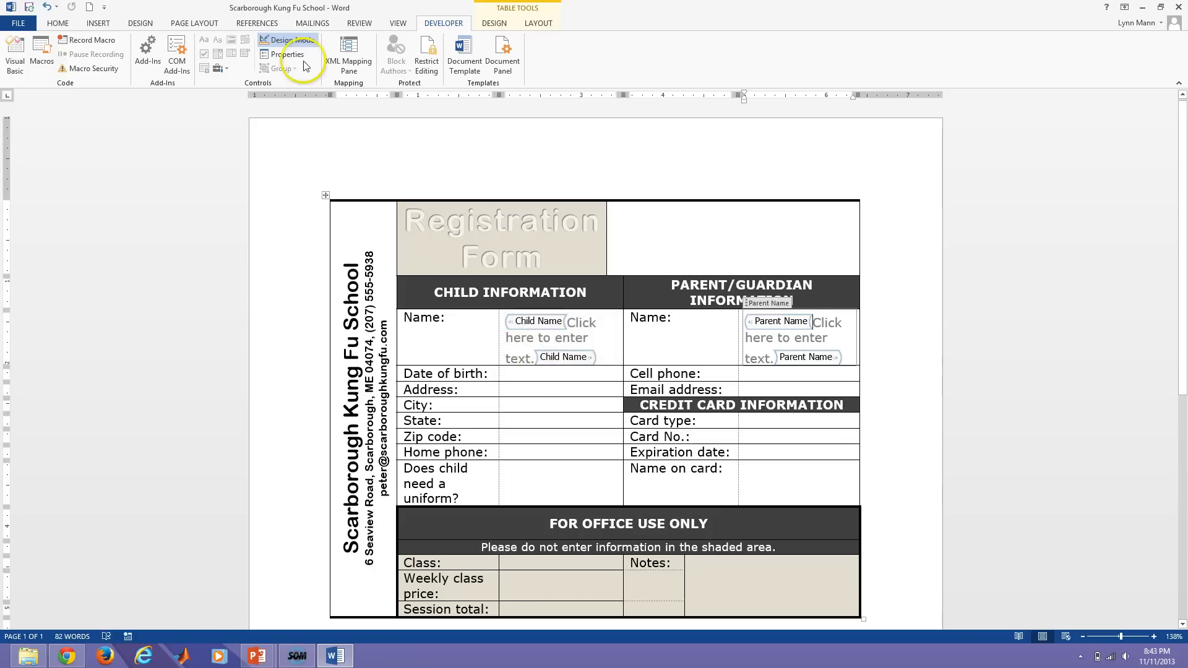
click(292, 40)
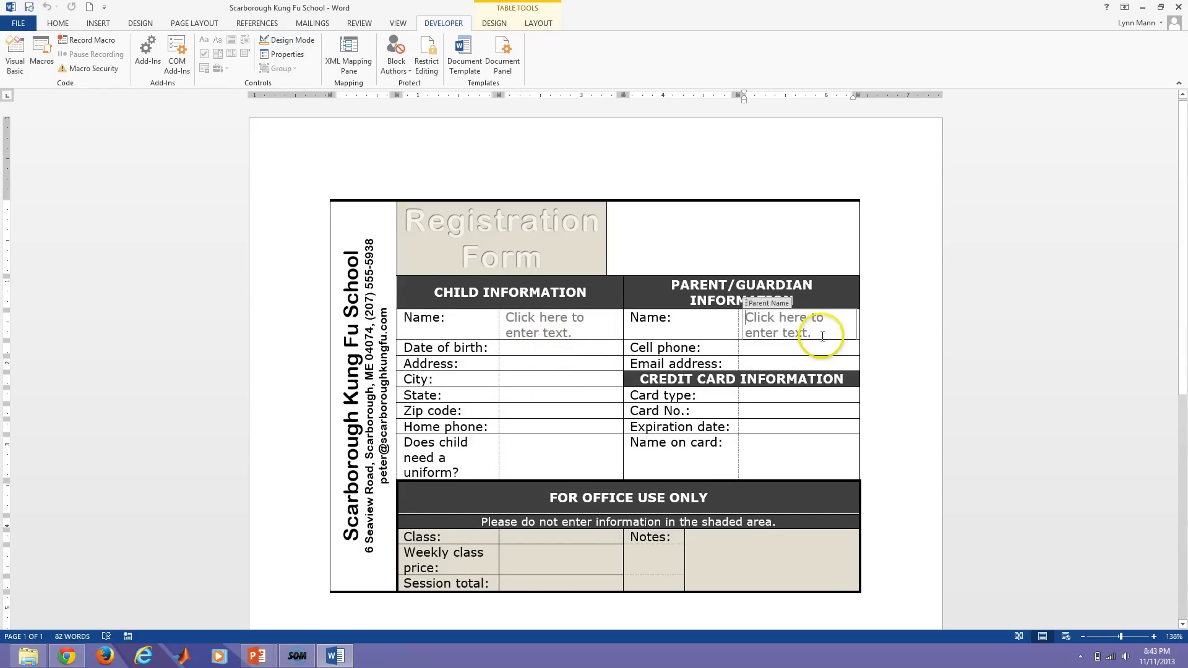
click(544, 353)
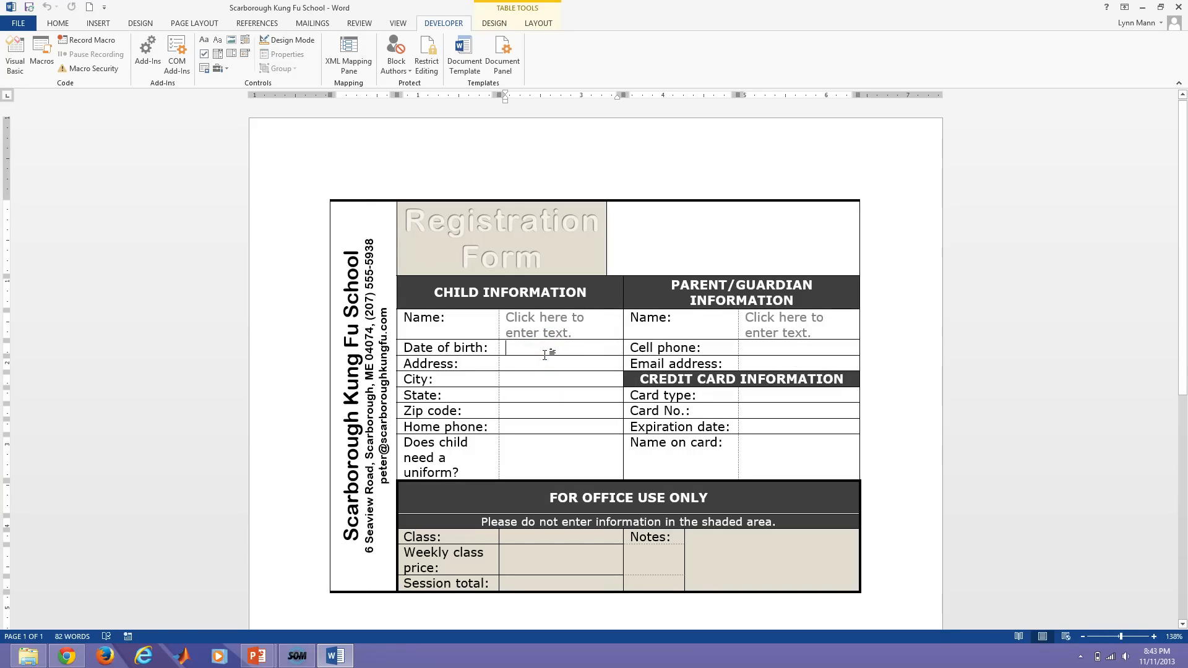
click(523, 317)
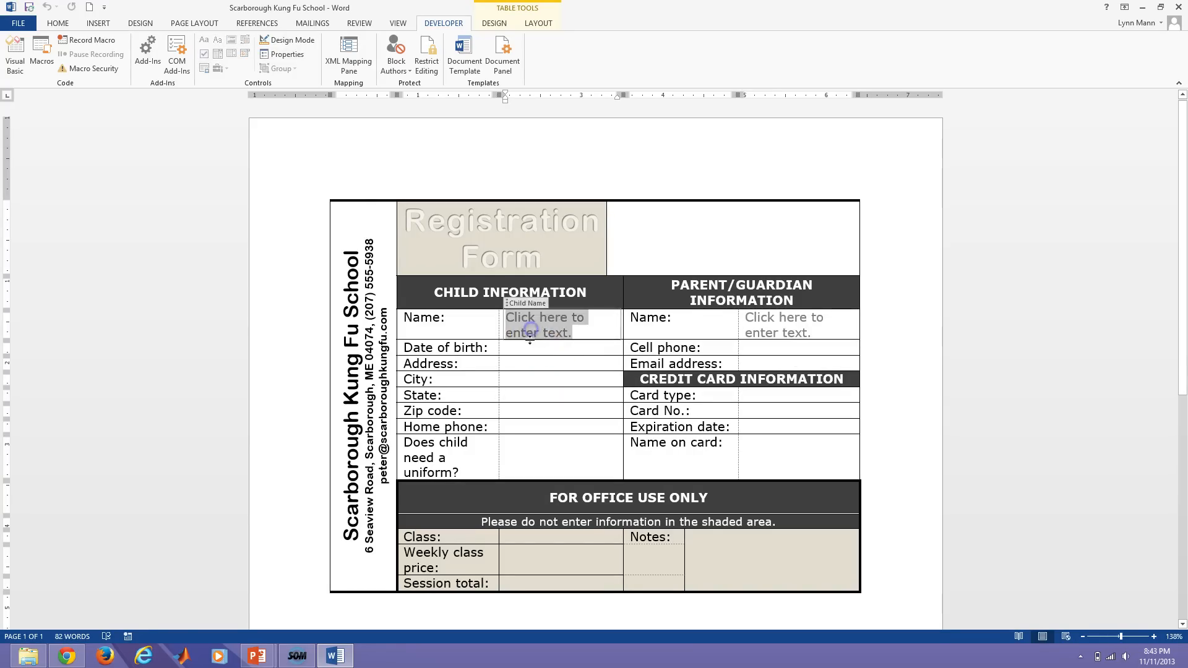
Replace the Child Name placeholder with 'Child's First and Last Name'.
click(276, 43)
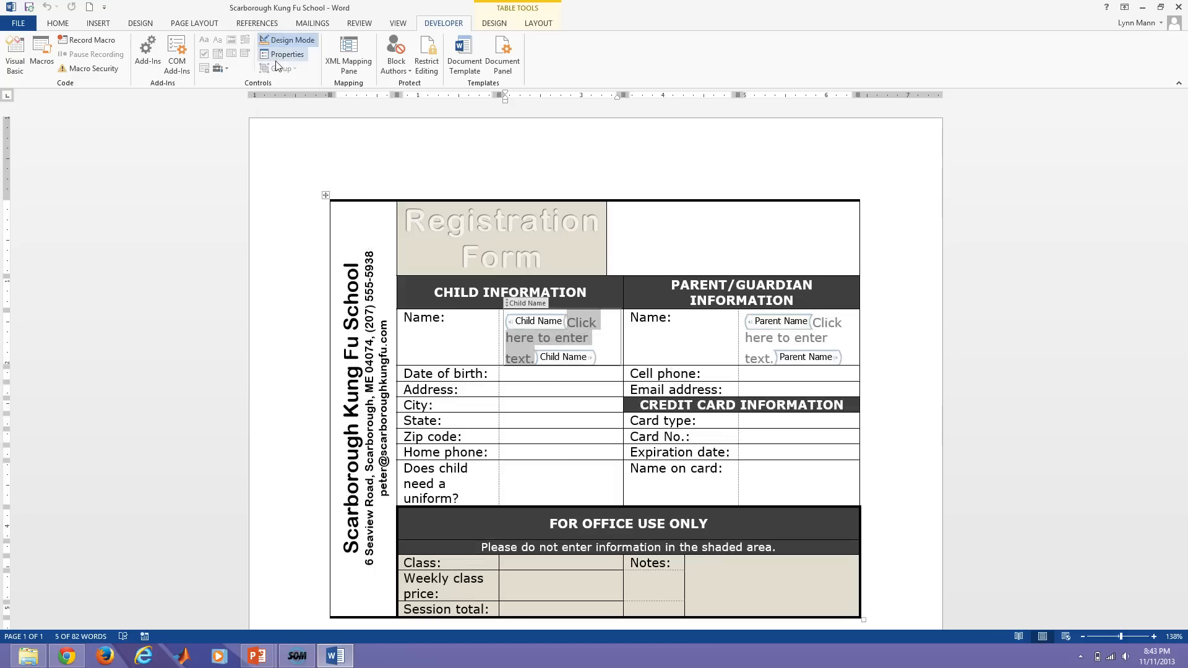
click(571, 323)
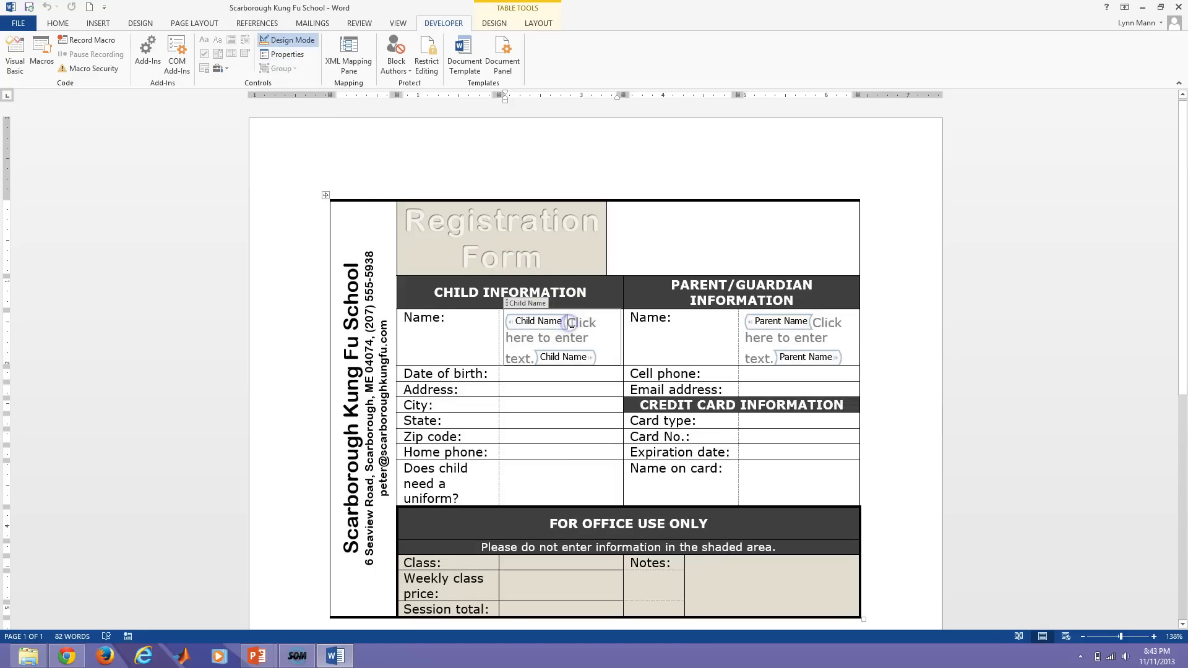
drag(572, 335, 532, 359)
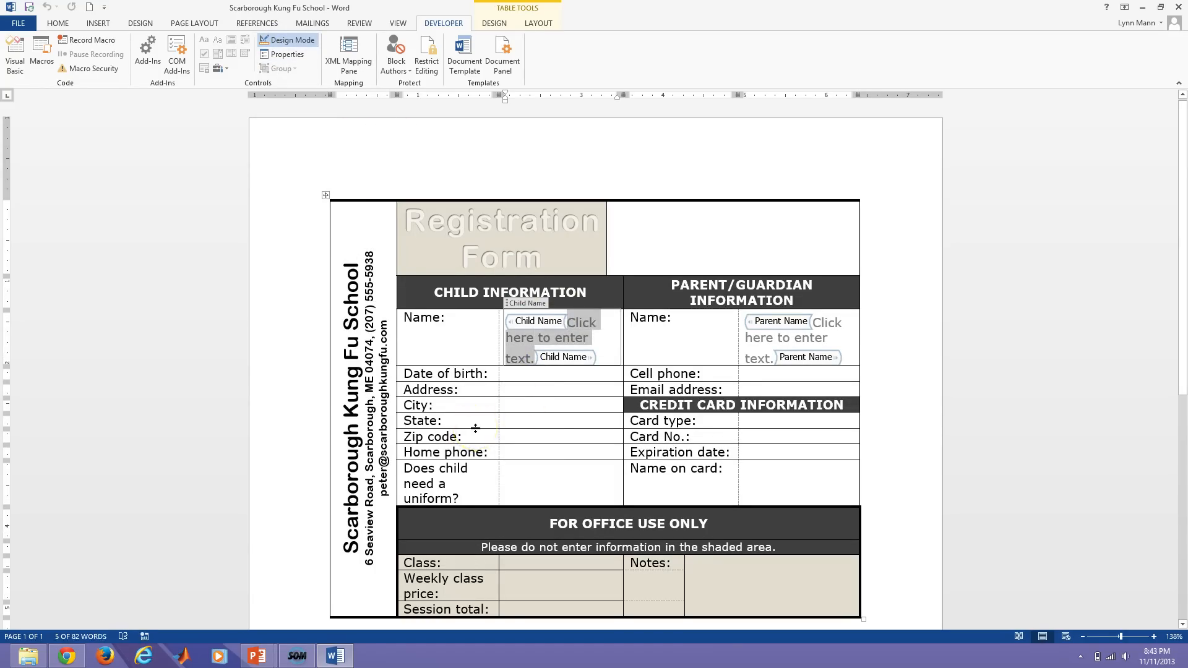
text(C)
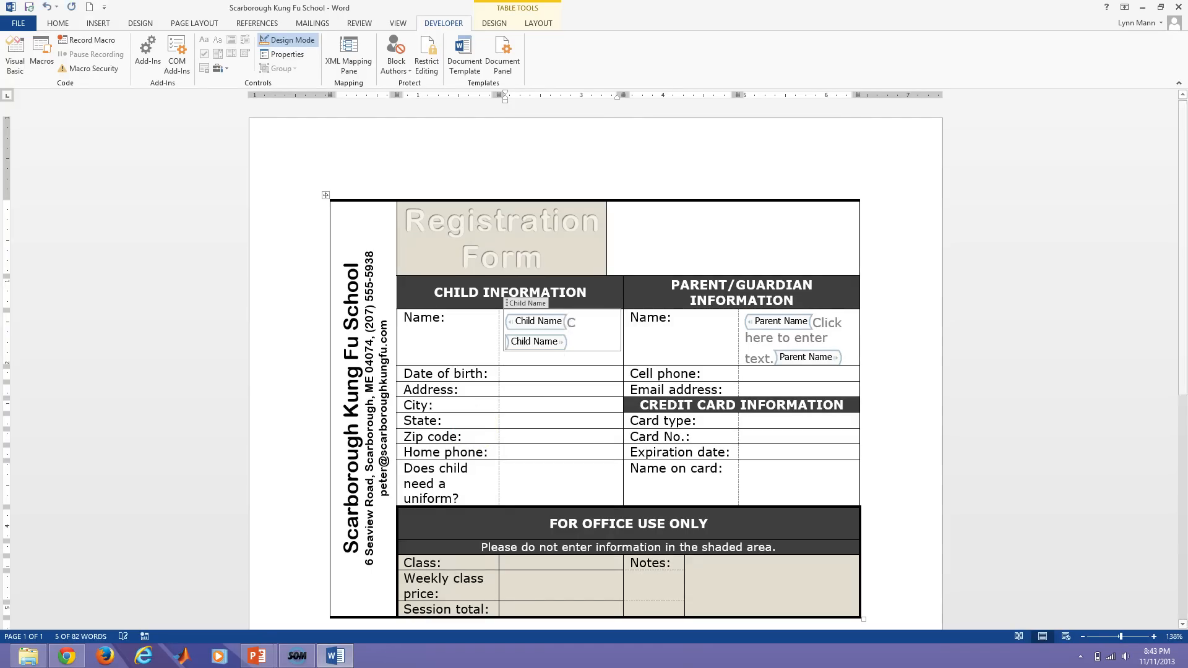
text(hild's First and)
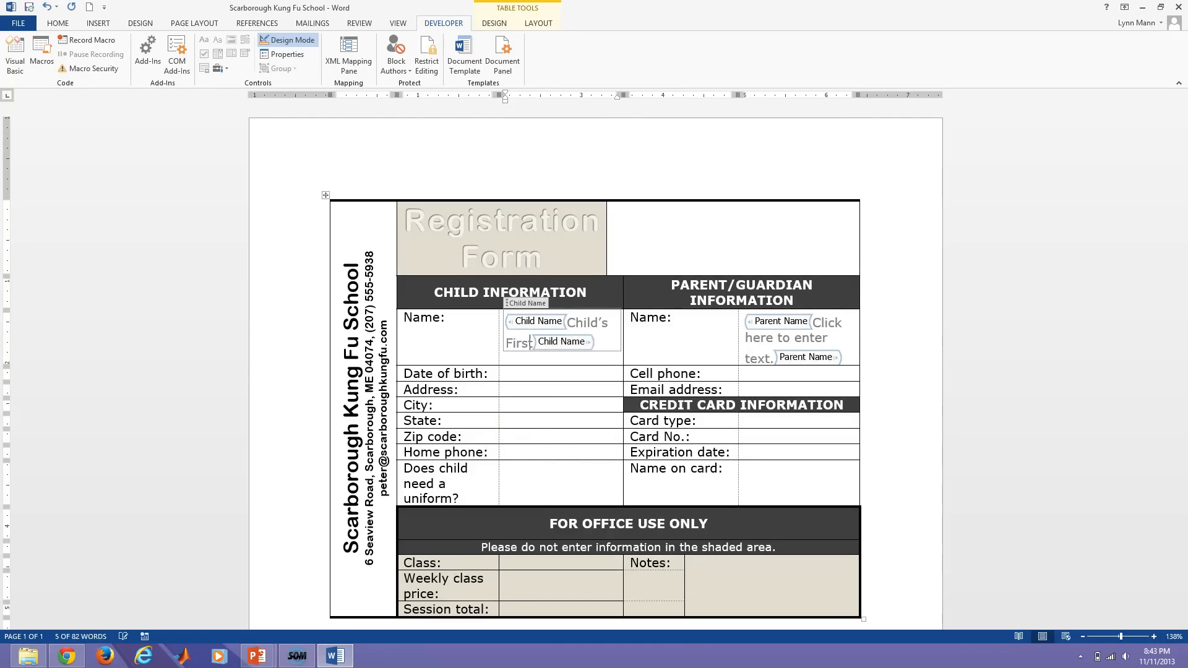
text( Las)
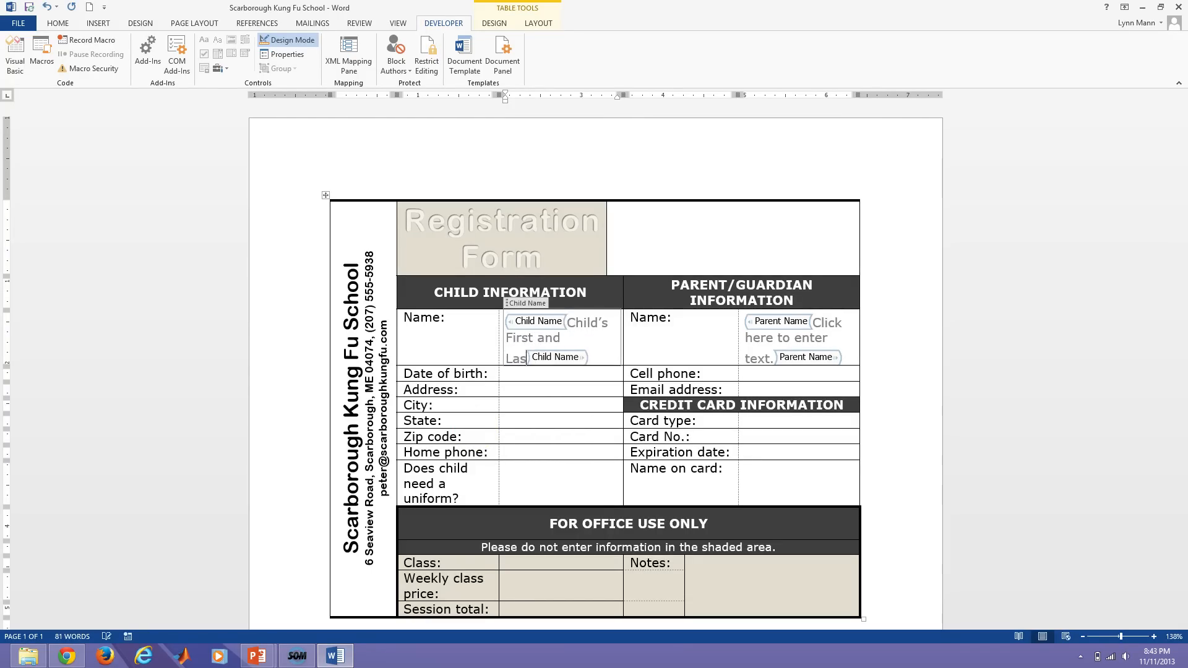
text(t Name)
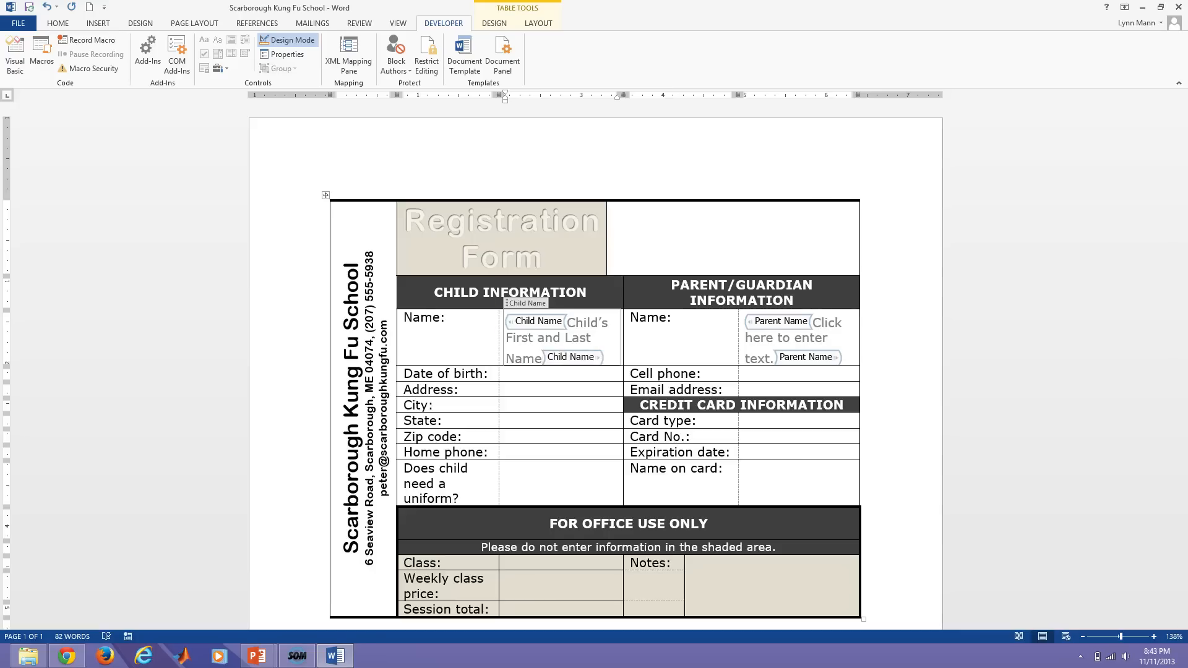
click(527, 377)
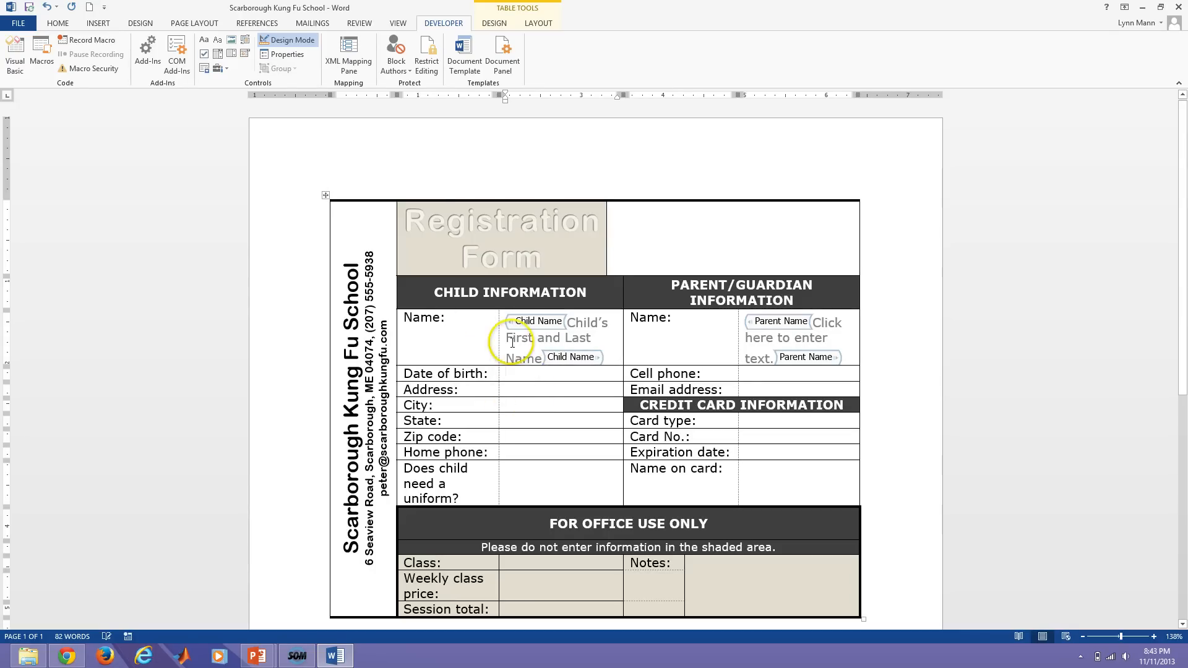
Preview the new prompt text and move through the Address and State cells.
click(289, 40)
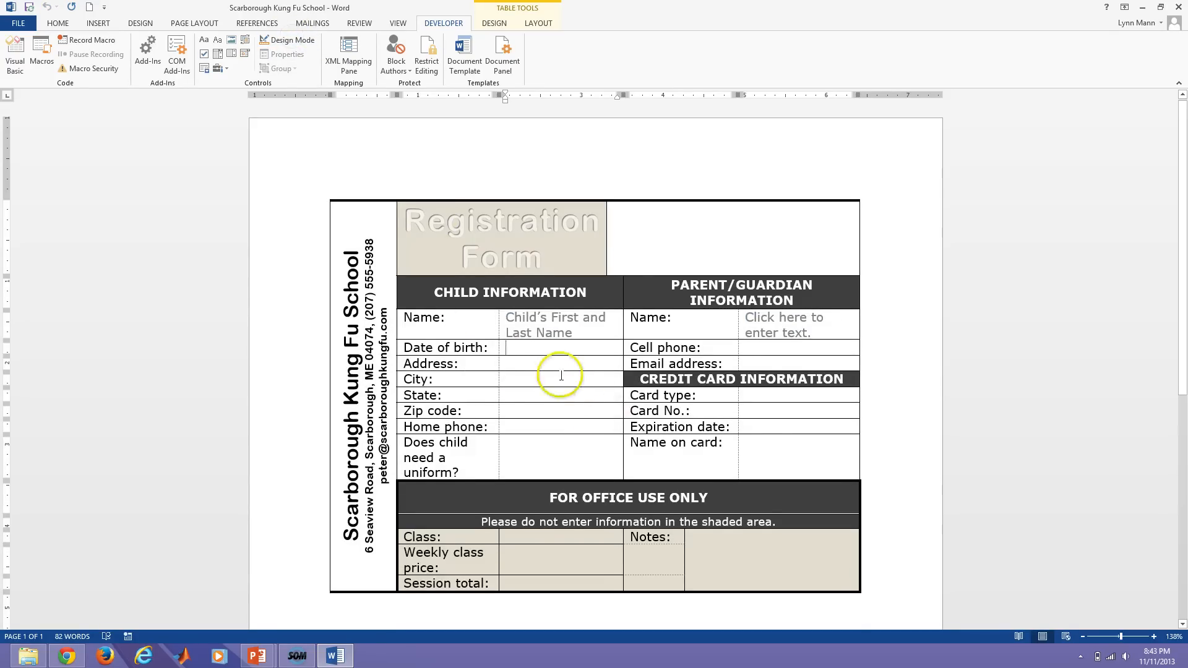
click(544, 333)
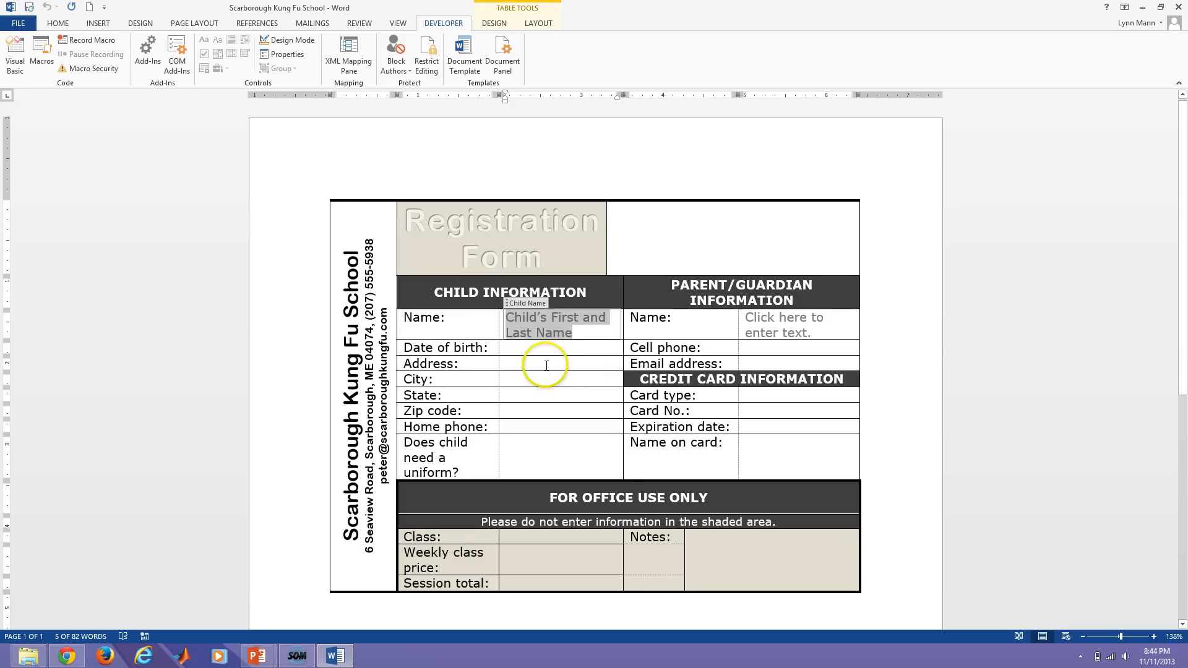
click(546, 367)
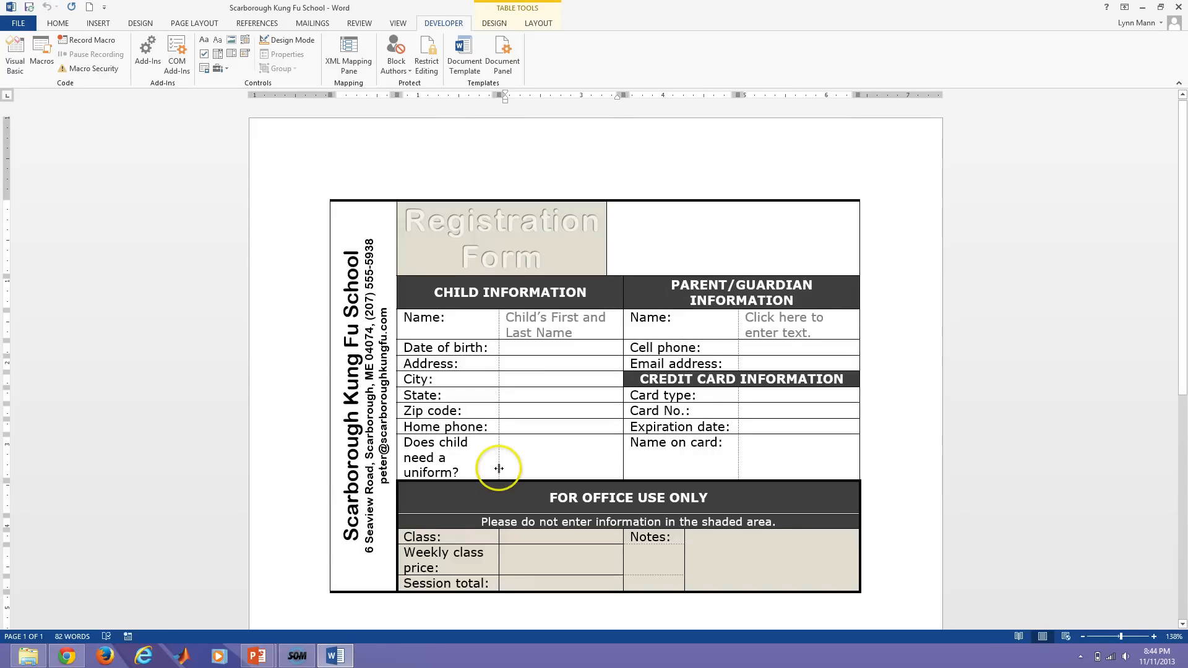
click(524, 397)
click(523, 394)
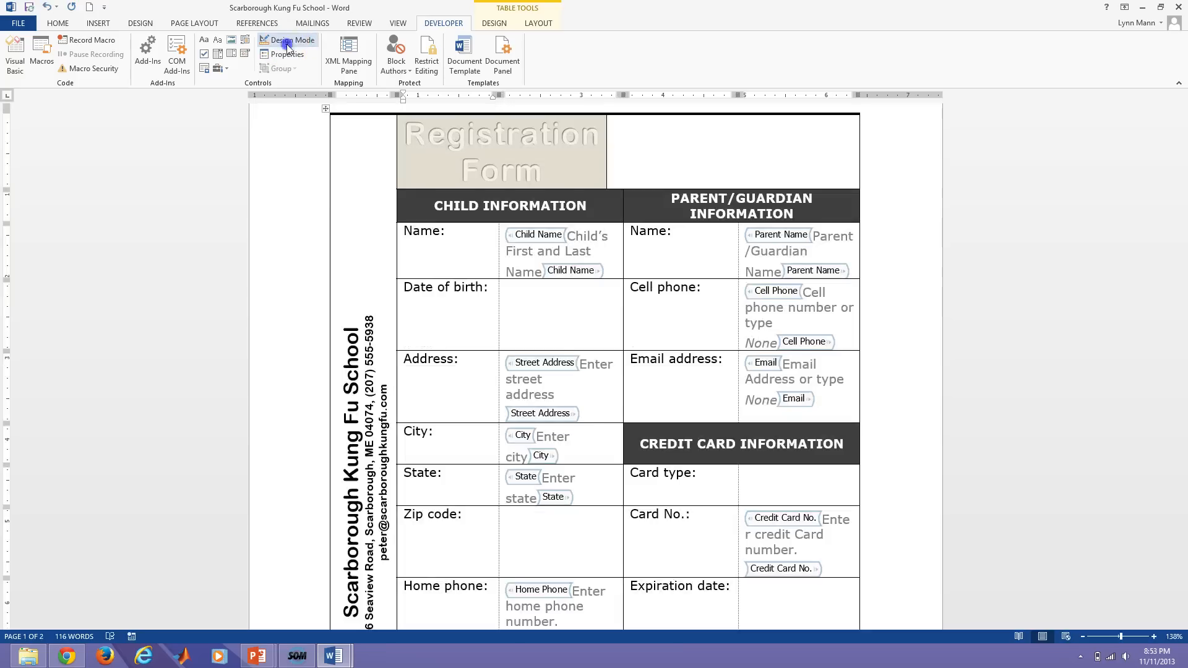
Correct the card number prompt to 'Enter credit card number.' and select the Notes field.
click(281, 40)
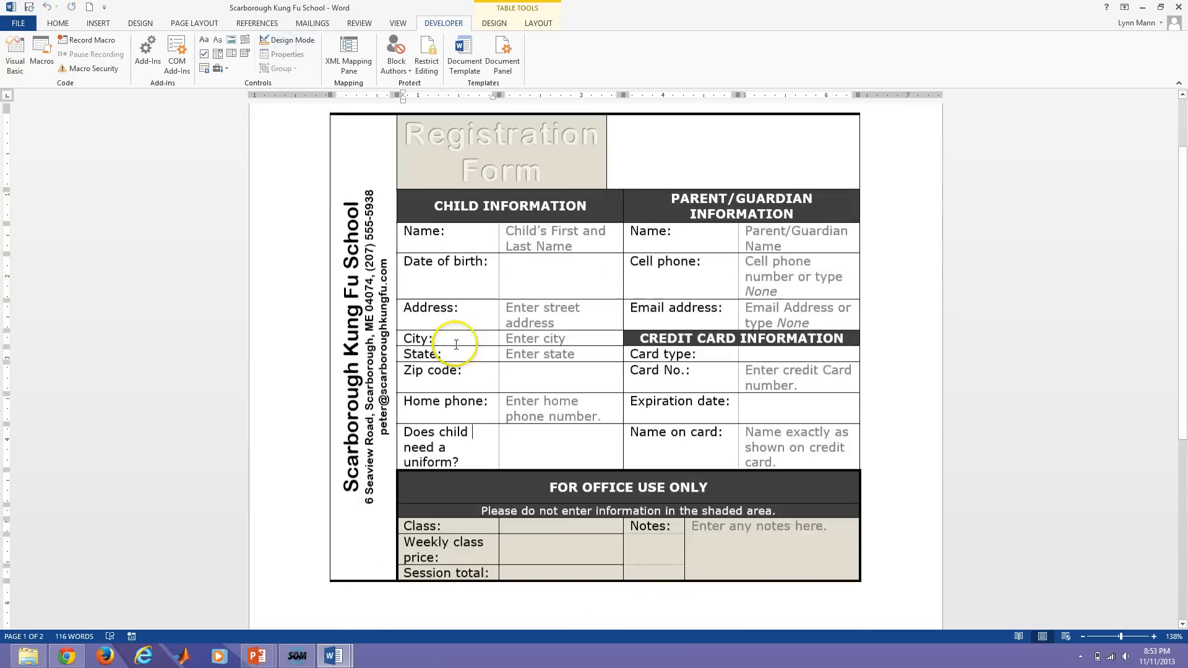
click(475, 336)
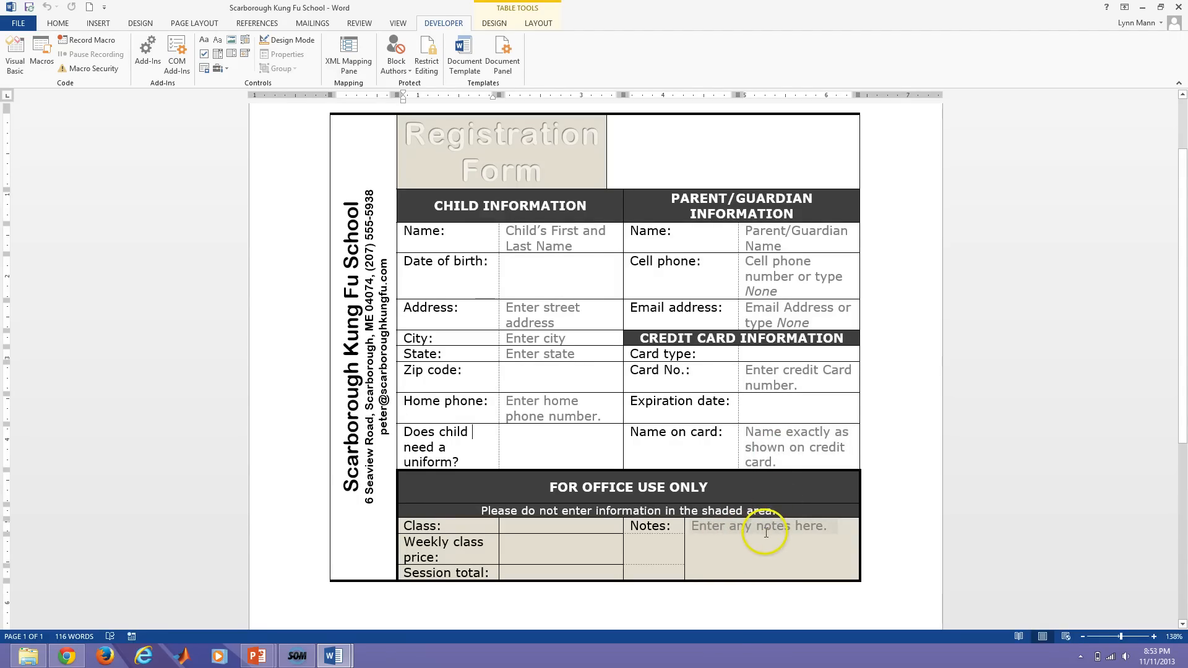
click(288, 43)
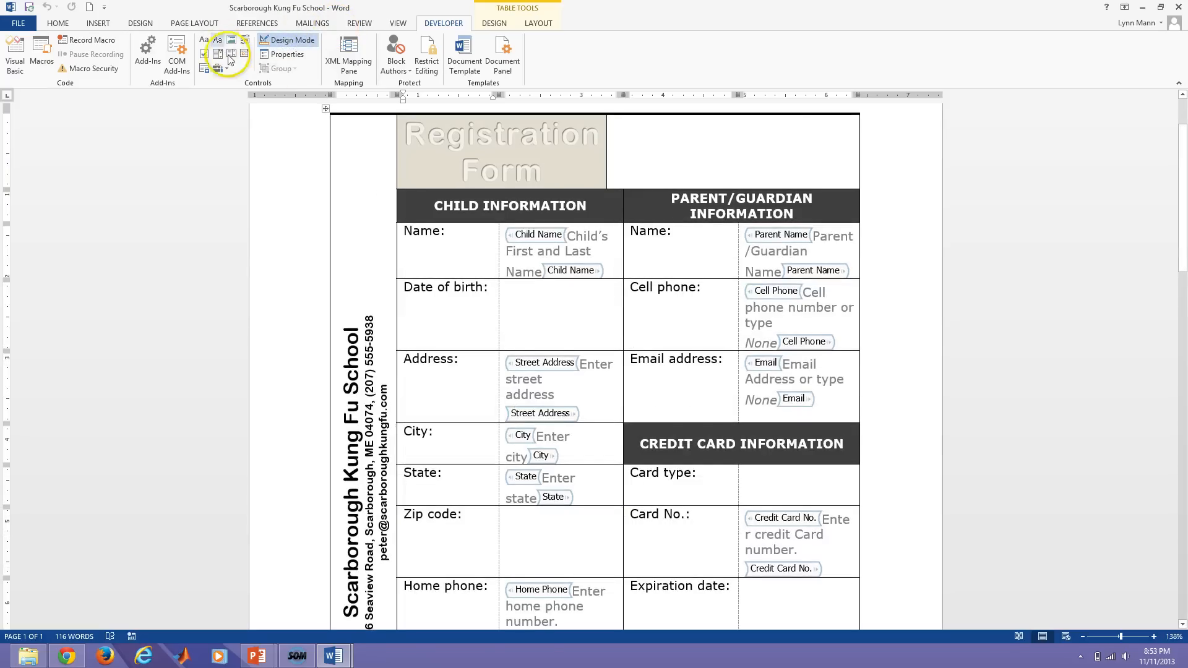
scroll(587, 448, down, 3)
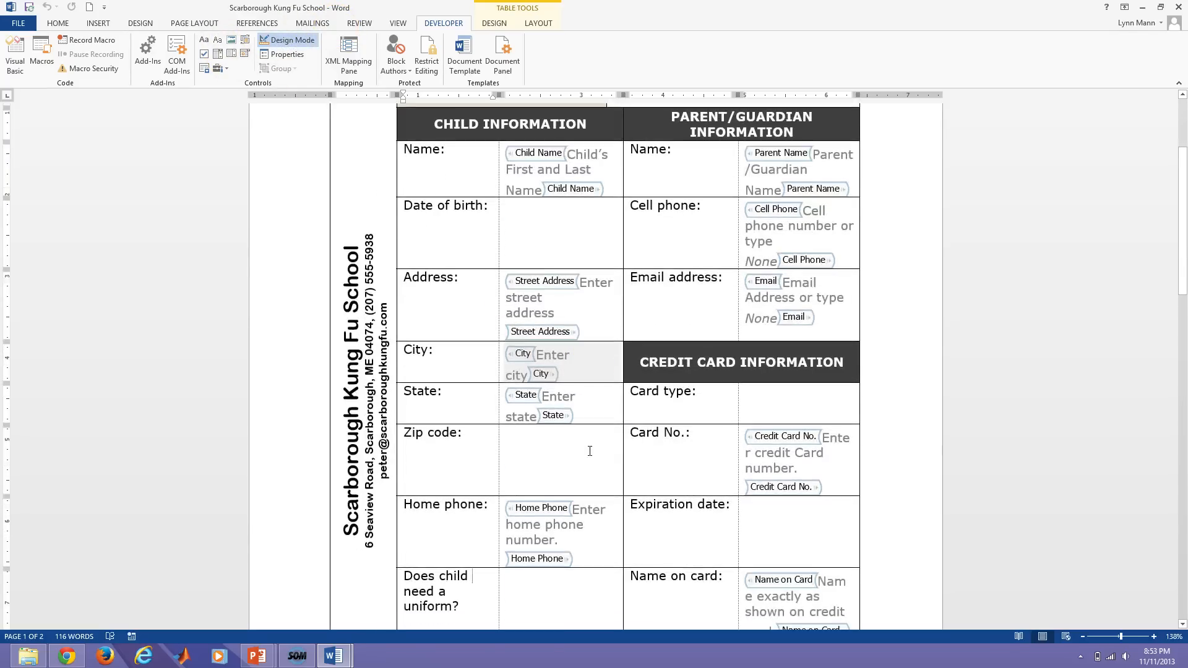
click(804, 452)
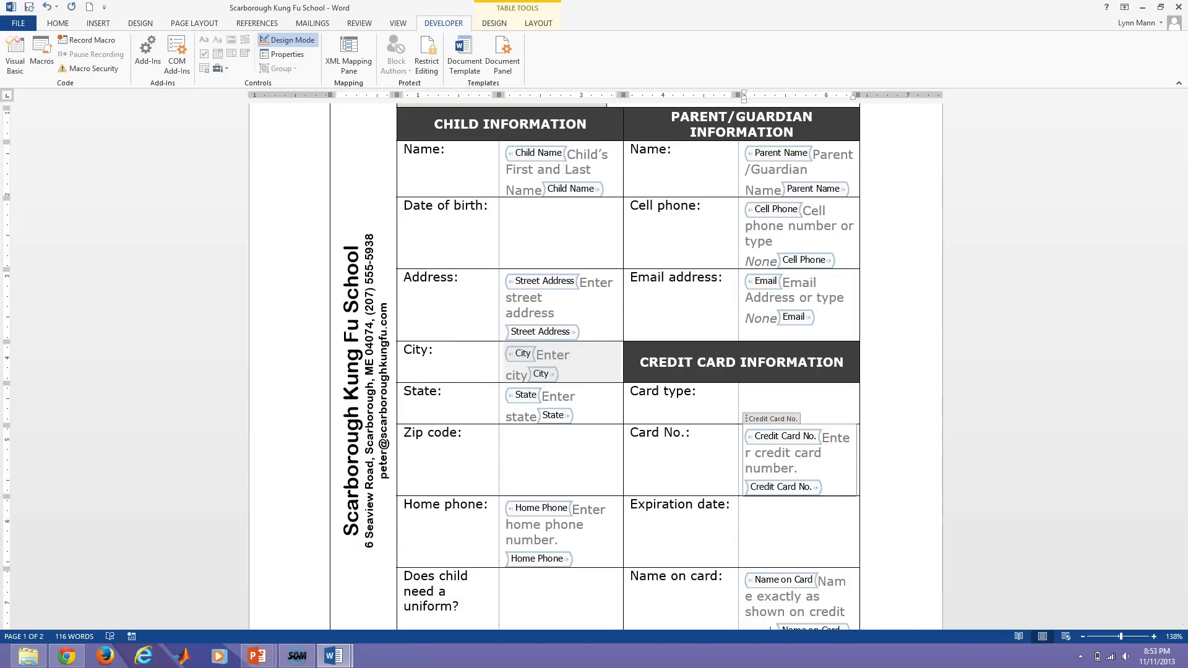
scroll(750, 464, down, 5)
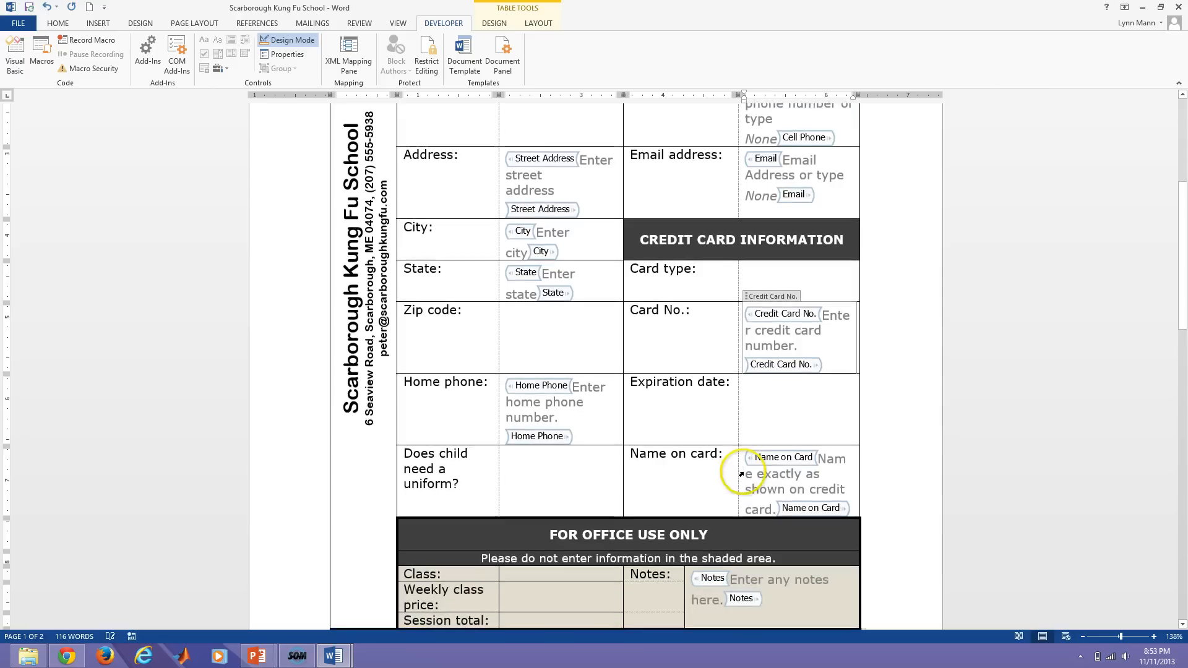
scroll(762, 539, down, 2)
click(756, 547)
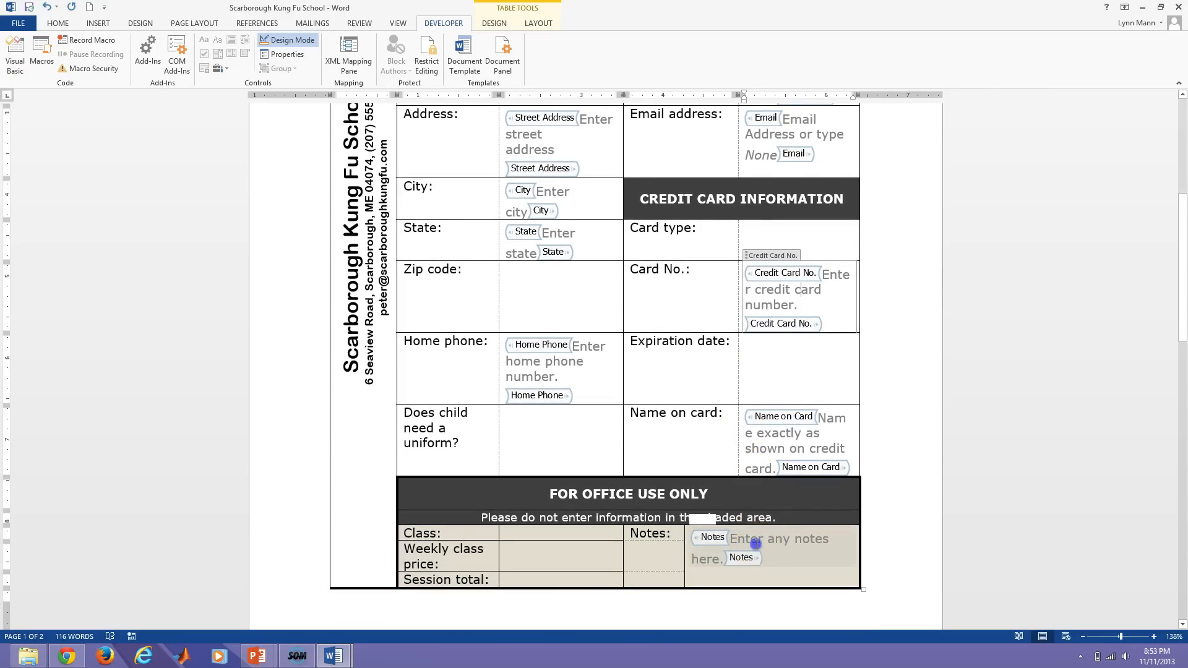
Set the Notes control to style typed text, then turn off design mode.
click(280, 55)
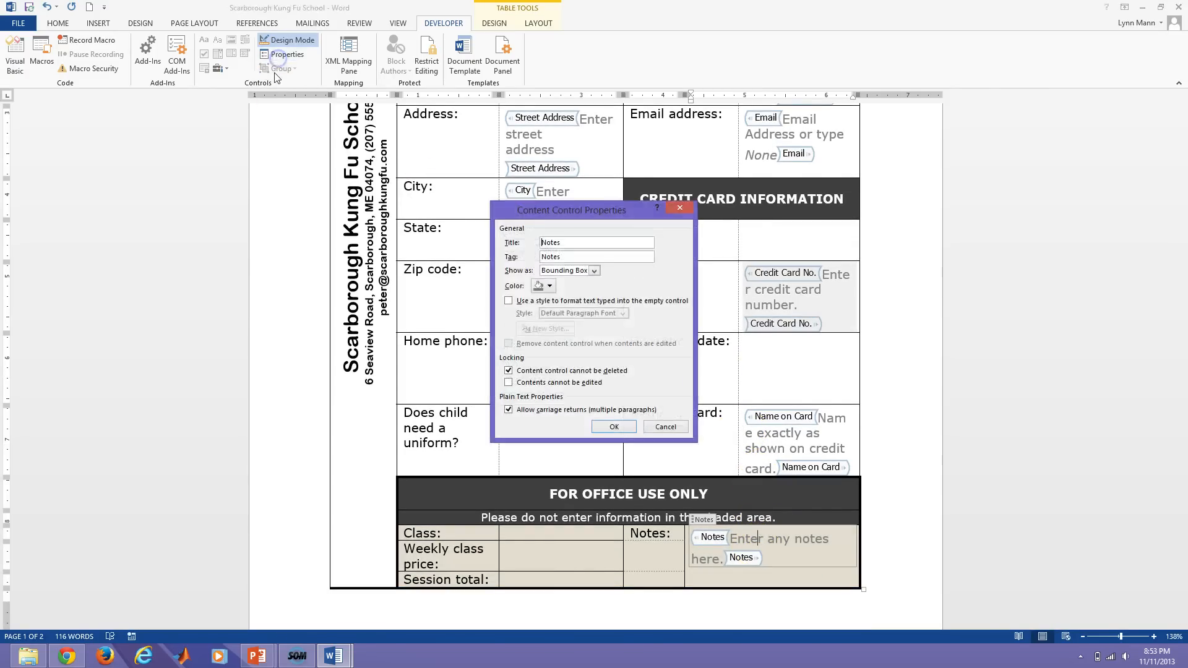
click(521, 415)
click(508, 301)
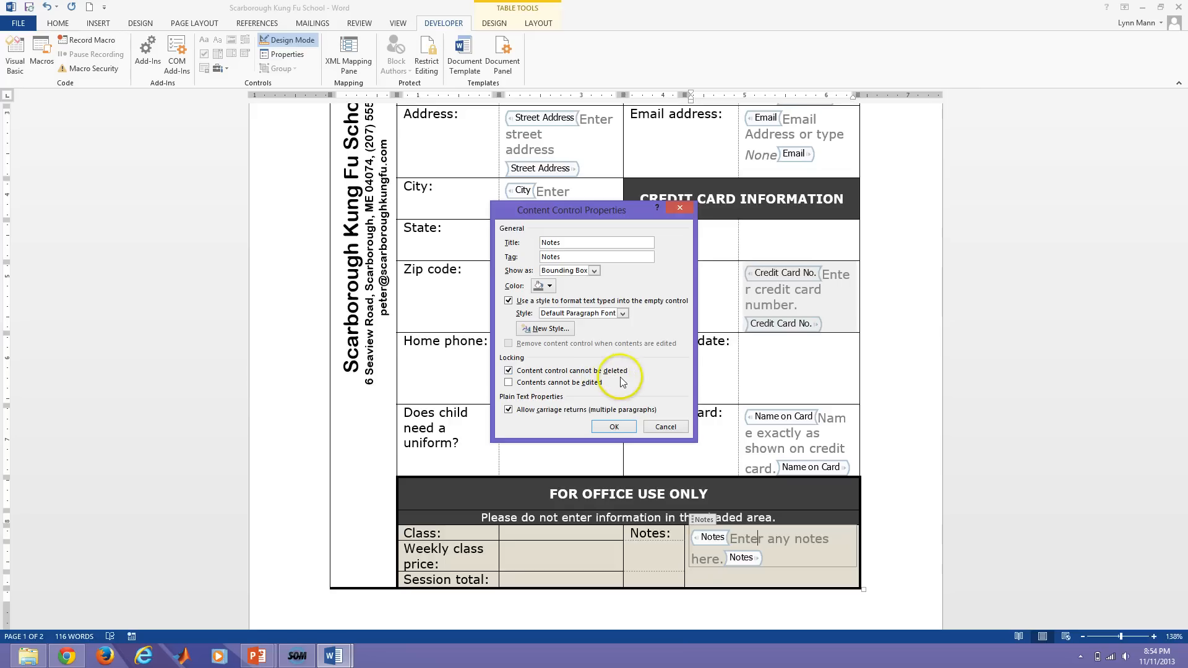
click(614, 427)
click(288, 40)
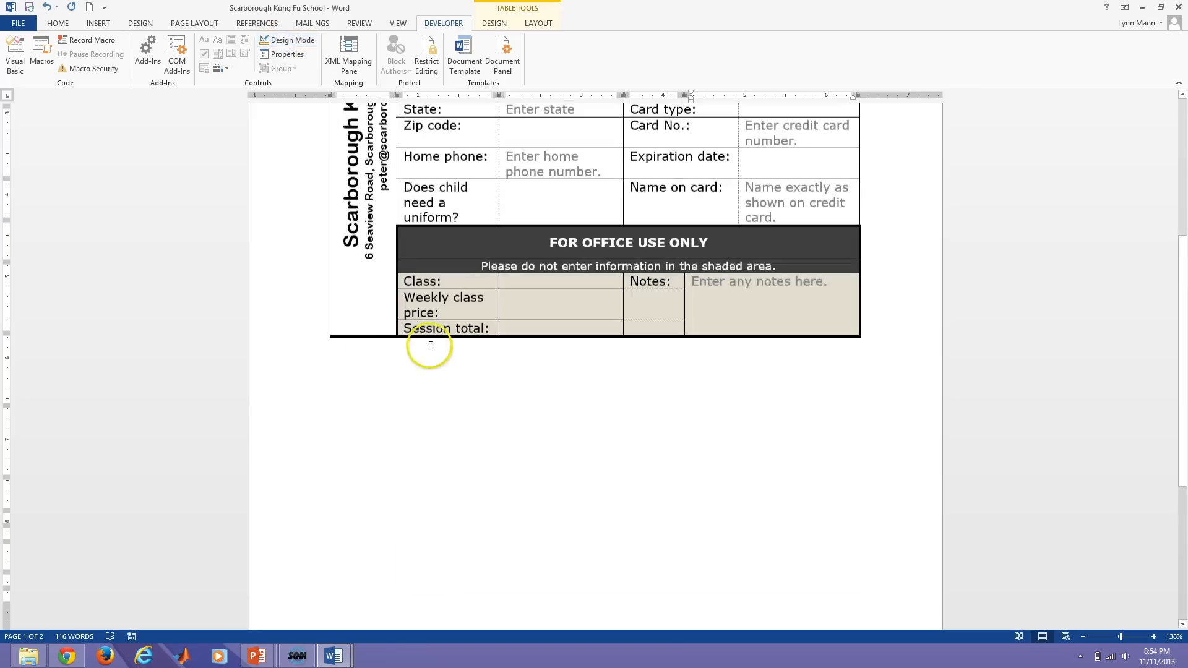
scroll(501, 388, up, 3)
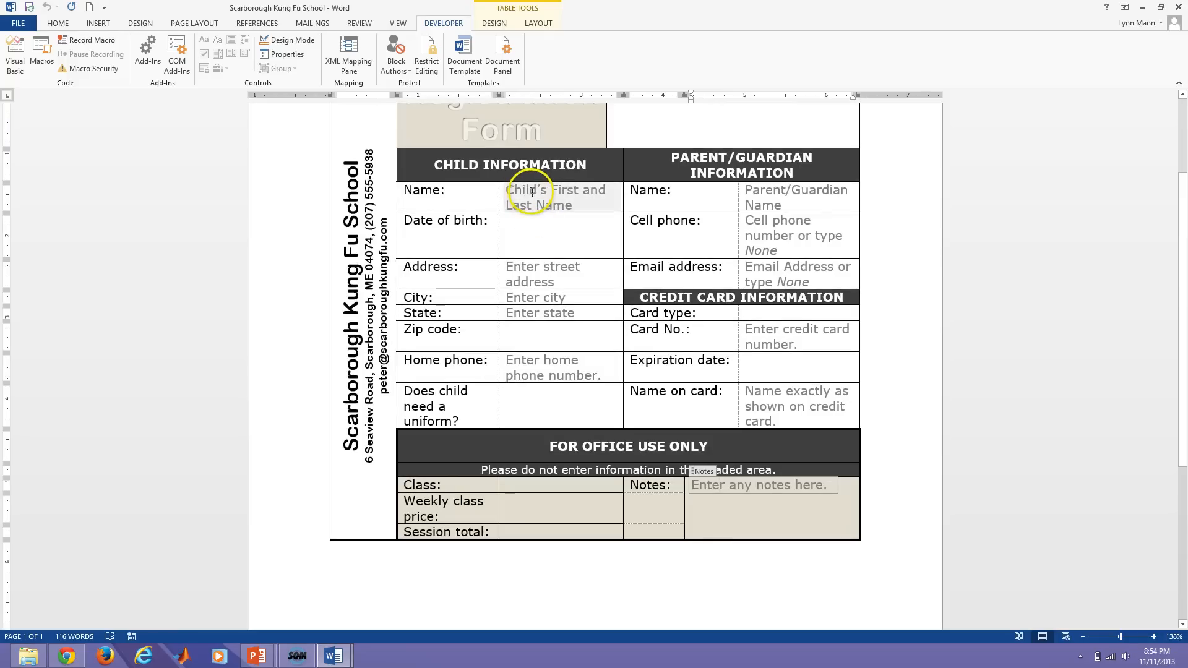
click(547, 277)
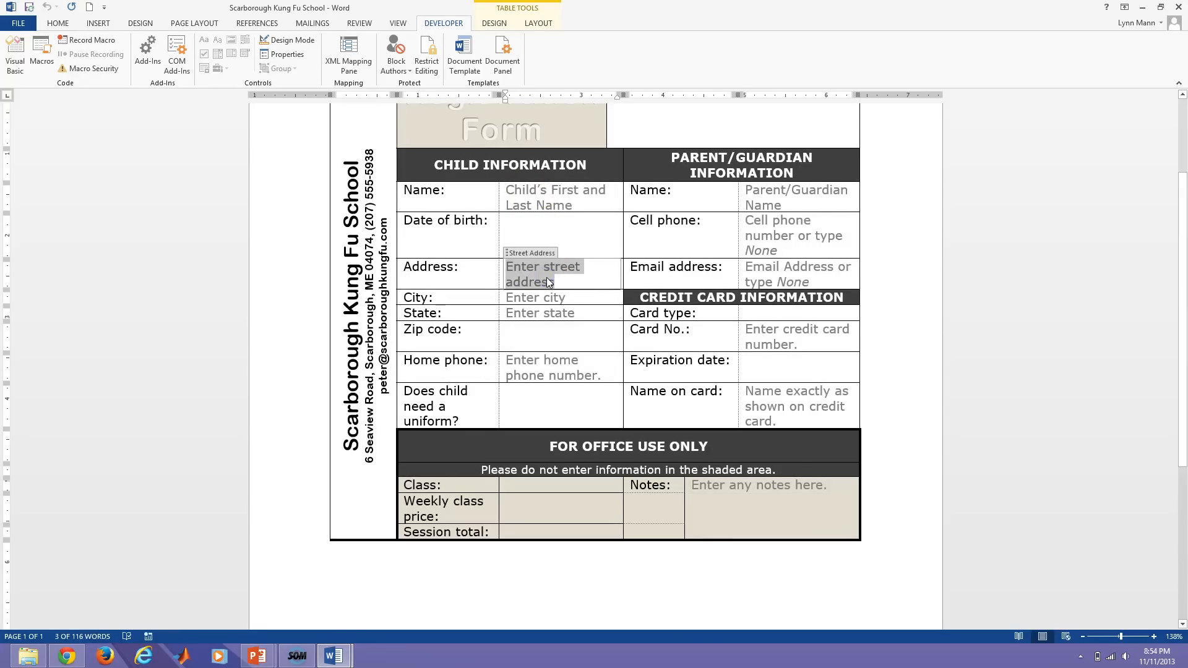
text(123 Main St)
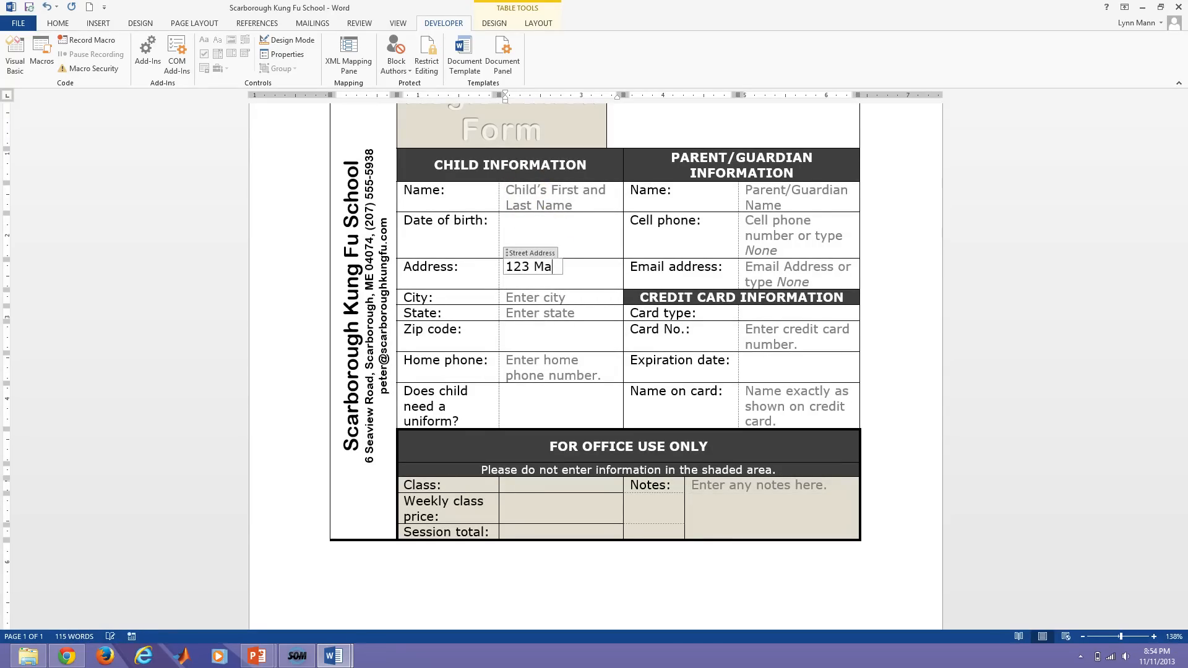
click(531, 301)
text(Anyt)
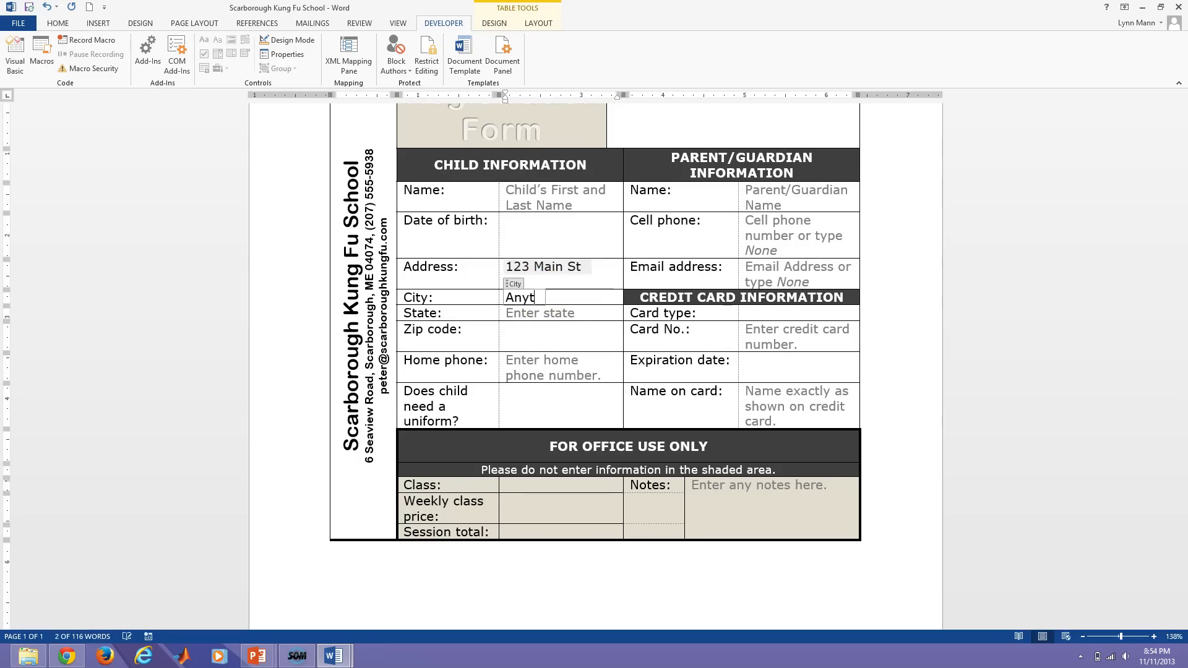
text(own)
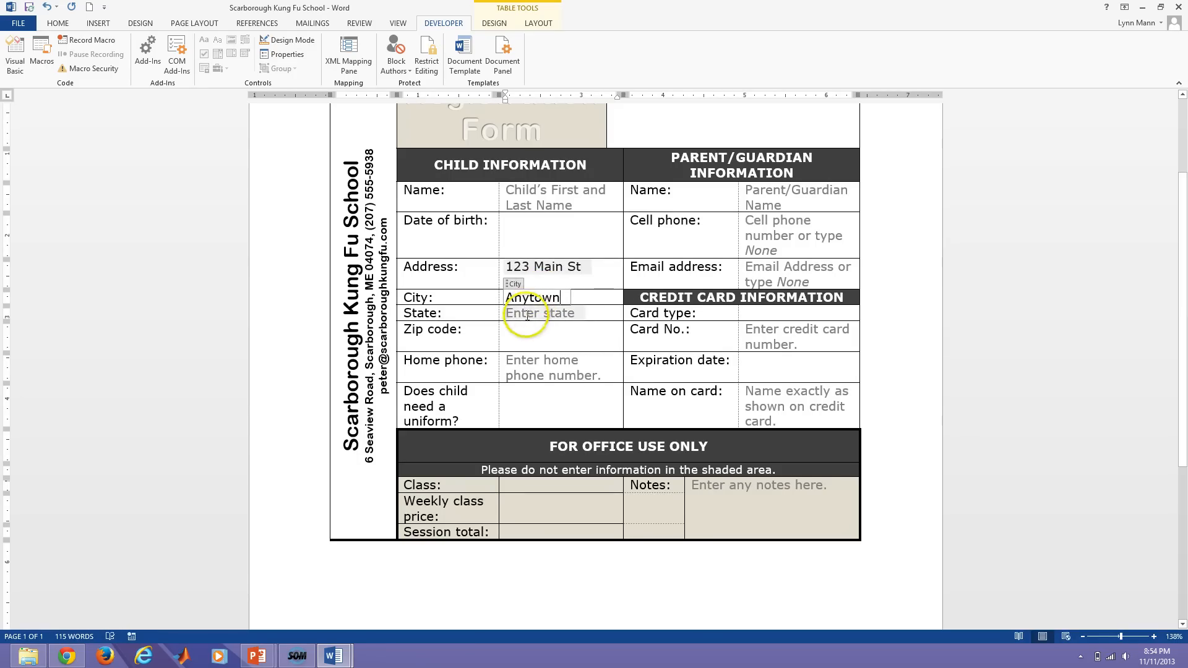
click(528, 316)
text(IL)
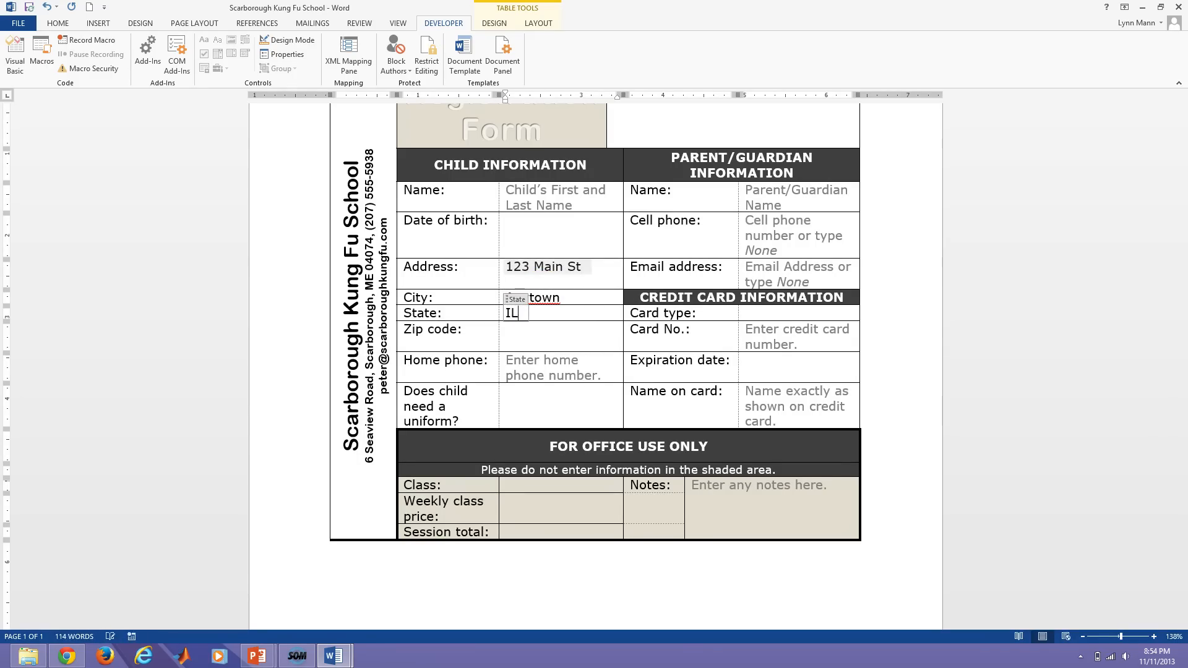
click(547, 375)
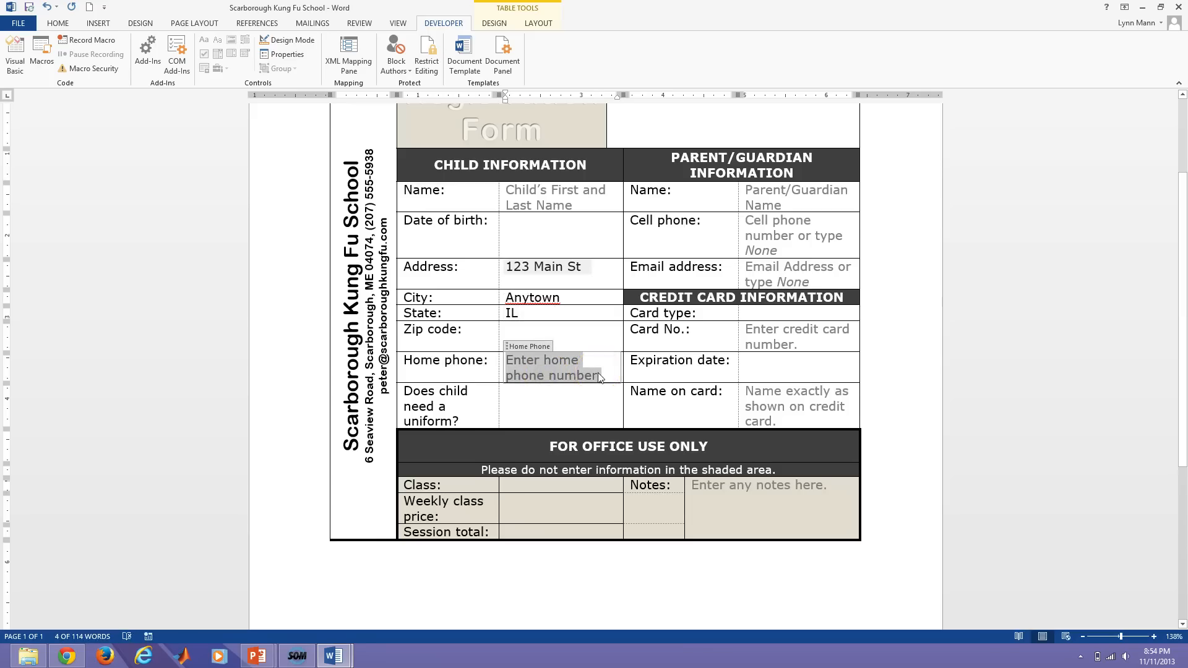
text(206-555-8653)
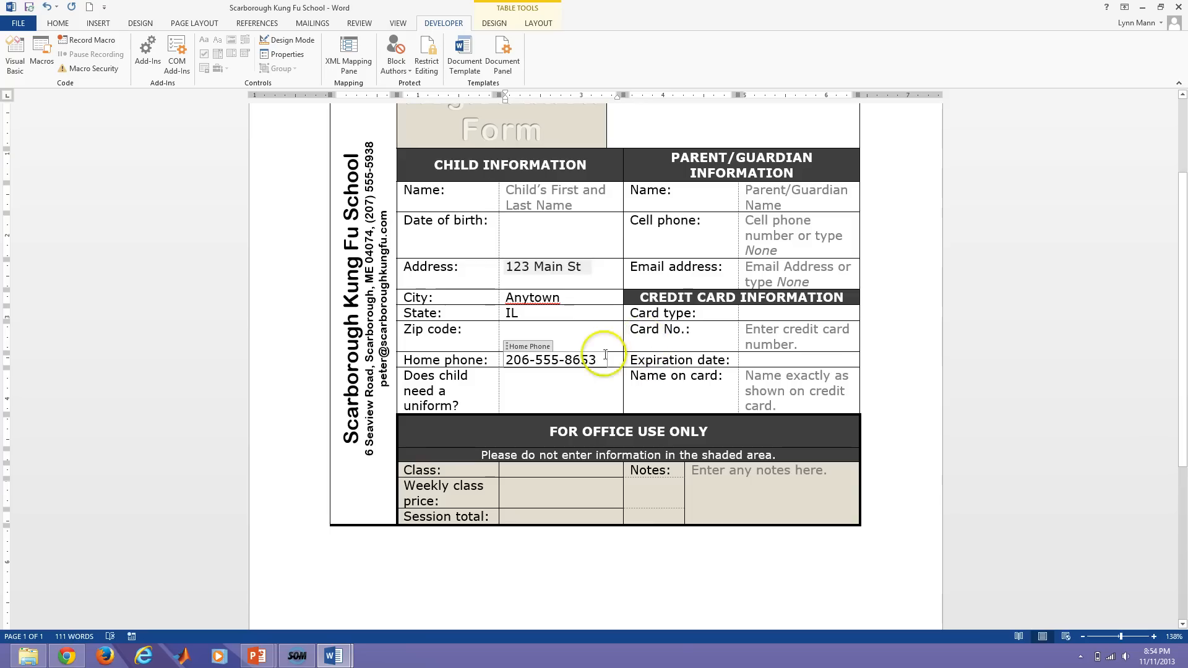
click(593, 385)
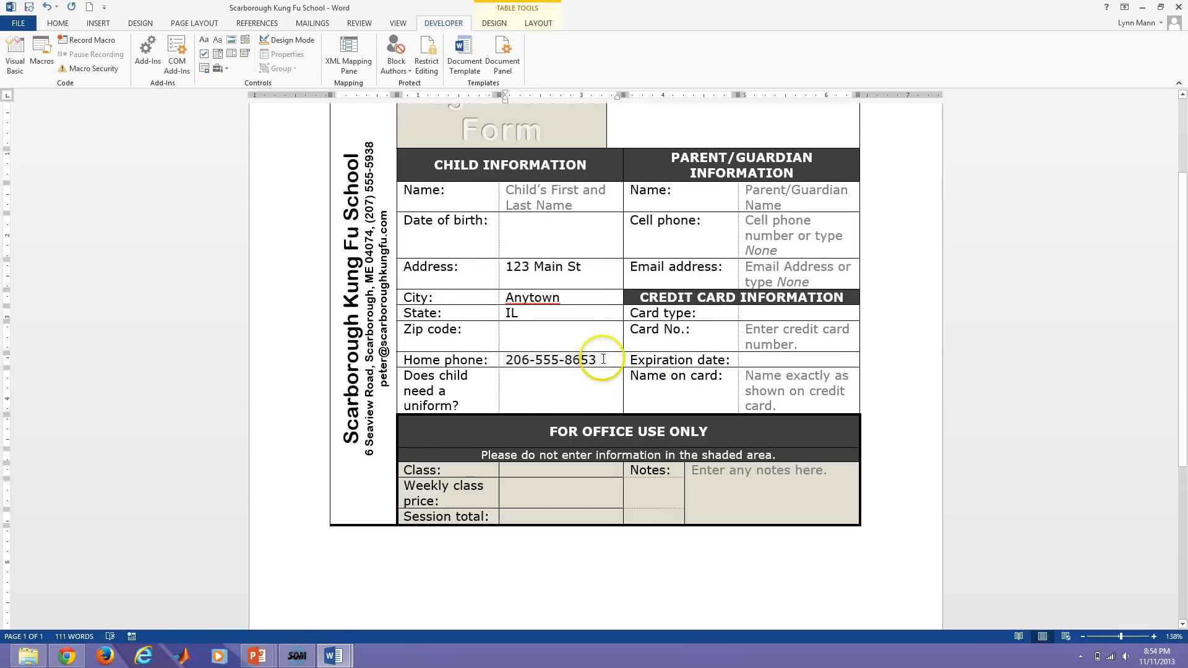
key(ctrl+z)
key(ctrl+z)
key(ctrl+z)
key(ctrl+z)
key(ctrl+z)
key(ctrl+z)
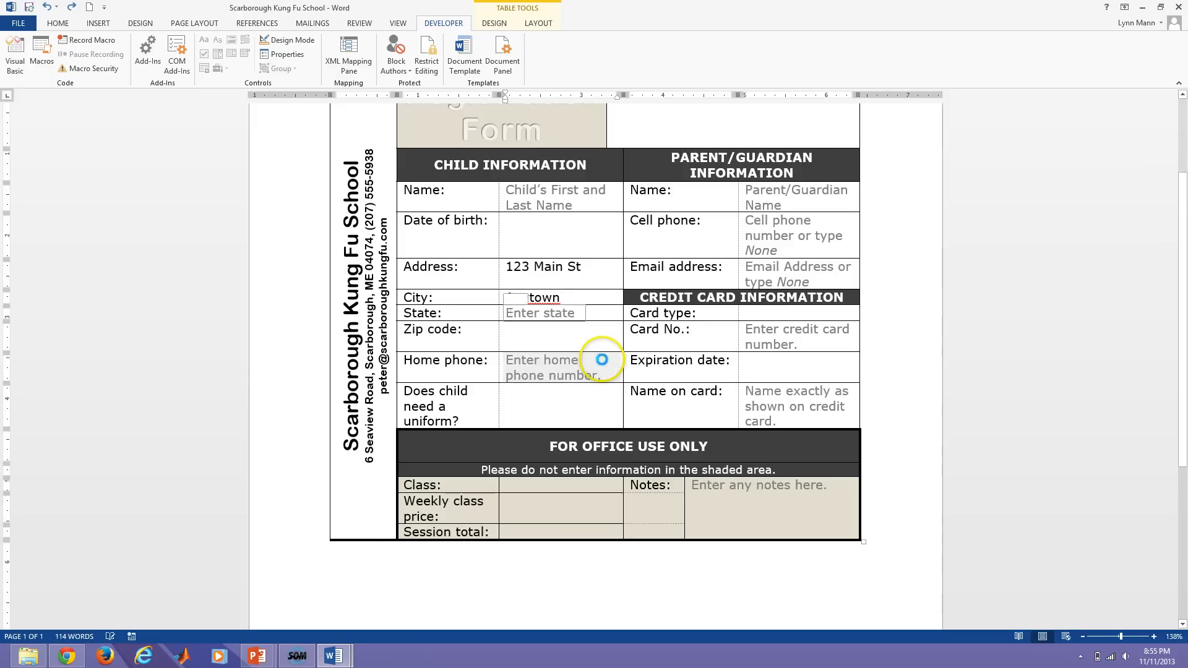
key(ctrl+z)
key(ctrl+z)
key(ctrl+z)
key(ctrl+z)
key(ctrl+z)
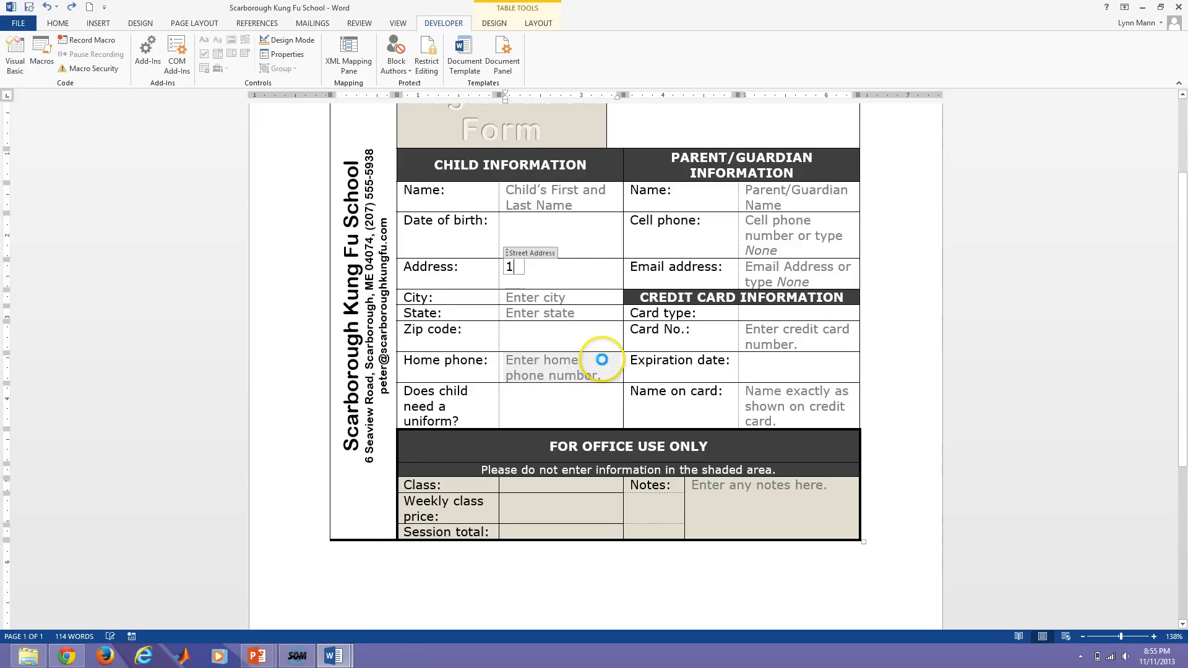
key(ctrl+z)
click(582, 234)
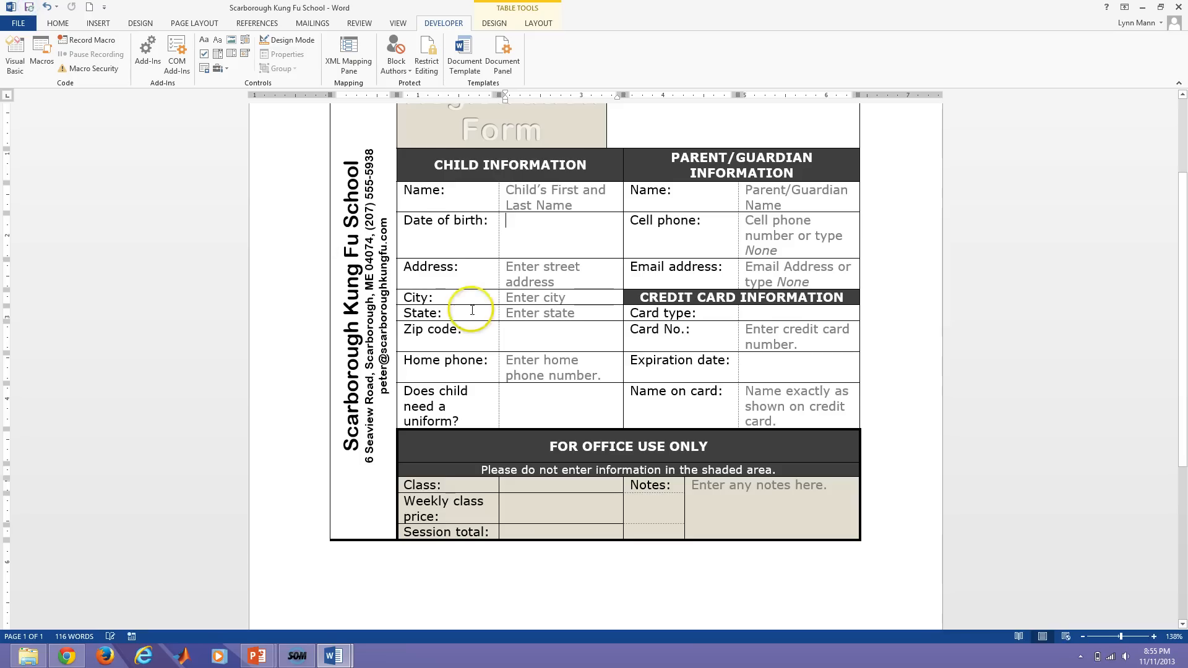
Insert a date picker control in the Date of birth cell and turn on design mode.
click(531, 234)
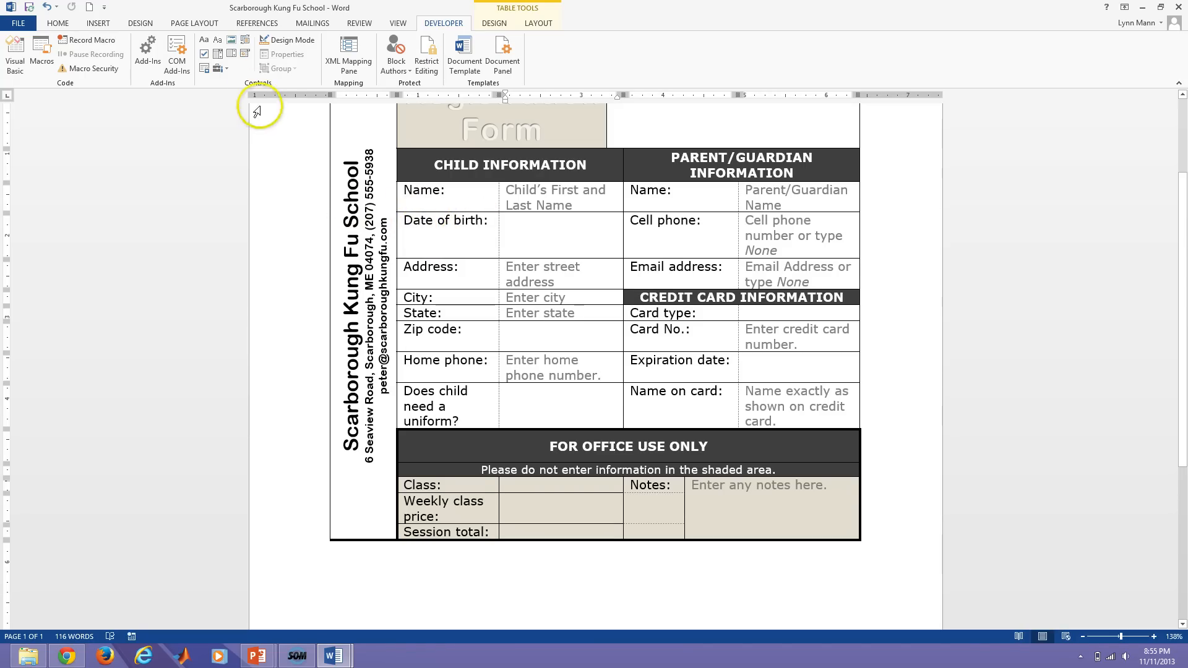
click(246, 60)
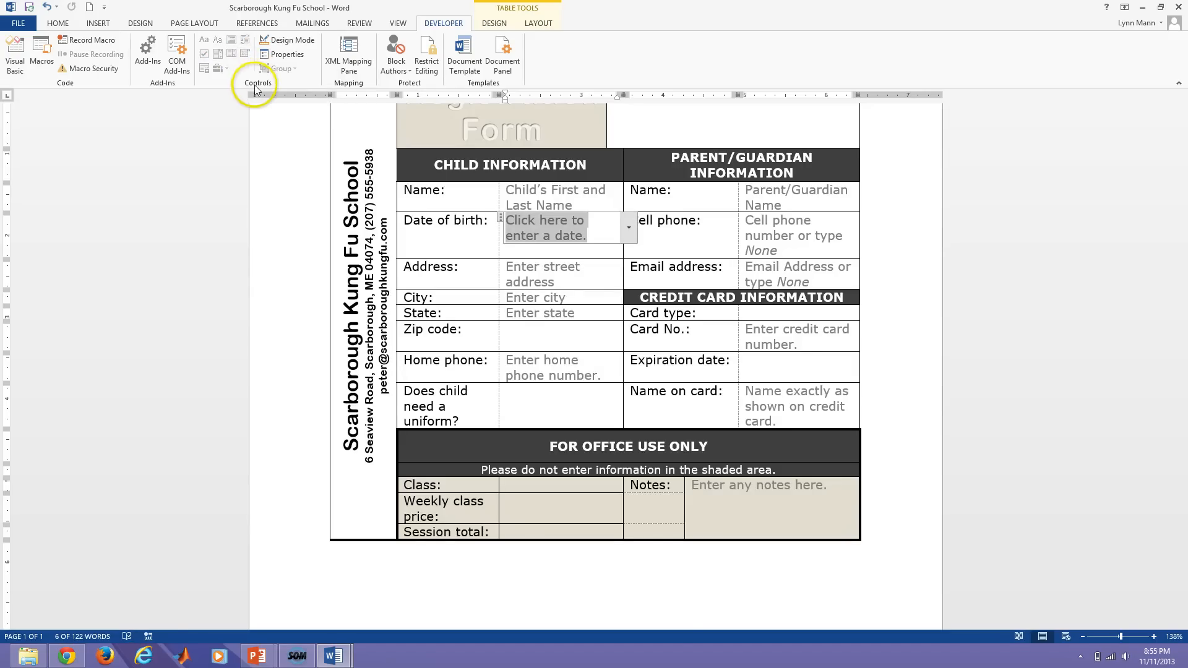
click(277, 40)
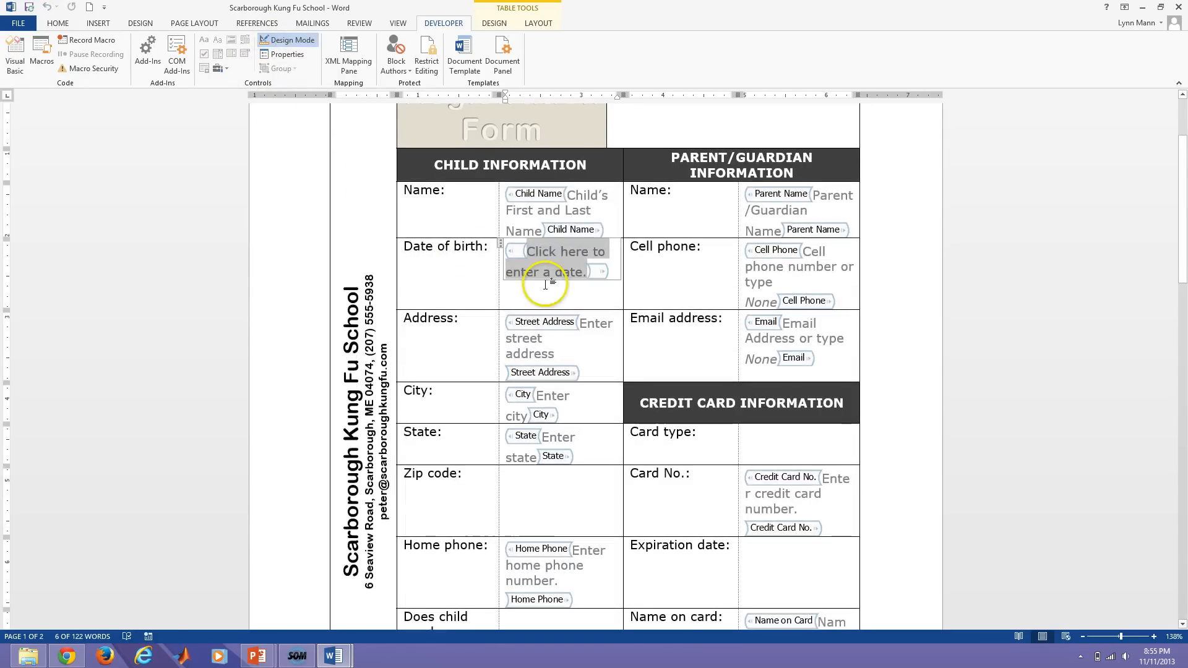
Title the date picker 'Date of Birth', lock it against deletion, and use d-MMM-yyyy format.
click(283, 54)
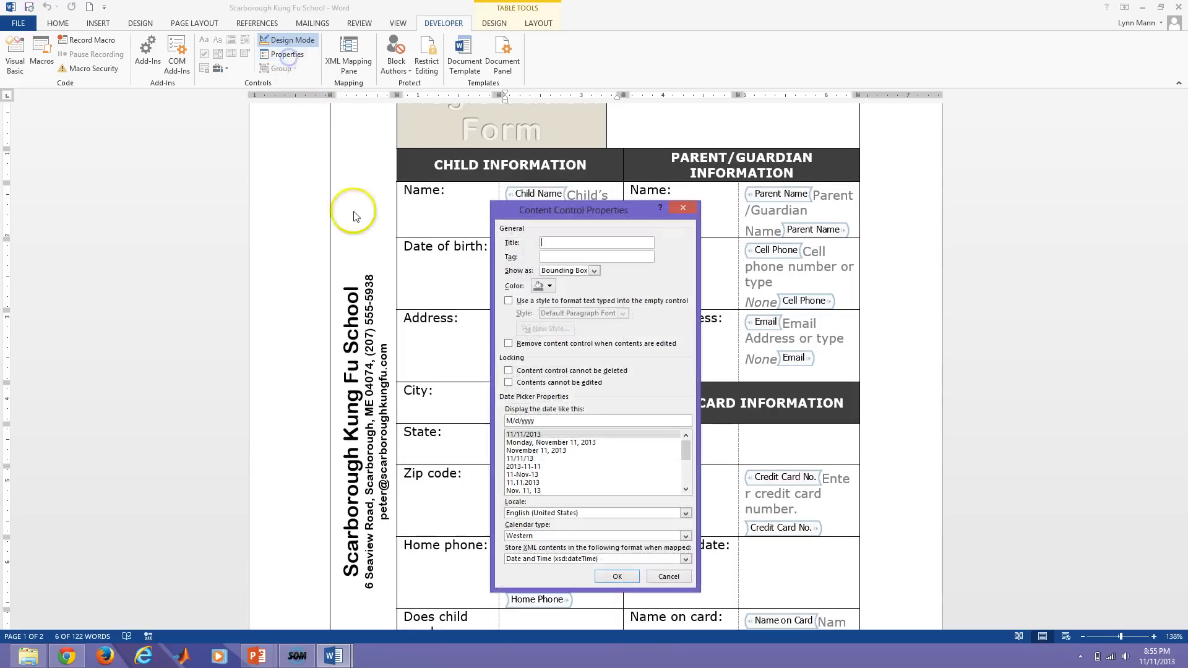
text(Date of Birth)
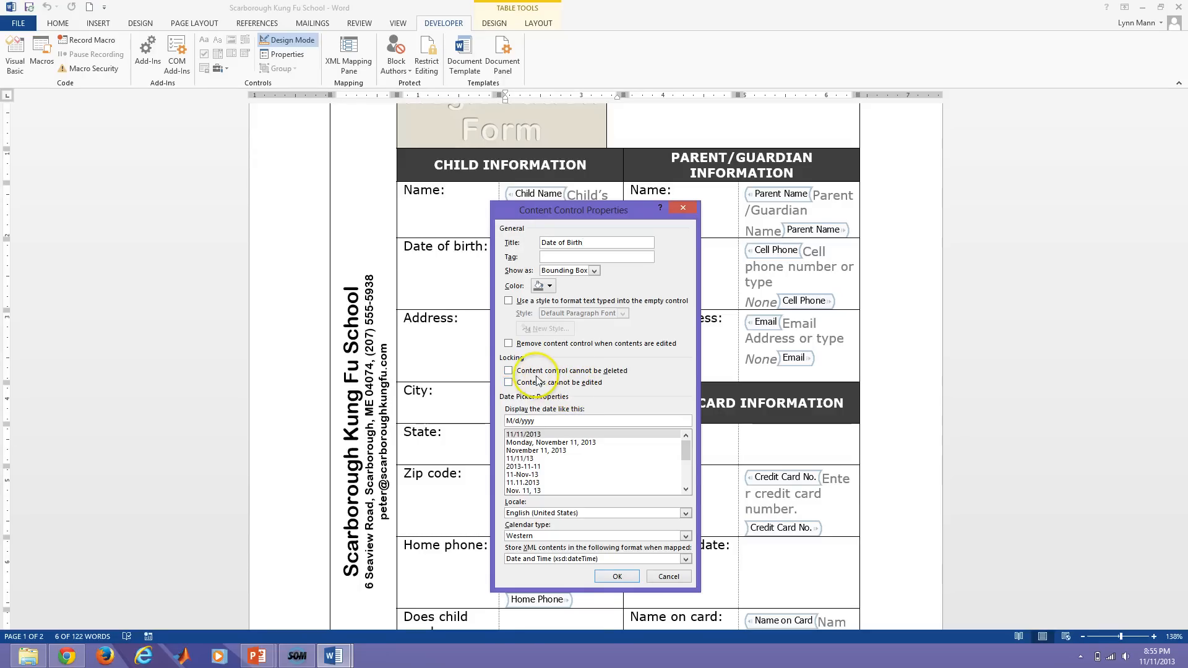
click(509, 371)
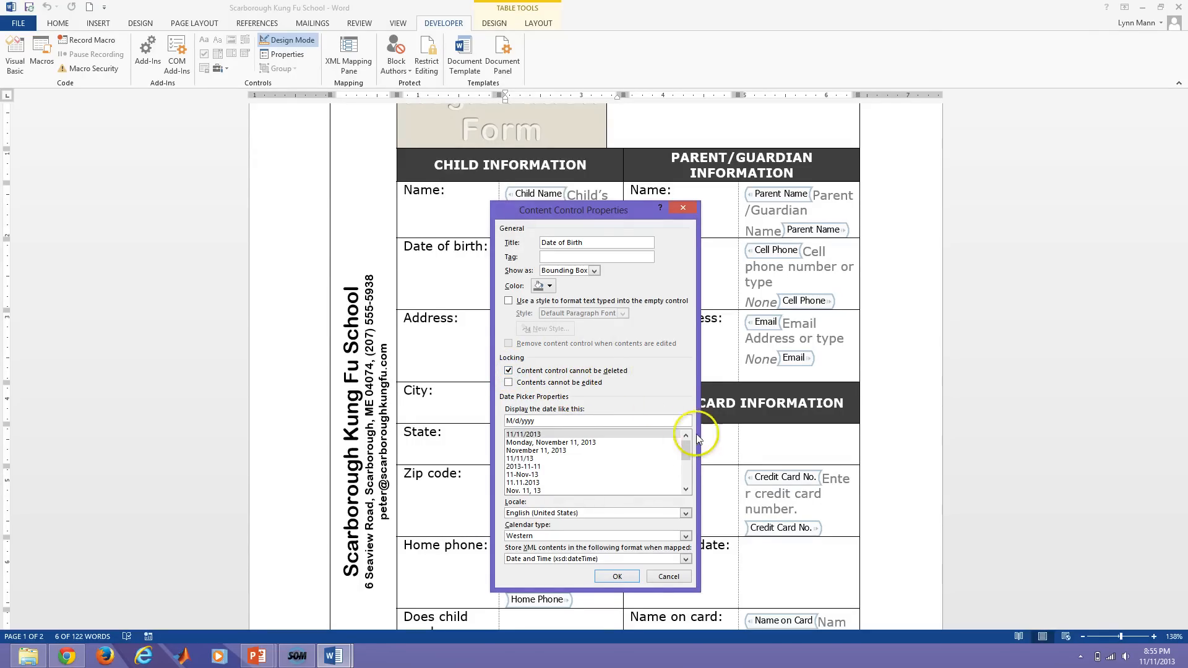
mouse_move(685, 452)
mouse_down()
mouse_move(686, 484)
mouse_move(685, 453)
mouse_up()
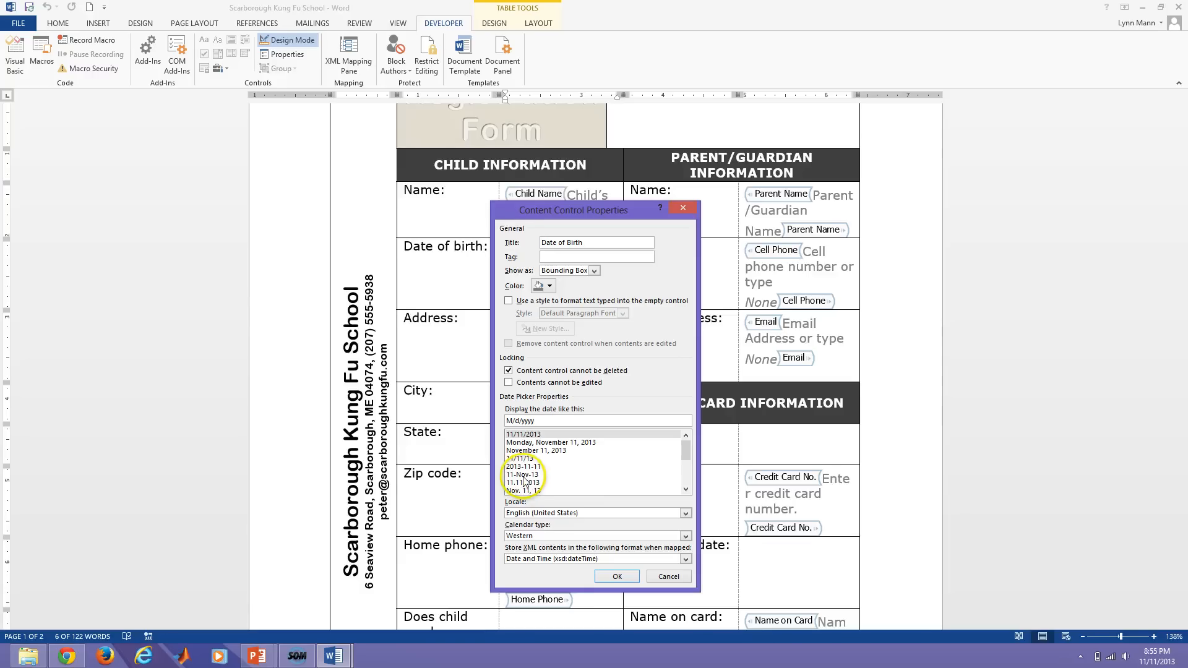
click(522, 476)
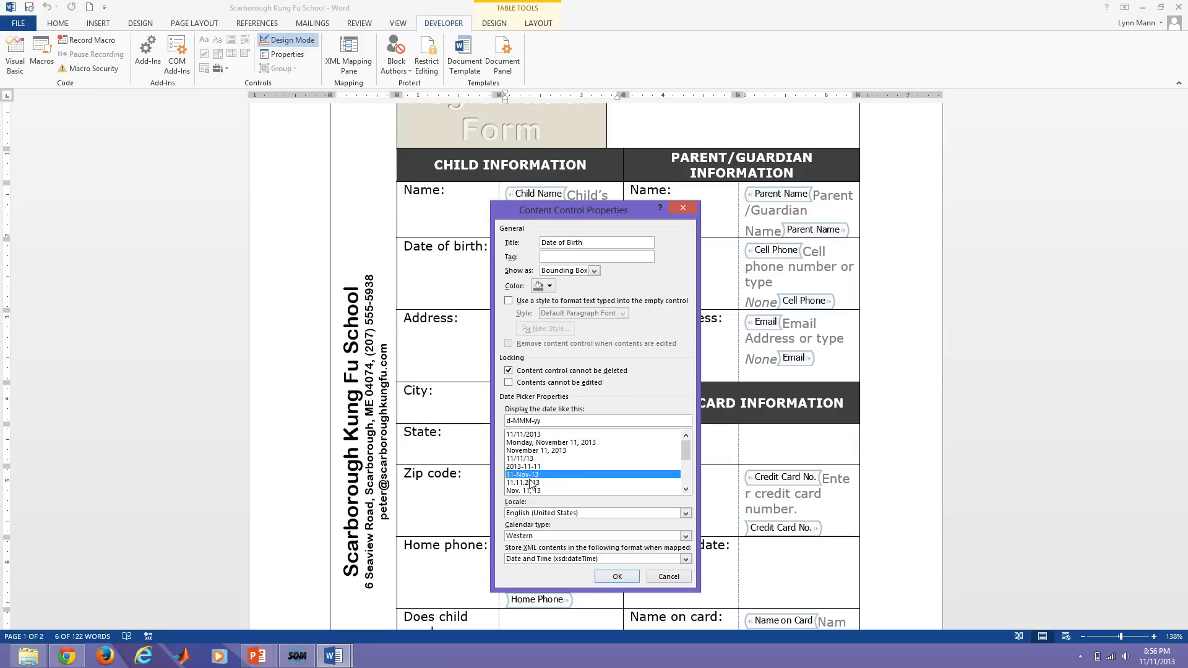
click(536, 420)
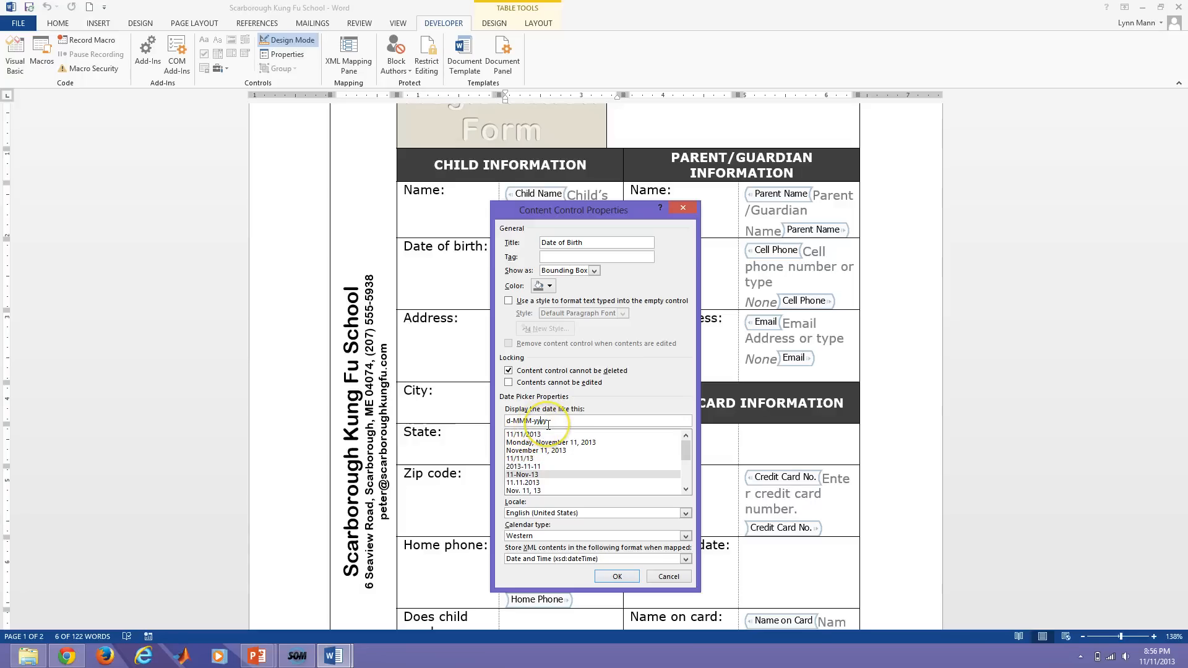
click(617, 576)
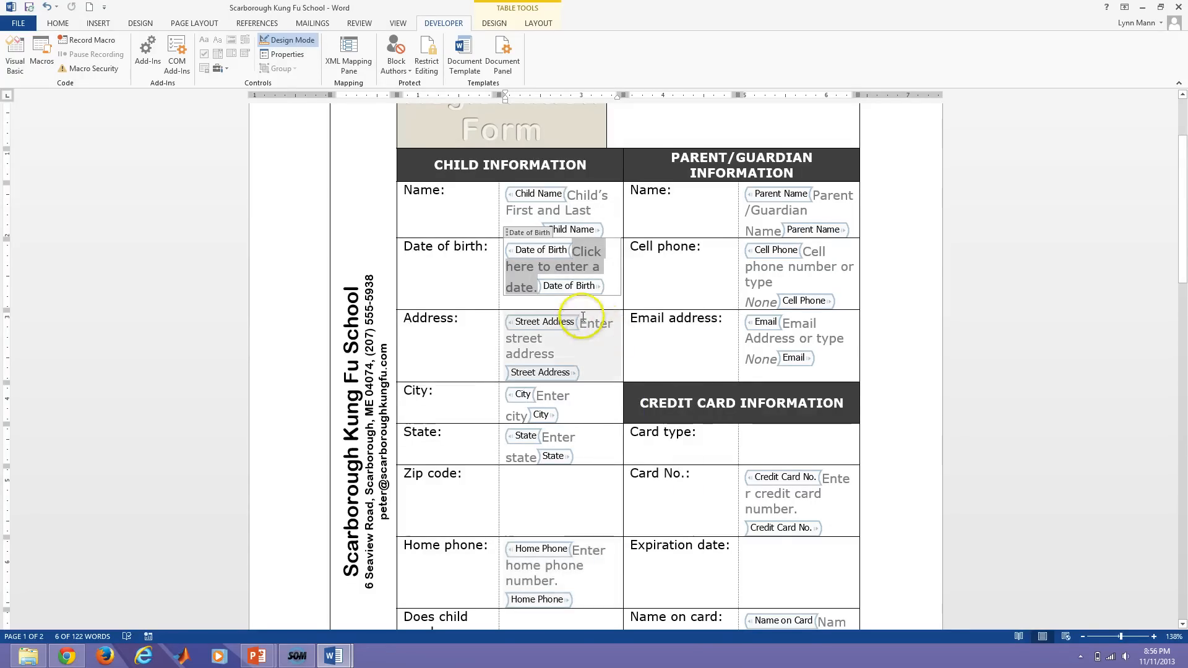
Replace the date picker's placeholder with 'Enter date of birth', then turn off Design Mode.
click(558, 277)
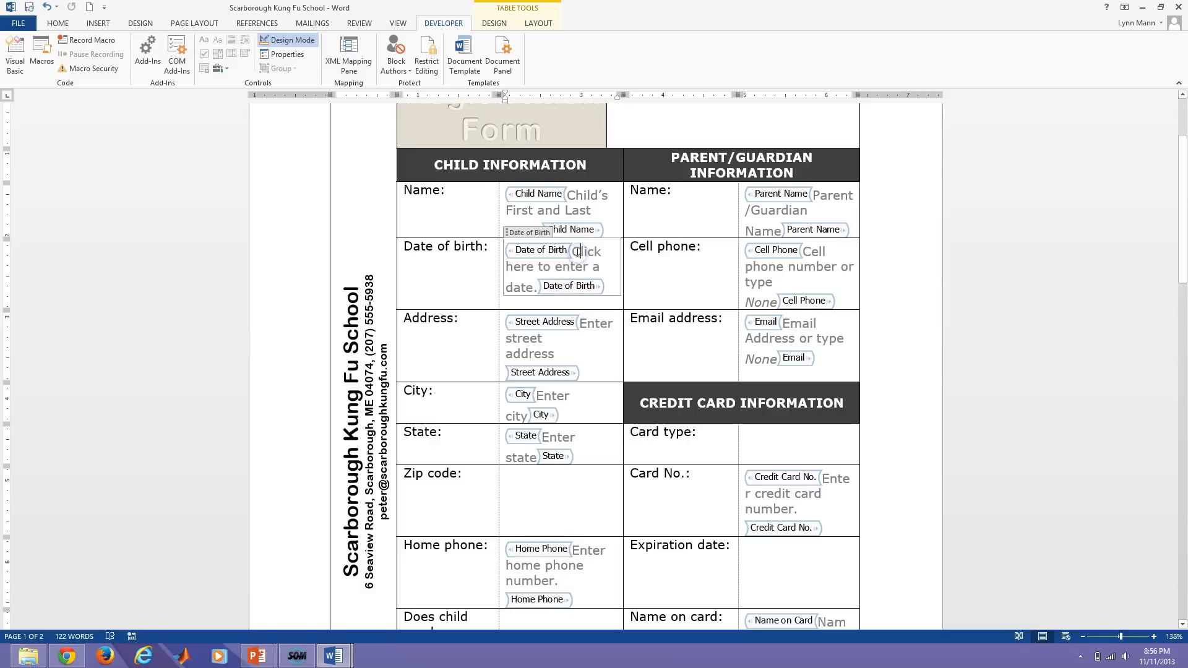
drag(558, 277, 539, 287)
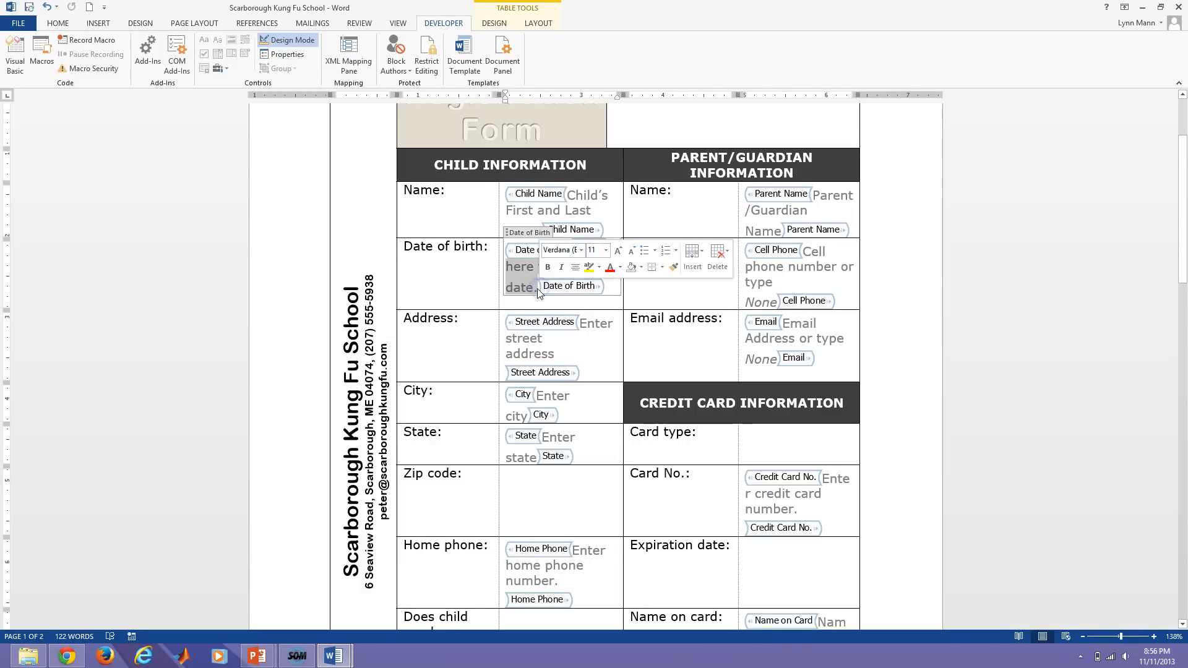
key(Delete)
text(Date)
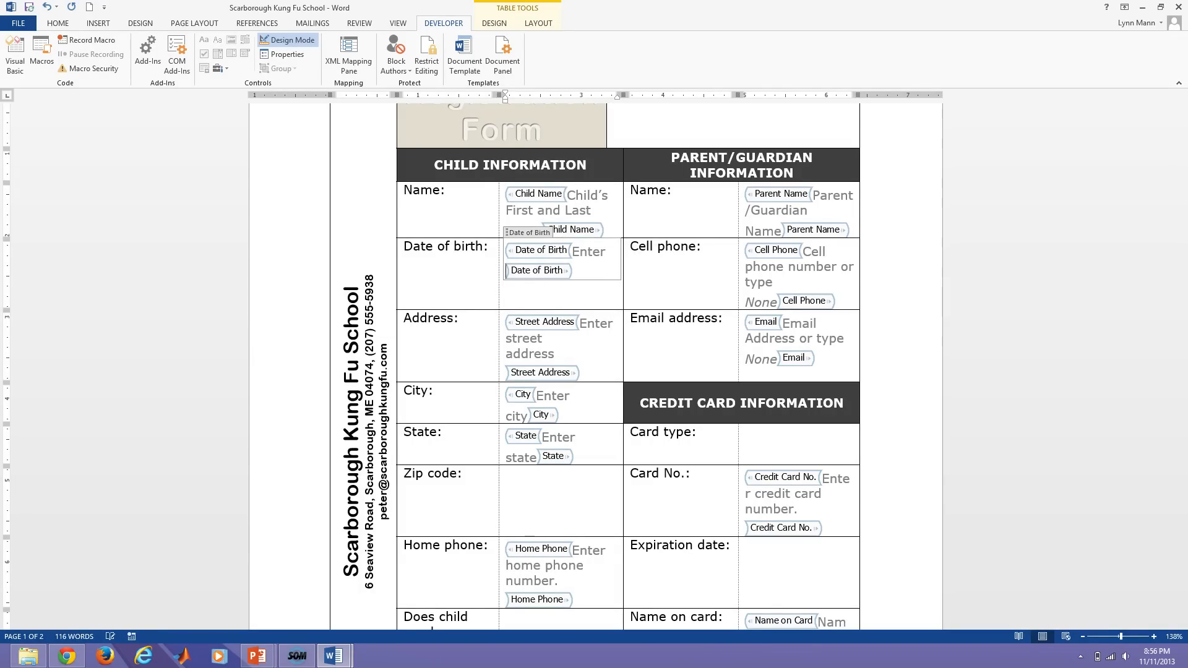
text(date of birth)
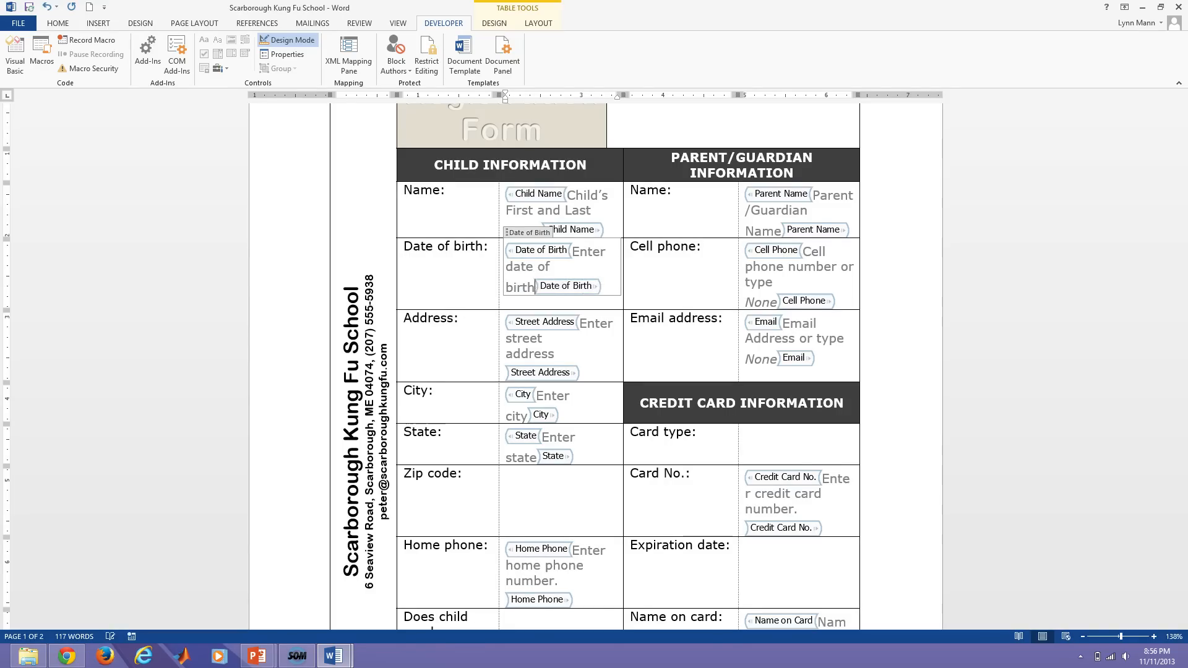
click(419, 274)
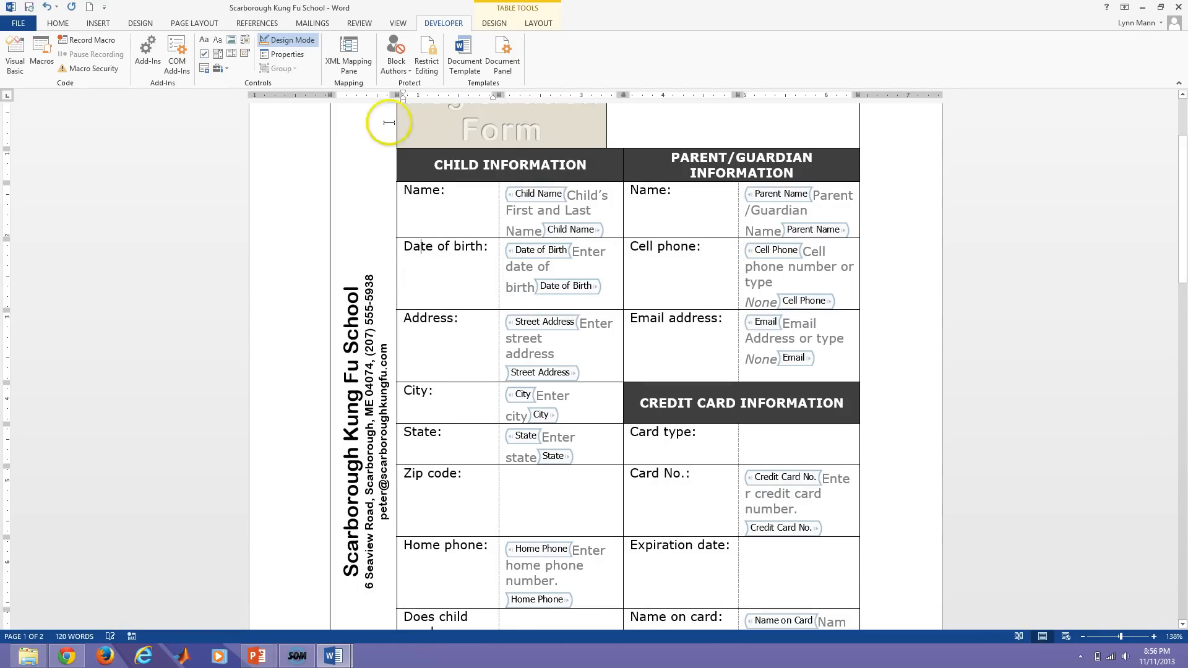
click(288, 39)
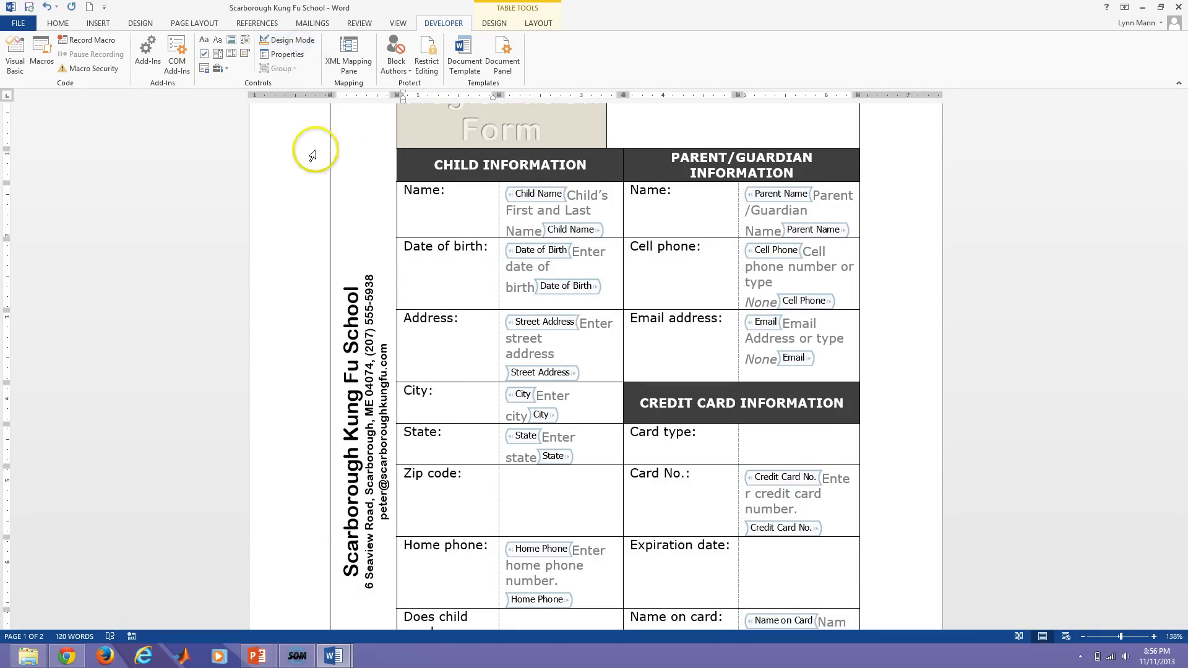
click(543, 240)
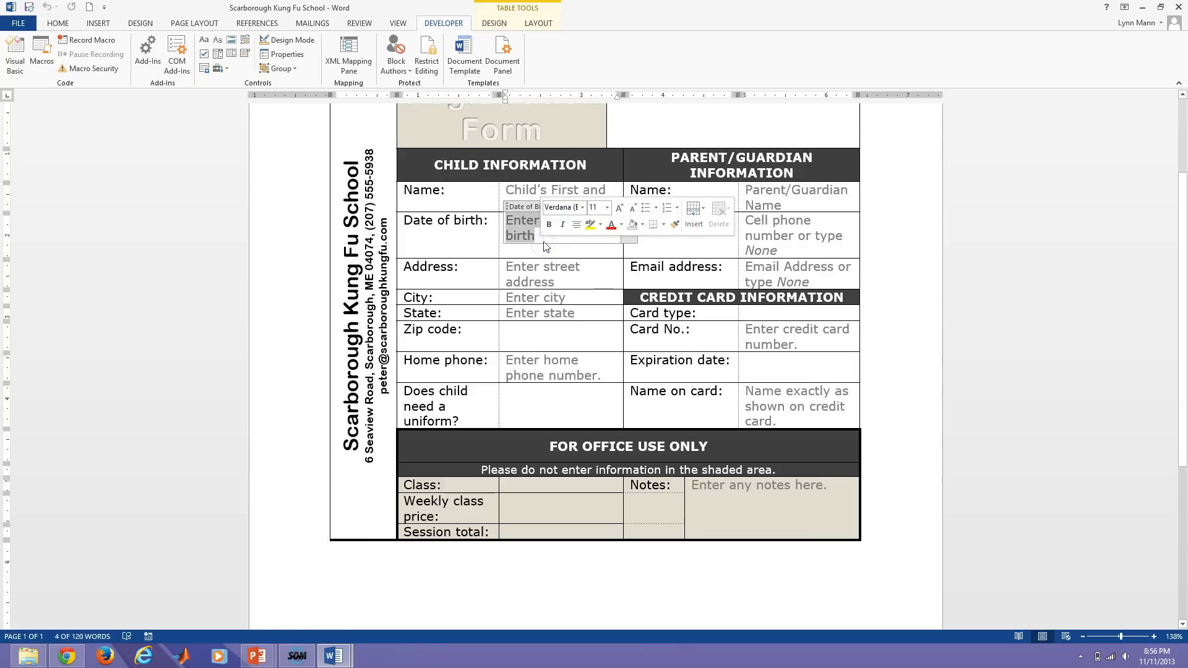
Pick November 4 in the Date of birth calendar and change the year's last digits to 00.
click(531, 242)
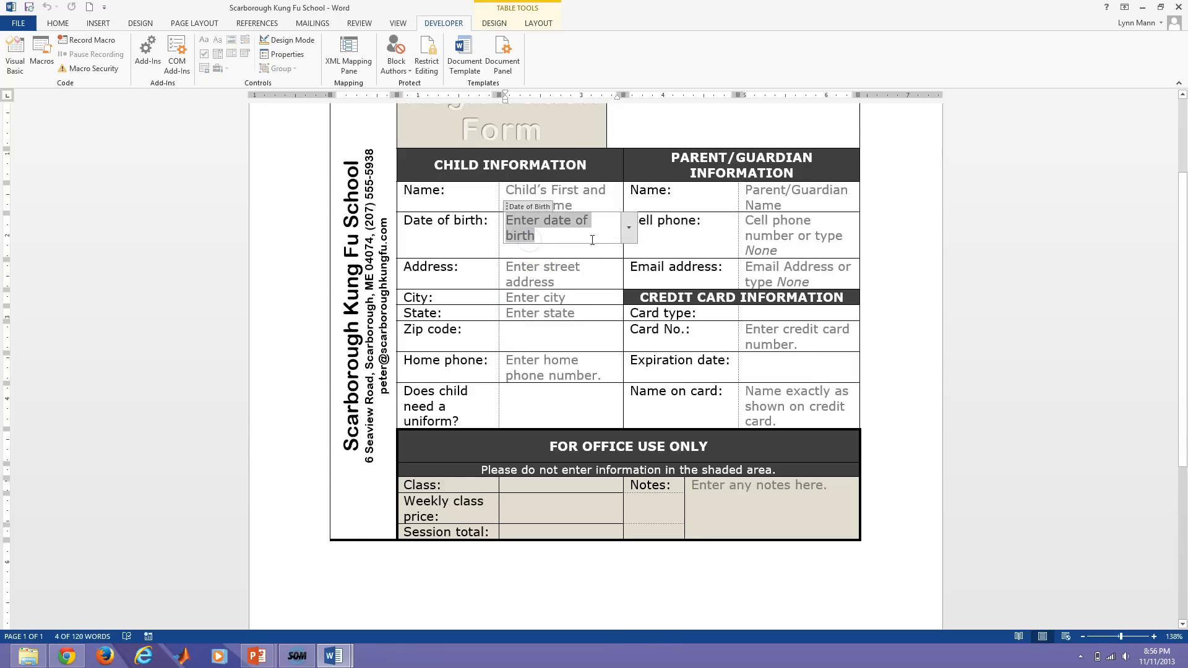
click(629, 228)
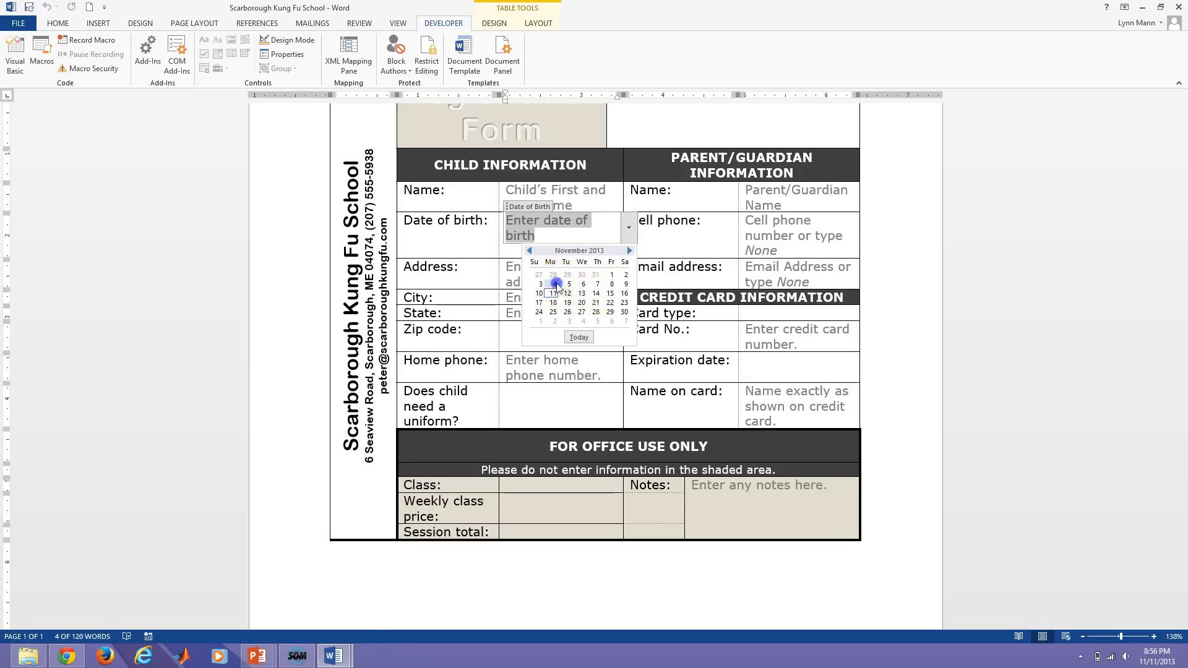
click(555, 284)
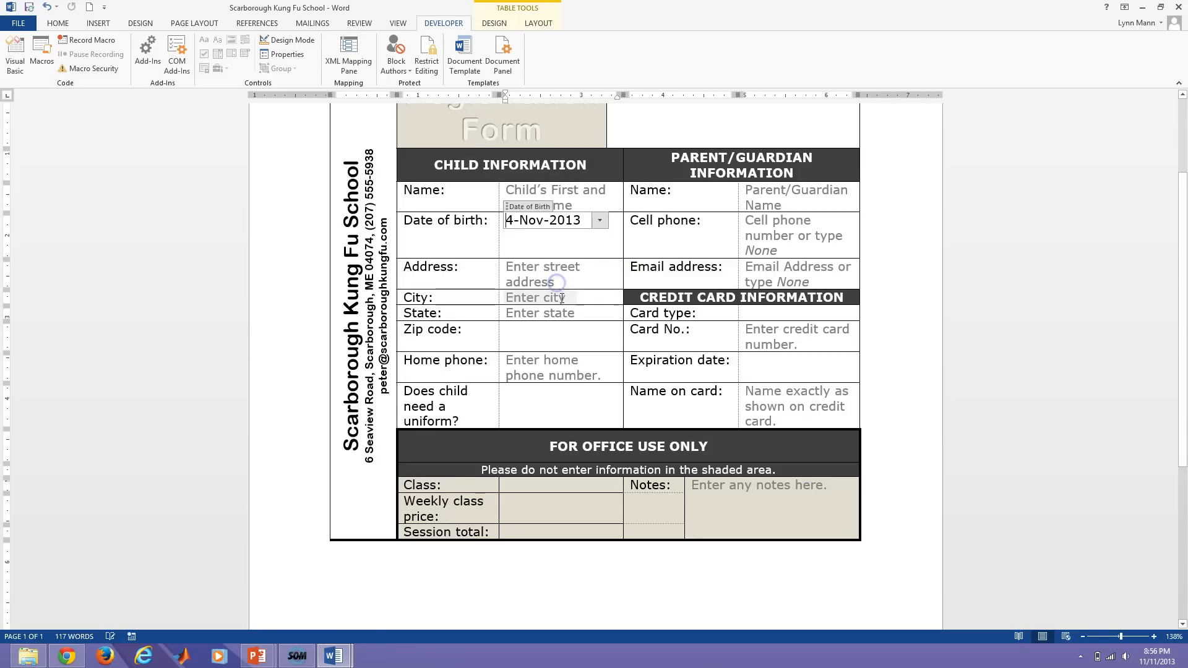
click(530, 250)
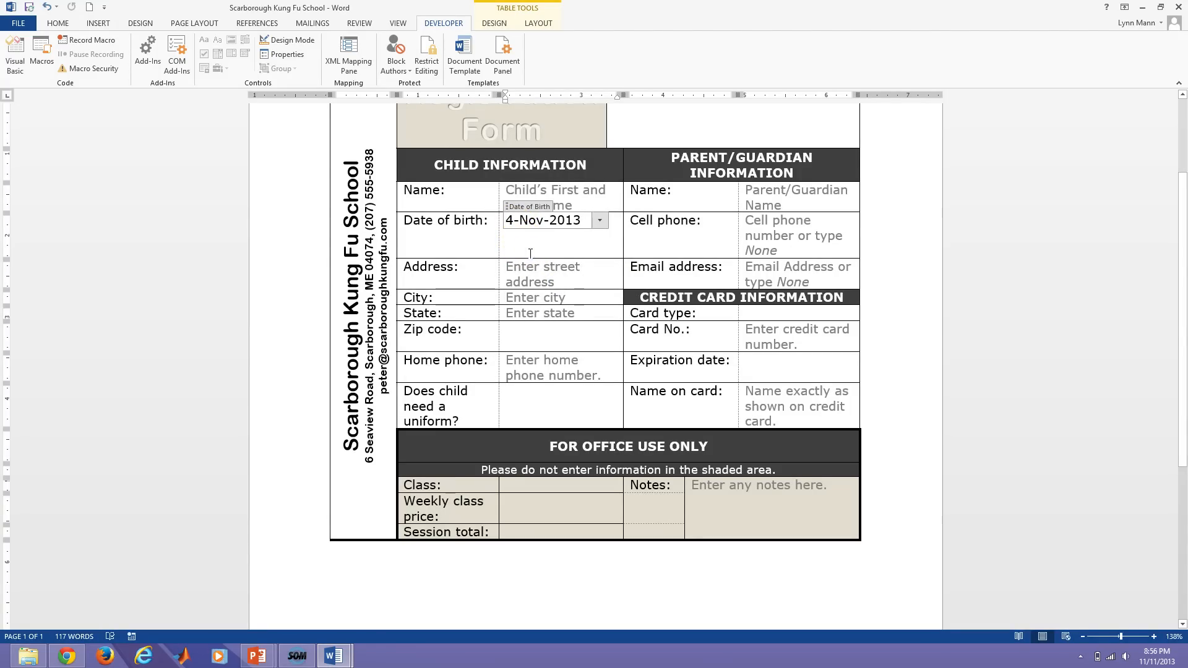
click(581, 222)
key(BackSpace)
key(BackSpace)
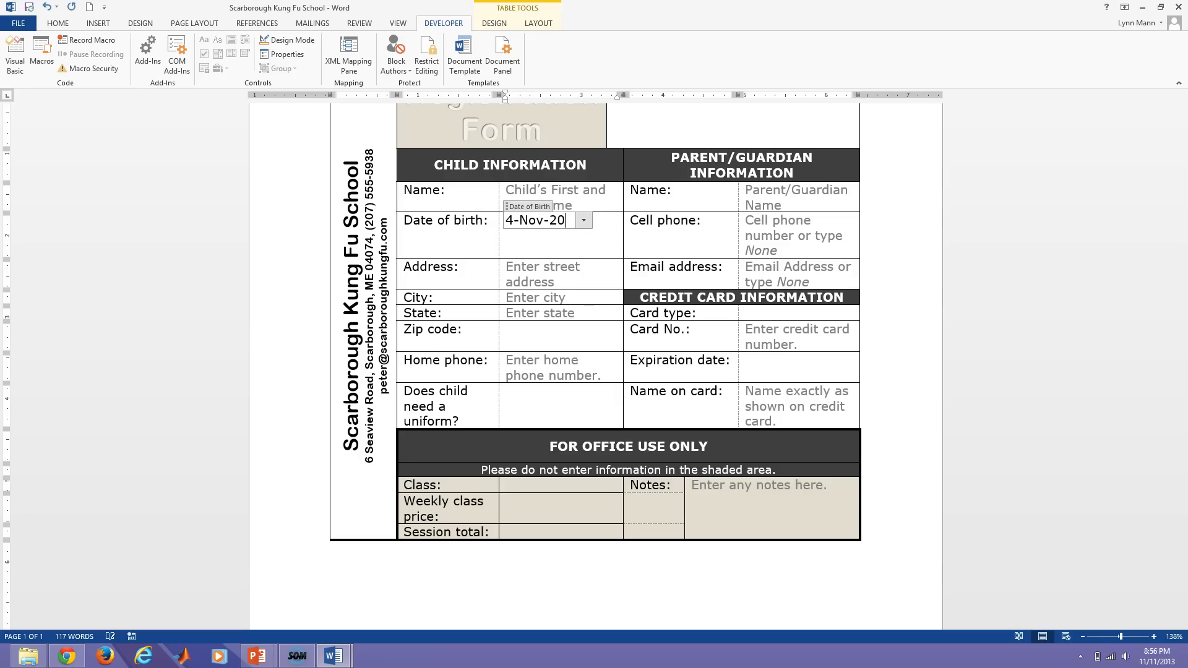
text(00)
click(573, 248)
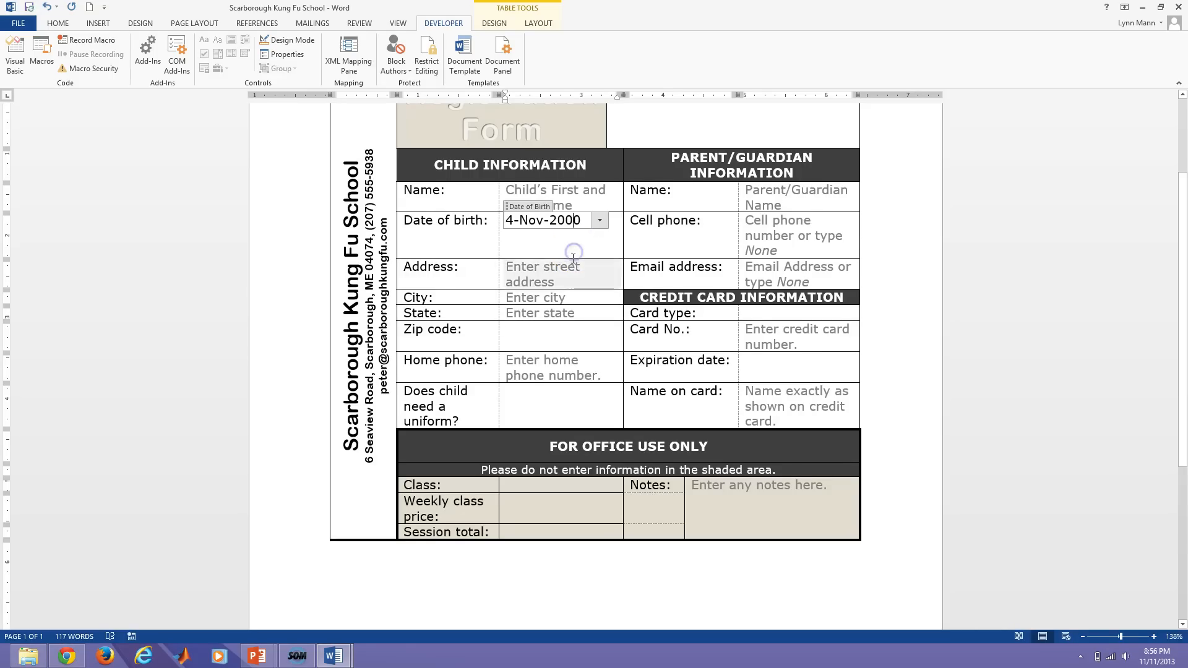
Undo the date edits twice to restore the empty Date of birth prompt.
click(566, 269)
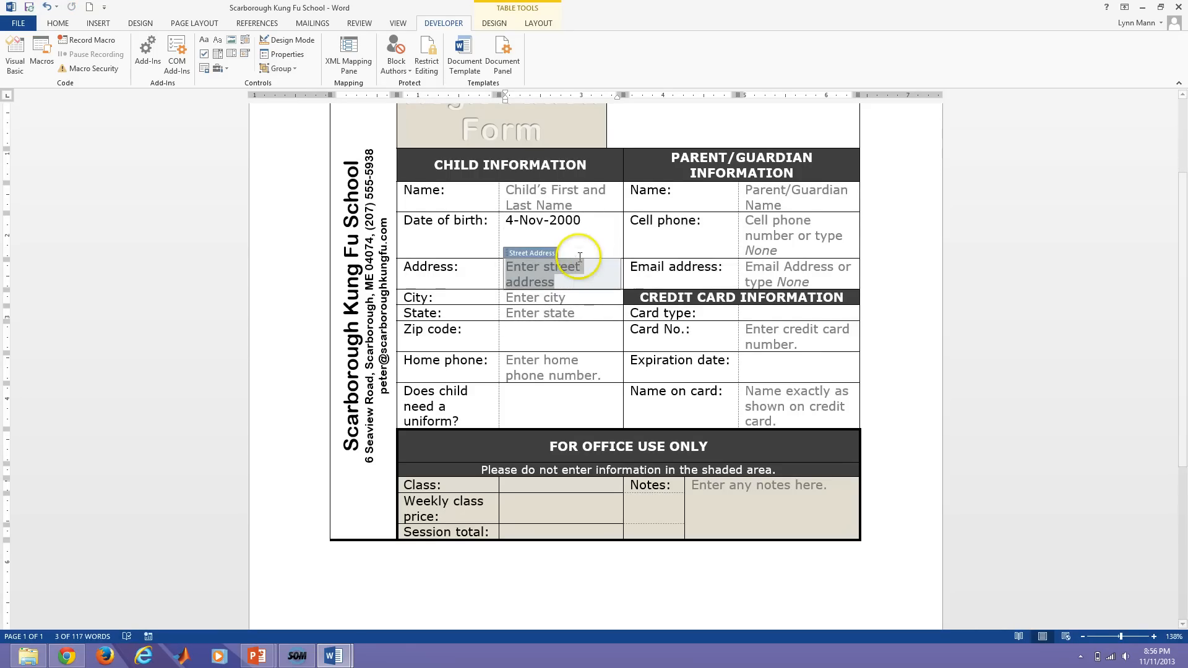
key(ctrl+z)
key(ctrl+z)
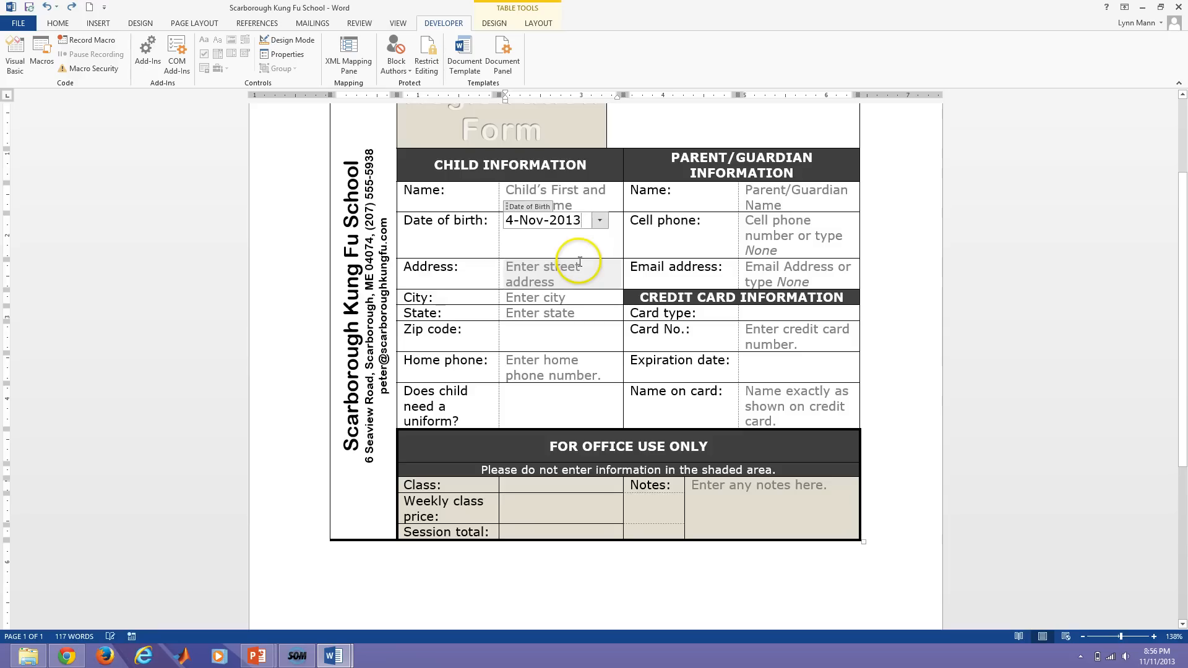
key(ctrl+z)
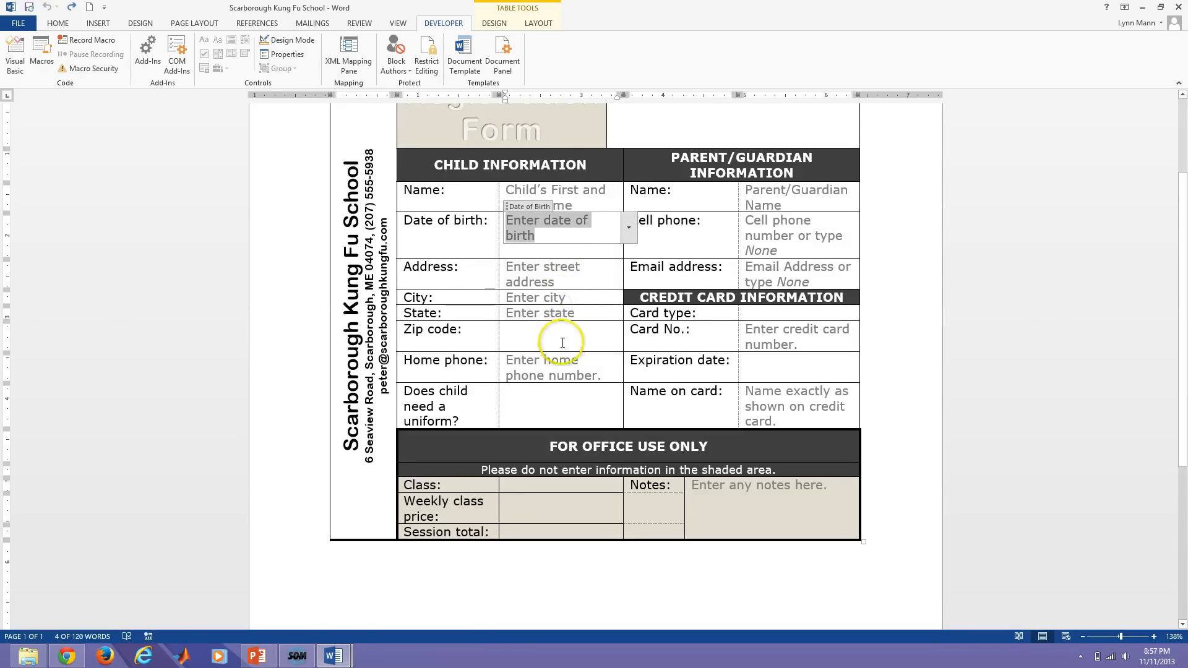
click(563, 343)
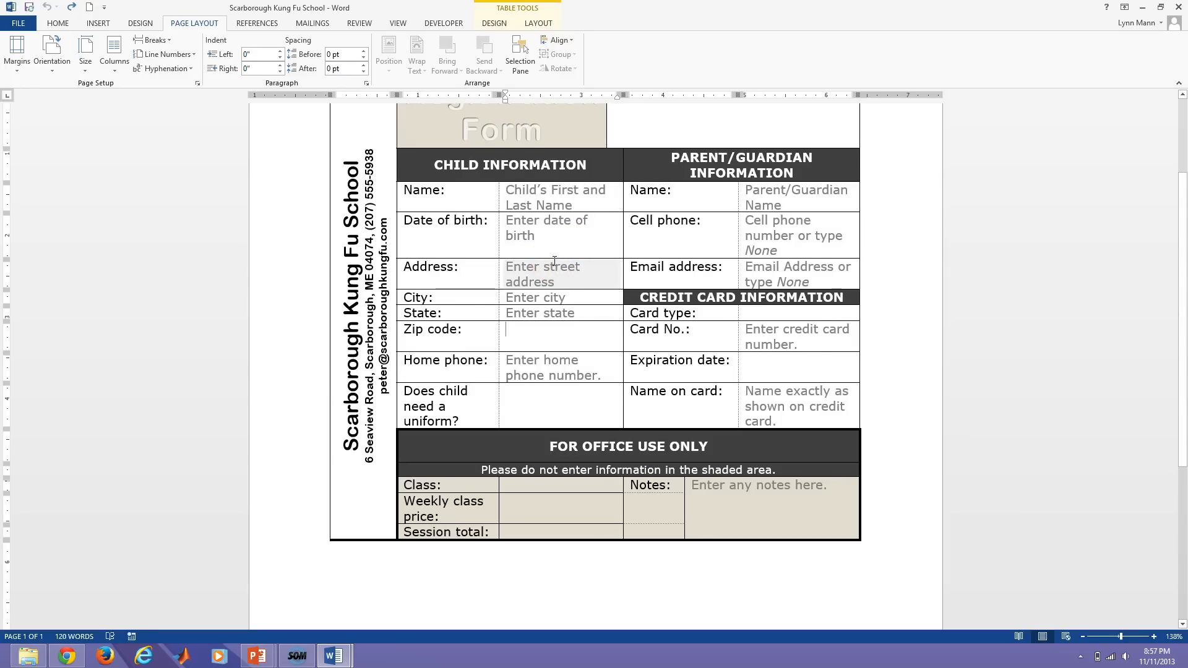
click(534, 257)
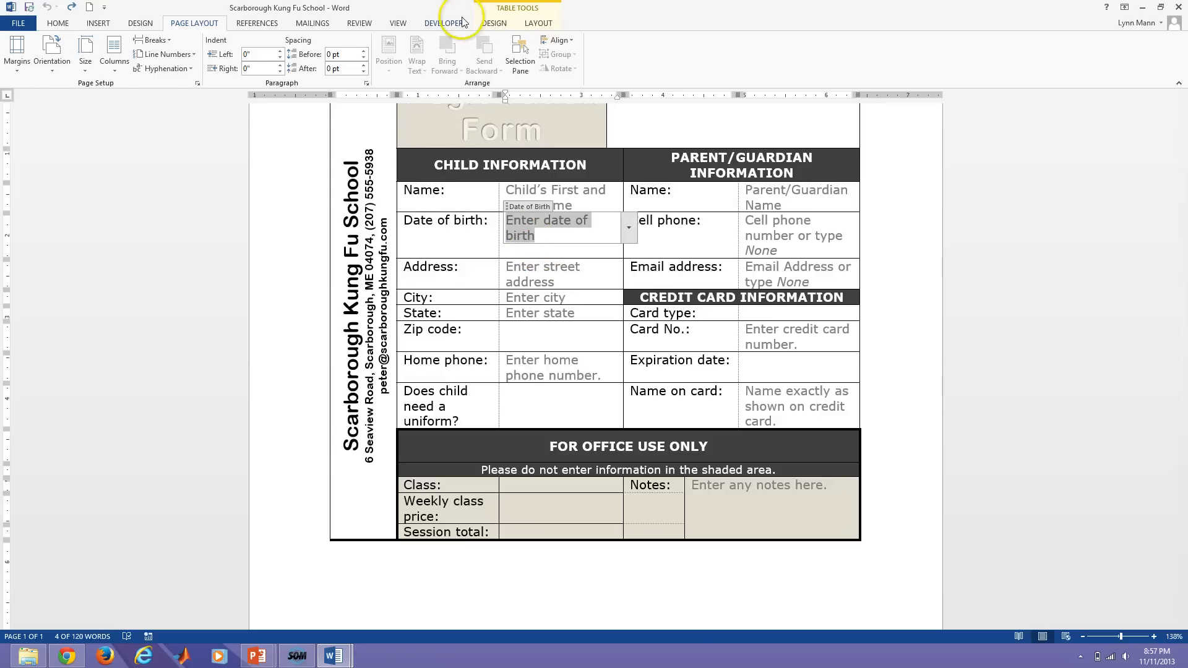
click(443, 23)
In Design Mode, overwrite 'Enter date of birth' with 'Click arrow, then use calendar'.
click(290, 39)
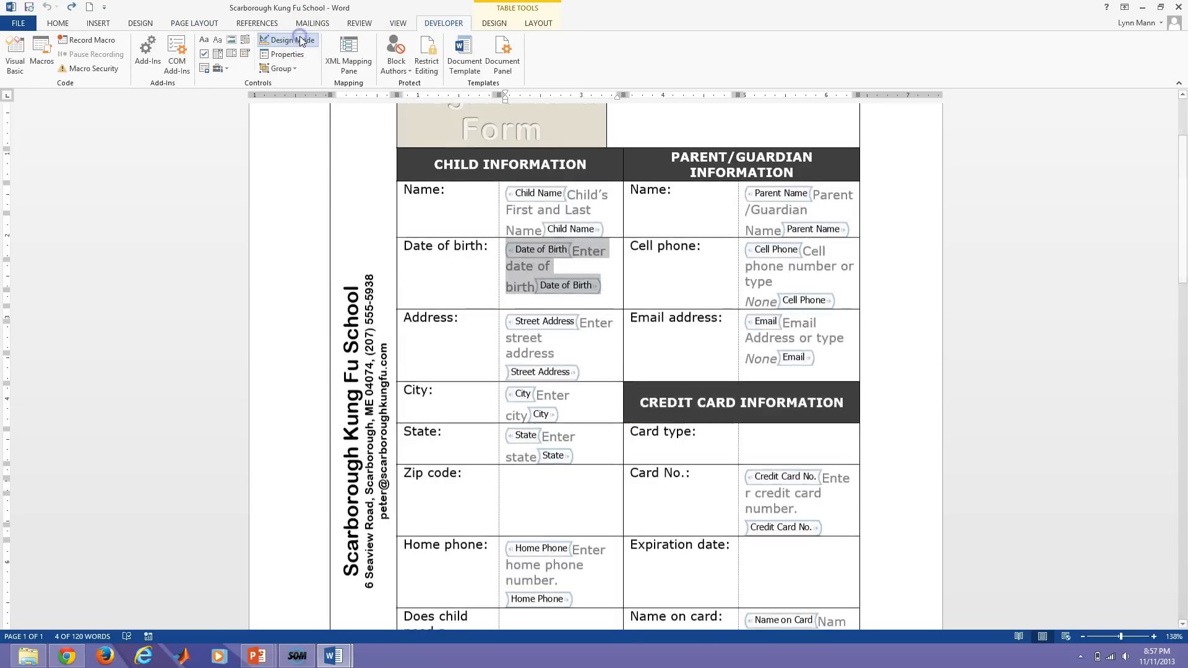
drag(568, 249, 536, 290)
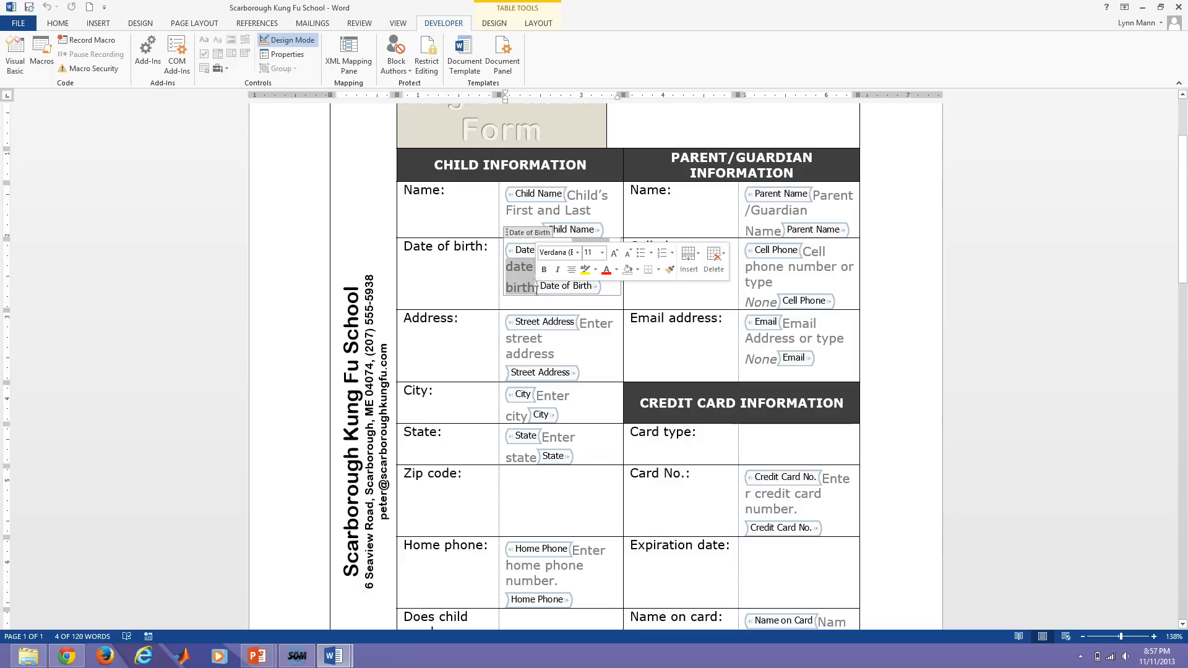
text(C)
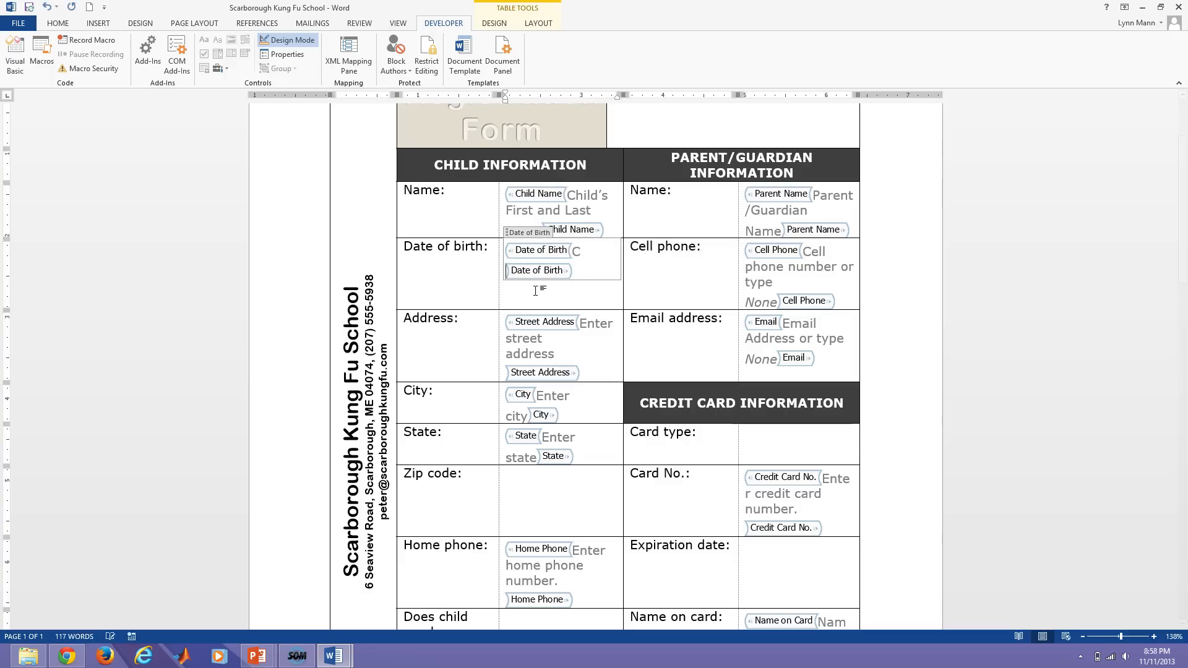
text(lick arrow)
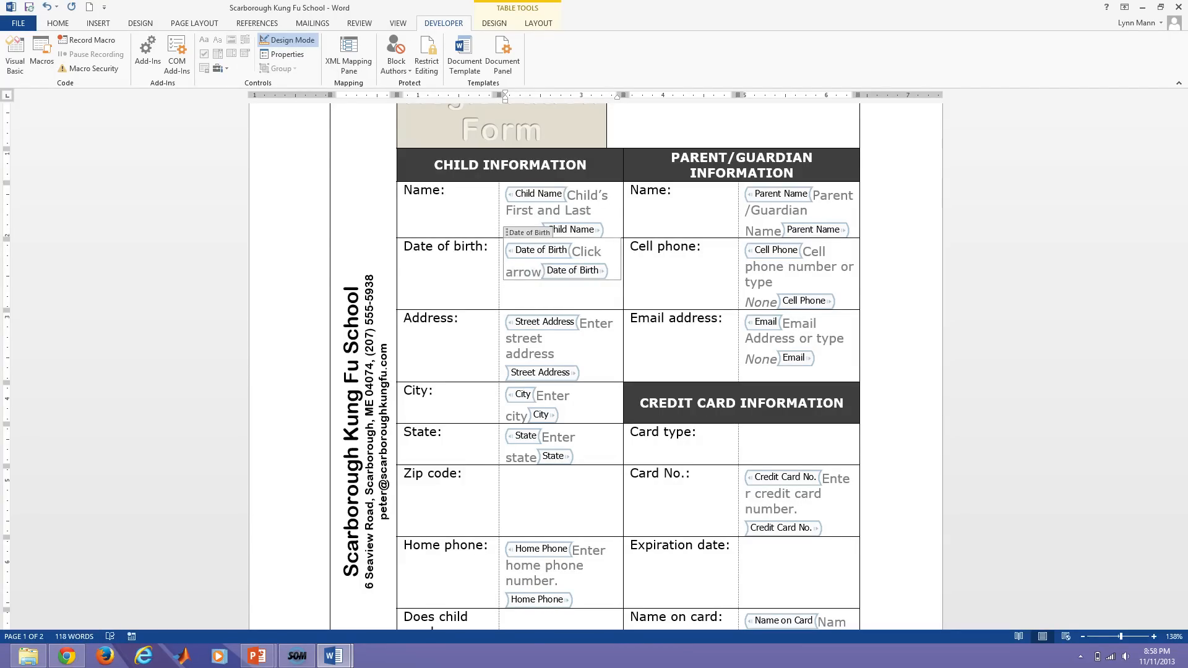
text(, then use)
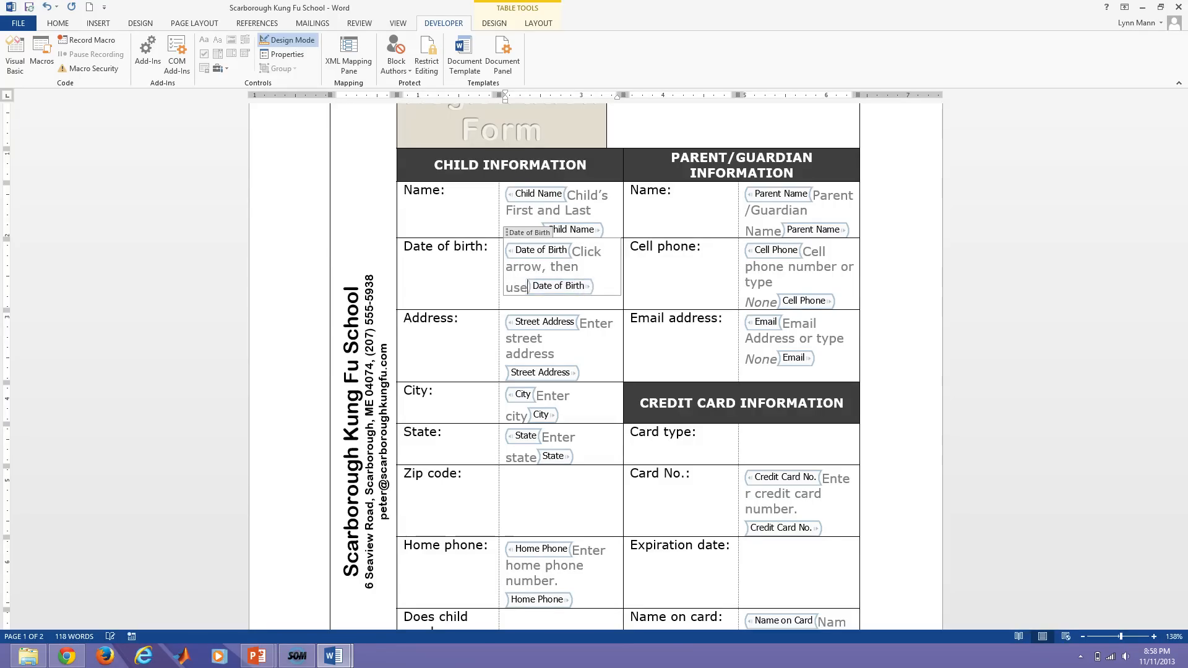
text( calendar)
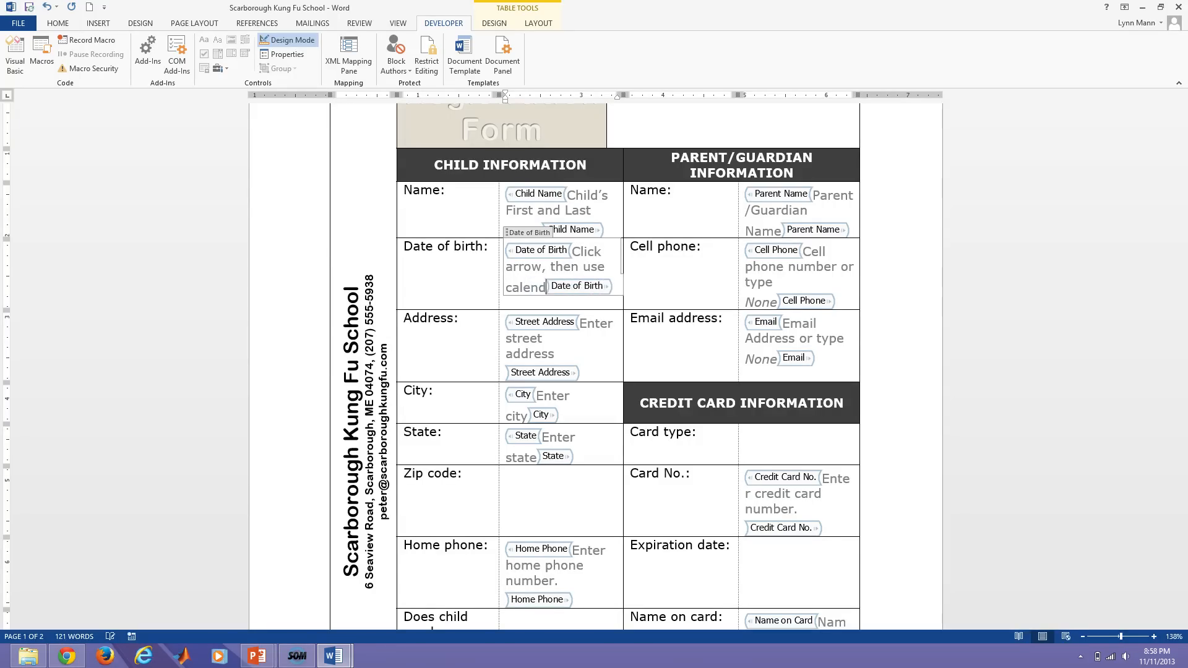
click(482, 281)
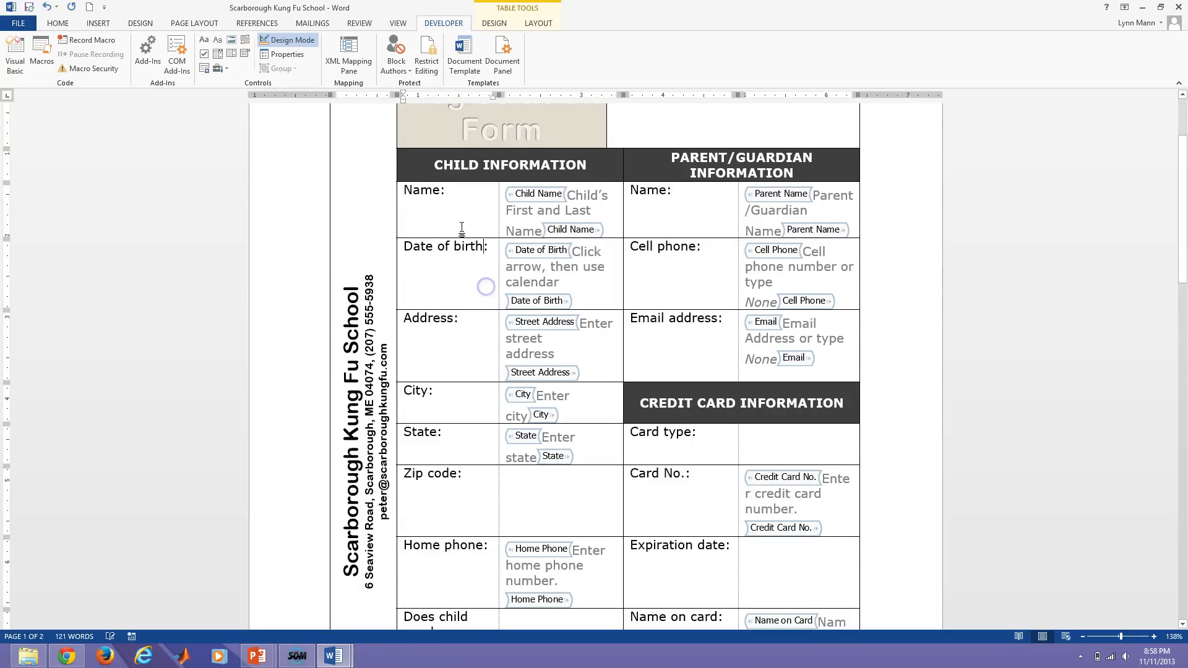
Pick 15 Nov 2011 in the Date of Birth calendar, then insert a Date Picker in the Expiration date cell.
click(289, 39)
click(558, 256)
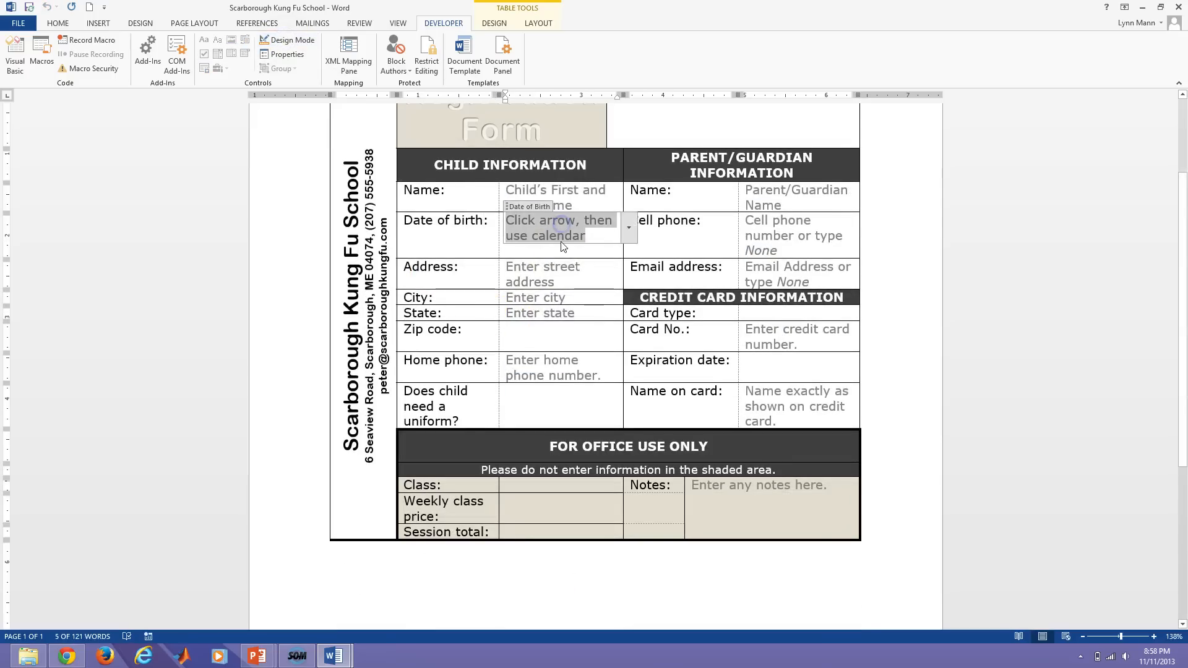
click(629, 229)
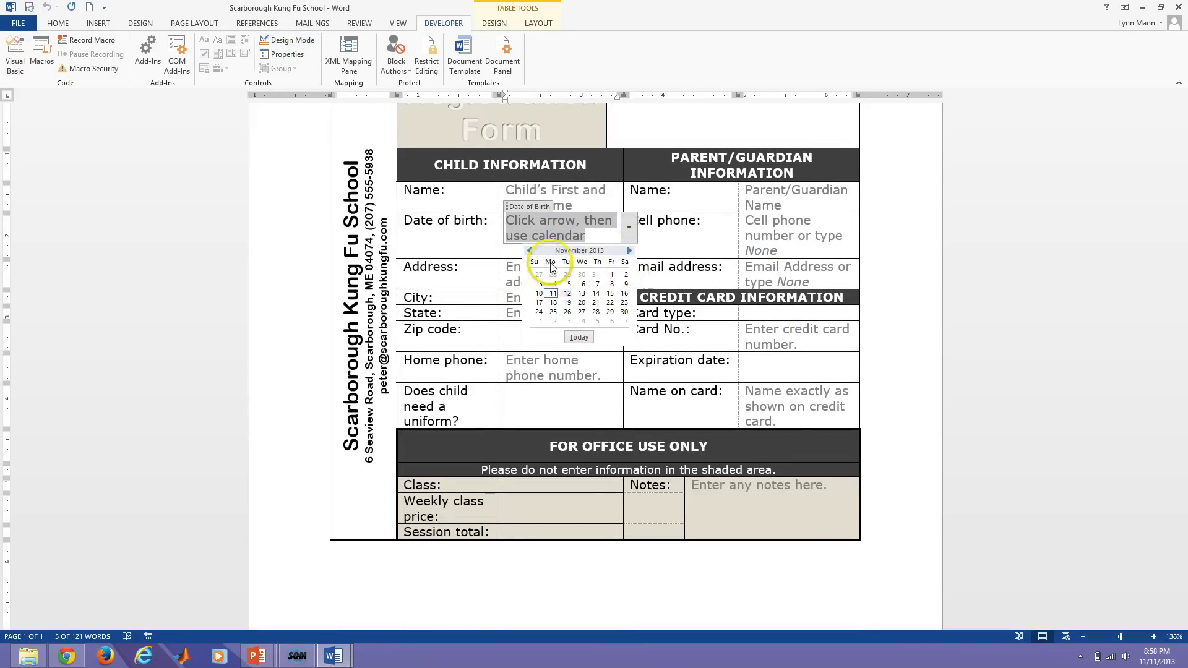
click(529, 251)
click(530, 250)
click(529, 251)
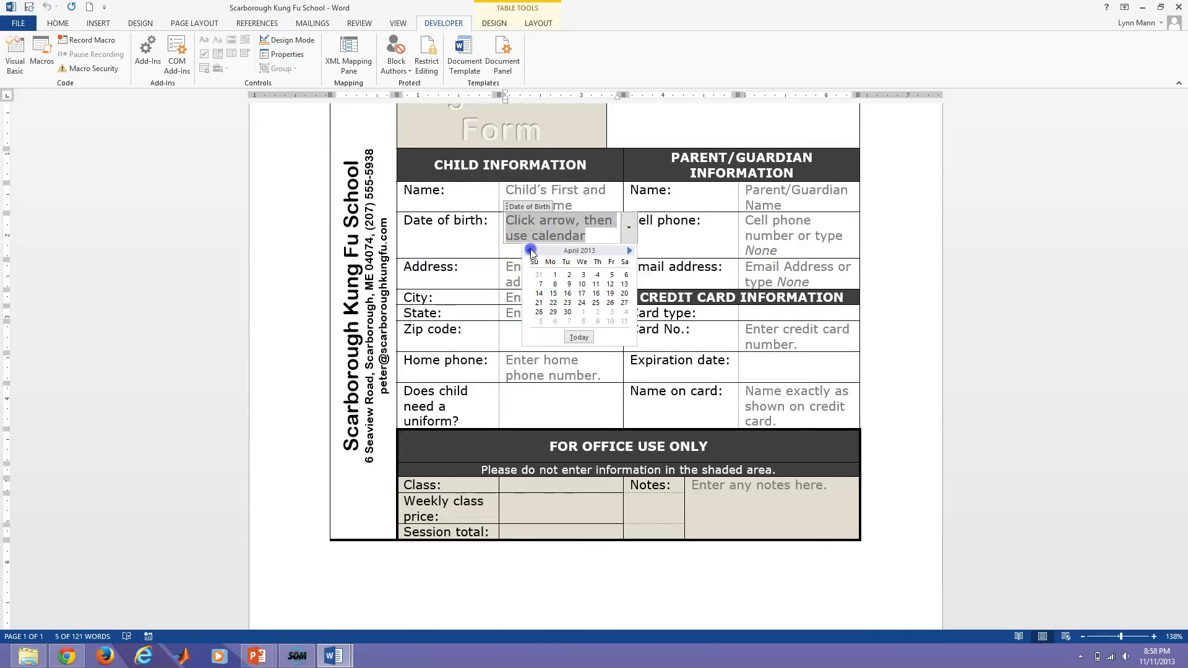
click(529, 250)
click(530, 250)
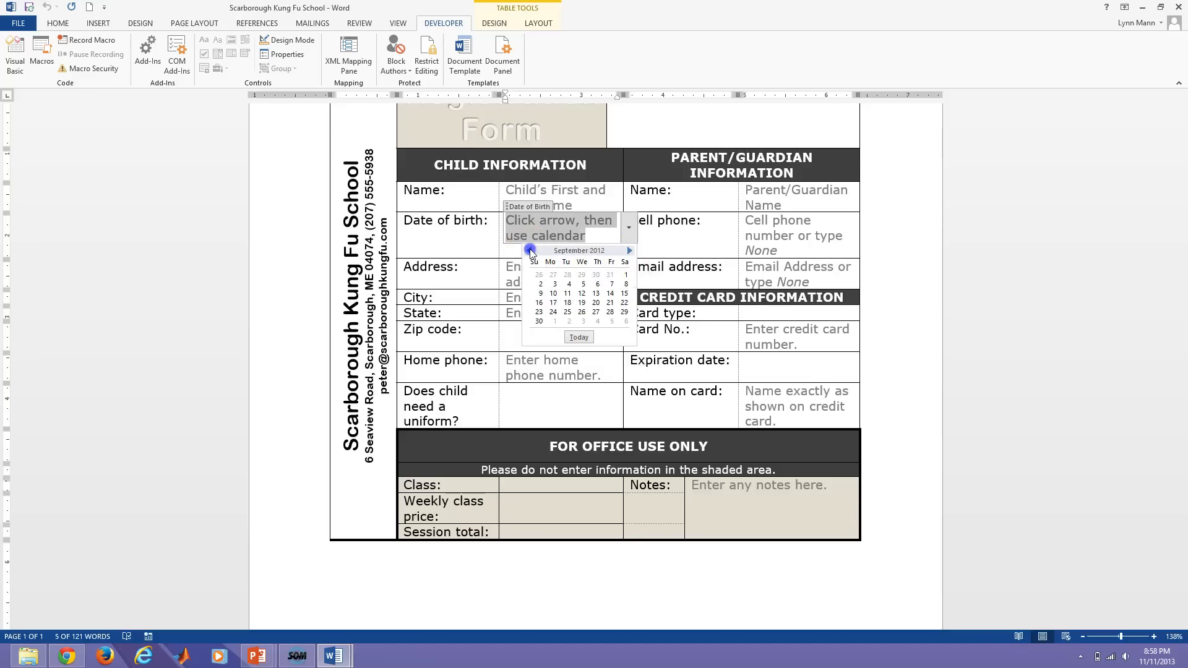
click(530, 250)
click(530, 250)
click(530, 250)
click(530, 250)
click(530, 250)
click(530, 251)
click(530, 251)
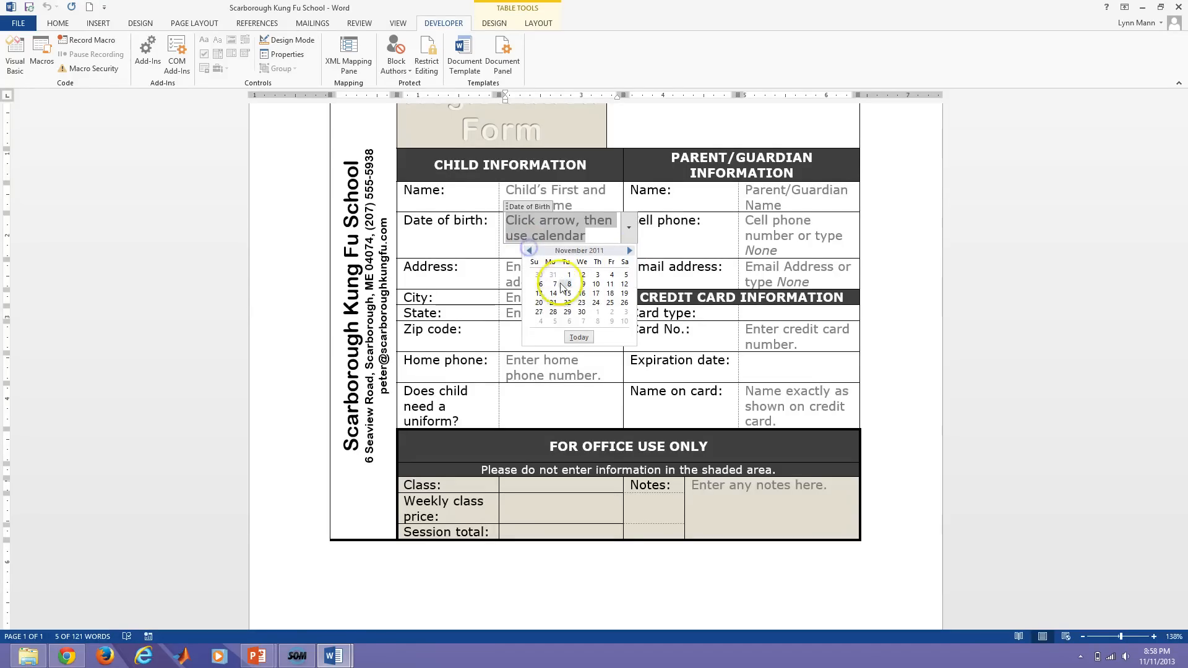
click(567, 294)
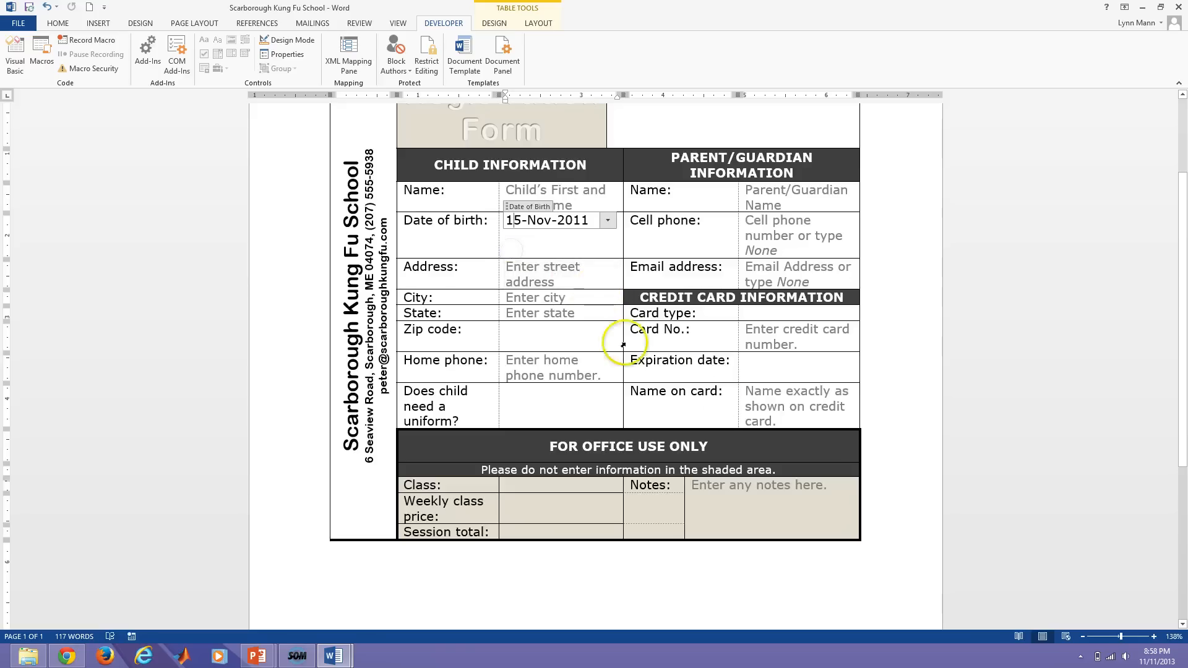
click(778, 372)
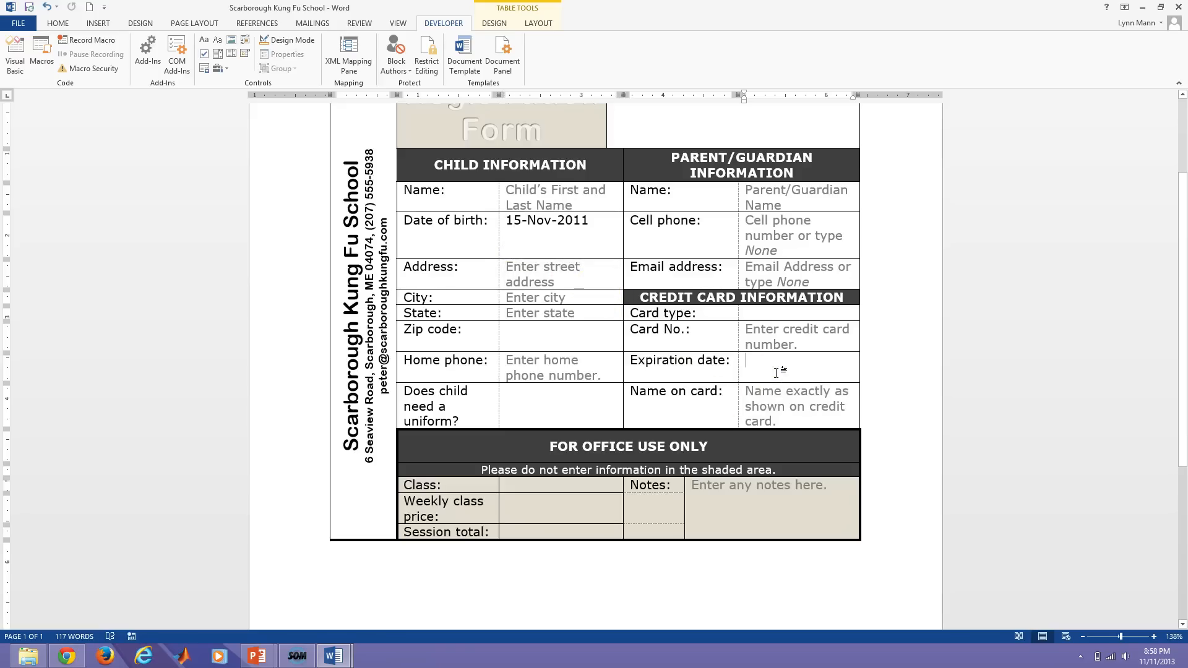
click(251, 52)
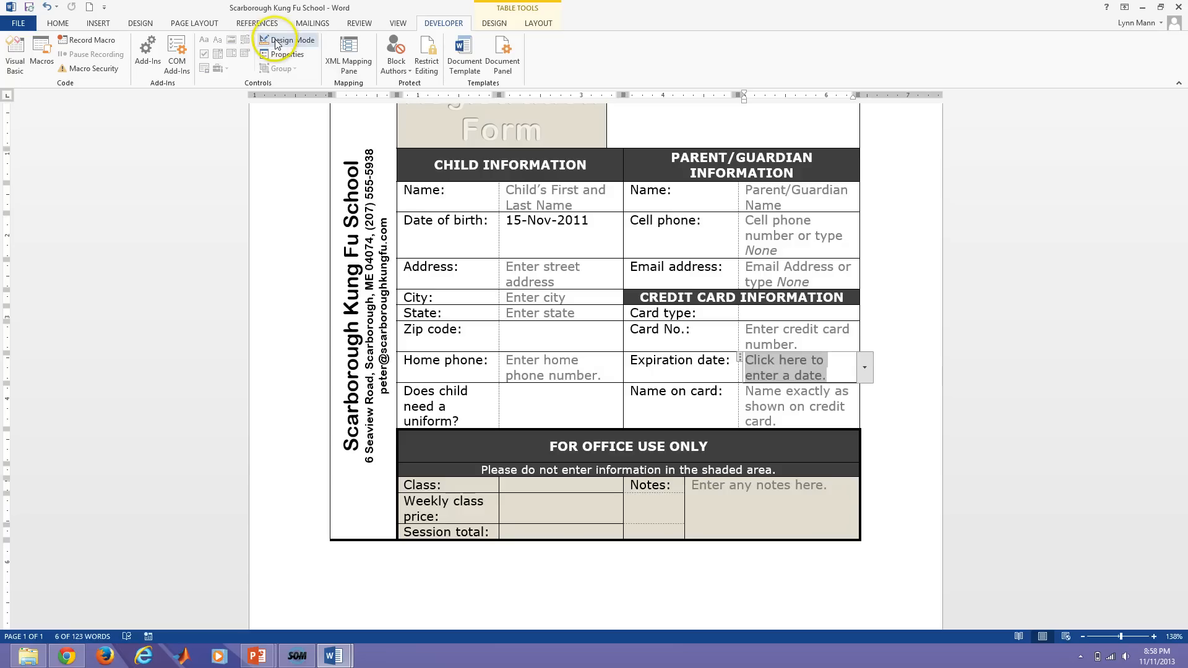
Set the date picker properties: title ExpDate, Nov-13 (MMM-yy) format, and 'cannot be deleted' locked.
click(276, 56)
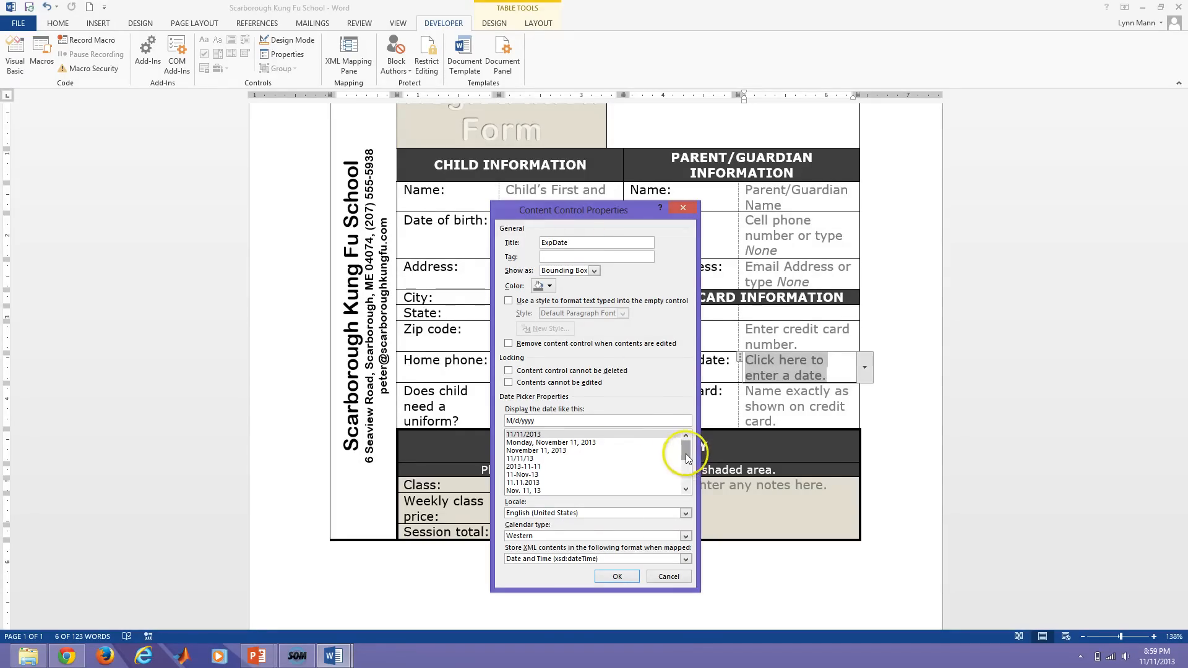
drag(686, 457, 686, 478)
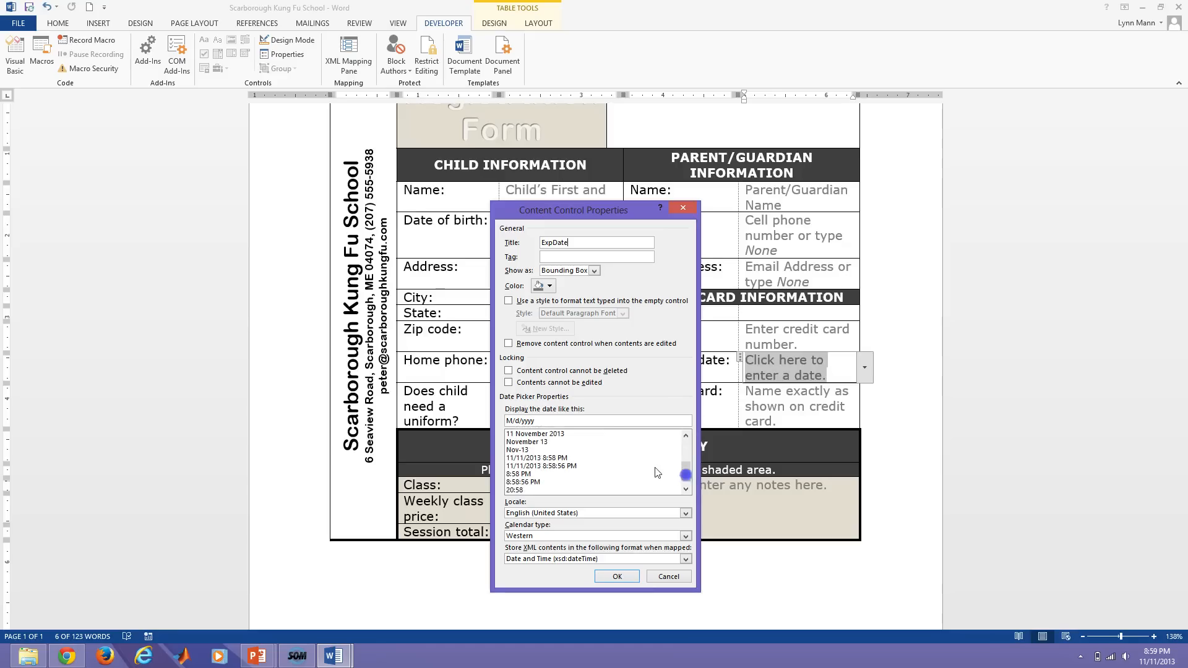
click(517, 451)
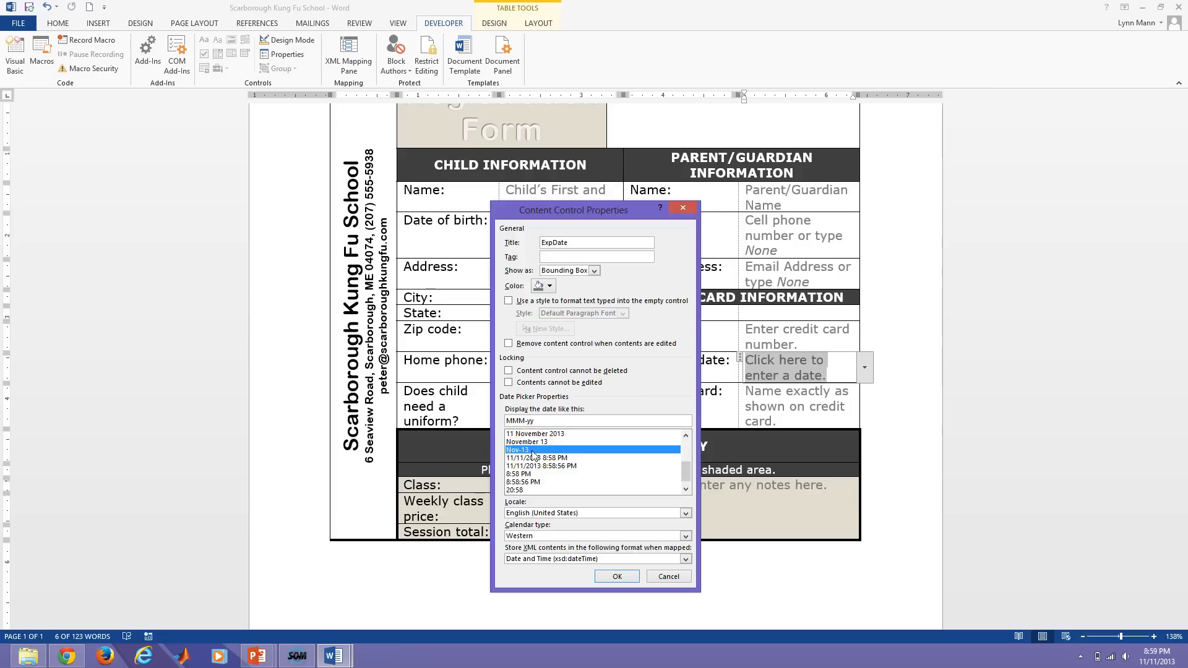
click(534, 451)
click(519, 421)
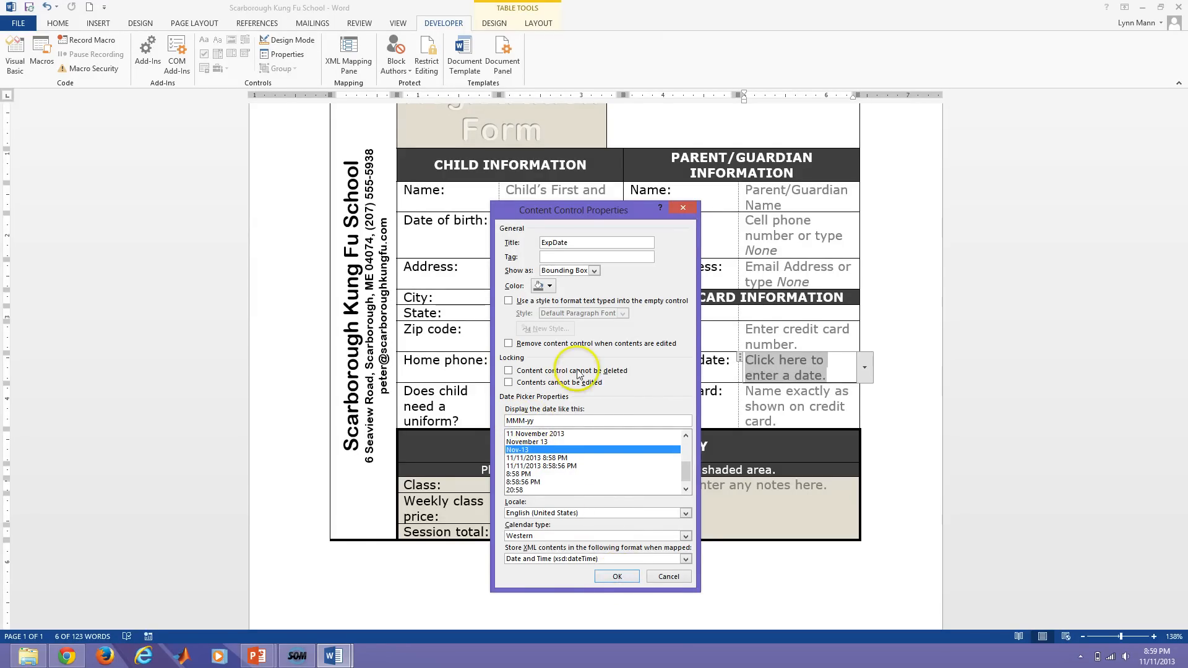
click(509, 371)
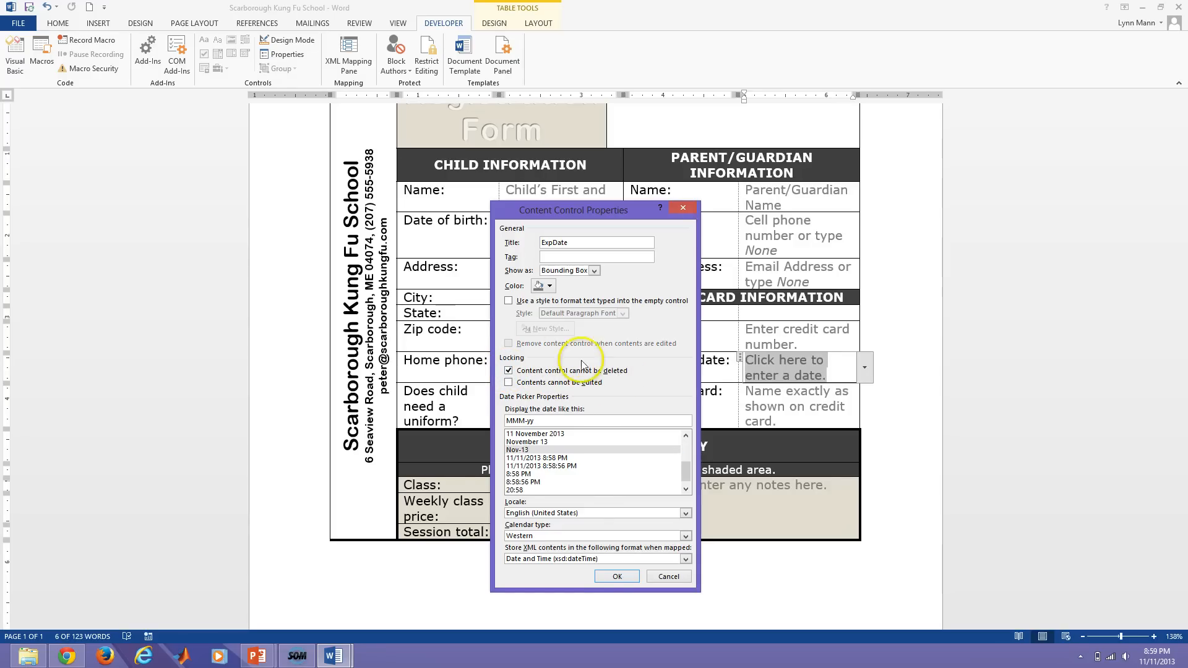
click(609, 578)
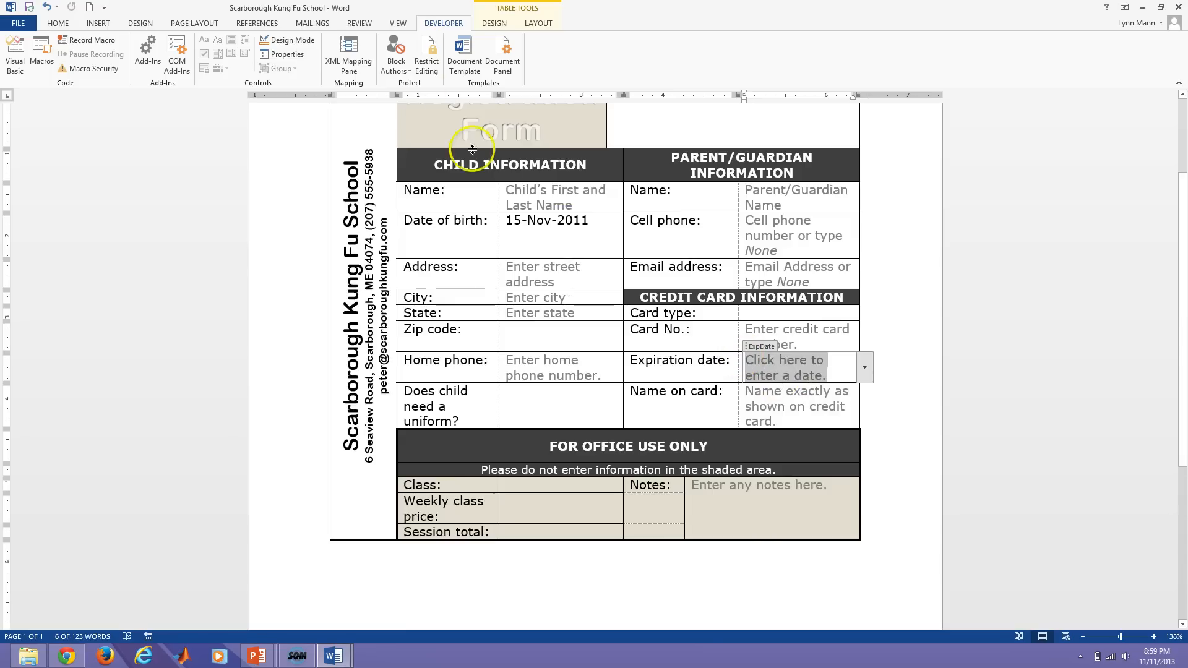
Turn Design Mode on, type 'Click arrow, then use calendar', then undo the typing.
click(289, 40)
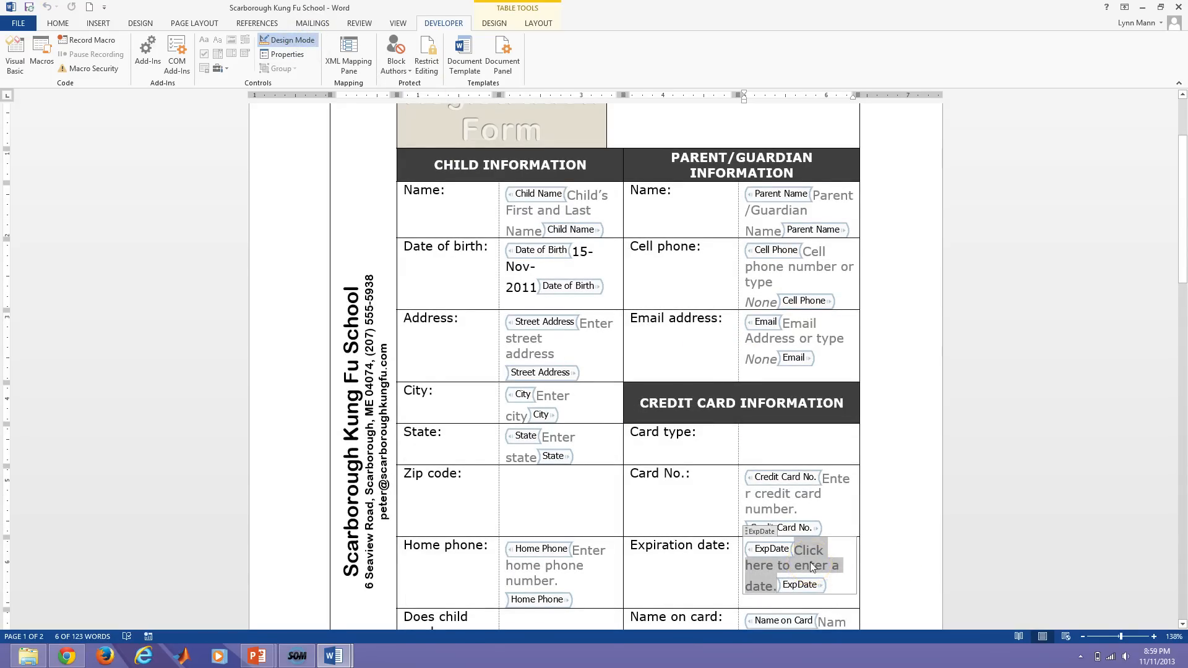
text(Click )
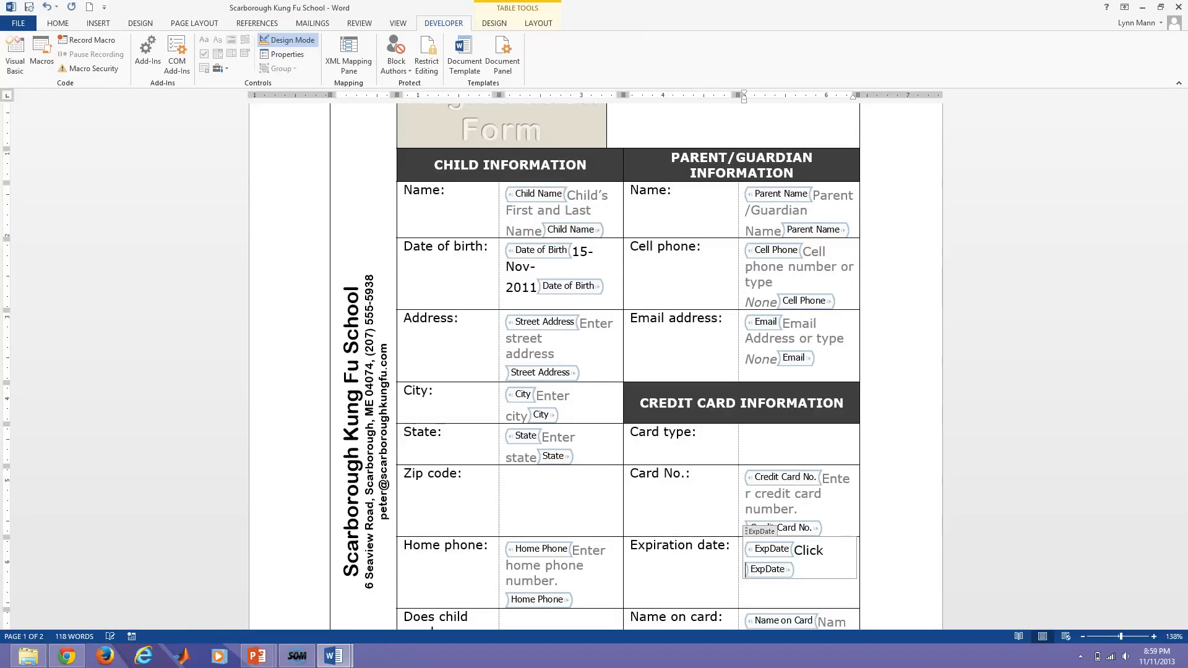
text(arrow)
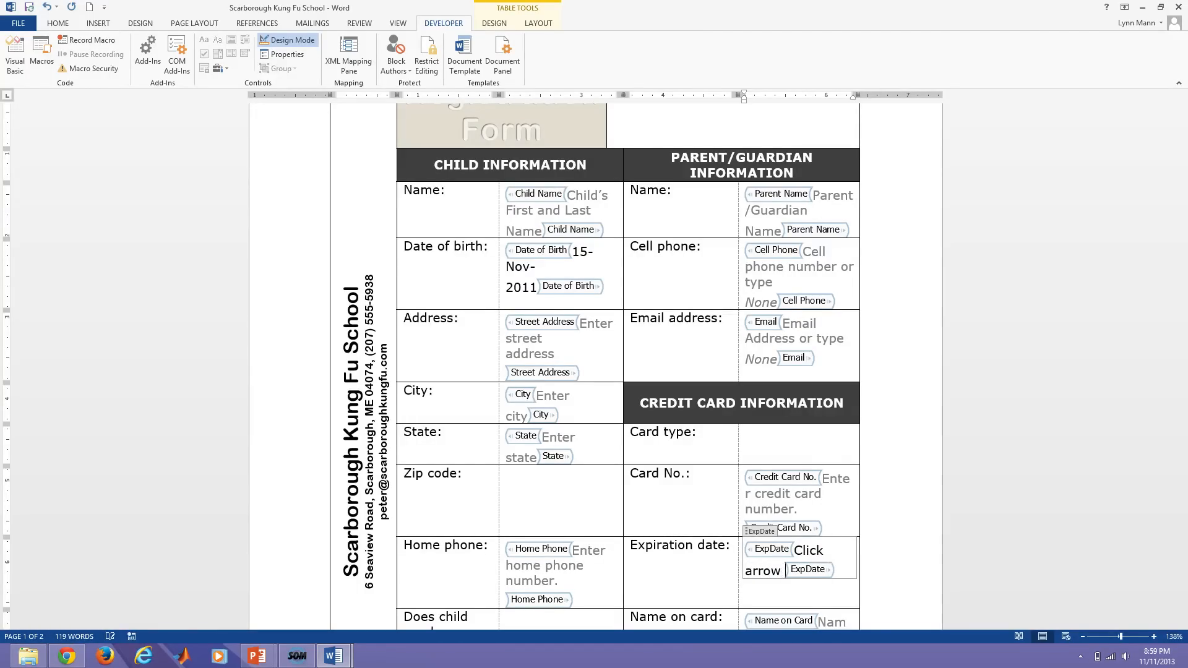
key(BackSpace)
text(, then use c)
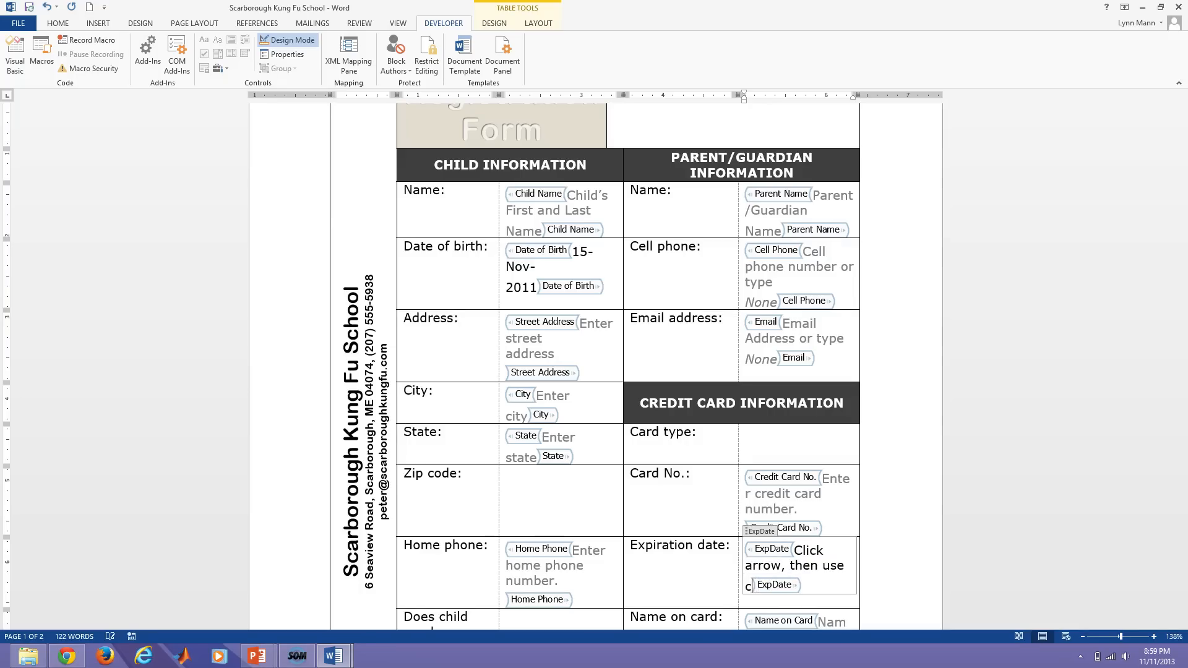
text(alendar)
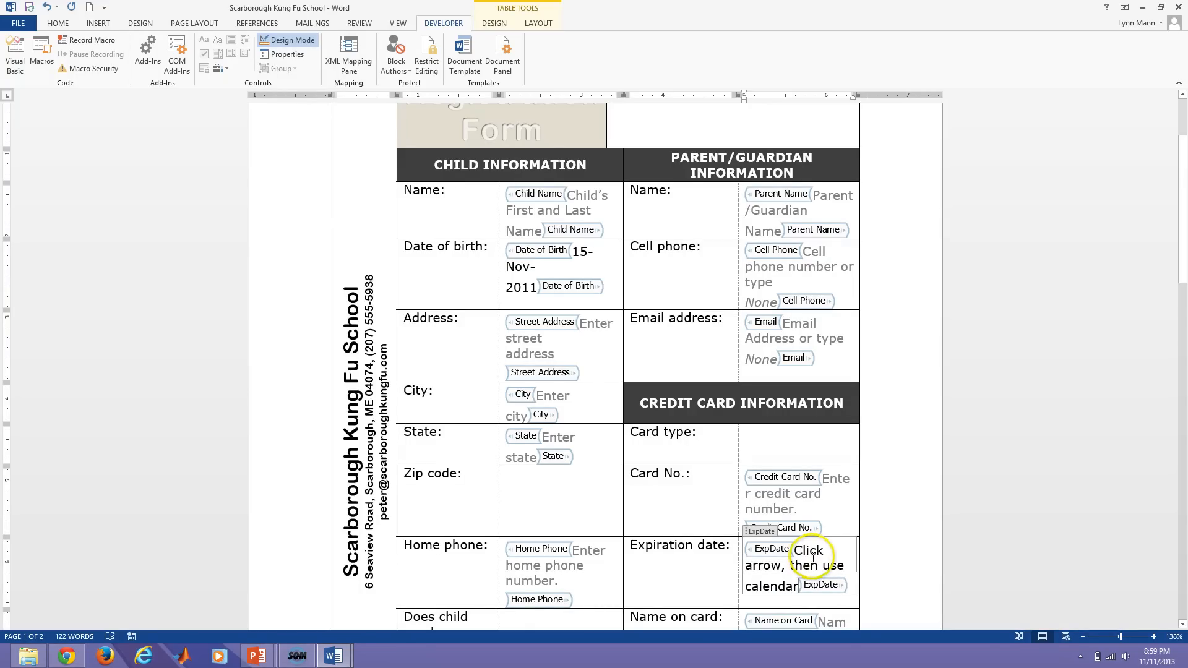
key(ctrl+z)
key(ctrl+z)
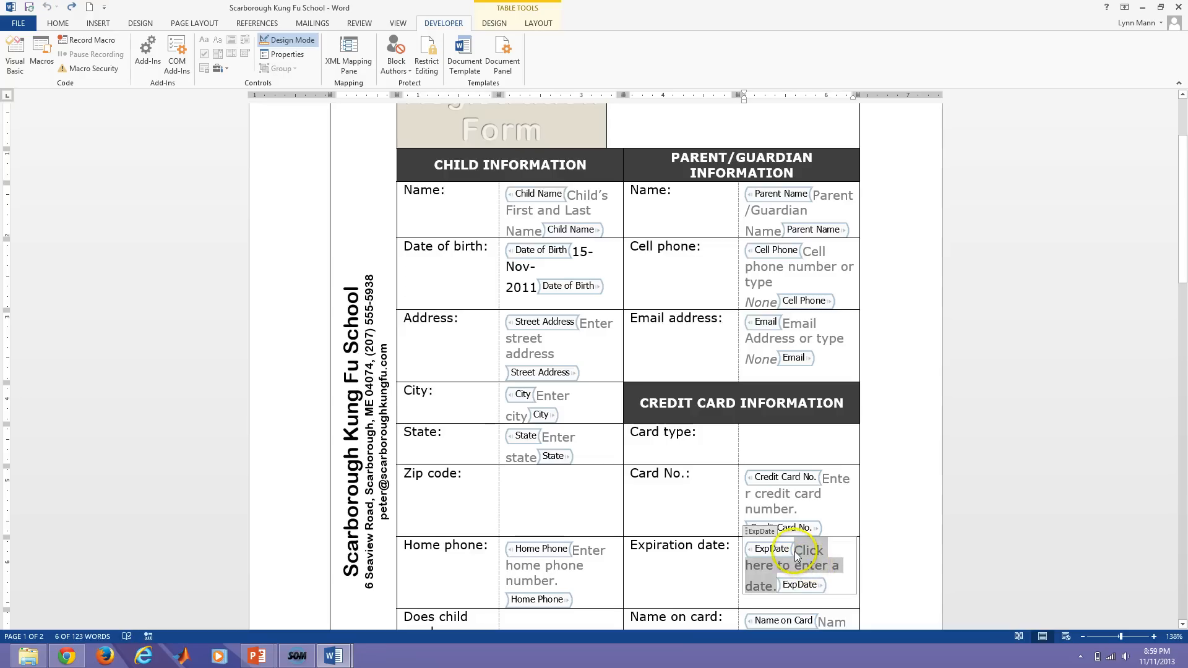
Select the ExpDate placeholder and type 'CLick arrow, then use claendar' over it.
drag(797, 551, 779, 586)
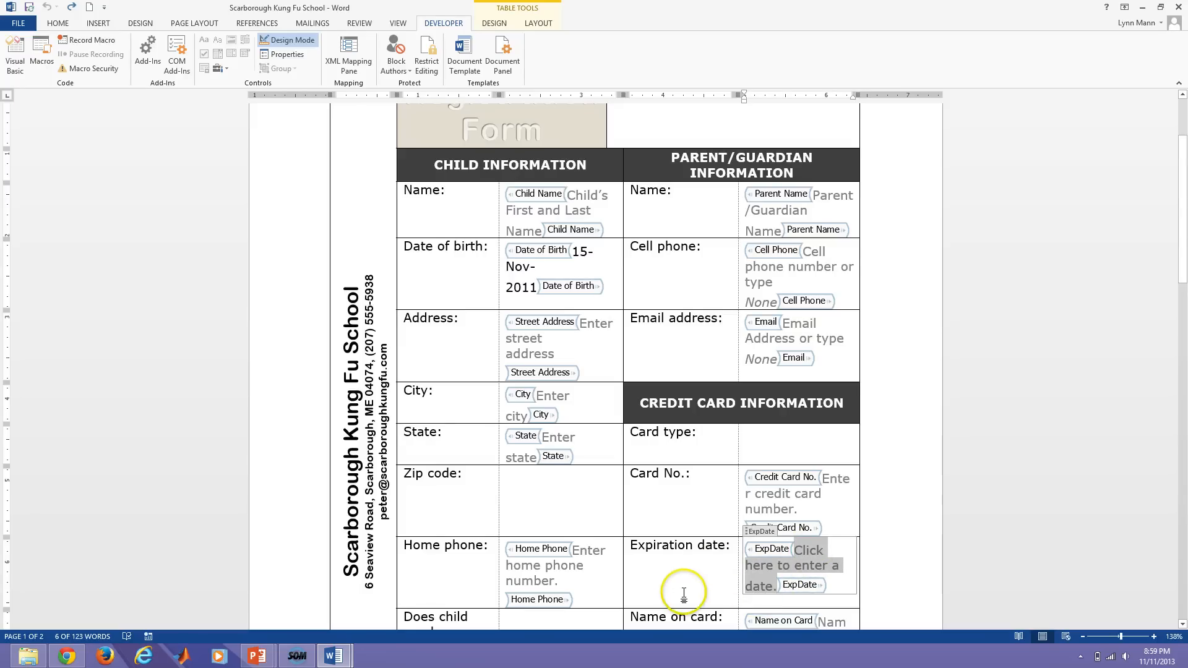
click(703, 592)
text(CLick)
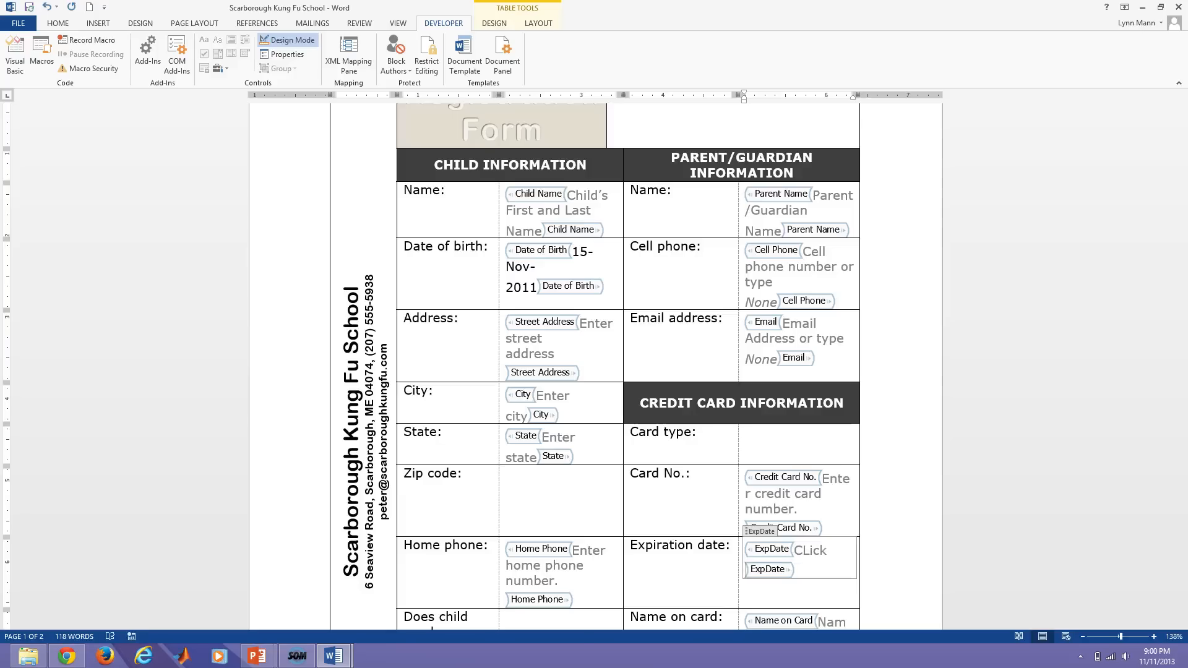
text( arrow)
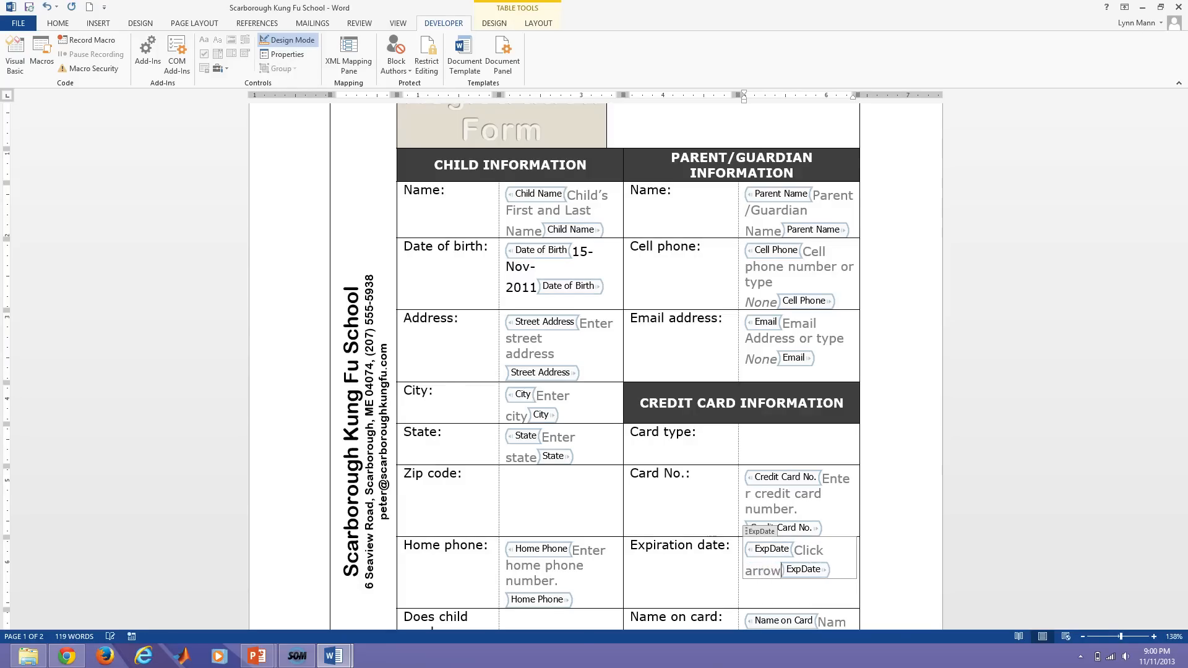
text(, then use cla)
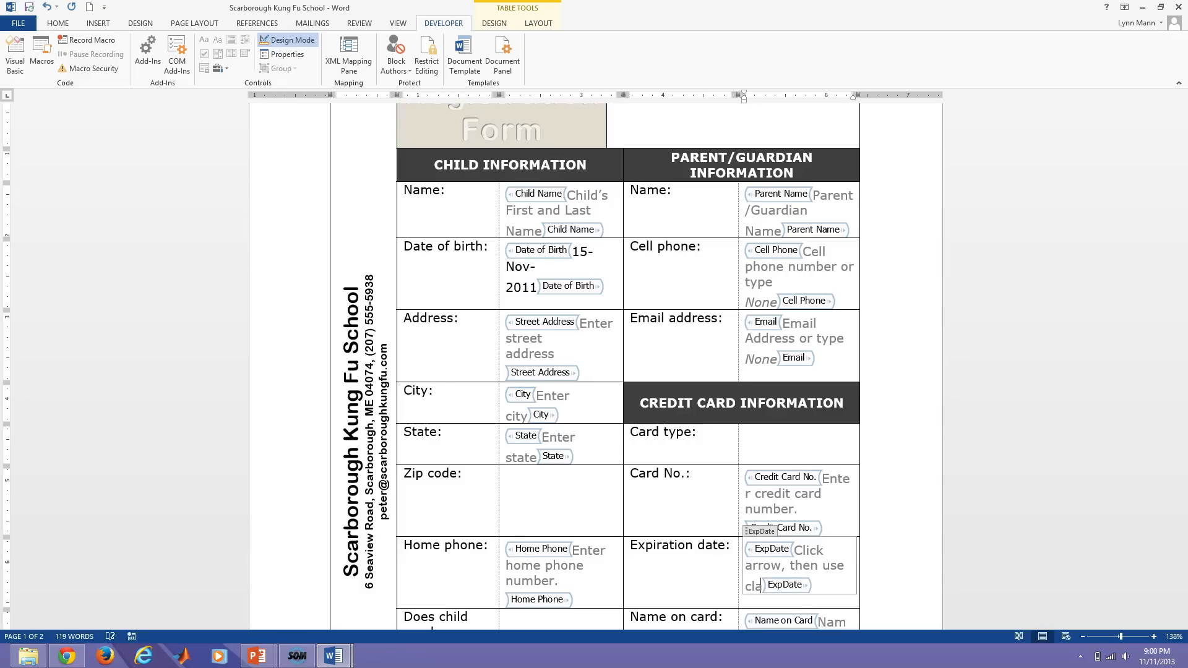
key(BackSpace)
key(BackSpace)
text(alendar)
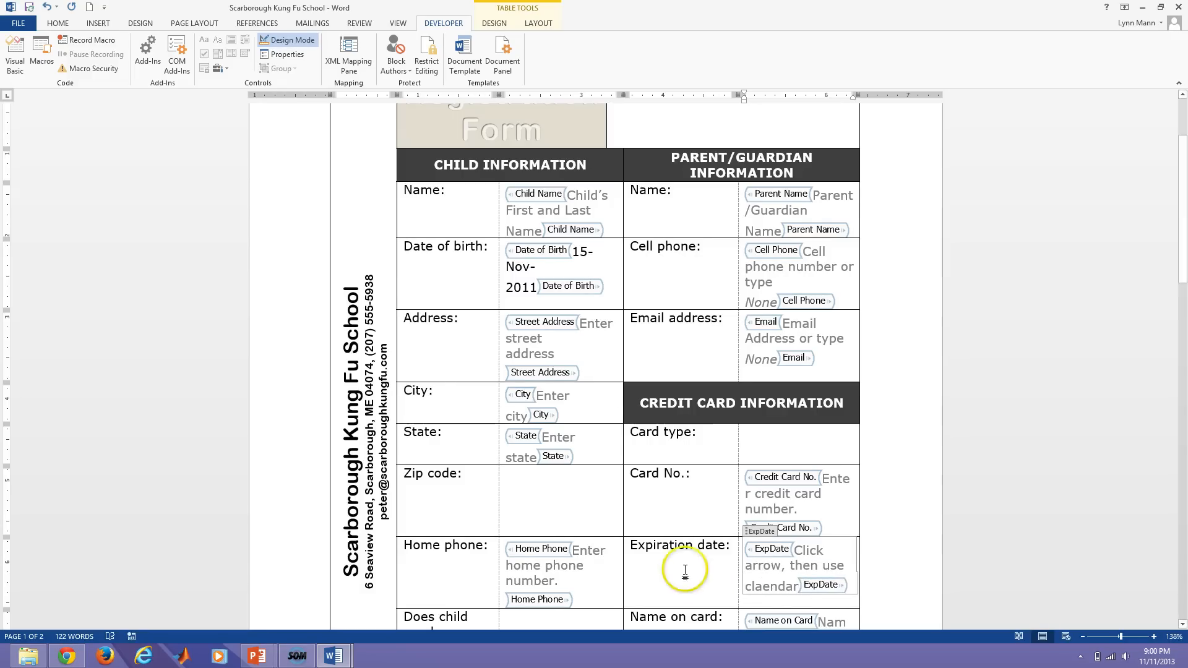
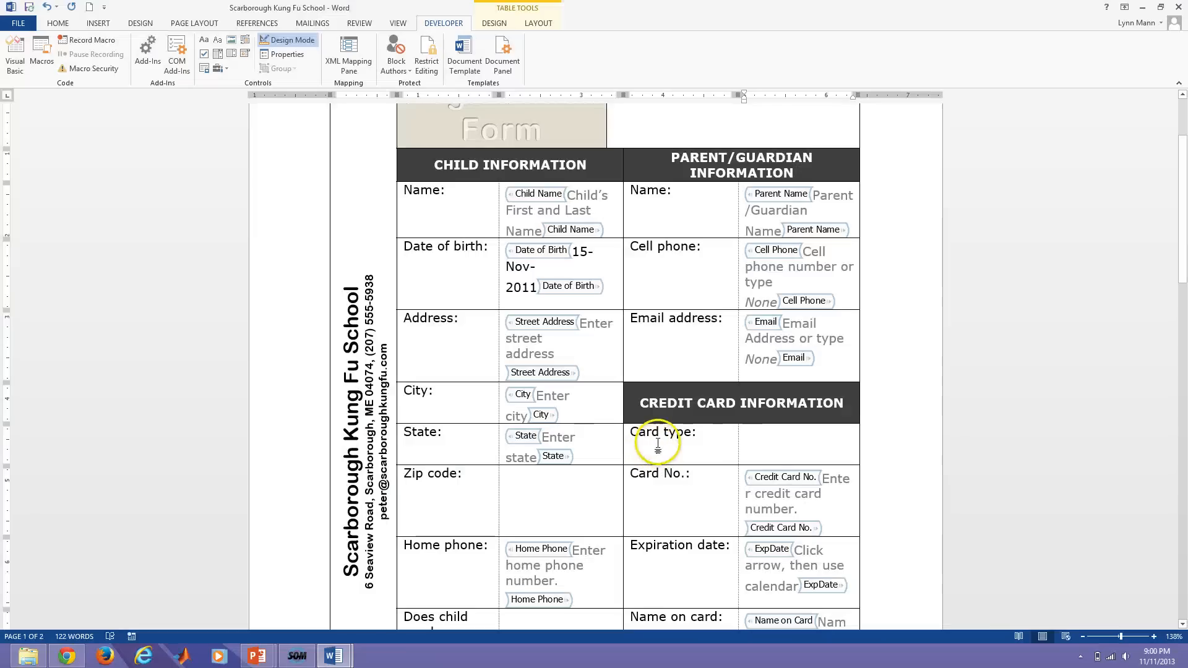
Place the insertion point in the empty cell beside Card type.
click(761, 441)
click(750, 434)
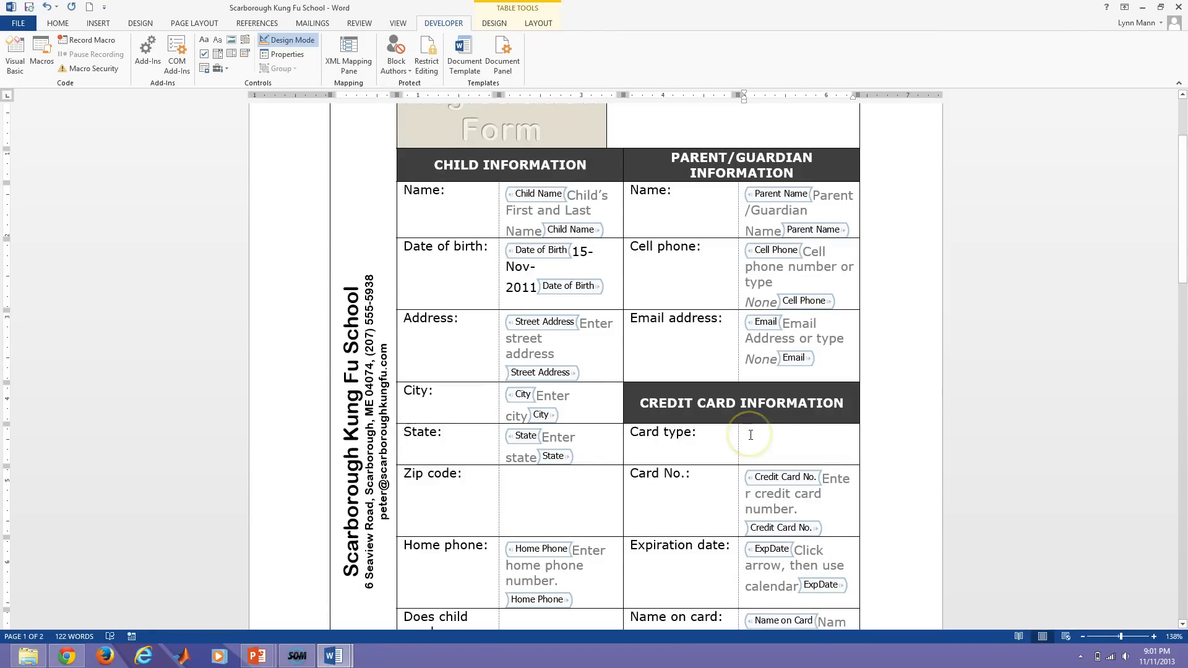
Insert a drop-down list content control in the Card type cell and open its properties.
click(753, 434)
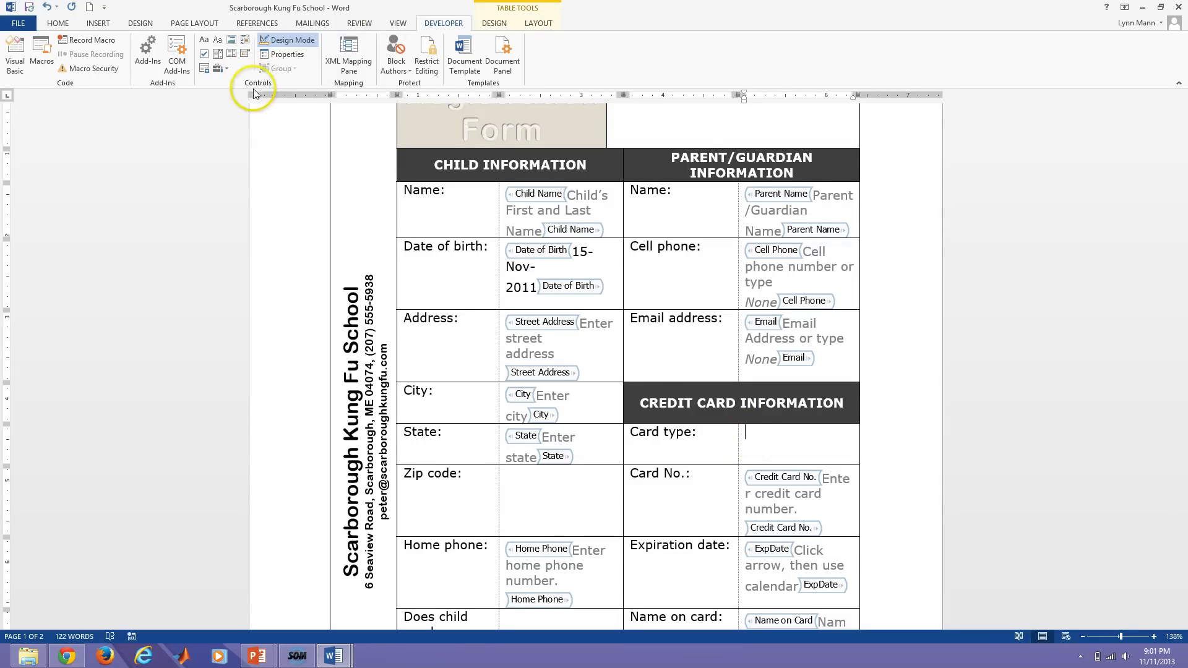
click(232, 56)
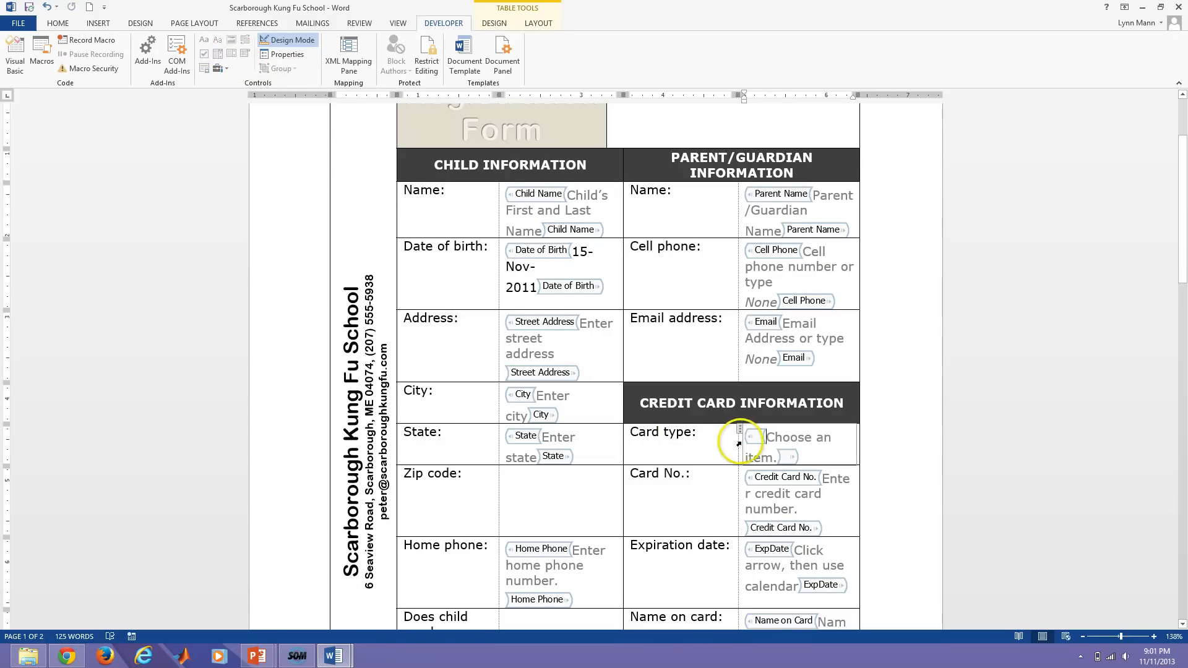
click(284, 53)
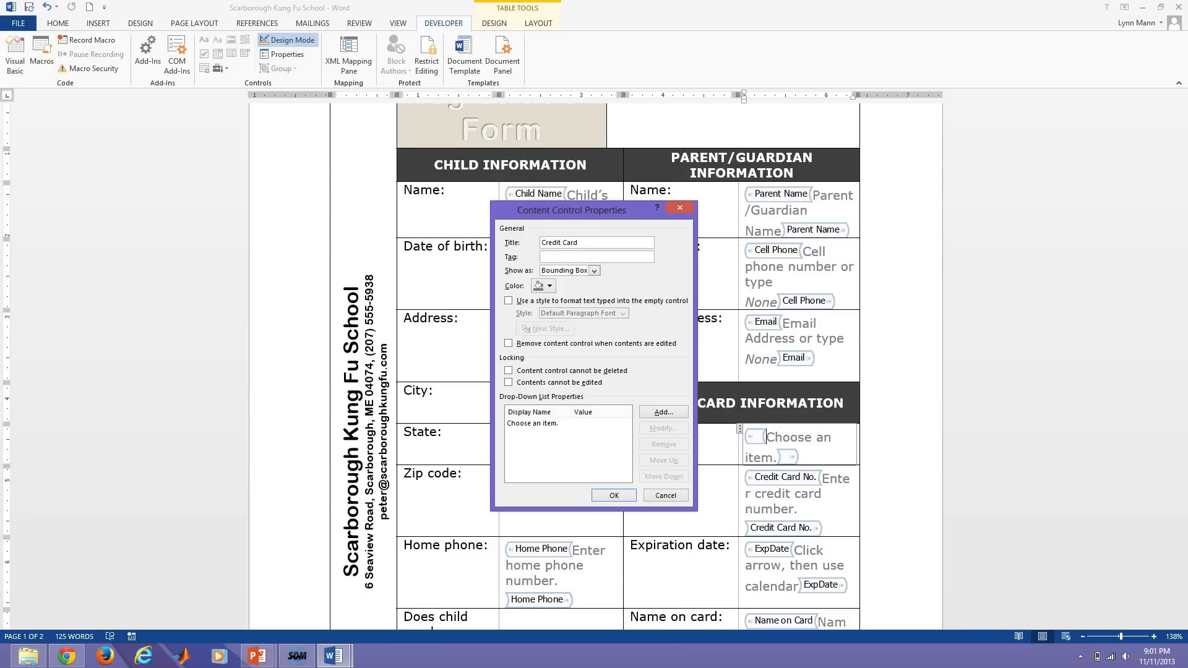
Style the drop-down's text, lock it against deletion, and add Visa, MasterCard, Discover and American Express.
click(508, 301)
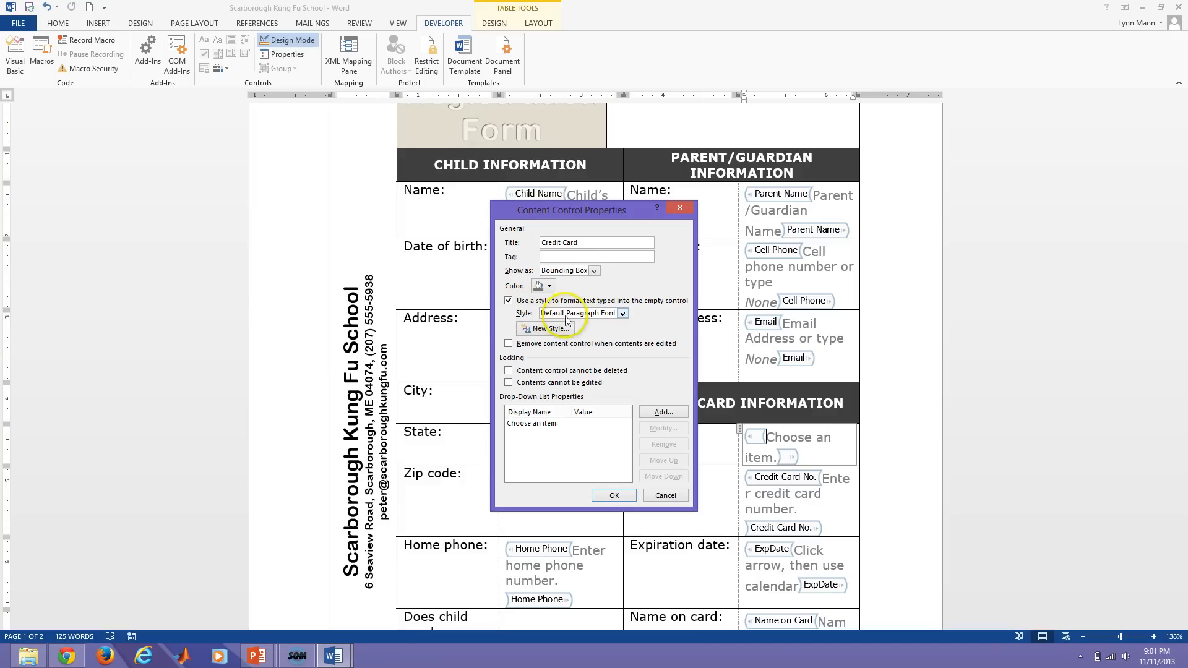
click(510, 372)
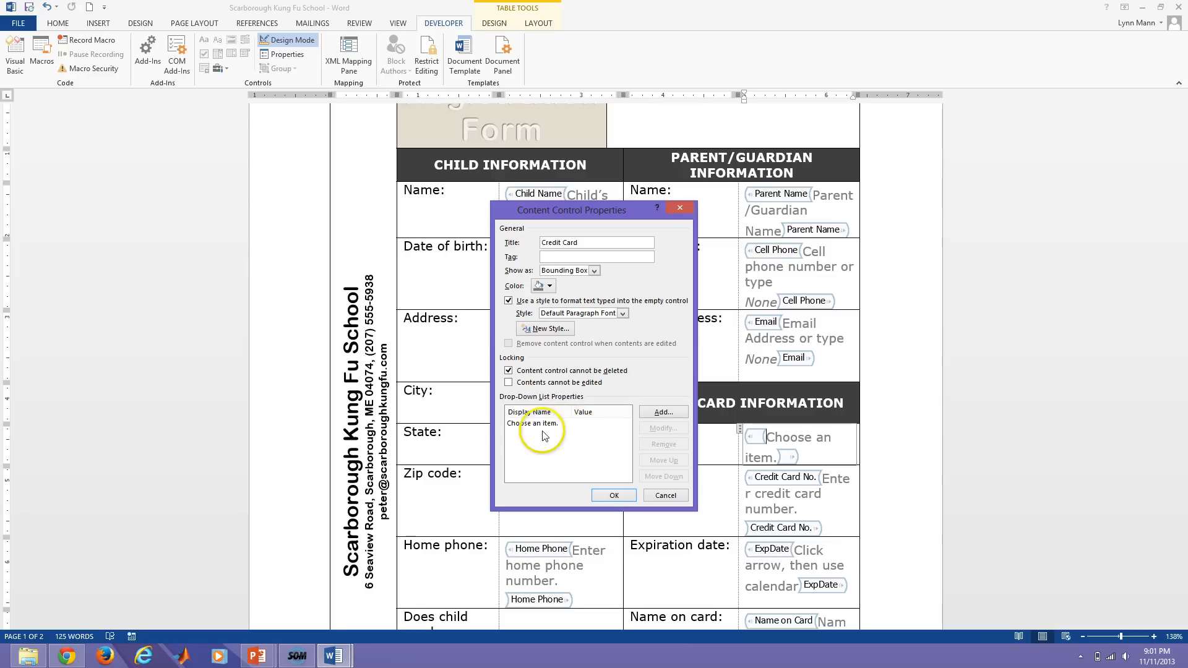
click(660, 411)
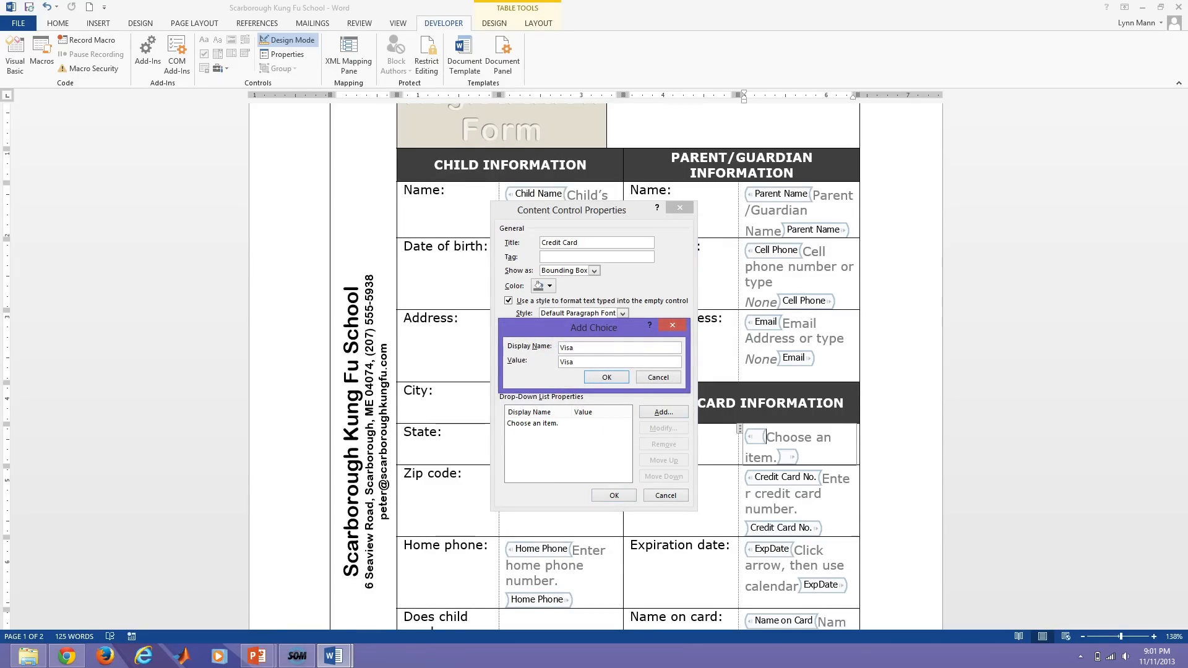
click(606, 377)
click(649, 410)
text(MasterCard)
click(606, 377)
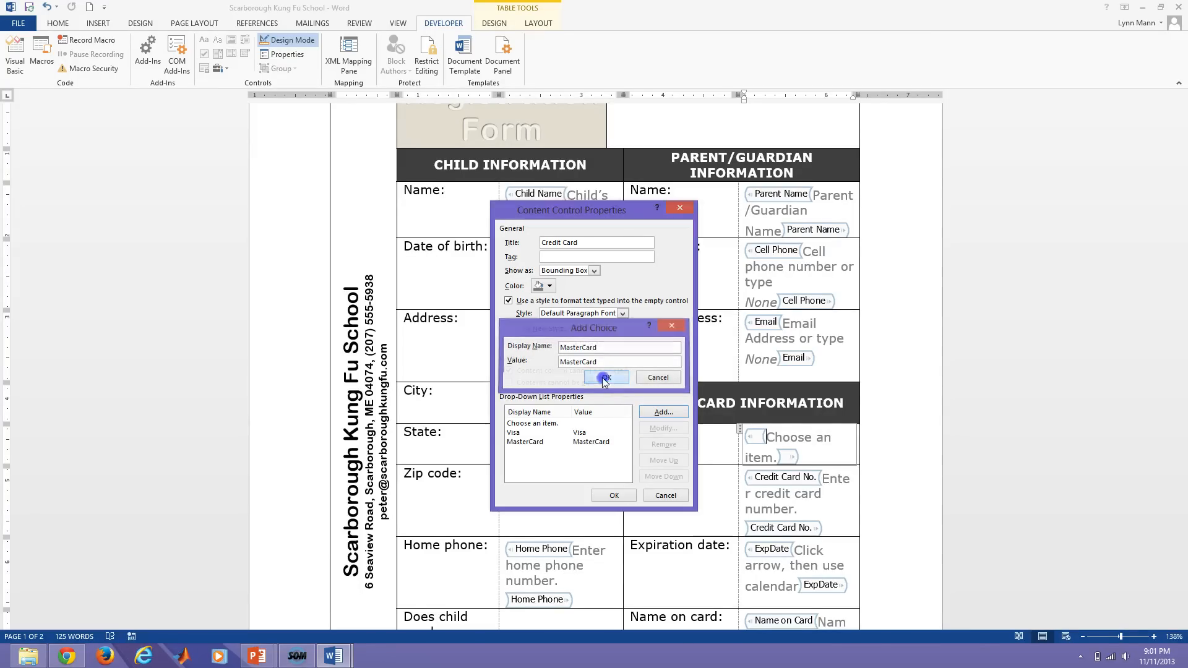
click(648, 412)
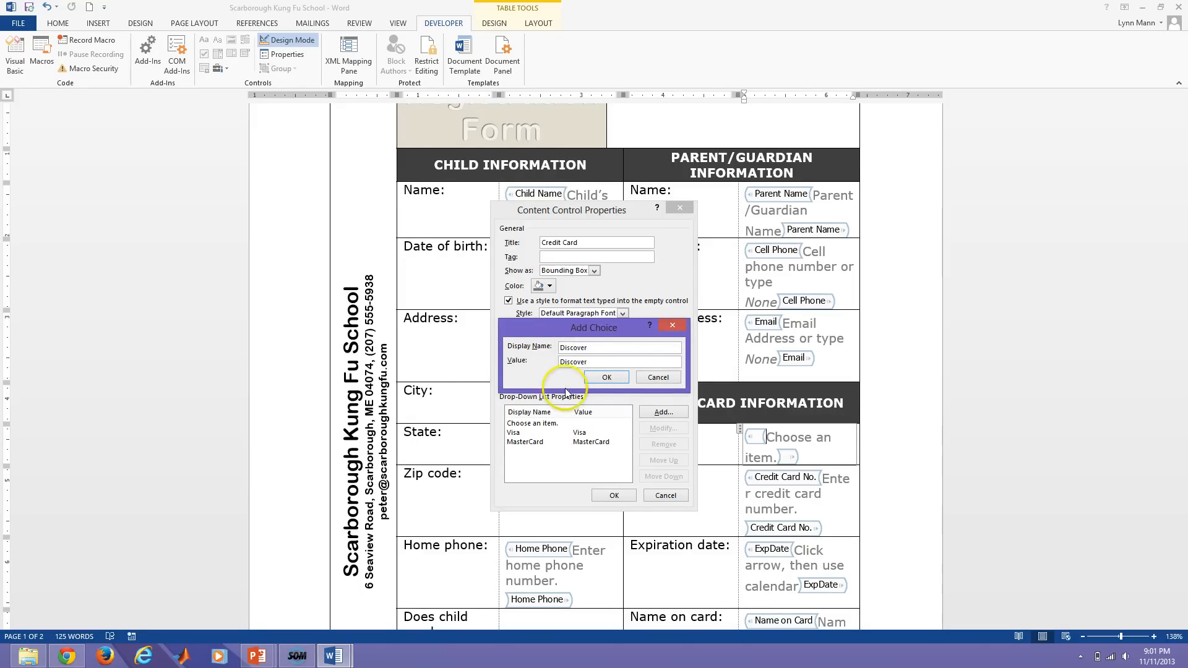
click(605, 377)
click(658, 403)
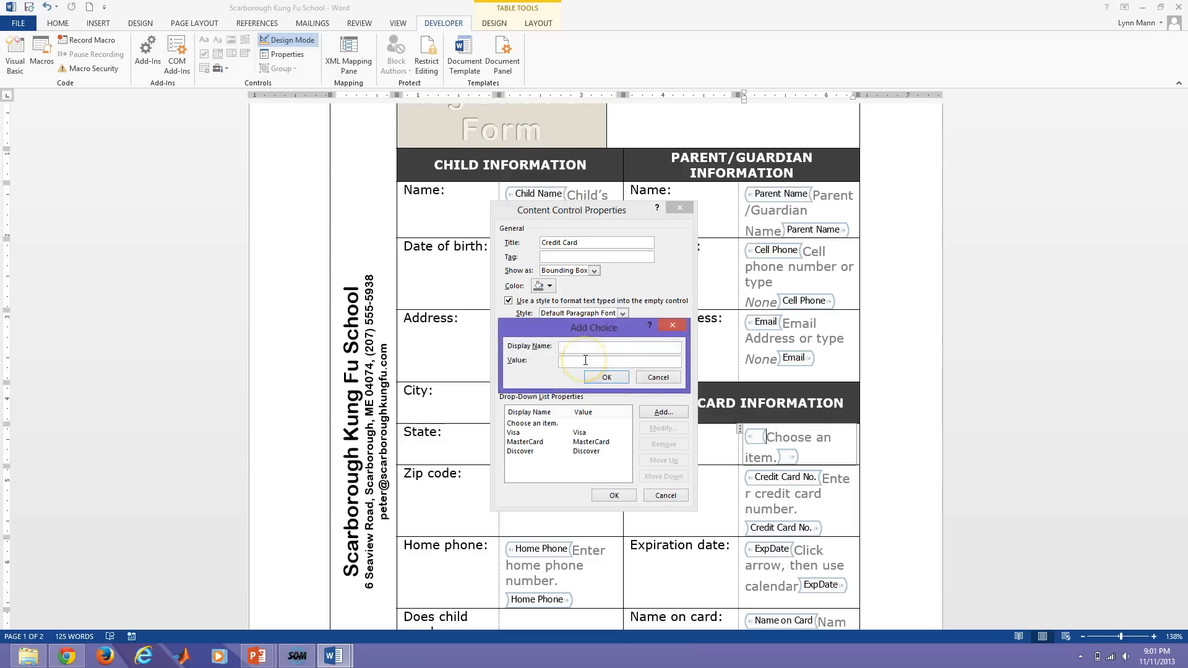
text(American Express)
click(606, 377)
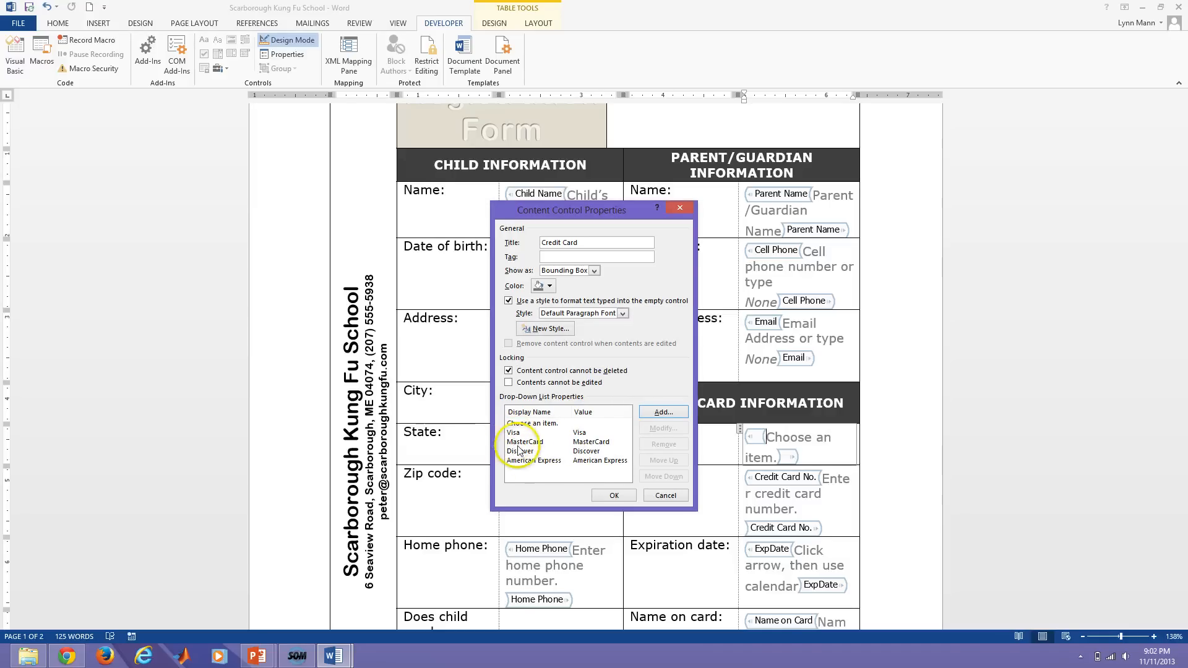
Sort the card choices alphabetically: American Express, Discover, MasterCard, Visa.
click(525, 462)
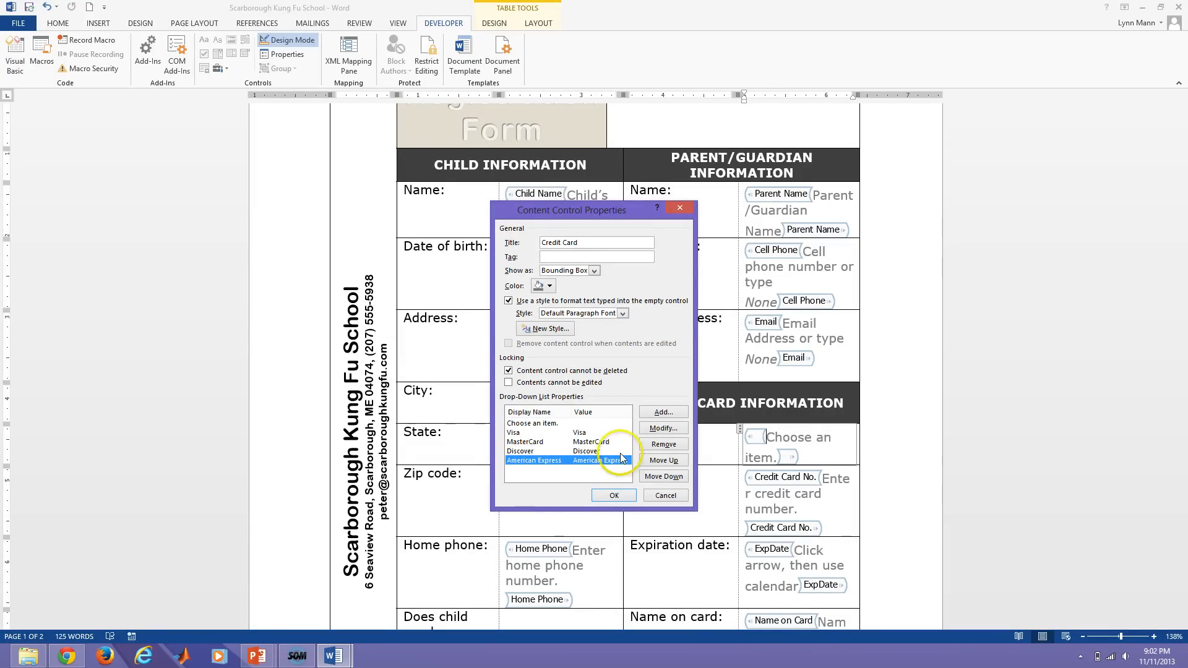
click(663, 460)
click(662, 462)
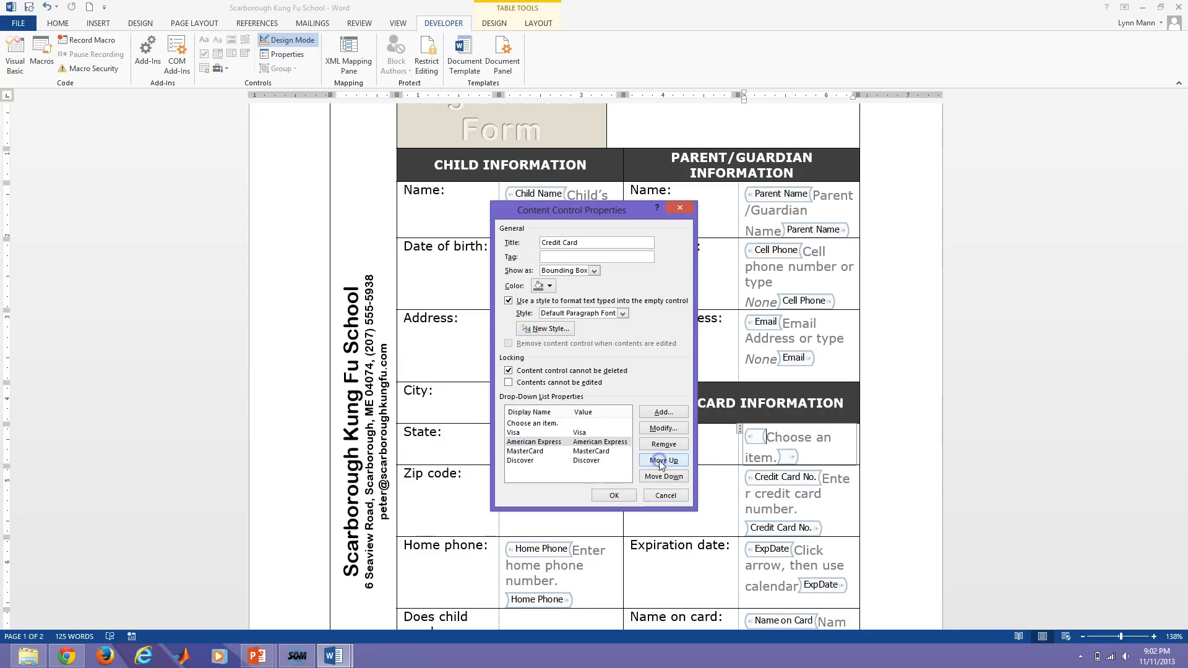
click(662, 460)
click(520, 461)
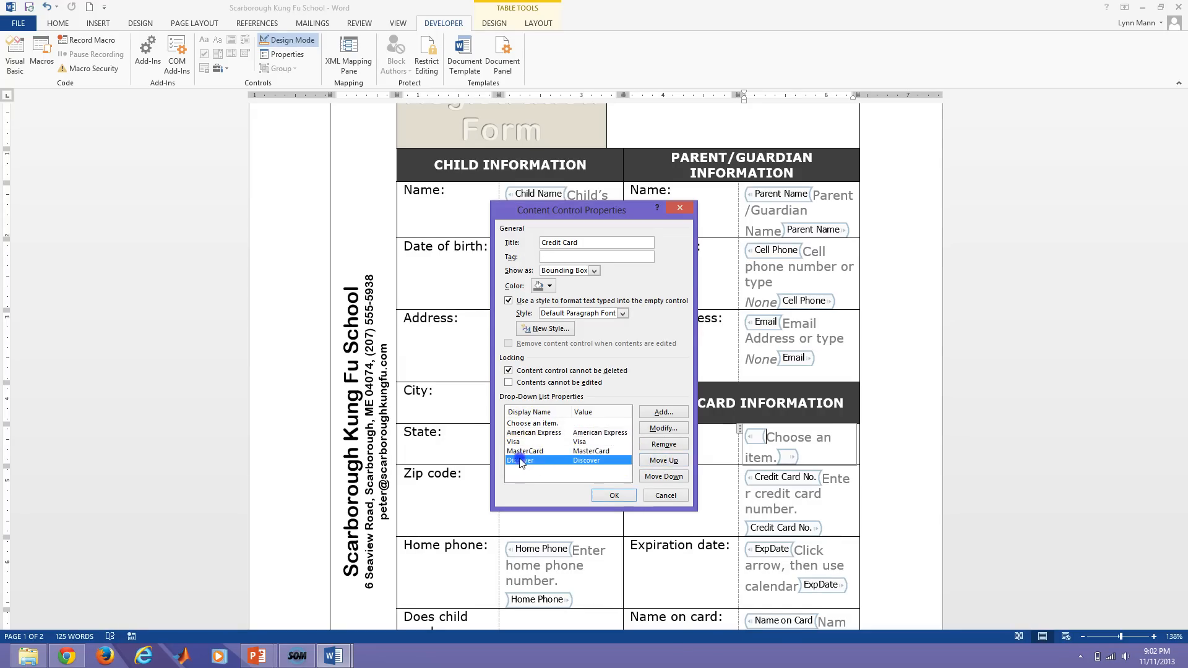
click(659, 462)
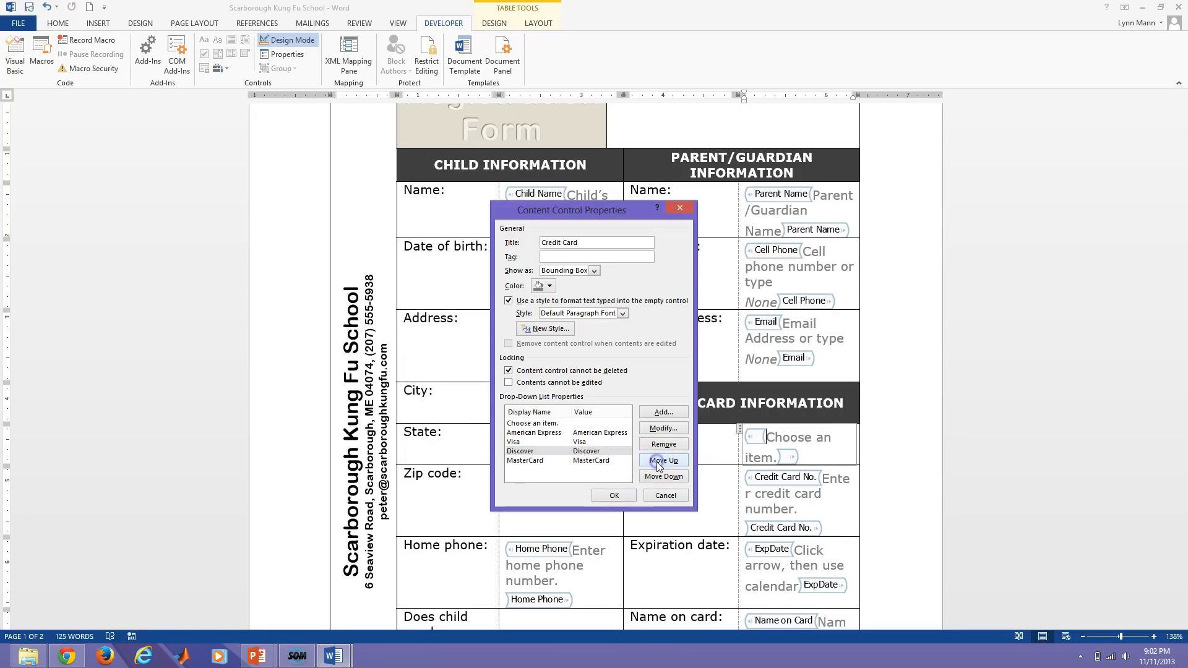
click(658, 462)
click(518, 451)
click(664, 476)
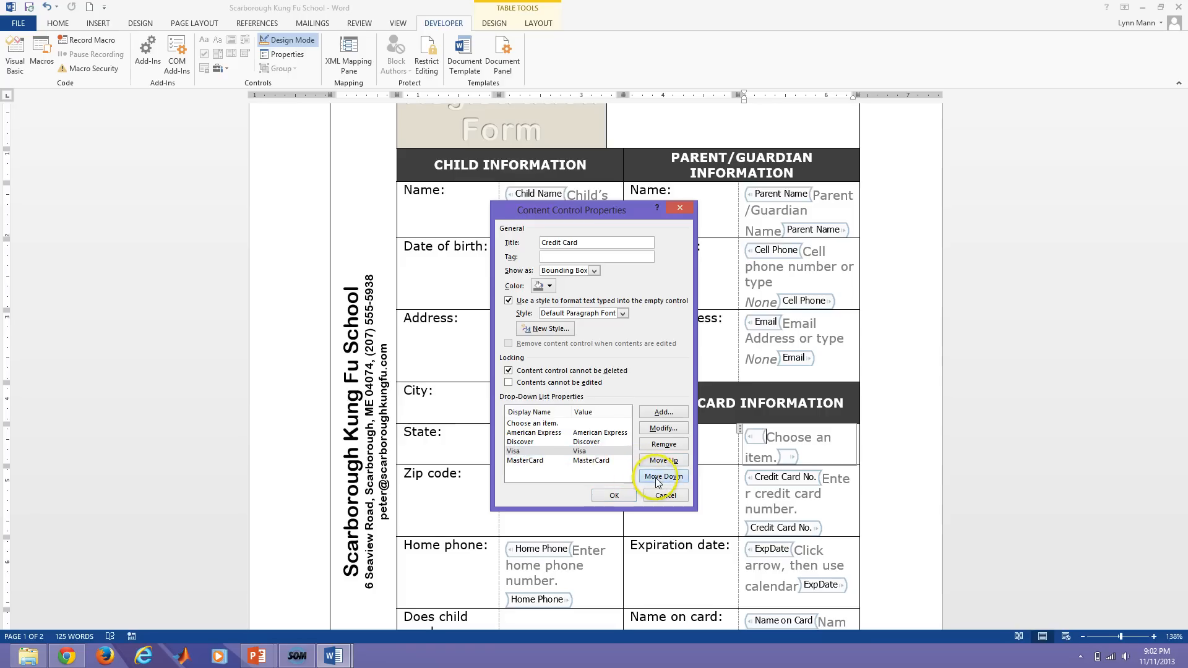
click(520, 424)
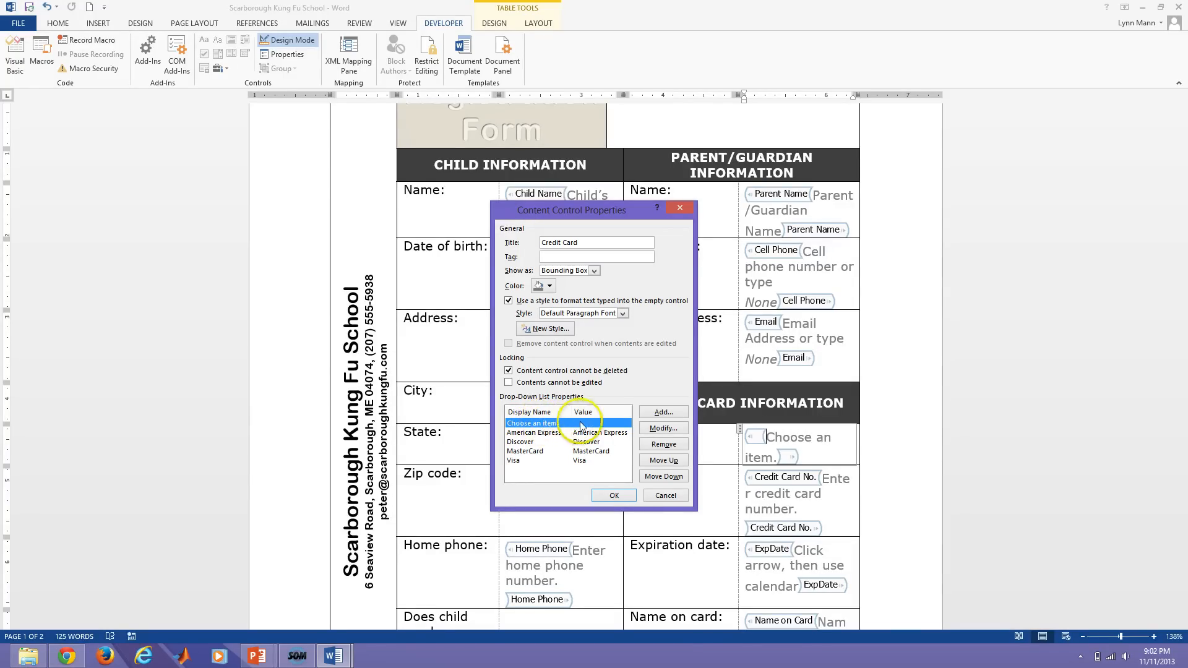
Rename the 'Choose an item.' entry to 'Click to select card type' and save the control's properties.
click(660, 429)
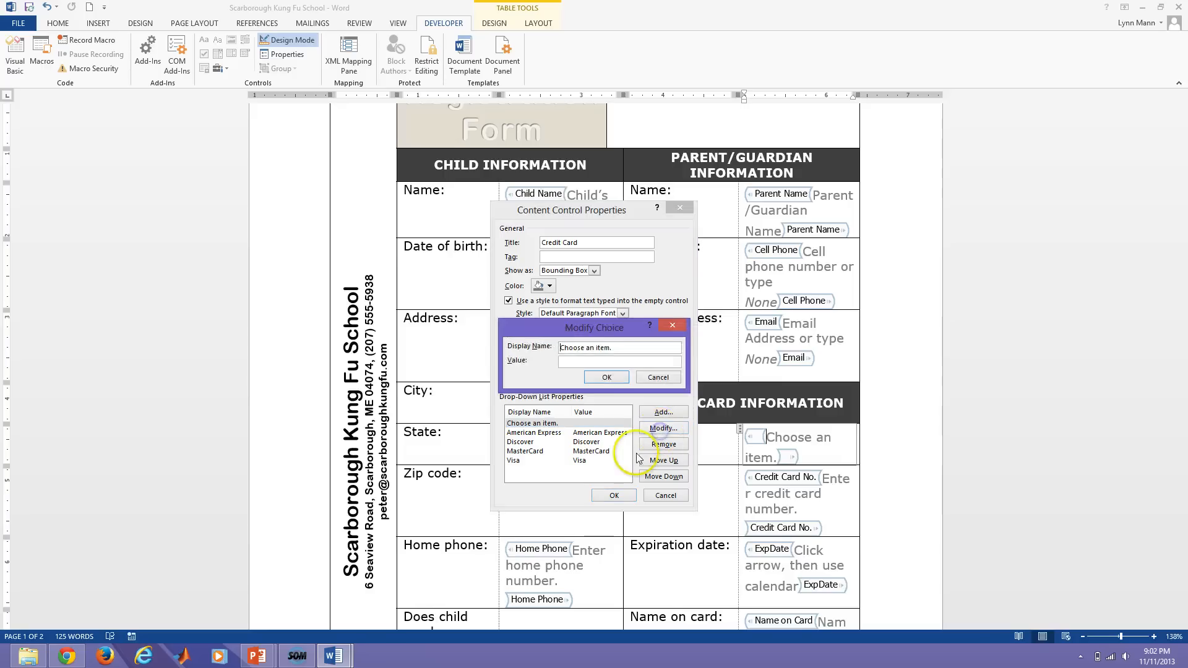
drag(631, 349, 554, 348)
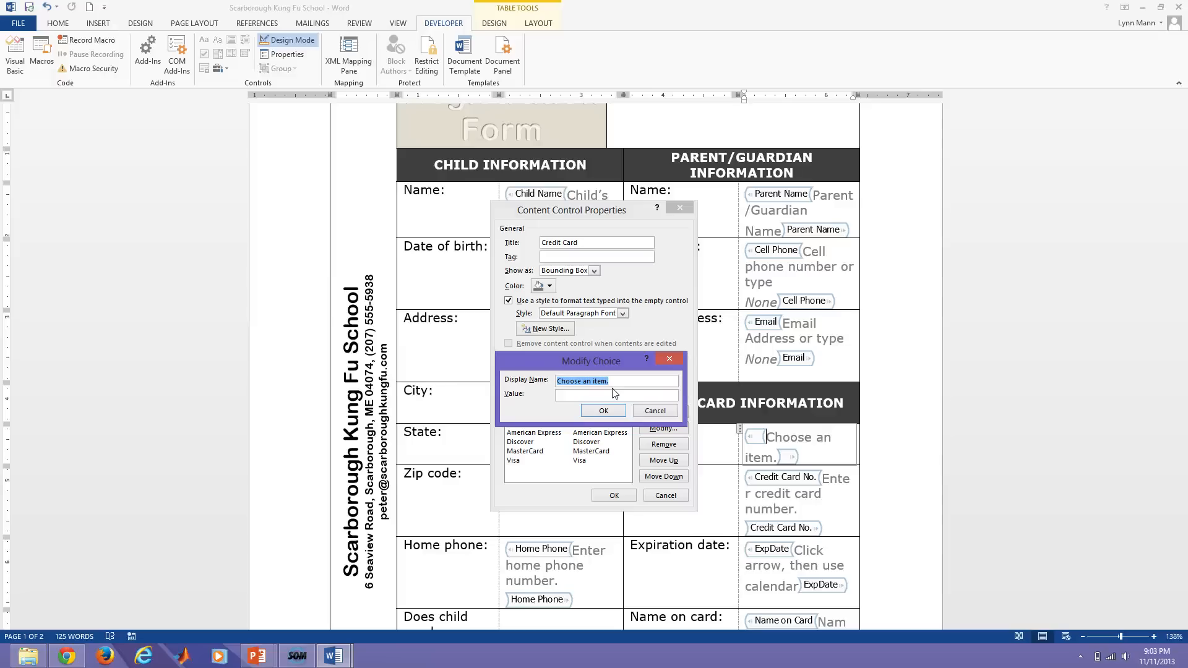
text(Click to select)
click(603, 410)
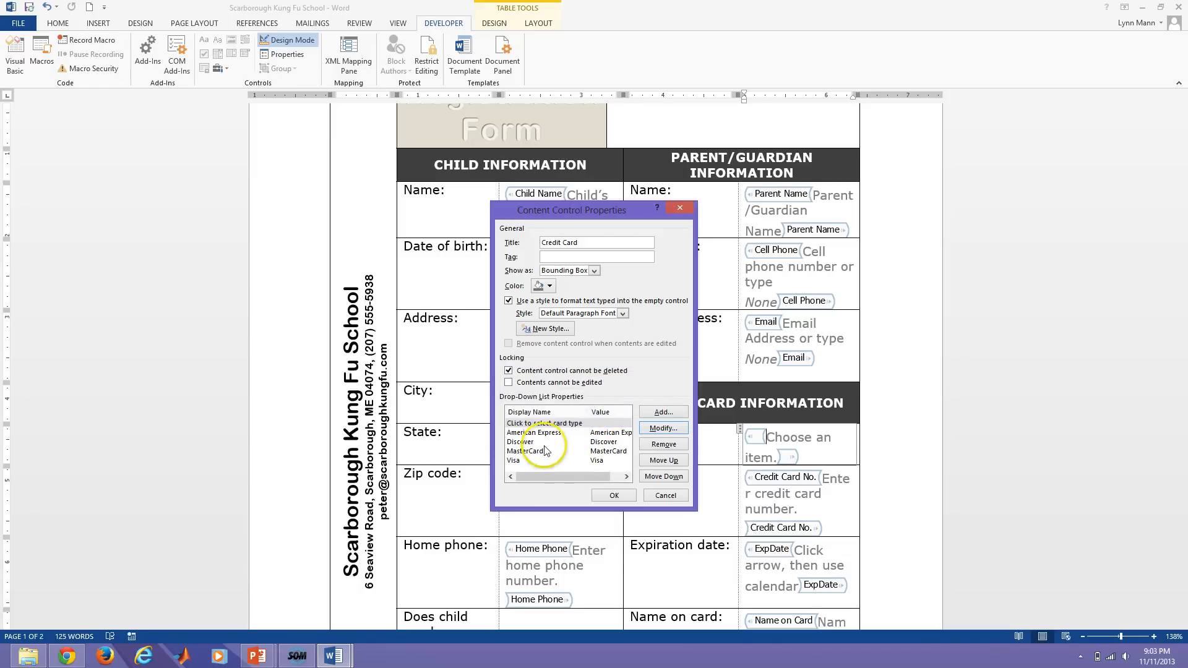
click(545, 424)
click(651, 428)
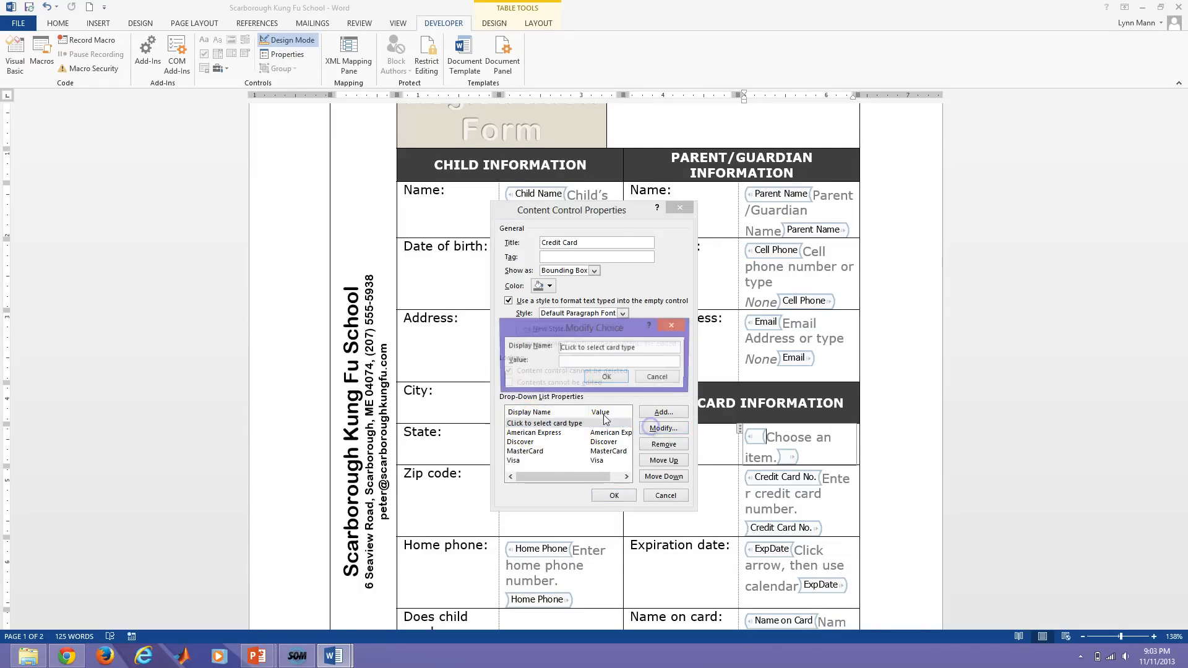
click(563, 348)
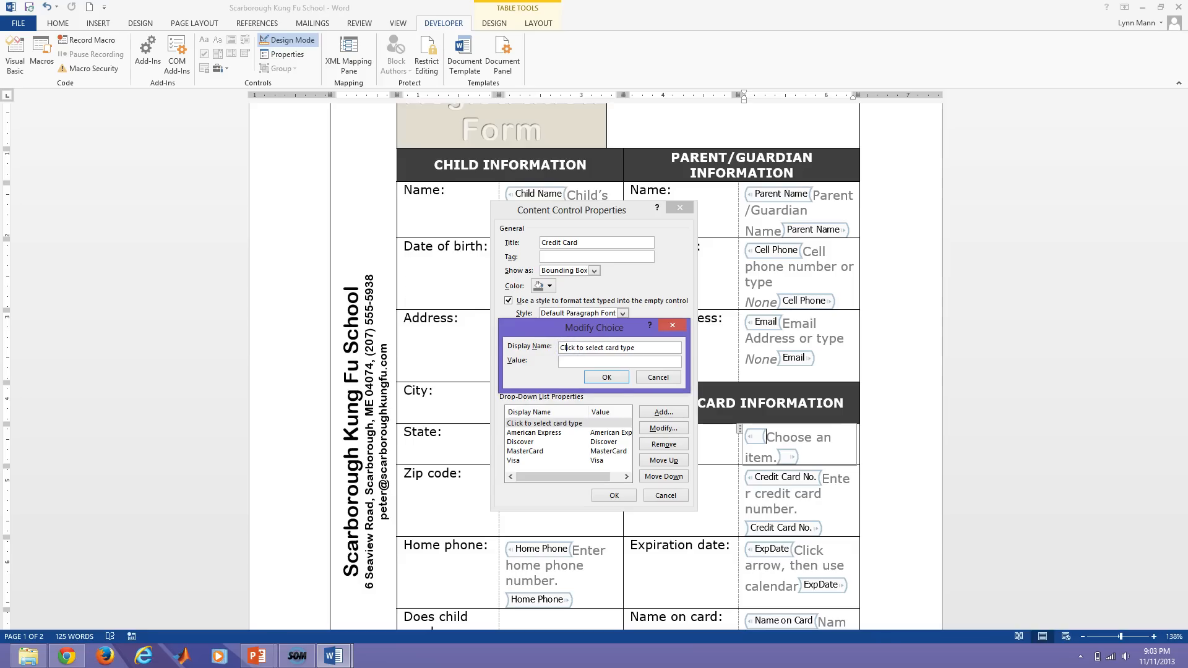
click(607, 377)
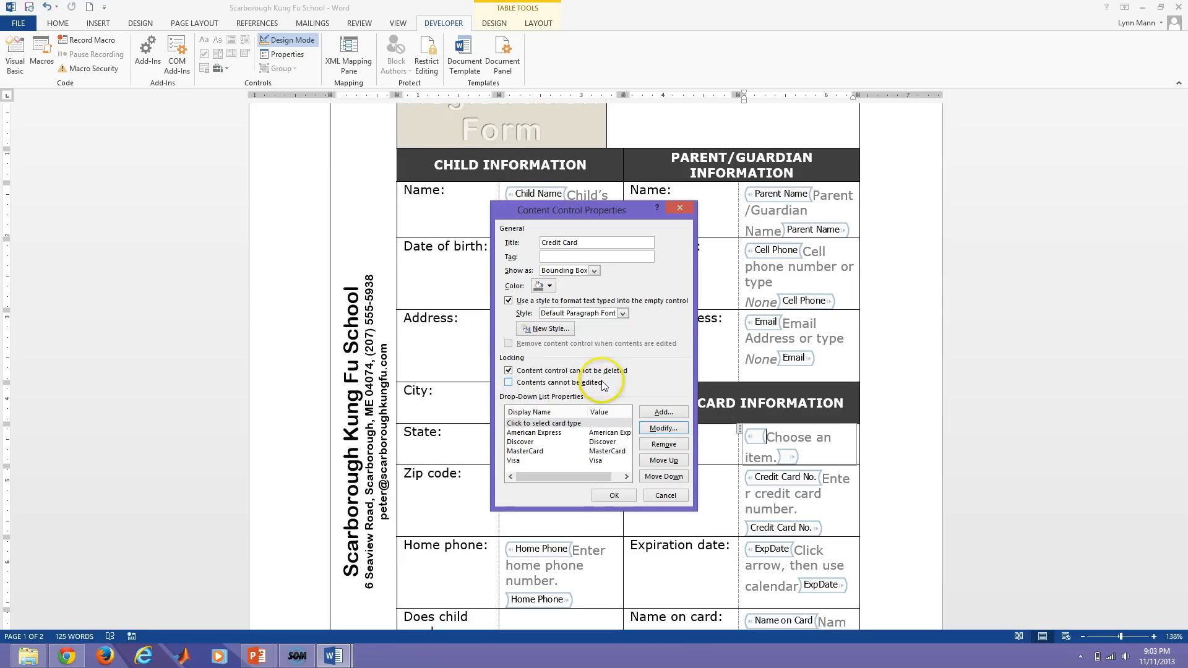
click(614, 496)
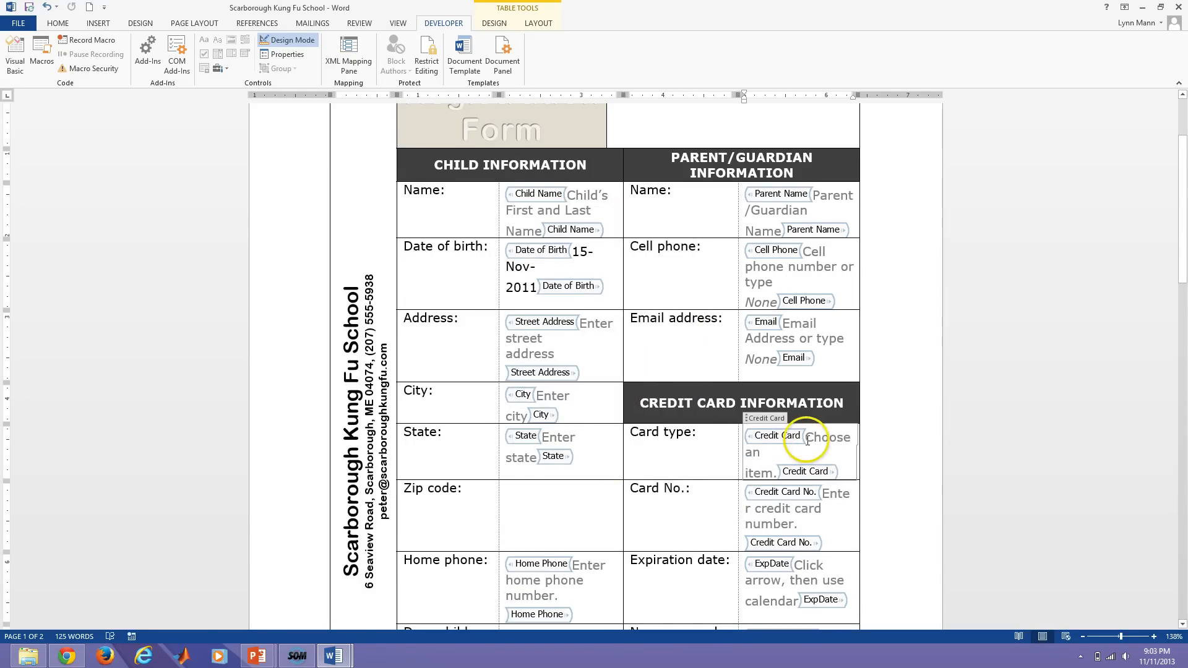
Leave Design Mode and test the Card type list, choosing American Express, then Discover.
click(290, 41)
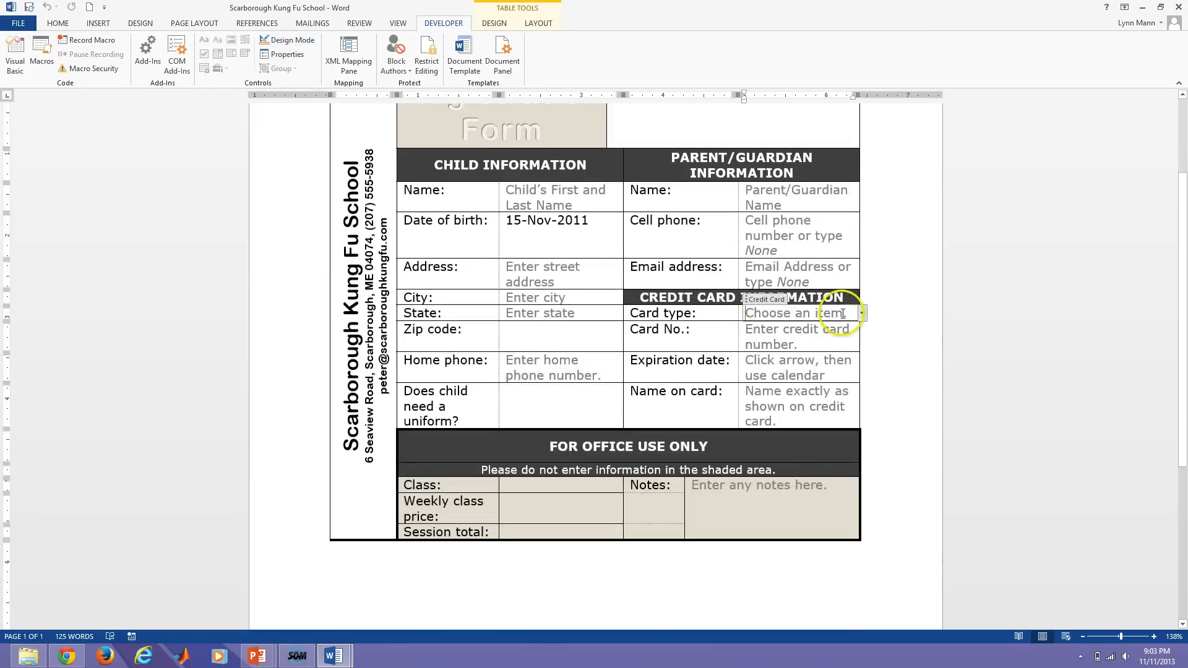
click(862, 315)
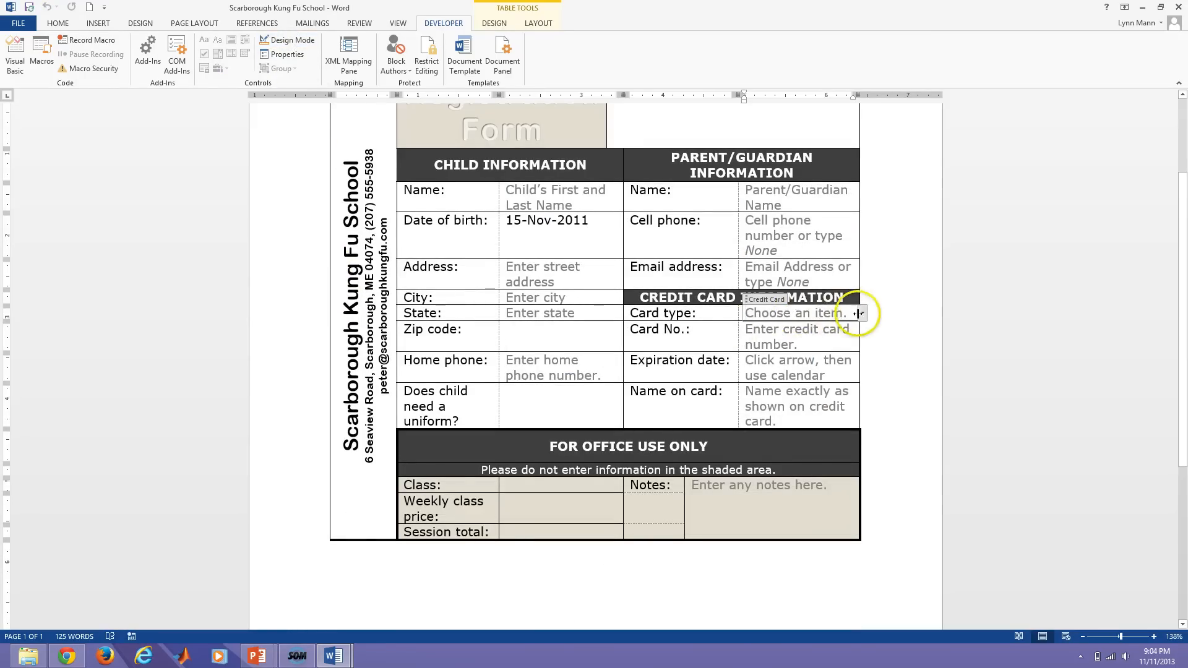
click(863, 314)
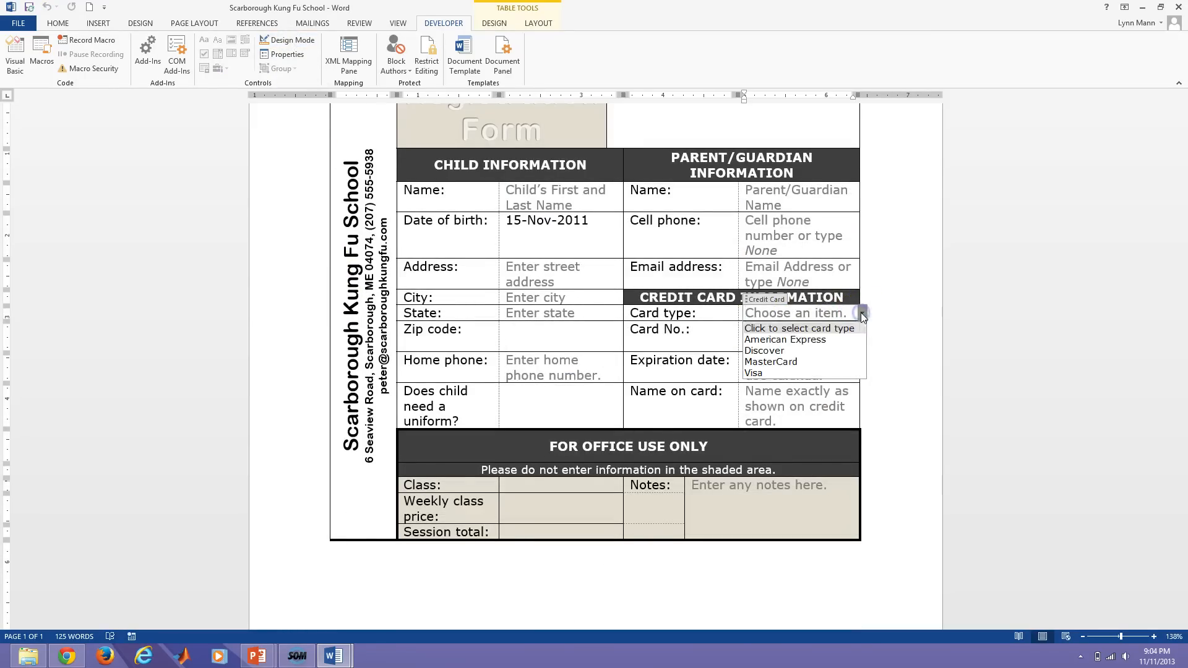
click(768, 340)
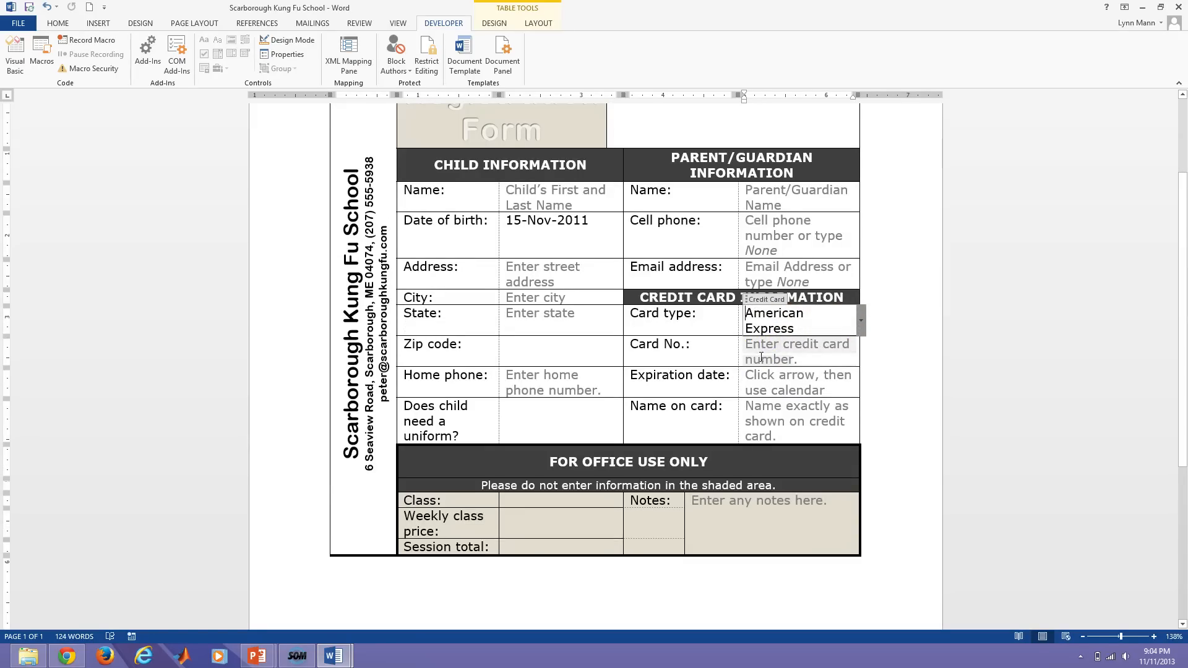
click(860, 321)
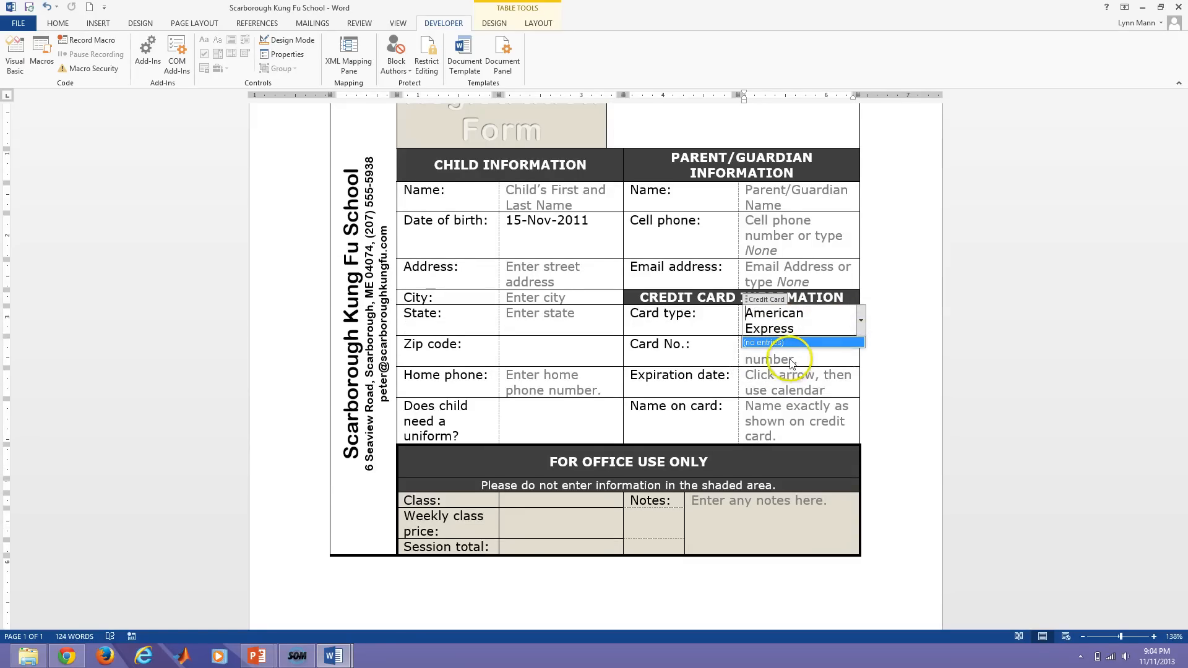
click(859, 320)
click(823, 351)
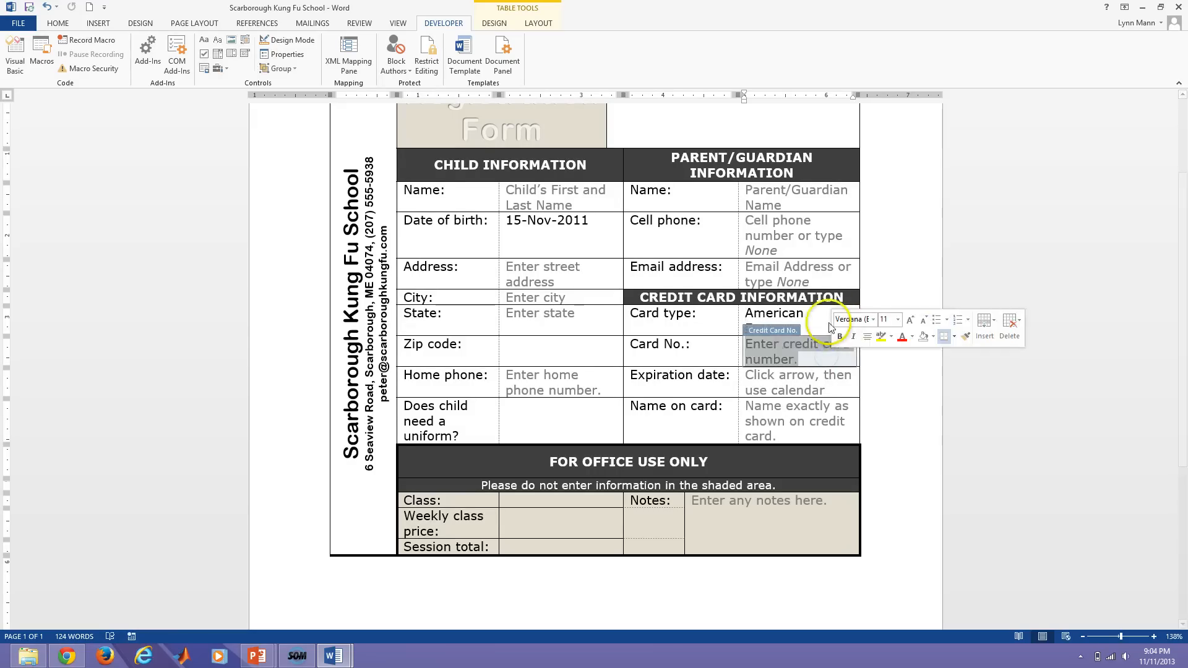
click(830, 325)
click(861, 318)
click(861, 318)
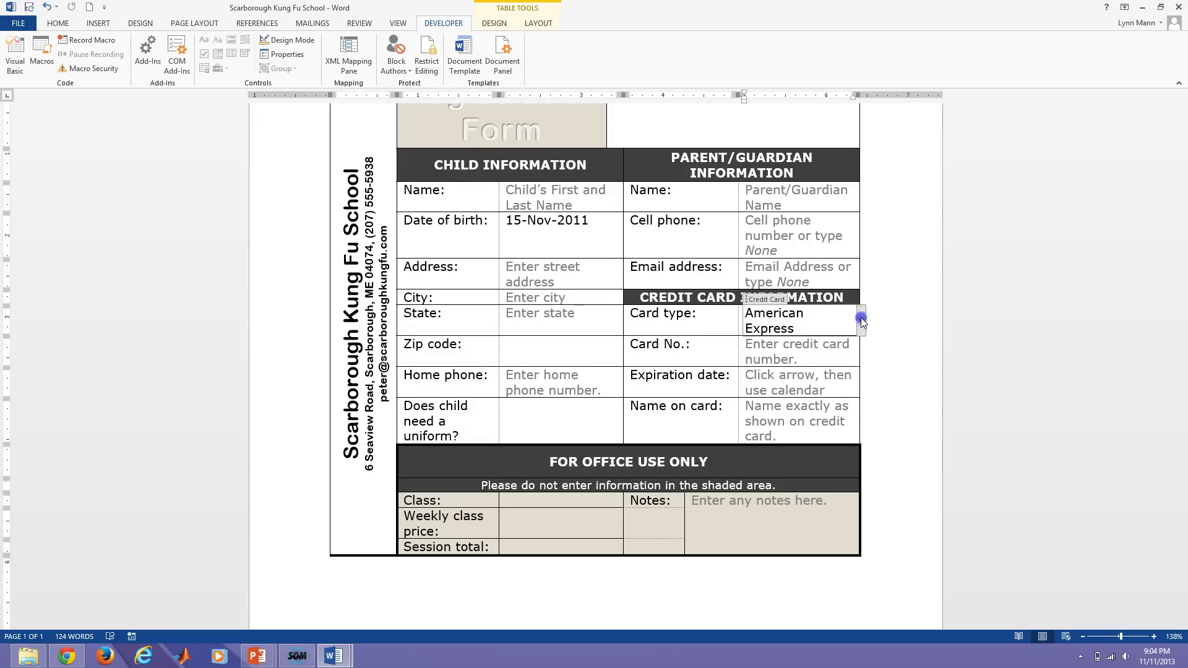
click(860, 317)
click(779, 358)
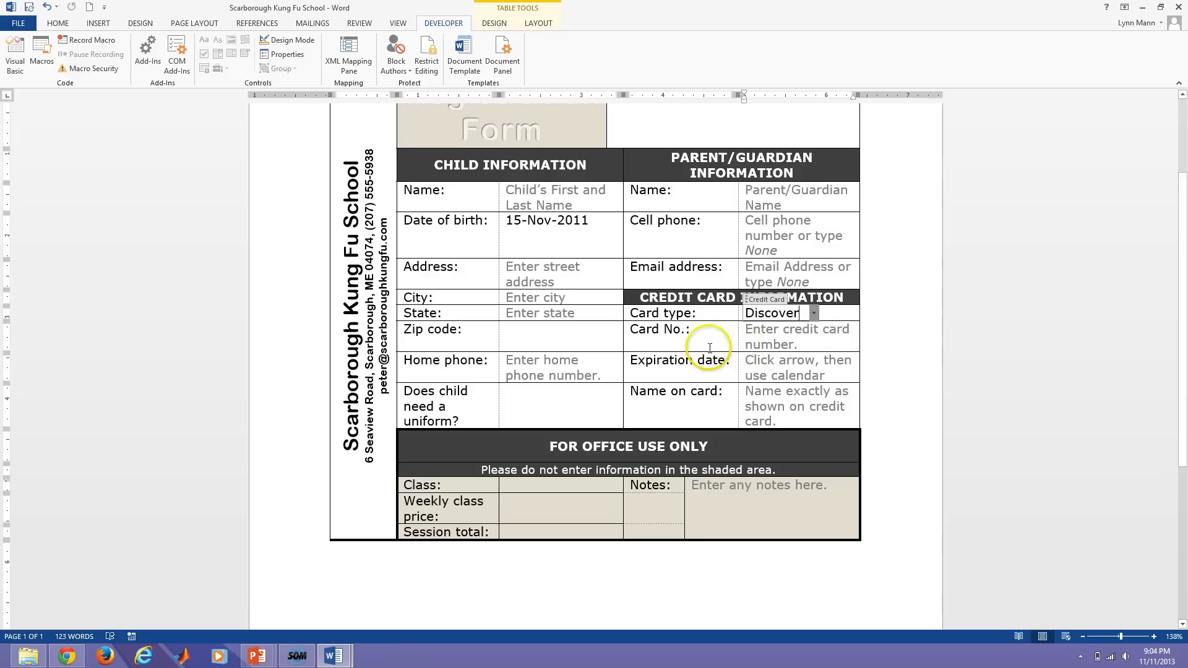
Insert a combo box control in the Zip code cell, turn on Design Mode, and open its properties.
click(708, 348)
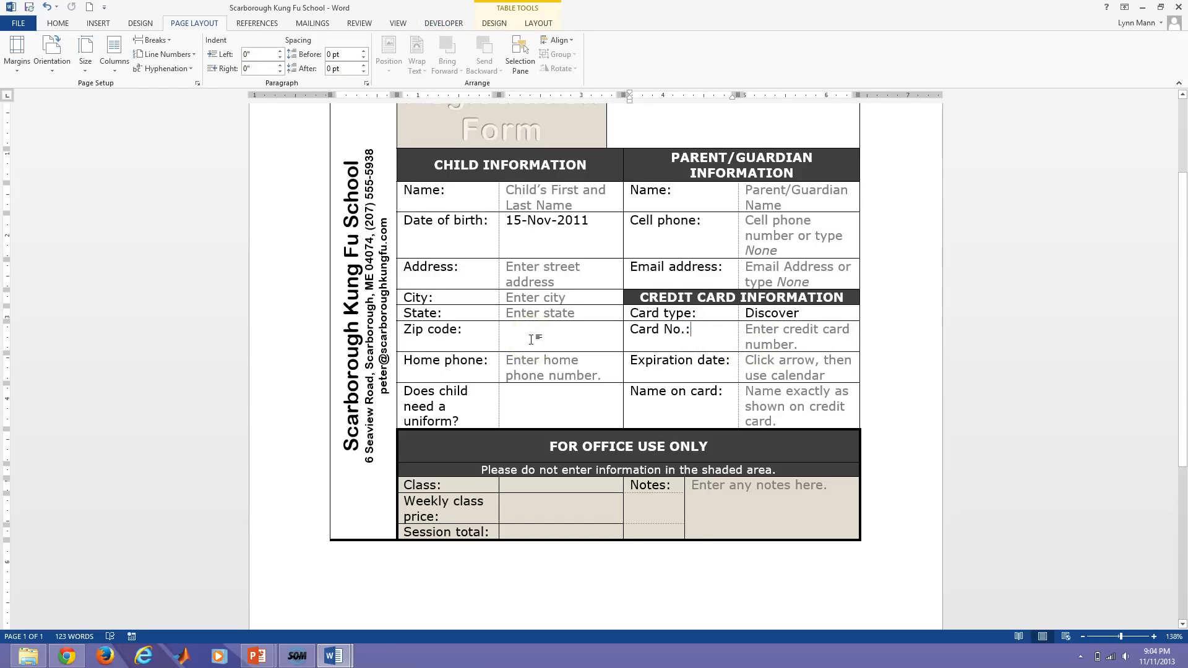
click(531, 339)
click(523, 345)
click(523, 349)
click(443, 25)
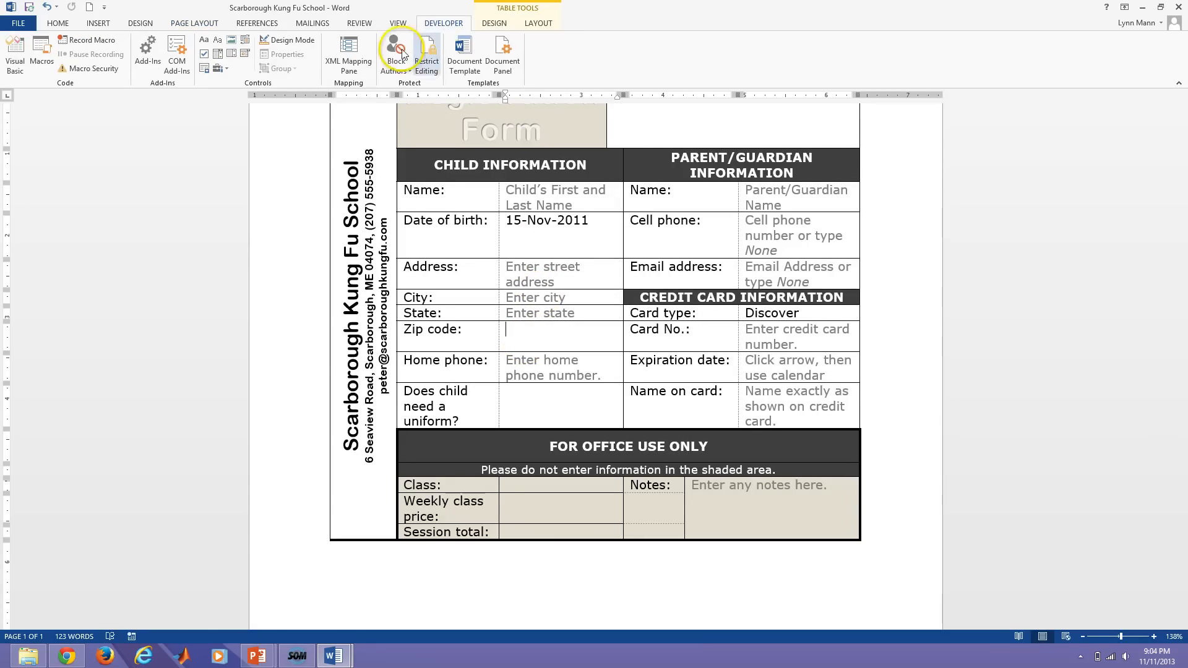
click(220, 57)
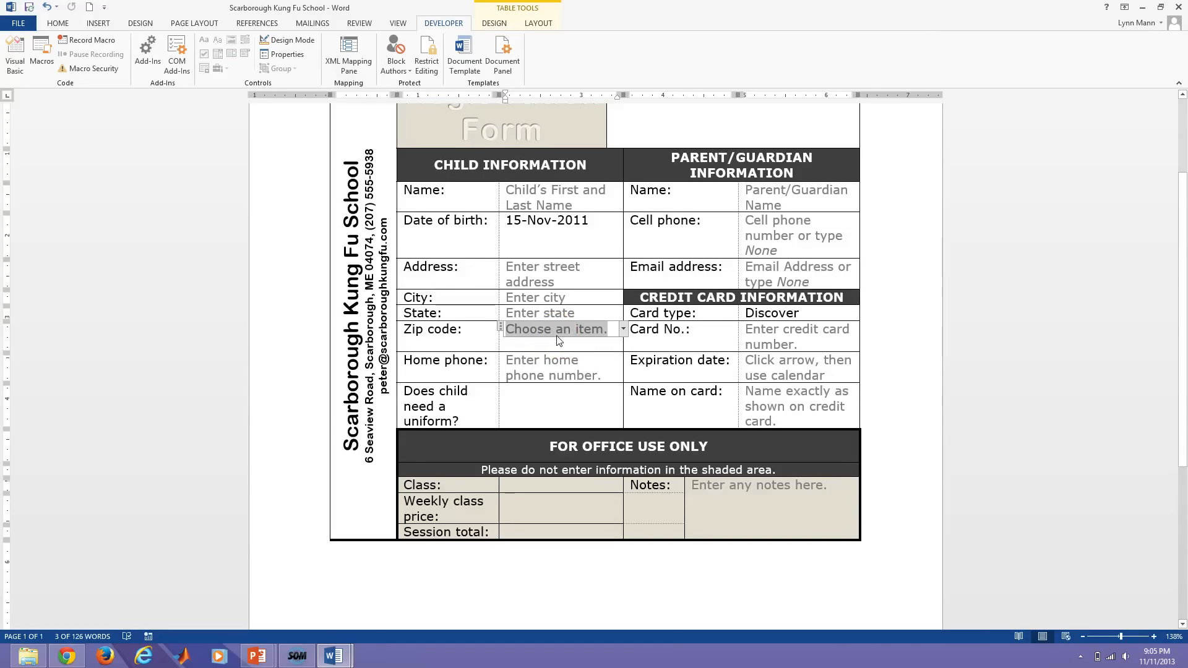
click(279, 41)
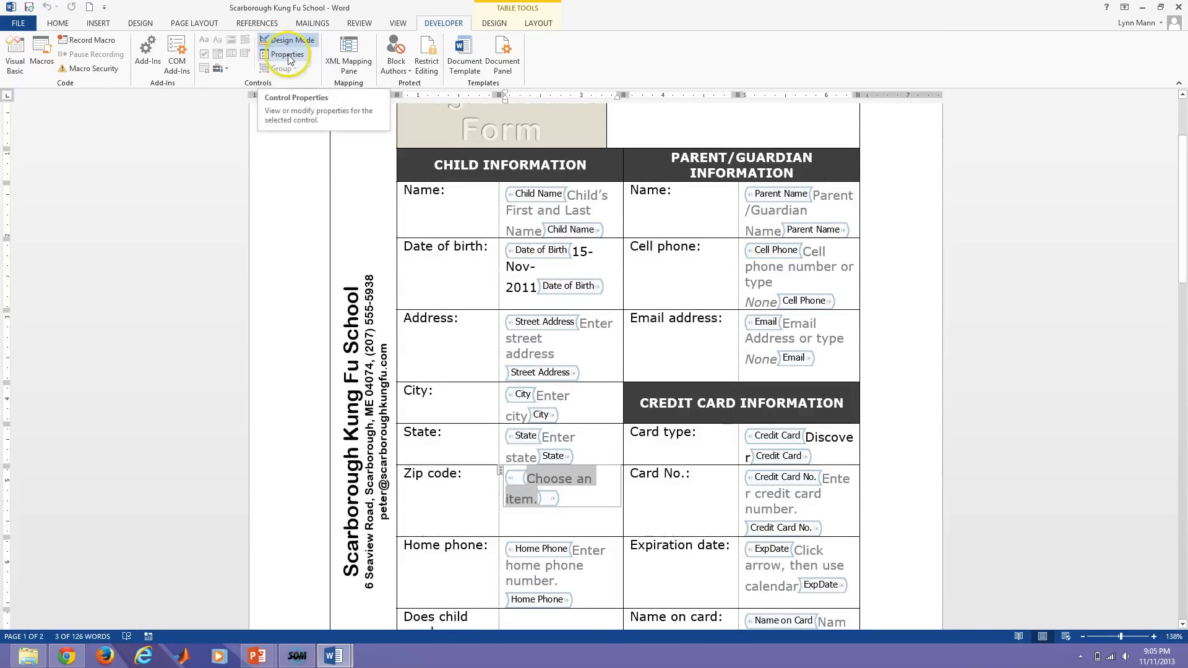
click(284, 55)
Title the combo box 'Zip code', style its text, and lock it against deletion.
click(568, 243)
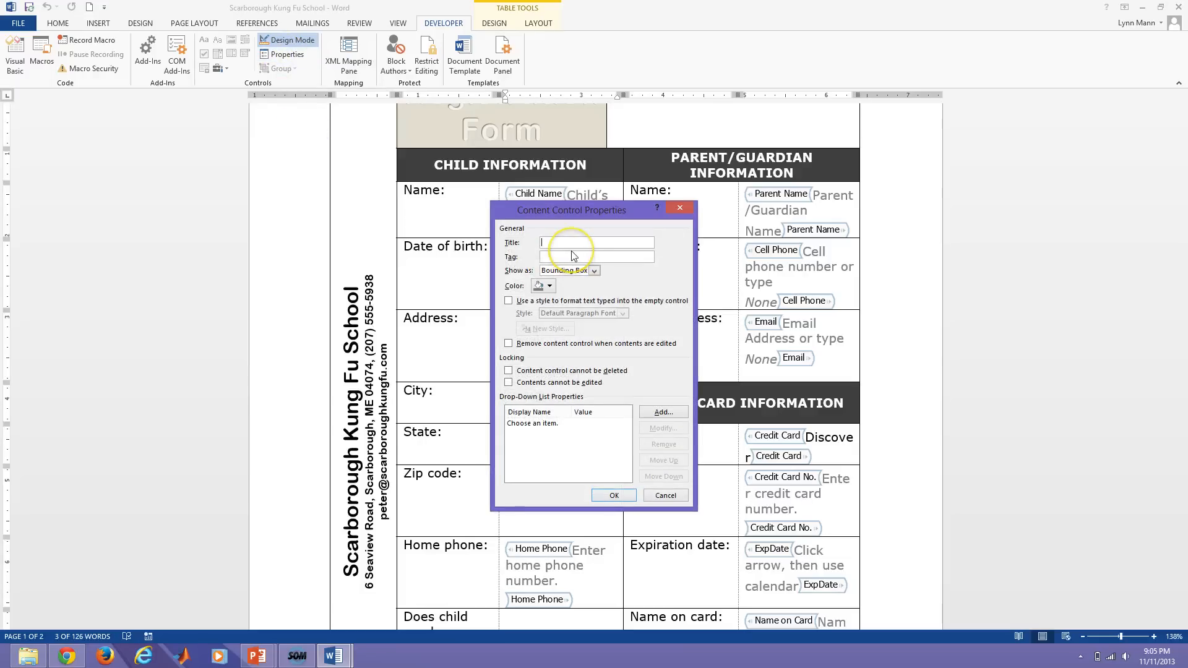
text(Zip code)
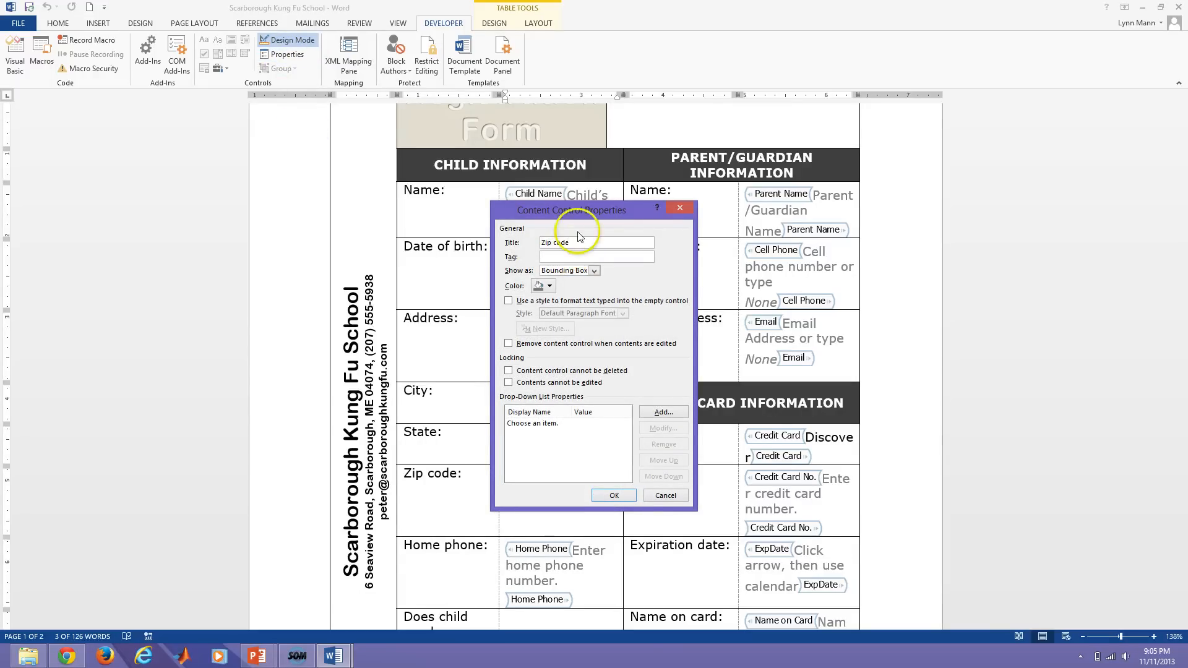
click(509, 301)
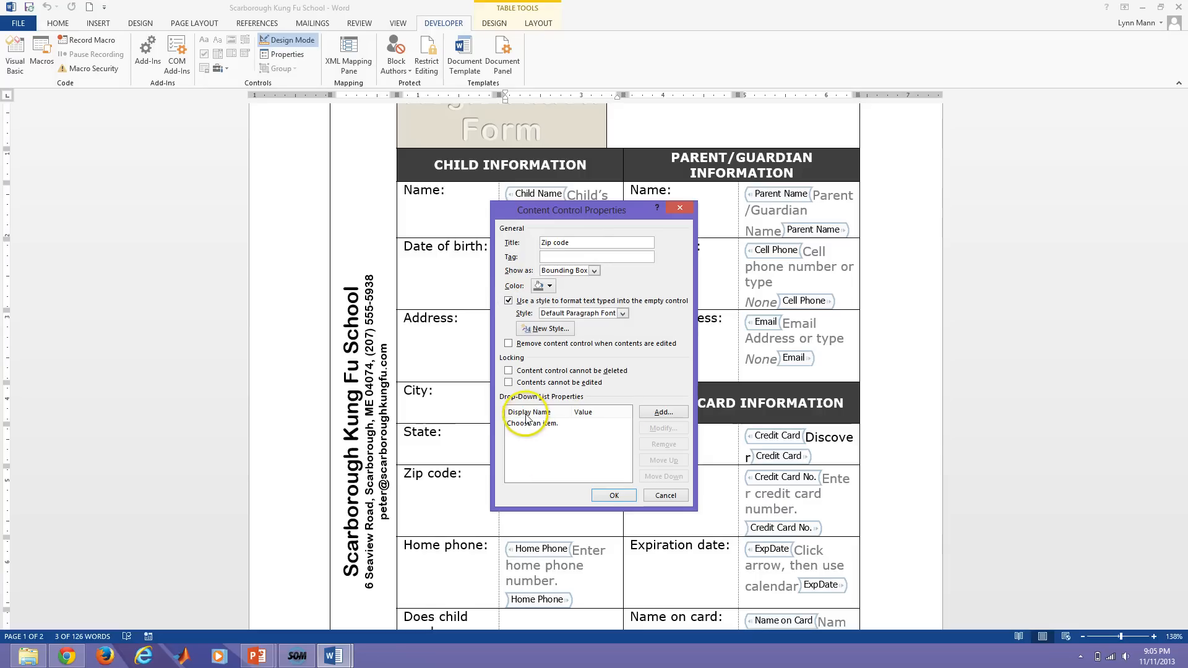
click(508, 371)
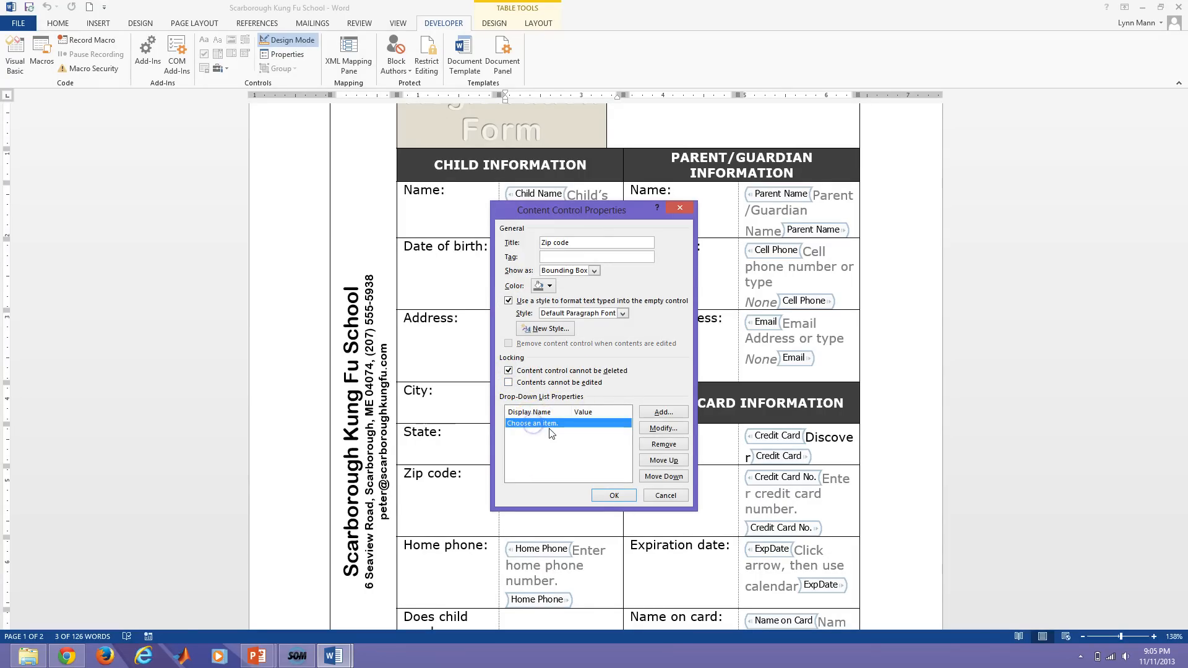
Rename the first entry 'Type your zip code', add 901230 above it, and save.
click(660, 428)
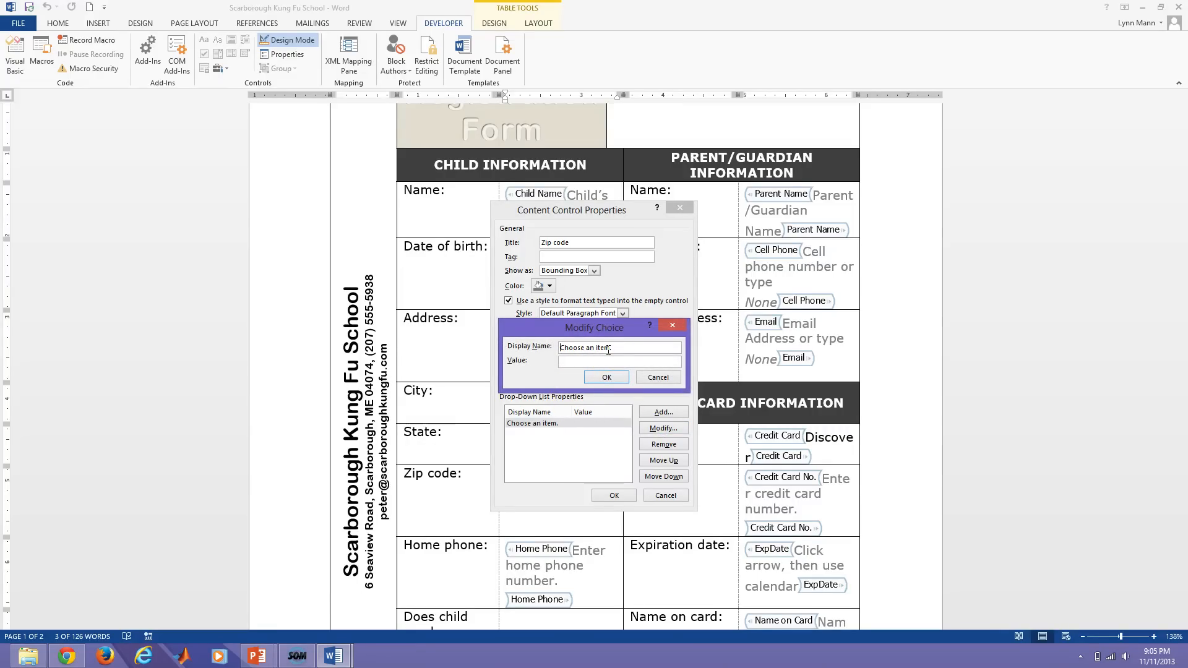
text(Type your zip code)
click(607, 377)
click(664, 413)
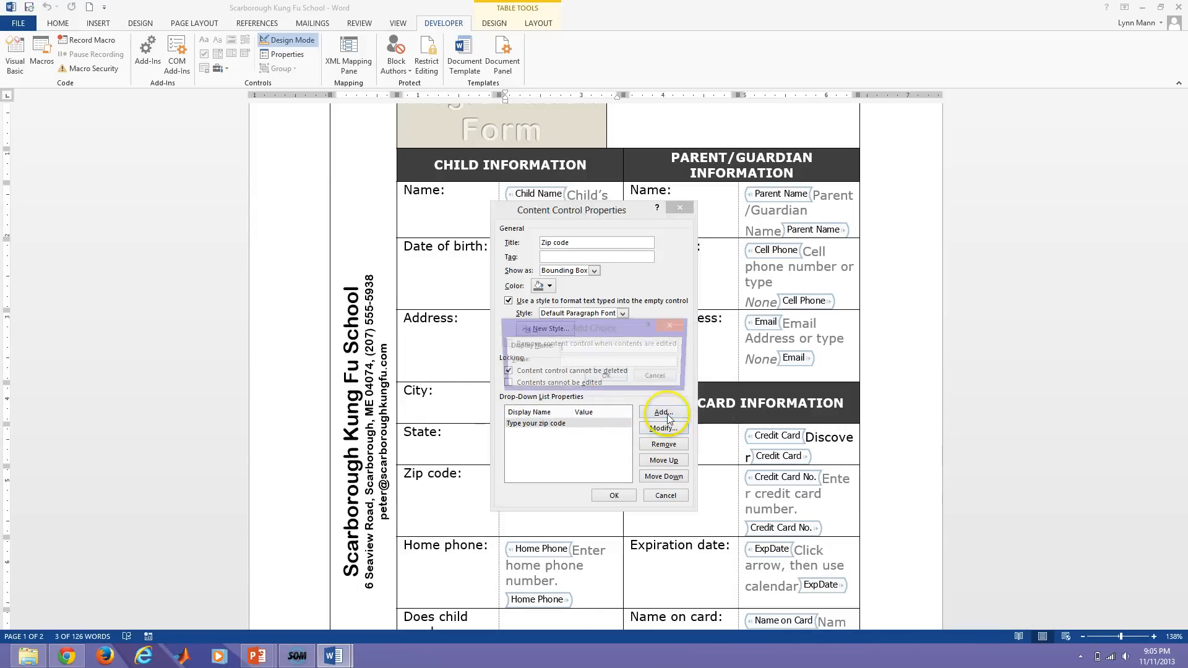
click(569, 350)
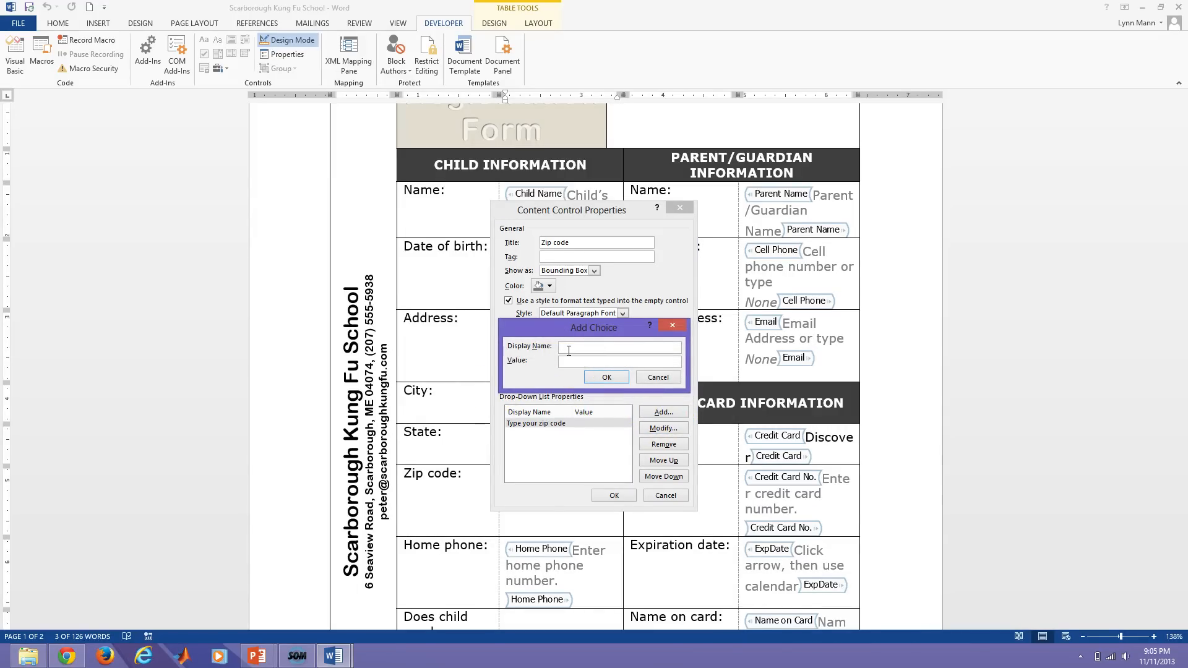
text(901230)
click(605, 377)
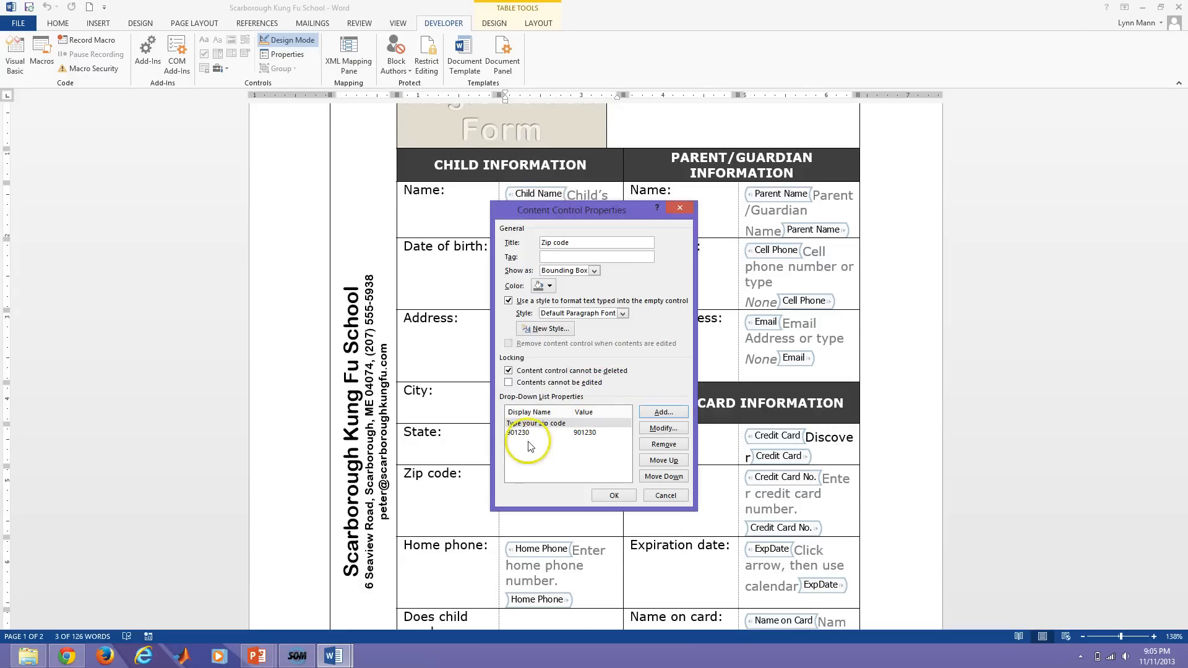
click(525, 434)
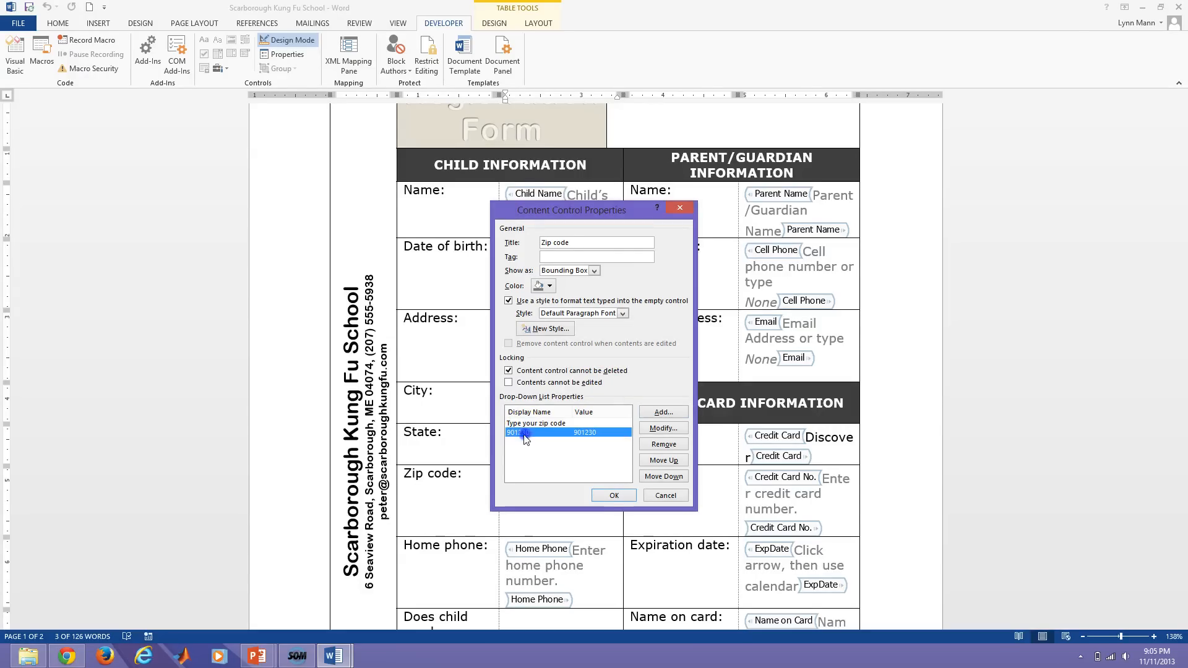
click(660, 461)
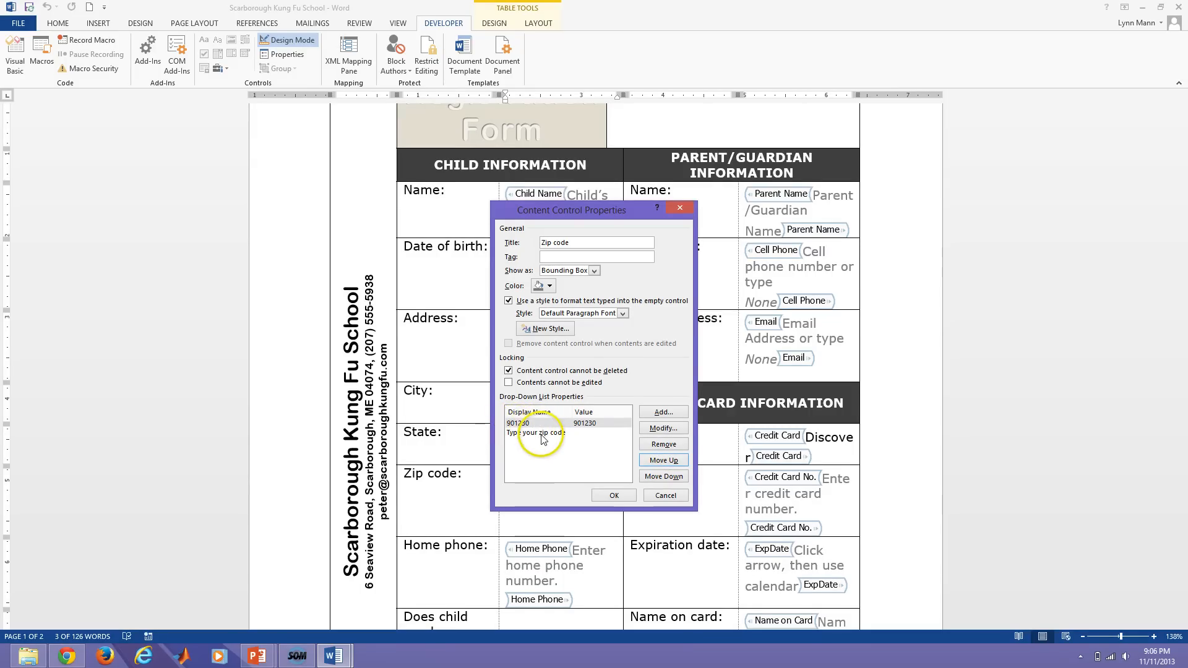
click(611, 496)
click(556, 528)
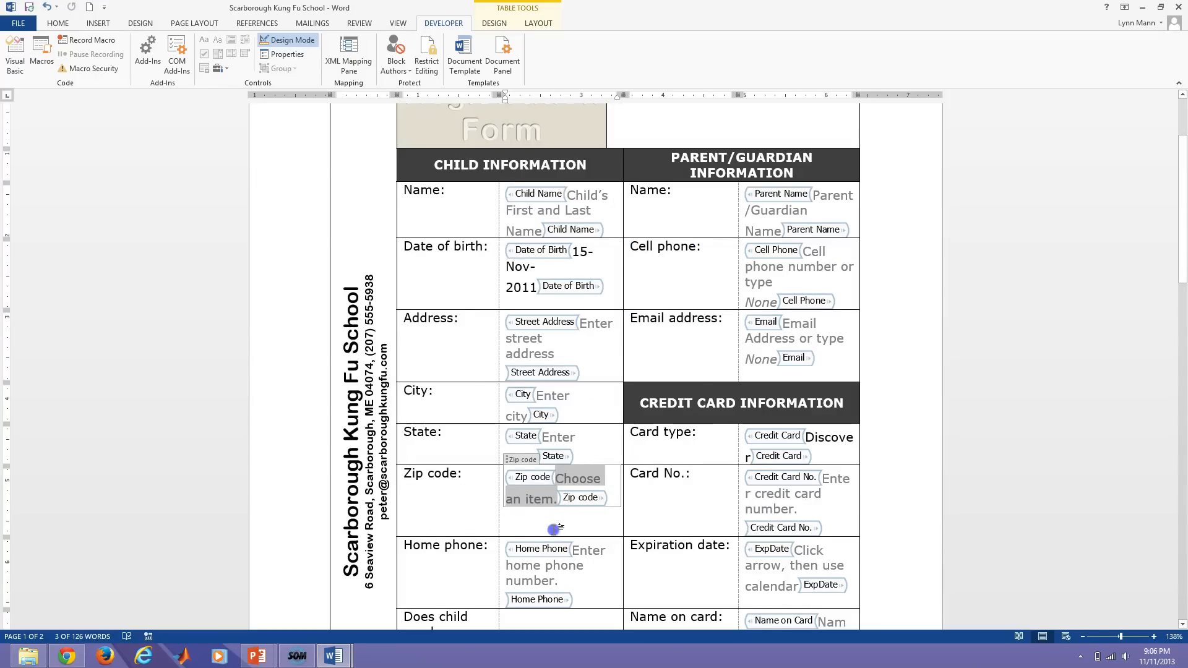
Leave Design Mode and test the Zip code field by typing 659712 into it.
click(288, 40)
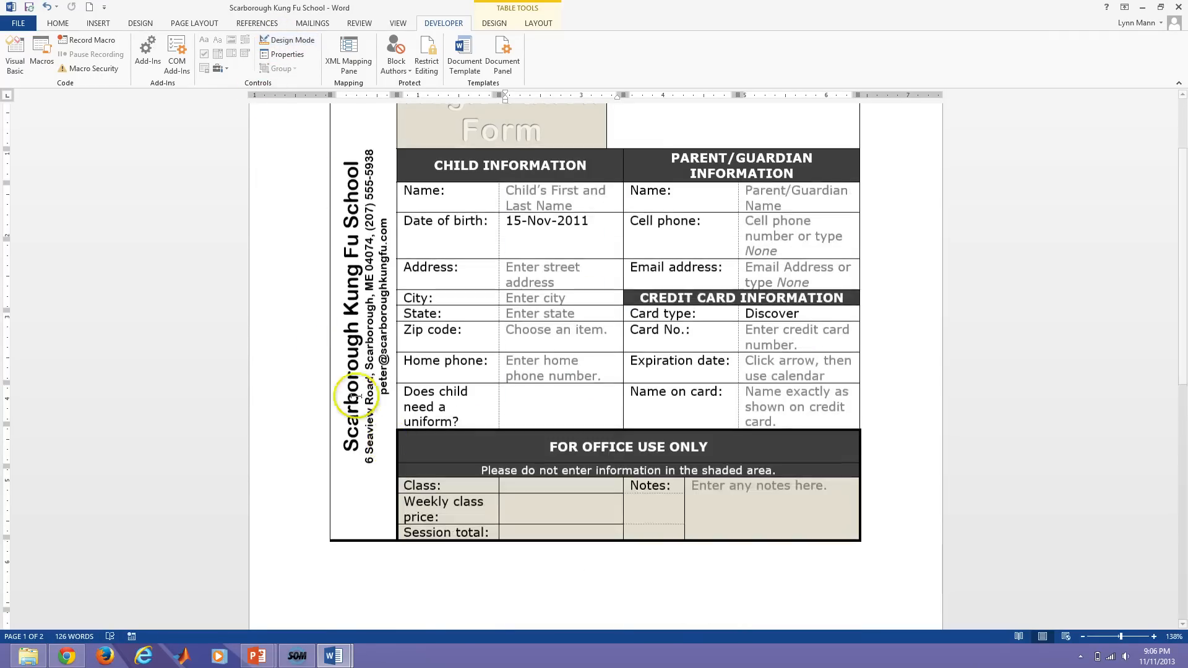
click(625, 330)
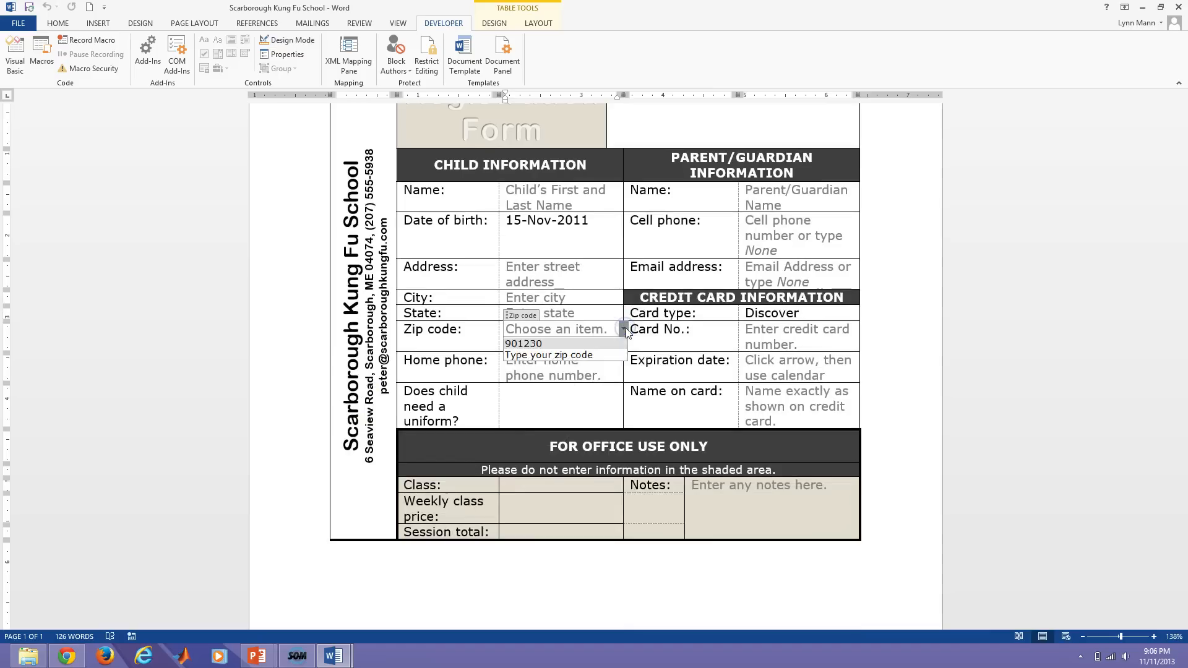
click(560, 357)
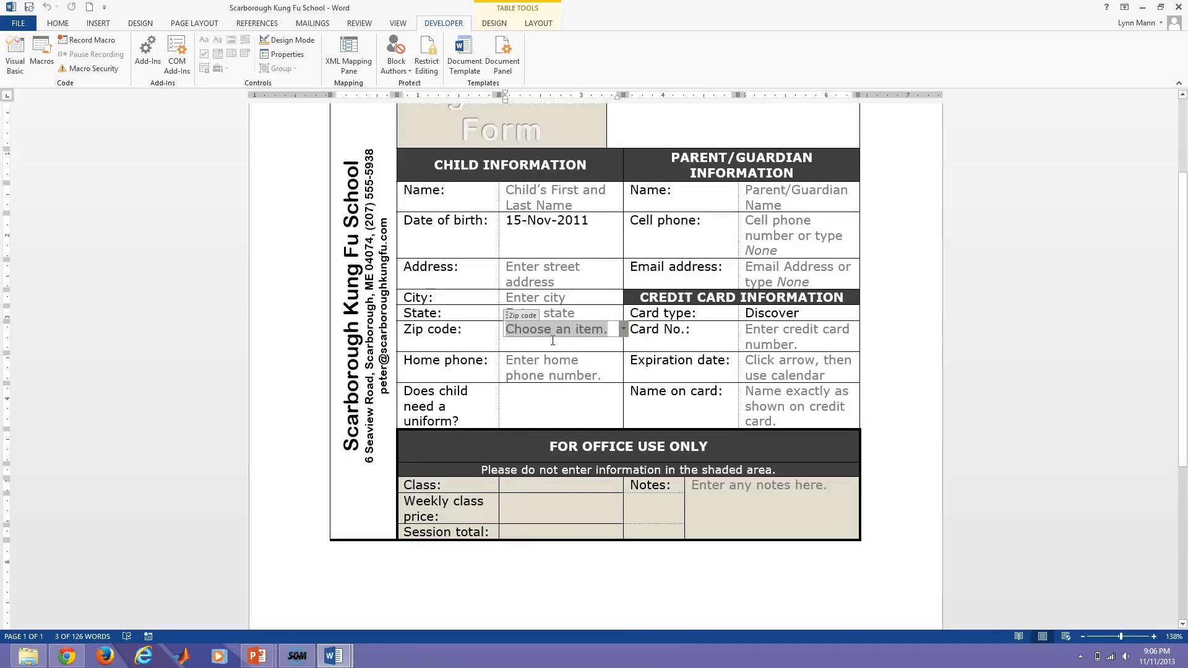
text(659712)
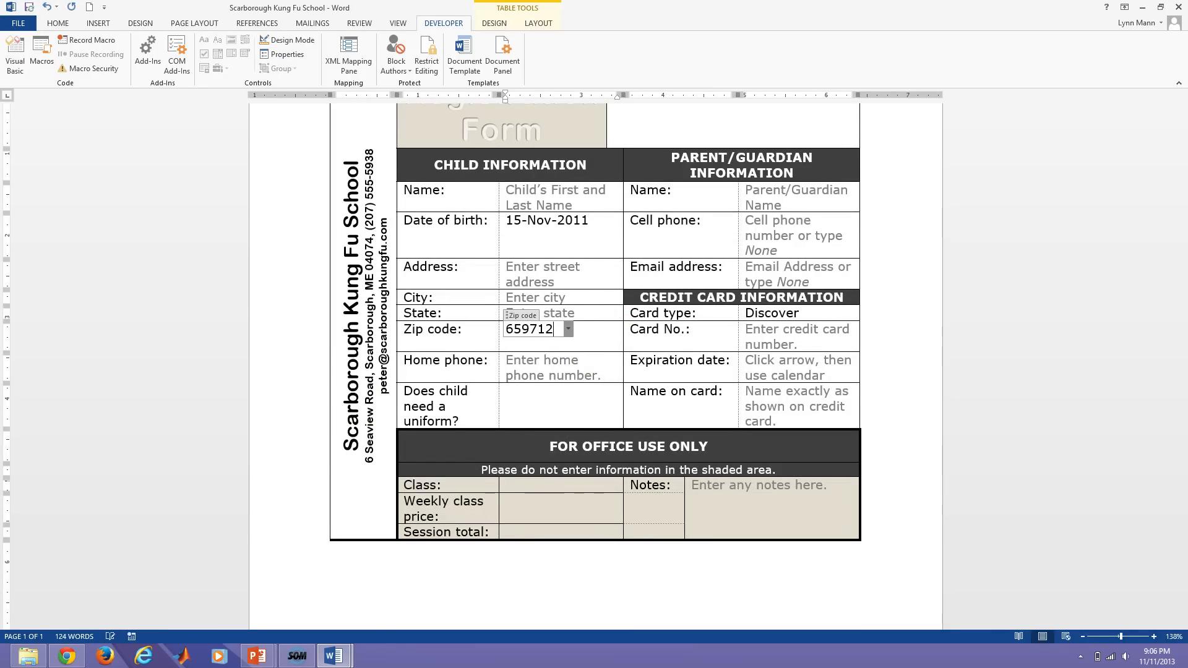
click(546, 368)
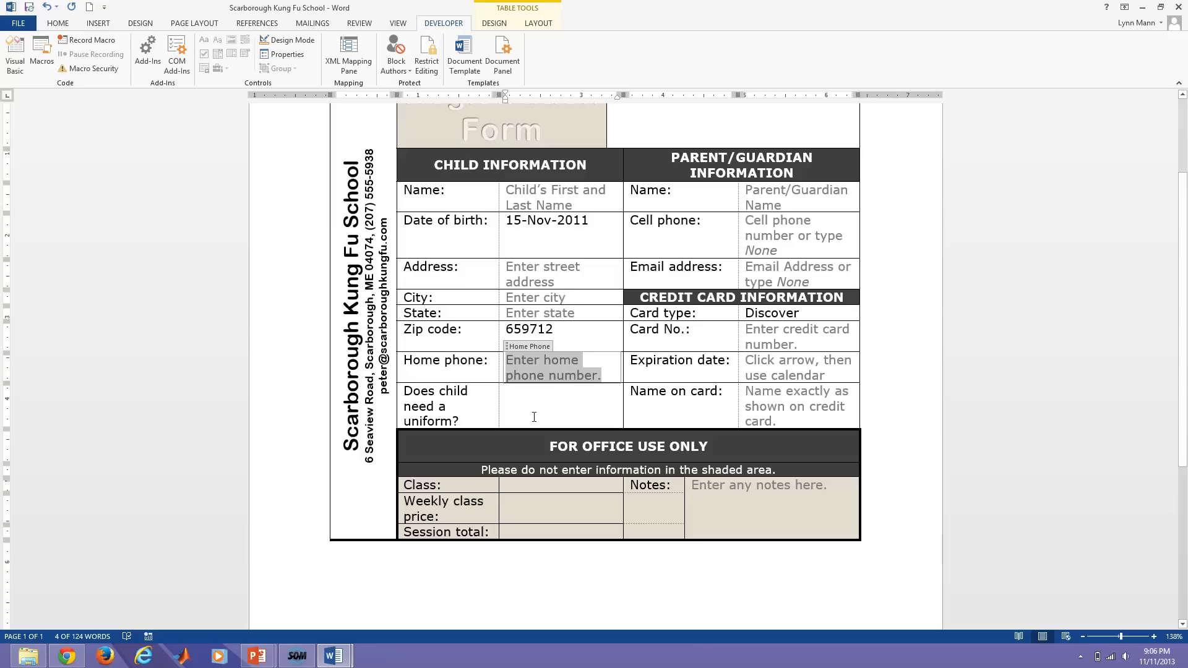
click(536, 414)
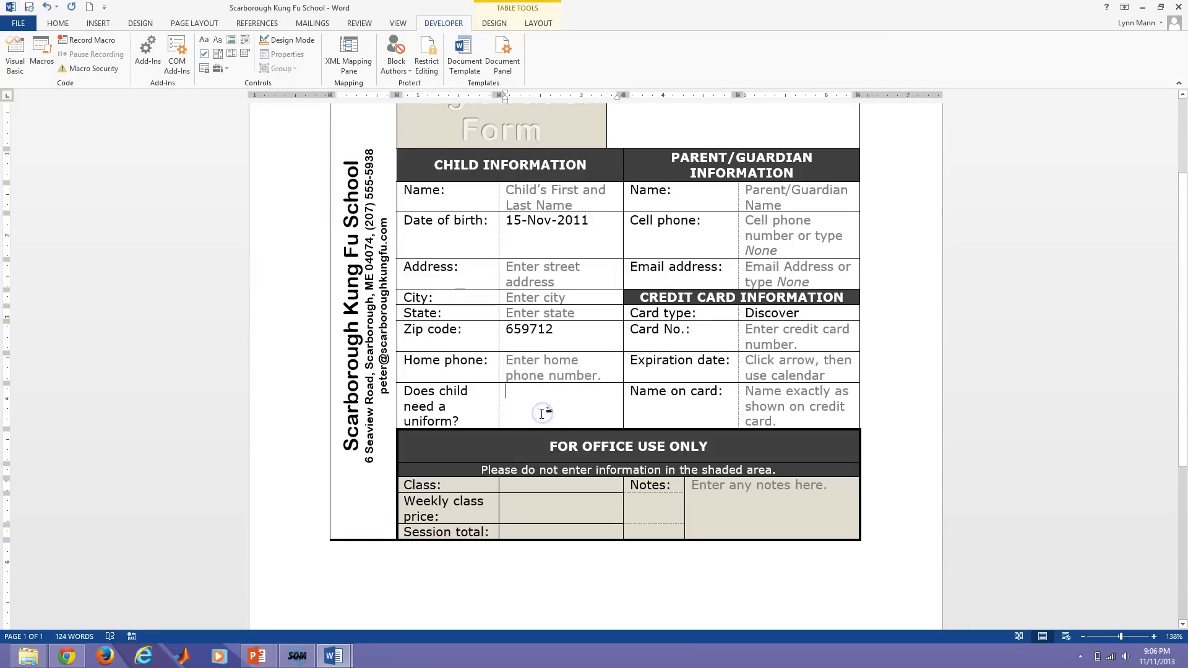
Insert a check box in the uniform cell, then tick and untick it to test it.
click(536, 425)
click(207, 59)
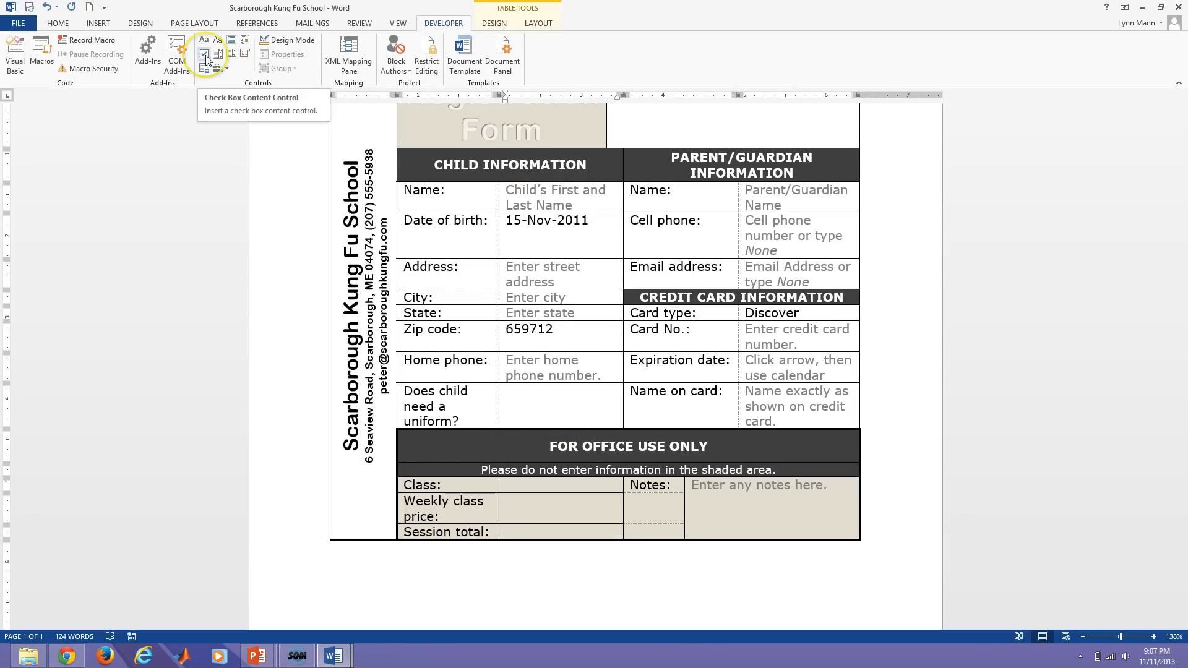
click(206, 59)
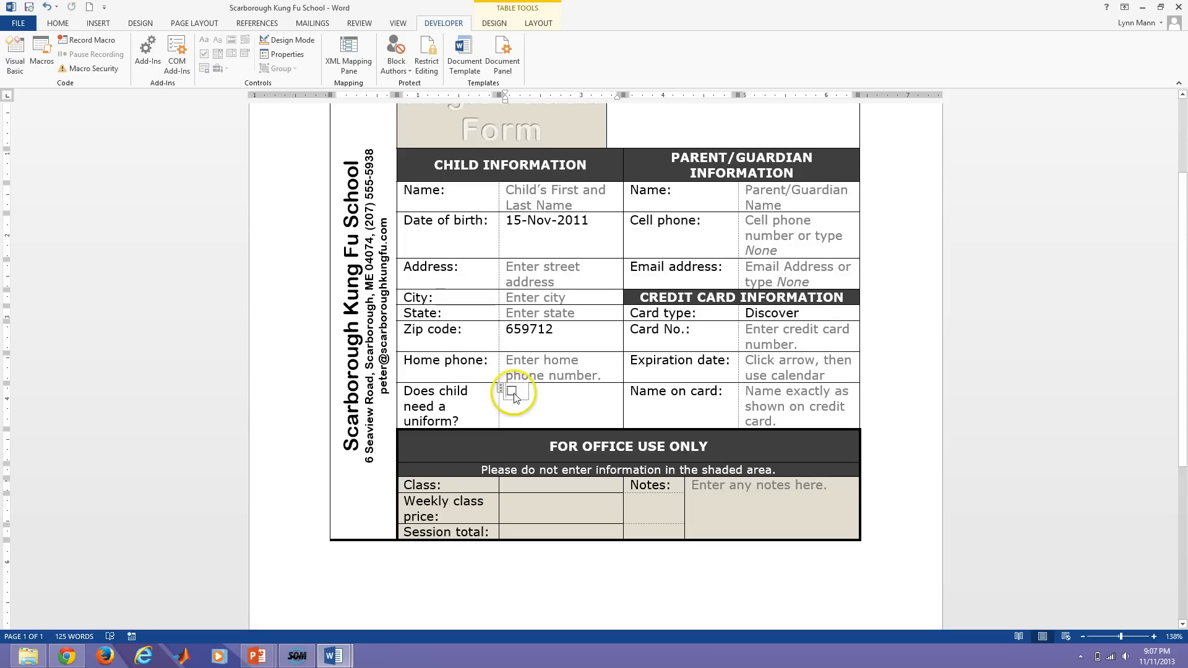
click(511, 392)
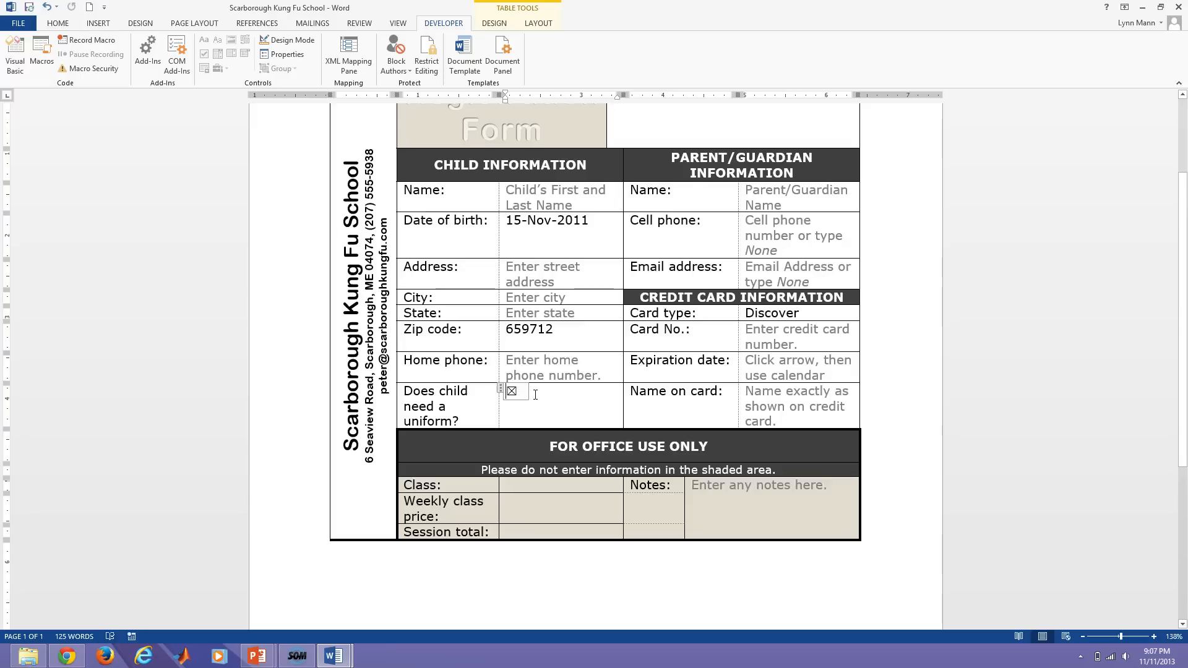
click(512, 391)
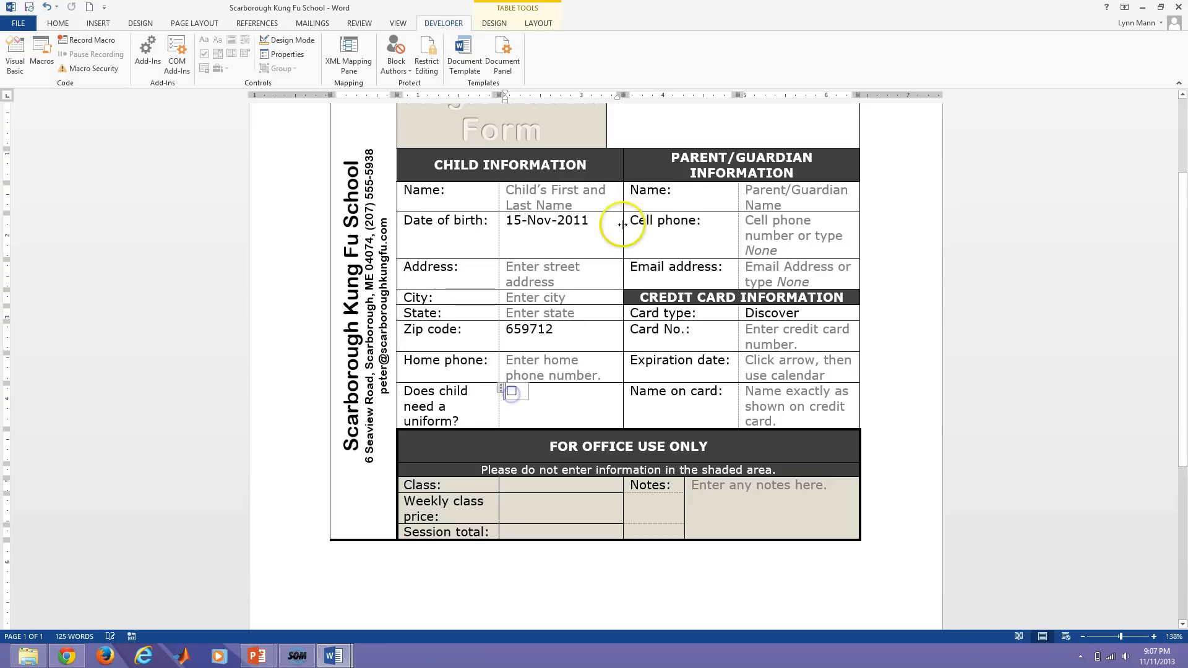
click(292, 41)
Lock the Uniform check box against deletion and set Θ as its checked symbol.
click(287, 54)
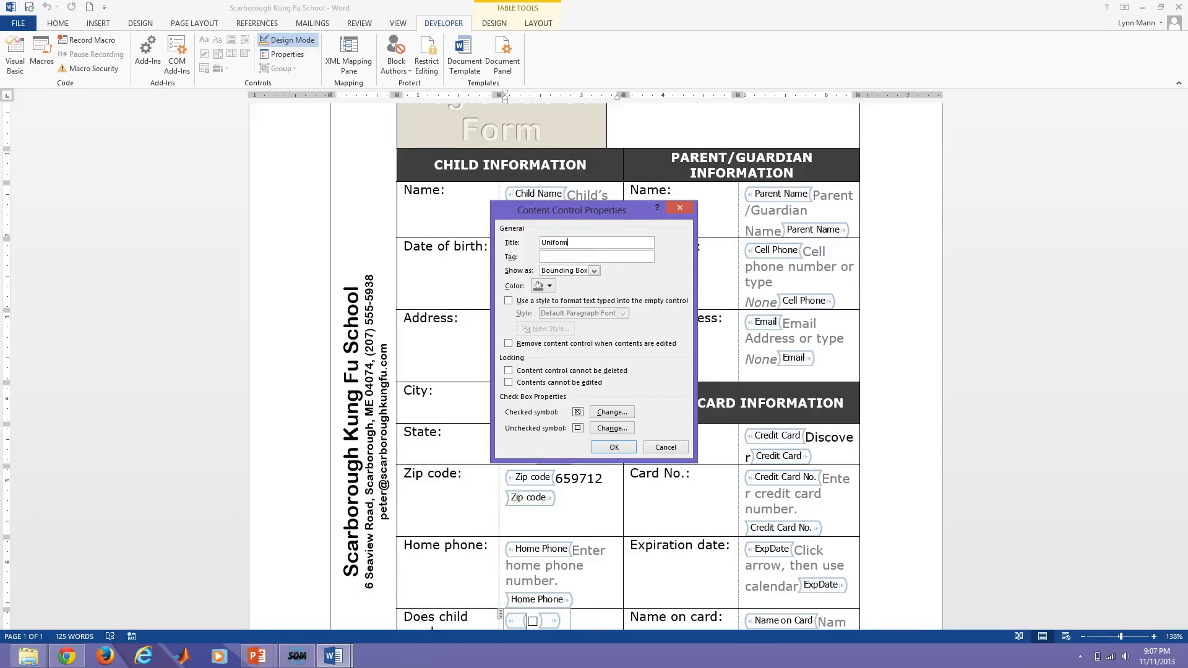
click(509, 372)
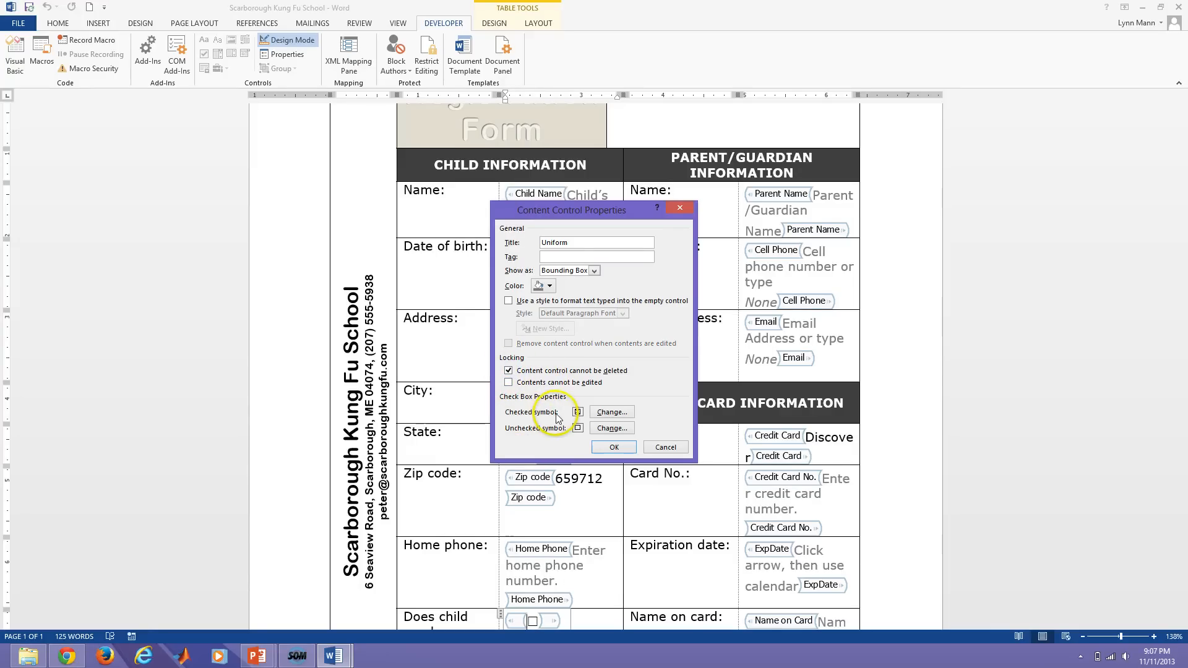
click(613, 412)
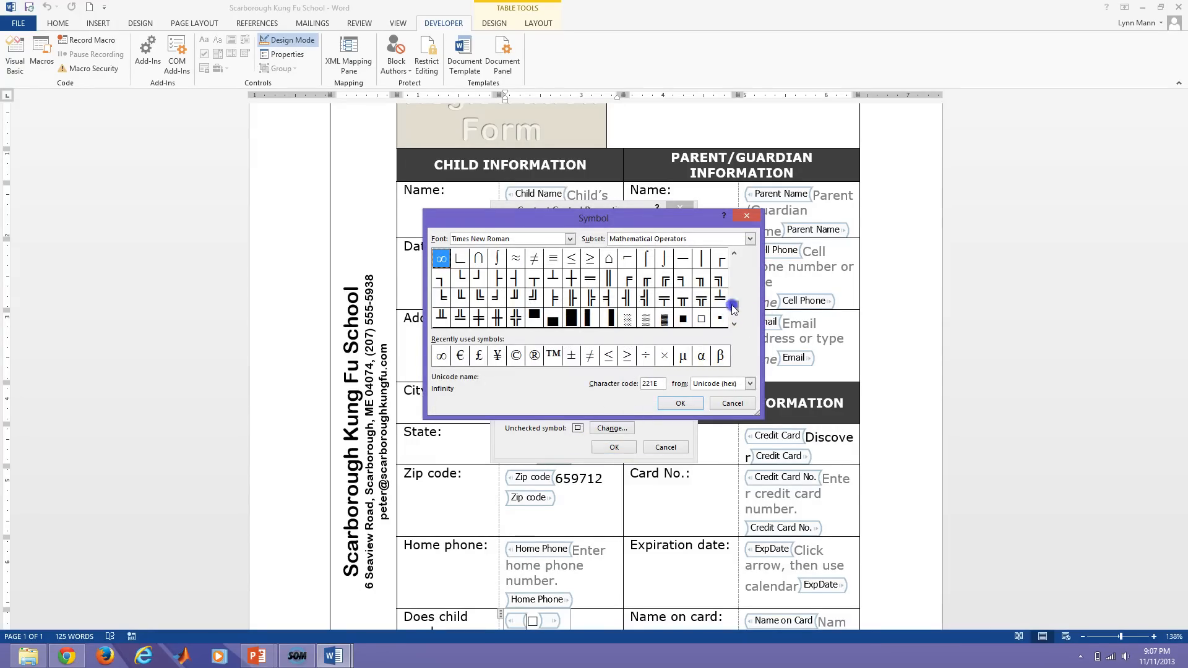
drag(734, 308, 732, 278)
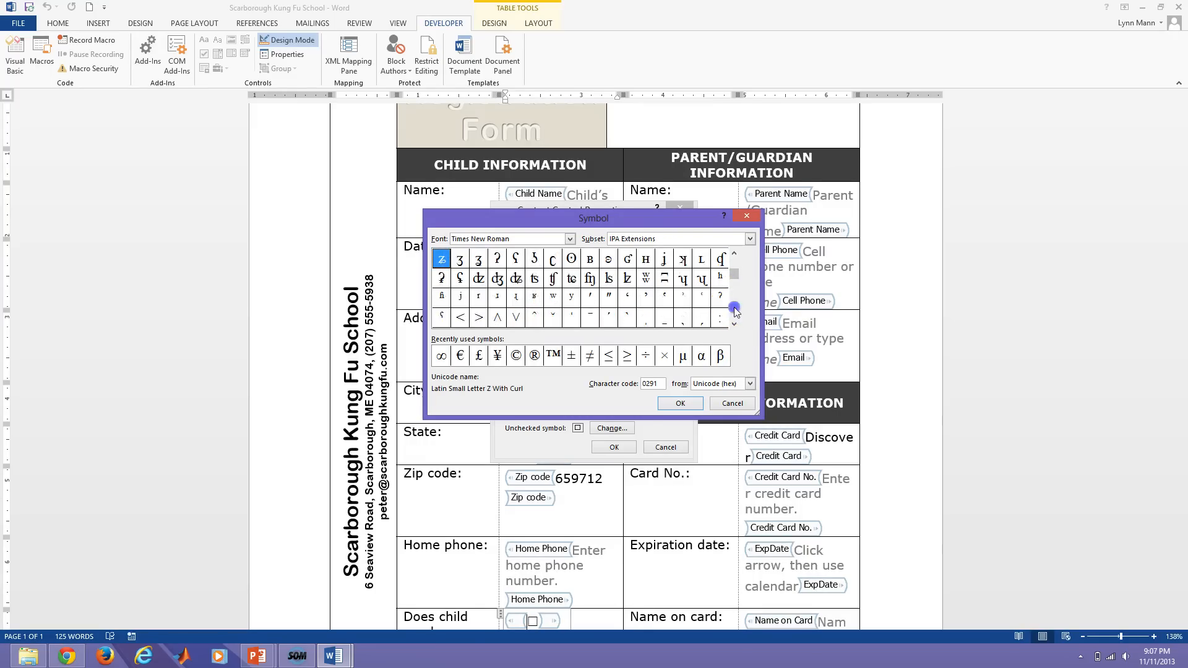
click(735, 315)
click(736, 320)
click(735, 320)
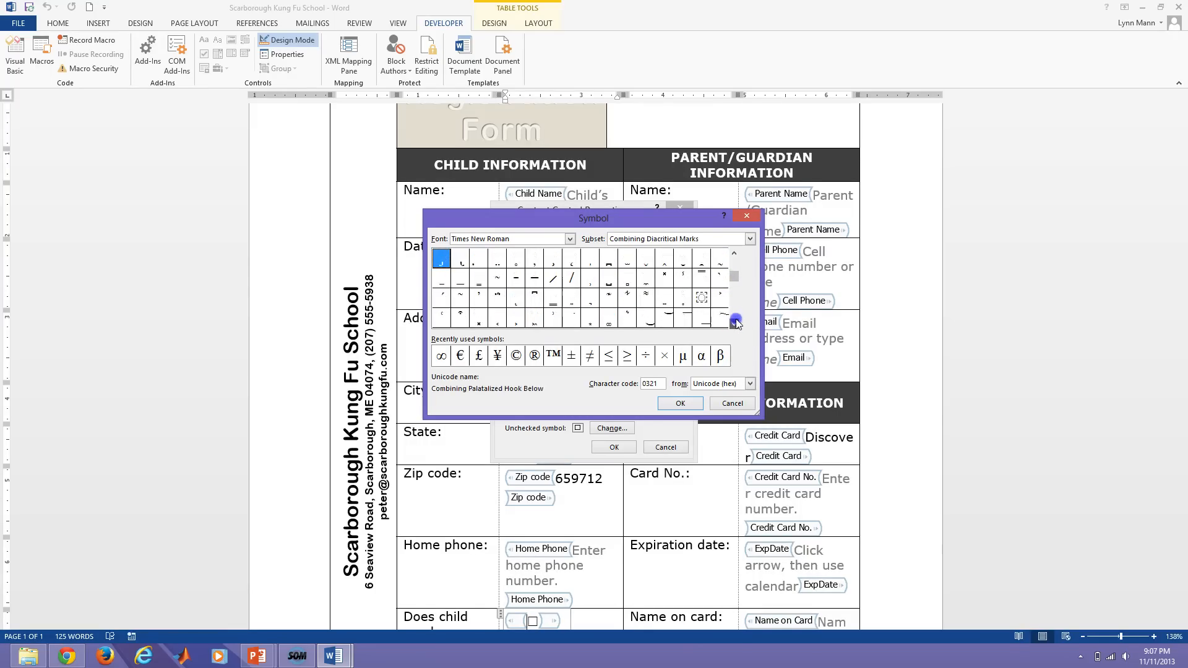
click(737, 322)
drag(734, 275, 736, 316)
click(736, 323)
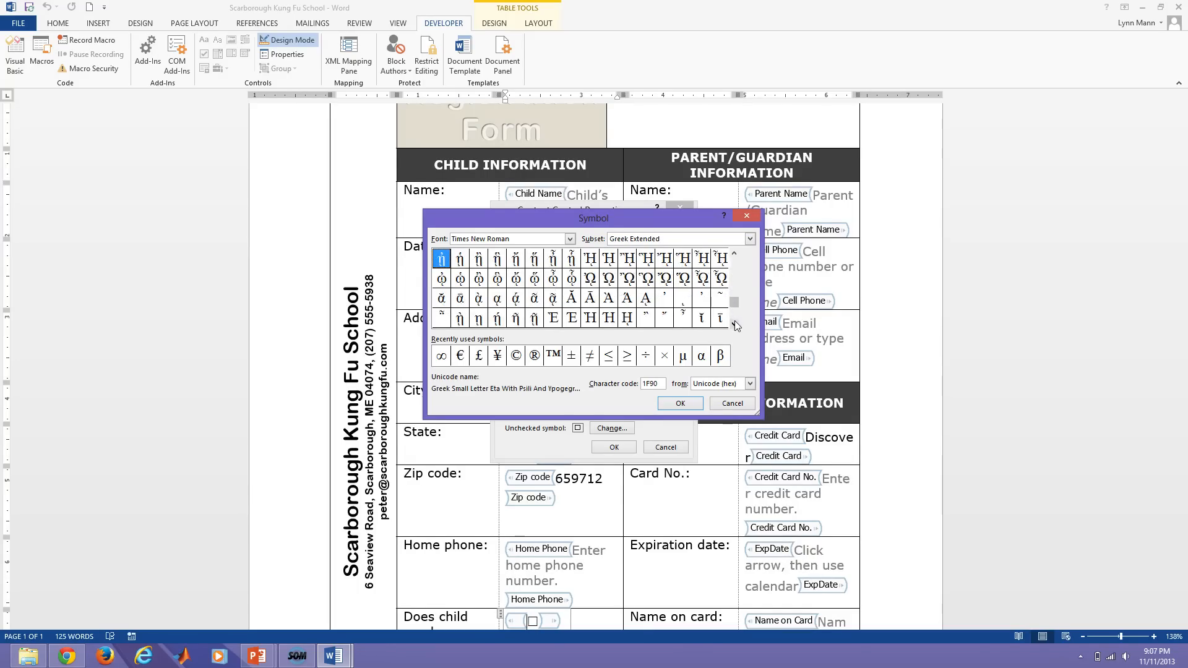
drag(734, 307, 733, 279)
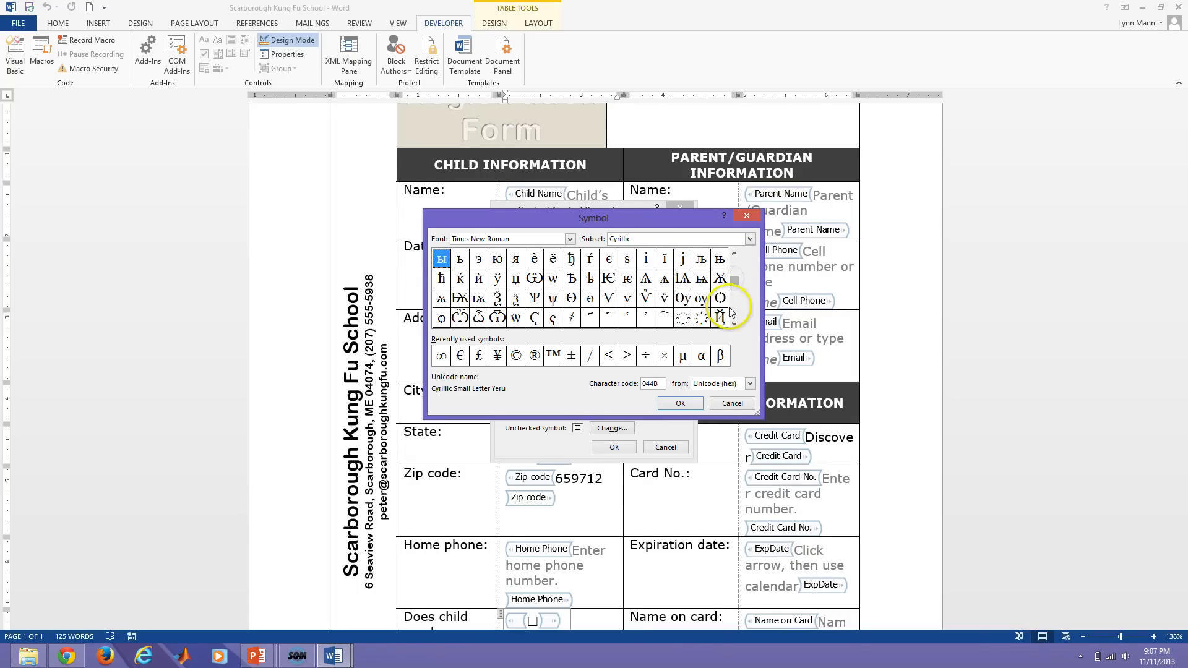
click(571, 299)
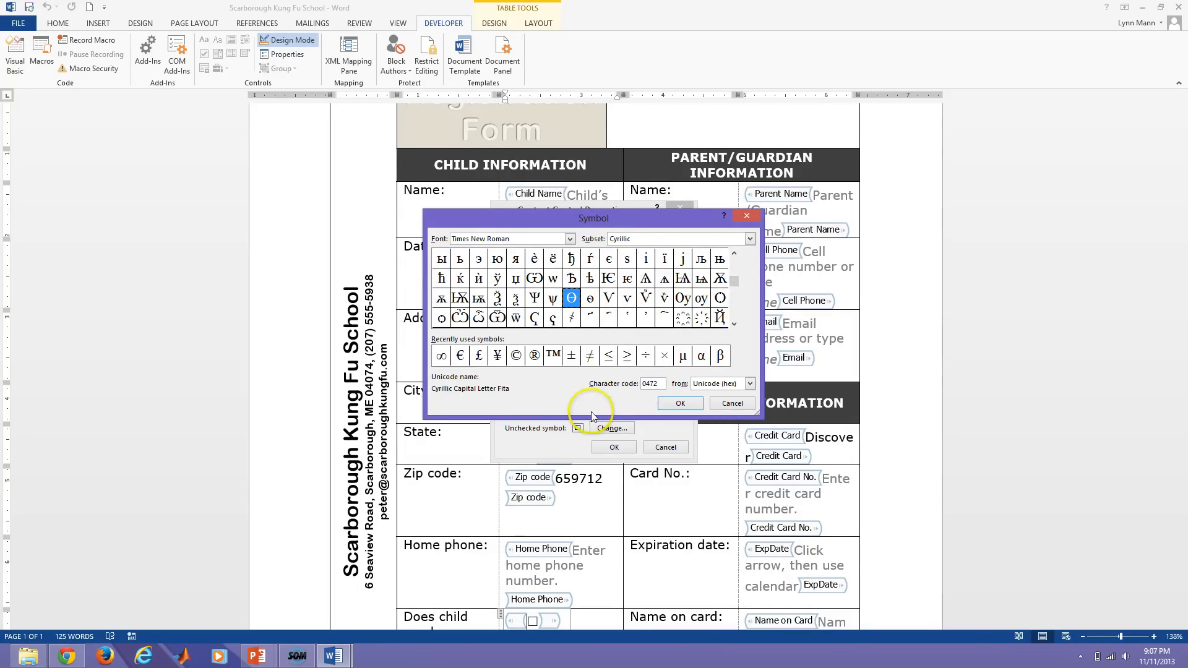
click(680, 403)
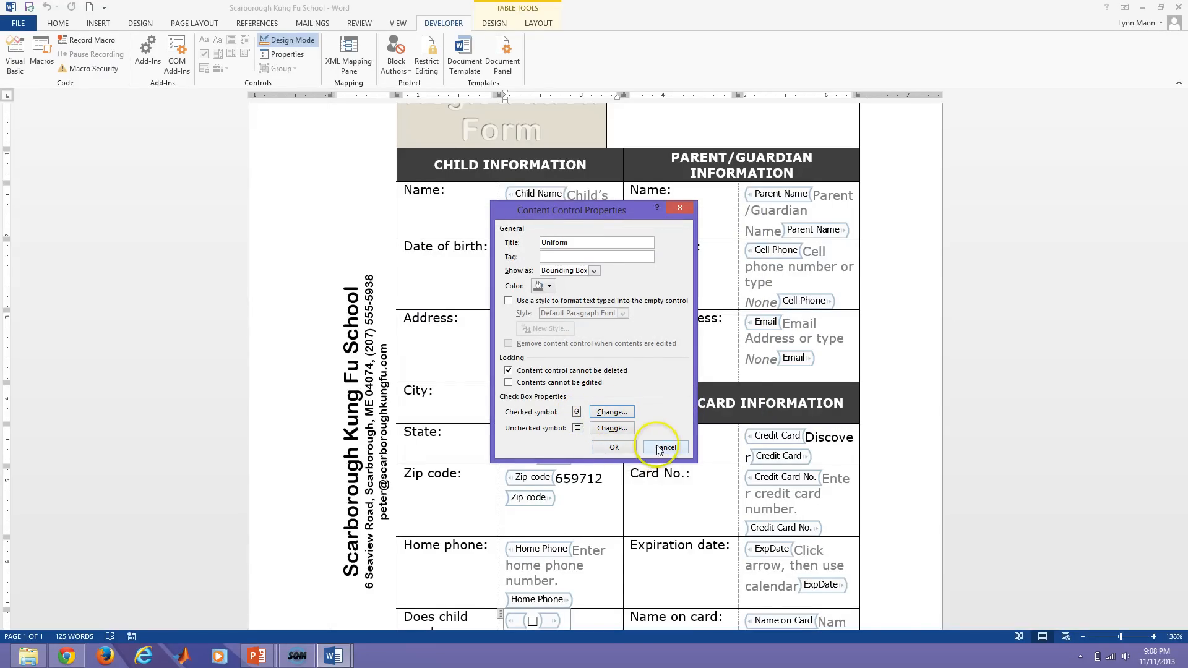
Replace the checked symbol with × from the recent symbols.
click(602, 413)
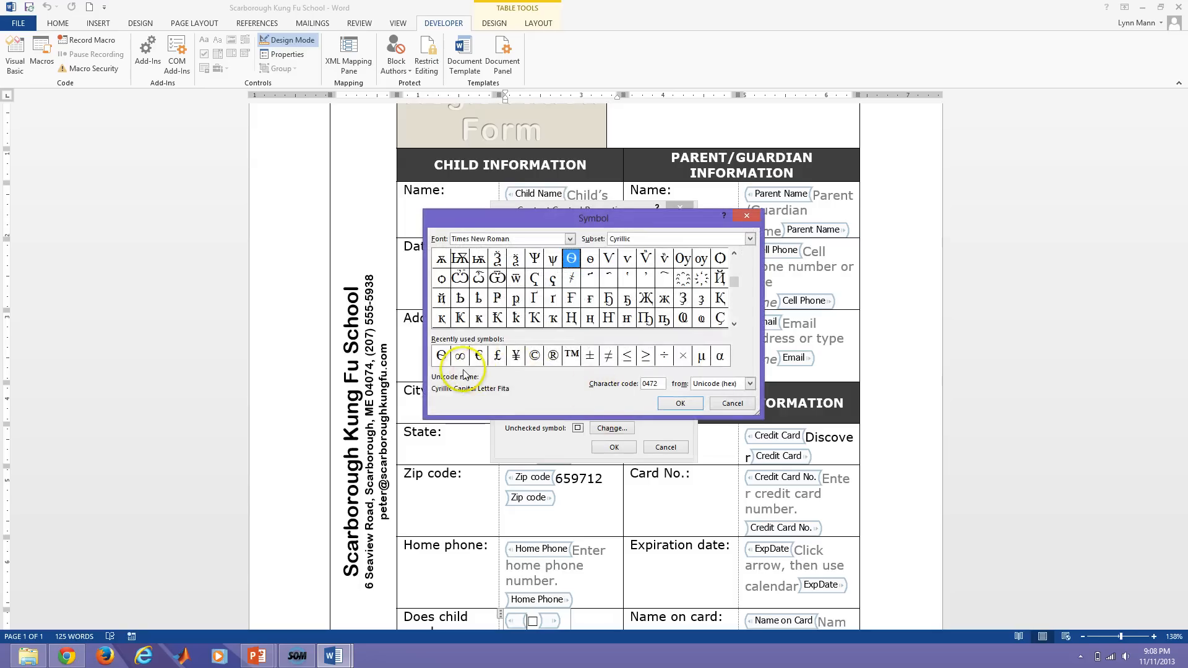
click(683, 355)
click(680, 403)
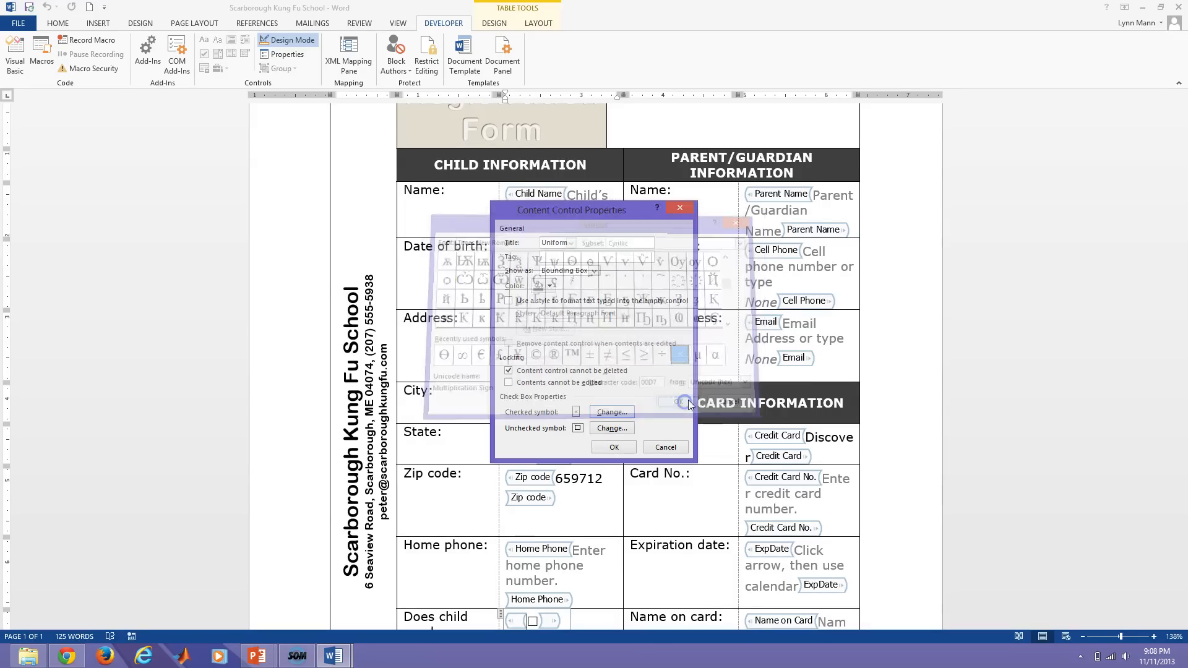
click(613, 413)
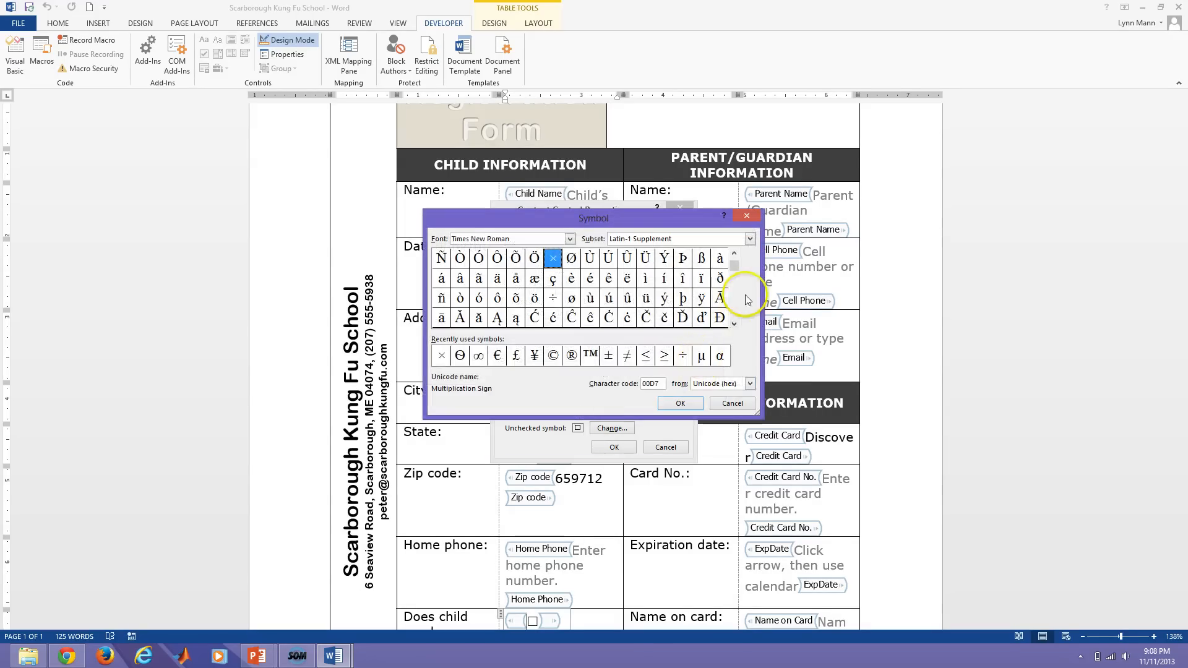
click(733, 403)
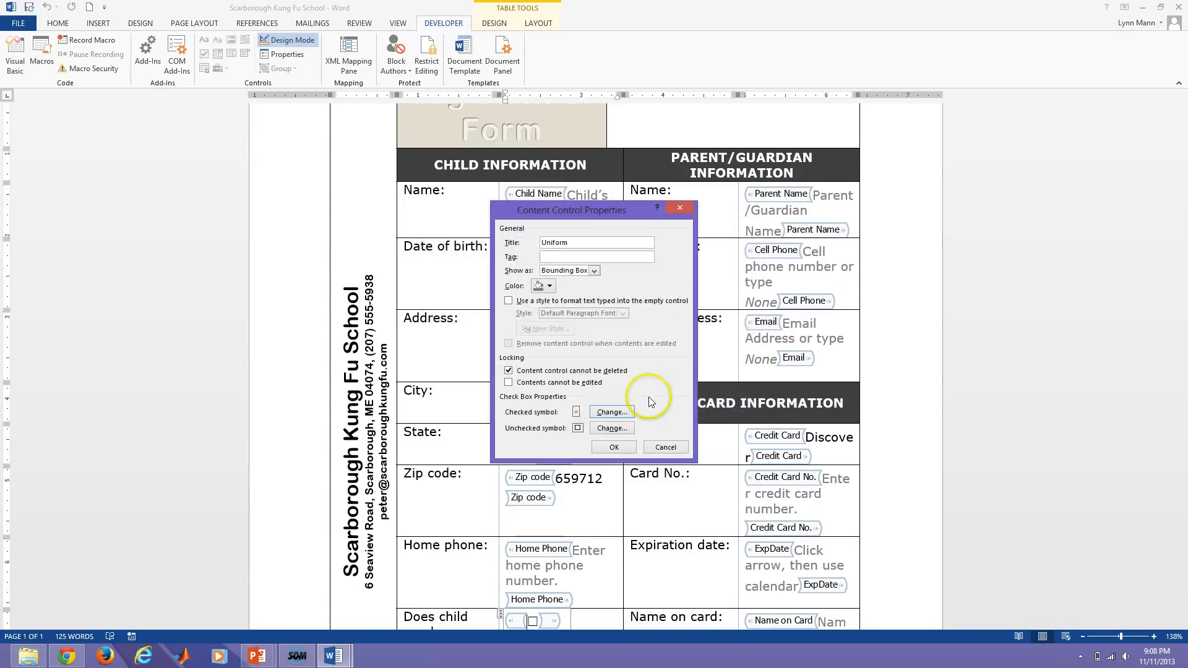
Close the Properties dialog without changes and select the uniform check box control.
click(658, 450)
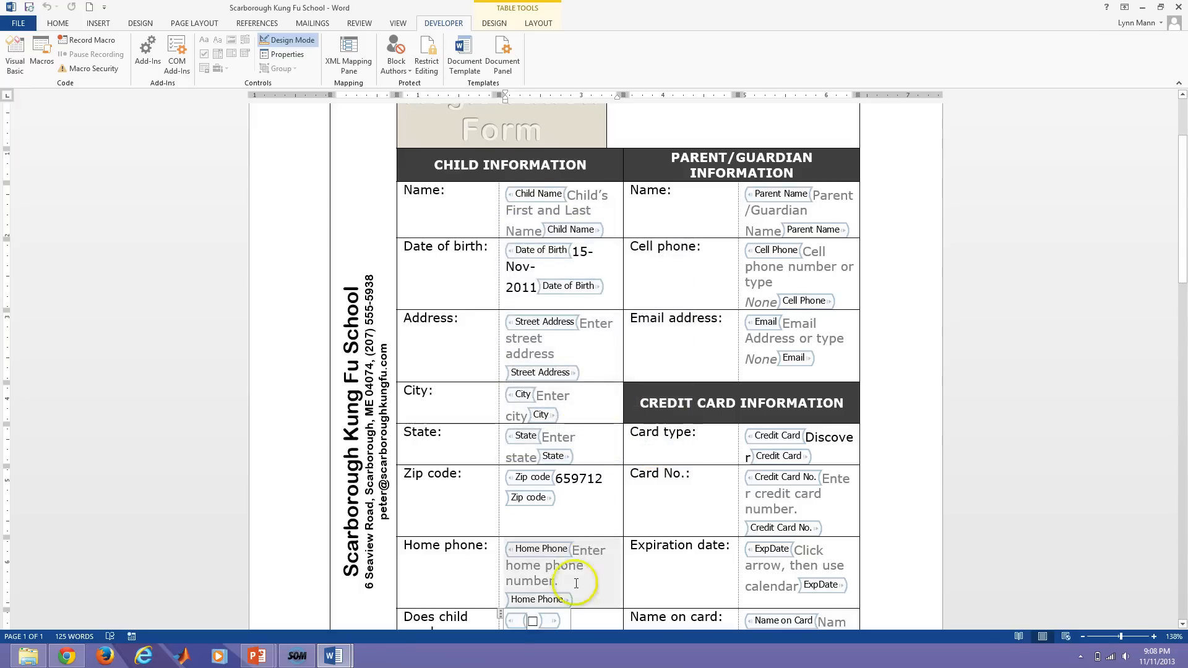
scroll(573, 333, down, 3)
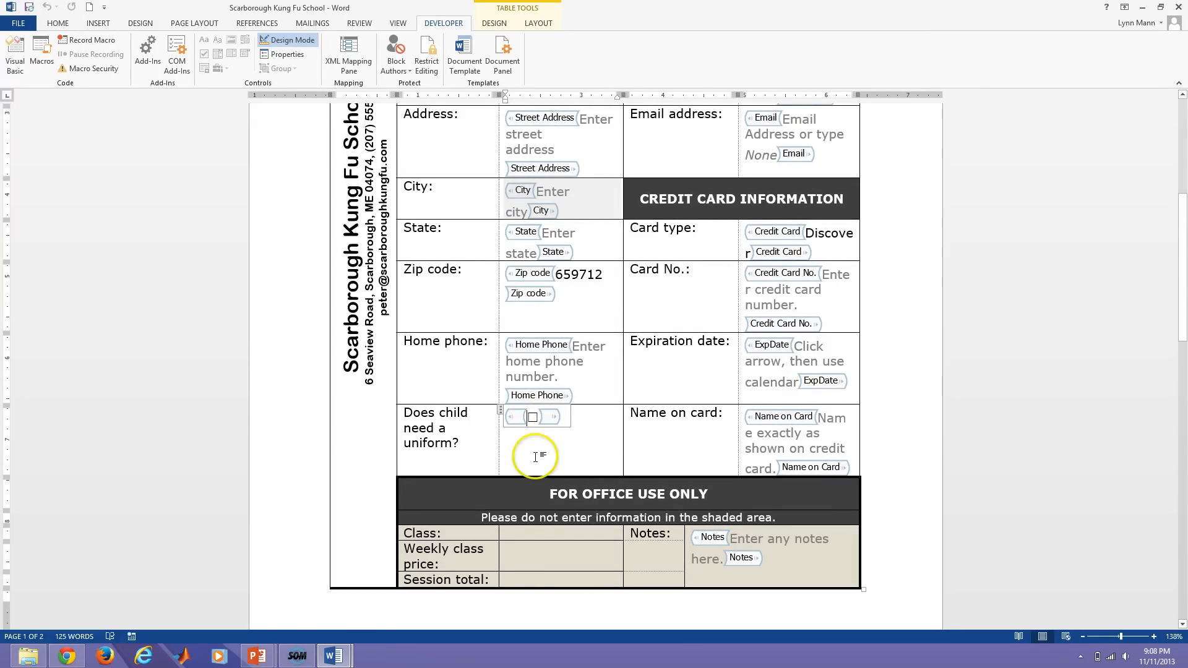
click(283, 41)
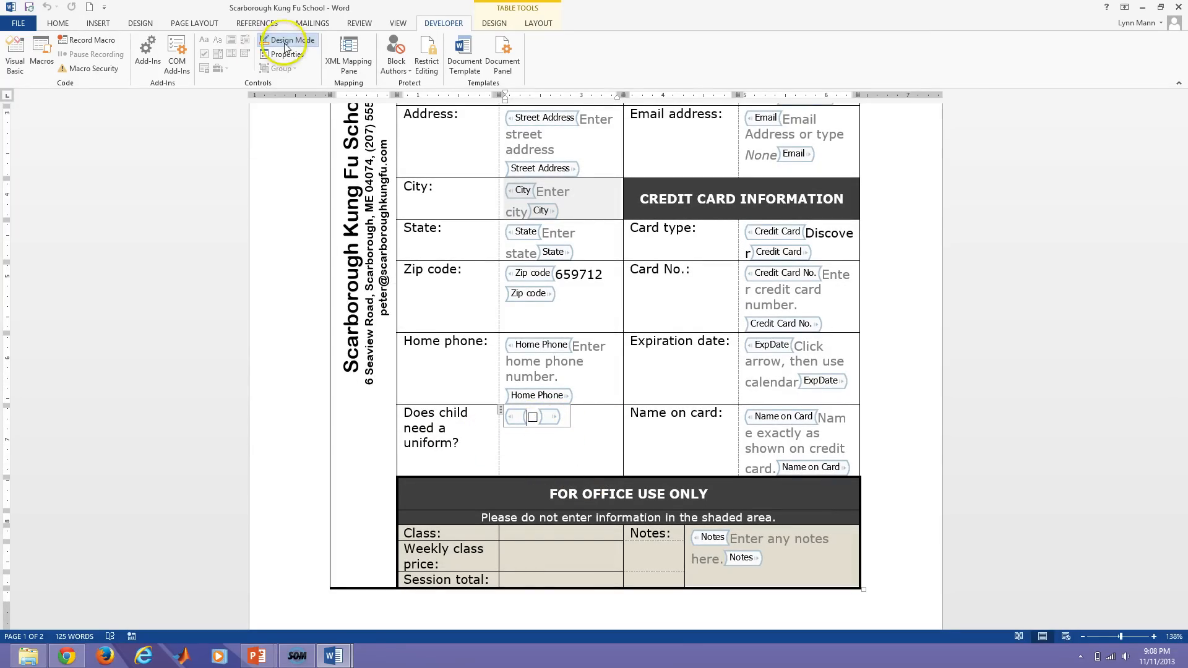
click(512, 187)
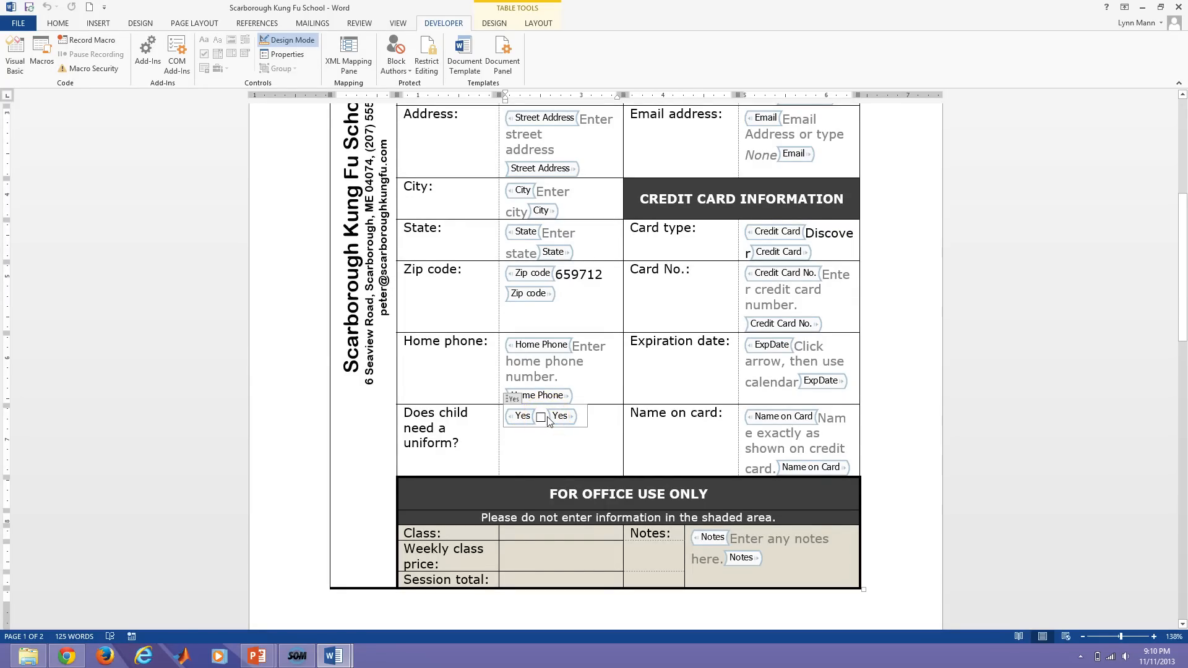
Test ticking the locked uniform check box, then turn Design Mode off.
click(548, 421)
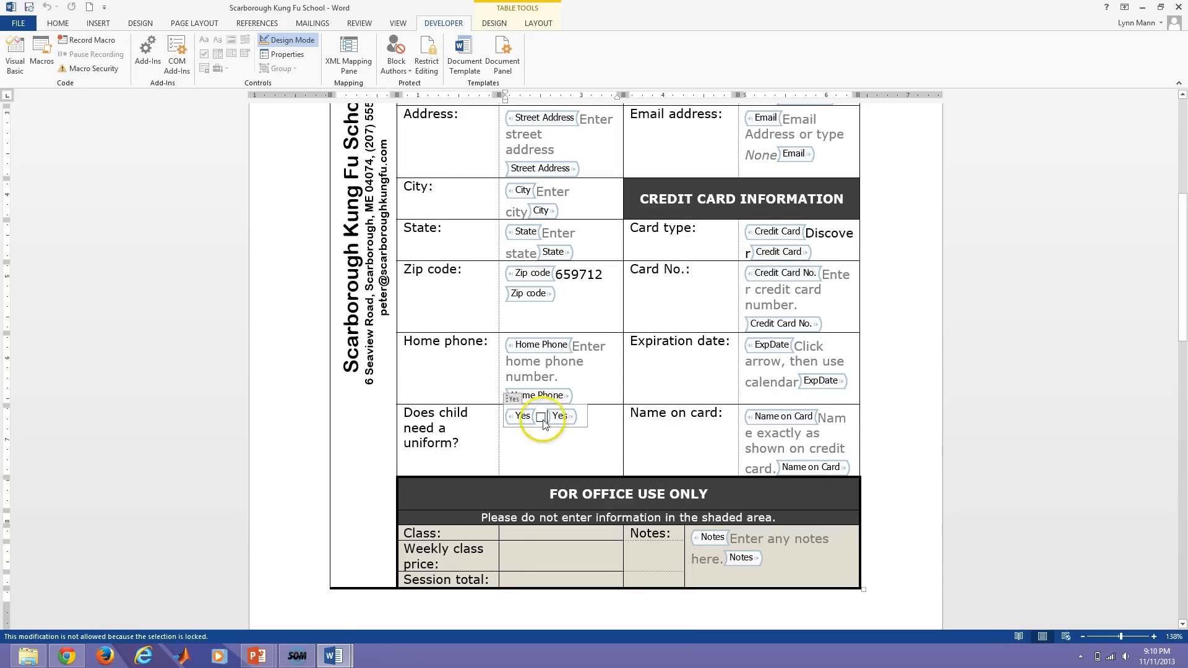
click(543, 417)
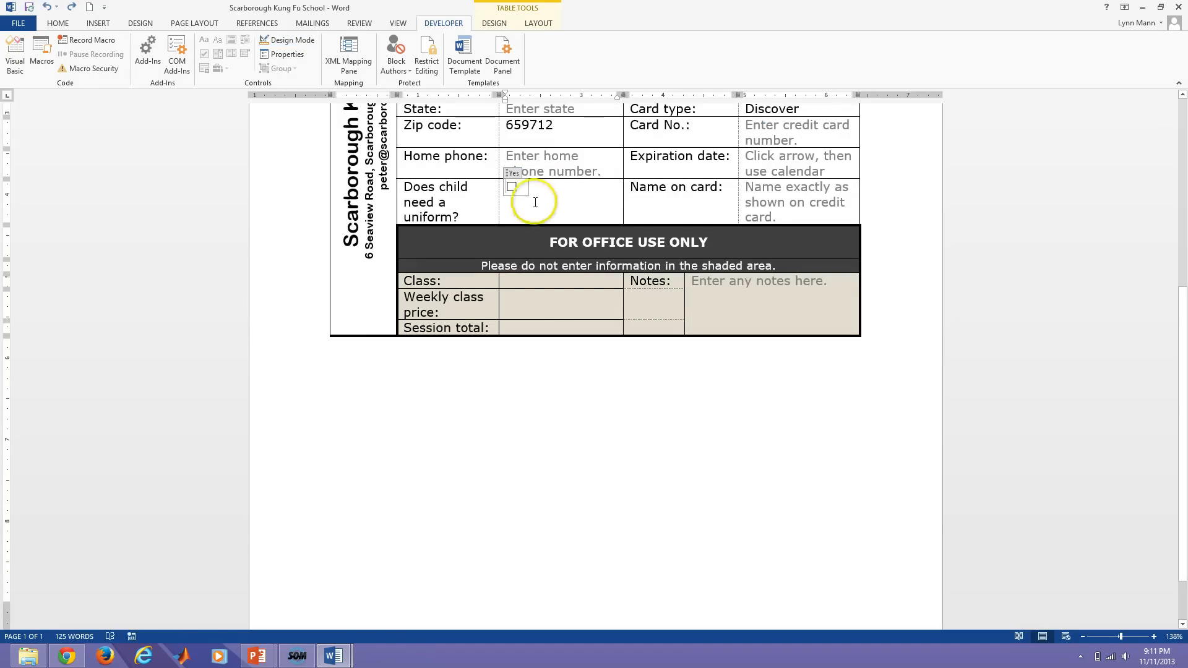
click(509, 195)
Type 'Yes' right after the uniform check box.
click(521, 188)
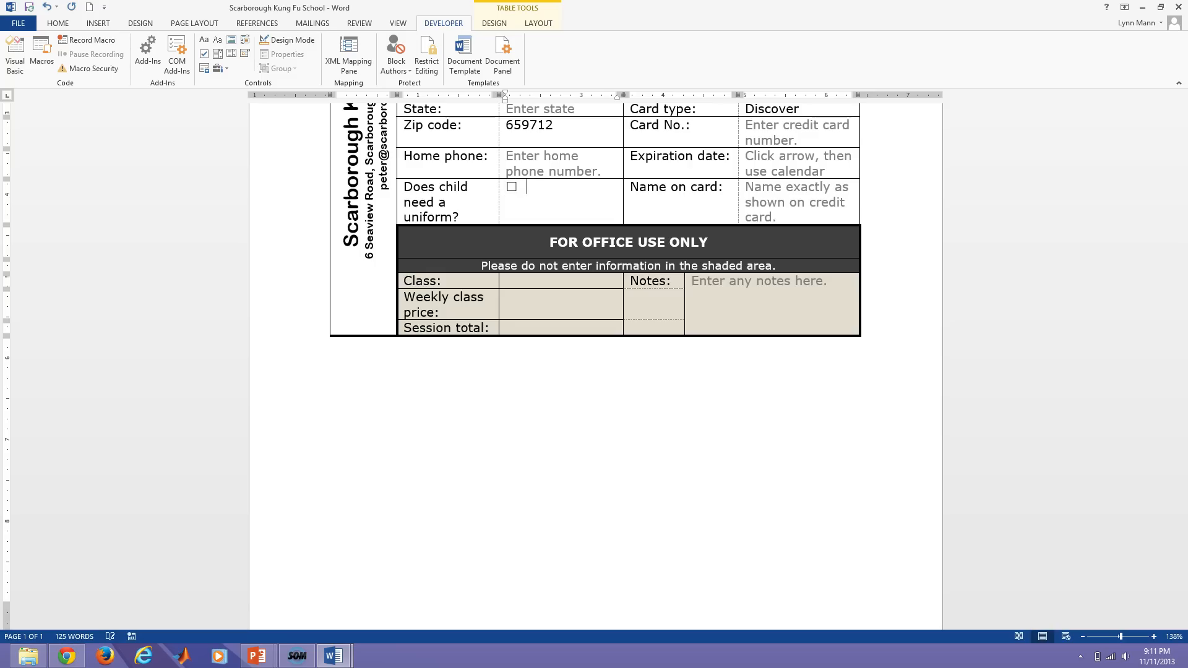
text(Yes)
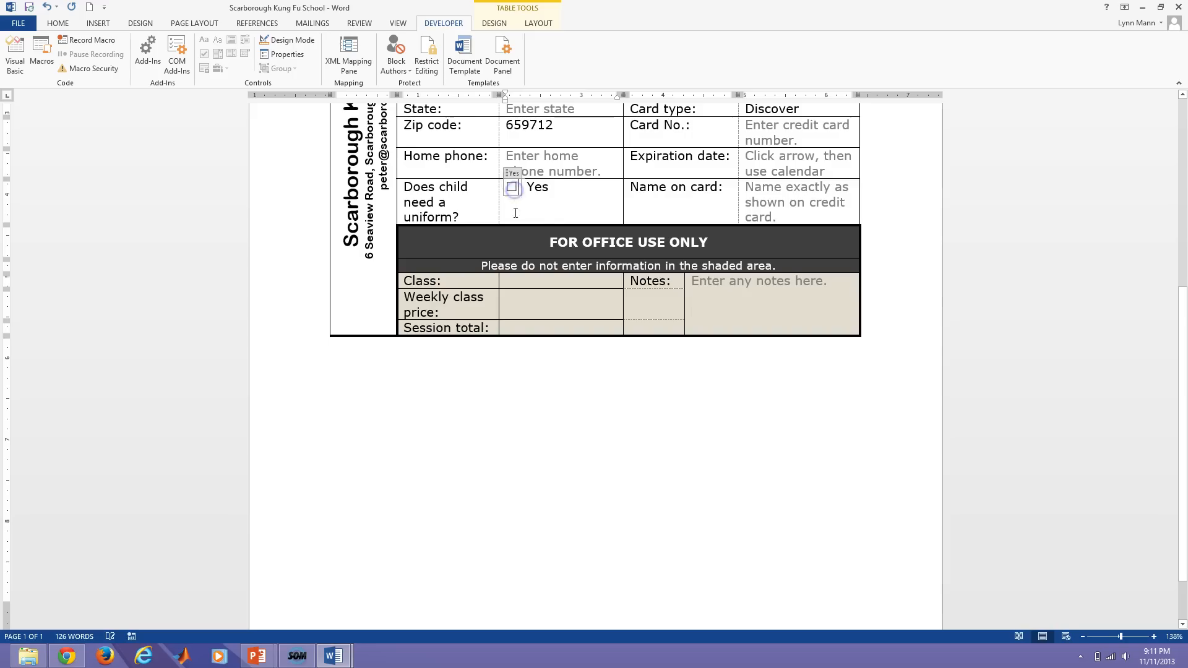
click(542, 212)
Place the insertion point in the empty cell beside the Registration Form title.
scroll(547, 291, up, 3)
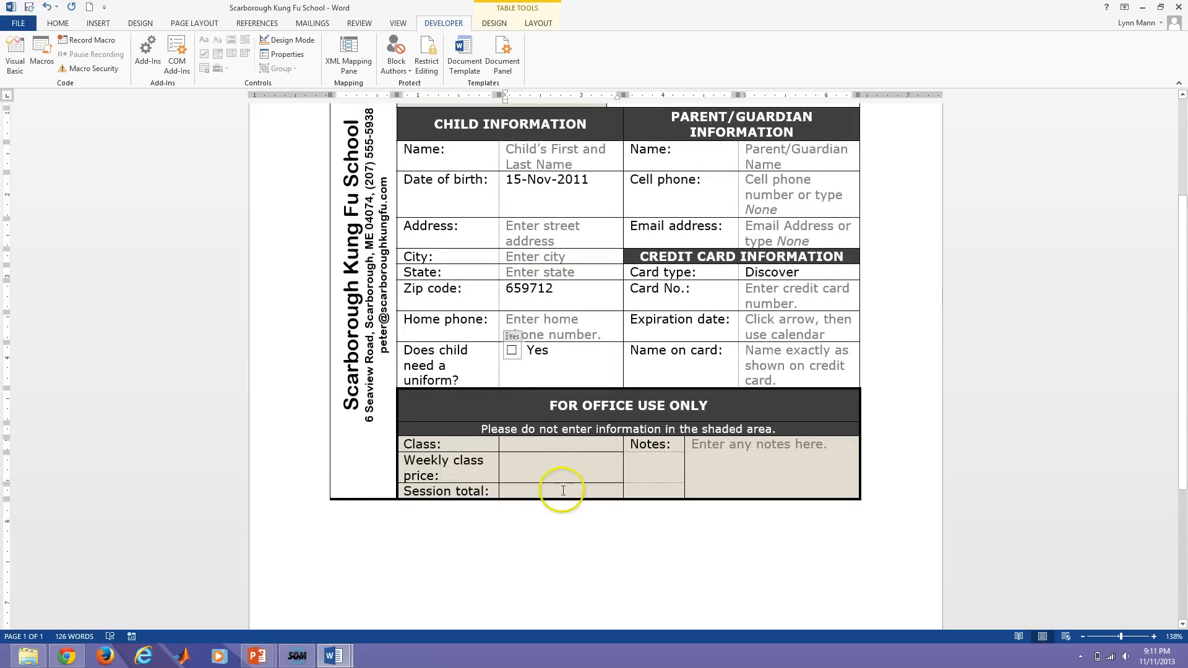
scroll(492, 551, up, 3)
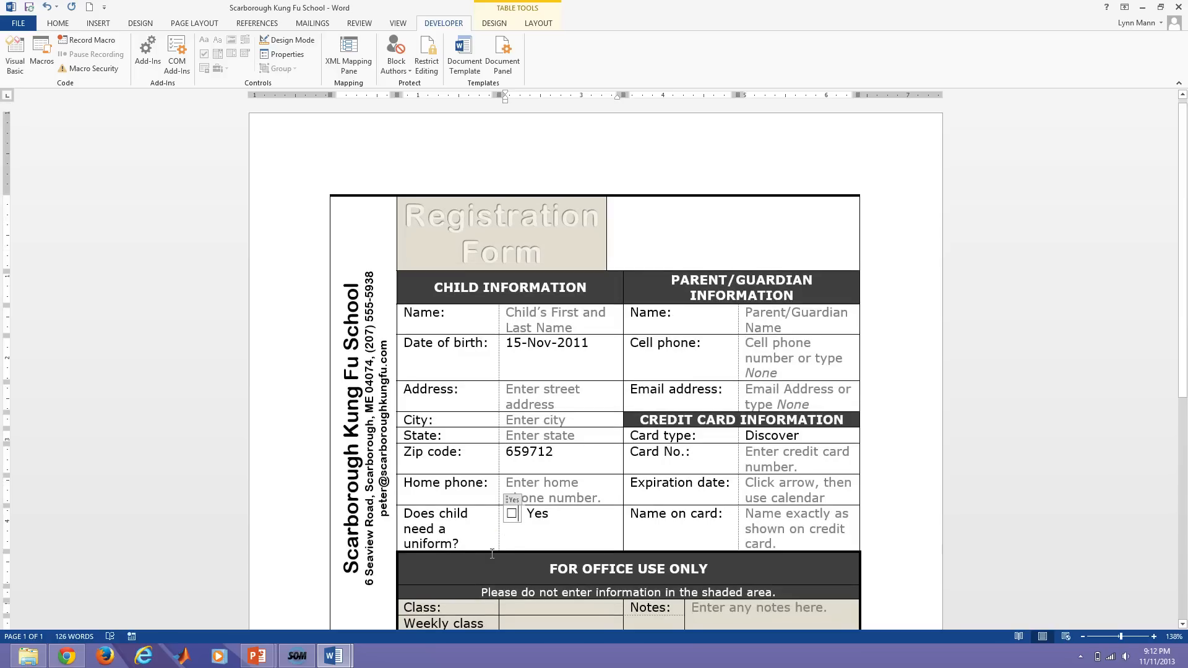
click(670, 238)
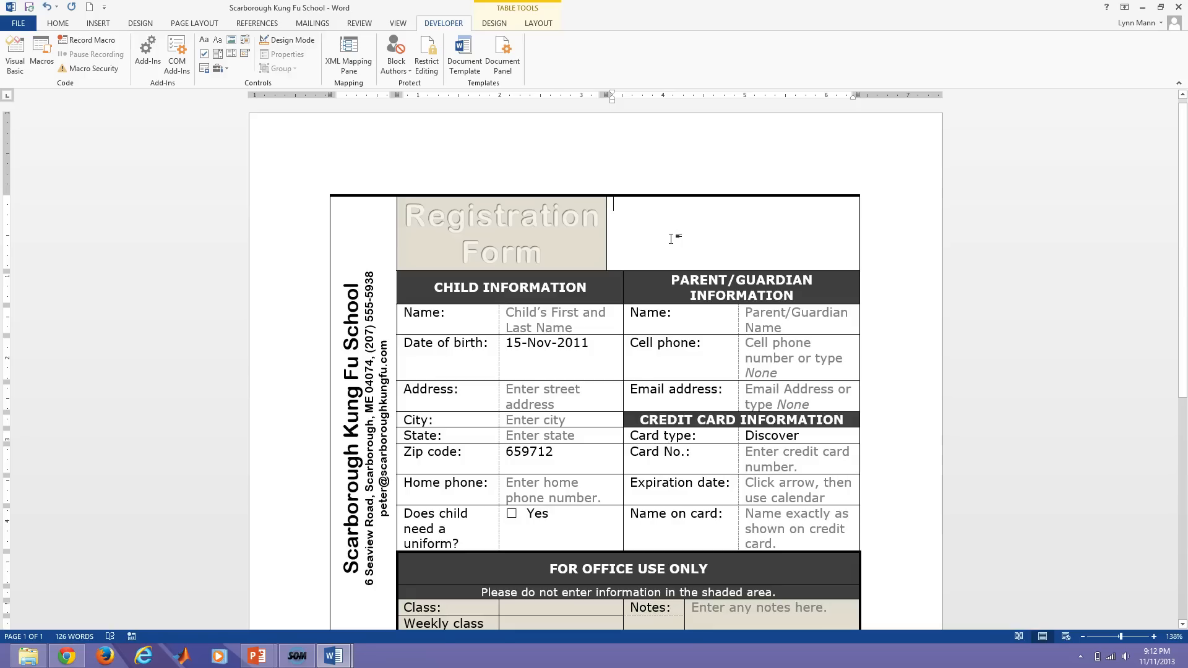
Insert a picture content control in the top-right cell titled 'Child's Photo' that cannot be deleted.
click(667, 236)
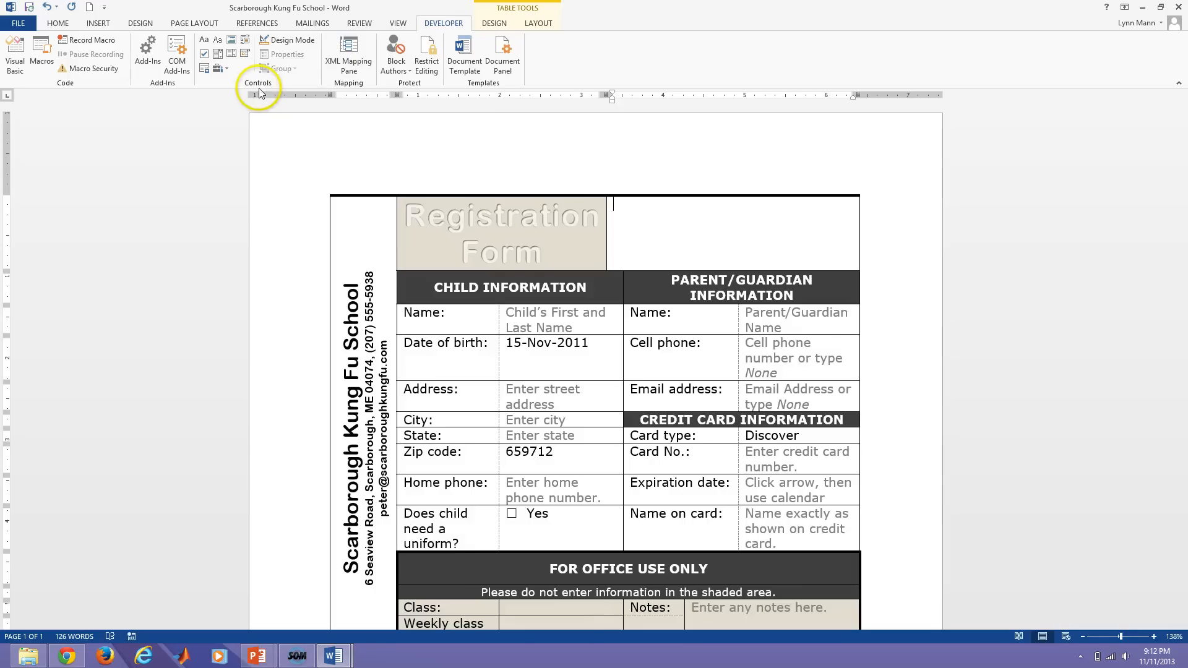
click(229, 41)
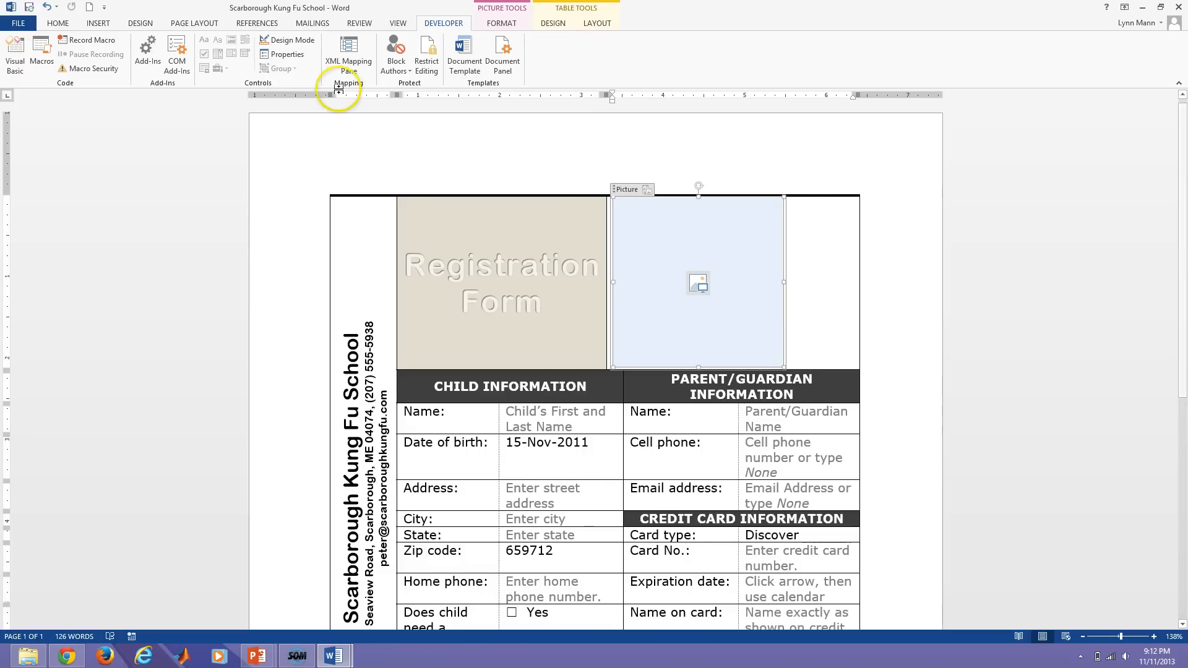
click(293, 59)
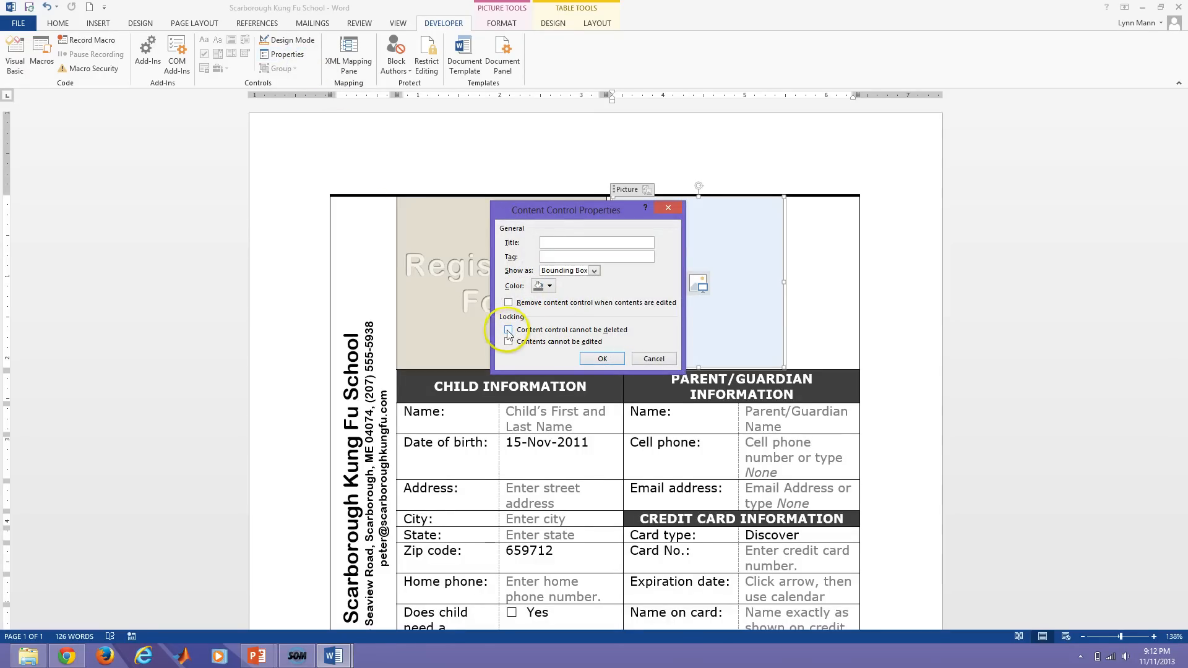
click(508, 329)
click(551, 242)
text(Child's Photo)
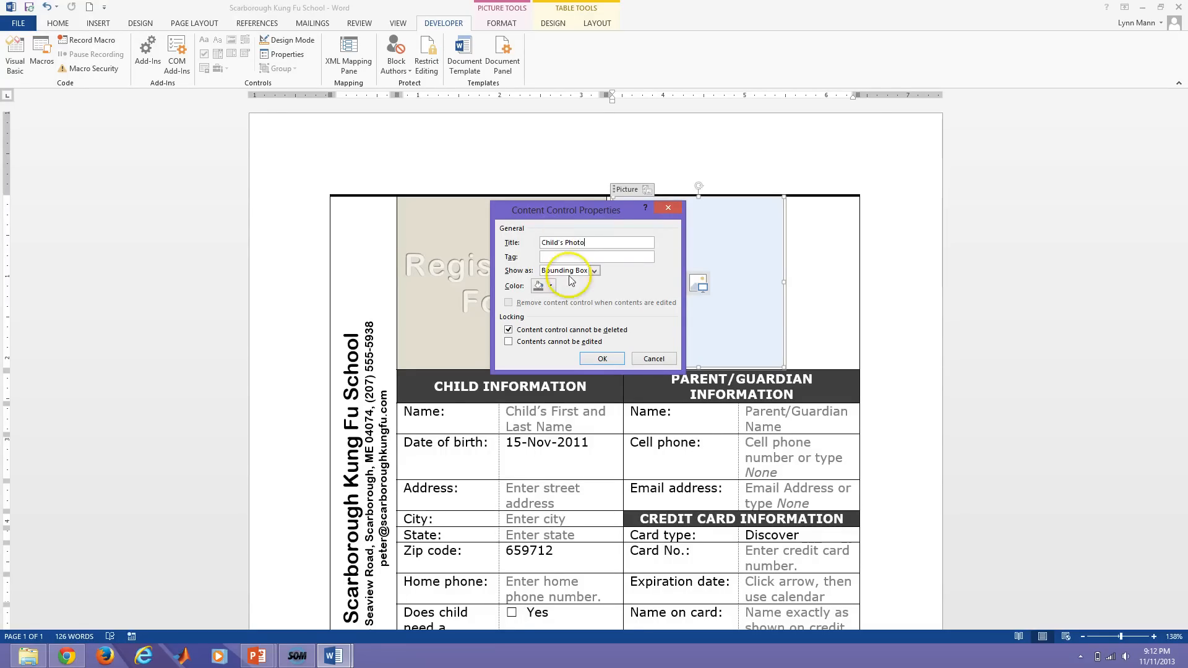
click(591, 359)
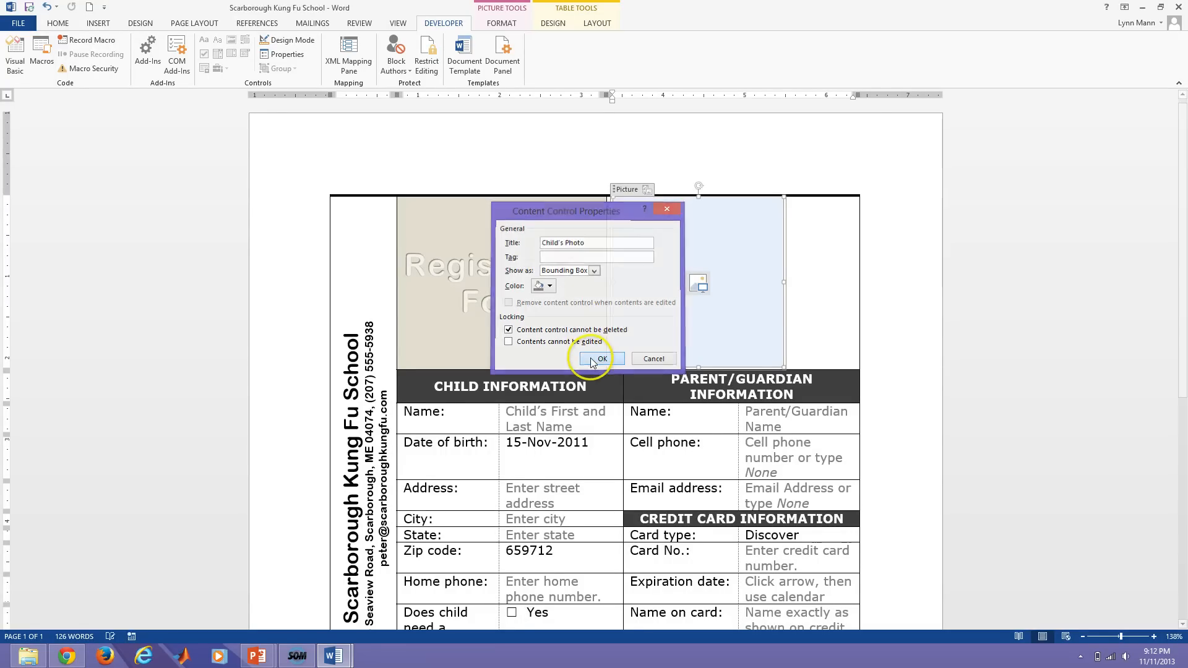
click(835, 324)
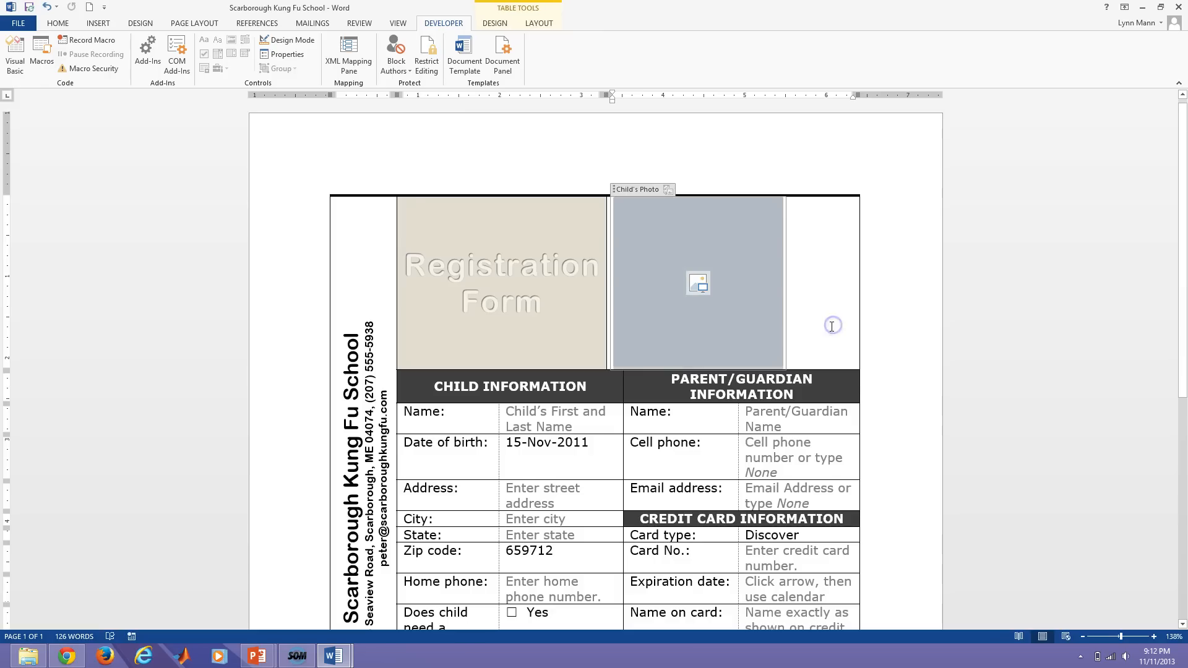
Toggle Design Mode on and off, then test the Child's Photo control without inserting a picture.
click(288, 41)
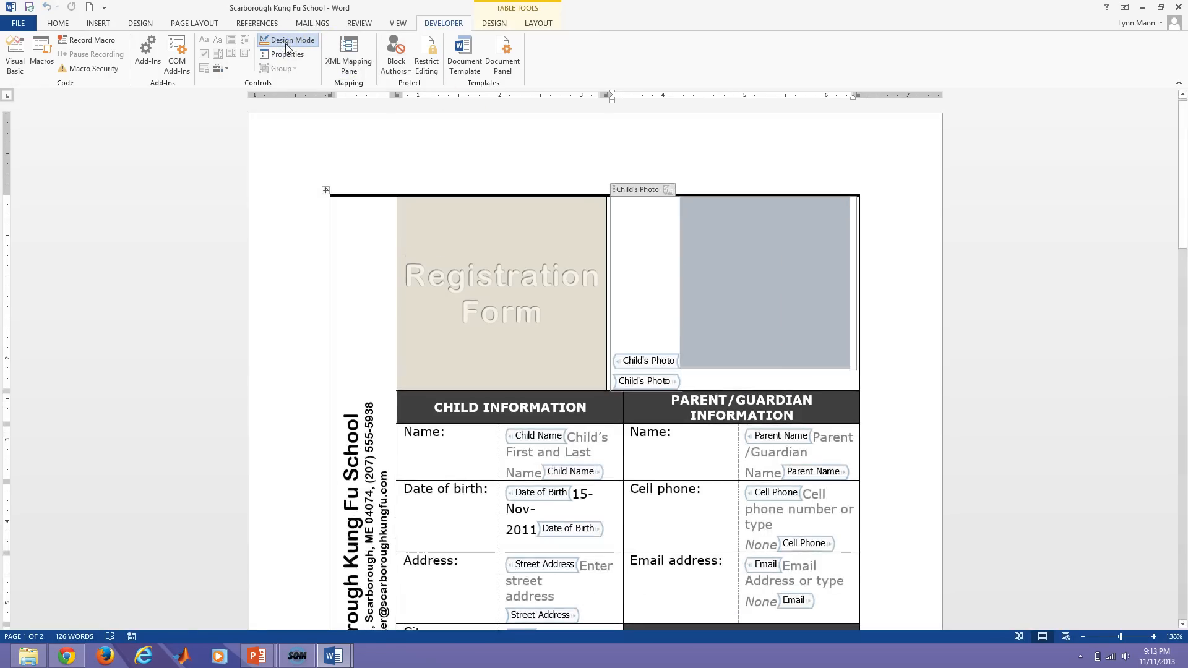
click(287, 44)
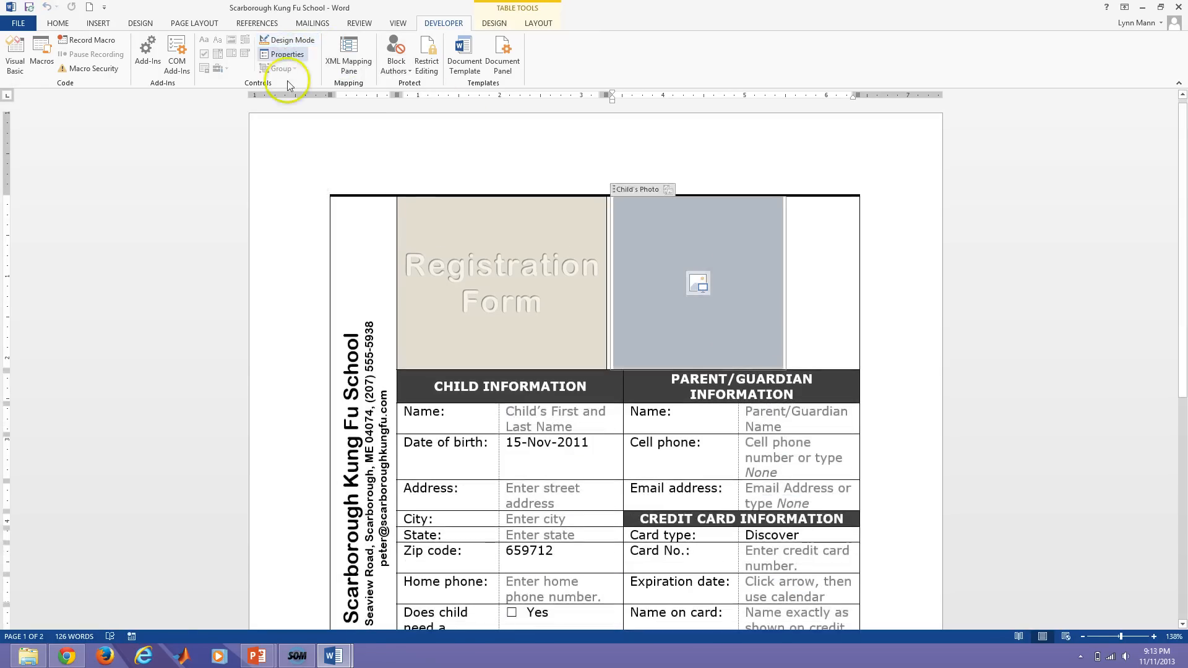
click(698, 283)
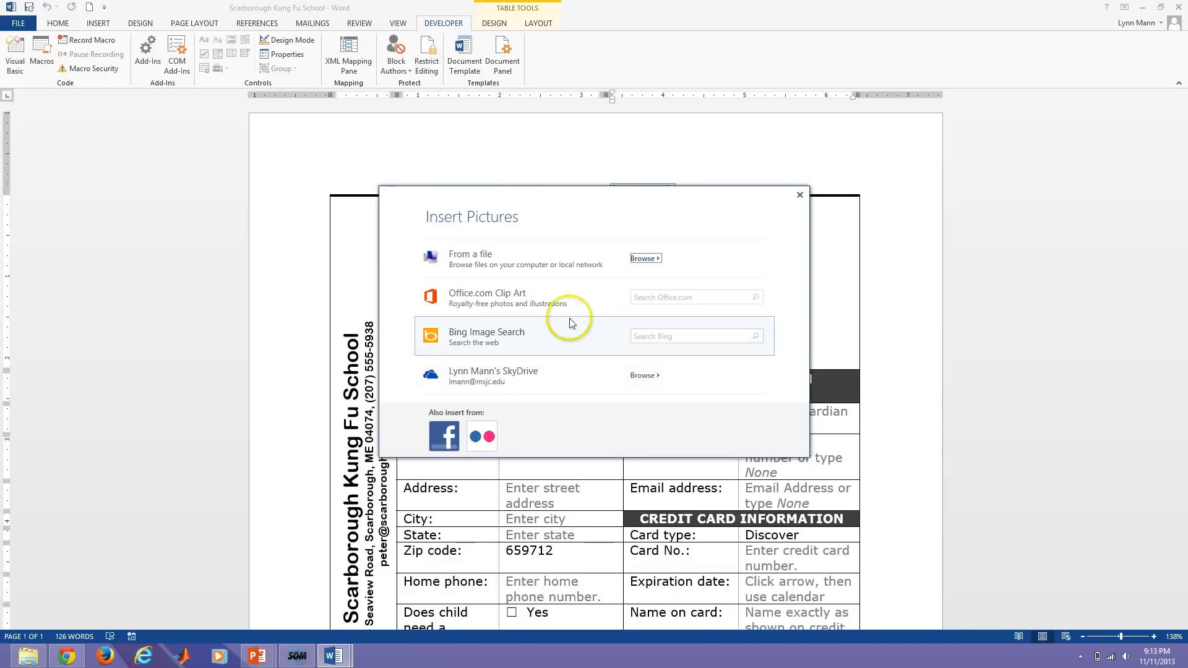
click(799, 195)
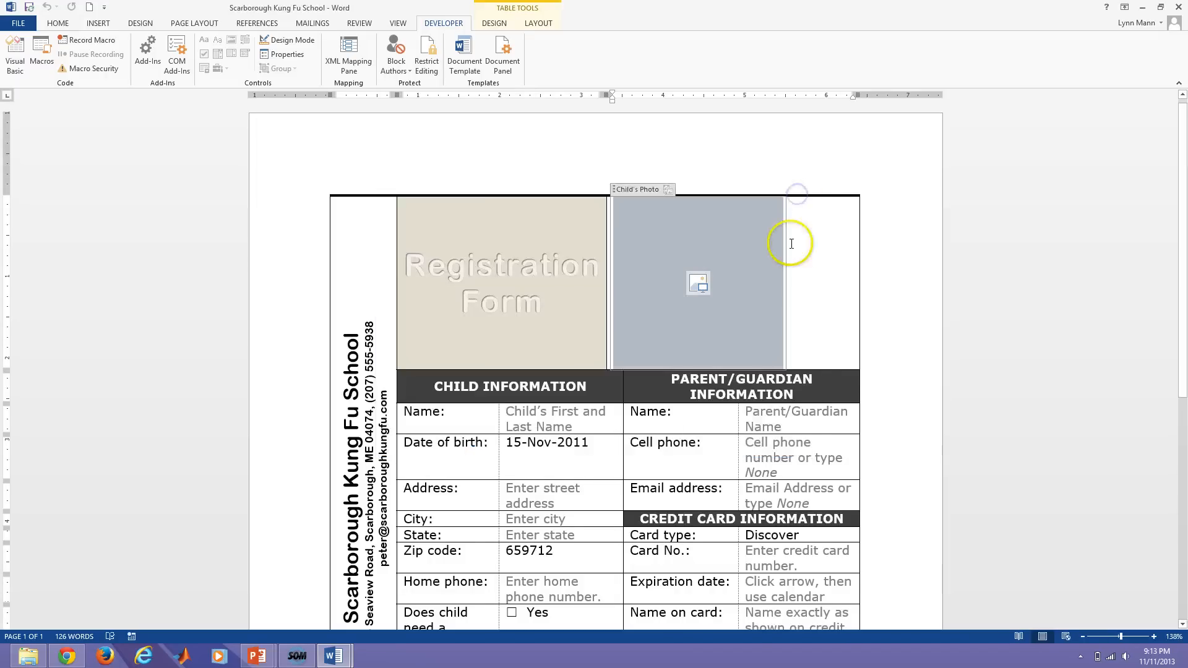
click(508, 311)
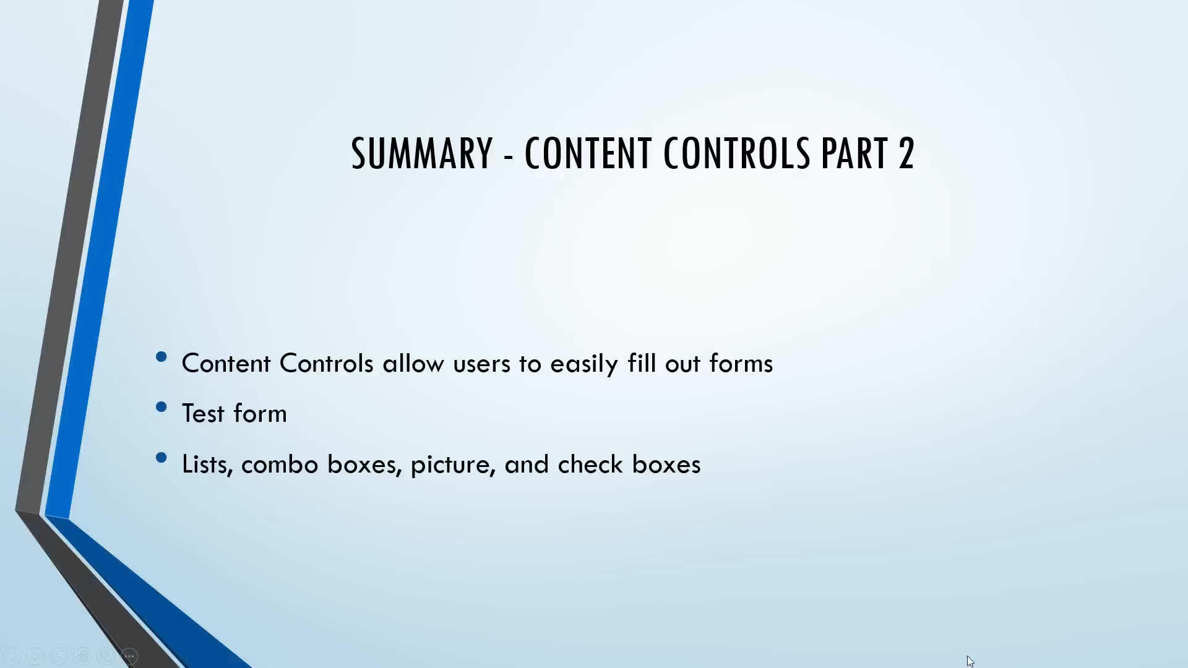